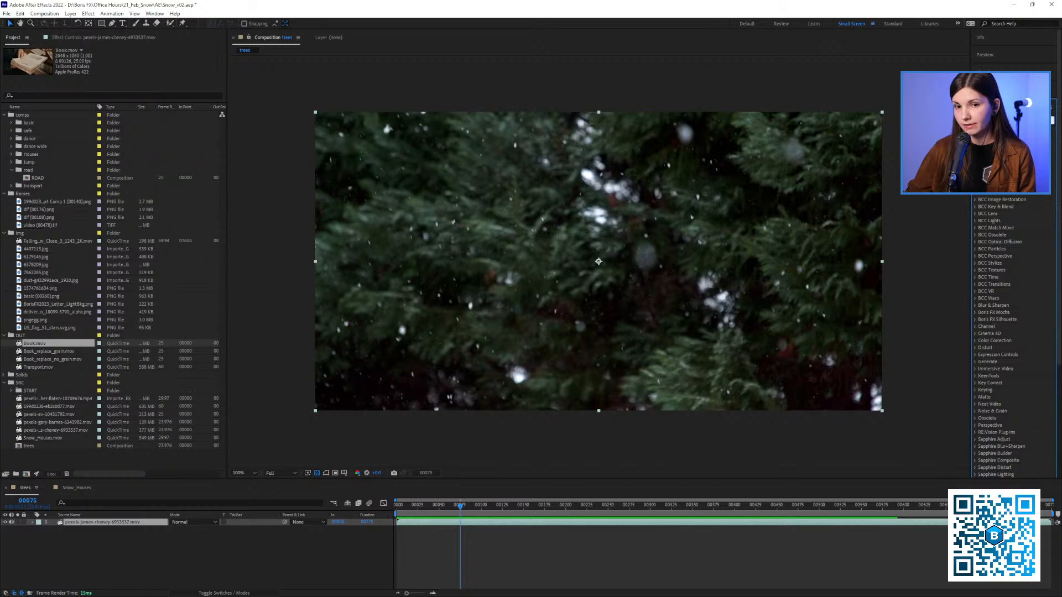
# Search the effects and presets for "s_" and for "grain"
pyautogui.write('s_')
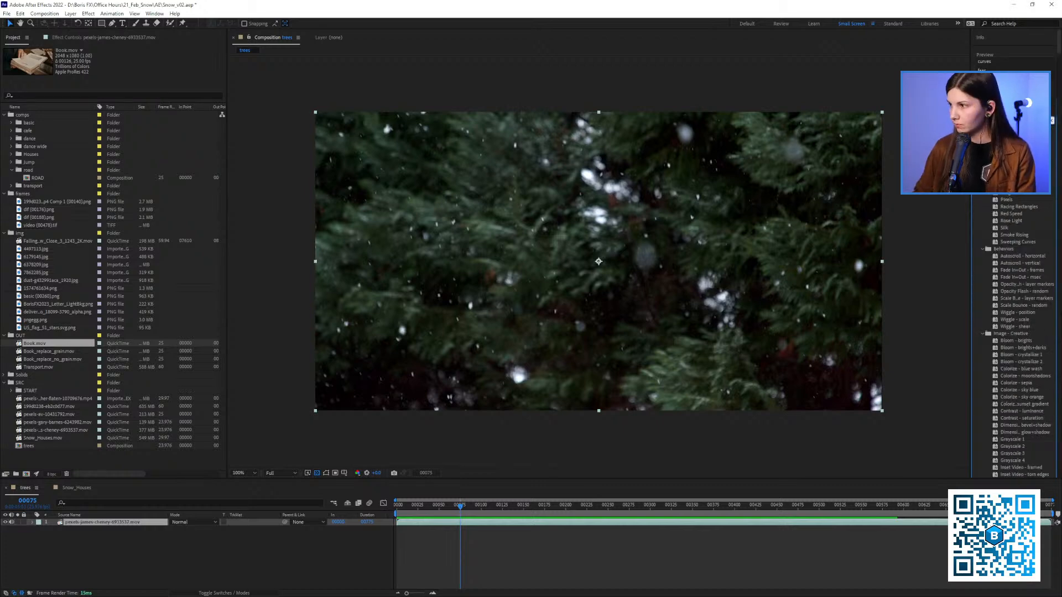
pyautogui.write('grain')
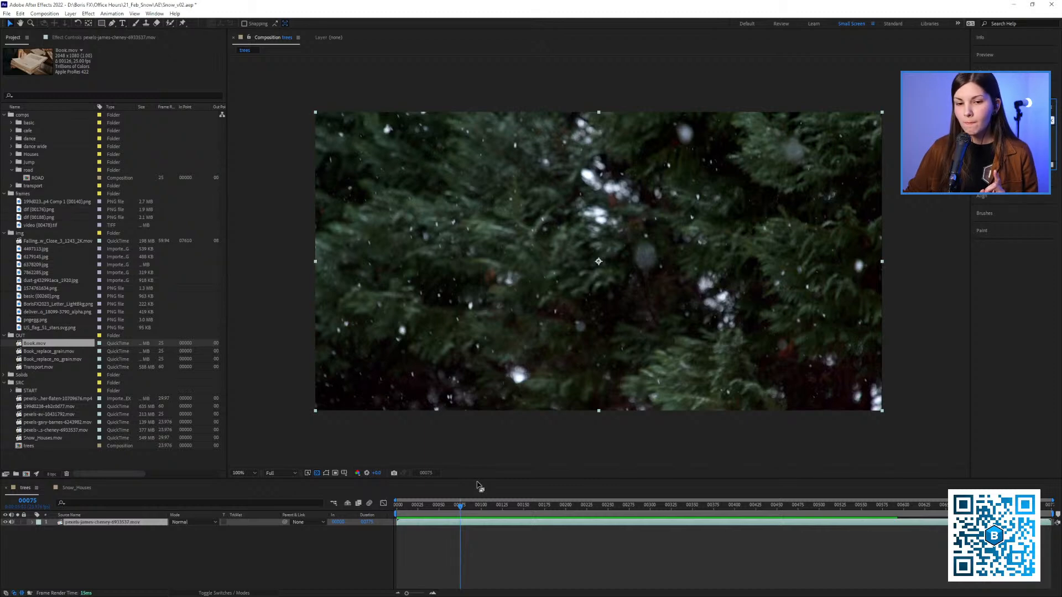
# Return the trees composition to frame 0 and empty the disk cache
pyautogui.moveTo(460, 506); pyautogui.dragTo(397, 507)
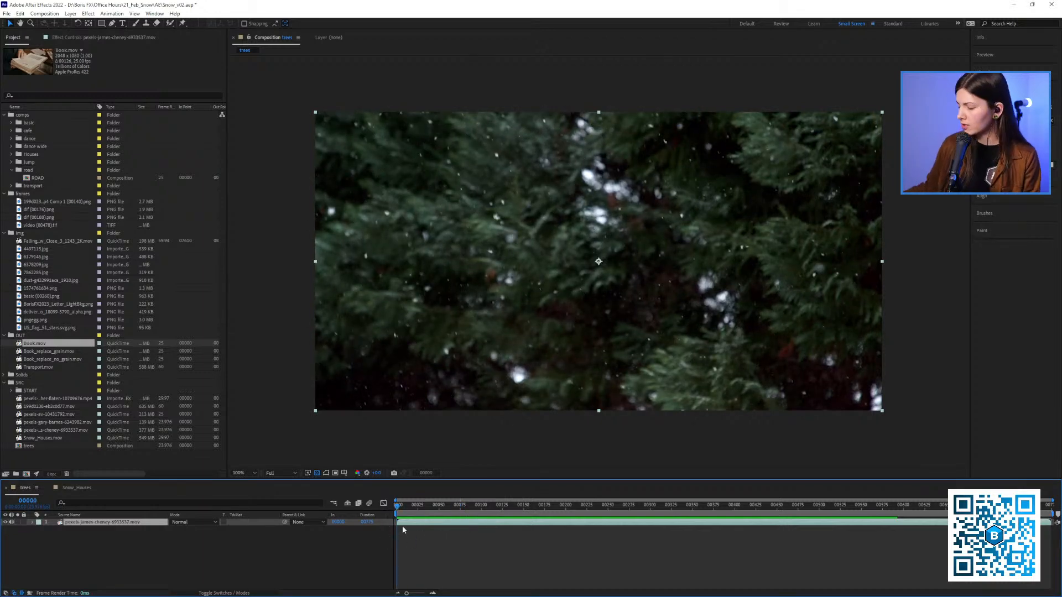
pyautogui.press('ctrl+alt+KP_Divide')
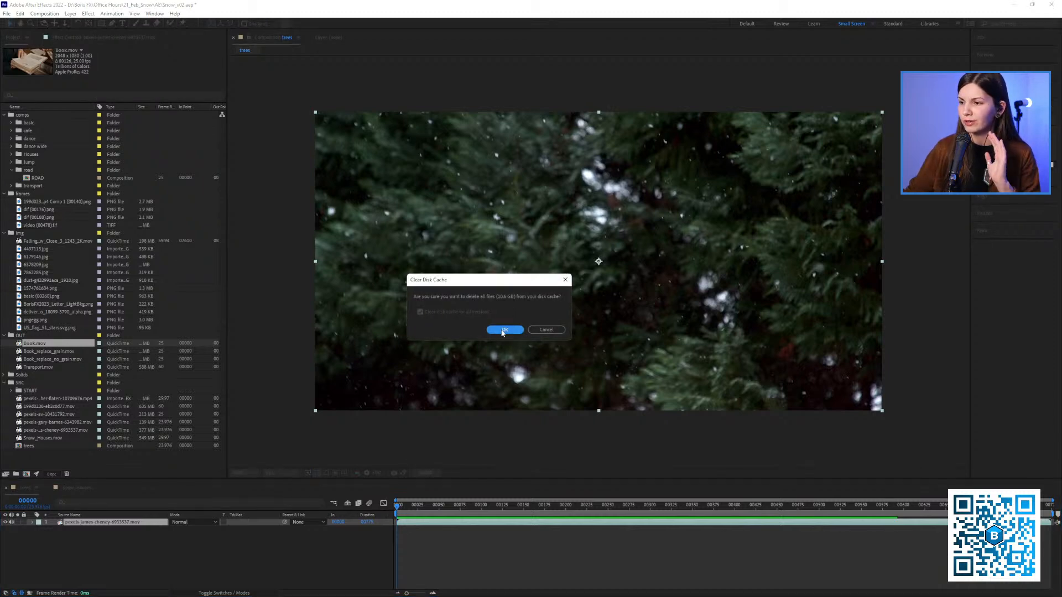
pyautogui.click(503, 330)
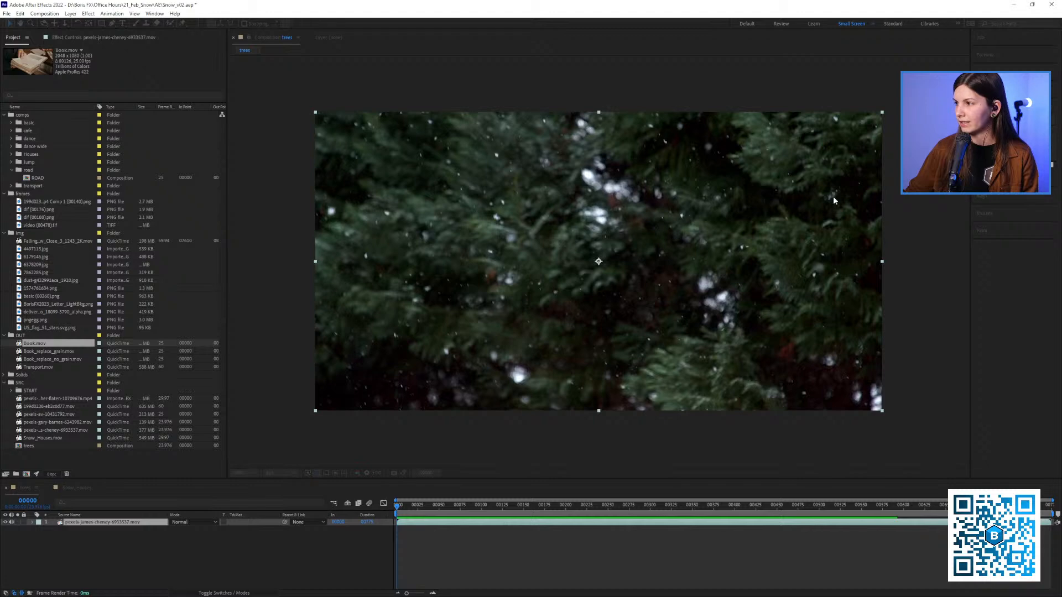
# Apply the S_TimeAverage effect to the footage layer in the trees composition
pyautogui.click(174, 532)
pyautogui.click(166, 522)
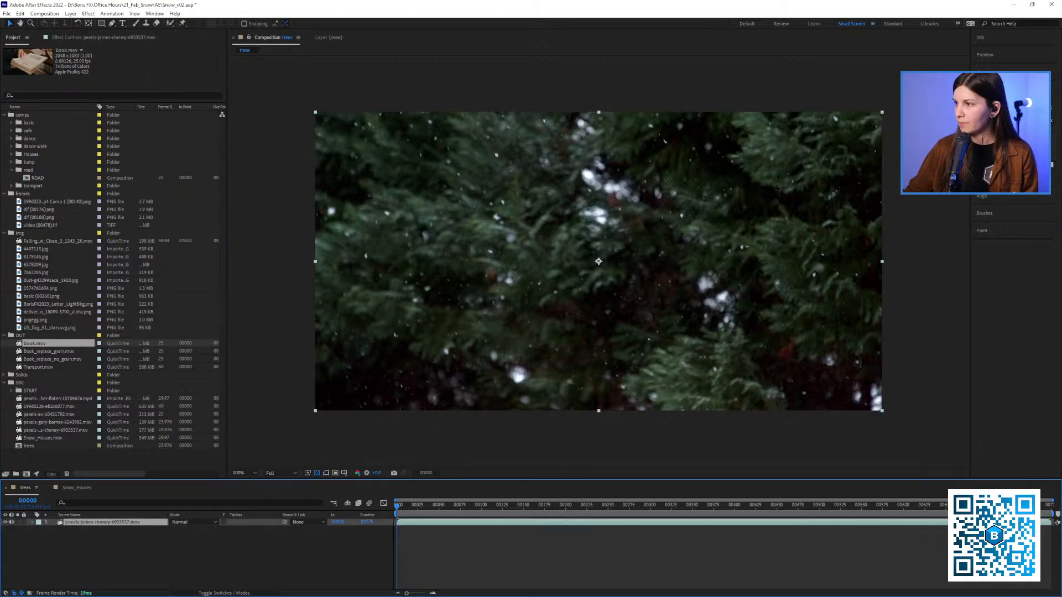
pyautogui.hotkey('ctrl', 'alt', 'shift', 'e')
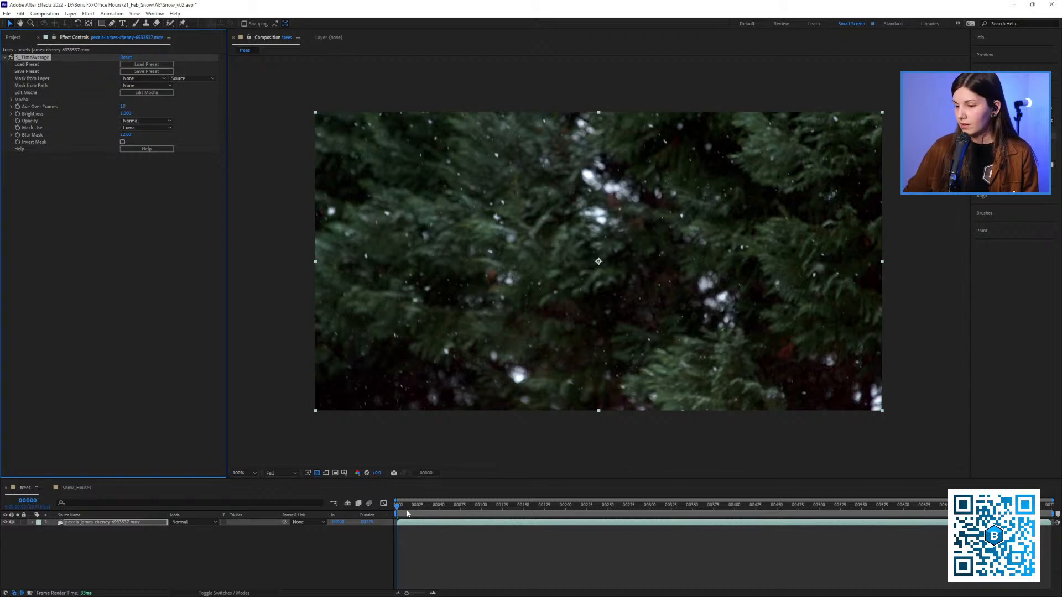
# Play a preview of the snowy trees with S_TimeAverage applied and return to frame 0
pyautogui.click(312, 546)
pyautogui.press('space')
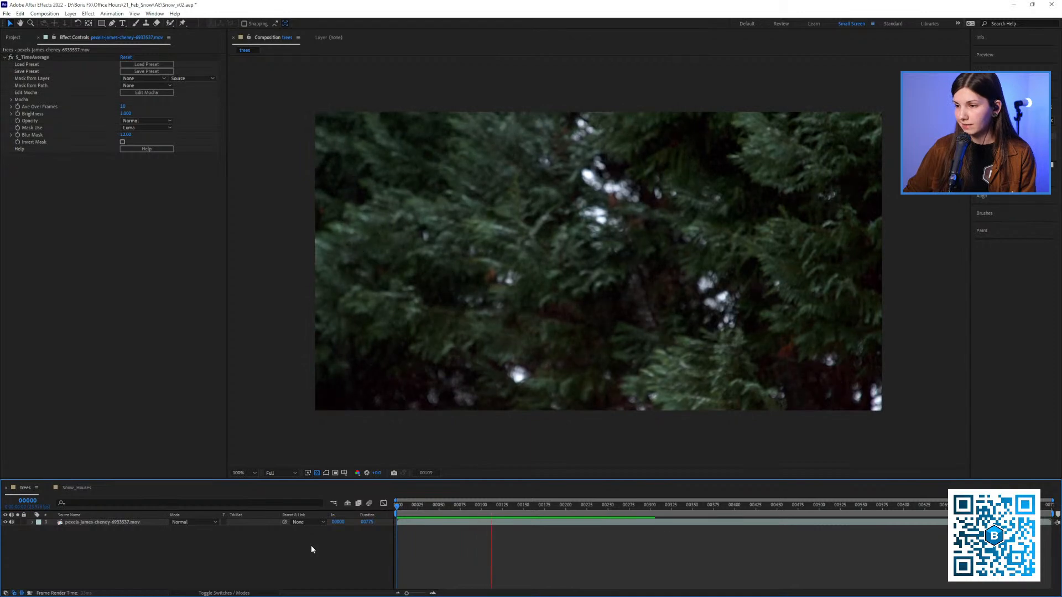
pyautogui.press('space')
pyautogui.click(396, 506)
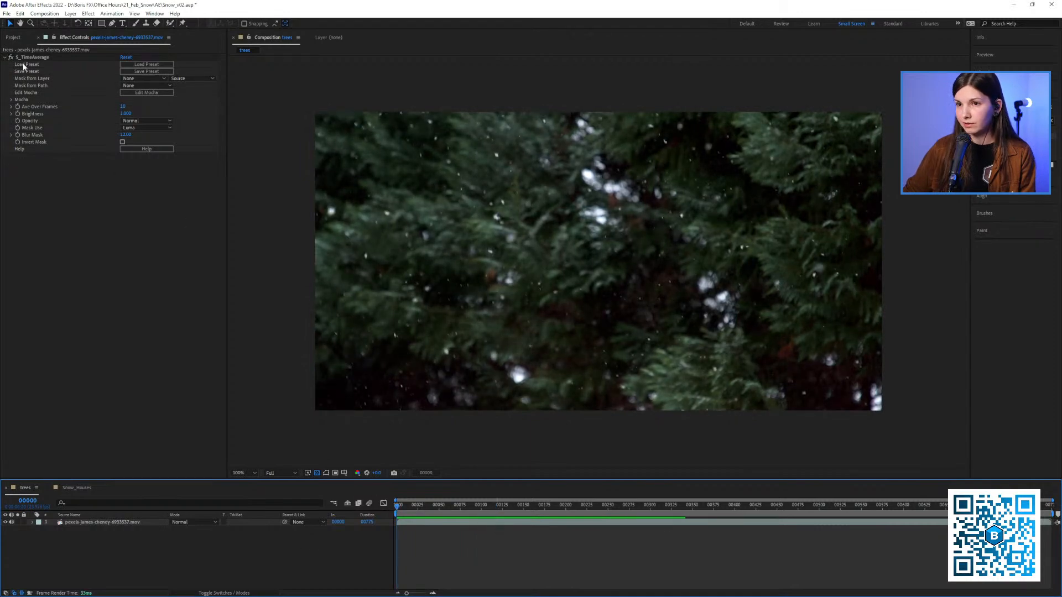
# Compare playback of the trees footage with S_TimeAverage disabled and re-enabled, ending back at frame 0
pyautogui.click(12, 60)
pyautogui.press('space')
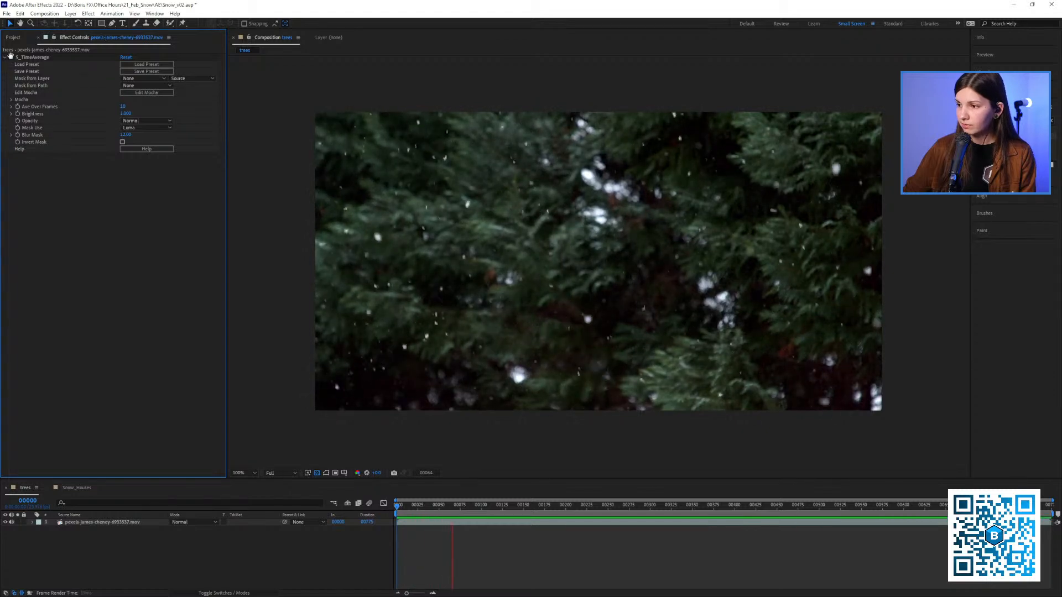
pyautogui.press('space')
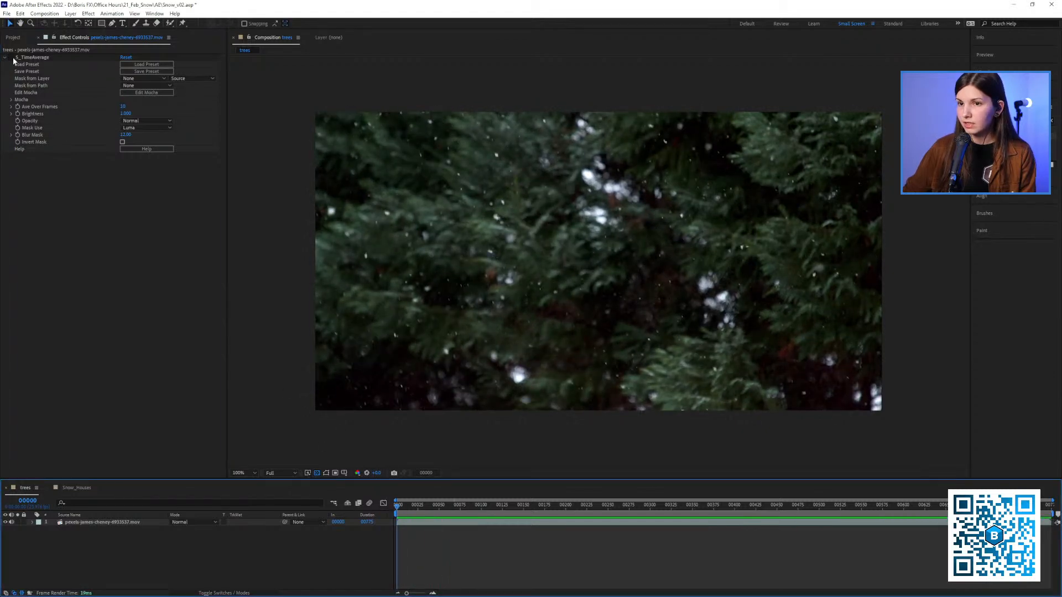
pyautogui.click(54, 201)
pyautogui.press('space')
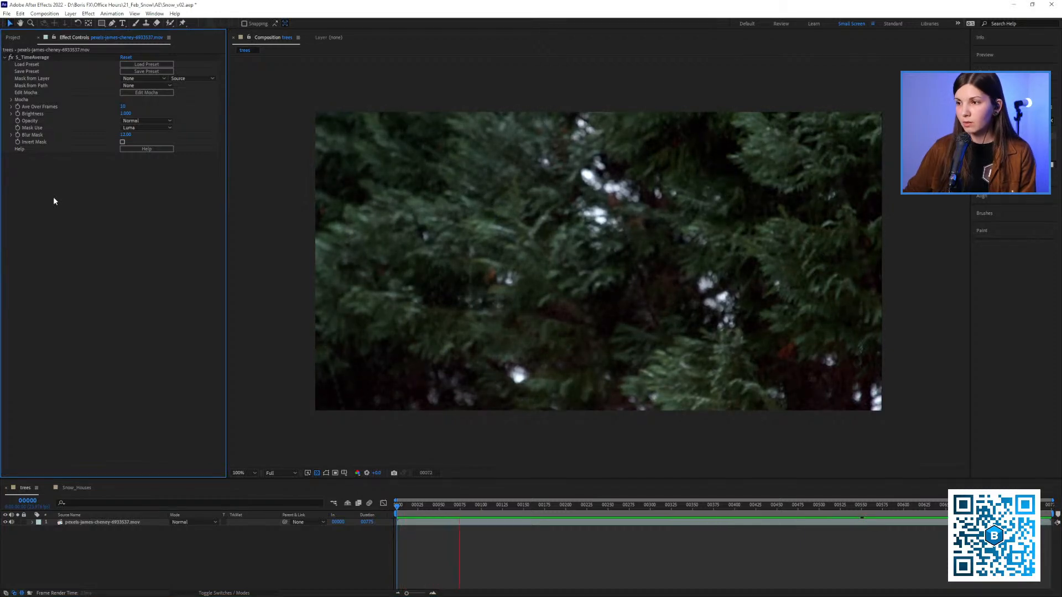
pyautogui.press('space')
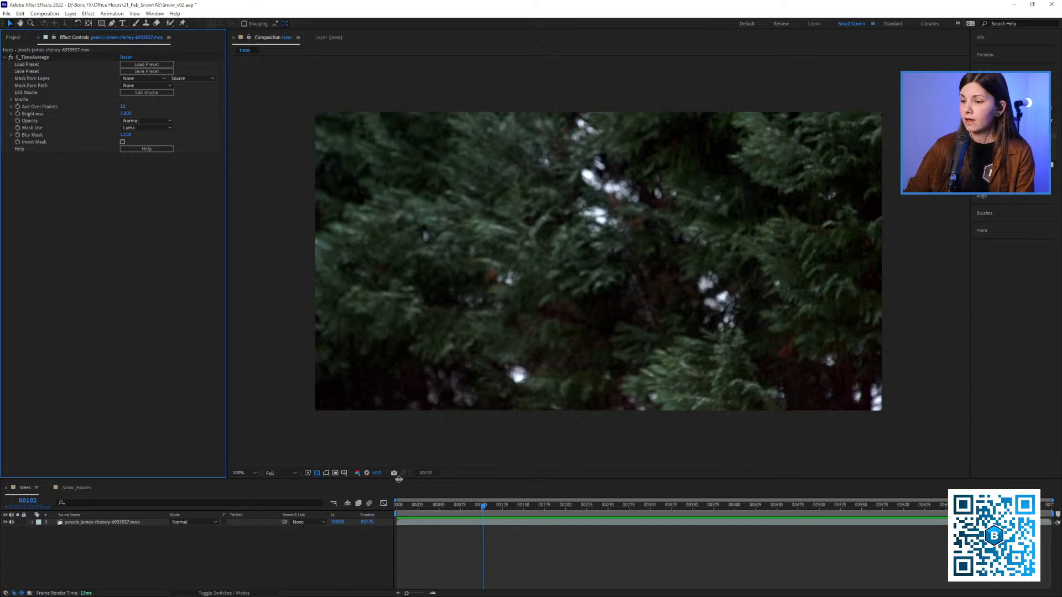
pyautogui.click(397, 505)
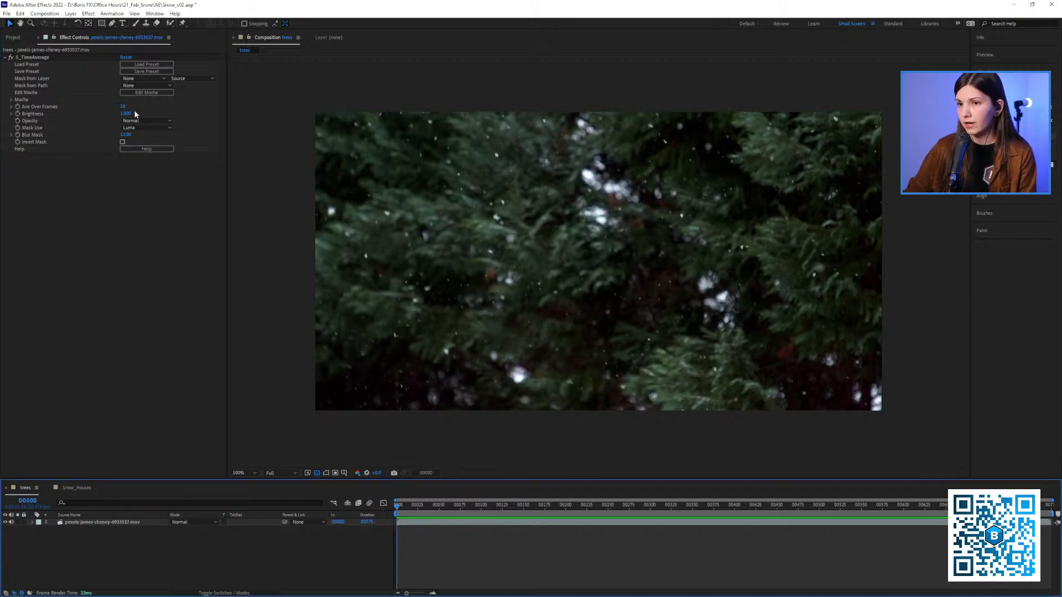
# Set Ave Over Frames of S_TimeAverage to 40 and empty the disk cache again
pyautogui.click(124, 107)
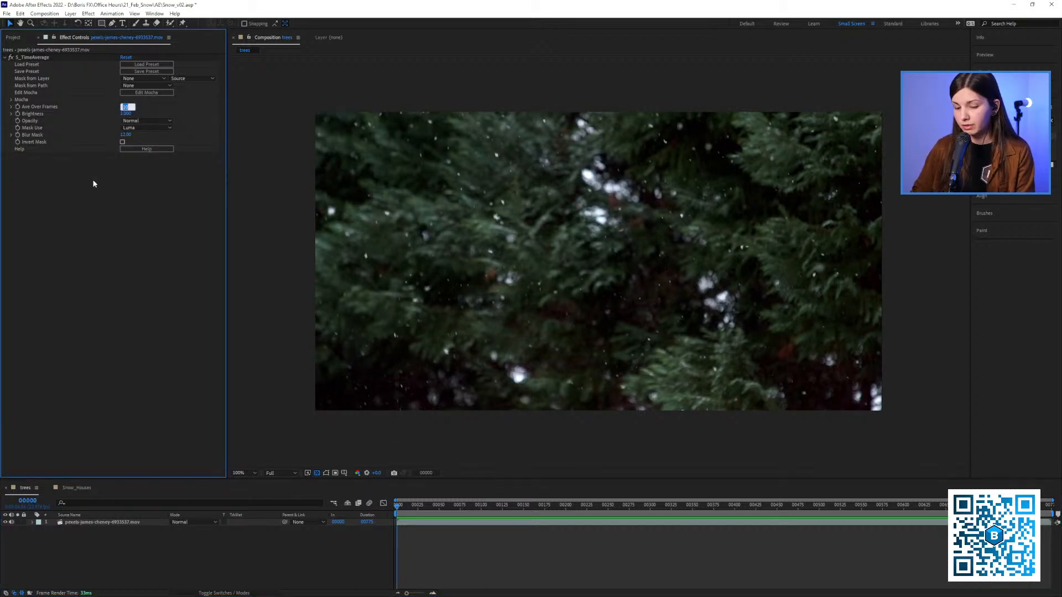
pyautogui.write('40')
pyautogui.click(72, 61)
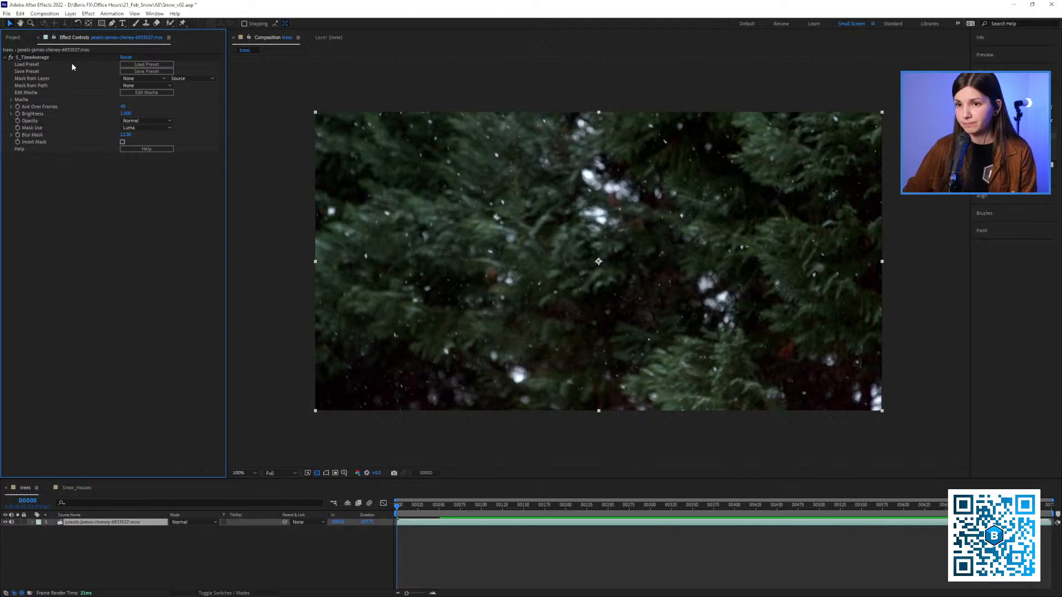
pyautogui.press('ctrl+alt+KP_Divide')
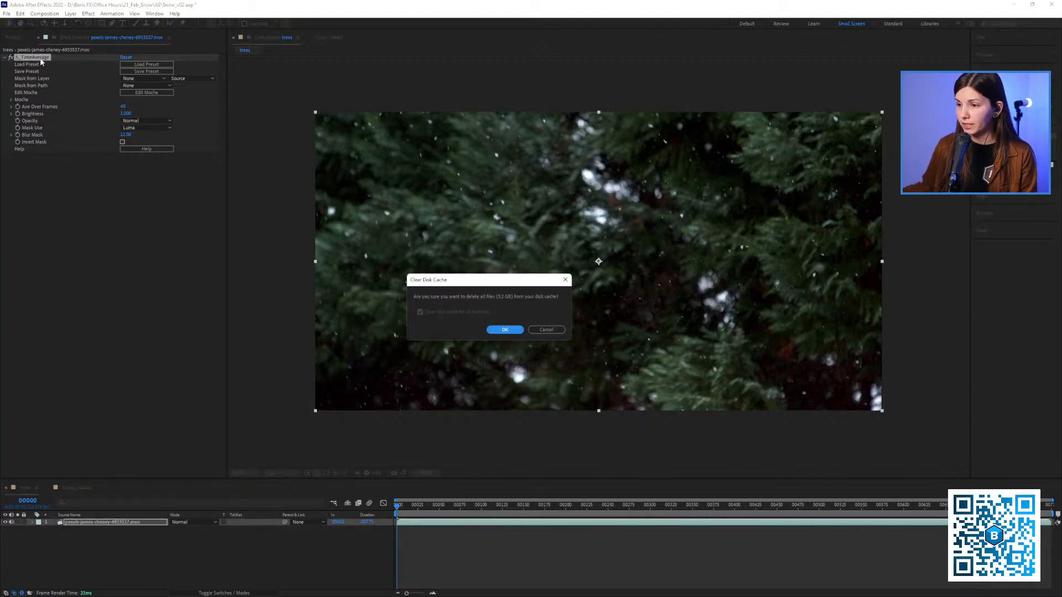
pyautogui.click(494, 330)
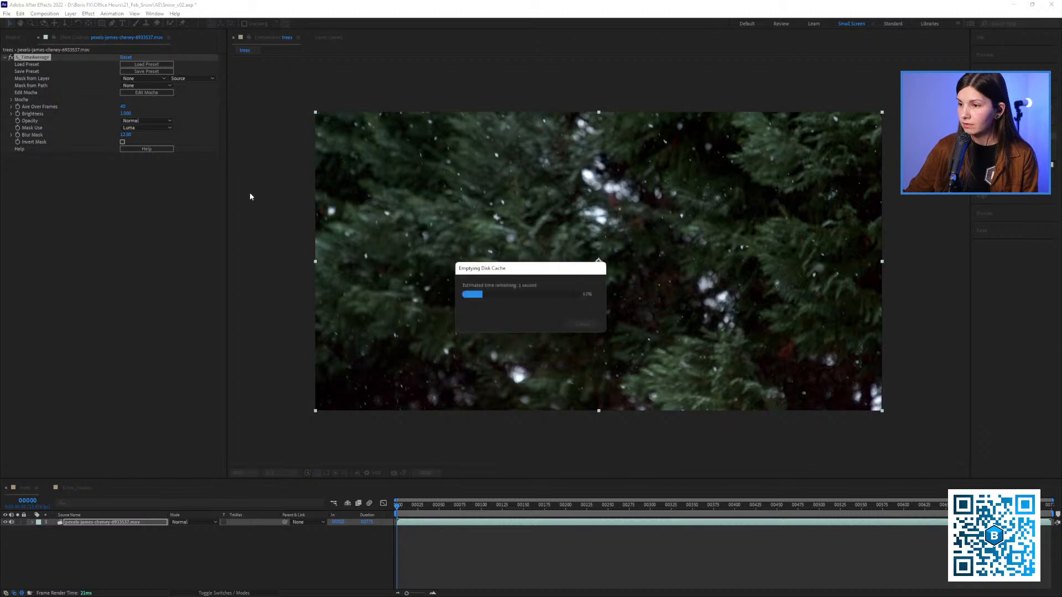
# Preview the time-averaged trees footage and park the playhead on frame 62
pyautogui.click(48, 58)
pyautogui.press('space')
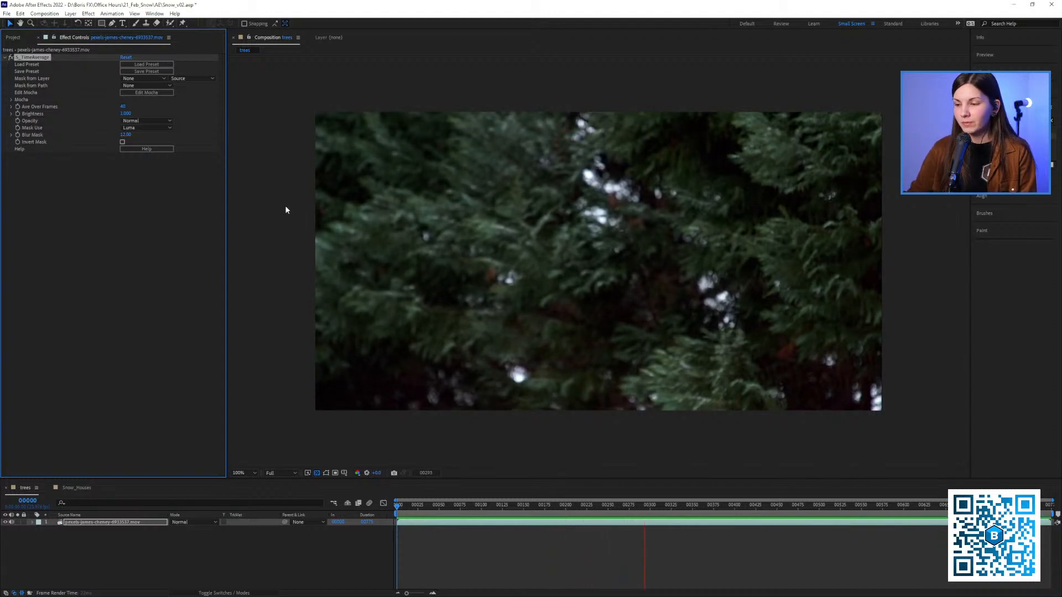
pyautogui.press('space')
pyautogui.click(449, 508)
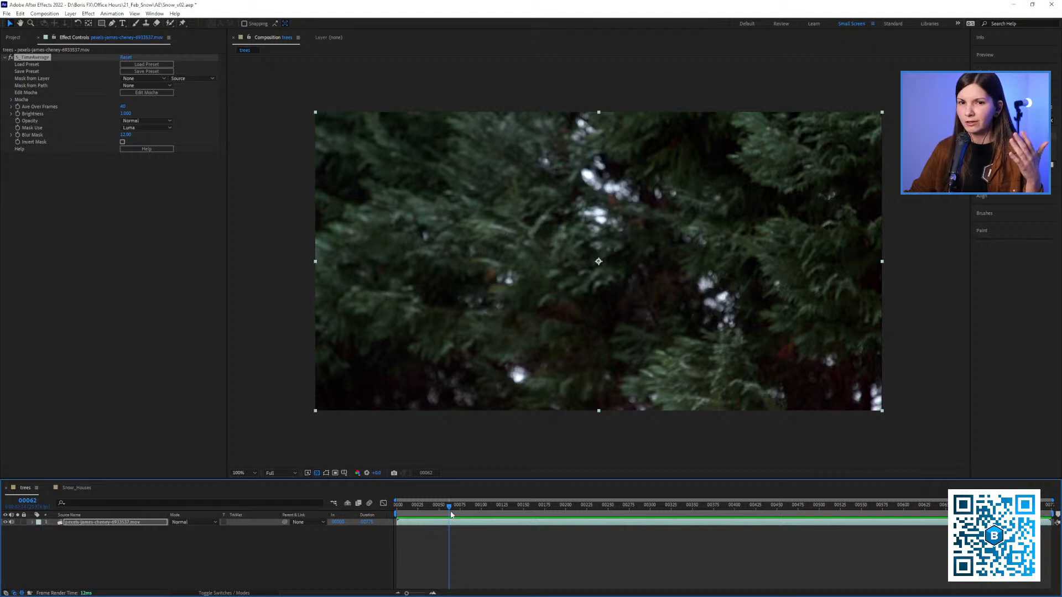
# Add the current snow-free frame of the trees composition to the render queue as a still file
pyautogui.click(18, 40)
pyautogui.click(78, 41)
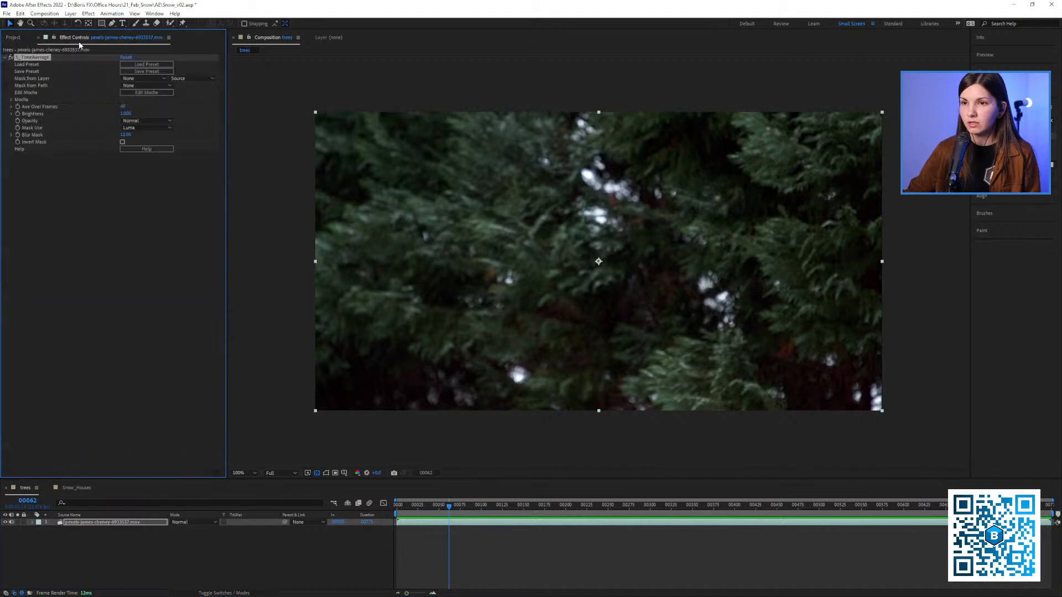
pyautogui.click(54, 15)
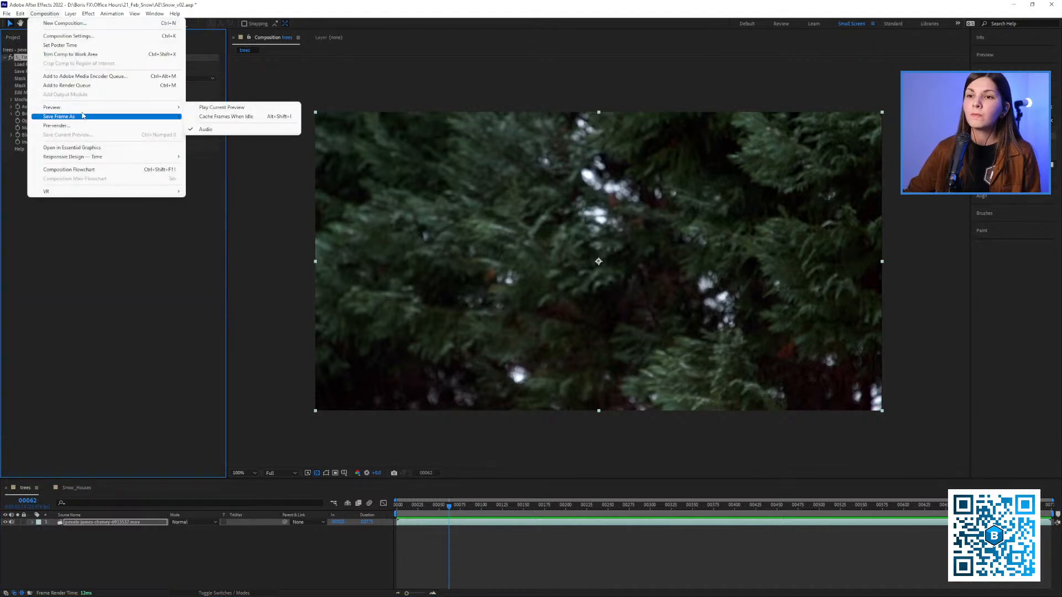
pyautogui.moveTo(82, 116)
pyautogui.click(222, 117)
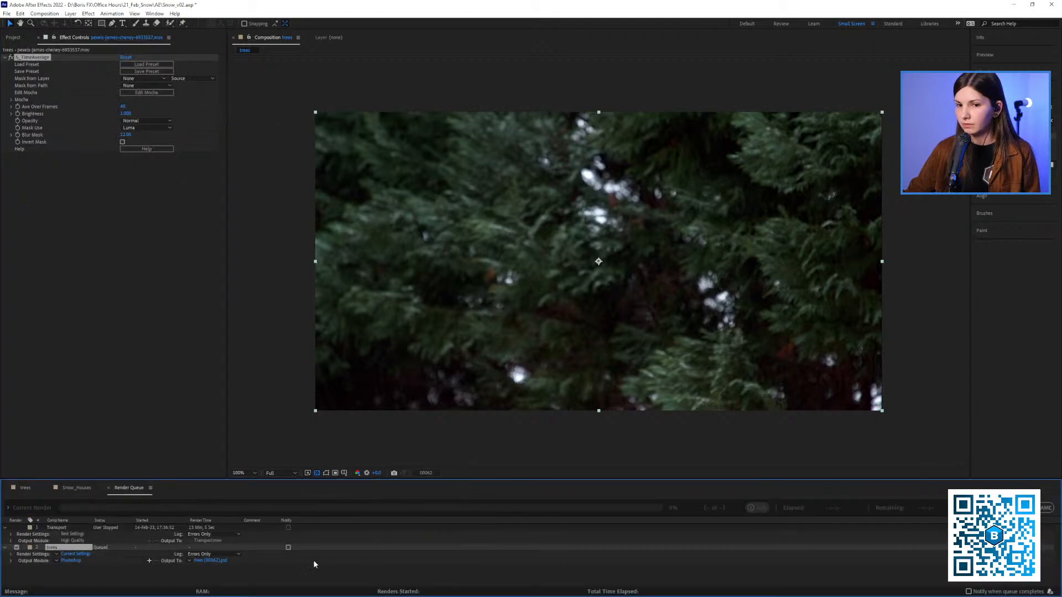
# Switch the queued trees frame to the PNG rgb output module and accept its PNG Sequence settings
pyautogui.click(57, 562)
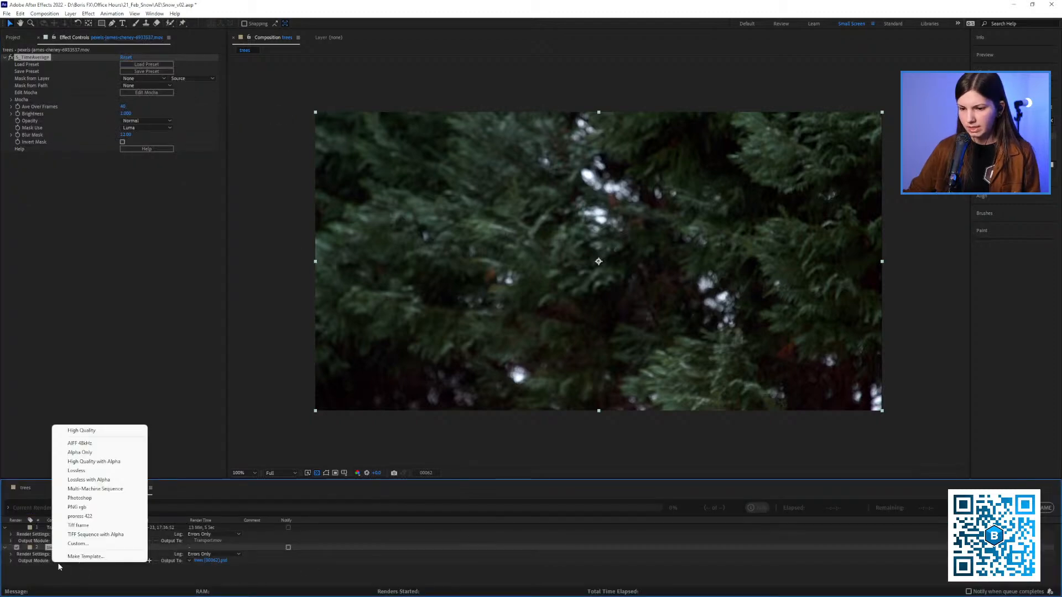
pyautogui.click(77, 507)
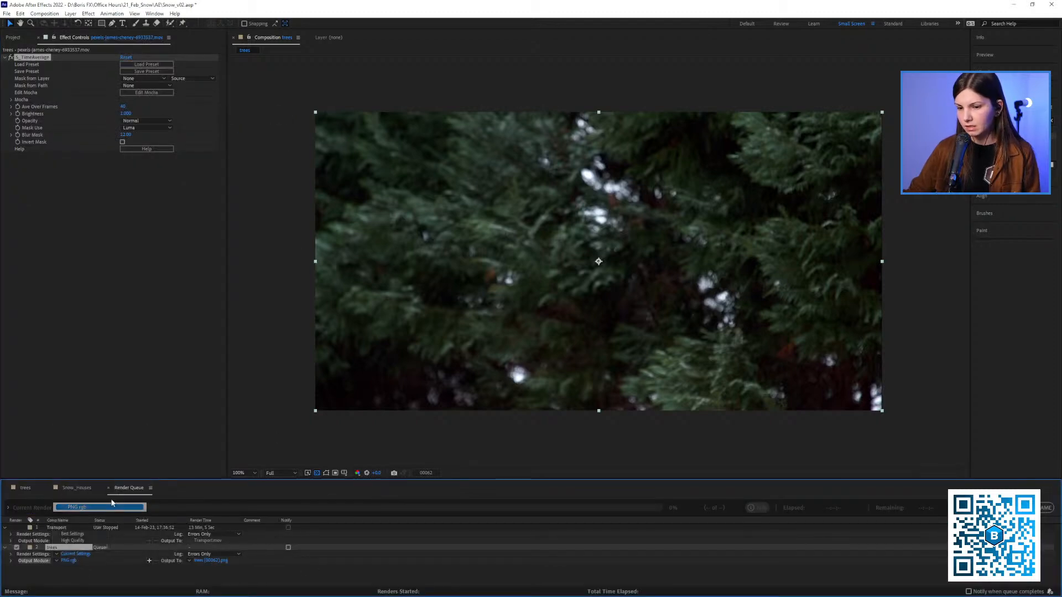
pyautogui.click(71, 560)
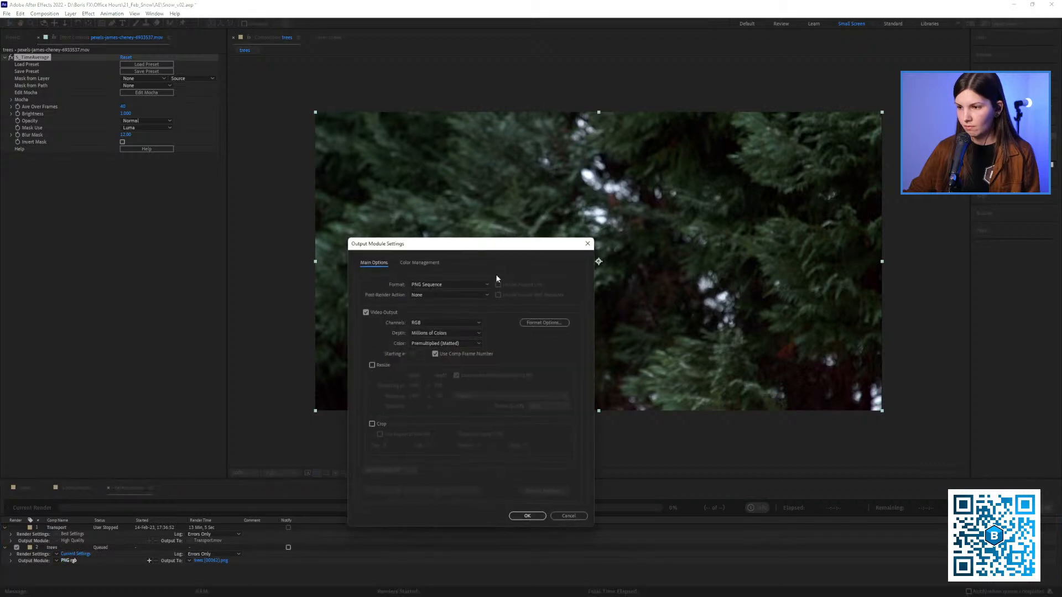
pyautogui.click(535, 326)
pyautogui.click(556, 313)
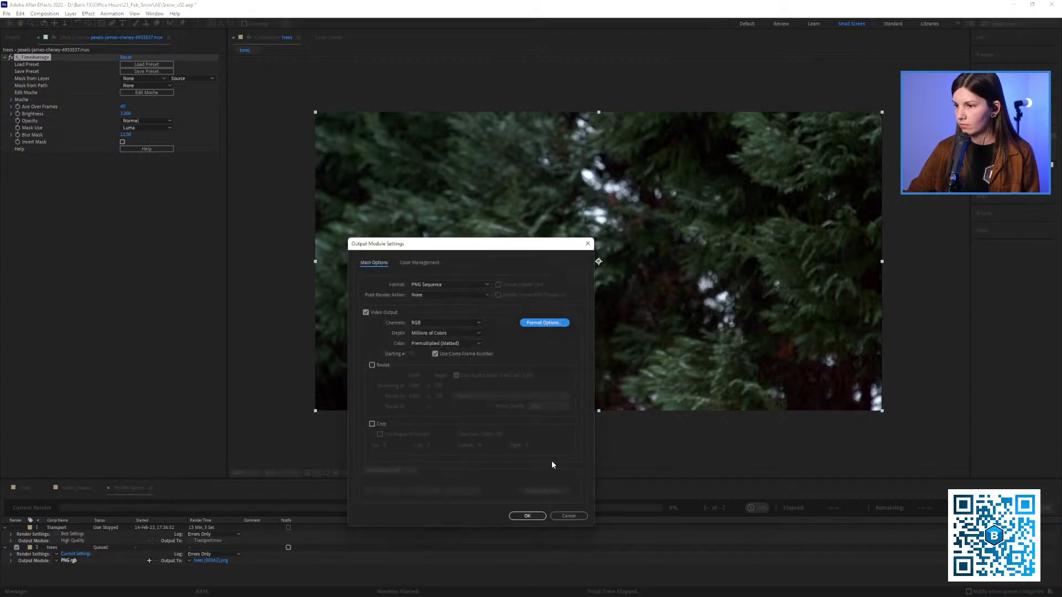
pyautogui.click(528, 516)
# Set the output to trees (00062).png in the Frames new folder of 21_Feb_Snow and render the frame
pyautogui.click(210, 560)
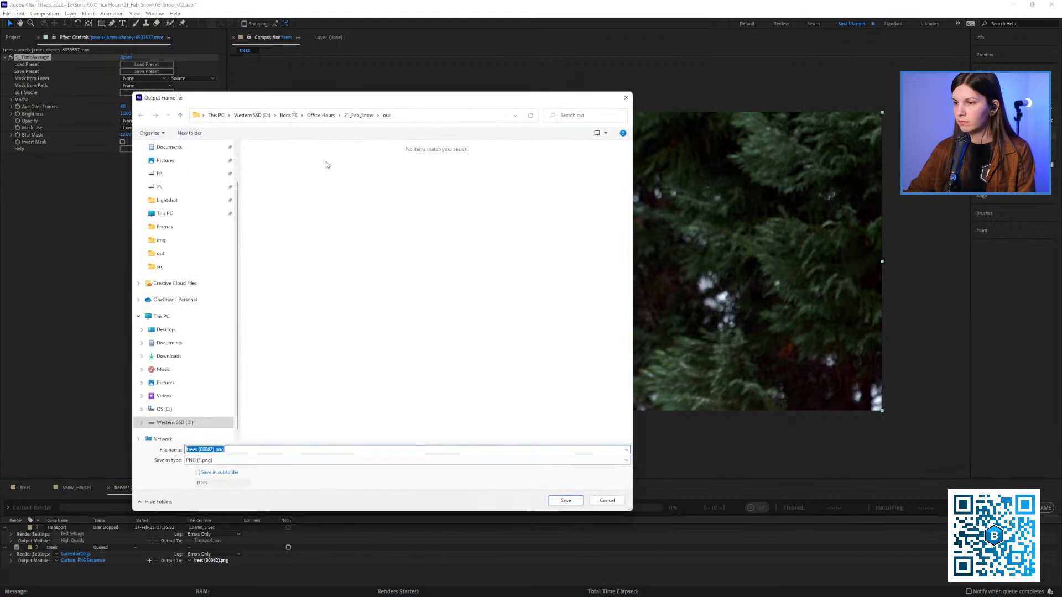
pyautogui.click(358, 116)
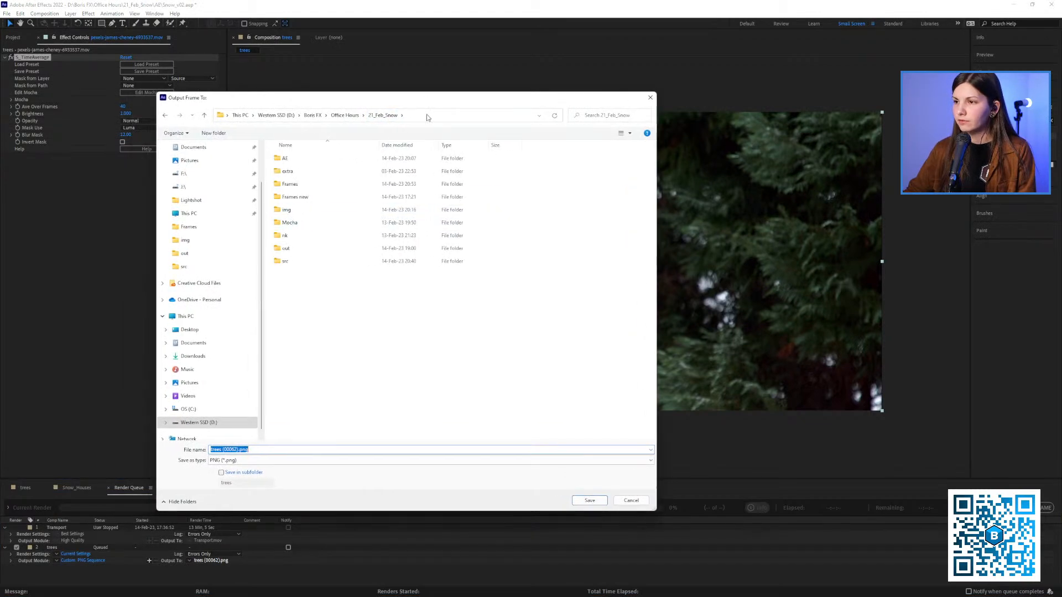
pyautogui.doubleClick(300, 197)
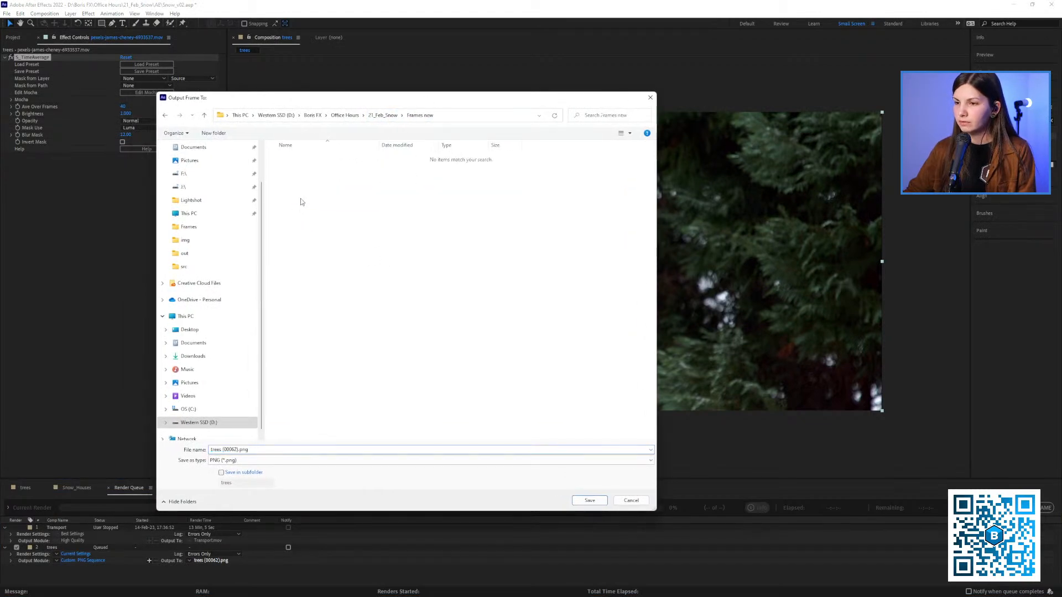
pyautogui.click(266, 449)
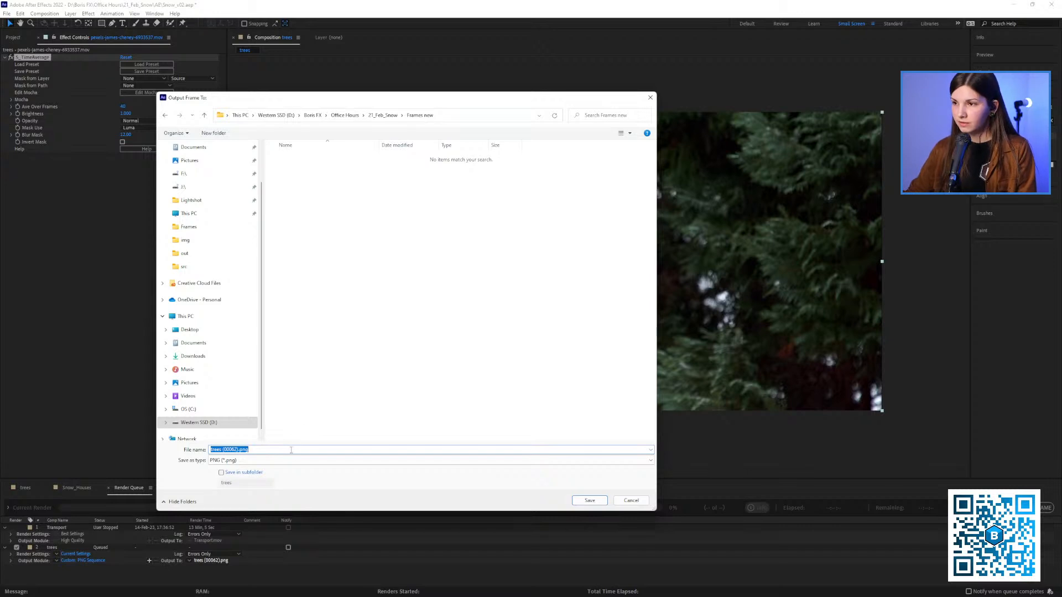
pyautogui.click(595, 503)
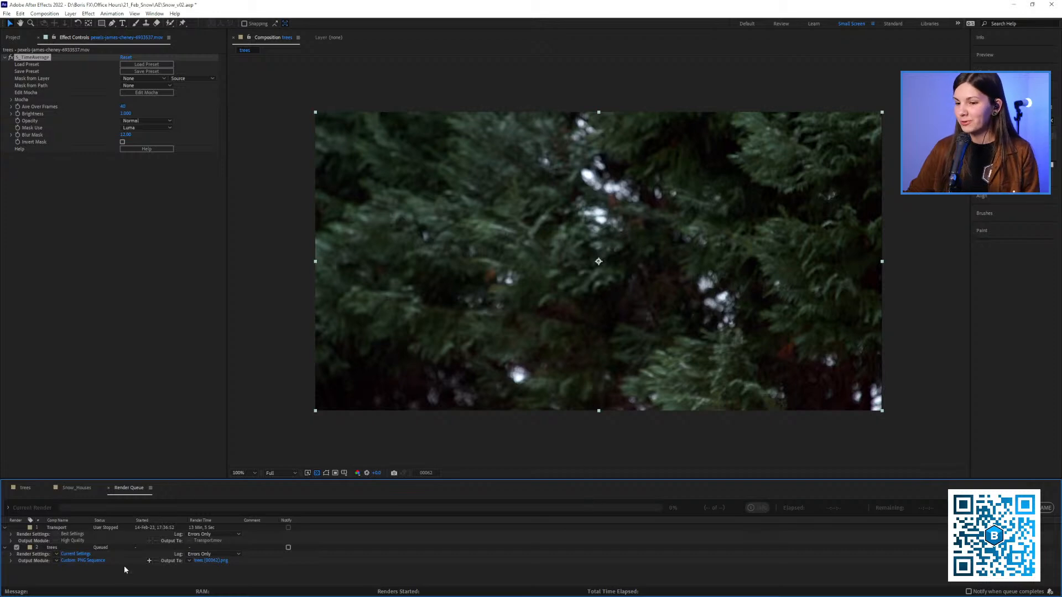
pyautogui.click(990, 507)
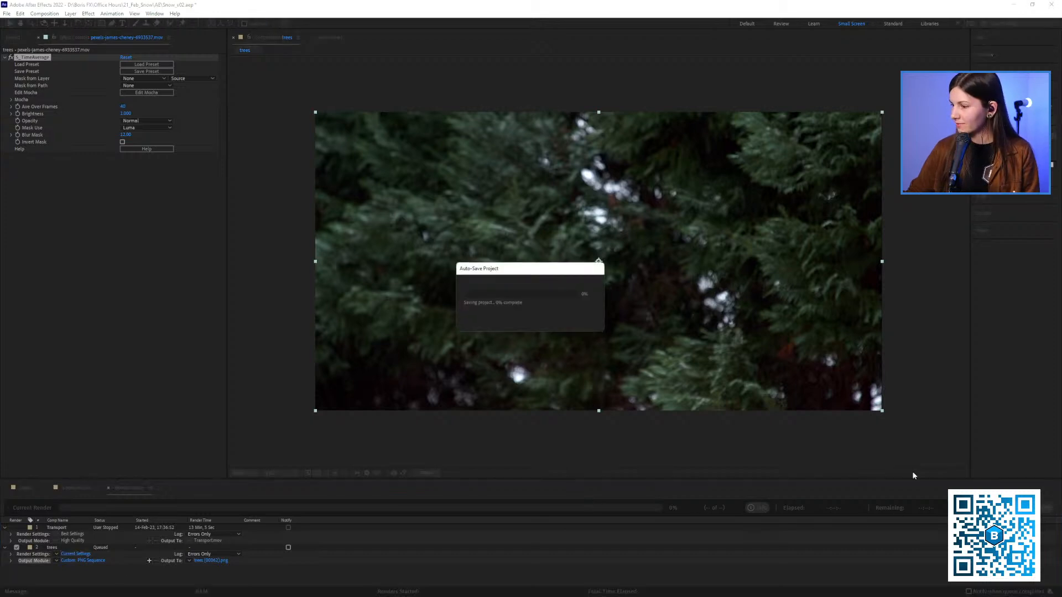
# Delete the Transport and trees items from the render queue and return to the trees composition's timeline
pyautogui.click(72, 547)
pyautogui.keyDown('shift'); pyautogui.click(63, 528); pyautogui.keyUp('shift')
pyautogui.press('Delete')
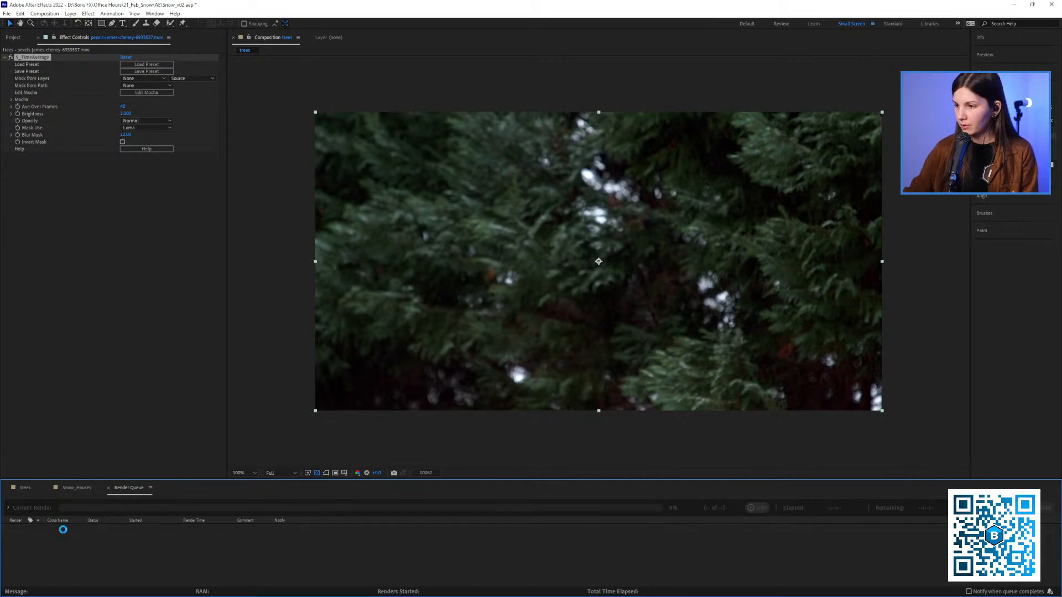
pyautogui.click(75, 489)
pyautogui.click(24, 488)
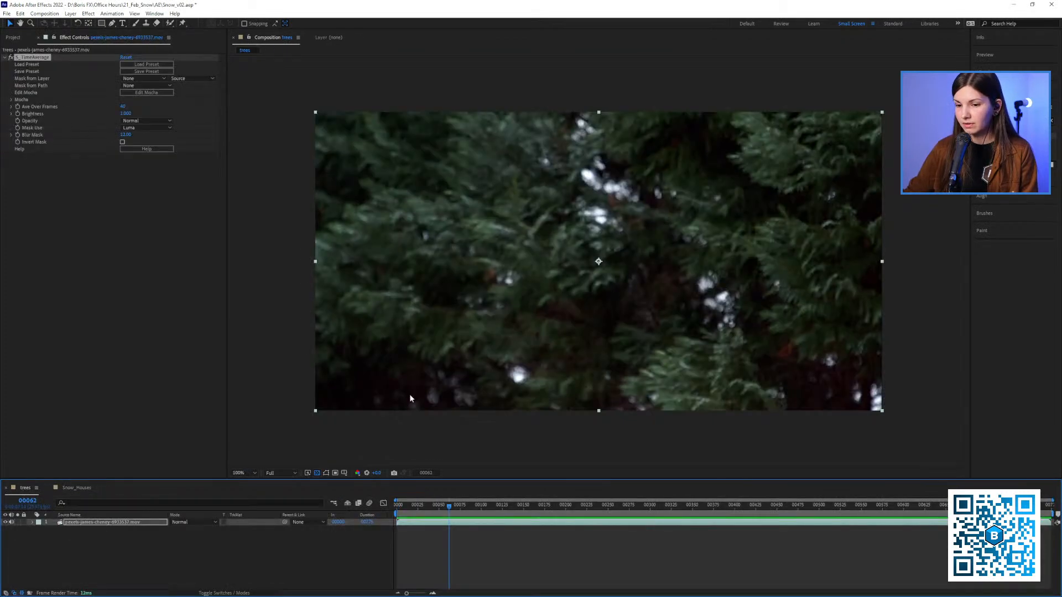
# Delete the S_TimeAverage effect from the trees footage layer
pyautogui.click(138, 158)
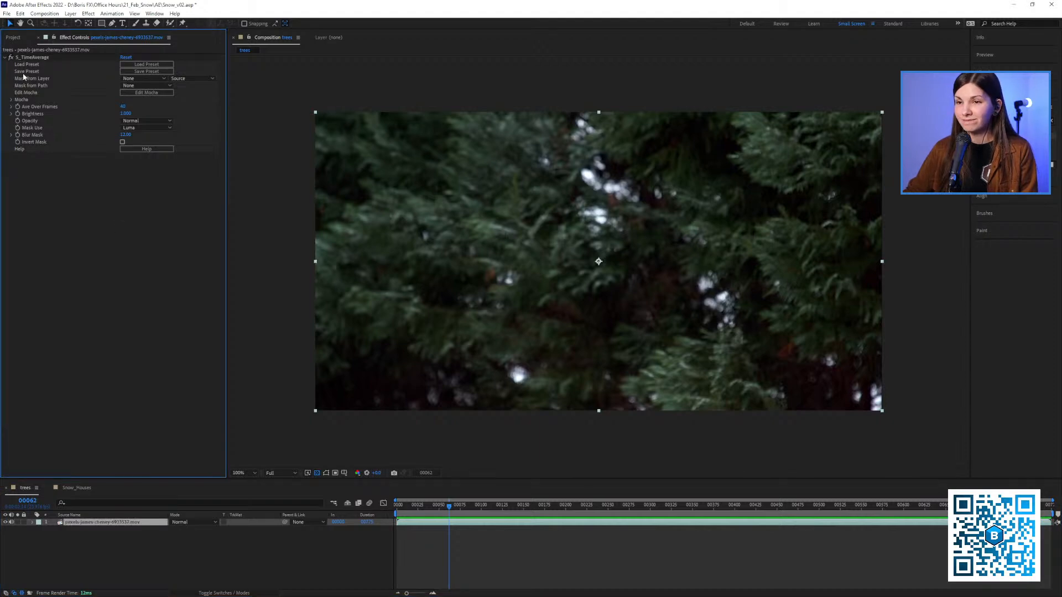
pyautogui.click(32, 60)
pyautogui.press('Delete')
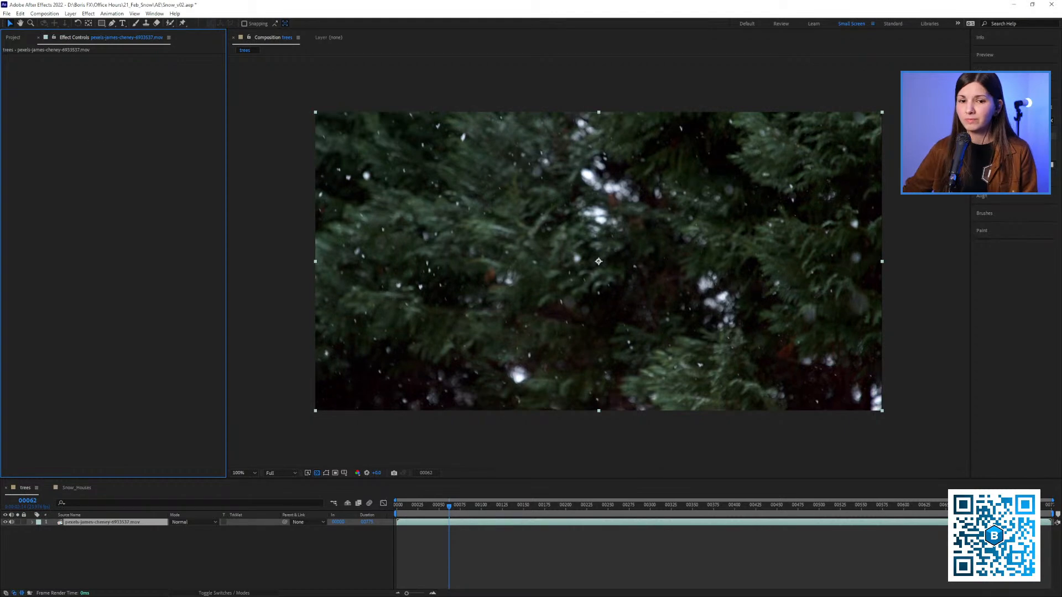
# Import trees (00062).png from the Frames new folder of 21_Feb_Snow and place it below the footage layer in the trees timeline
pyautogui.hotkey('alt', 'Tab')
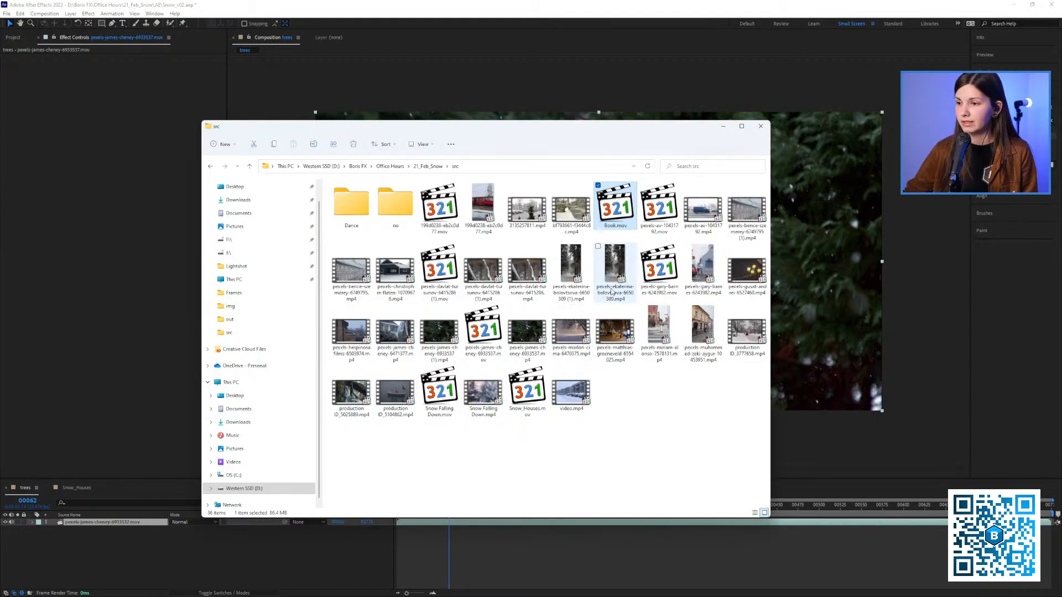
pyautogui.click(435, 167)
pyautogui.doubleClick(409, 238)
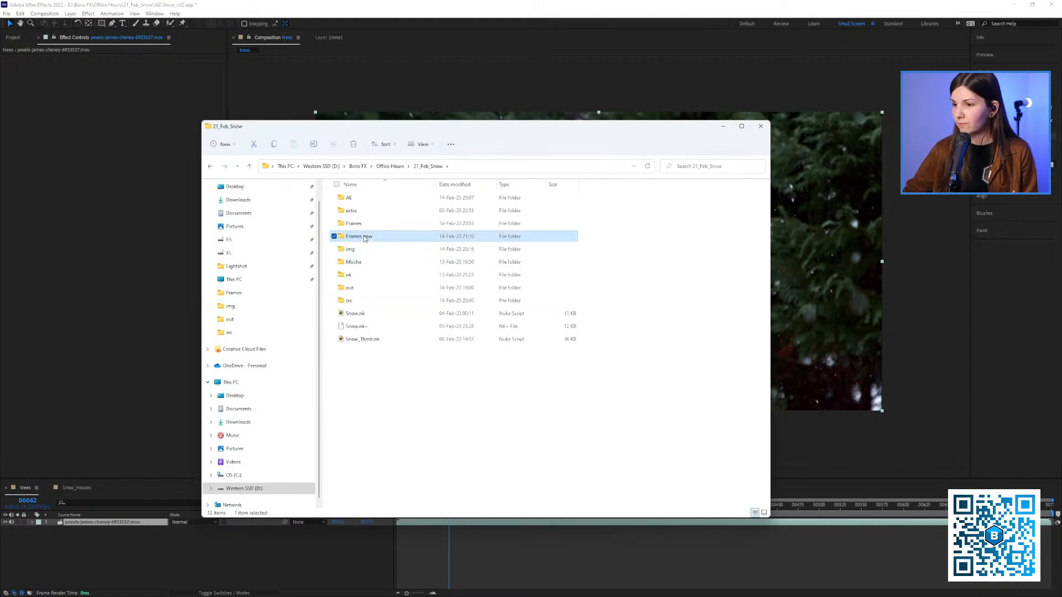
pyautogui.moveTo(359, 210); pyautogui.dragTo(88, 539)
pyautogui.click(415, 506)
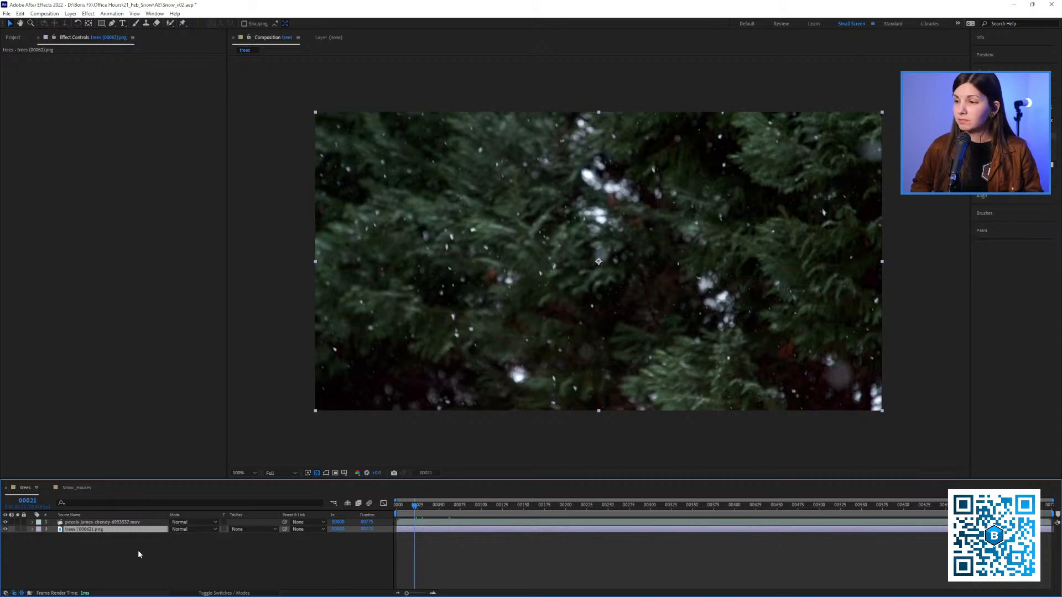
# Play back the snowy trees footage and hide its layer to show only the clean still
pyautogui.click(100, 525)
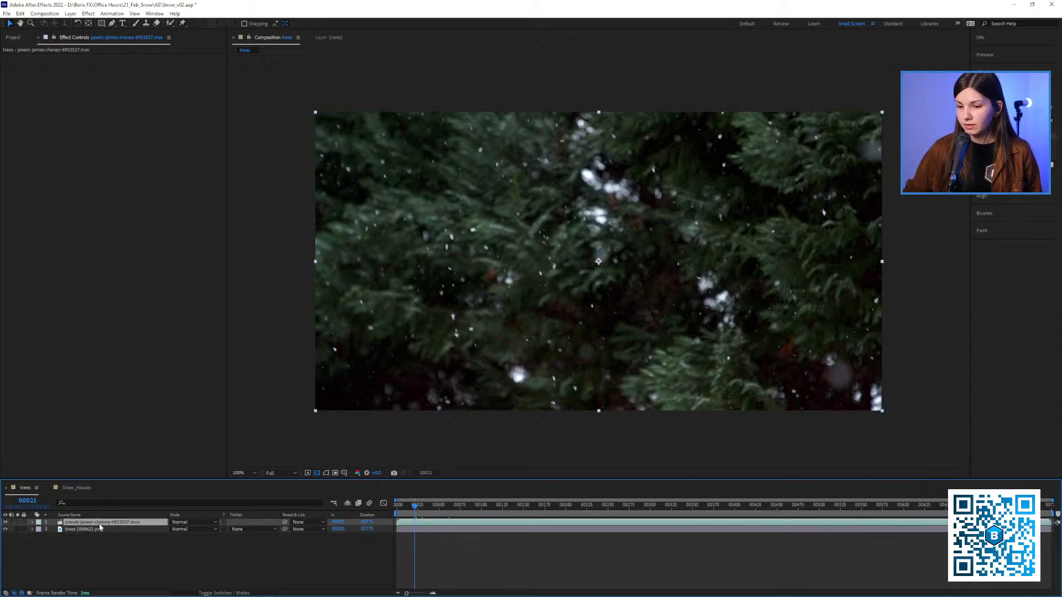
pyautogui.click(13, 37)
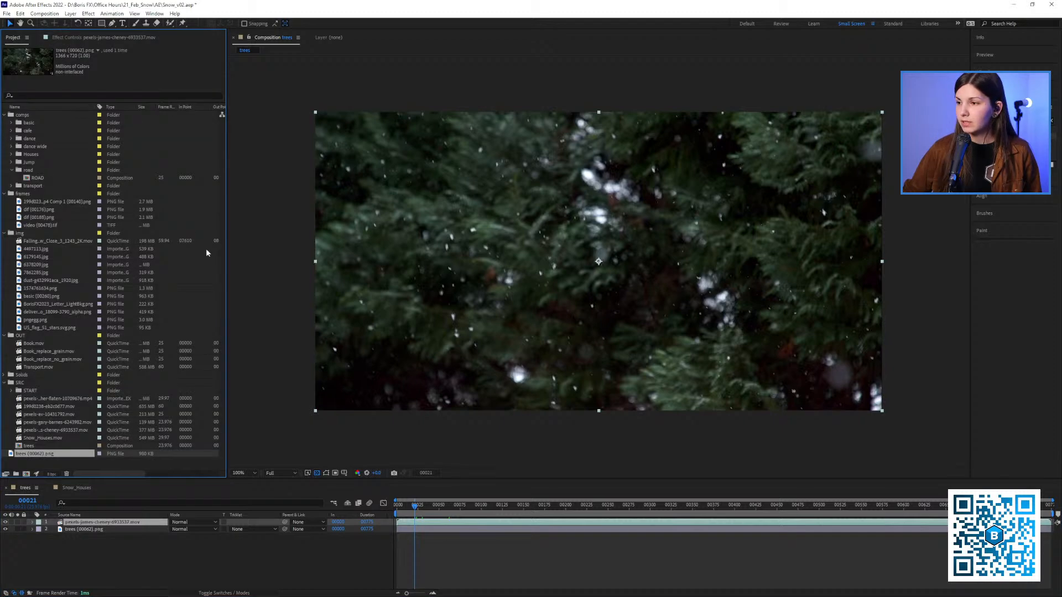
pyautogui.press('space')
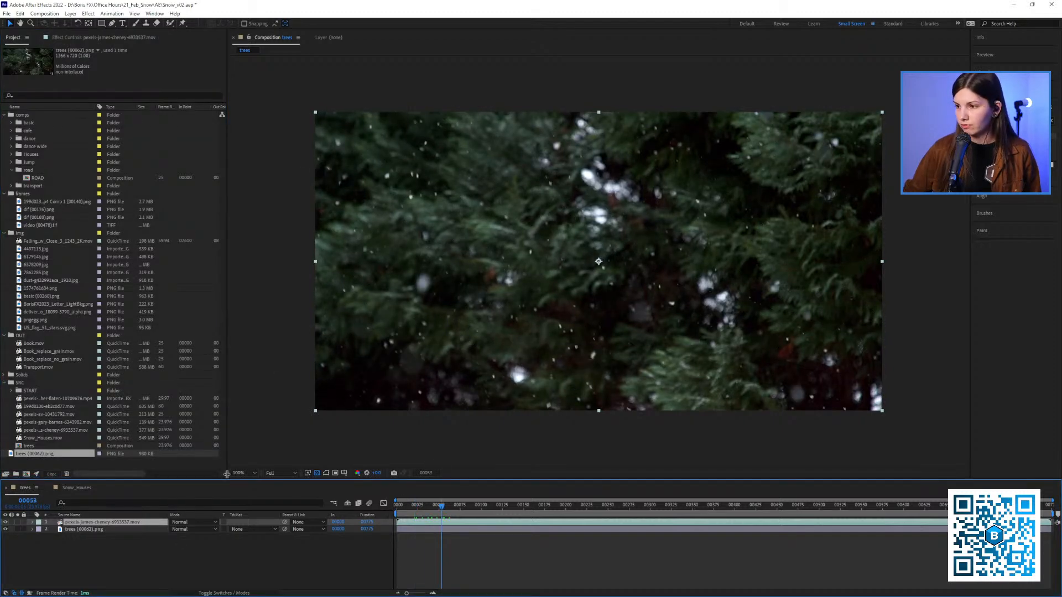
pyautogui.click(80, 529)
pyautogui.click(5, 522)
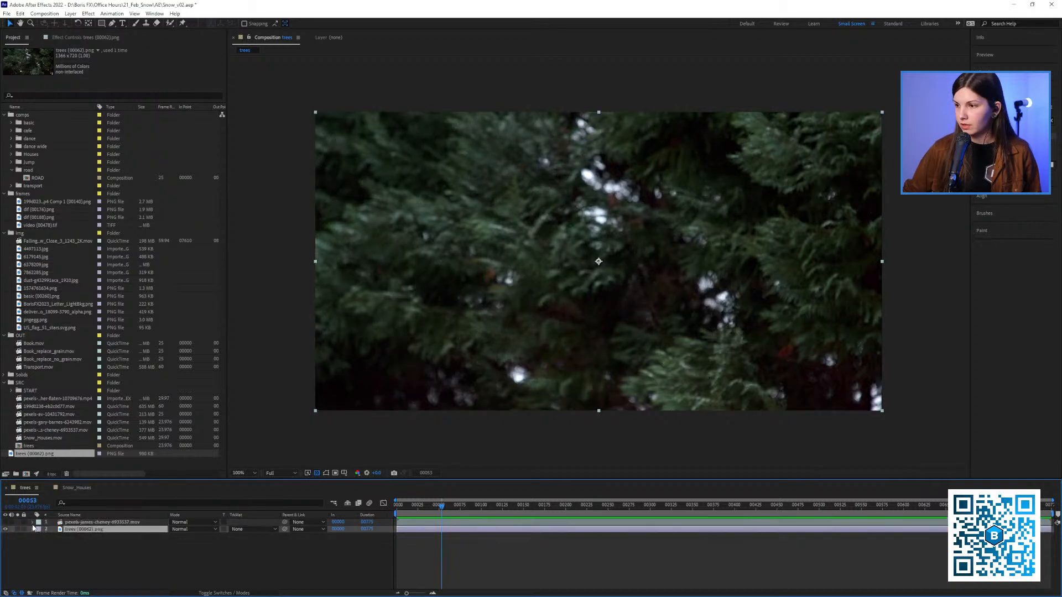
# Add BorisFX2023_Letter_LightBkg.png as the top layer of the trees composition and scale it to 10%
pyautogui.click(43, 296)
pyautogui.click(56, 304)
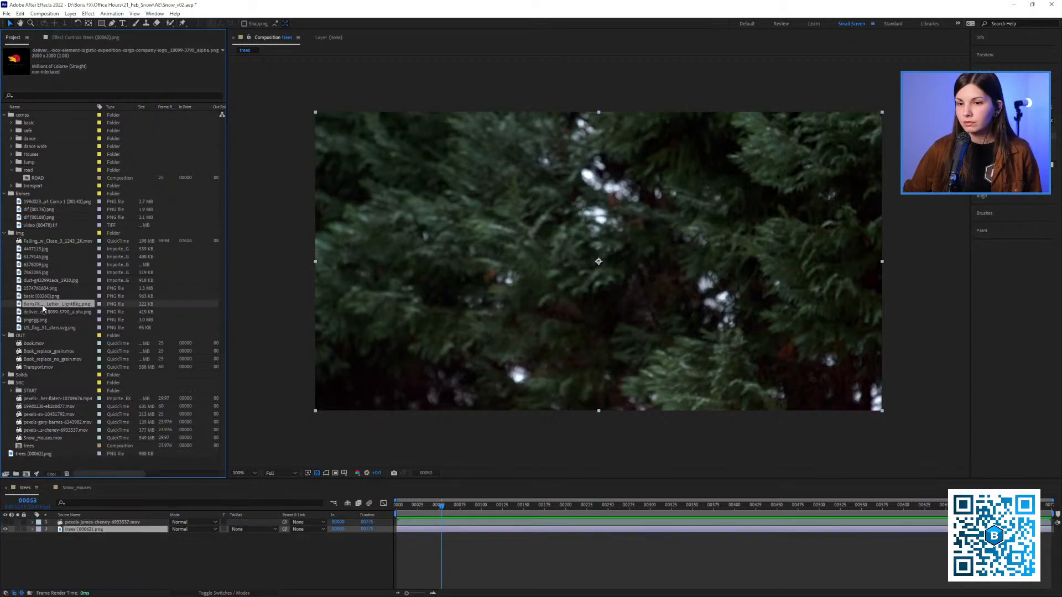
pyautogui.moveTo(45, 304); pyautogui.dragTo(578, 250)
pyautogui.press('s')
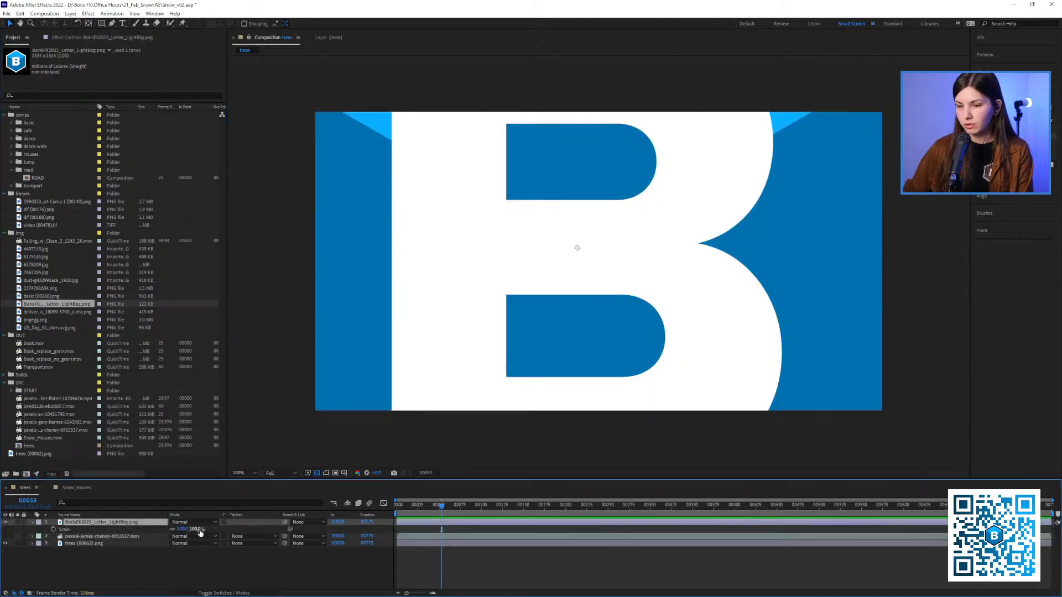
pyautogui.moveTo(188, 531); pyautogui.dragTo(177, 503)
pyautogui.moveTo(592, 271); pyautogui.dragTo(565, 273)
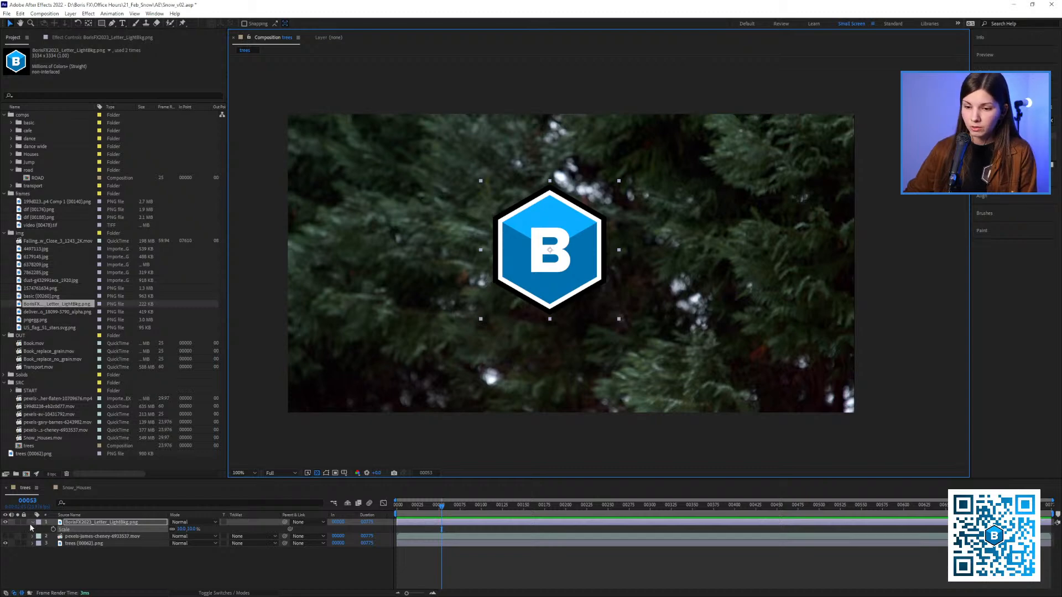
# Hide the logo layer and turn the snowy footage layer's visibility back on
pyautogui.click(6, 522)
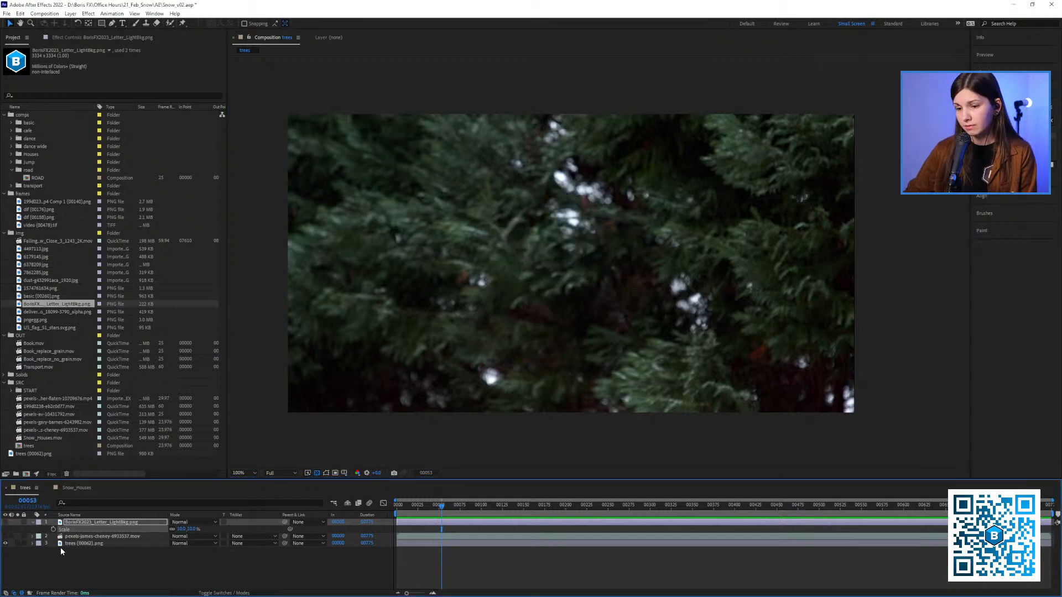
pyautogui.click(71, 537)
pyautogui.click(5, 537)
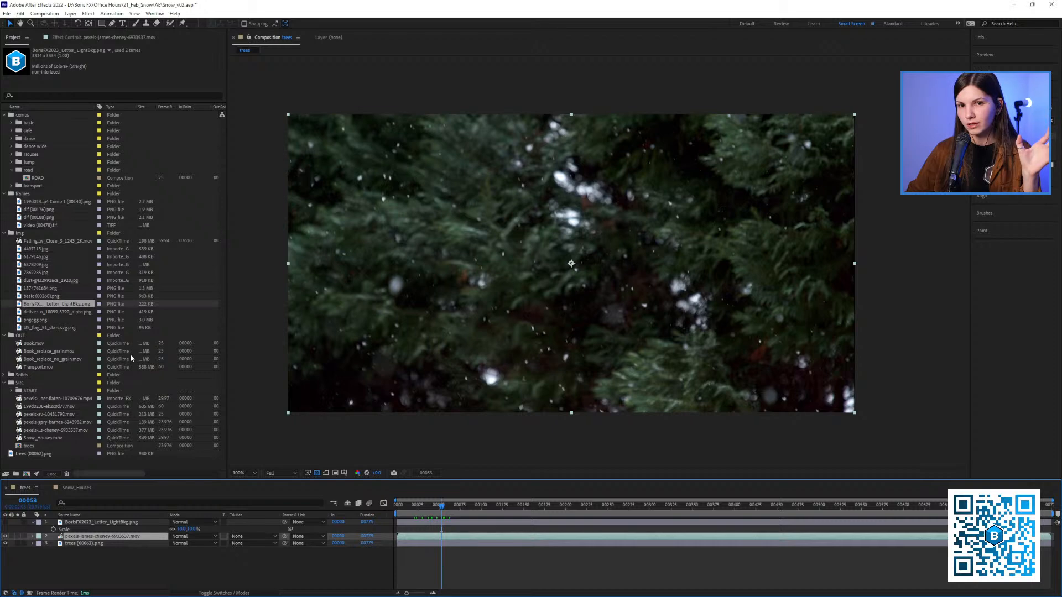
# Set the snowy footage layer's blending mode to Difference over the clean still
pyautogui.click(187, 536)
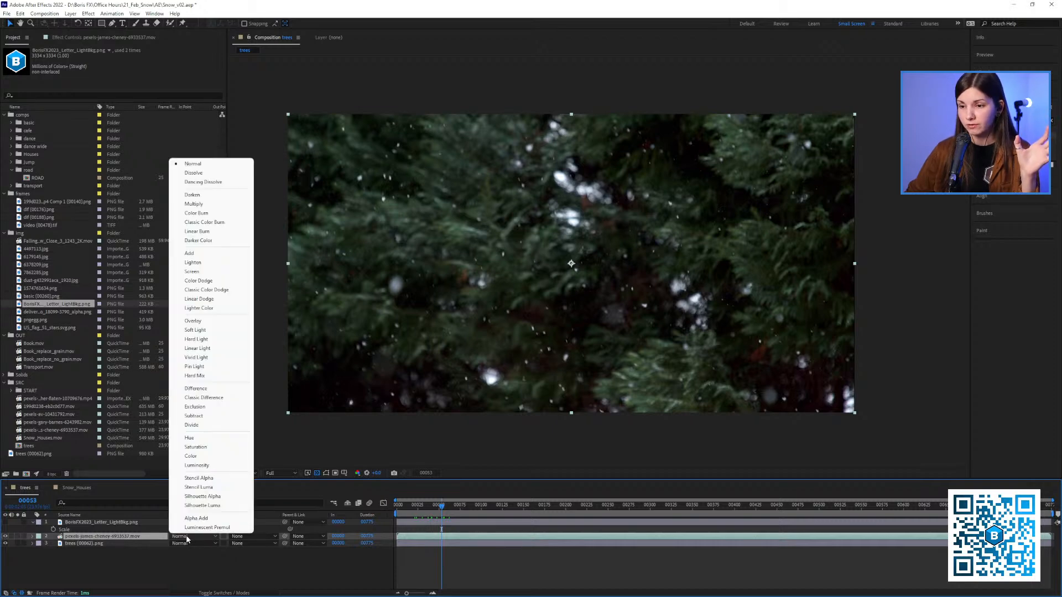
pyautogui.press('Escape')
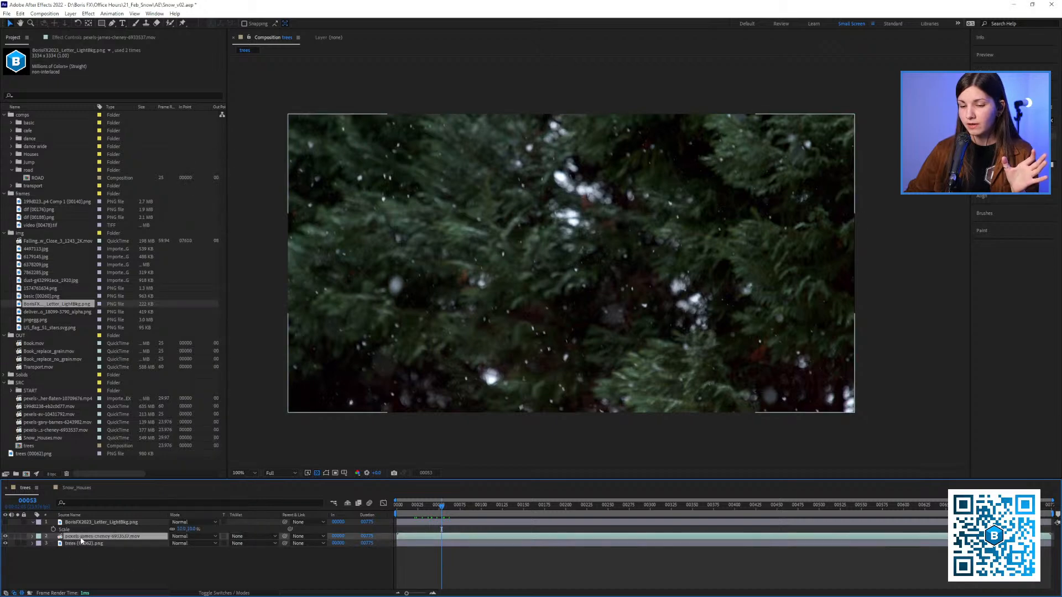
pyautogui.click(178, 536)
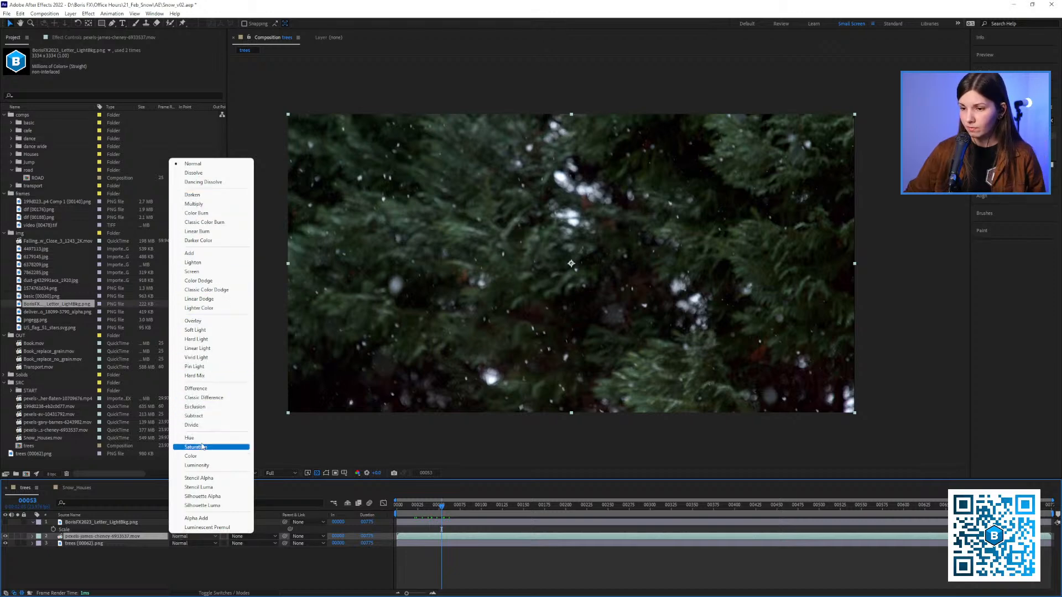
pyautogui.click(196, 389)
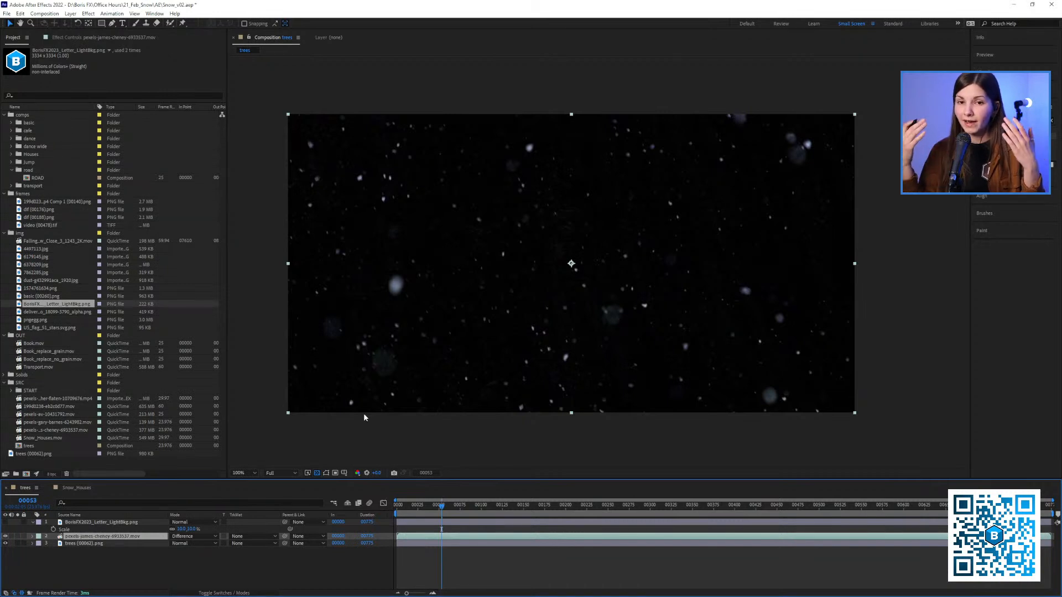
# Duplicate the footage and trees (00062).png layers, keeping hidden copies beneath the Difference pair with the footage copy lowest
pyautogui.click(81, 544)
pyautogui.click(82, 537)
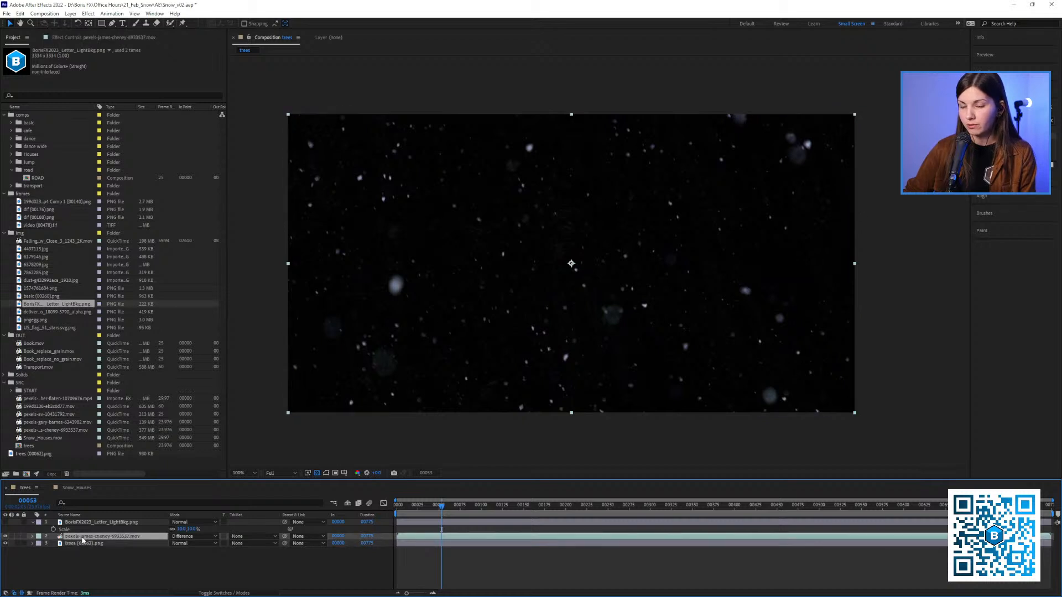
pyautogui.hotkey('ctrl', 'd')
pyautogui.moveTo(82, 538); pyautogui.dragTo(77, 560)
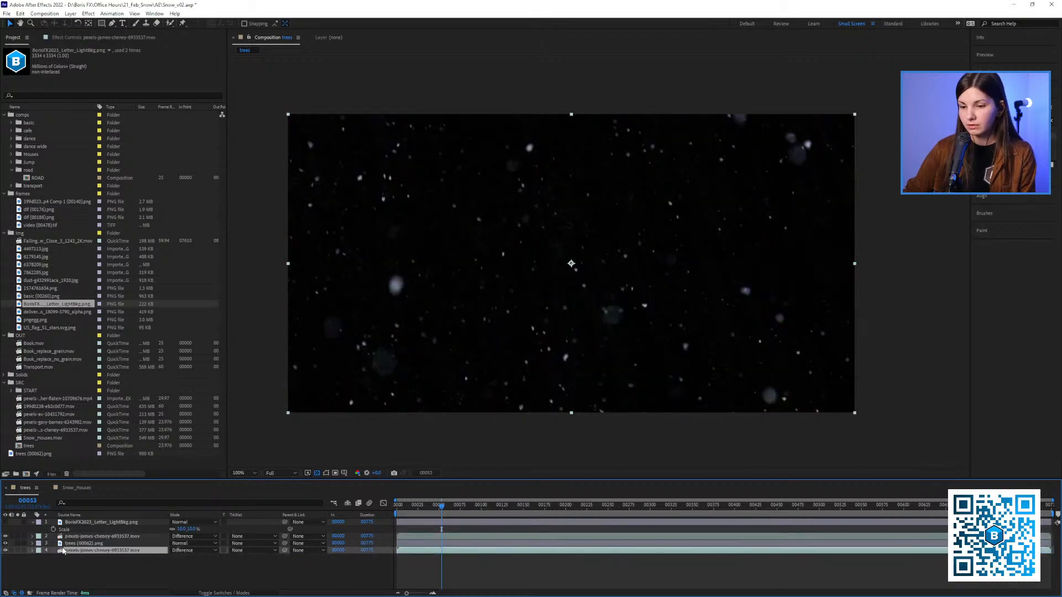
pyautogui.click(67, 545)
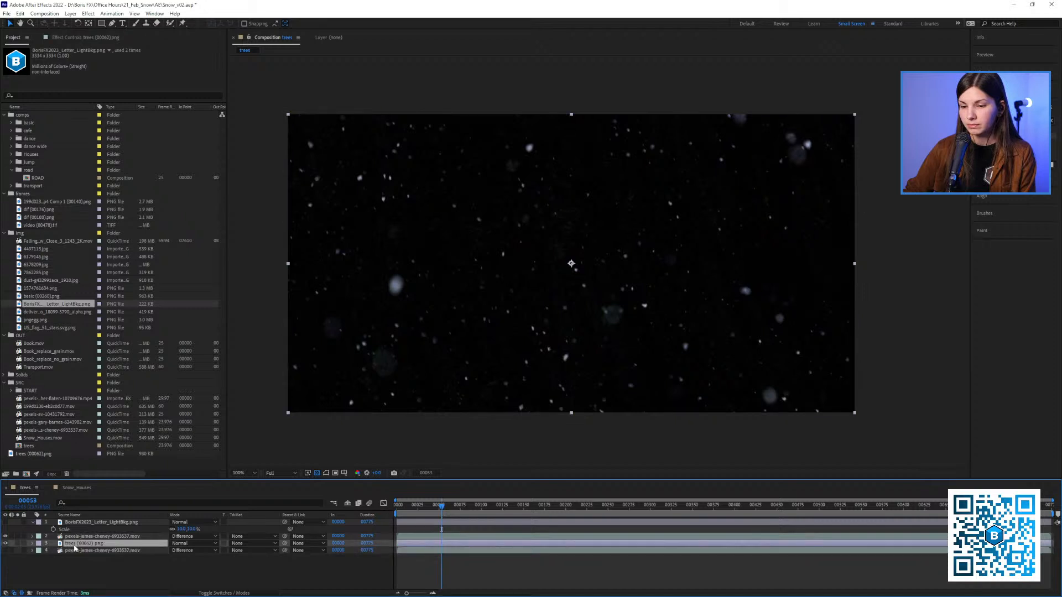
pyautogui.hotkey('ctrl', 'd')
pyautogui.click(5, 551)
# Pre-compose the upper footage and trees (00062).png layers into a new composition named snow_only
pyautogui.keyDown('shift'); pyautogui.click(74, 537); pyautogui.keyUp('shift')
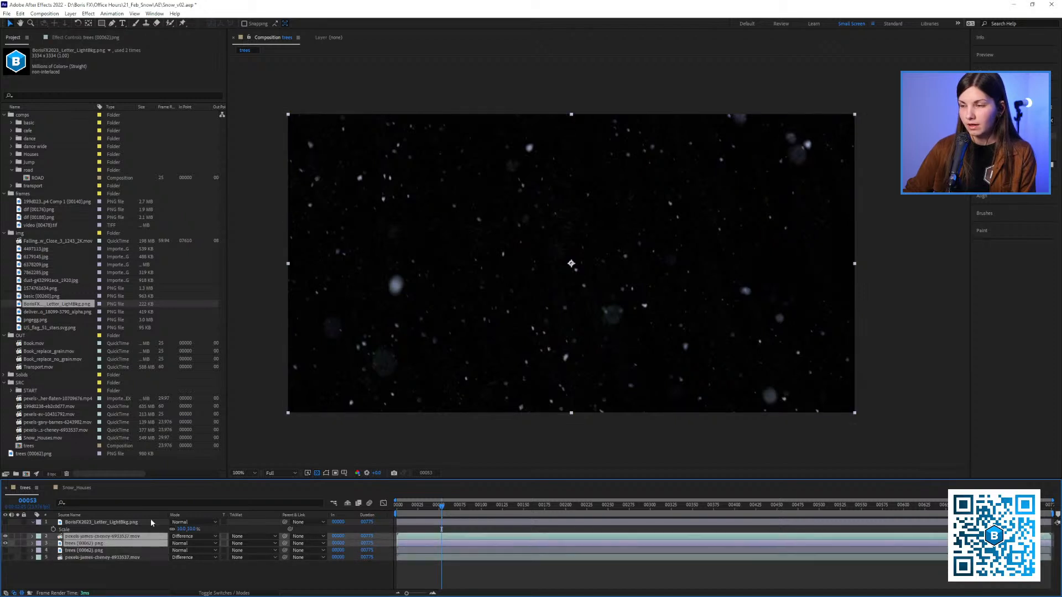
pyautogui.moveTo(441, 508); pyautogui.dragTo(429, 549)
pyautogui.rightClick(107, 550)
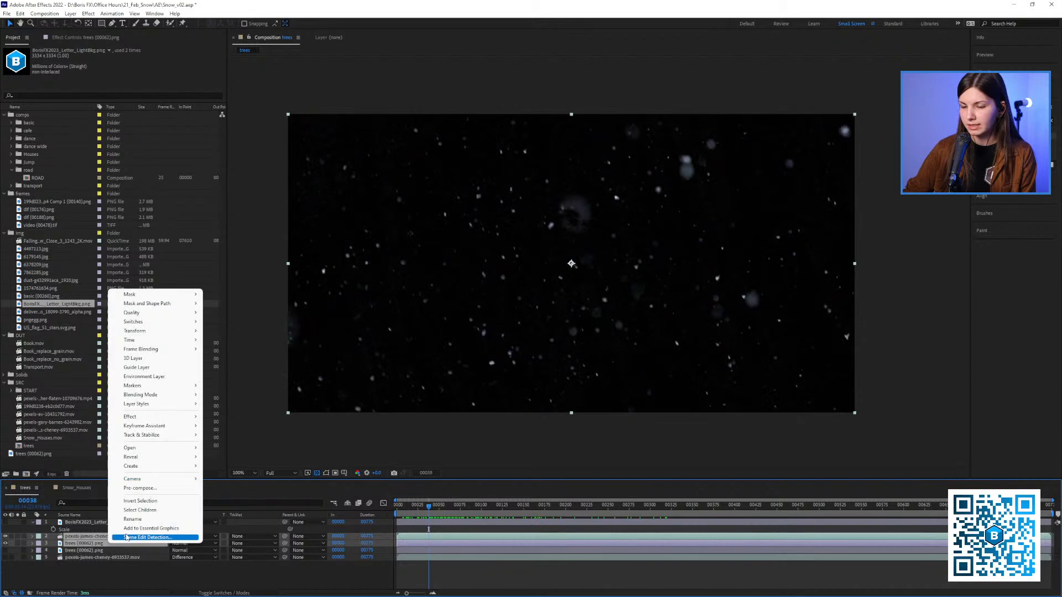
pyautogui.click(135, 491)
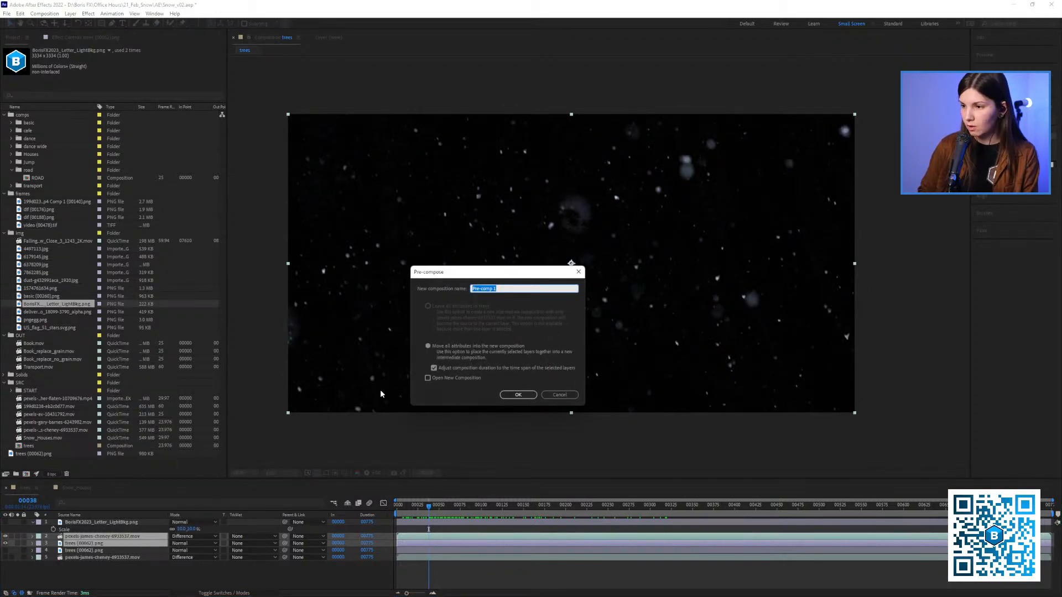
pyautogui.write('snow_on')
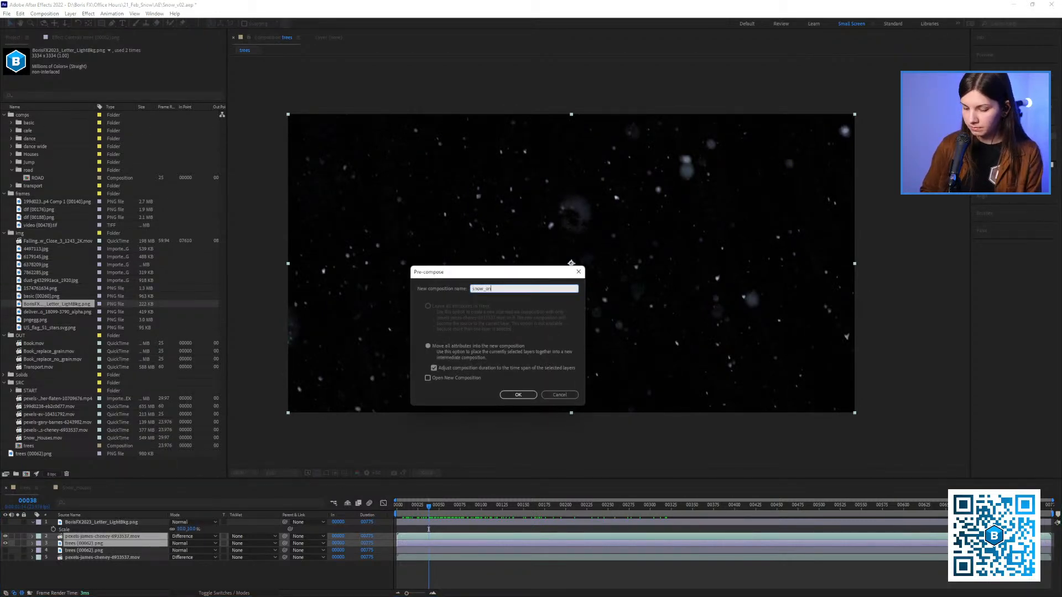
pyautogui.write('ly')
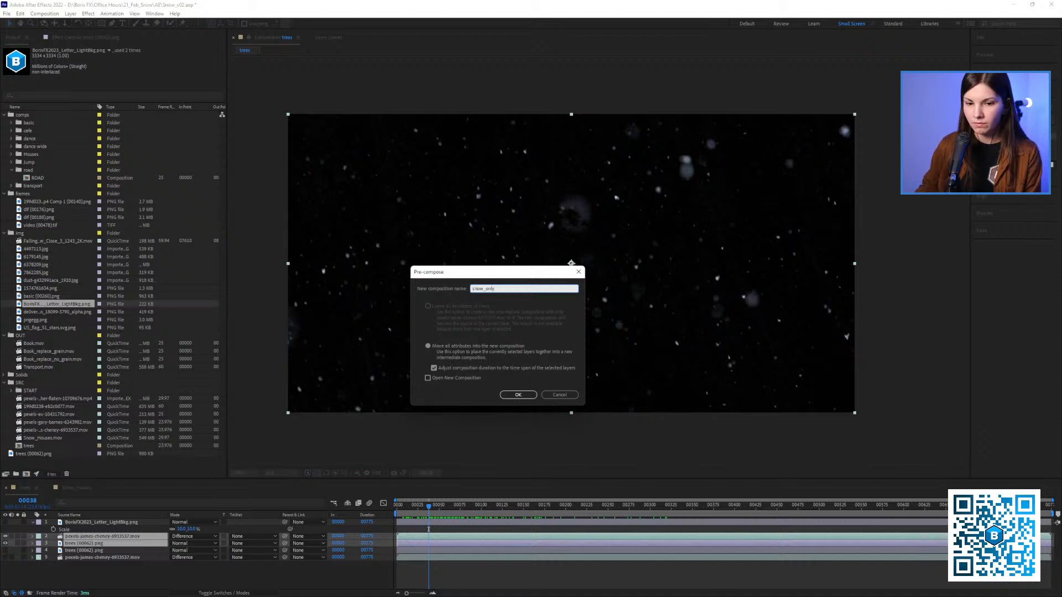
pyautogui.press('Return')
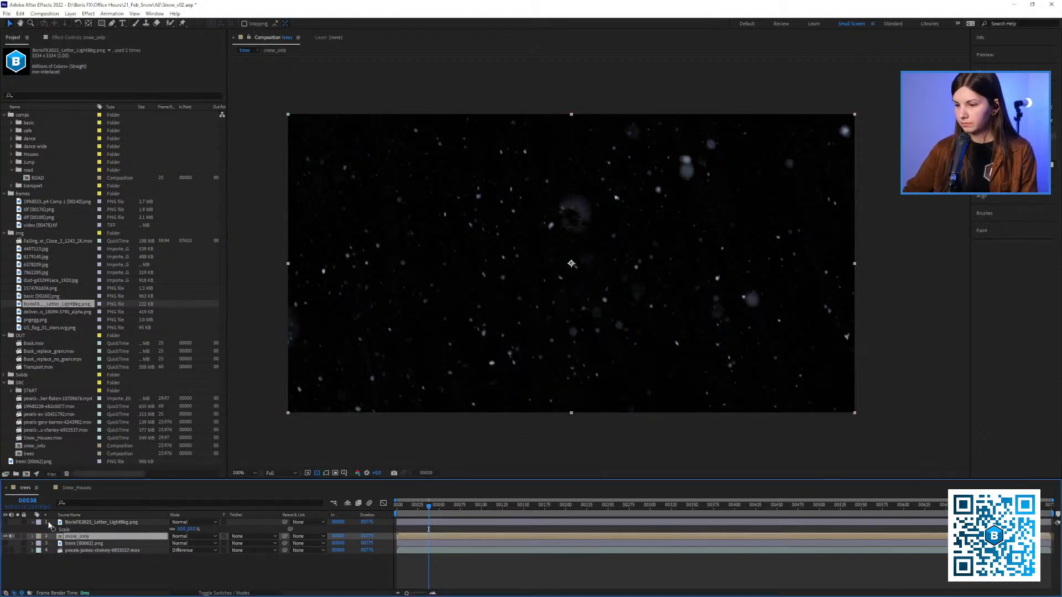
# Play back the snow_only layer, and show the original snowy footage layer in its place
pyautogui.click(407, 509)
pyautogui.press('space')
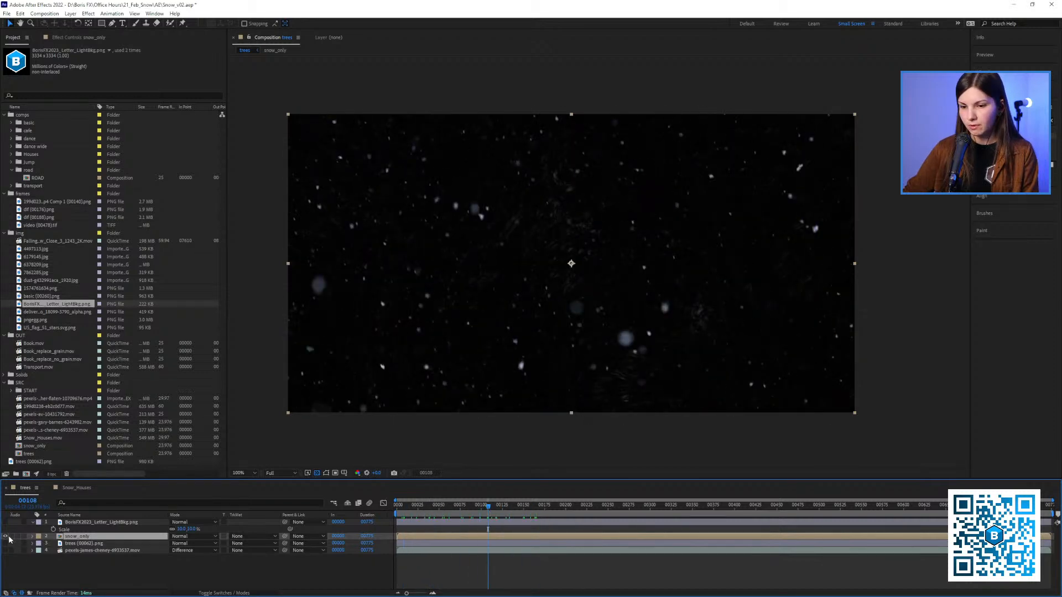
pyautogui.click(48, 551)
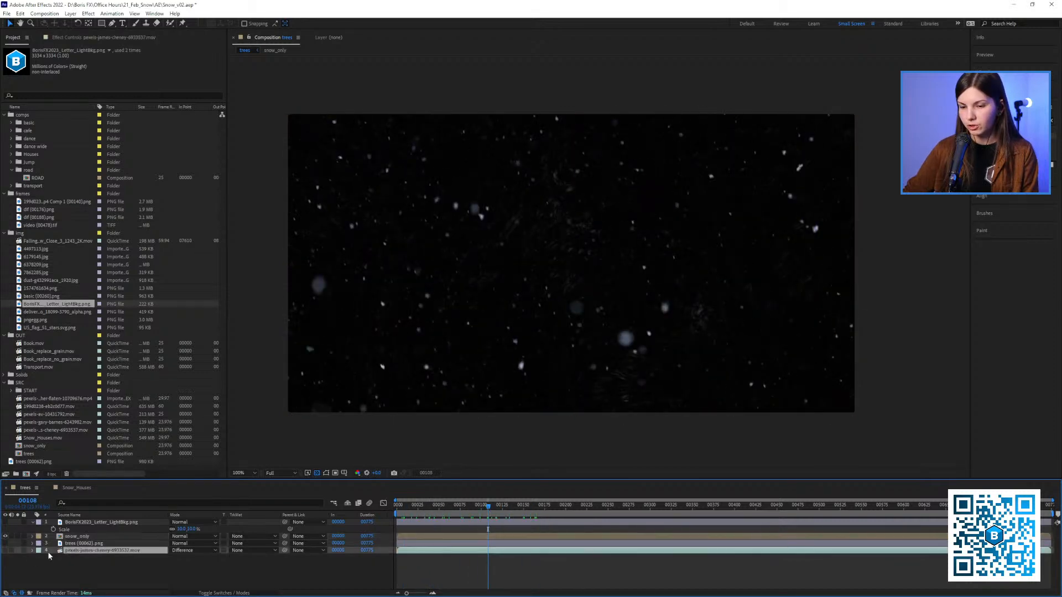
pyautogui.click(6, 551)
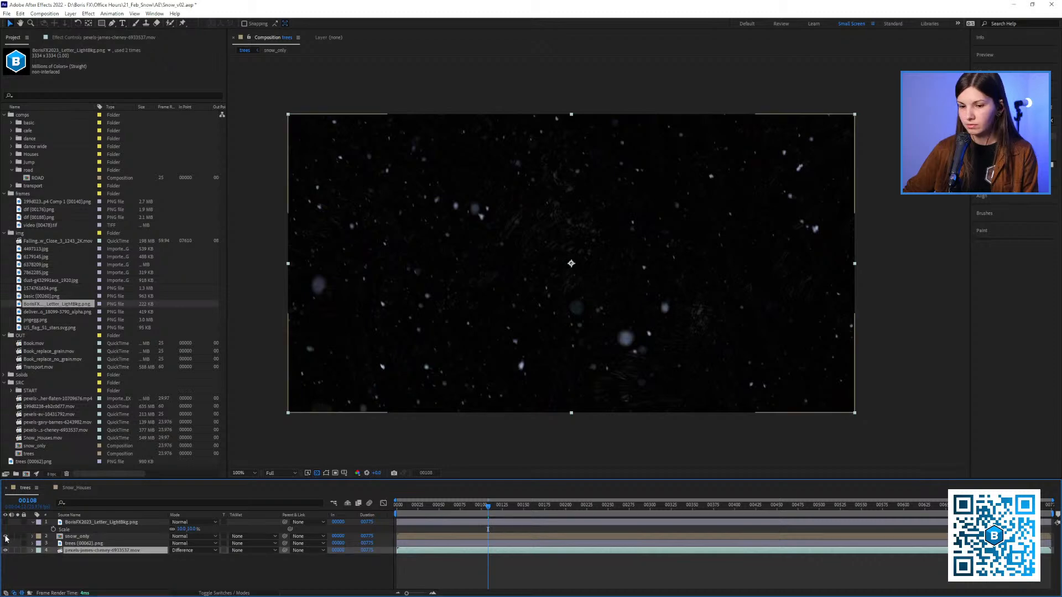
pyautogui.click(5, 537)
pyautogui.moveTo(444, 507); pyautogui.dragTo(437, 529)
# Compare the snowy footage with the clean still by toggling layer visibility, leaving only trees (00062).png shown
pyautogui.click(86, 537)
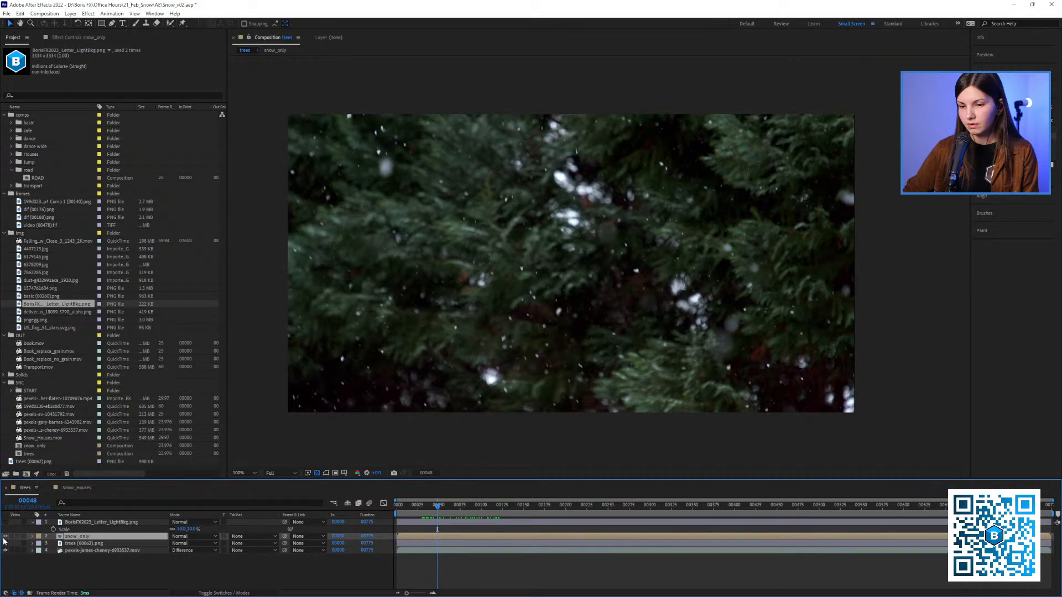
pyautogui.click(7, 550)
pyautogui.click(6, 550)
pyautogui.click(6, 550)
pyautogui.click(6, 550)
pyautogui.click(6, 550)
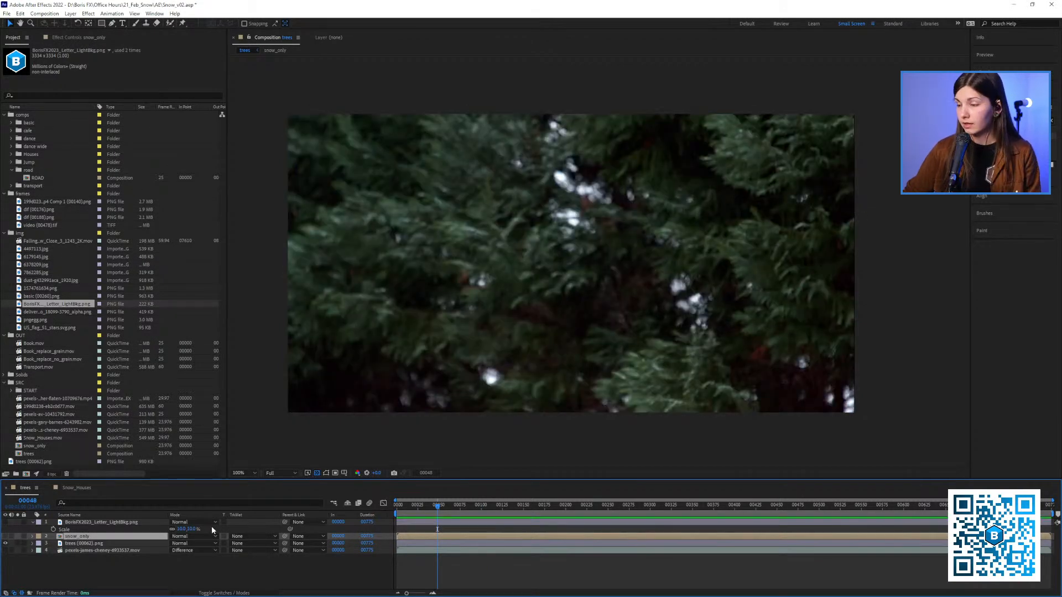
# Show the logo layer, move it below snow_only, and turn on the snow_only layer's visibility
pyautogui.moveTo(433, 510); pyautogui.dragTo(422, 508)
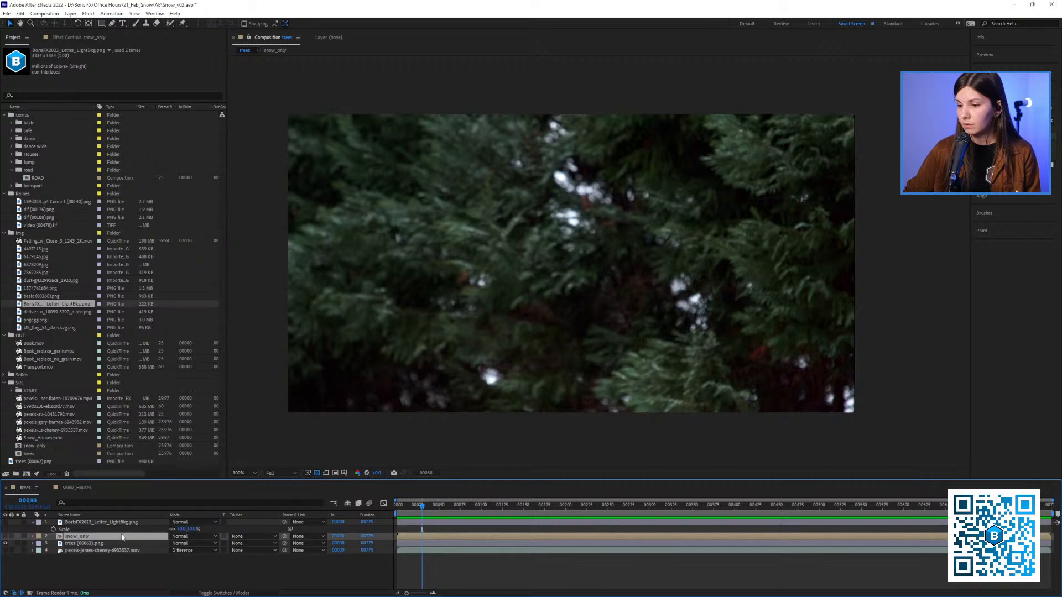
pyautogui.click(6, 523)
pyautogui.moveTo(87, 523); pyautogui.dragTo(81, 540)
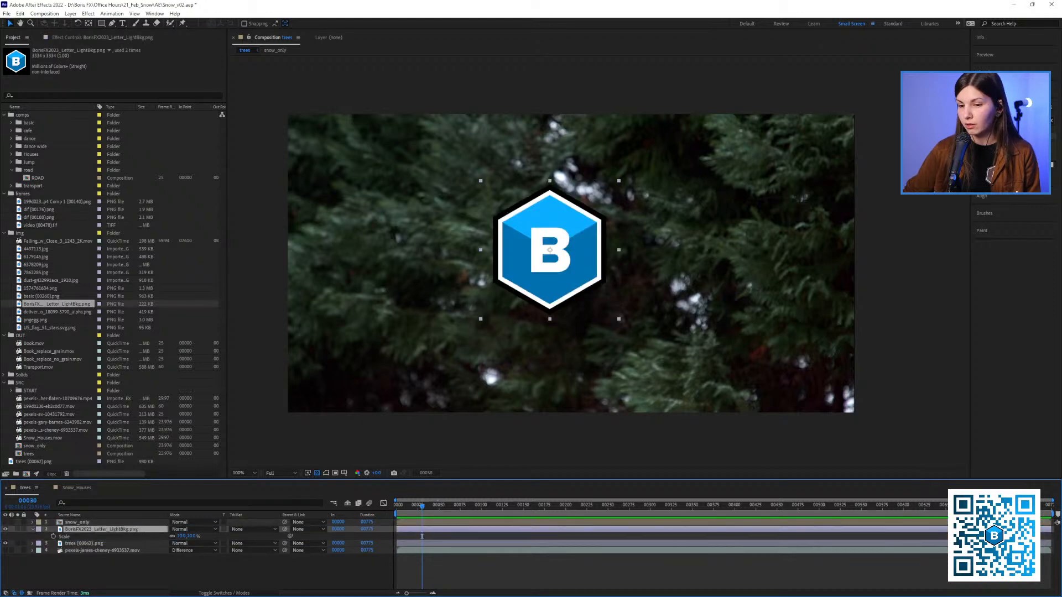
pyautogui.click(83, 522)
pyautogui.click(6, 523)
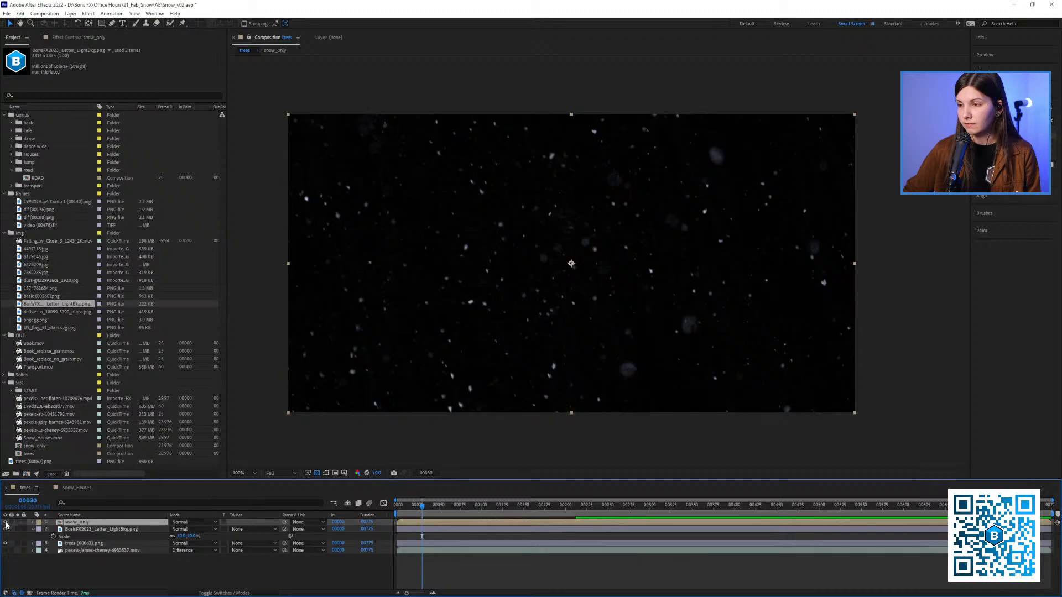
# Set the snow_only layer's blending mode to Screen and play back the composite with the logo
pyautogui.click(182, 524)
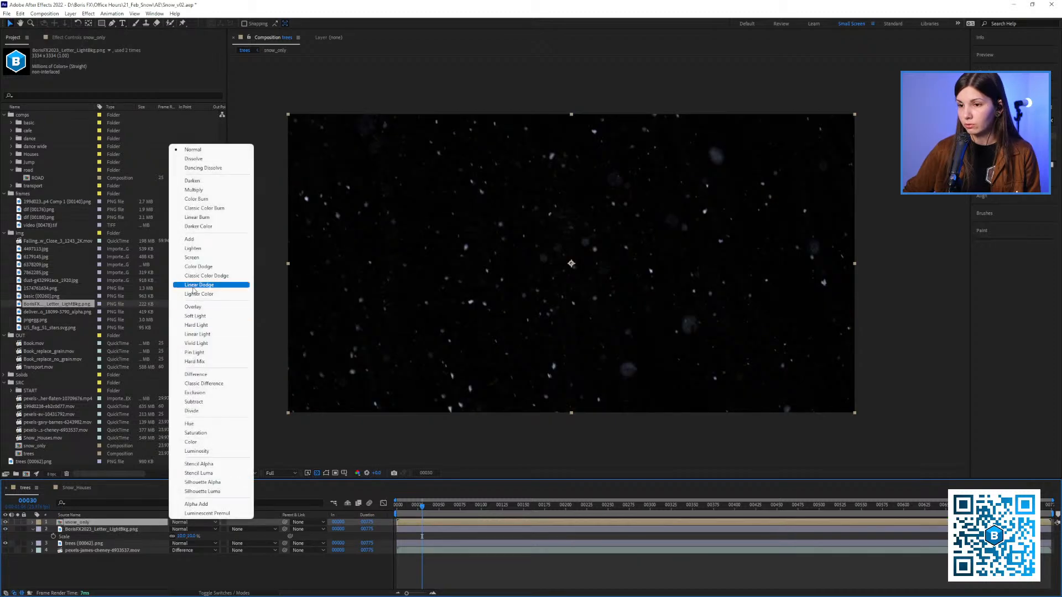
pyautogui.click(194, 259)
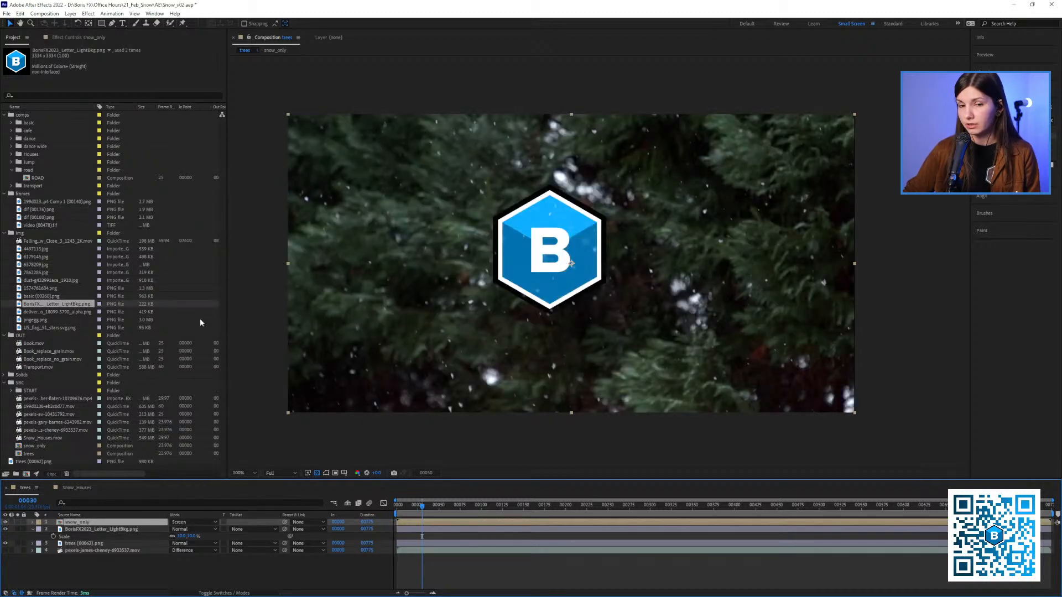
pyautogui.press('space')
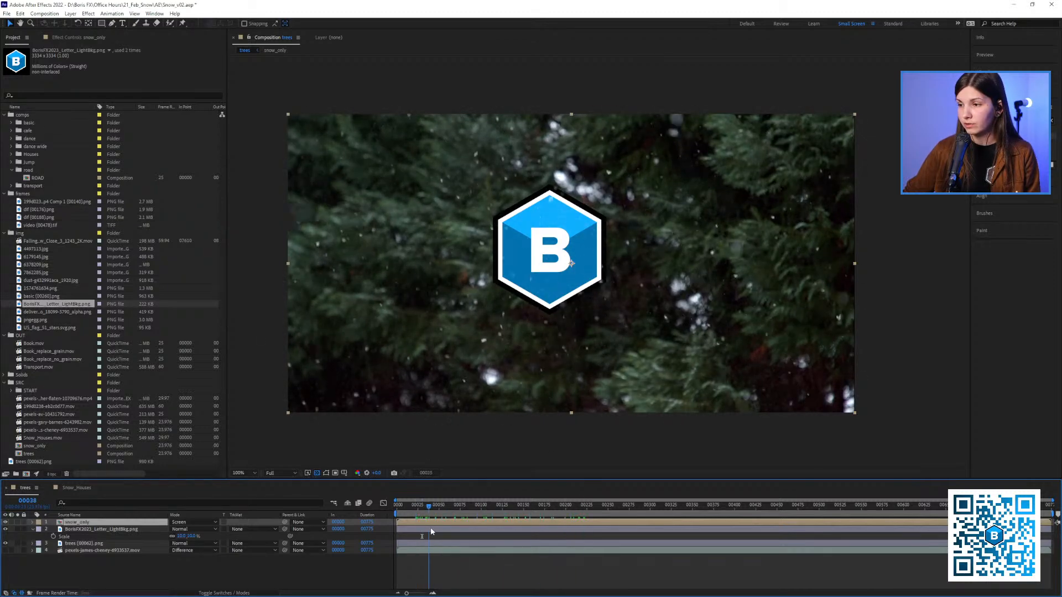
# Solo the original footage layer, take a snapshot of it, and compare it with the composite by toggling the solo
pyautogui.click(91, 552)
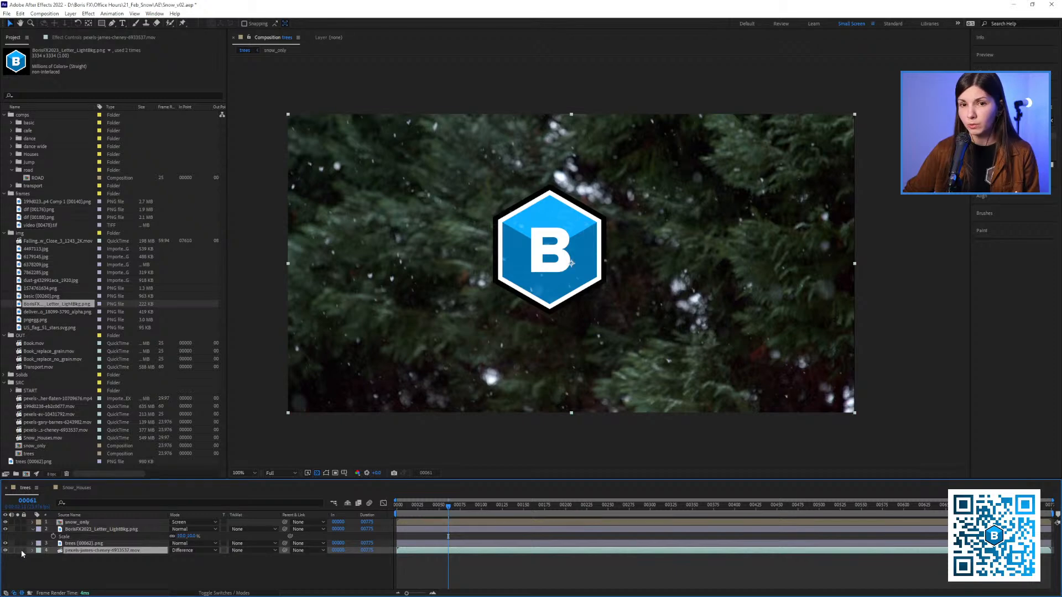
pyautogui.click(22, 556)
pyautogui.click(18, 550)
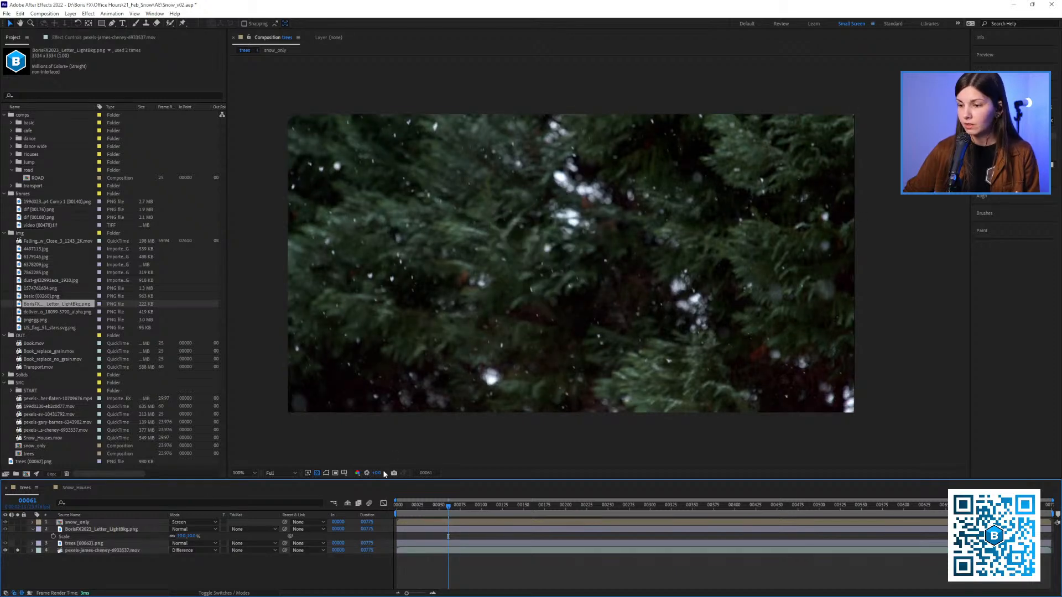
pyautogui.click(395, 473)
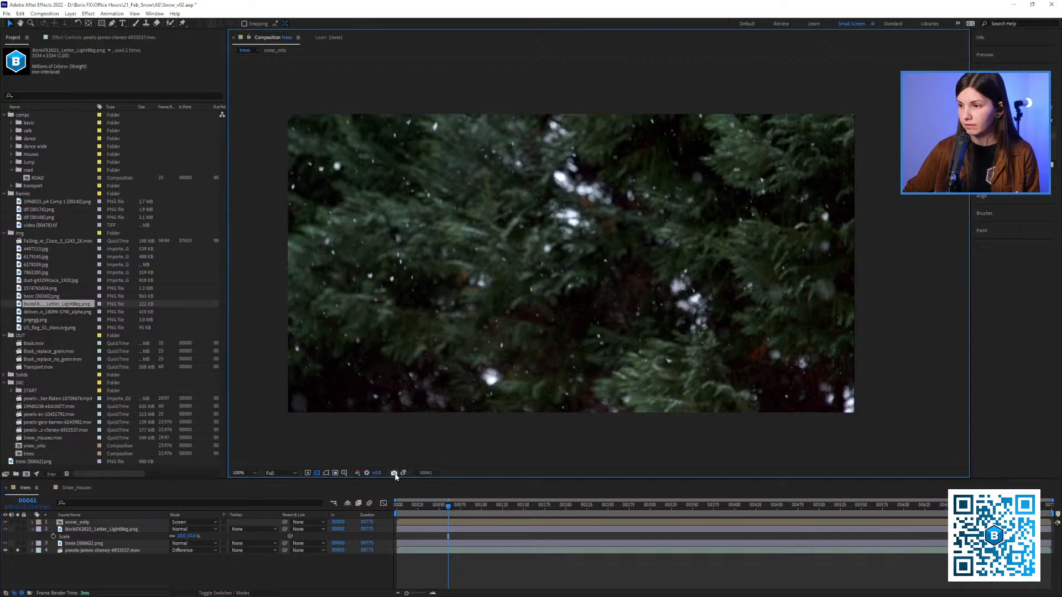
pyautogui.click(18, 550)
pyautogui.click(17, 550)
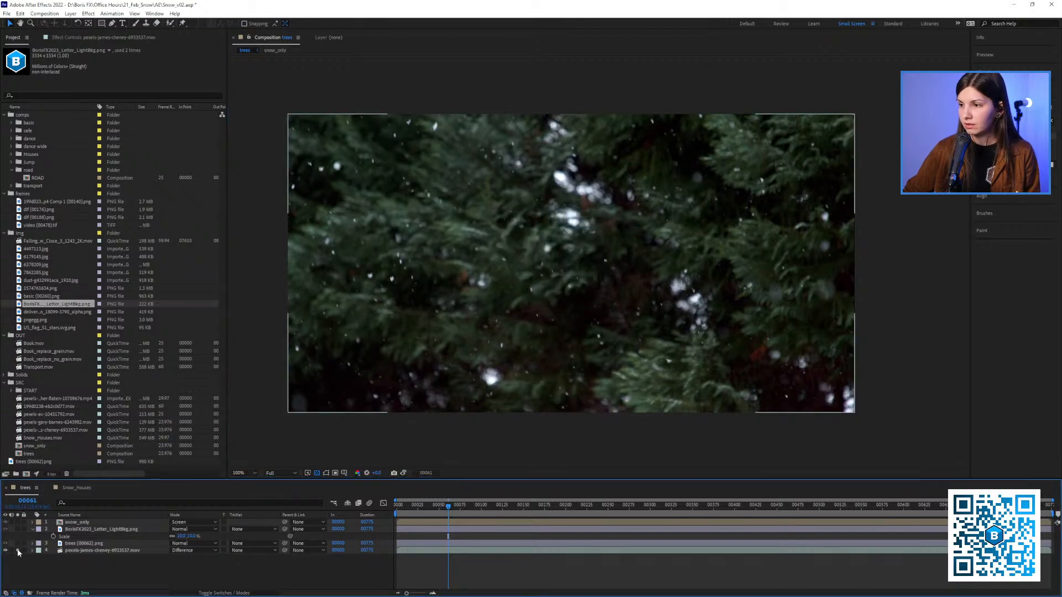
pyautogui.click(18, 550)
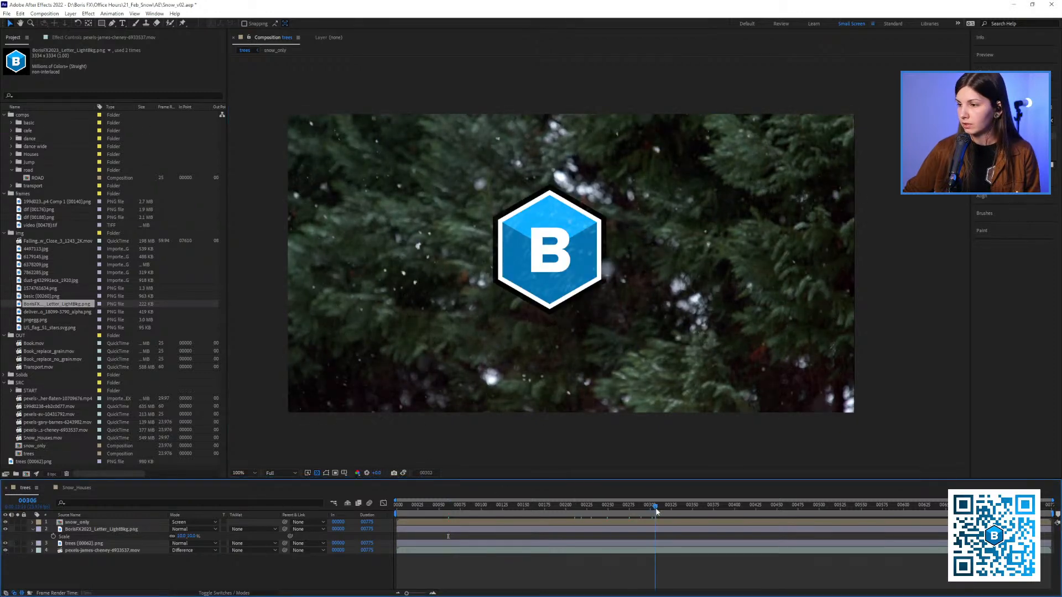
# Compare the composite with the original snowy footage at further frames, leaving the original footage layer soloed
pyautogui.click(19, 550)
pyautogui.click(19, 550)
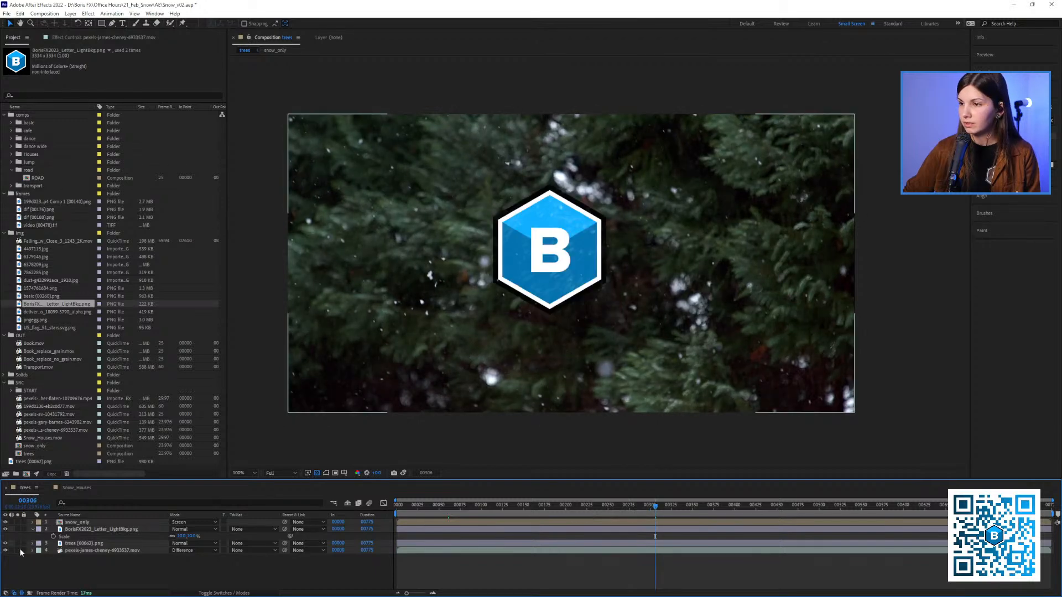
pyautogui.click(18, 550)
pyautogui.click(18, 550)
pyautogui.moveTo(709, 504)
pyautogui.mouseDown()
pyautogui.moveTo(754, 505)
pyautogui.moveTo(694, 504)
pyautogui.mouseUp()
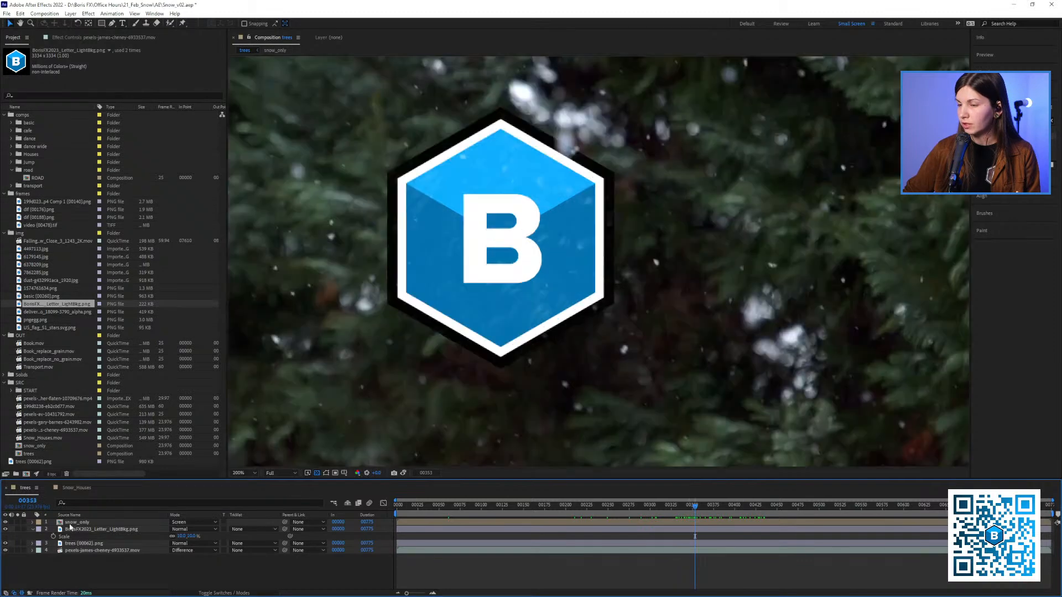
pyautogui.press('.')
pyautogui.press(',')
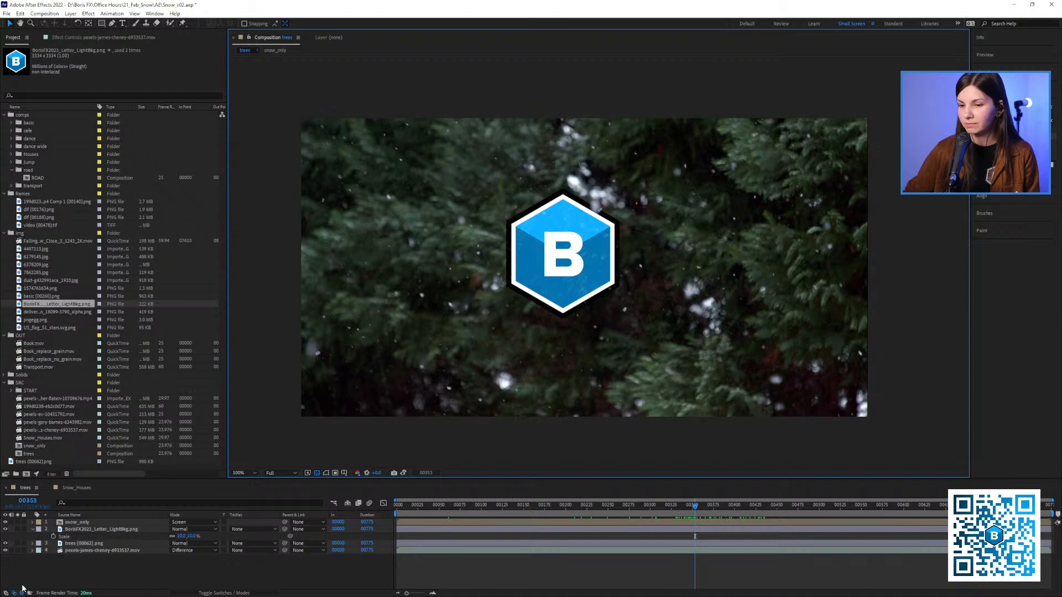
pyautogui.click(17, 550)
pyautogui.click(18, 551)
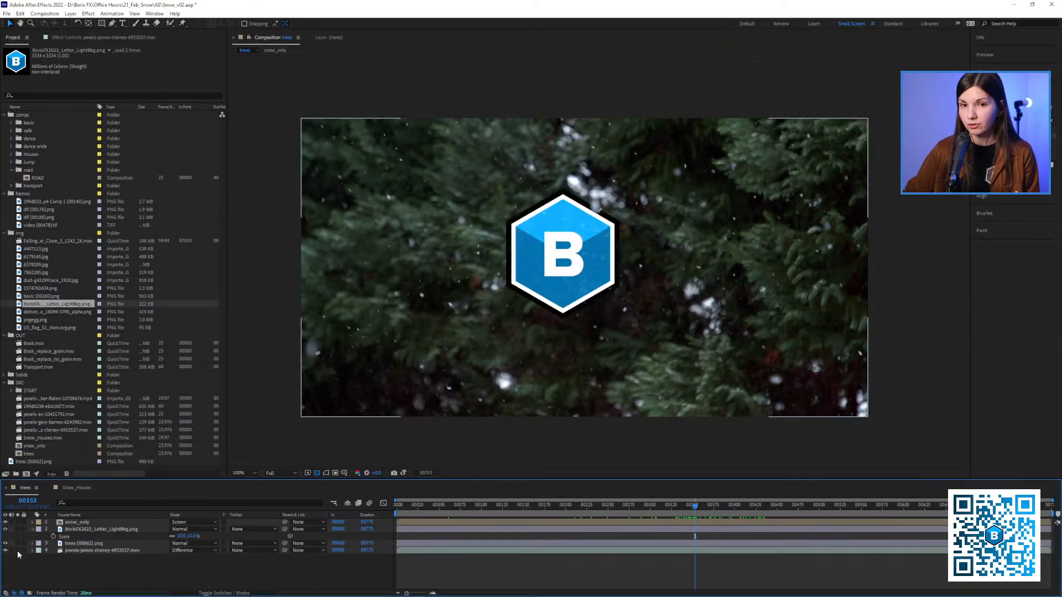
pyautogui.click(18, 550)
pyautogui.click(18, 550)
pyautogui.click(18, 550)
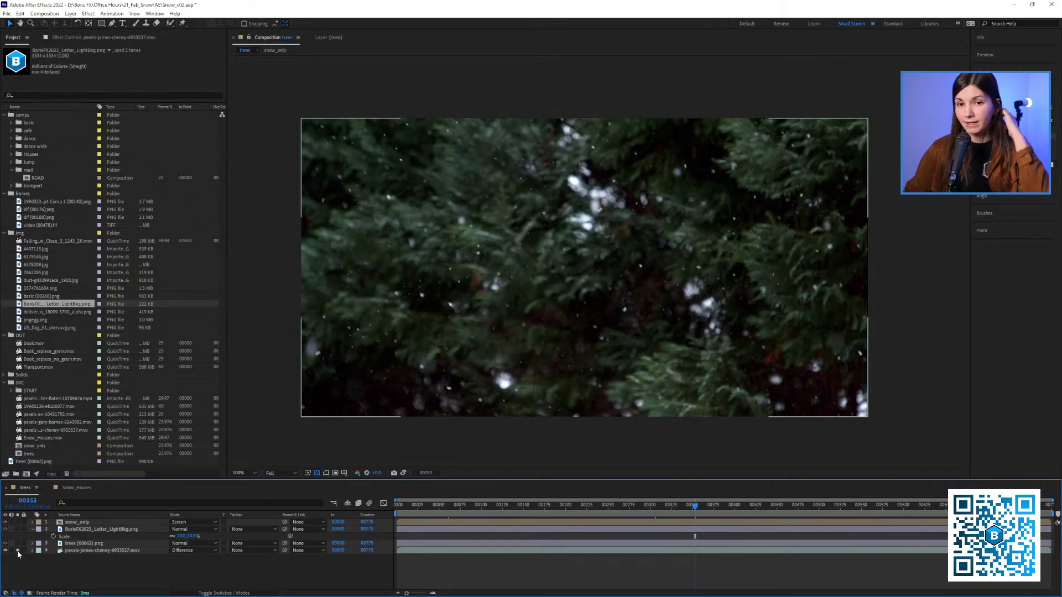
# Open the Snow_Houses composition, mute the Snow_Houses.mov layer's audio, and play back the footage
pyautogui.click(72, 489)
pyautogui.click(445, 508)
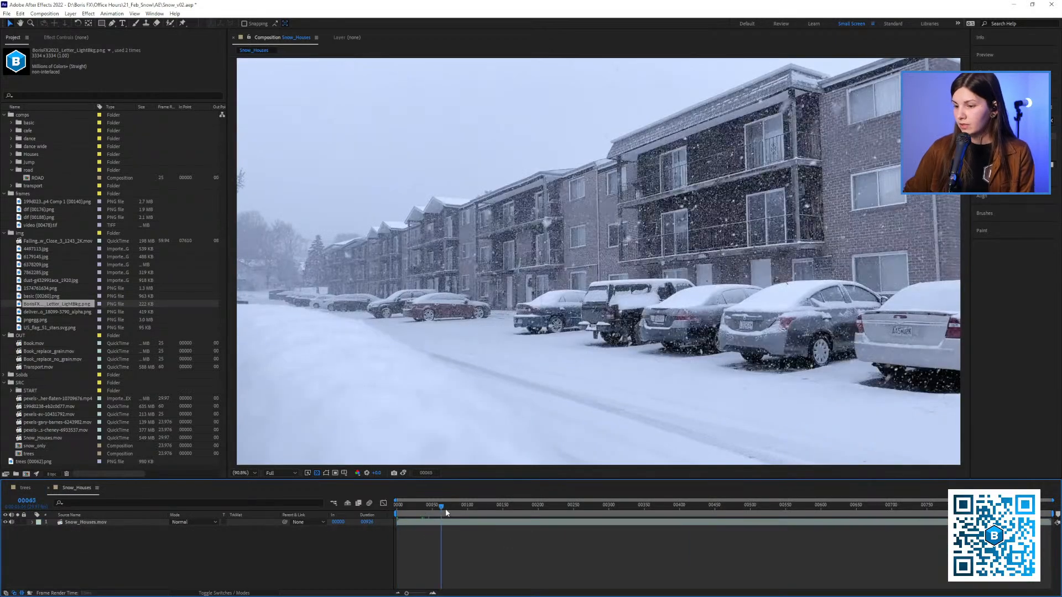
pyautogui.moveTo(446, 513); pyautogui.dragTo(402, 512)
pyautogui.click(611, 308)
pyautogui.press('space')
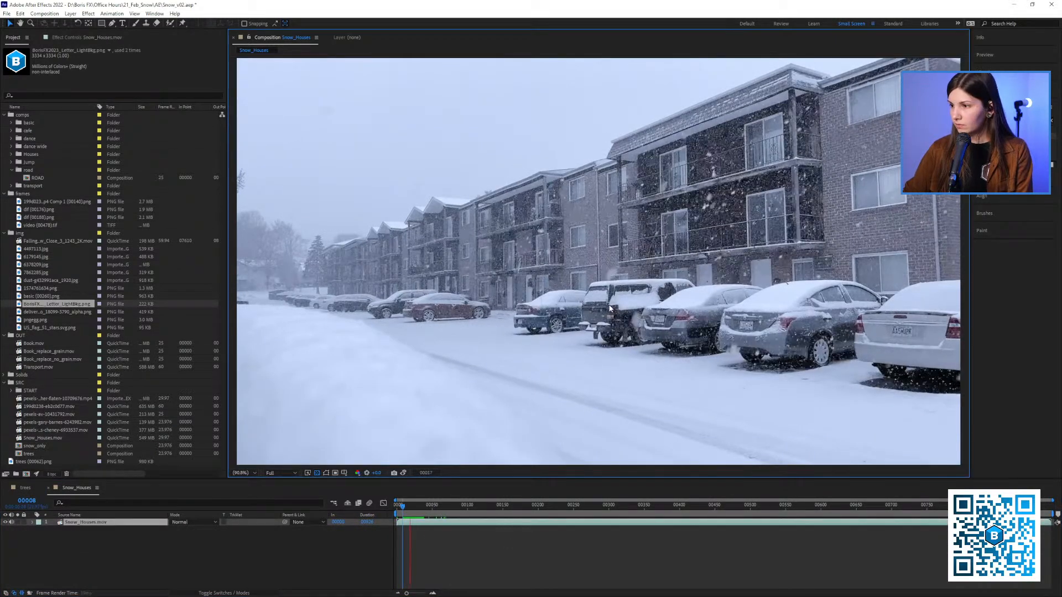
pyautogui.click(11, 524)
pyautogui.press('space')
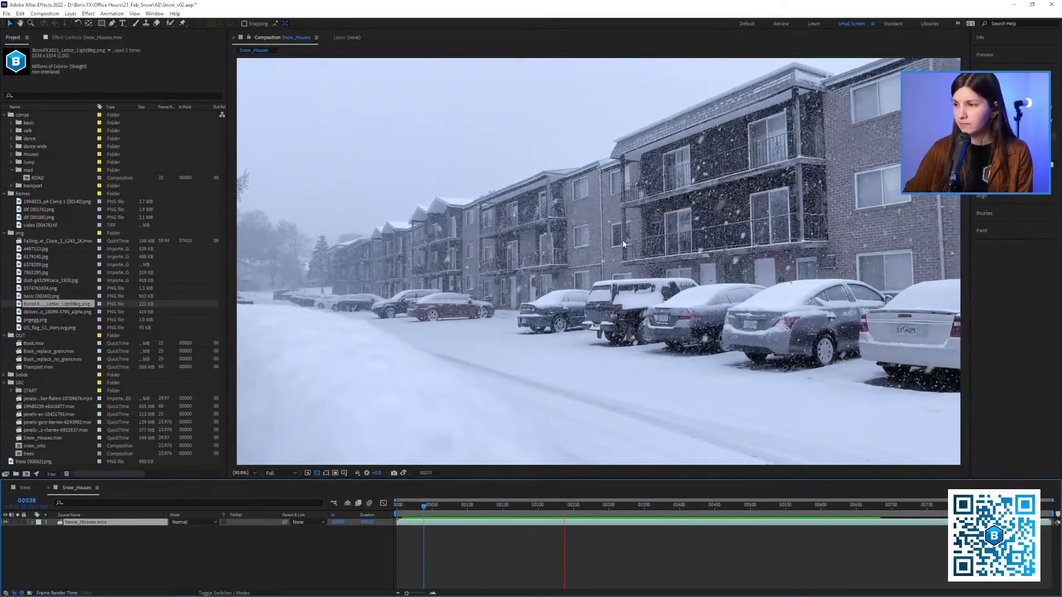
pyautogui.press('space')
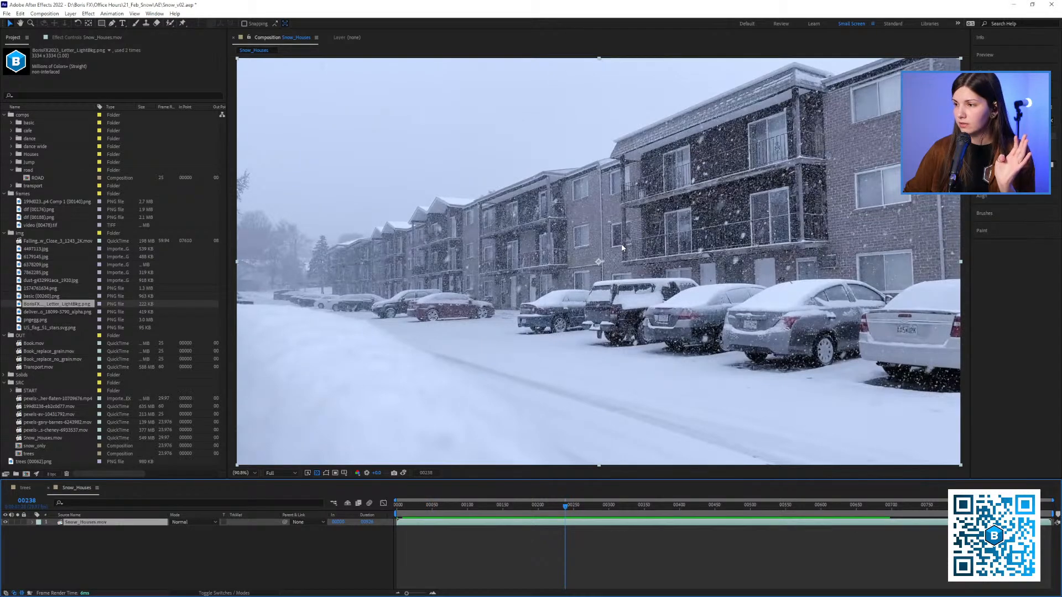
# Scrub through the Snow_Houses footage to examine its slight camera movement, and return to frame 0
pyautogui.scroll(-2, 609, 263)
pyautogui.scroll(2, 572, 273)
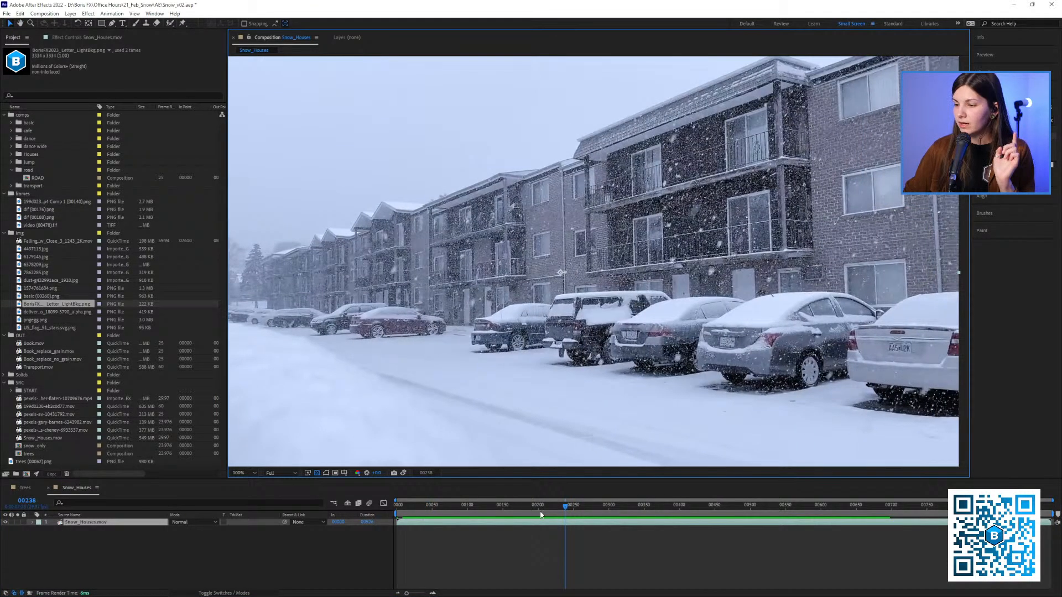
pyautogui.moveTo(539, 508); pyautogui.dragTo(405, 521)
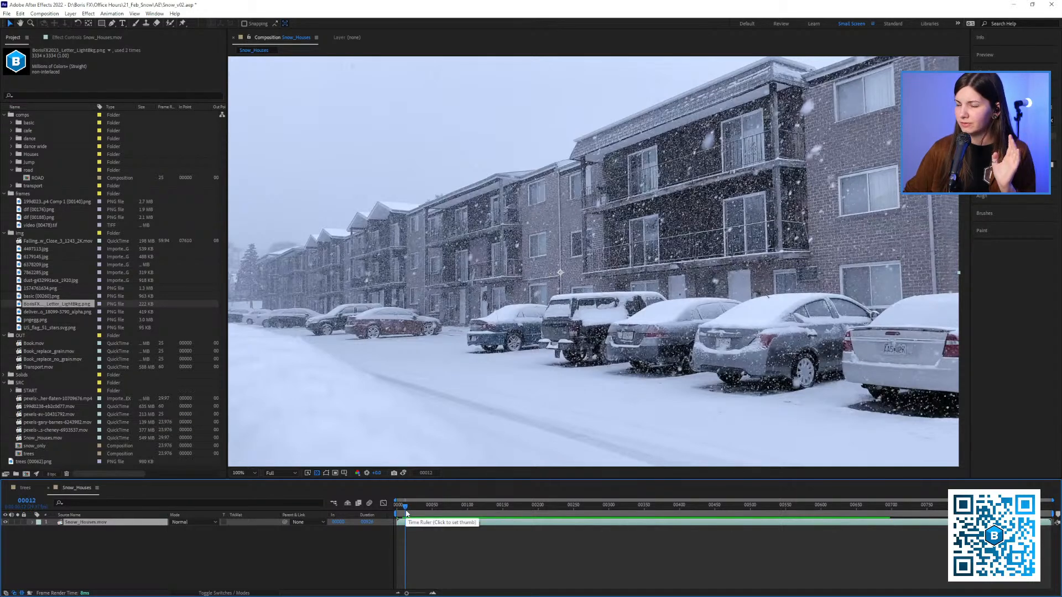
pyautogui.moveTo(407, 506); pyautogui.dragTo(482, 519)
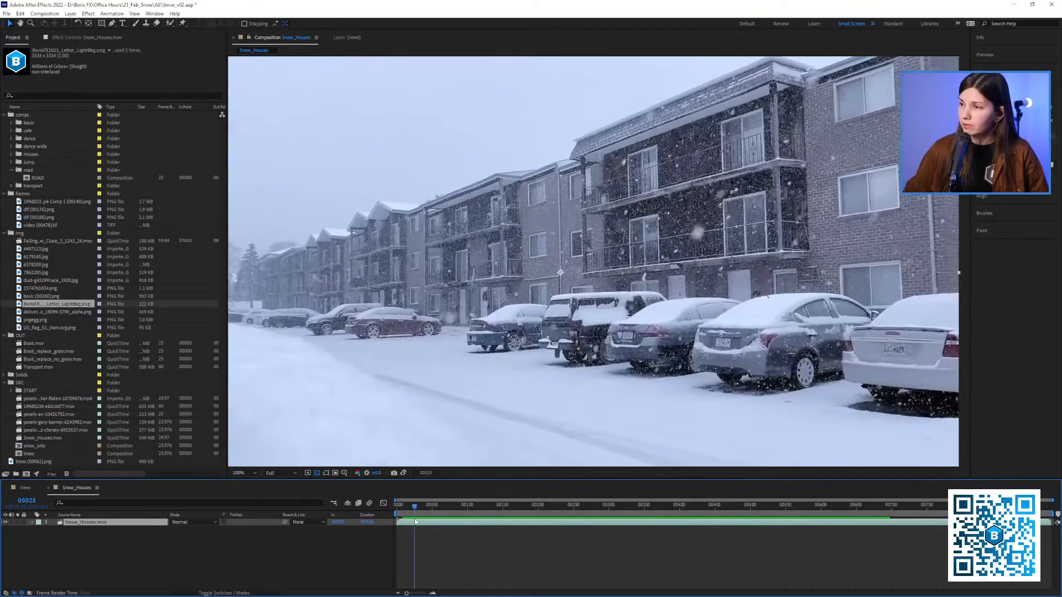
pyautogui.moveTo(730, 513); pyautogui.dragTo(382, 533)
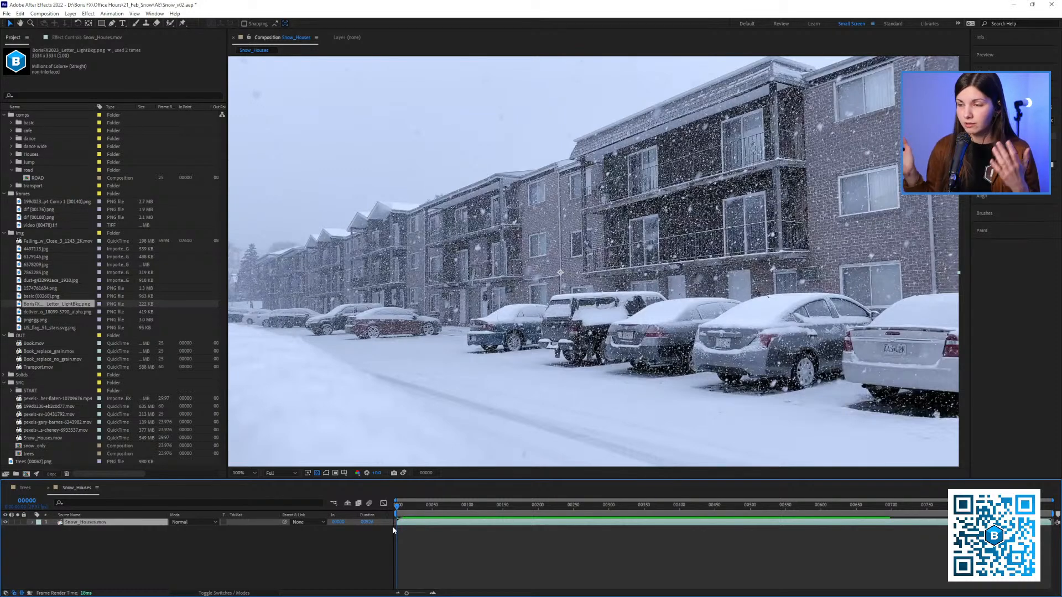
# Apply the Mocha Pro effect to the Snow_Houses.mov layer and launch its interface in a maximized window
pyautogui.click(68, 37)
pyautogui.scroll(-1, 419, 194)
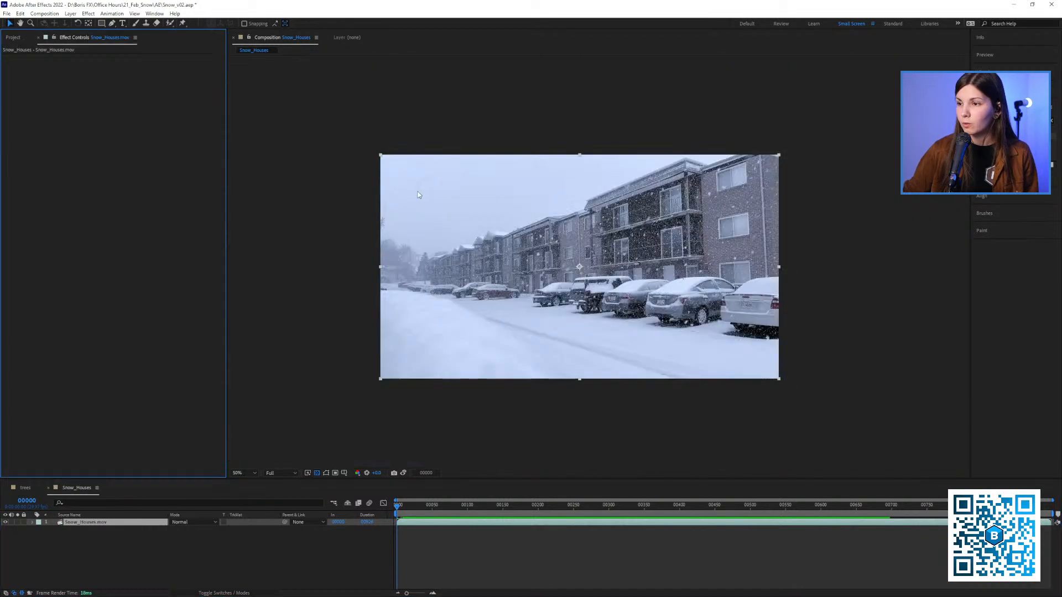
pyautogui.scroll(1, 467, 220)
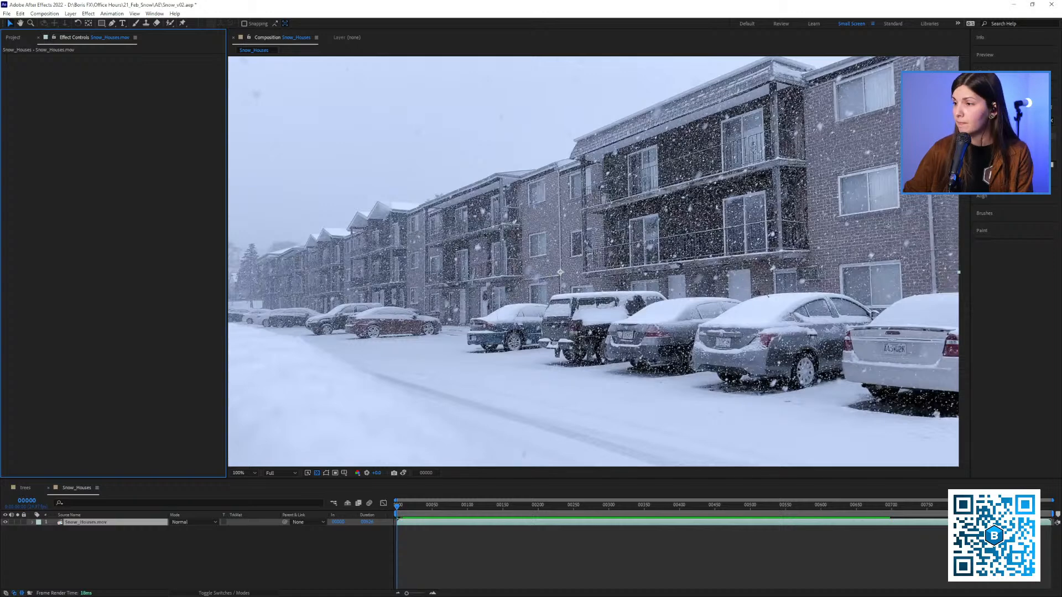
pyautogui.click(1011, 120)
pyautogui.write('mocha')
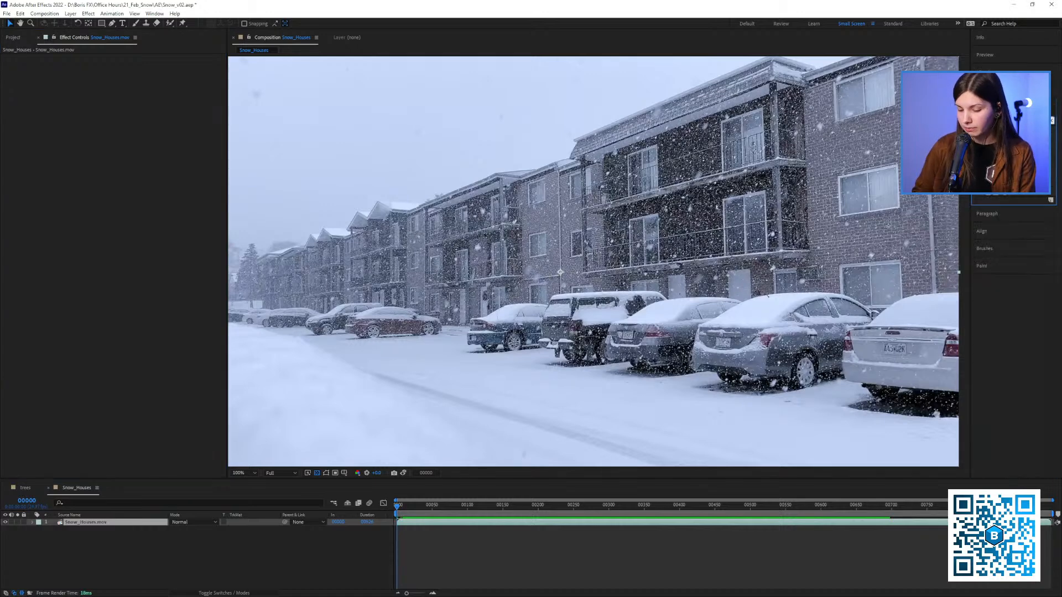
pyautogui.moveTo(1007, 142); pyautogui.dragTo(727, 206)
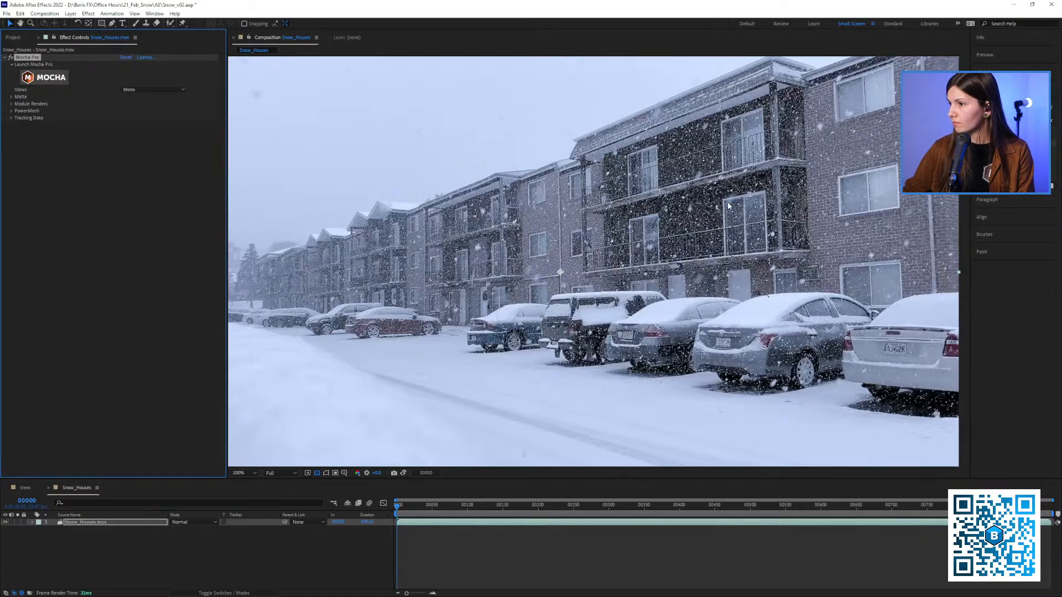
pyautogui.click(43, 77)
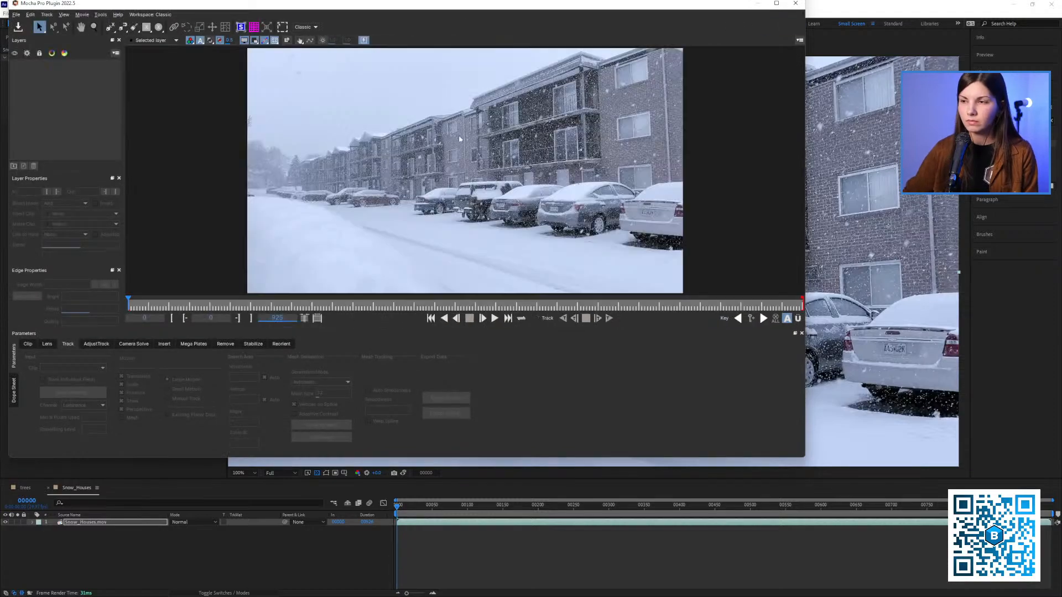
pyautogui.click(776, 3)
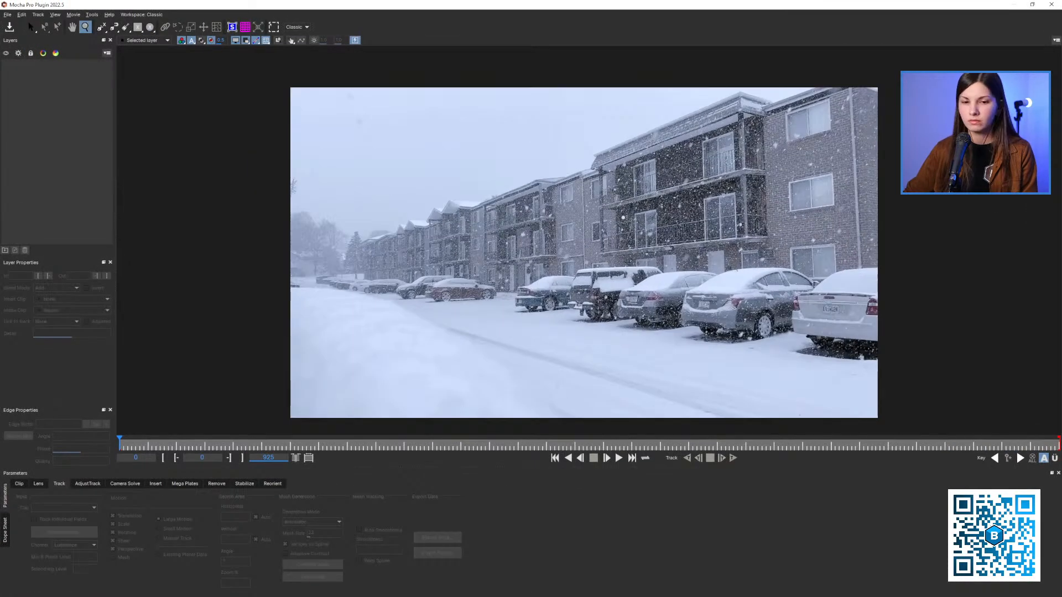
# Draw a closed X-Spline around the dark balcony section of the nearest building at frame 0
pyautogui.press('x')
pyautogui.moveTo(622, 217); pyautogui.dragTo(503, 257)
pyautogui.press('z')
pyautogui.moveTo(503, 257); pyautogui.dragTo(155, 164)
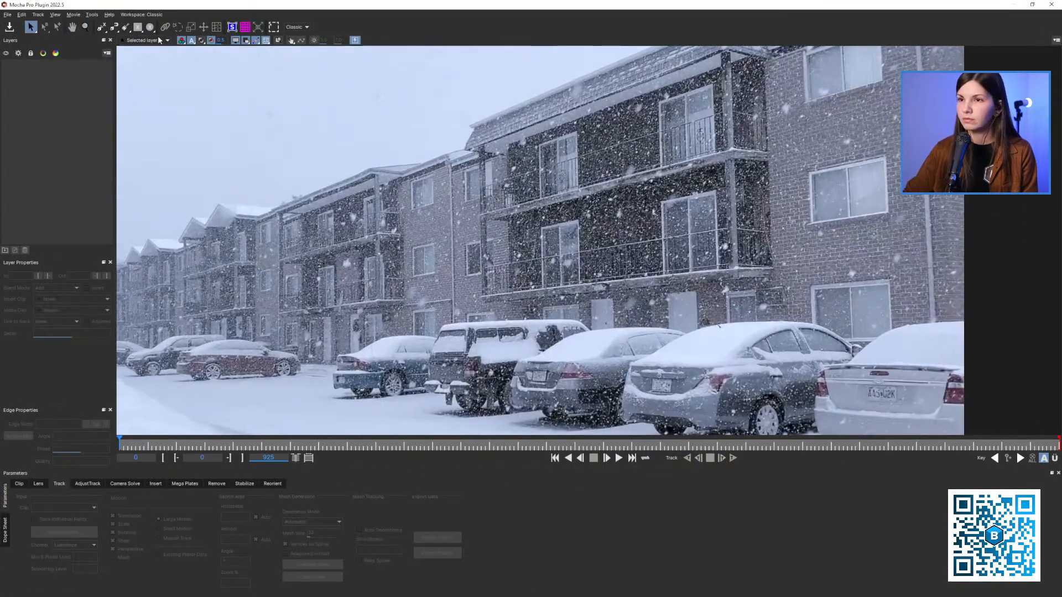
pyautogui.click(102, 28)
pyautogui.click(724, 54)
pyautogui.click(468, 133)
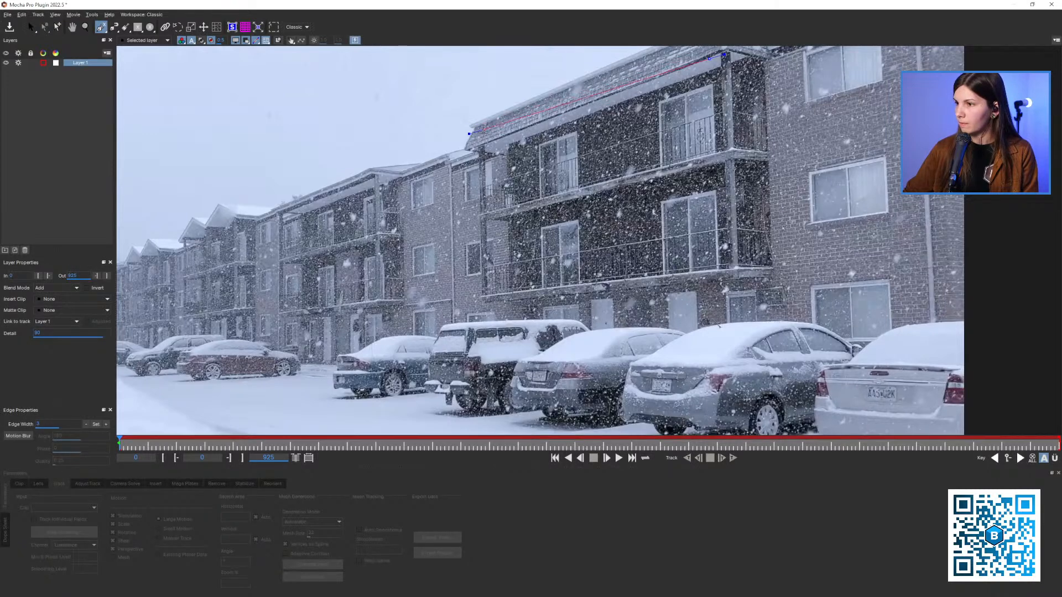
pyautogui.click(496, 134)
pyautogui.click(516, 302)
pyautogui.click(745, 263)
pyautogui.rightClick(745, 264)
pyautogui.press('x')
pyautogui.moveTo(631, 207); pyautogui.dragTo(545, 254)
pyautogui.press('z')
# Show Layer 1's planar surface and track the layer forward from frame 0, stopping a little past frame 205
pyautogui.click(232, 27)
pyautogui.press('z')
pyautogui.moveTo(520, 195); pyautogui.dragTo(524, 183)
pyautogui.moveTo(534, 228); pyautogui.dragTo(529, 230)
pyautogui.press('z')
pyautogui.moveTo(526, 229); pyautogui.dragTo(529, 255)
pyautogui.press('z')
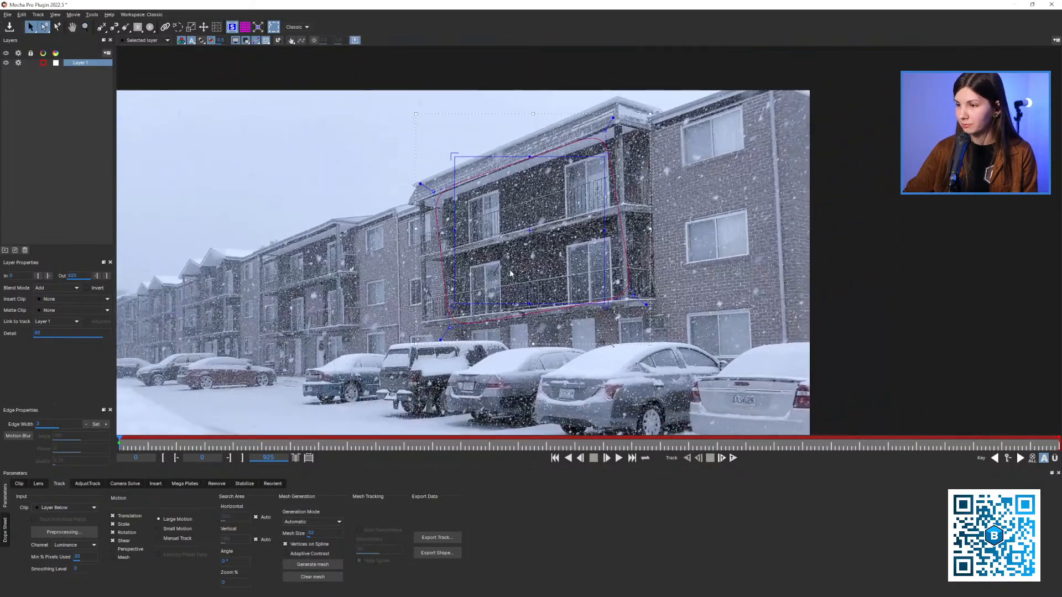
pyautogui.click(732, 459)
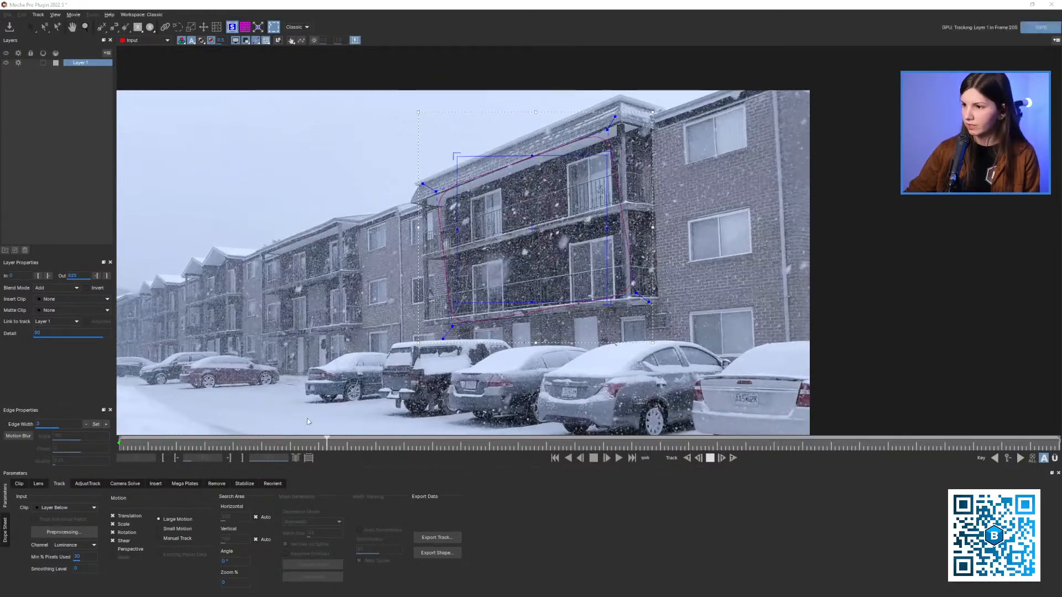
pyautogui.click(710, 458)
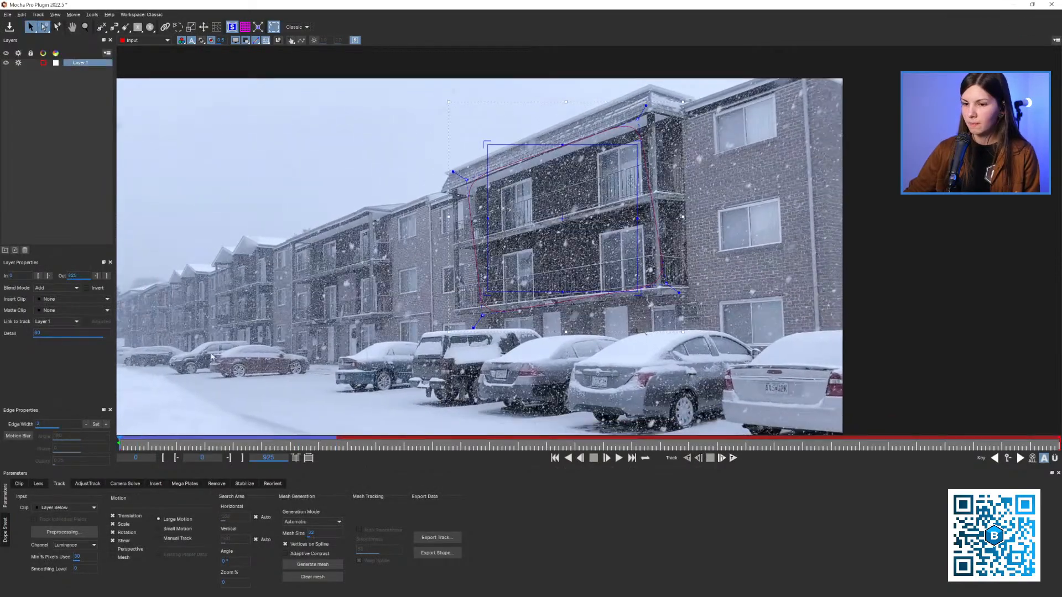
# Expand Layer 1's planar surface to fill the entire frame and check its edges
pyautogui.scroll(-1, 211, 356)
pyautogui.moveTo(381, 290); pyautogui.dragTo(482, 248)
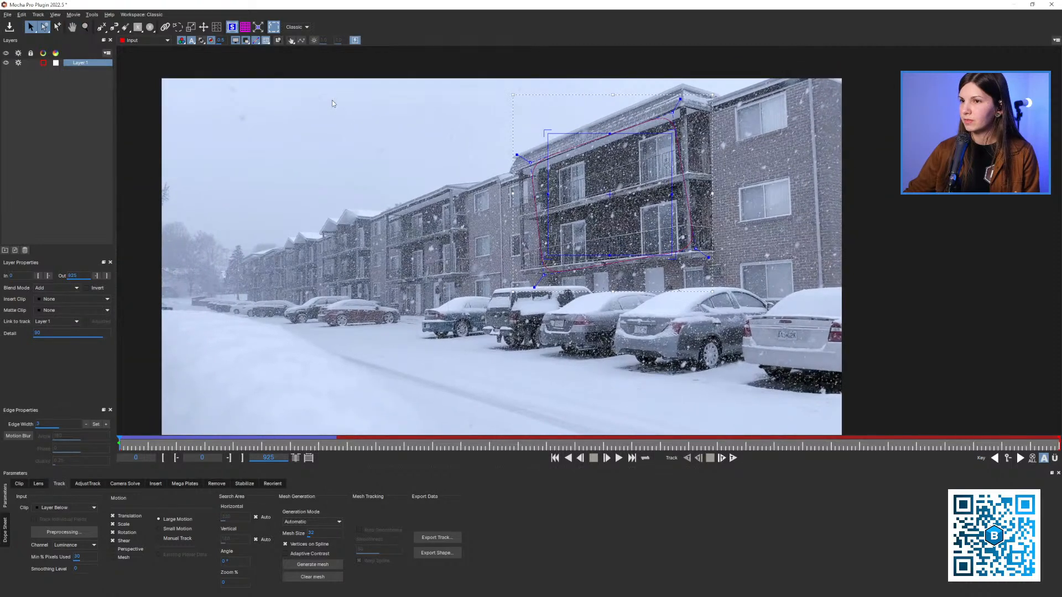
pyautogui.click(260, 30)
pyautogui.press('z')
pyautogui.moveTo(391, 214)
pyautogui.mouseDown()
pyautogui.moveTo(393, 230)
pyautogui.moveTo(385, 197)
pyautogui.mouseUp()
pyautogui.press('x')
pyautogui.press('z')
pyautogui.moveTo(385, 197); pyautogui.dragTo(385, 204)
# Copy the layer's inverted tracking data to the clipboard in After Effects CC Power Pin format and close Mocha Pro
pyautogui.click(437, 538)
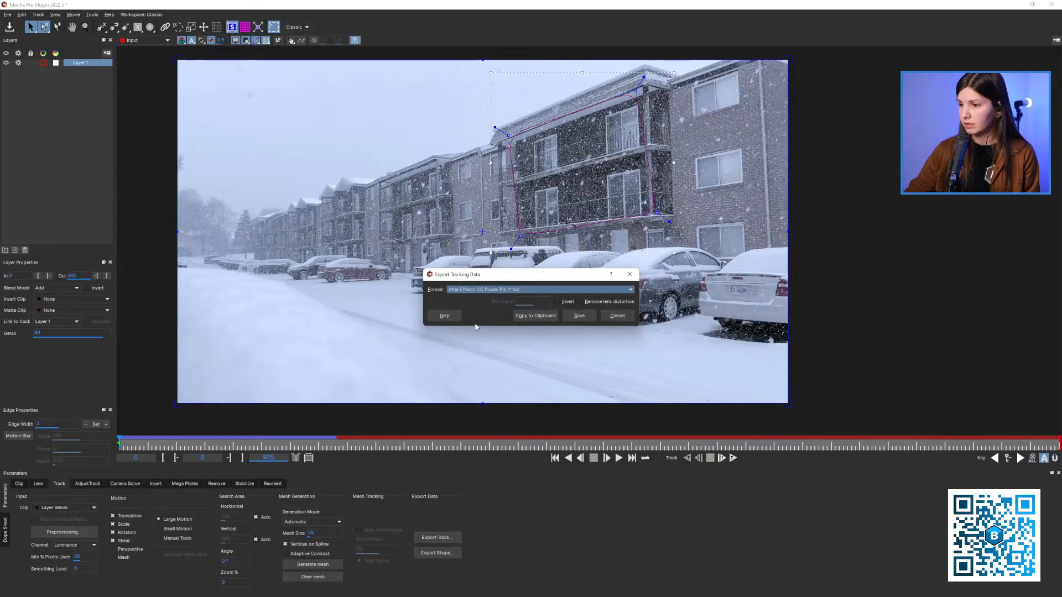
pyautogui.click(558, 302)
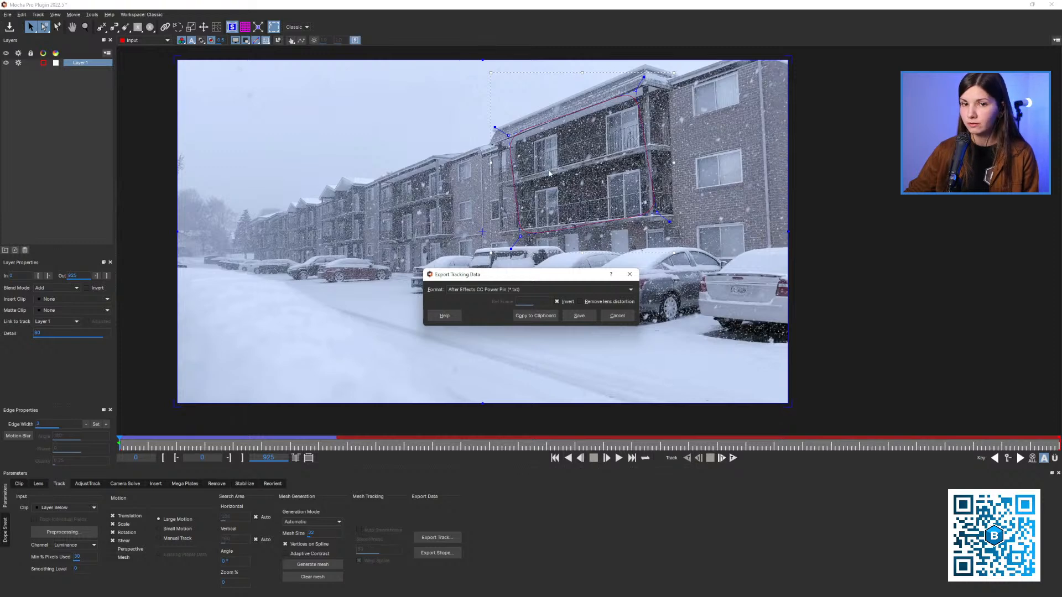
pyautogui.click(535, 316)
pyautogui.click(1033, 4)
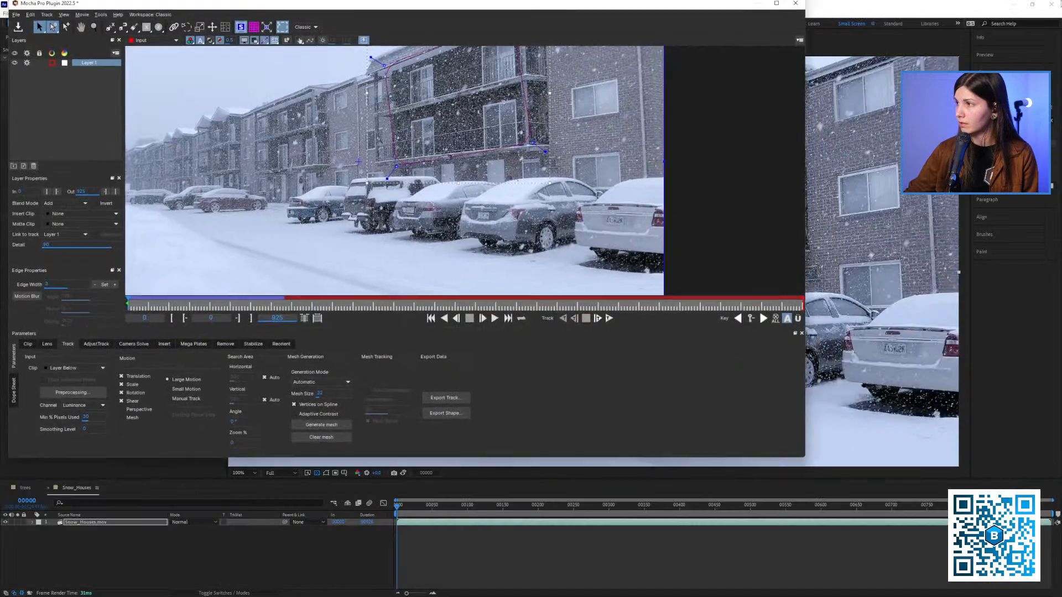
pyautogui.click(795, 3)
pyautogui.click(526, 250)
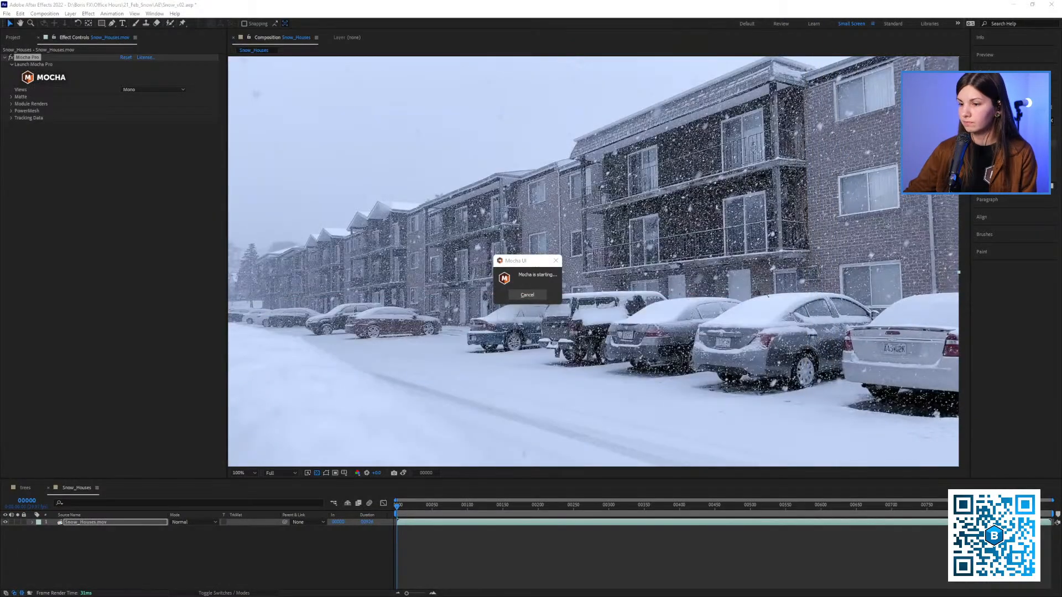
# Paste the CC Power Pin tracking data onto the Snow_Houses.mov layer and preview the stabilized shot from the start
pyautogui.click(96, 522)
pyautogui.hotkey('ctrl', 'v')
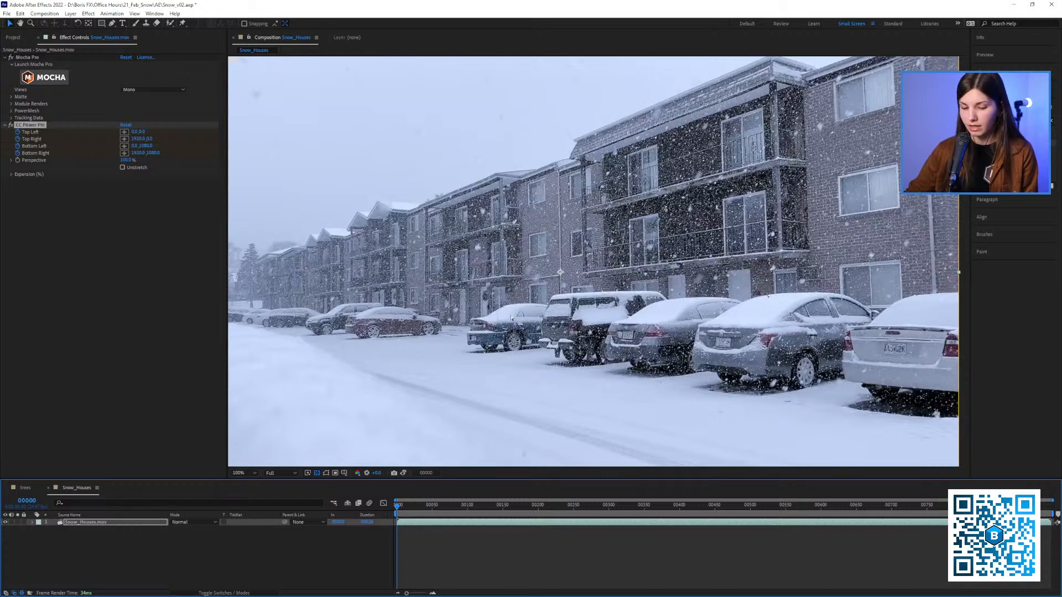
pyautogui.hotkey('shift', '/')
pyautogui.scroll(-1, 513, 317)
pyautogui.scroll(1, 515, 316)
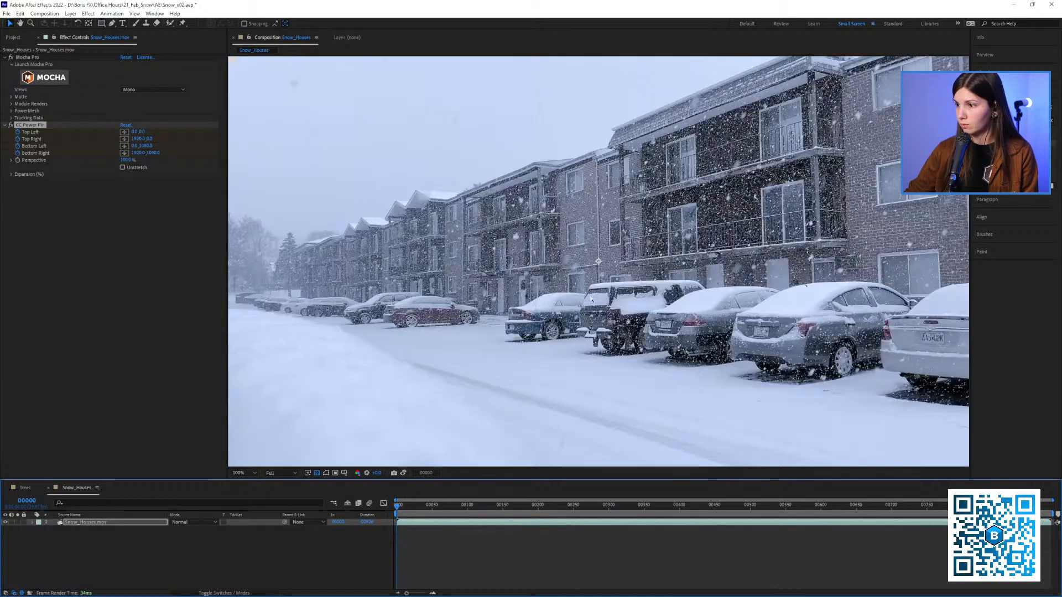
pyautogui.moveTo(604, 294); pyautogui.dragTo(590, 299)
pyautogui.press('space')
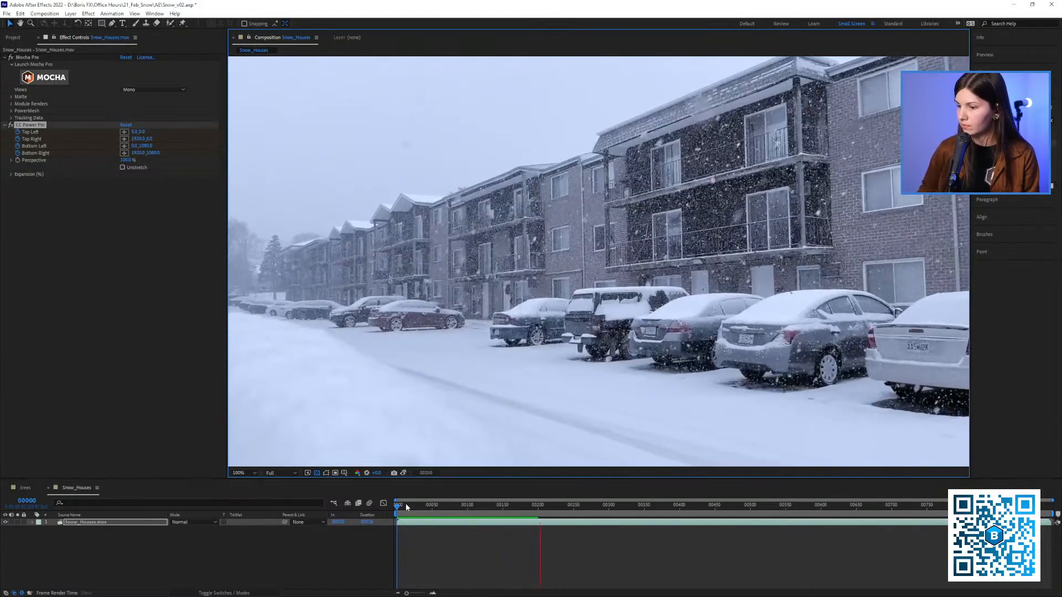
pyautogui.press('space')
# End the work area at frame 200, trim the composition to it, and play the trimmed shot from frame 0
pyautogui.press('=')
pyautogui.press('=')
pyautogui.click(532, 514)
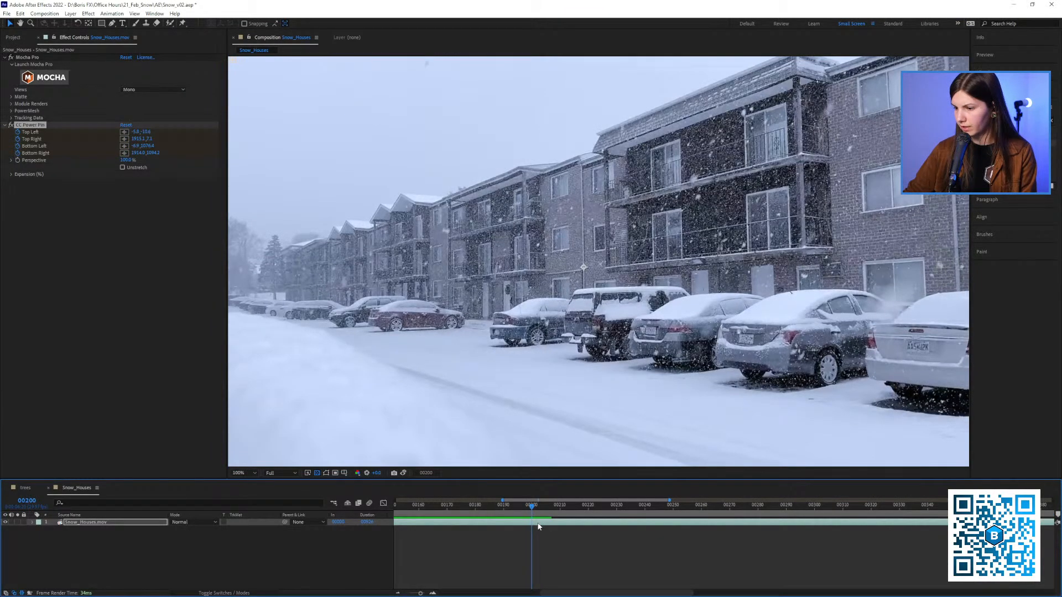
pyautogui.press('n')
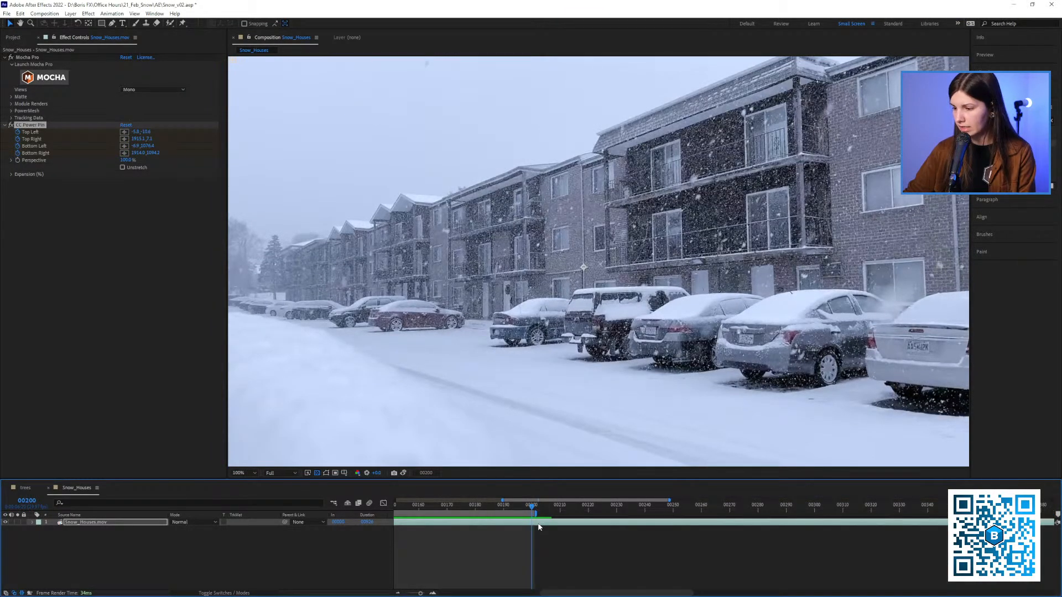
pyautogui.rightClick(524, 512)
pyautogui.click(552, 535)
pyautogui.press('-')
pyautogui.press('-')
pyautogui.press('-')
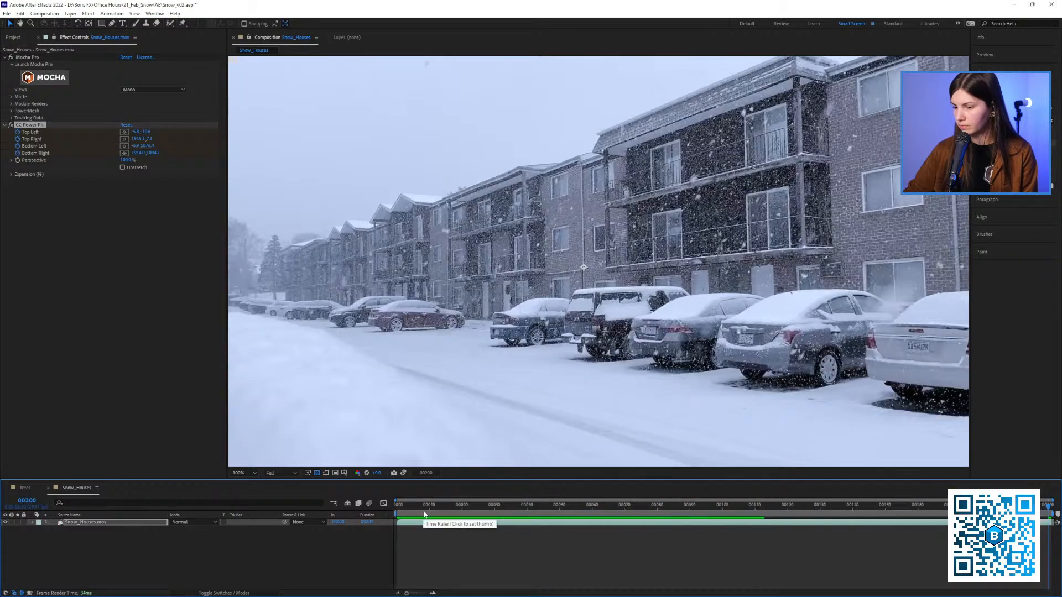
pyautogui.press('Home')
pyautogui.press('space')
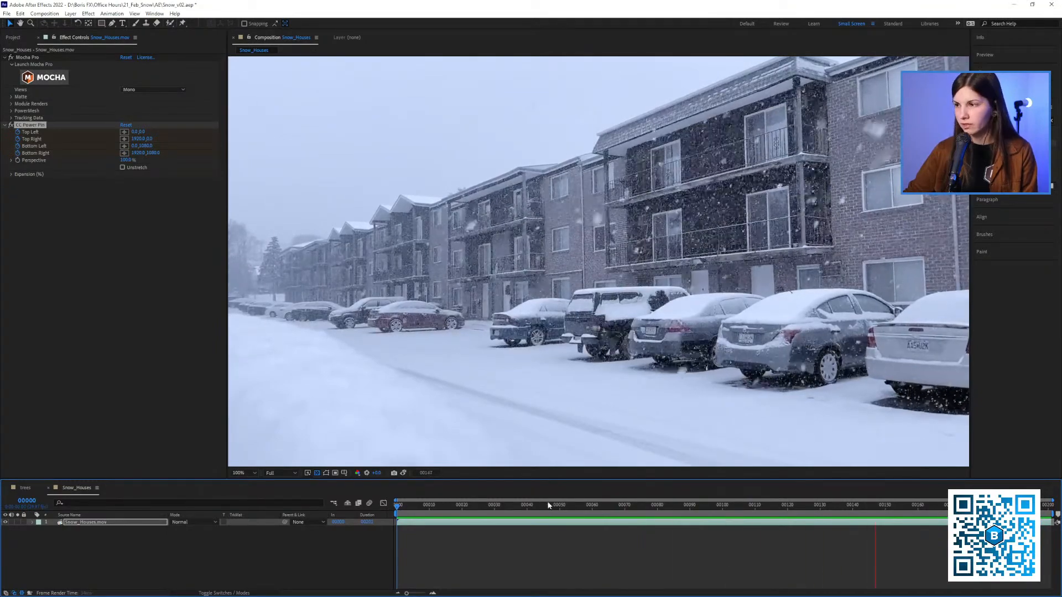
pyautogui.press('space')
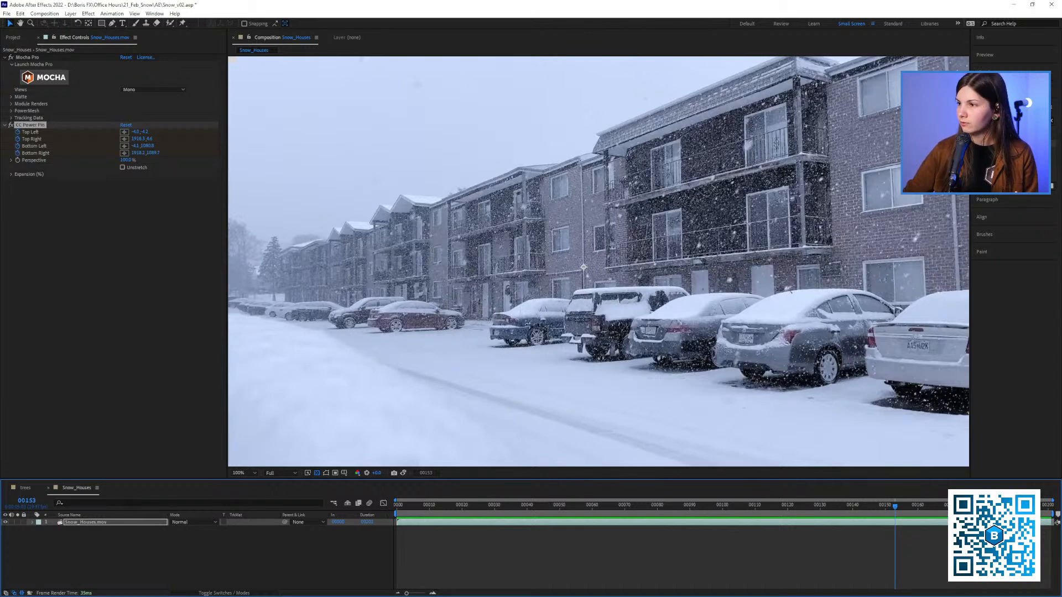
# Find the Echo effect, apply it to the stabilized Snow_Houses.mov layer, and return to frame 0
pyautogui.click(1013, 120)
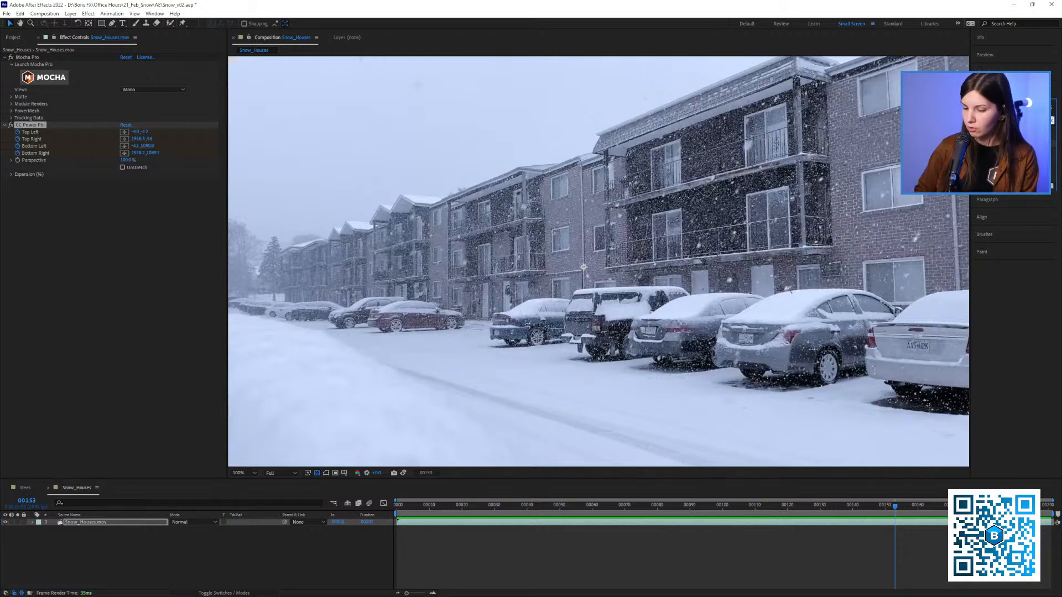
pyautogui.write('cho')
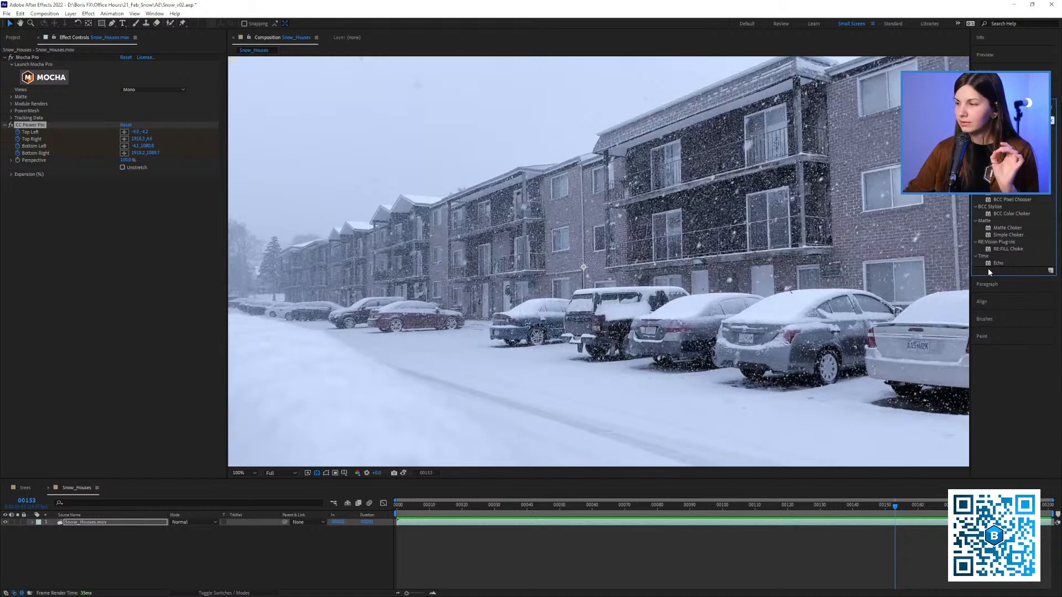
pyautogui.moveTo(995, 263); pyautogui.dragTo(660, 280)
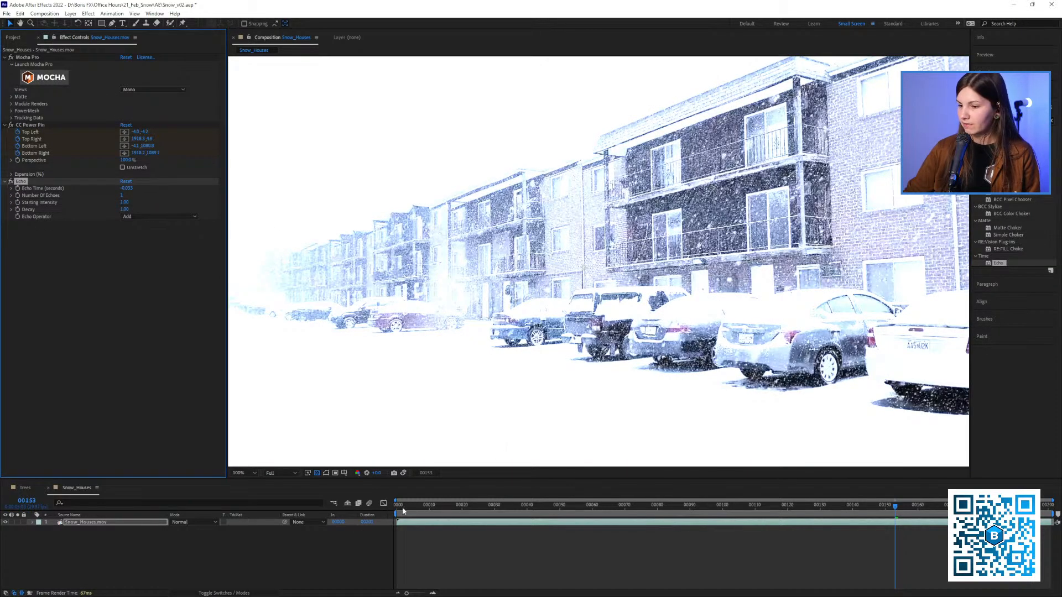
pyautogui.moveTo(402, 508); pyautogui.dragTo(380, 507)
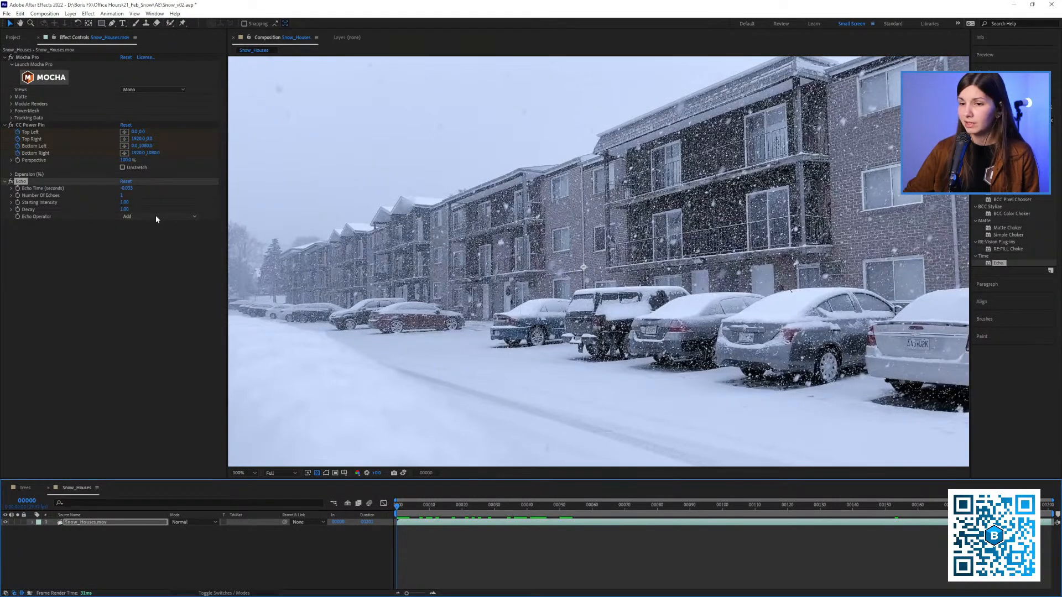
# Set the Echo Operator to Minimum and preview the reduced snow from the first frame
pyautogui.click(124, 216)
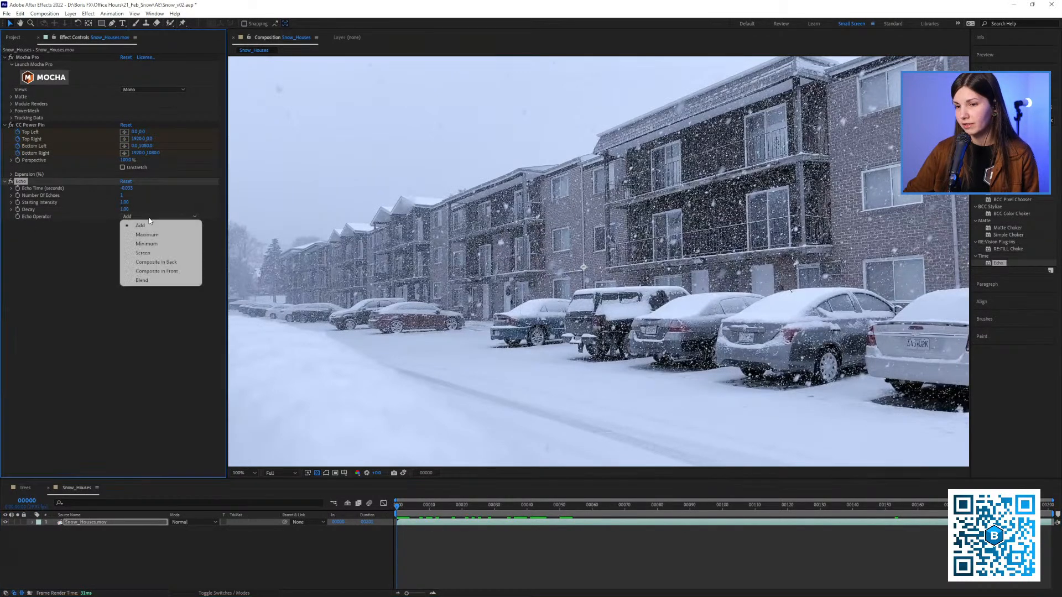
pyautogui.click(152, 243)
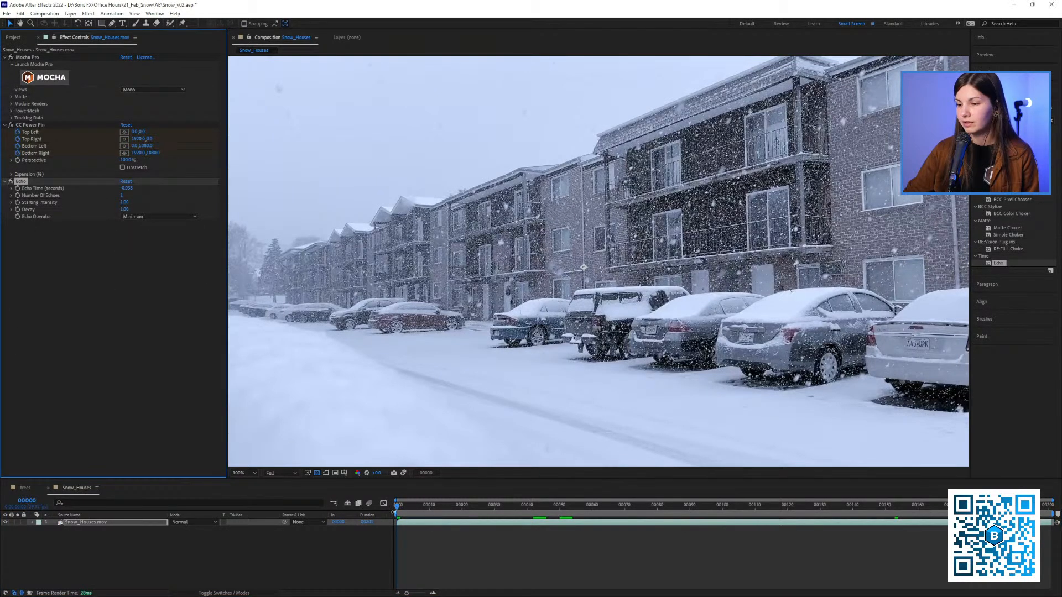
pyautogui.moveTo(407, 507); pyautogui.dragTo(381, 507)
pyautogui.press('space')
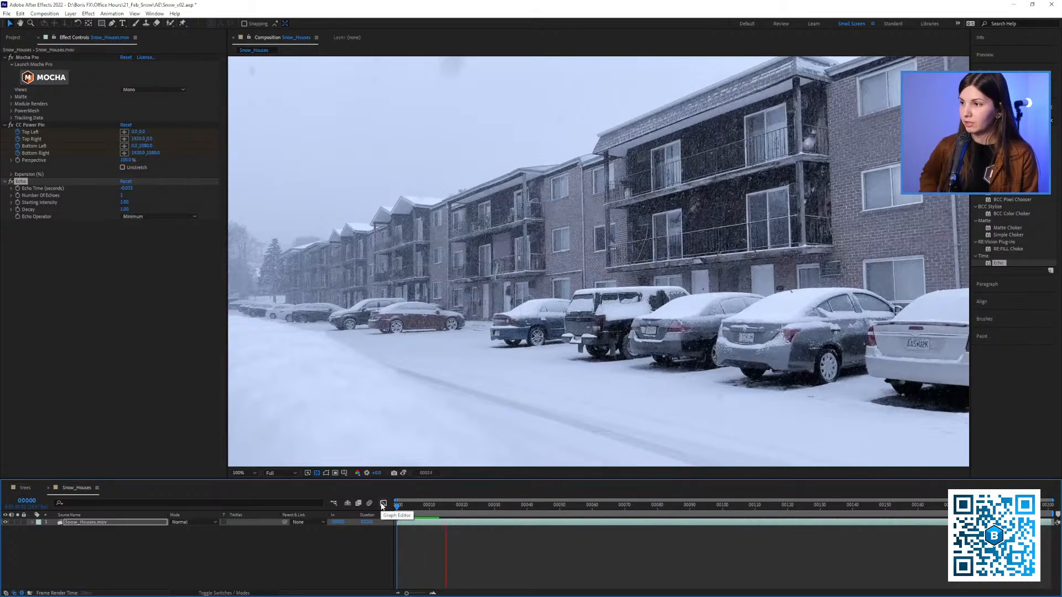
pyautogui.press('space')
pyautogui.press('space')
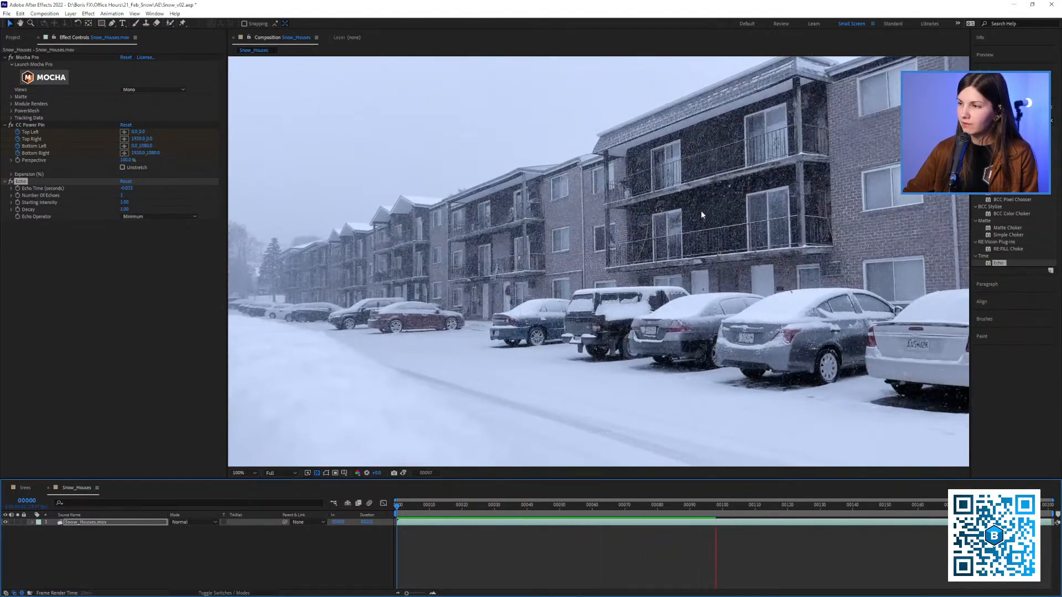
pyautogui.press('space')
pyautogui.moveTo(399, 505); pyautogui.dragTo(432, 508)
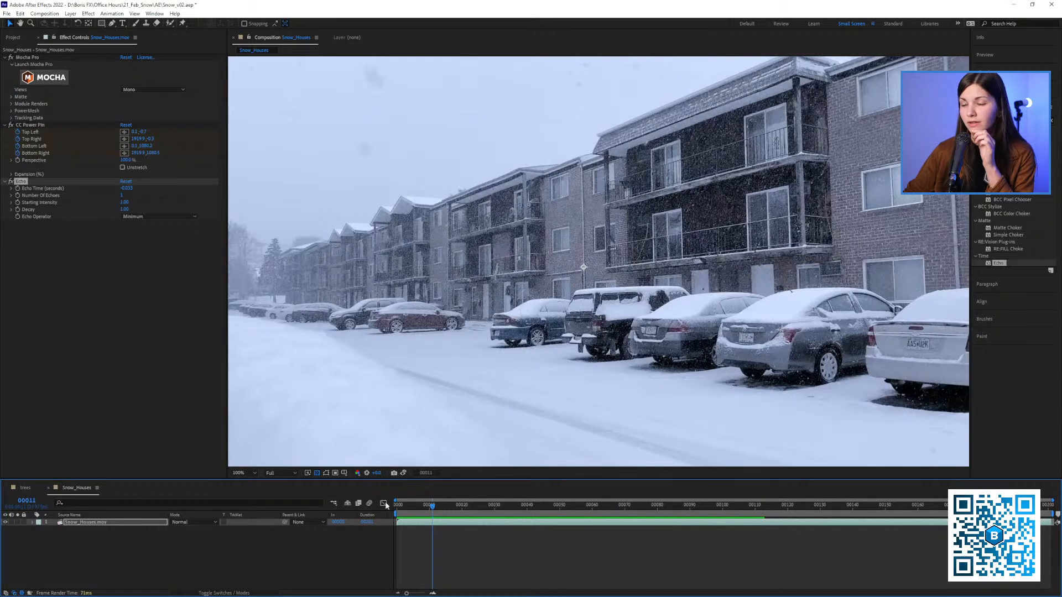
# Set Echo's Number Of Echoes to 20 and preview the snow removal from frame 0
pyautogui.press('Home')
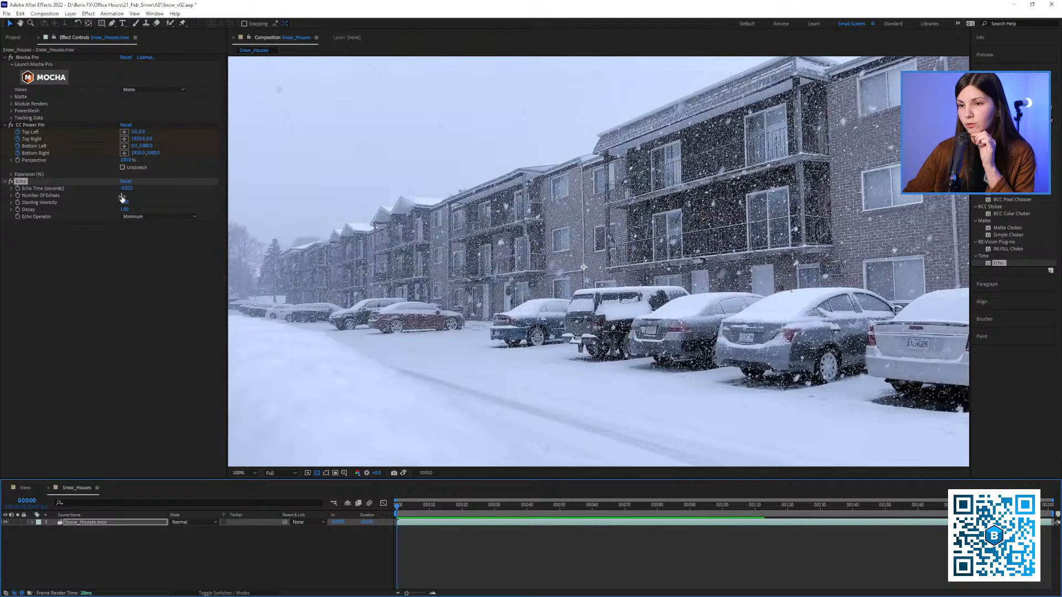
pyautogui.moveTo(122, 196); pyautogui.dragTo(129, 199)
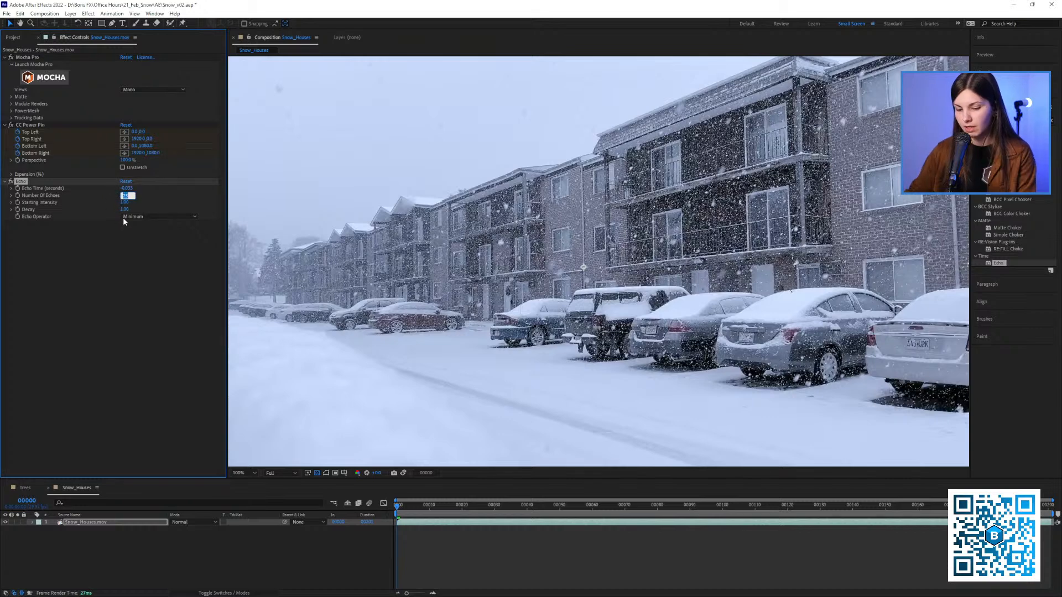
pyautogui.click(88, 286)
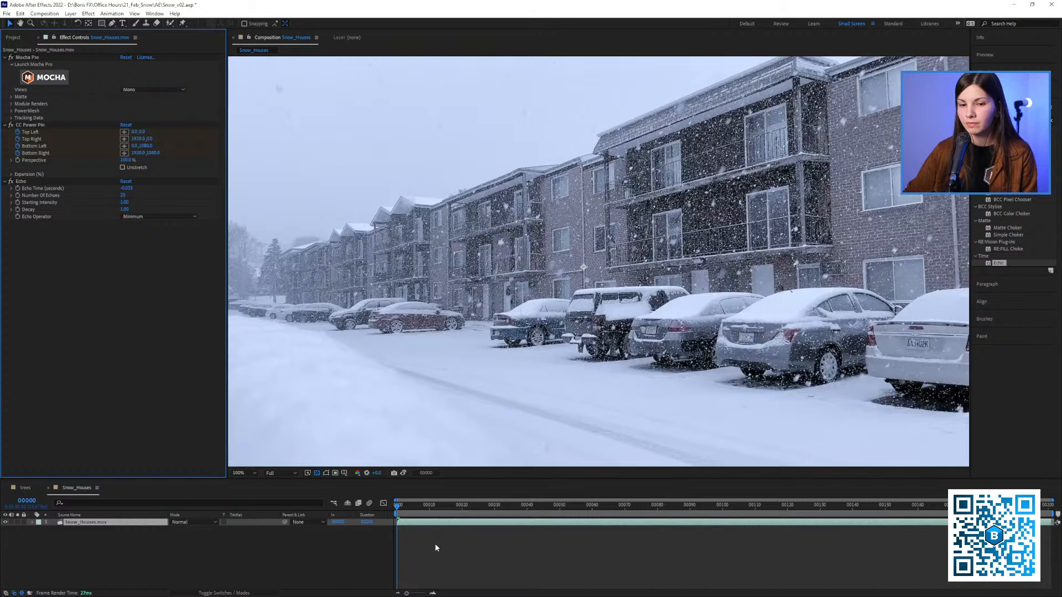
pyautogui.click(407, 517)
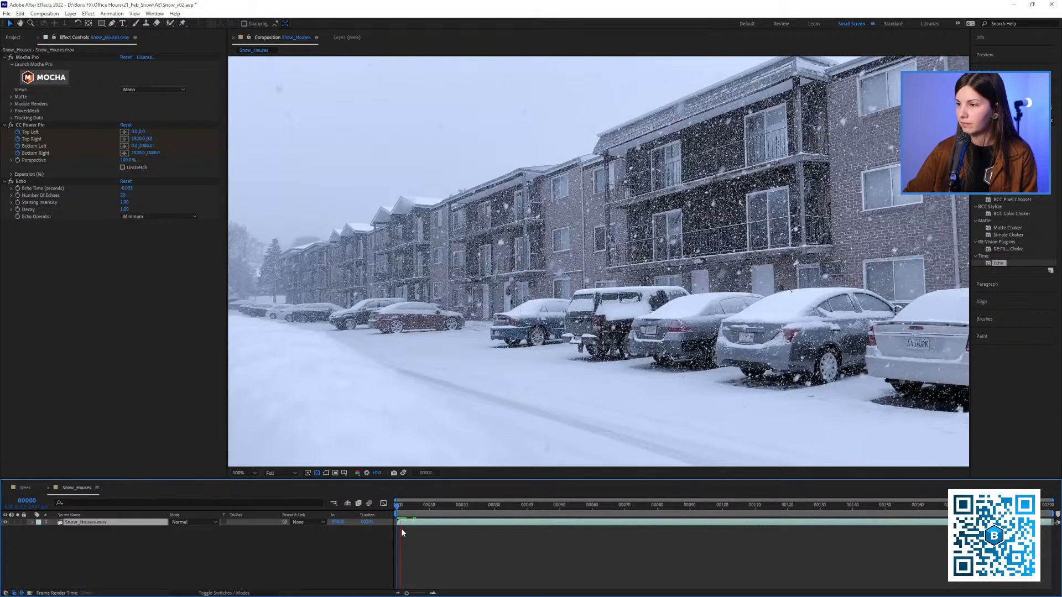
pyautogui.press('space')
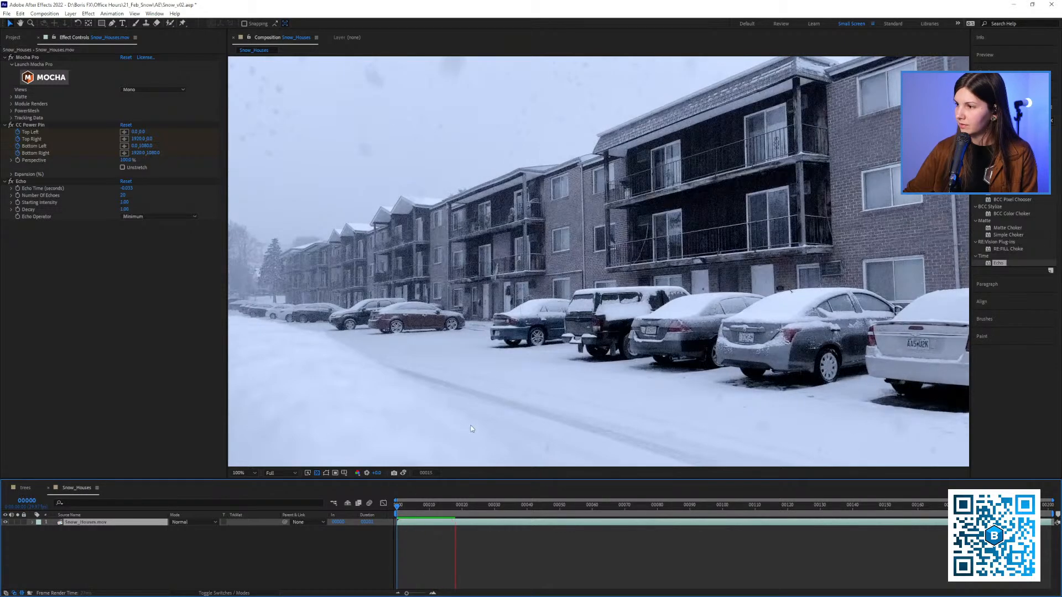
pyautogui.press('space')
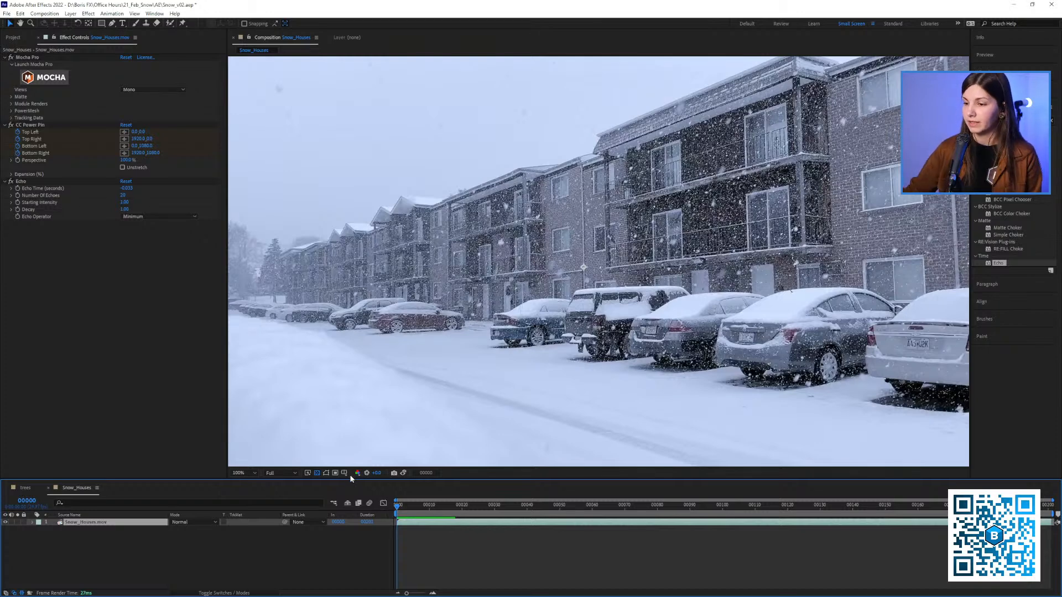
pyautogui.press('space')
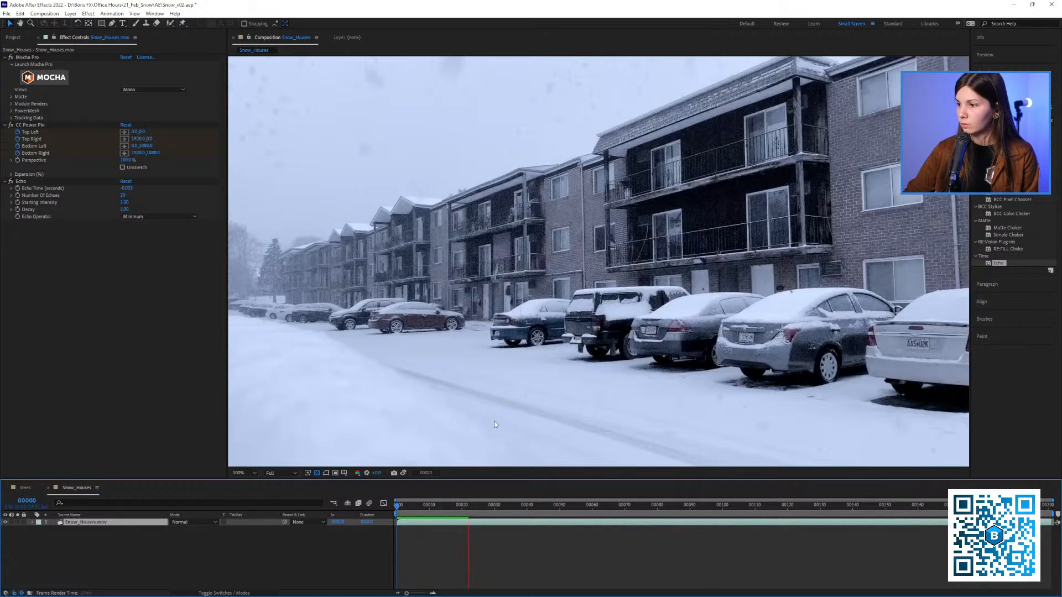
pyautogui.press('space')
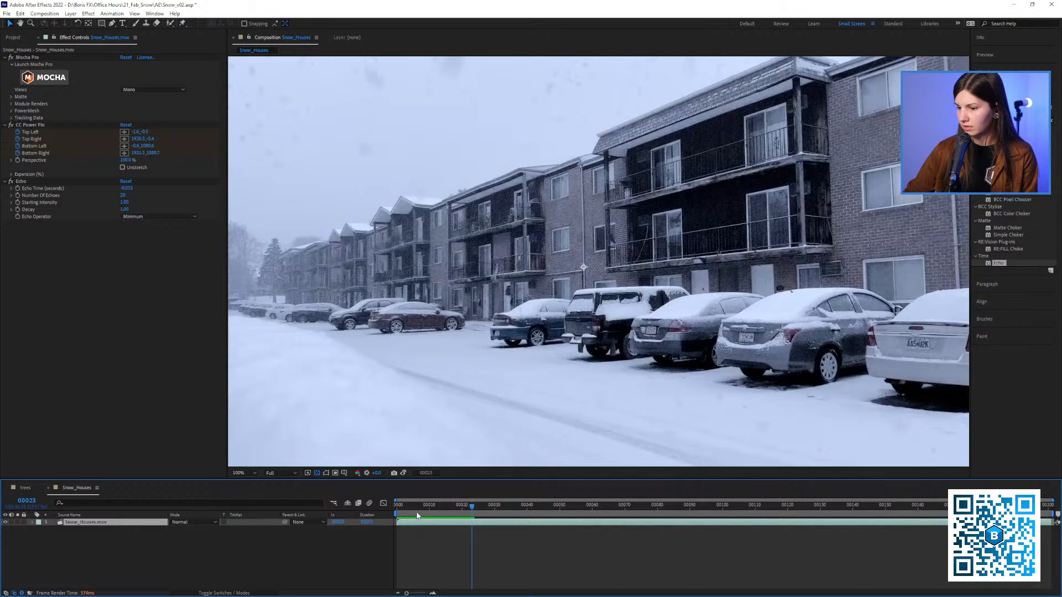
pyautogui.click(426, 505)
pyautogui.press('Home')
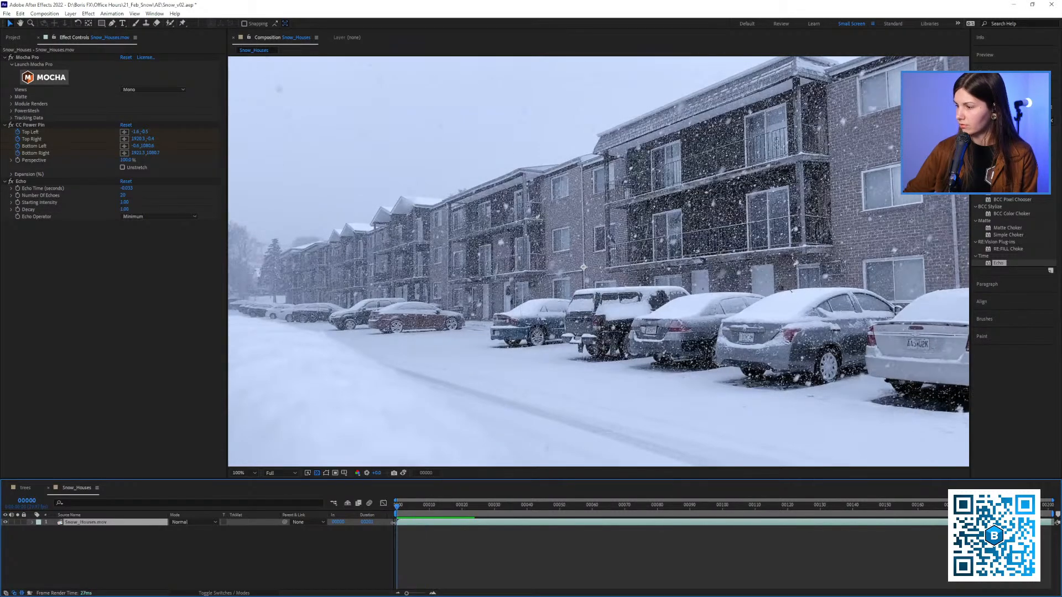
# Set Echo's Number Of Echoes to 40 and play the shot to about frame 27
pyautogui.click(123, 196)
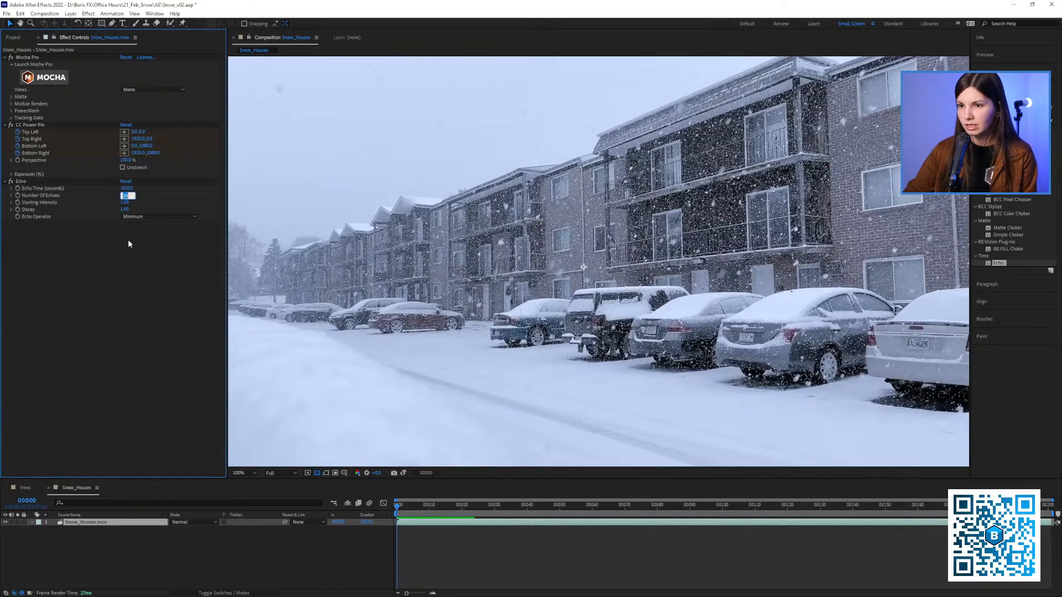
pyautogui.write('40')
pyautogui.click(24, 188)
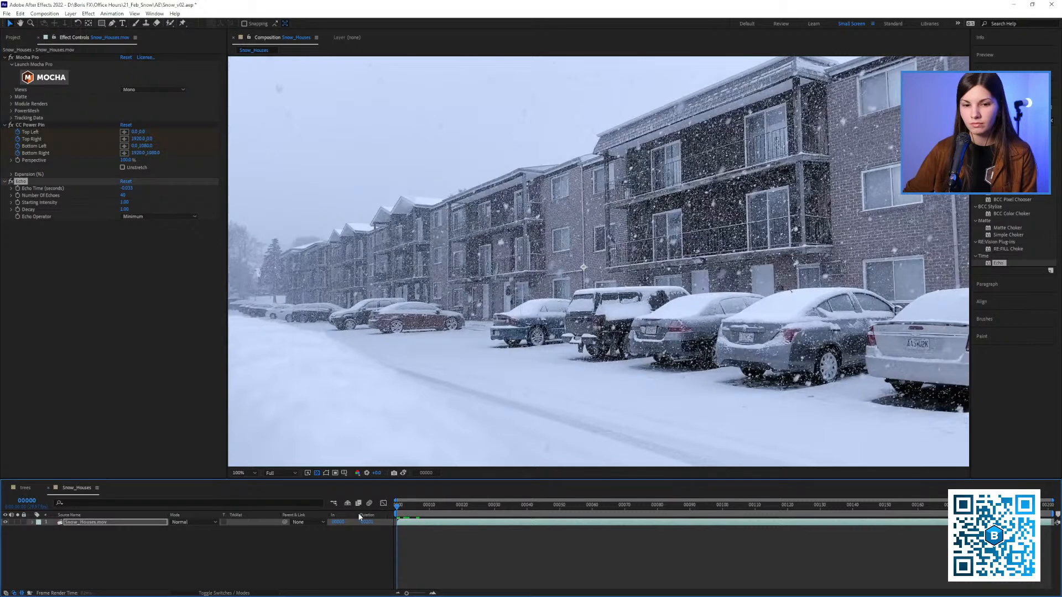
pyautogui.press('space')
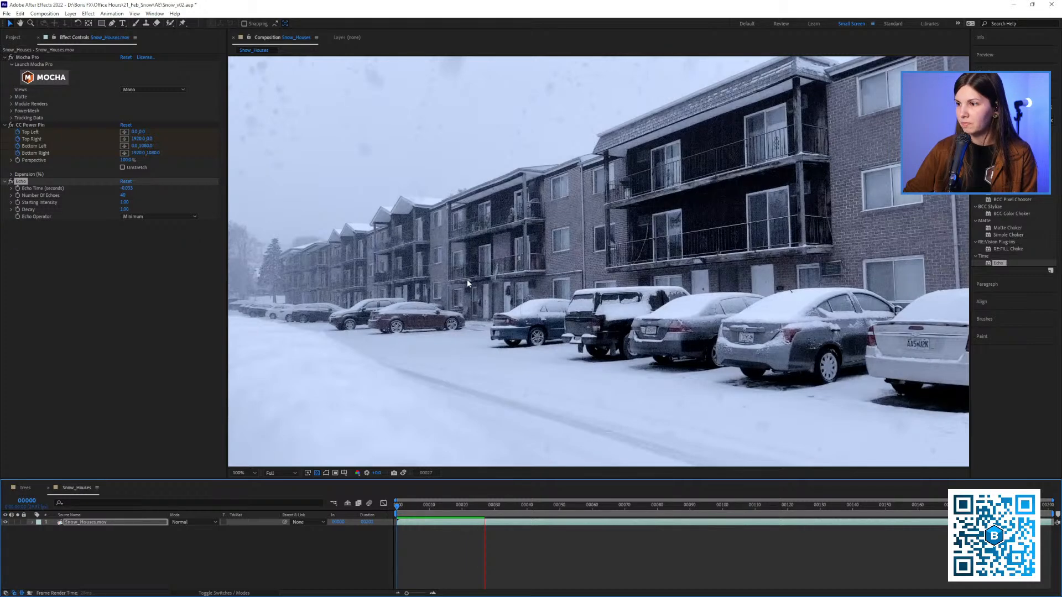
pyautogui.press('space')
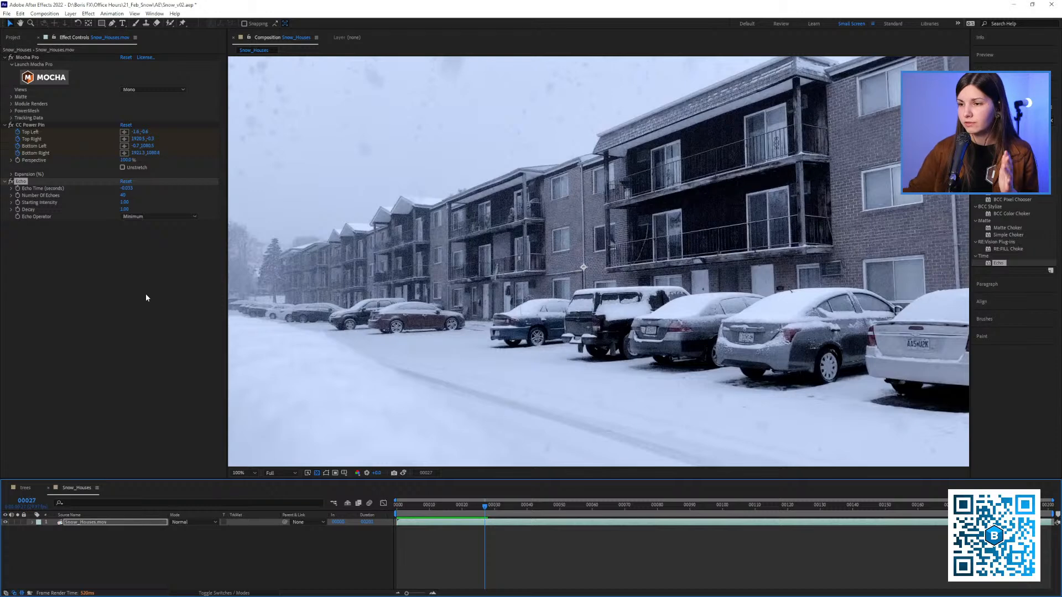
# Find S_TimeAverage, apply it to the Snow_Houses.mov layer with Echo switched off, and return to frame 0
pyautogui.click(1014, 121)
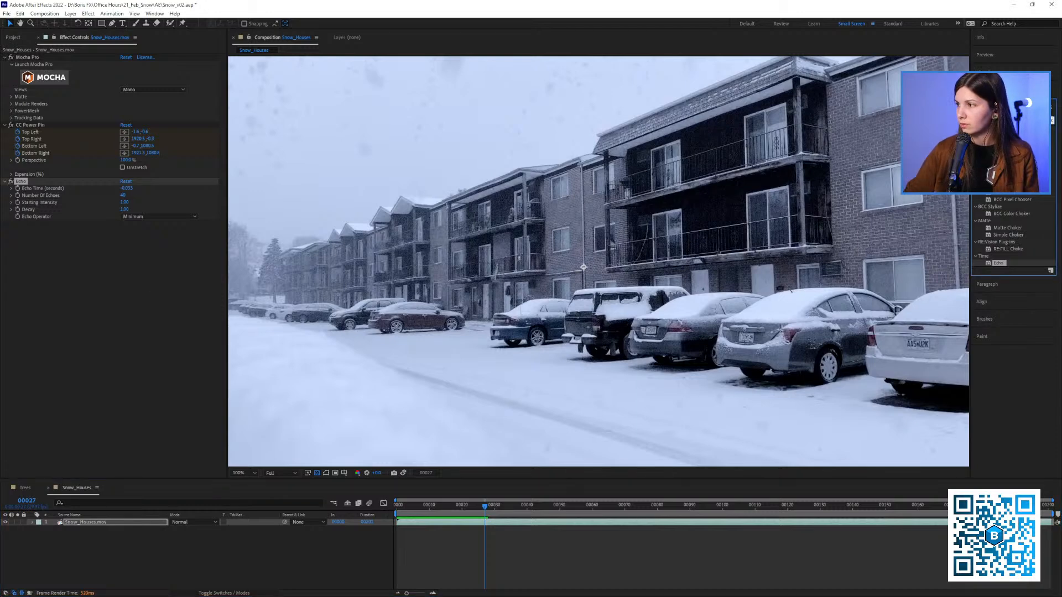
pyautogui.write('s_tim')
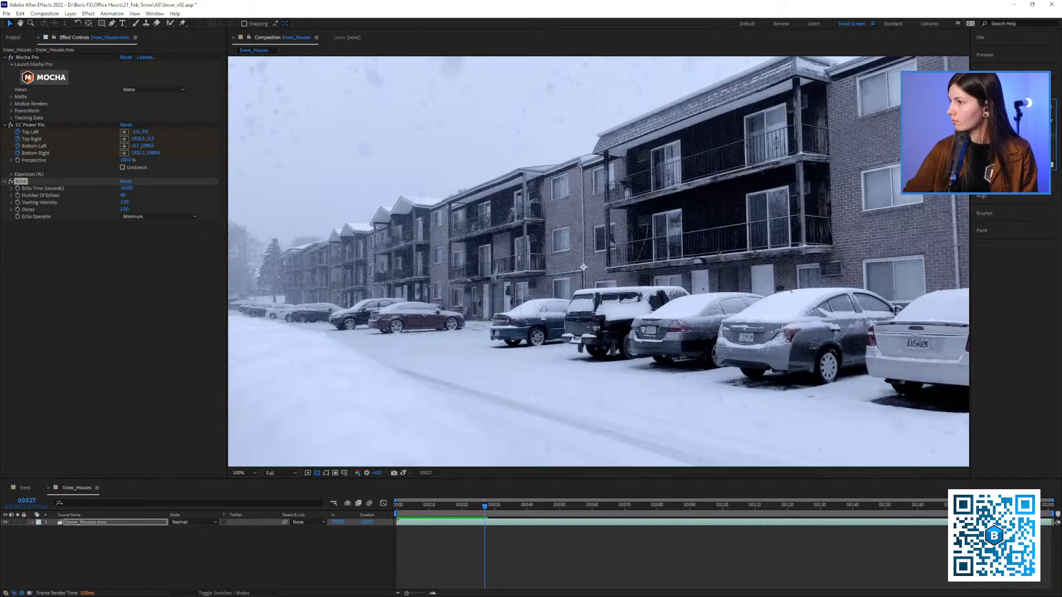
pyautogui.moveTo(218, 283); pyautogui.dragTo(125, 310)
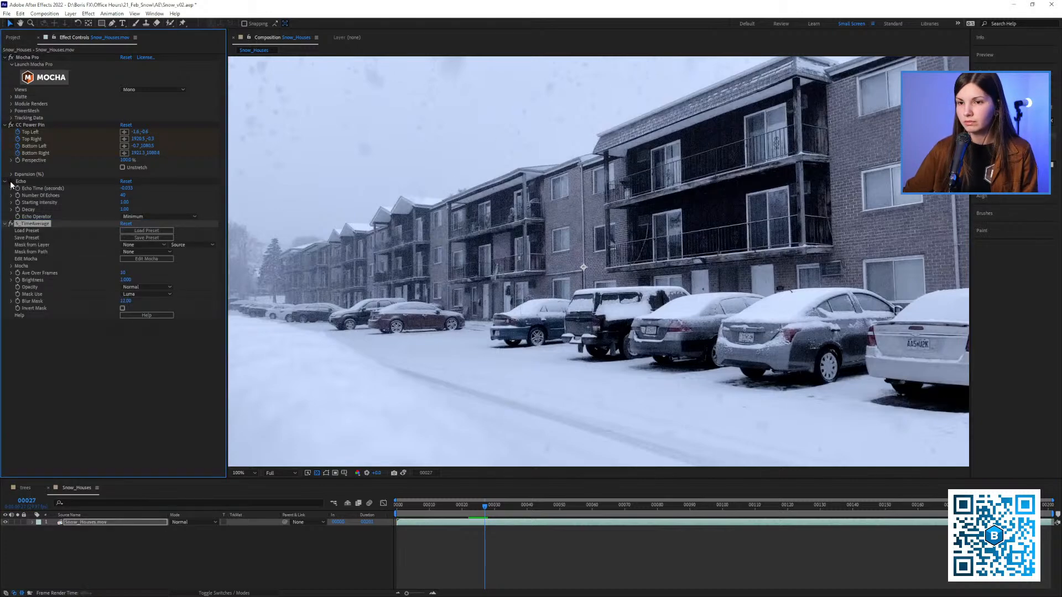
pyautogui.moveTo(407, 507); pyautogui.dragTo(396, 508)
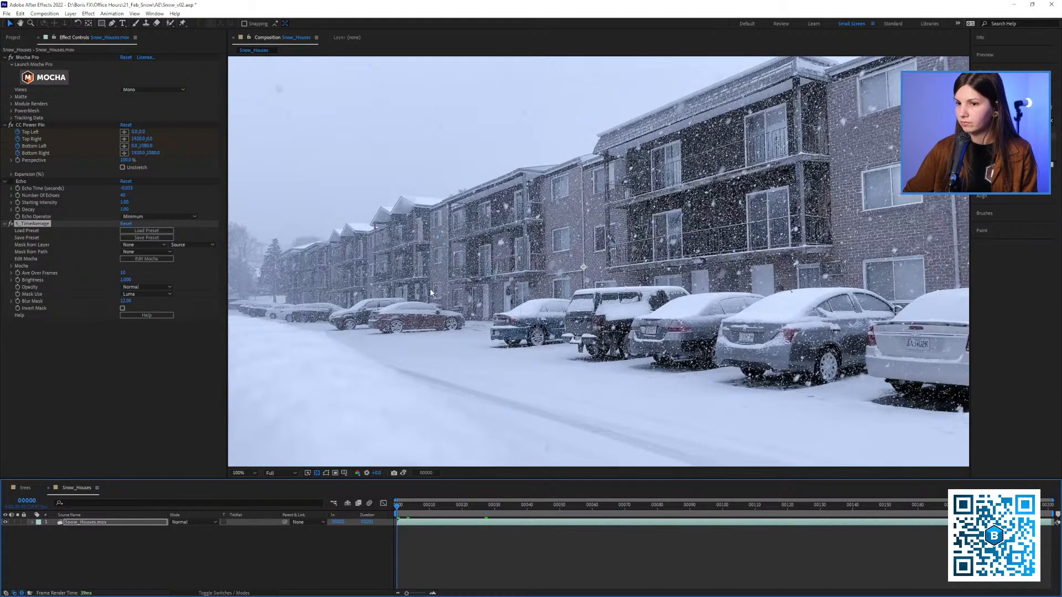
# Set S_TimeAverage's Ave Over Frames to 40 and preview the shot from frame 0
pyautogui.click(123, 272)
pyautogui.write('4')
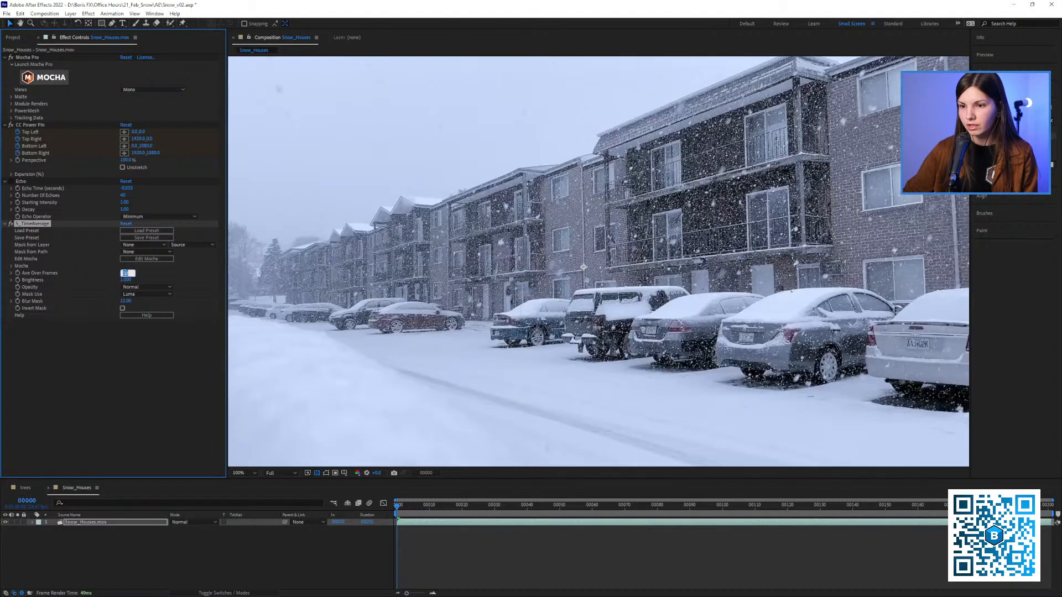
pyautogui.write('0')
pyautogui.press('Return')
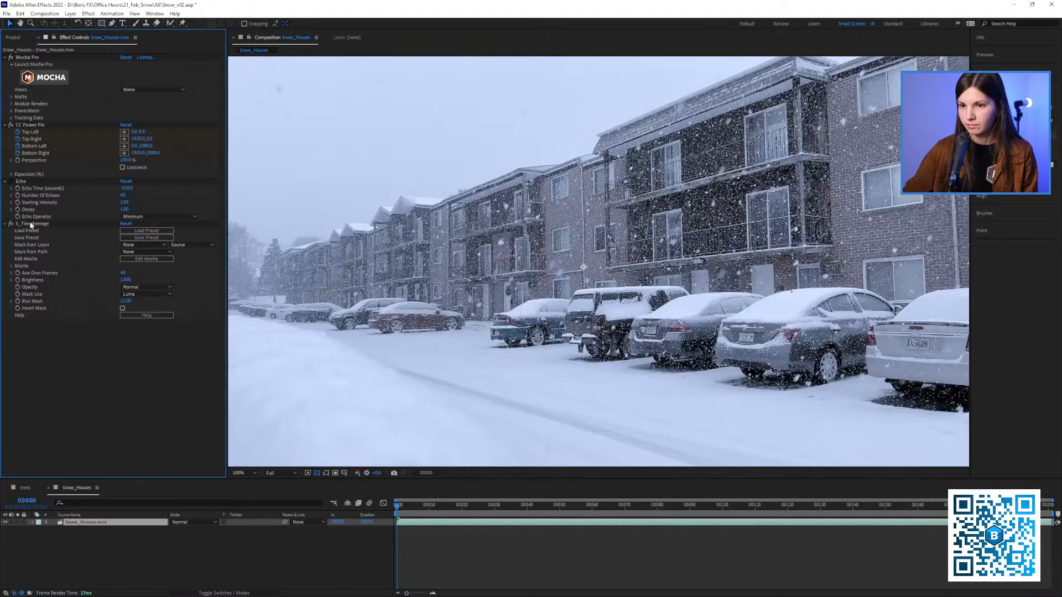
pyautogui.press('space')
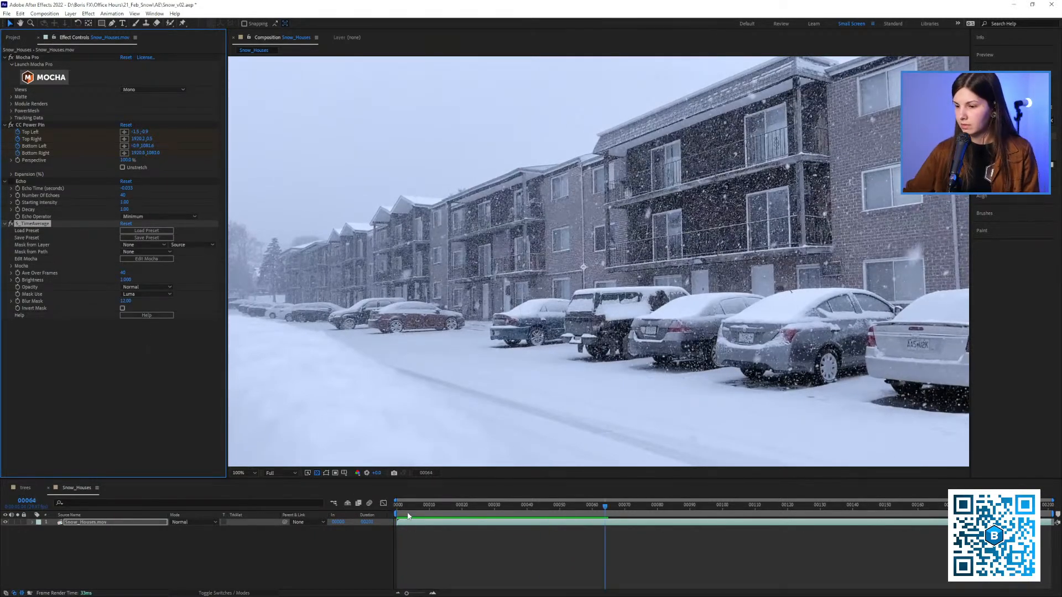
pyautogui.press('space')
# Purge all memory and disk cache and replay the averaged shot from the first frame
pyautogui.click(6, 13)
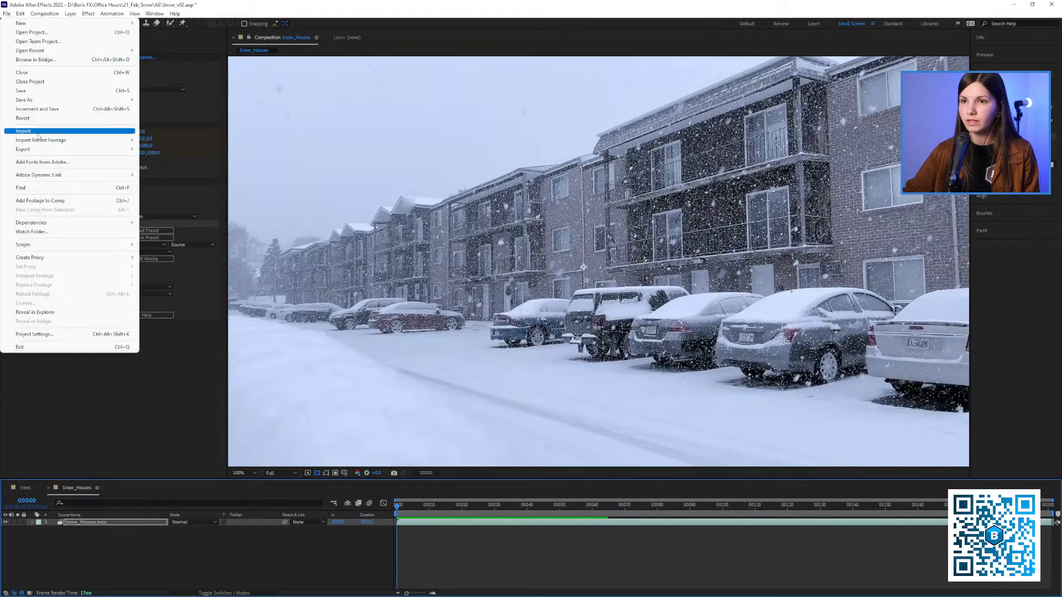
pyautogui.moveTo(19, 14)
pyautogui.moveTo(34, 192)
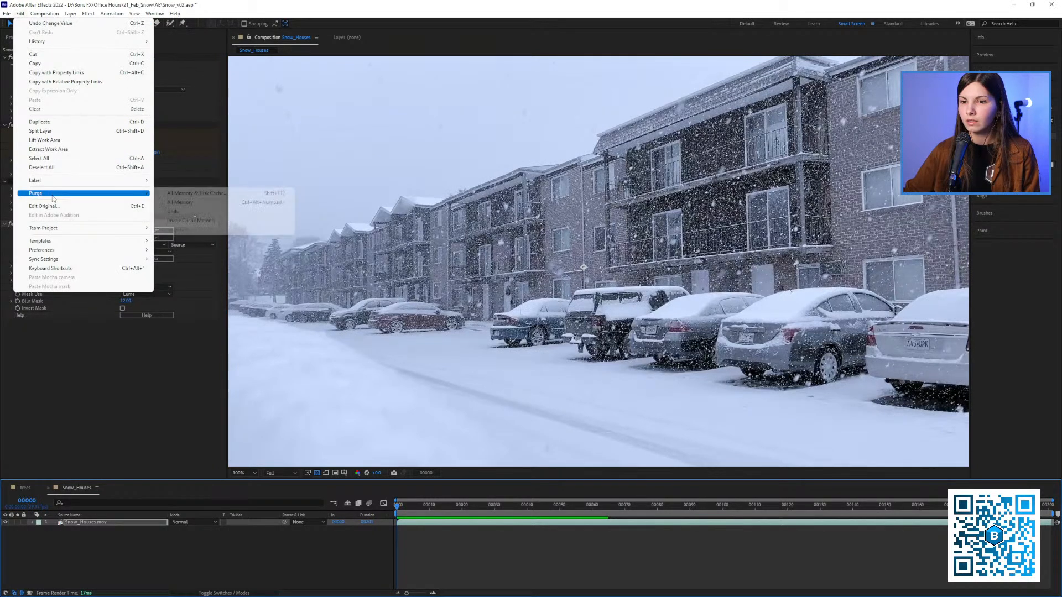
pyautogui.click(196, 193)
pyautogui.click(499, 328)
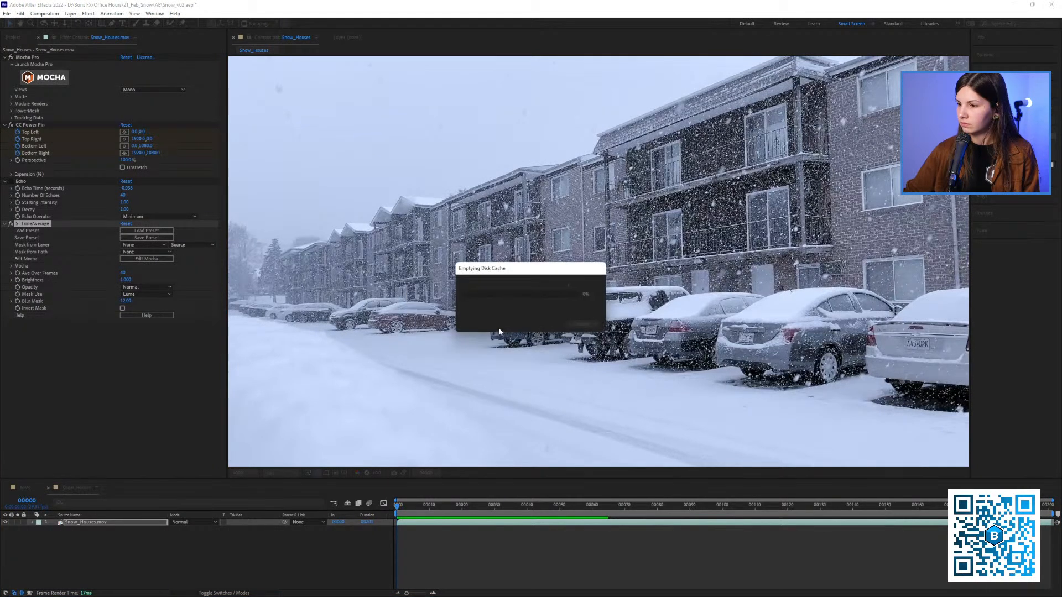
pyautogui.press('space')
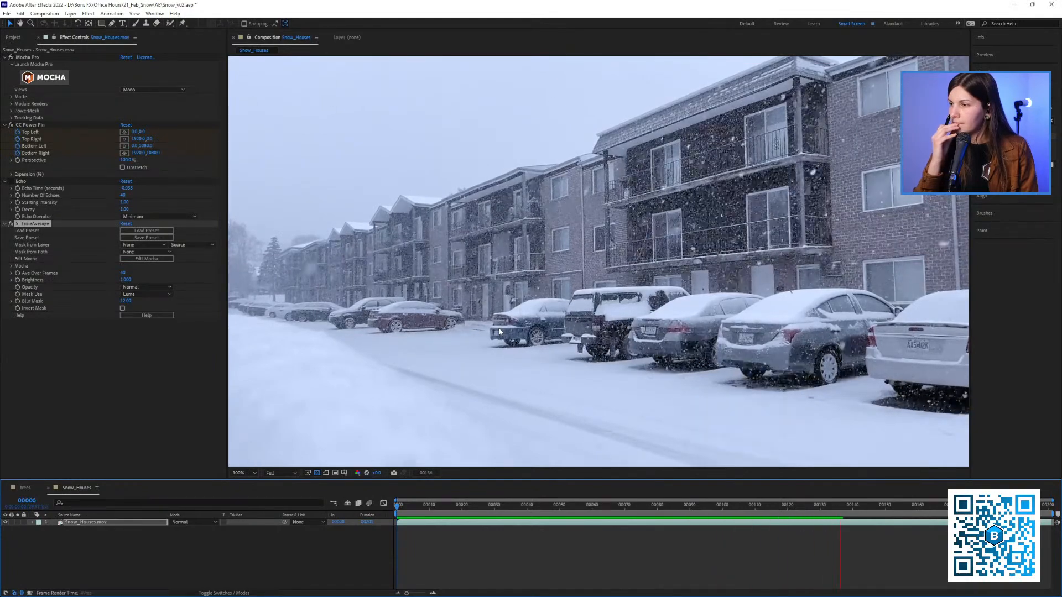
pyautogui.press('space')
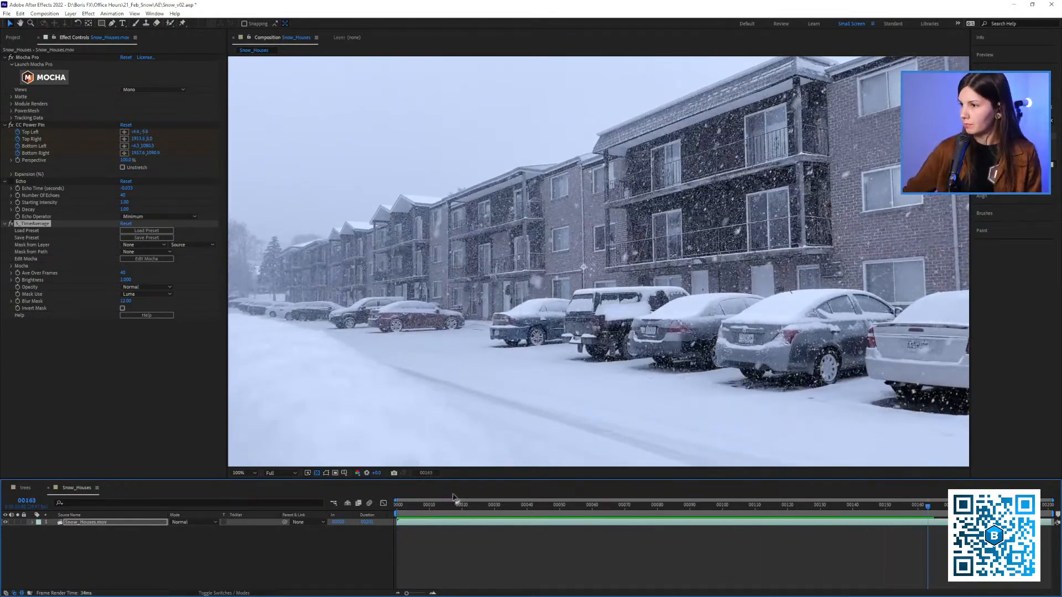
# Return to frame 0 and delete the S_TimeAverage effect from the Snow_Houses.mov layer
pyautogui.moveTo(454, 505); pyautogui.dragTo(402, 519)
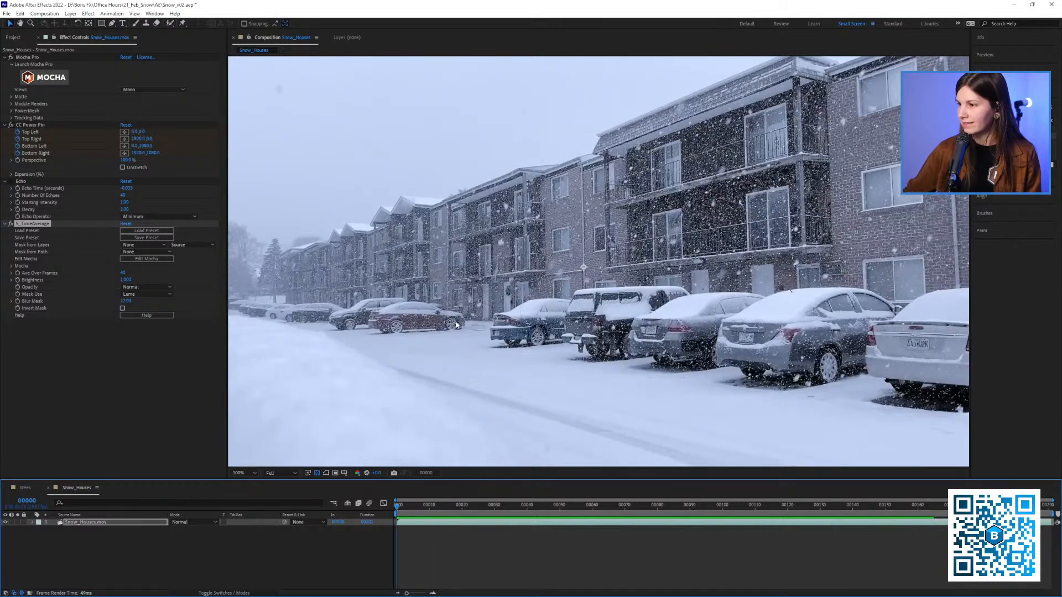
pyautogui.press('Home')
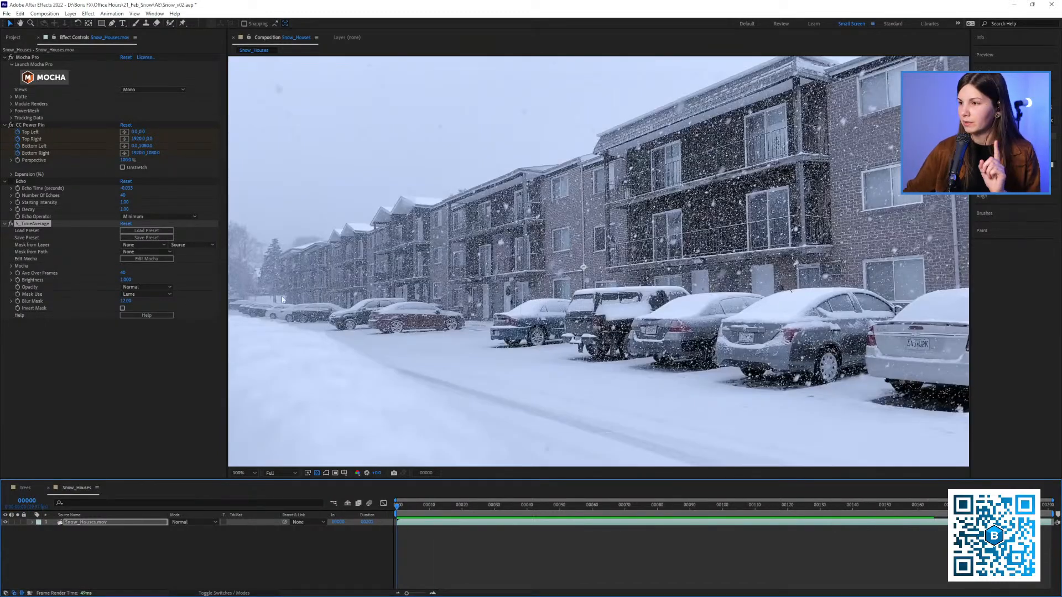
pyautogui.click(37, 223)
pyautogui.press('Delete')
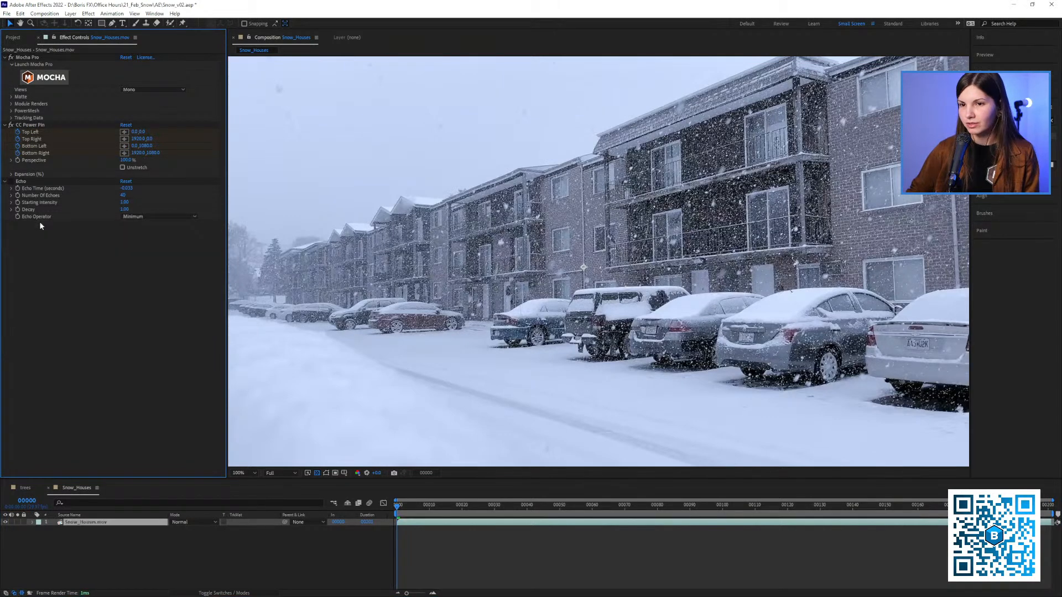
# Pre-compose the Snow_Houses.mov layer, moving all attributes into the new composition Snow_Houses.mov Comp 1
pyautogui.rightClick(93, 528)
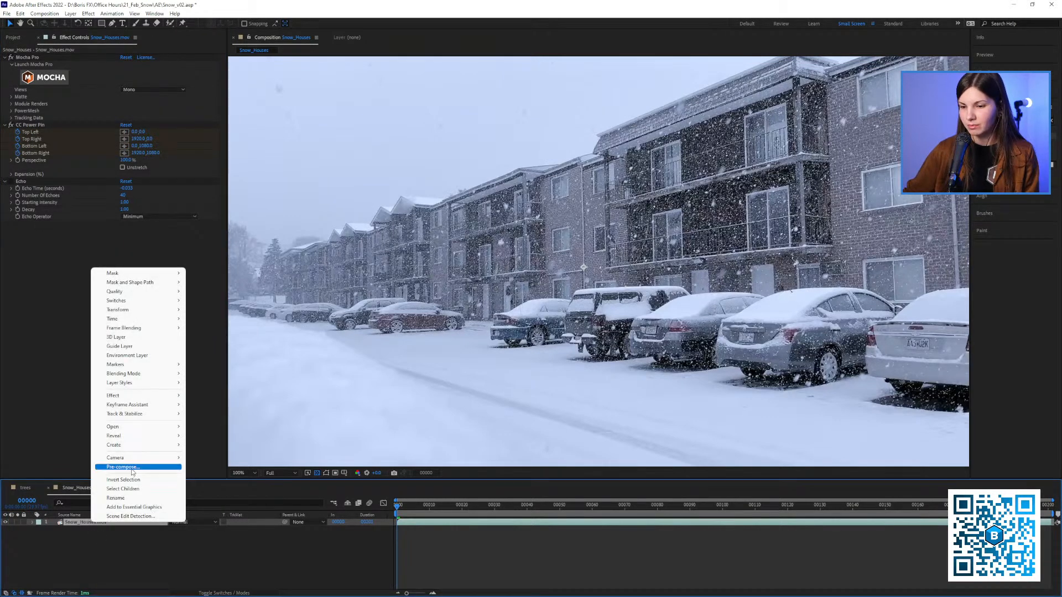
pyautogui.click(25, 183)
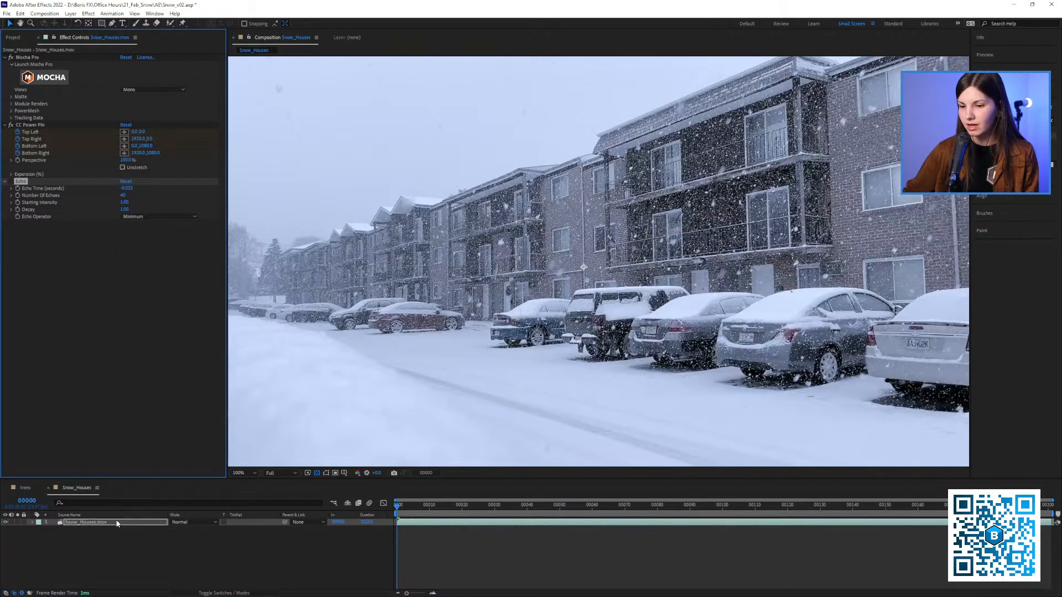
pyautogui.rightClick(117, 523)
pyautogui.click(155, 463)
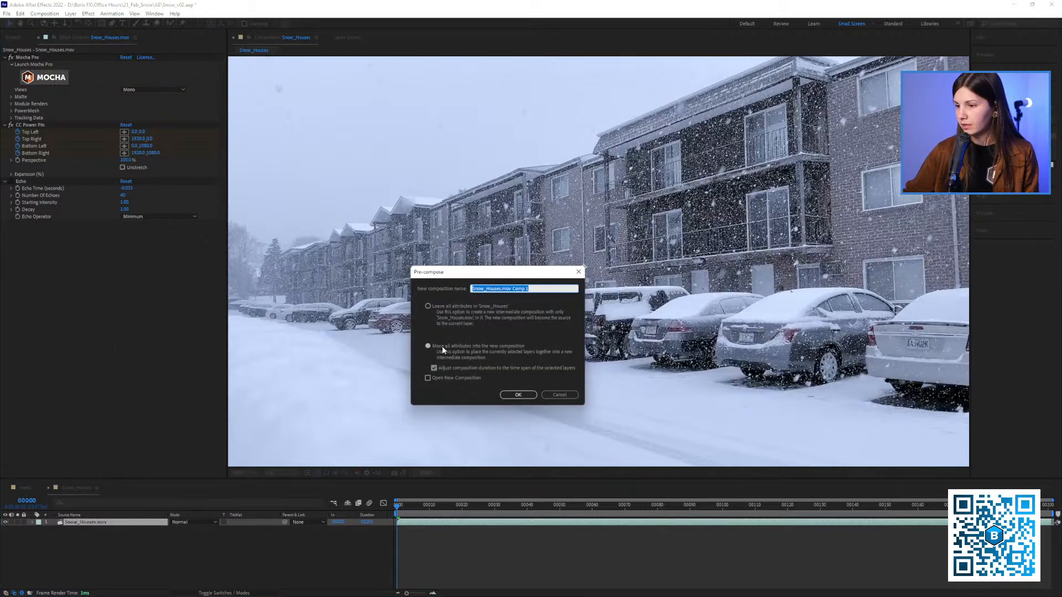
pyautogui.click(518, 394)
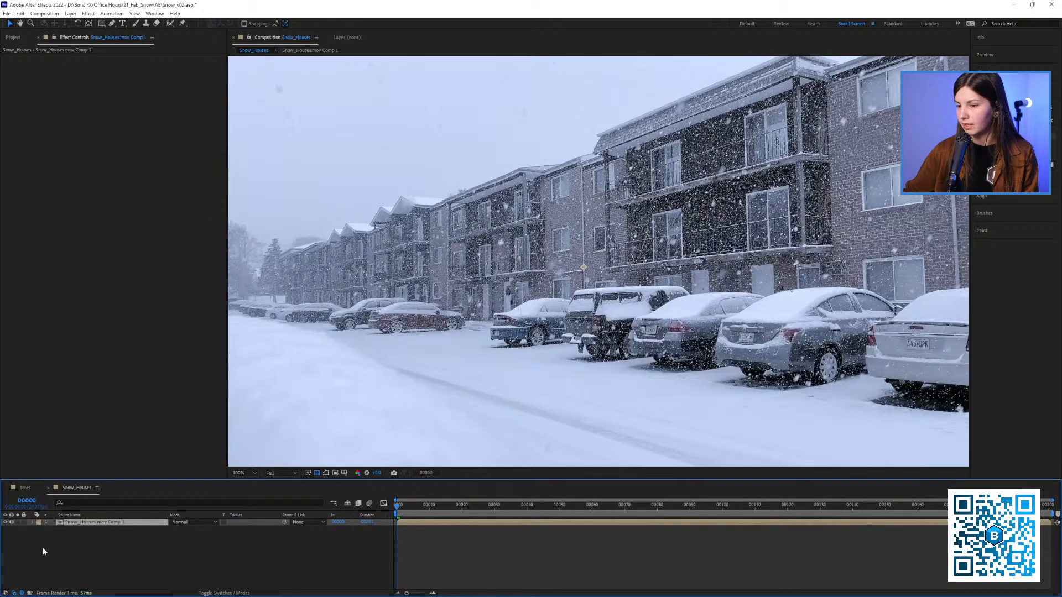
# Apply S_TimeAverage to the pre-composed Snow_Houses layer and set Ave Over Frames to 40
pyautogui.moveTo(1003, 137); pyautogui.dragTo(174, 226)
pyautogui.click(123, 105)
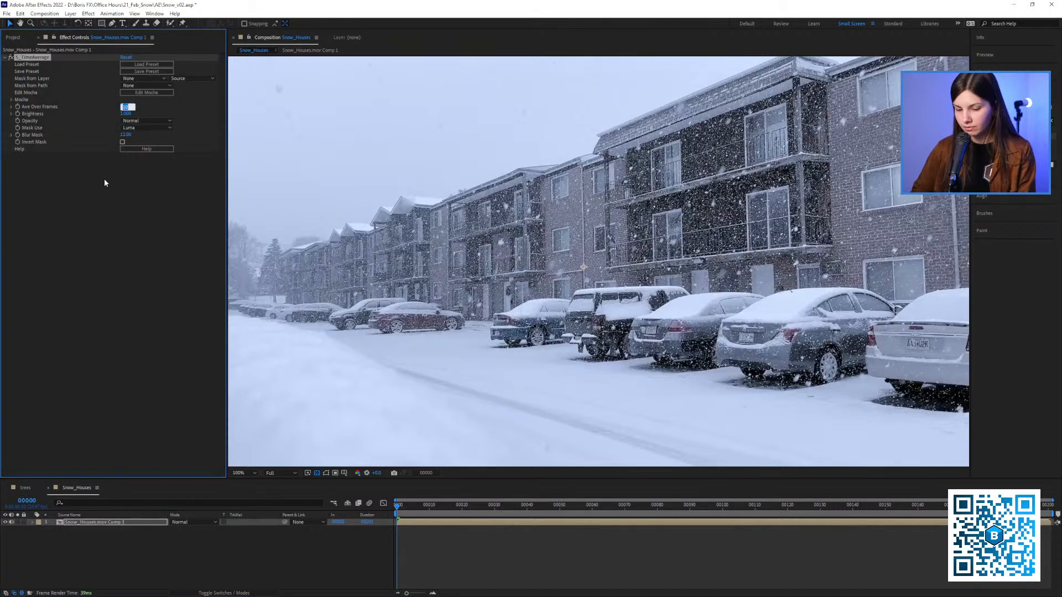
pyautogui.write('40')
pyautogui.click(84, 224)
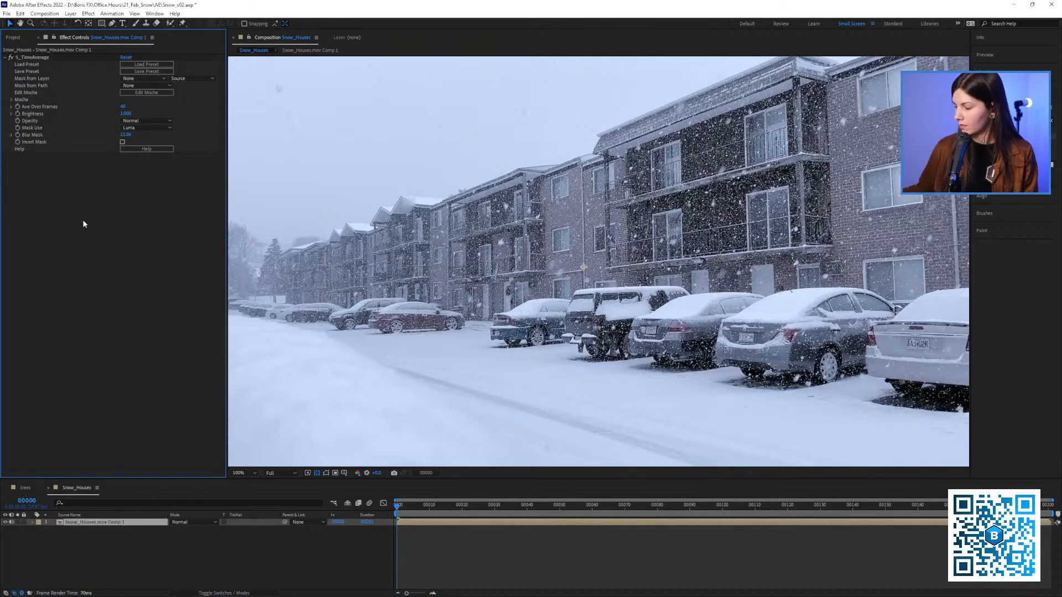
# Empty the memory and disk cache and preview the pre-composed shot with S_TimeAverage on and off
pyautogui.press('ctrl+alt+KP_Divide')
pyautogui.click(506, 331)
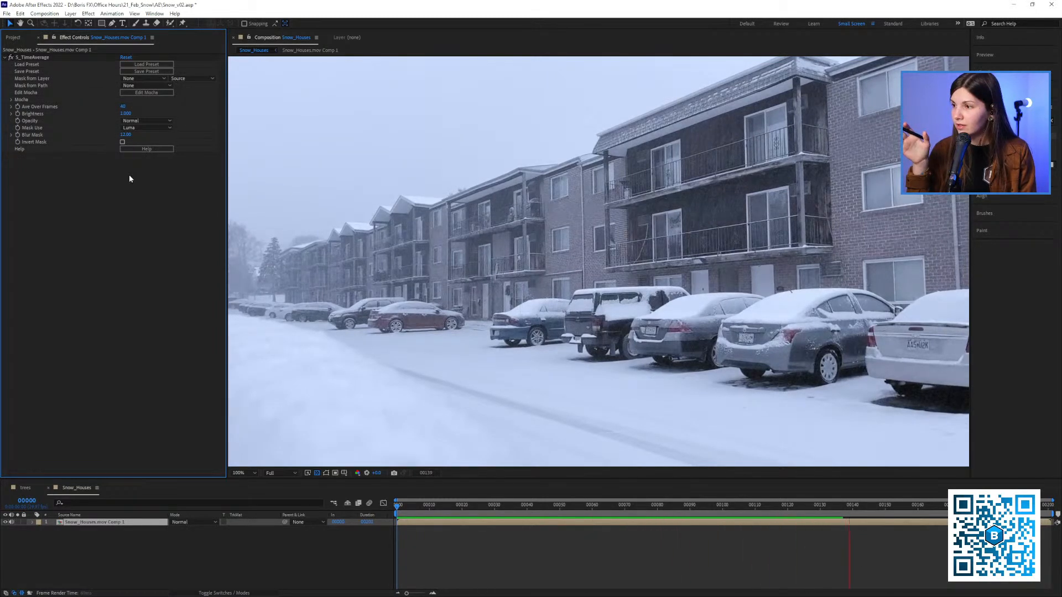
pyautogui.press('space')
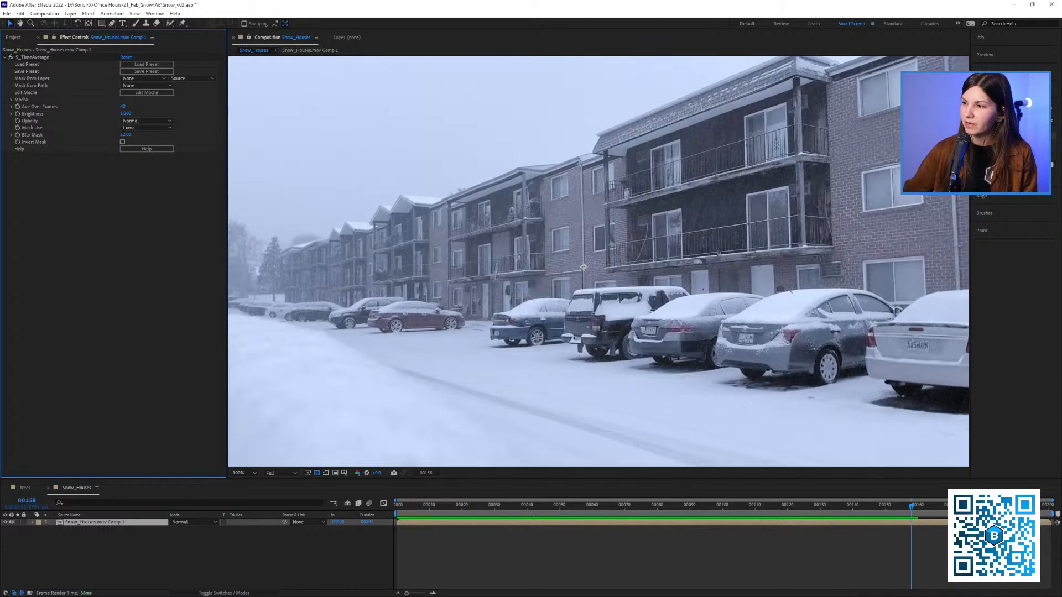
pyautogui.click(12, 58)
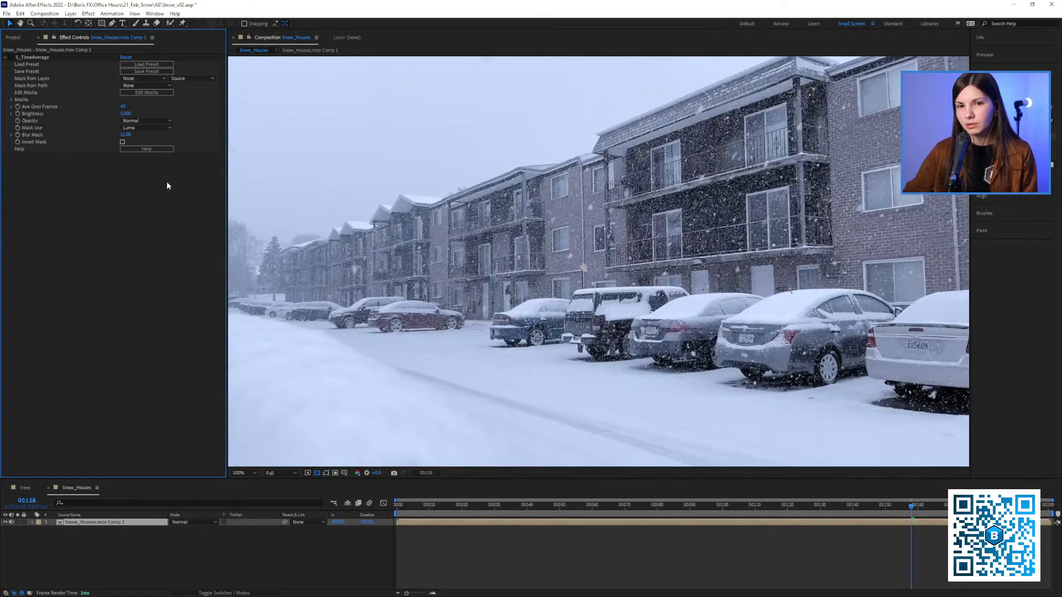
pyautogui.click(11, 58)
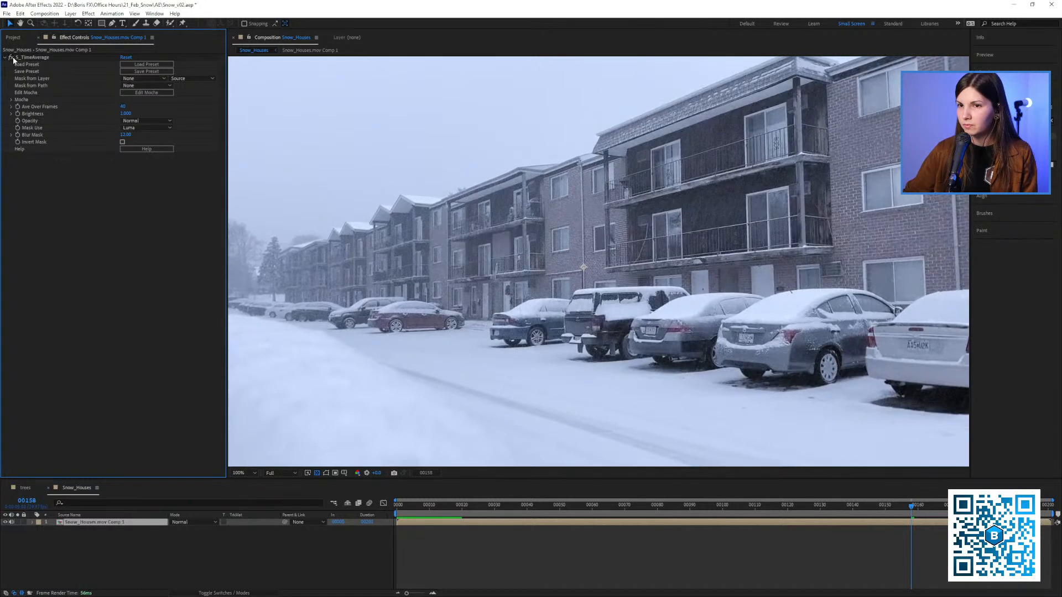
# Open the Snow_Houses.mov Comp 1 pre-composition and switch the Echo effect back on
pyautogui.click(76, 526)
pyautogui.doubleClick(75, 525)
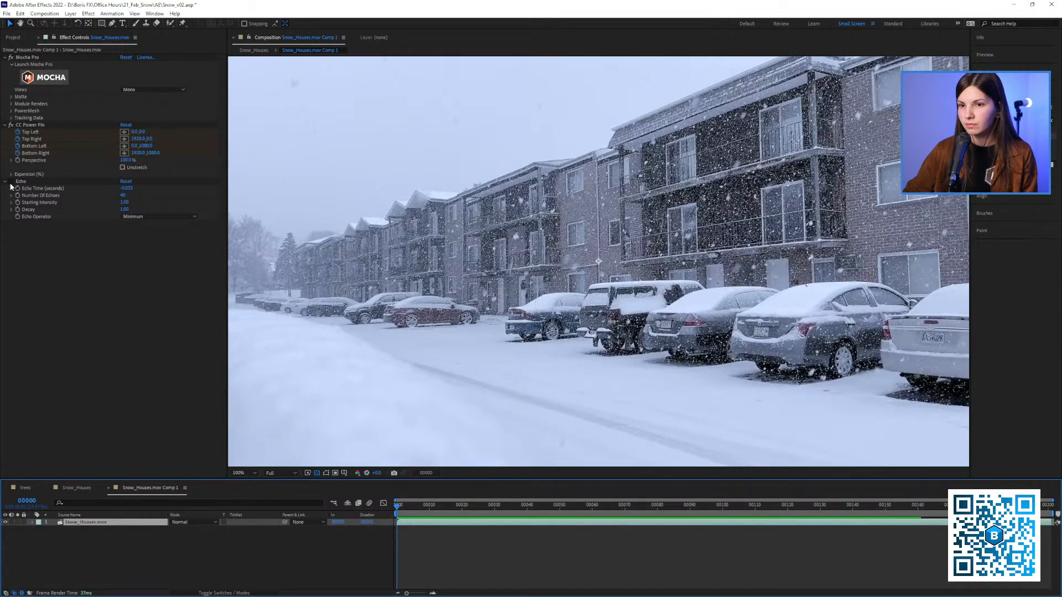
pyautogui.click(11, 182)
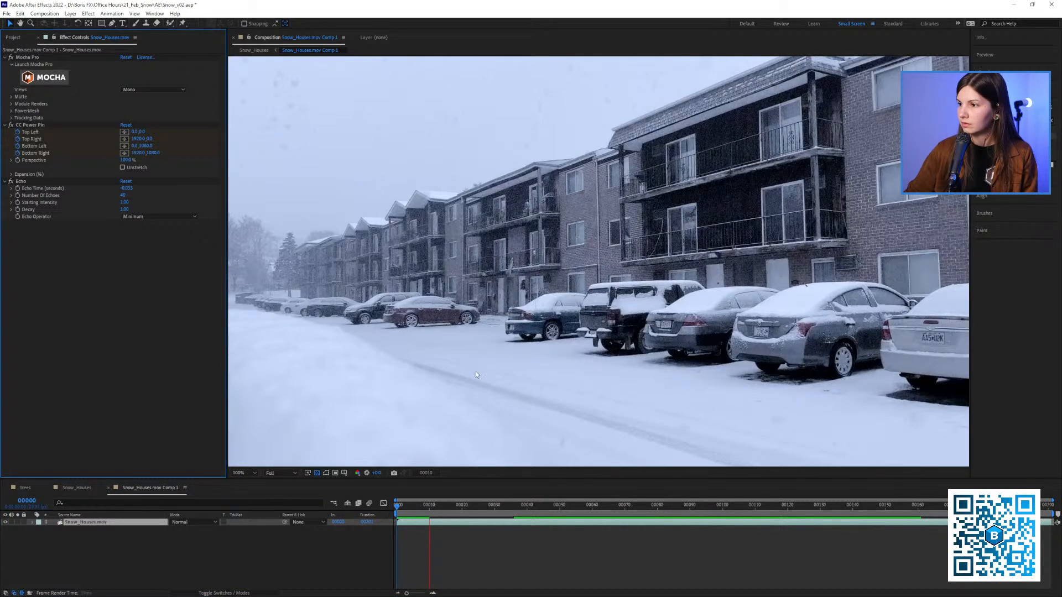
# Preview the Echo result around frame 80, fit the image to the viewer, and go to frame 75
pyautogui.click(648, 491)
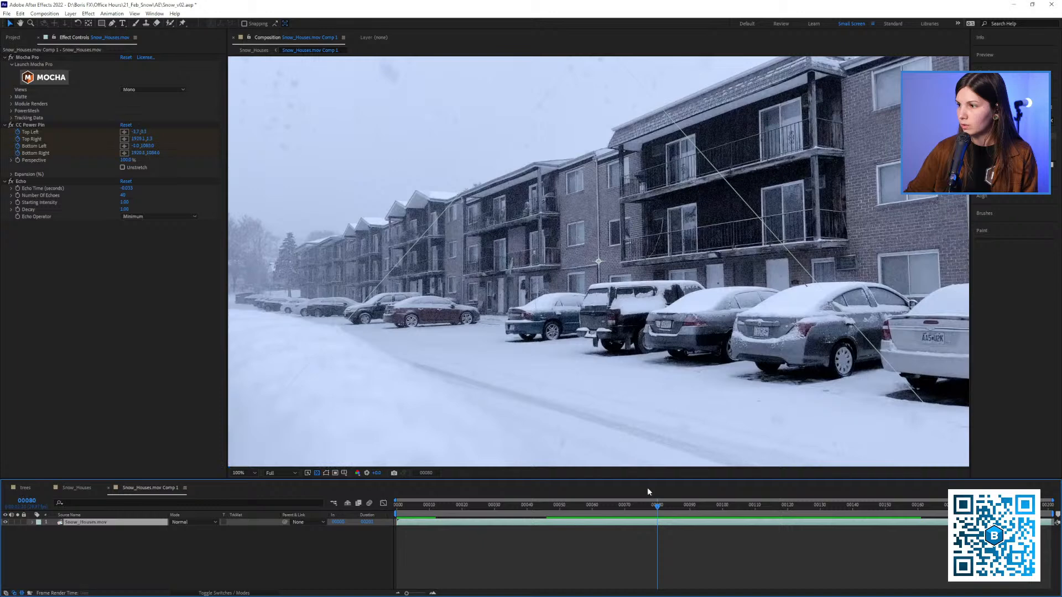
pyautogui.press('space')
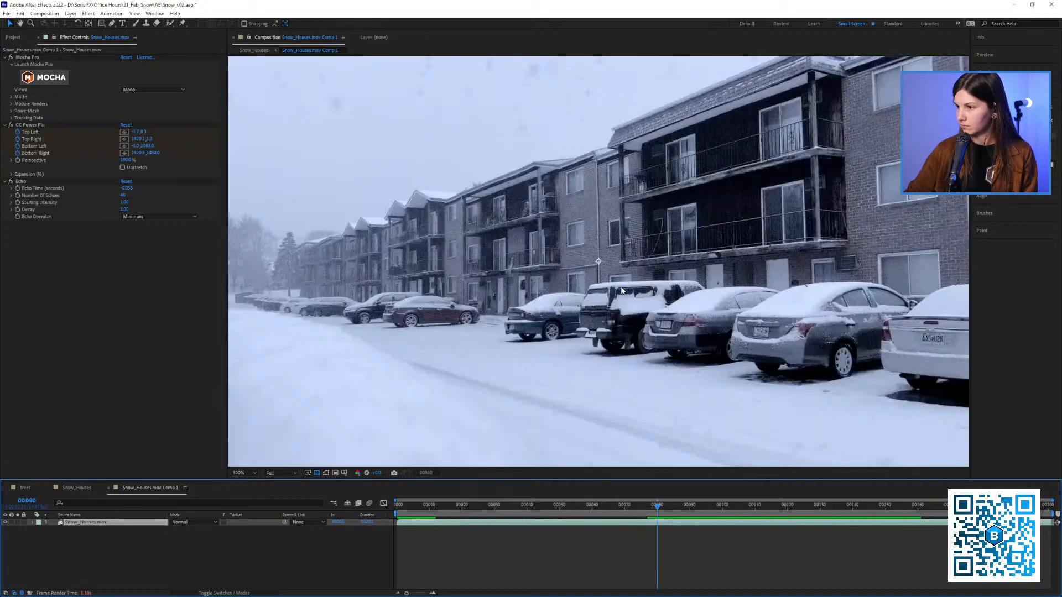
pyautogui.moveTo(618, 313); pyautogui.dragTo(599, 323)
pyautogui.hotkey('shift', '/')
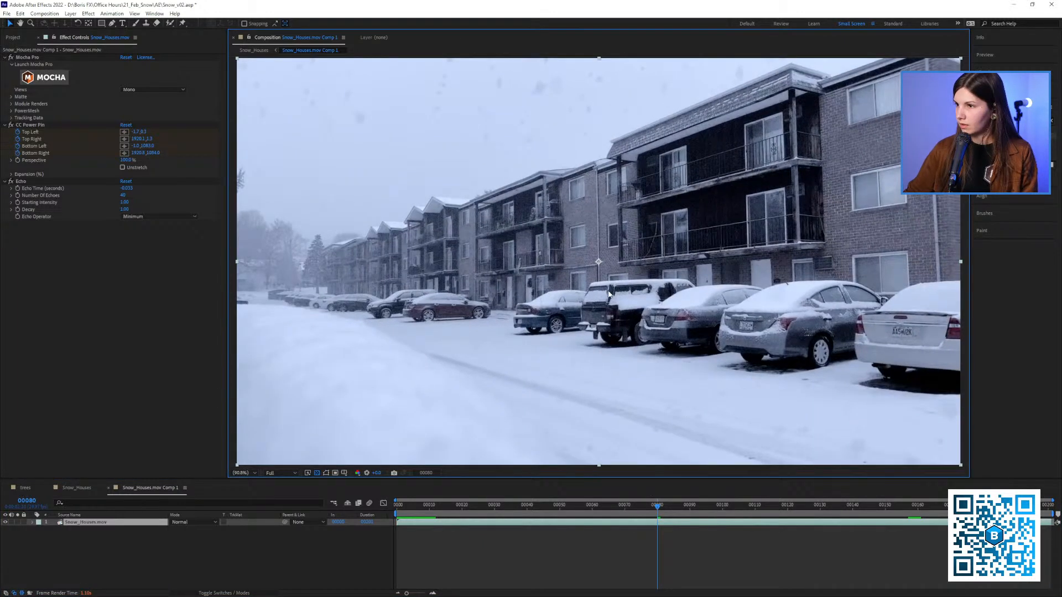
pyautogui.click(638, 507)
pyautogui.click(640, 516)
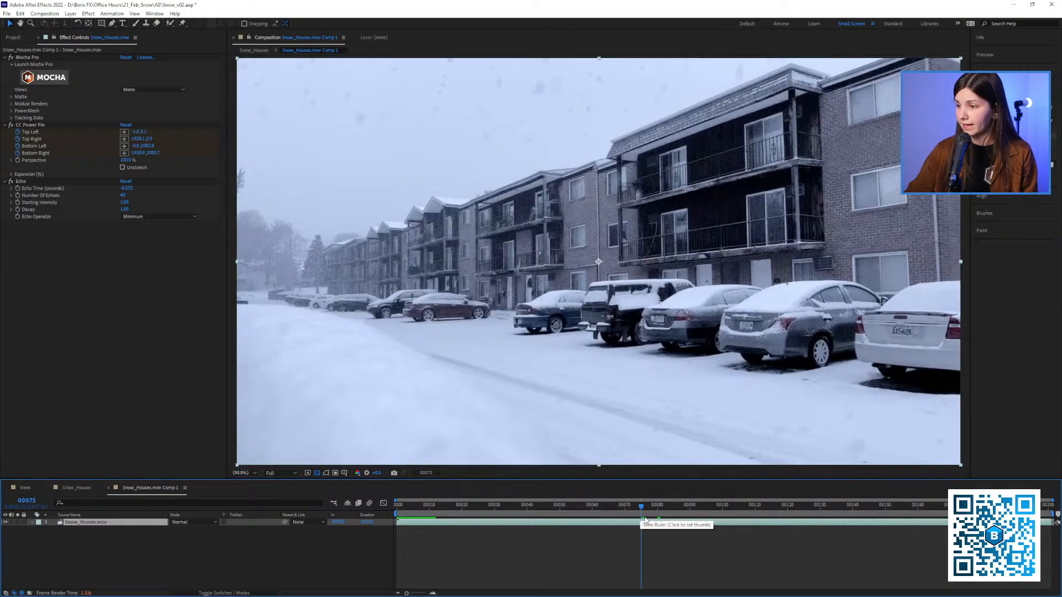
# Add frame 75 to the render queue as a still file using the PNG rgb output module
pyautogui.click(35, 16)
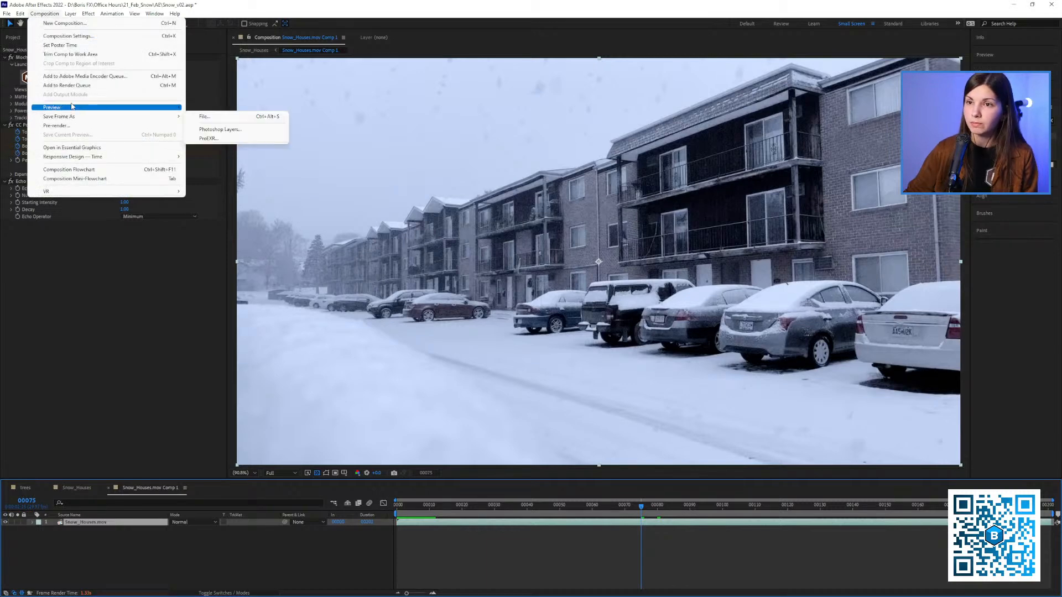
pyautogui.click(202, 117)
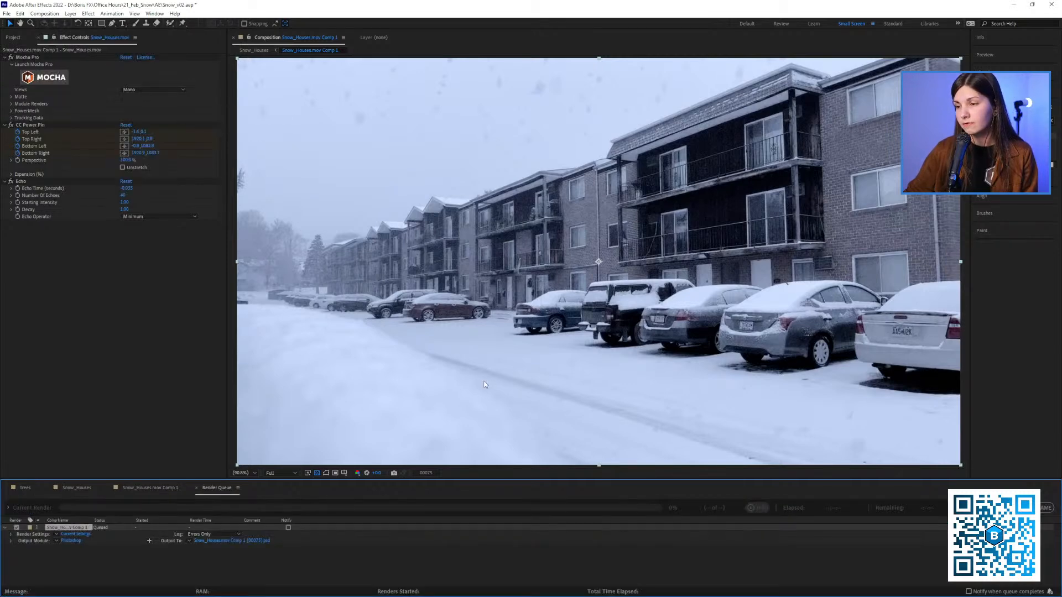
pyautogui.click(57, 540)
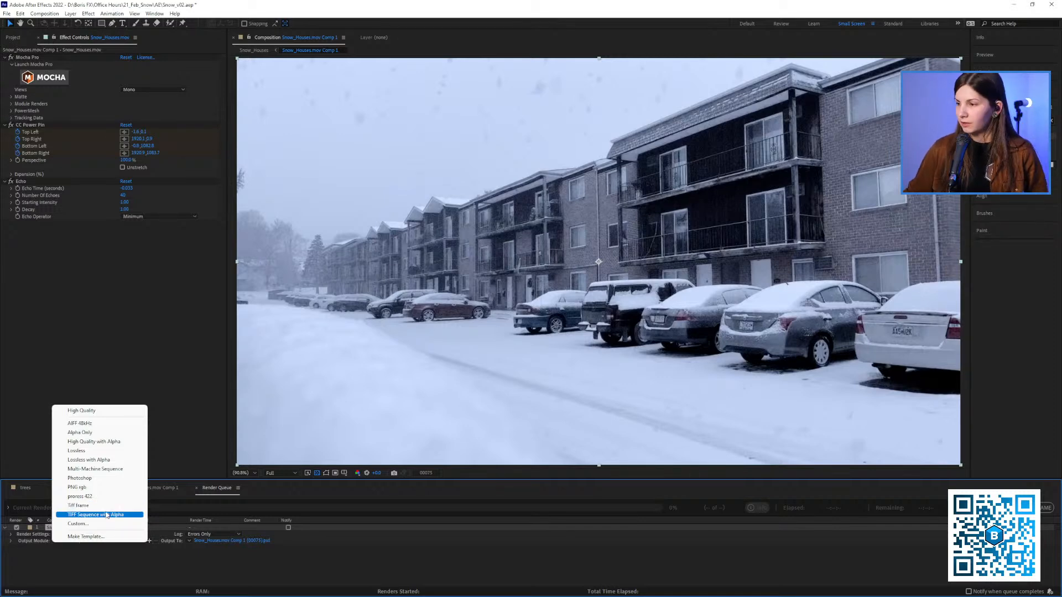
pyautogui.click(83, 487)
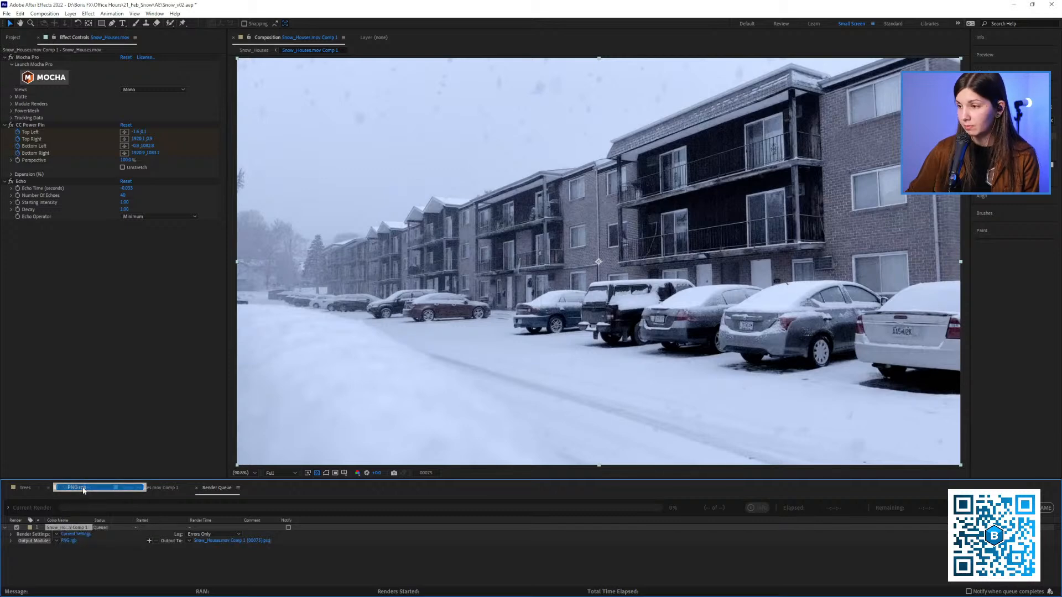
# Confirm the PNG Sequence output module with RGB channels and save the output as Snow_Houses.mov Comp 1 [00075].png in the Frames new folder
pyautogui.click(56, 541)
pyautogui.click(157, 327)
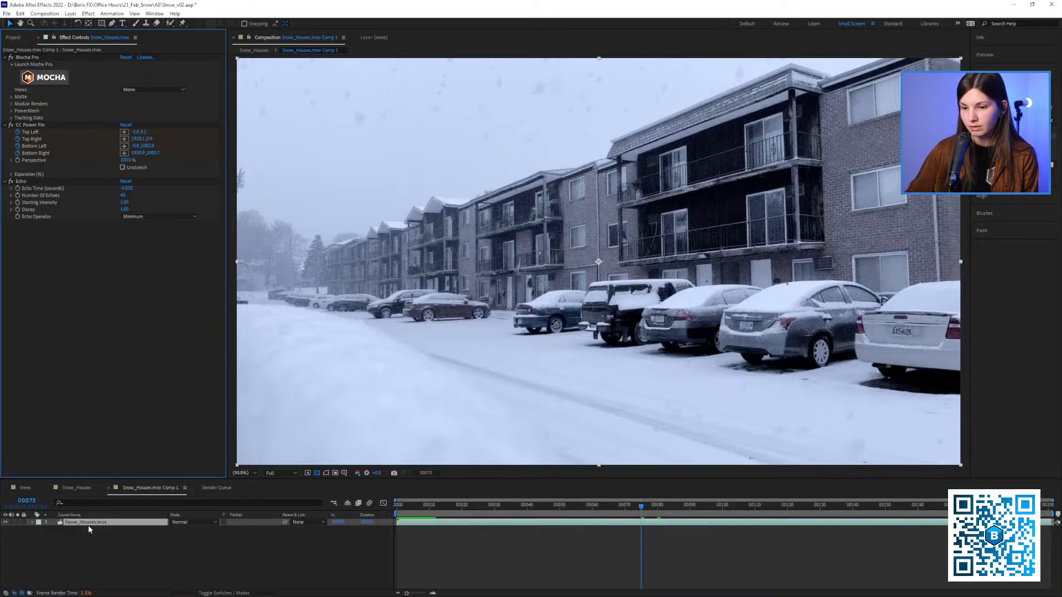
pyautogui.click(217, 490)
pyautogui.click(71, 541)
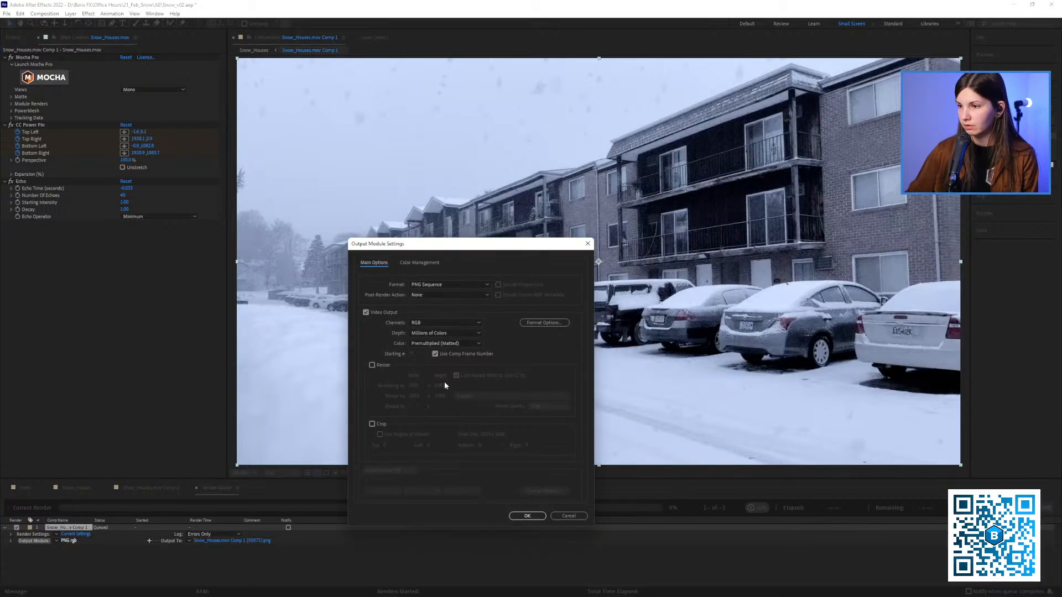
pyautogui.click(527, 517)
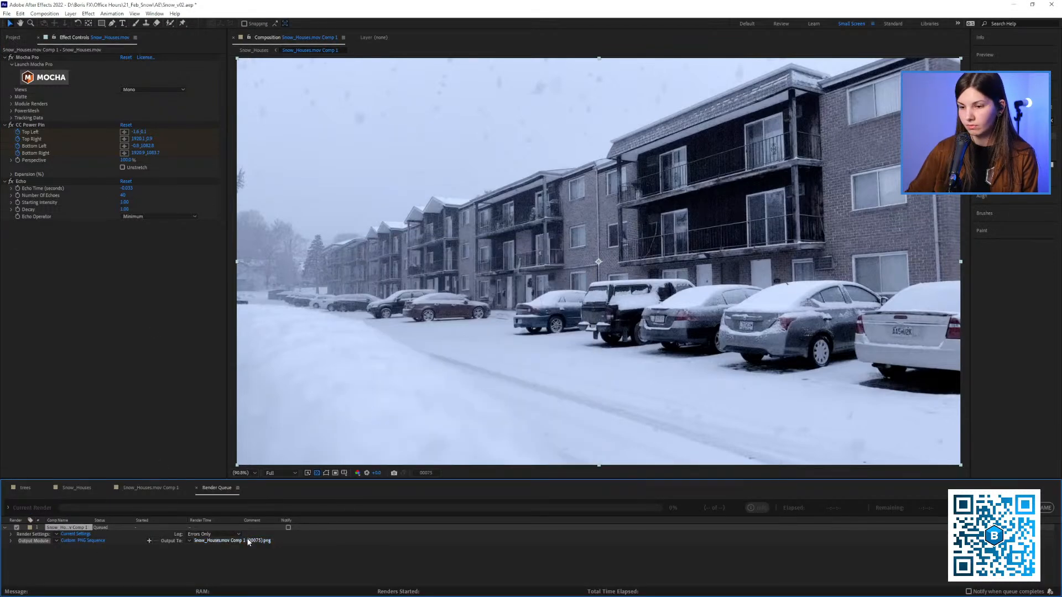
pyautogui.click(252, 541)
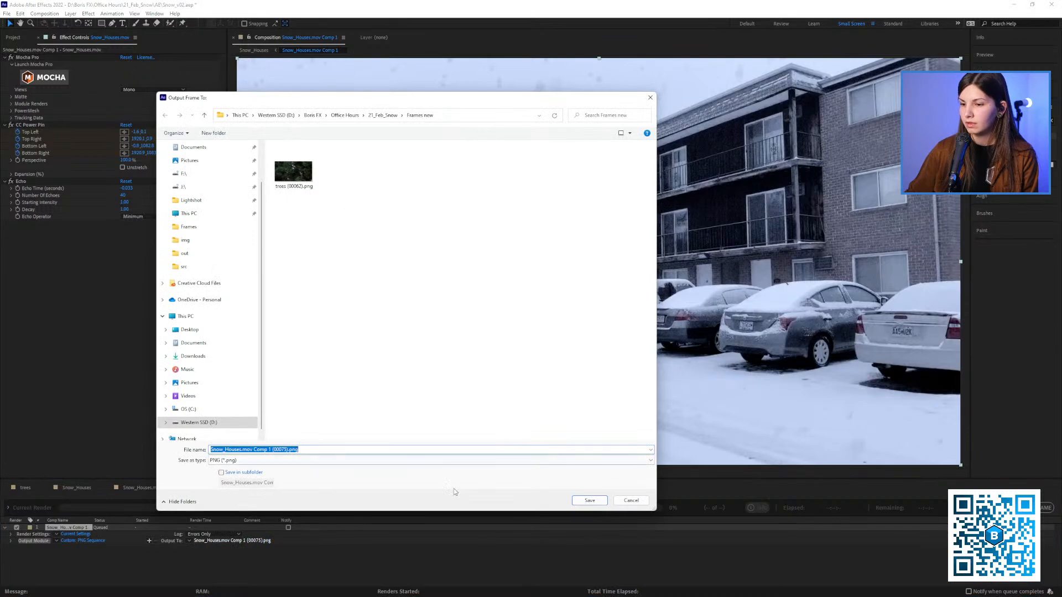
pyautogui.click(587, 501)
# Switch the Echo effect off, check the Frames new folder, and render the queued frame 75 still
pyautogui.click(161, 486)
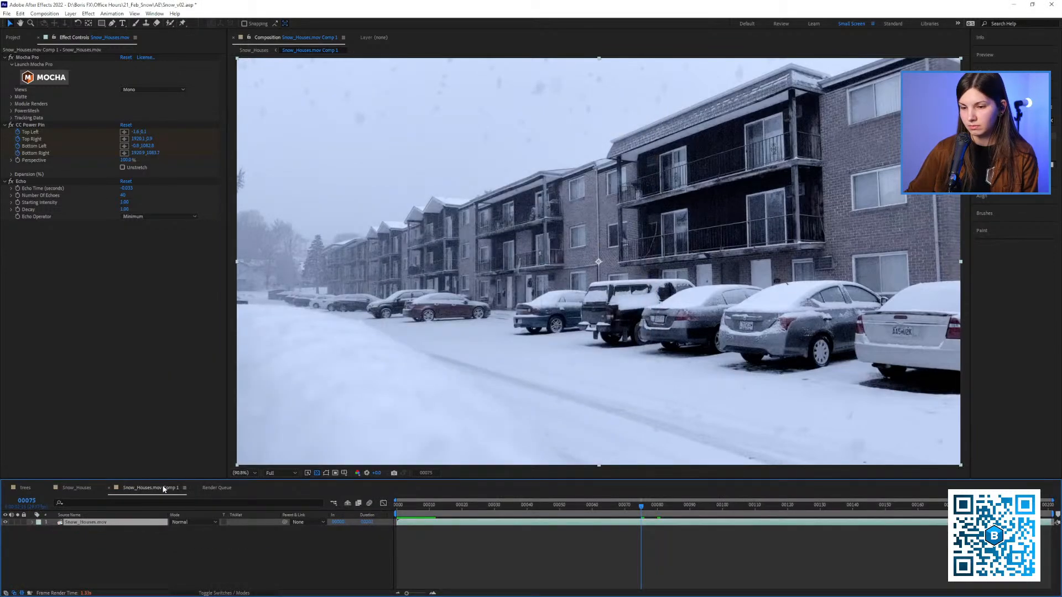
pyautogui.click(12, 182)
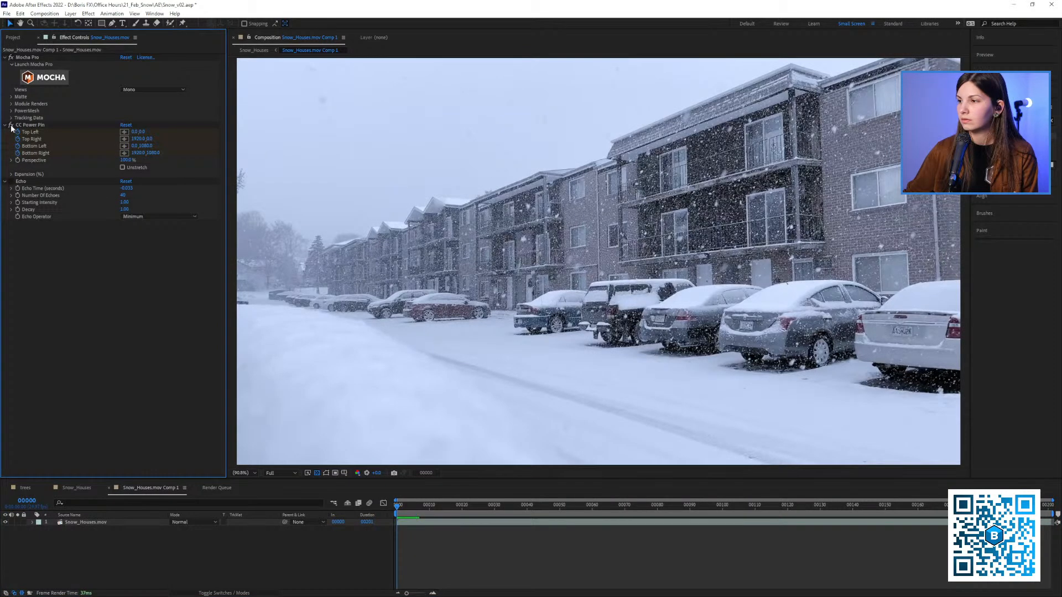
pyautogui.hotkey('alt', 'Tab')
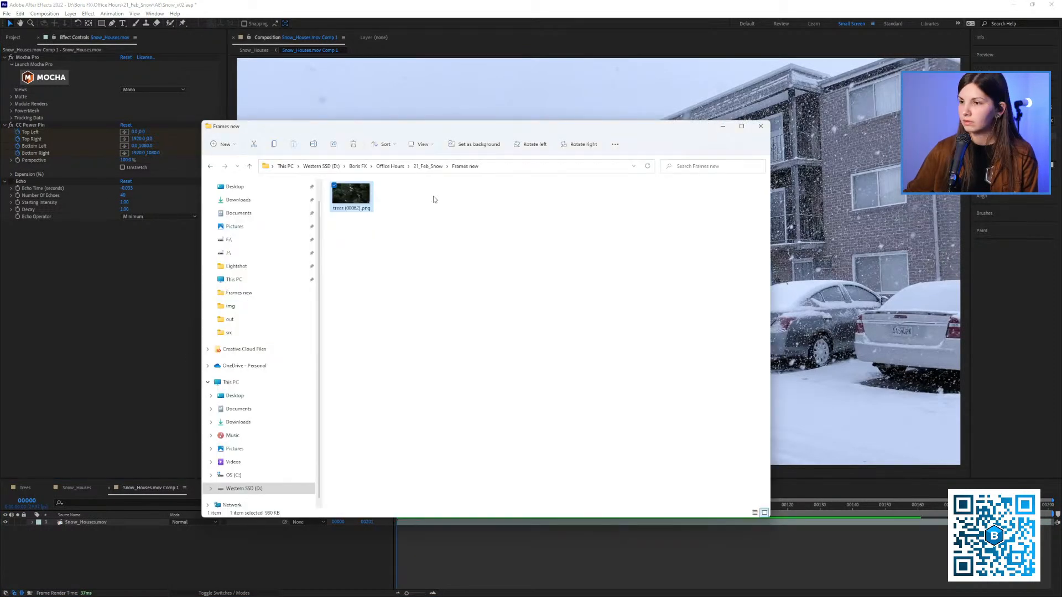
pyautogui.click(437, 167)
pyautogui.click(115, 536)
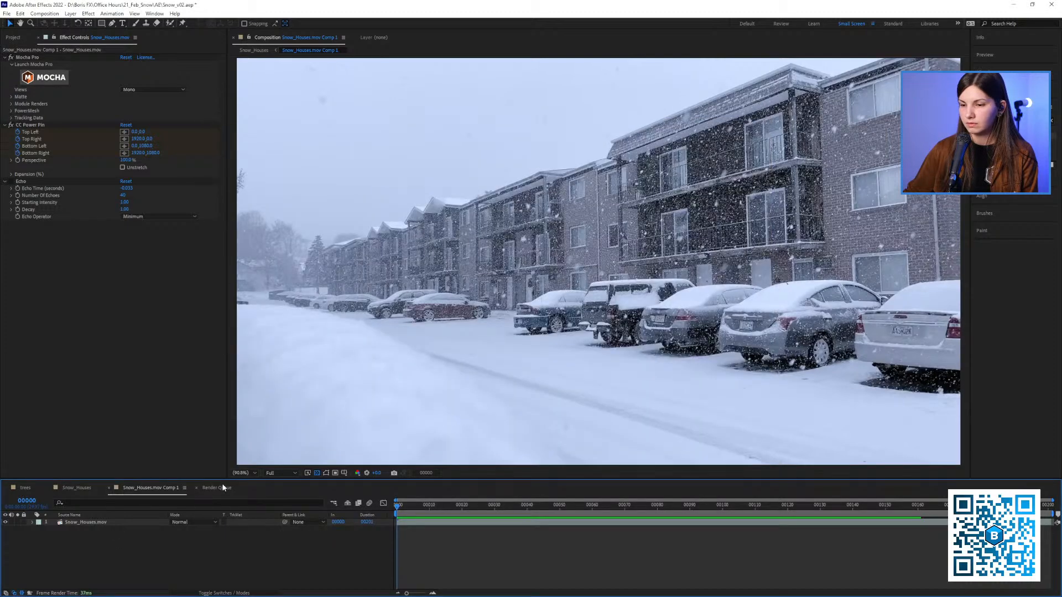
pyautogui.click(224, 487)
pyautogui.click(981, 507)
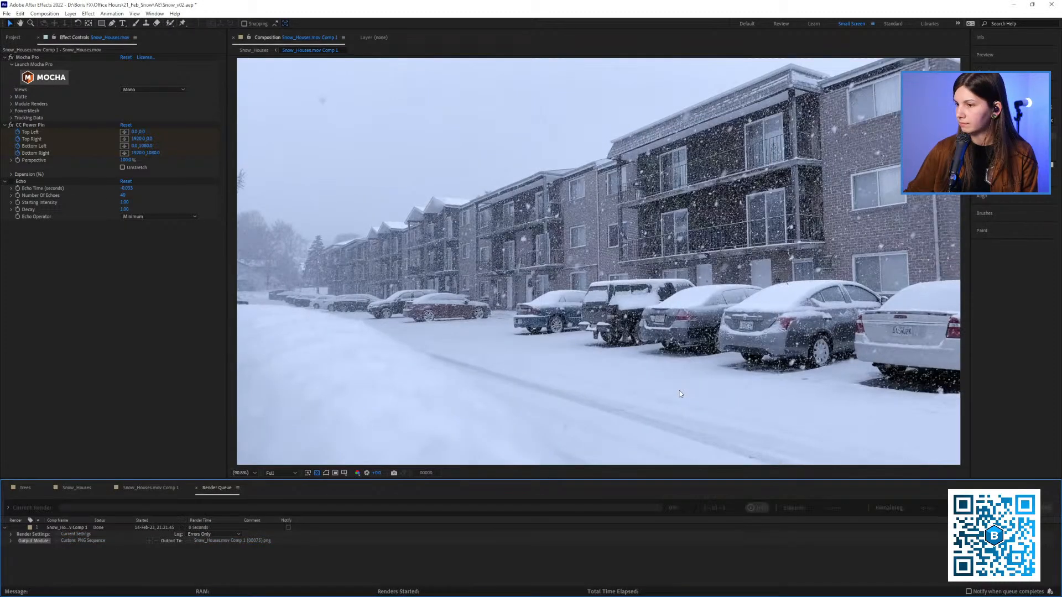
# Switch the Echo effect back on and render frame 133 as the PNG still Snow_Houses.mov Comp 1.png
pyautogui.click(147, 488)
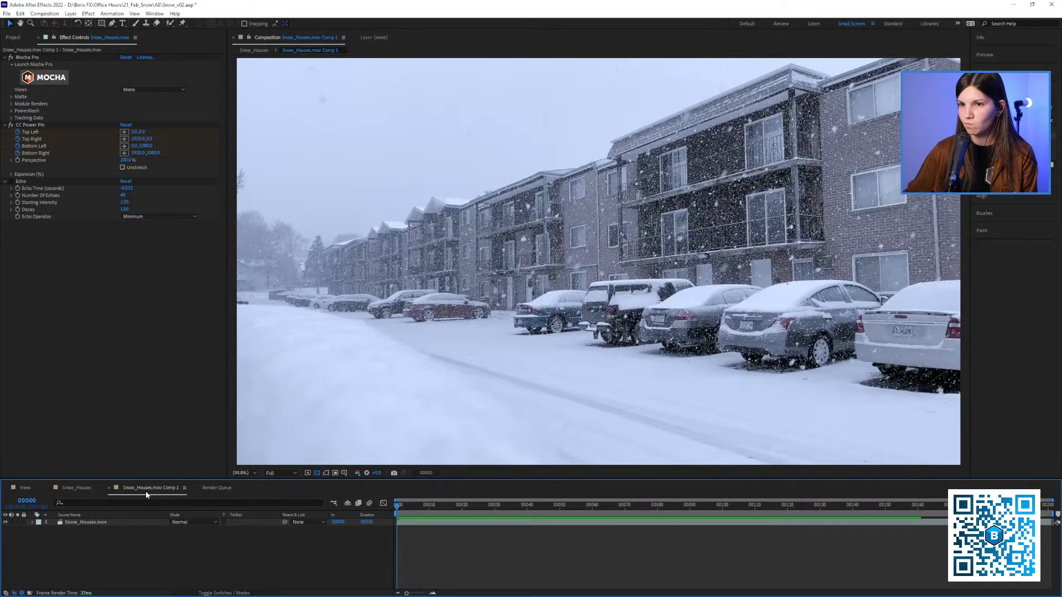
pyautogui.click(8, 186)
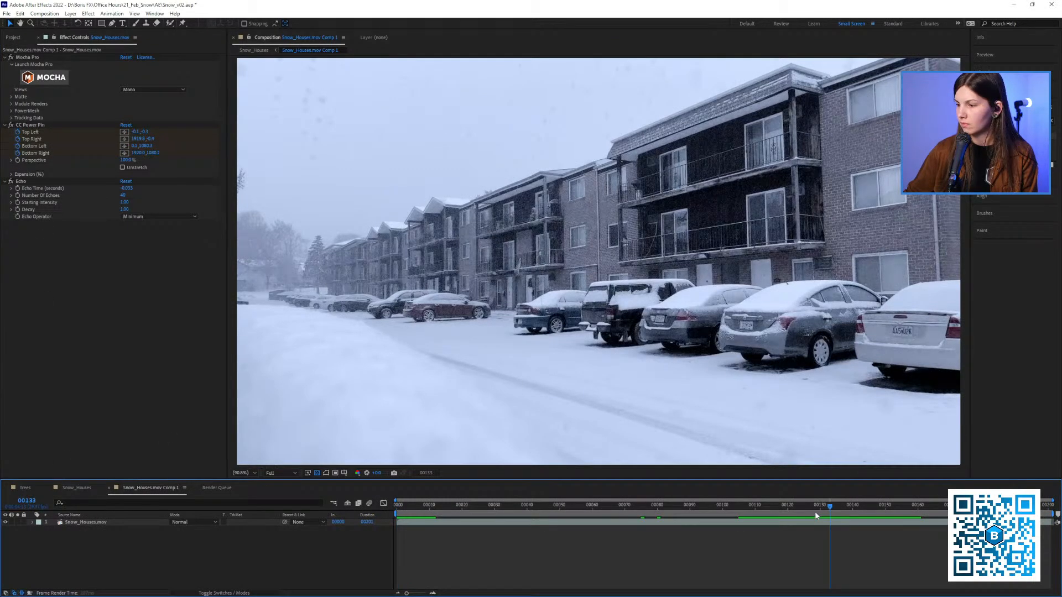
pyautogui.click(218, 488)
pyautogui.hotkey('ctrl', 'm')
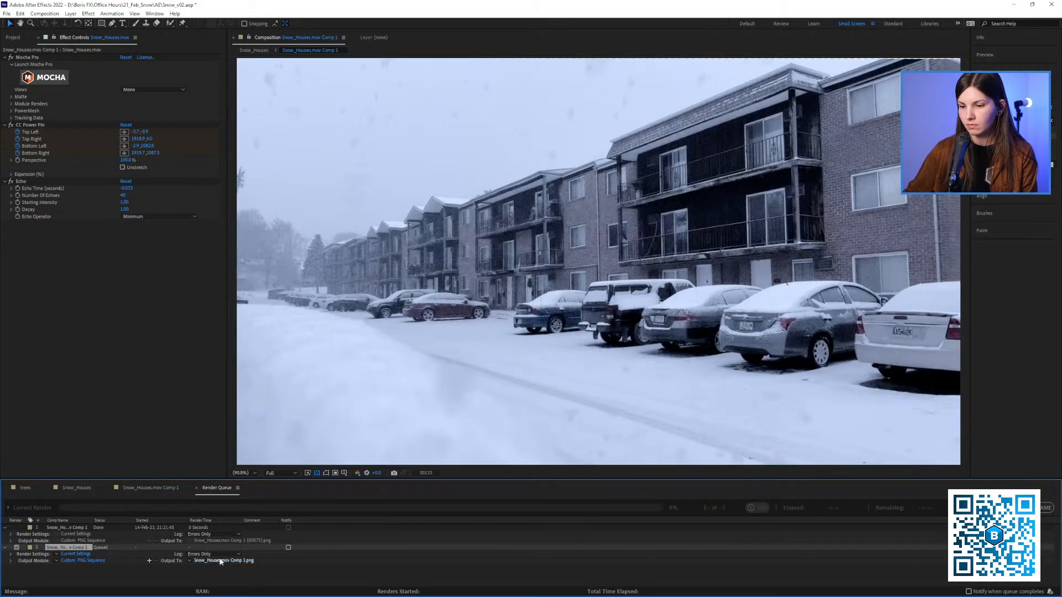
pyautogui.click(987, 508)
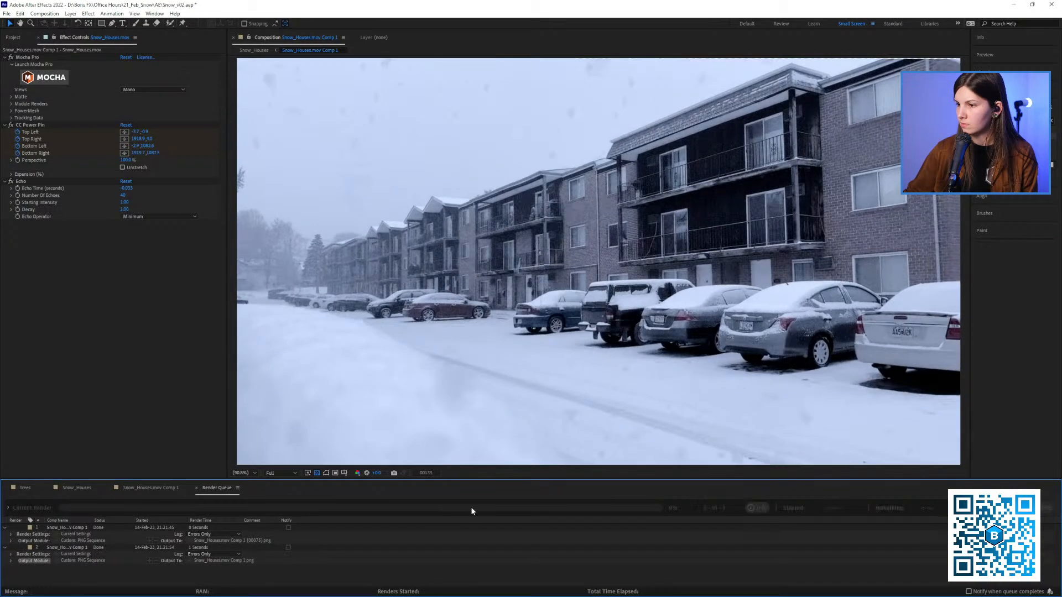
# Remove both finished items from the render queue and return to the Snow_Houses.mov Comp 1 composition
pyautogui.click(76, 527)
pyautogui.keyDown('shift'); pyautogui.click(68, 547); pyautogui.keyUp('shift')
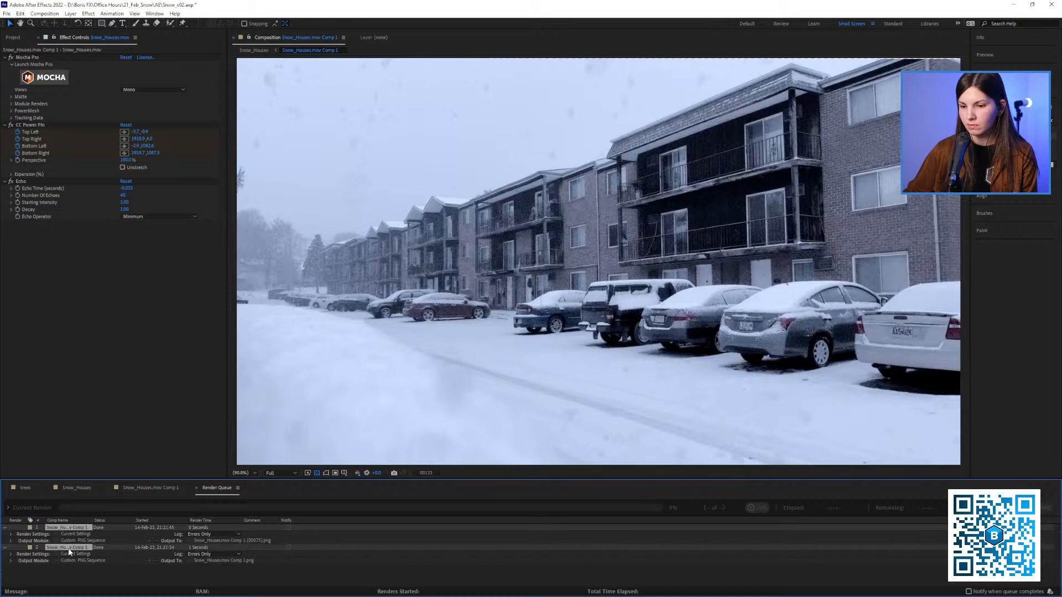
pyautogui.press('Delete')
pyautogui.click(150, 488)
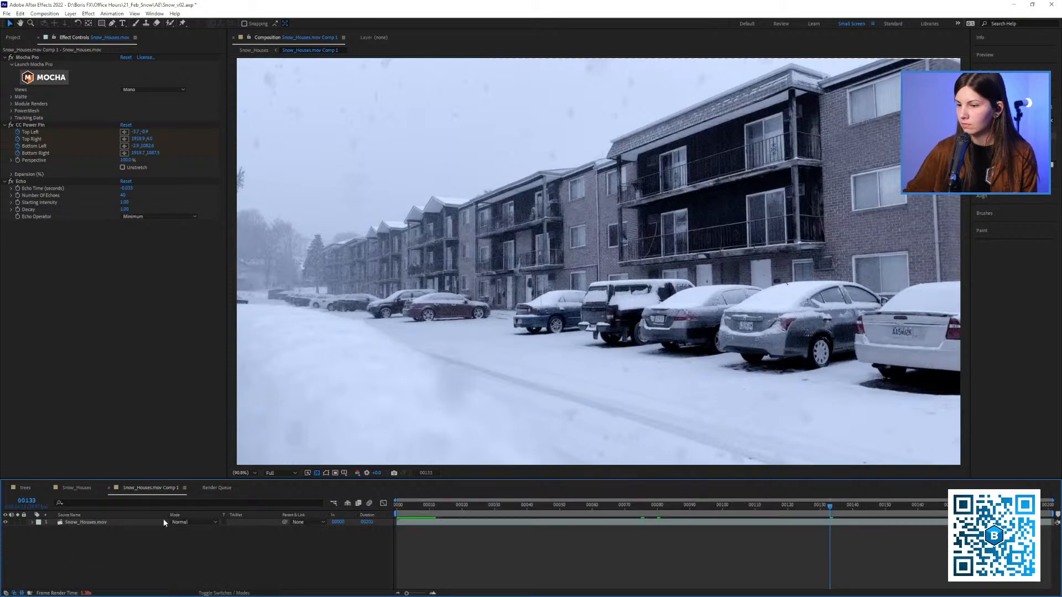
# View the frame 75 still in the Frames new folder, then add Snow_Houses.mov Comp 1.png to the Snow_Houses.mov Comp 1 composition
pyautogui.hotkey('alt', 'Tab')
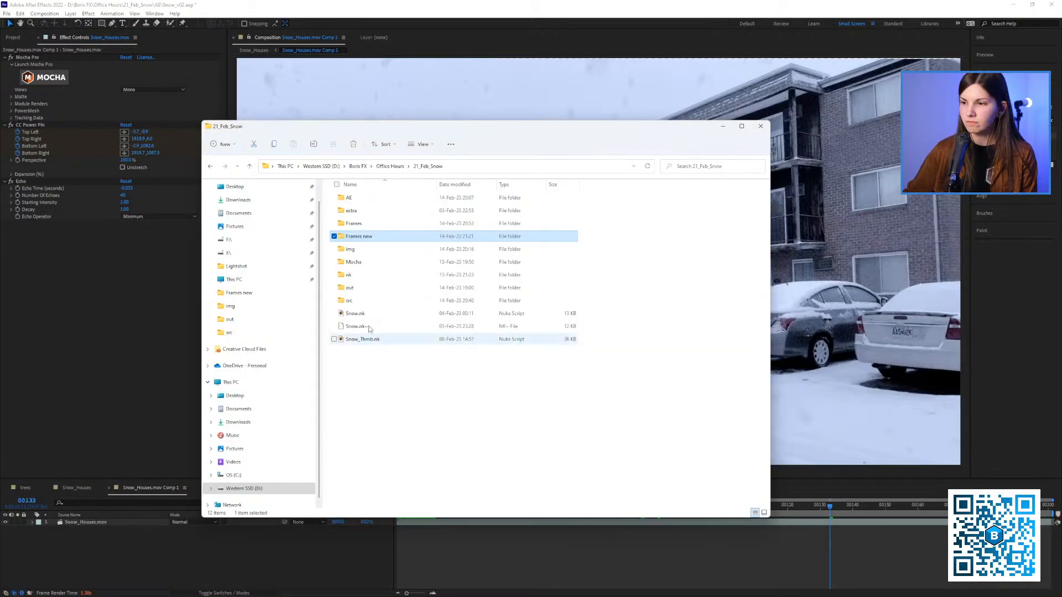
pyautogui.doubleClick(360, 237)
pyautogui.click(356, 213)
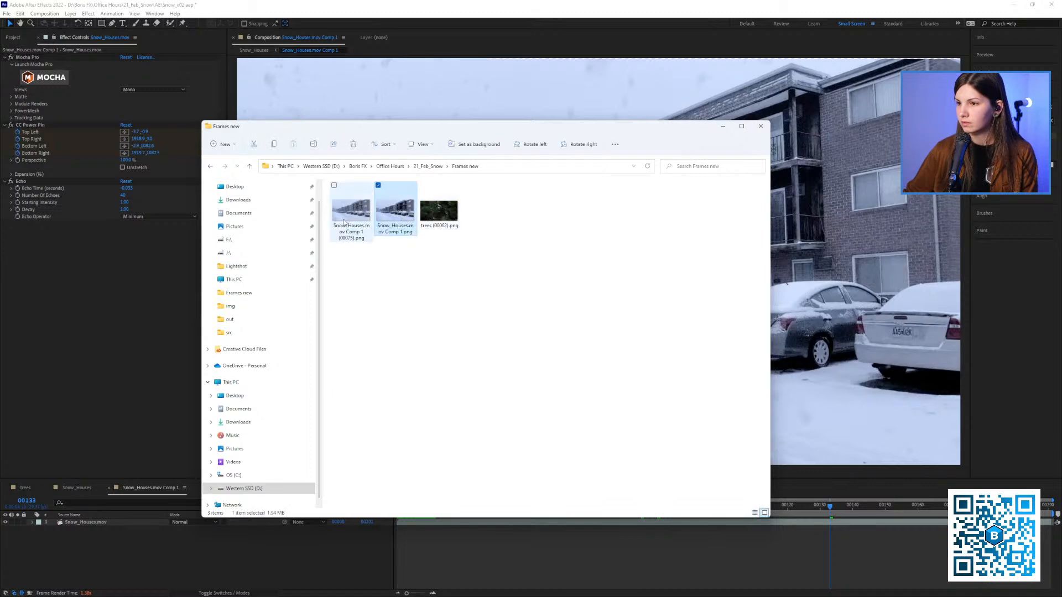
pyautogui.doubleClick(356, 215)
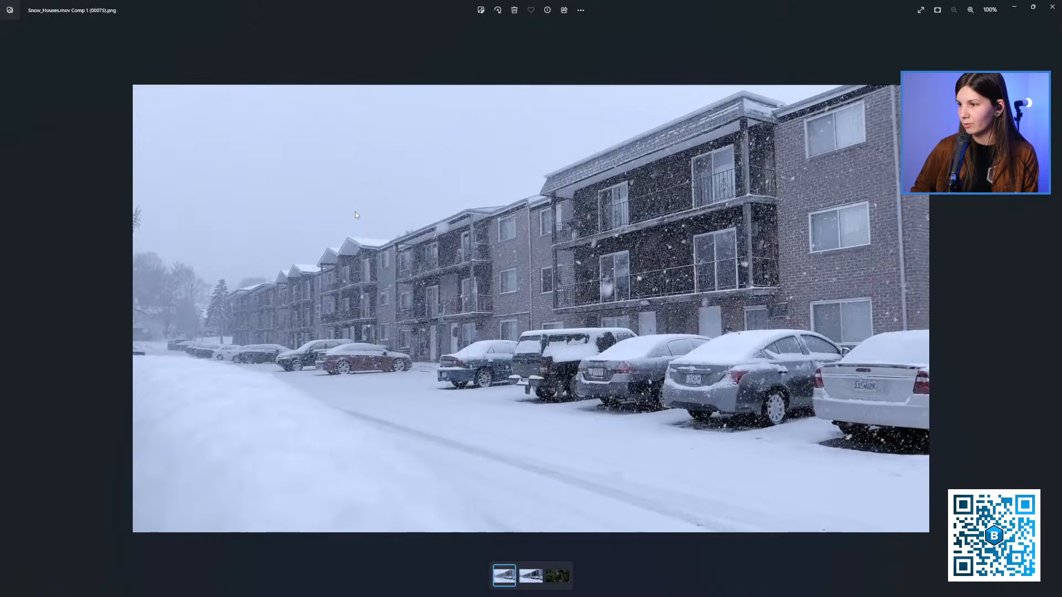
pyautogui.click(1052, 6)
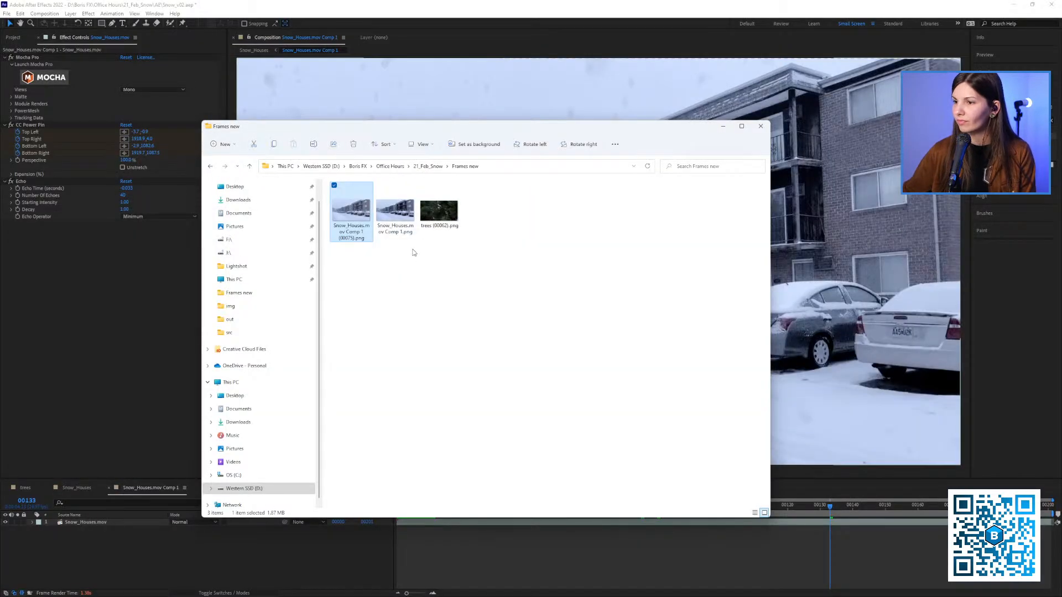
pyautogui.moveTo(394, 217); pyautogui.dragTo(121, 543)
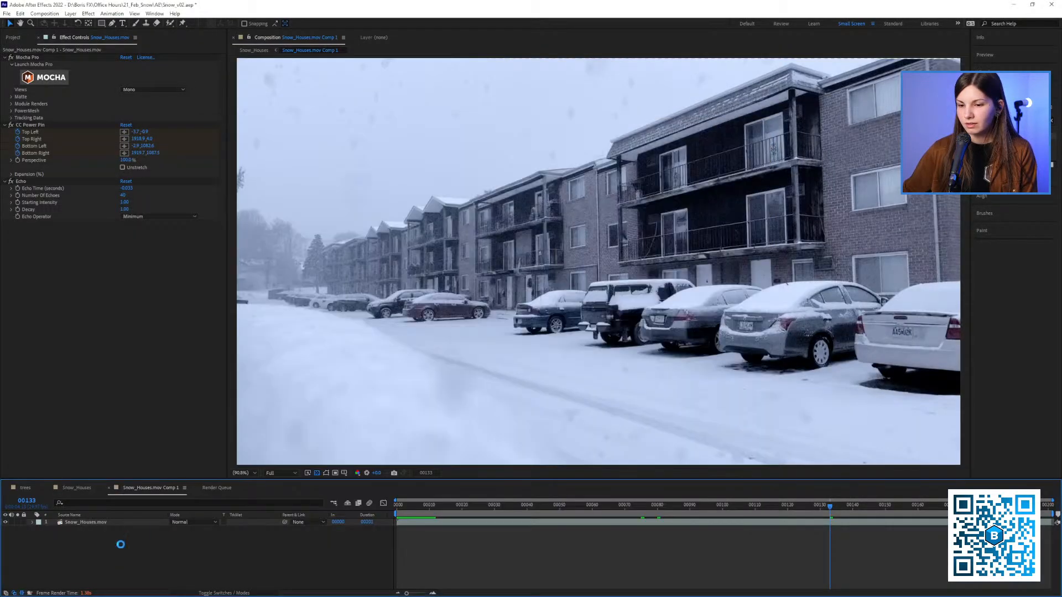
# Delete the Echo effect from the Snow_Houses.mov layer and place the PNG still layer beneath it
pyautogui.click(76, 530)
pyautogui.click(77, 531)
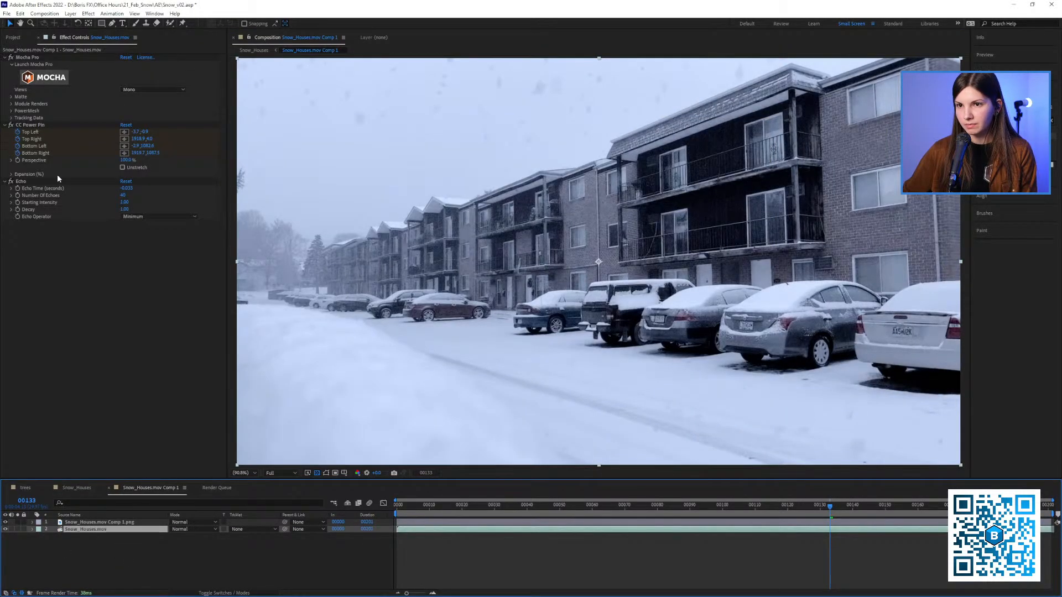
pyautogui.click(23, 182)
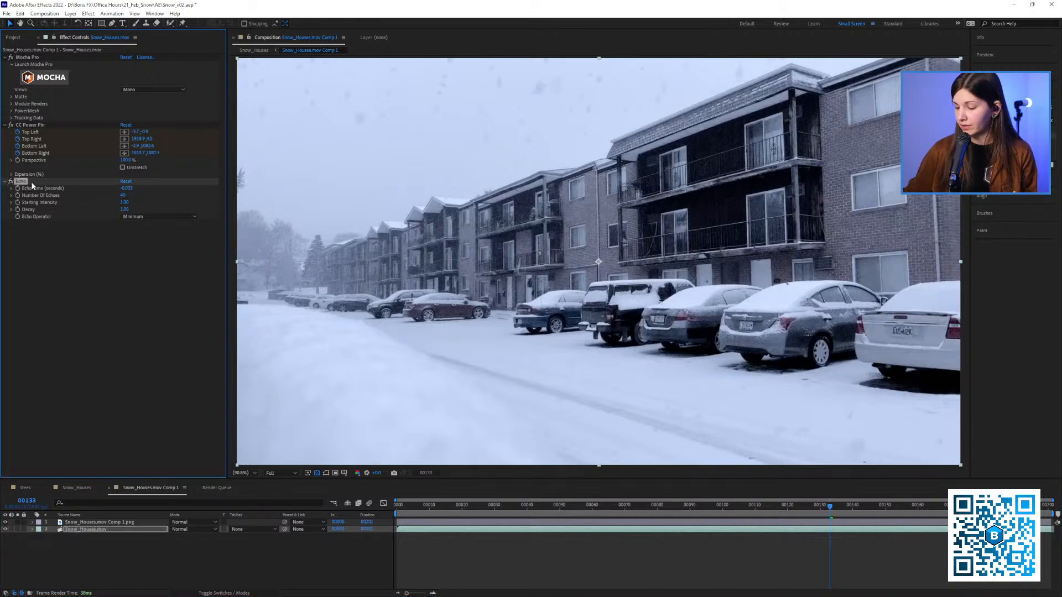
pyautogui.press('Delete')
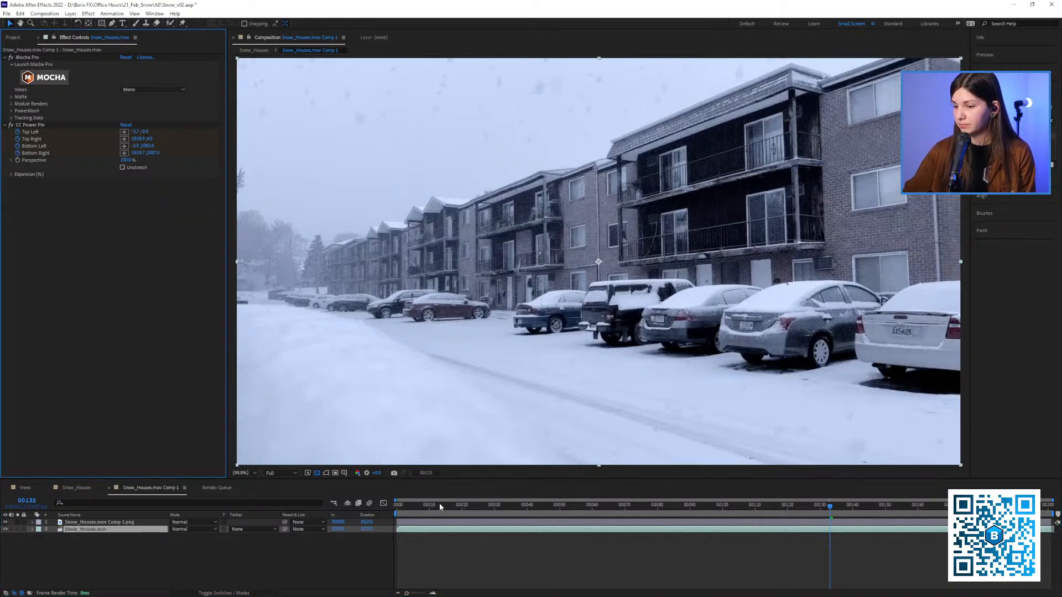
pyautogui.moveTo(440, 504); pyautogui.dragTo(491, 505)
pyautogui.click(91, 523)
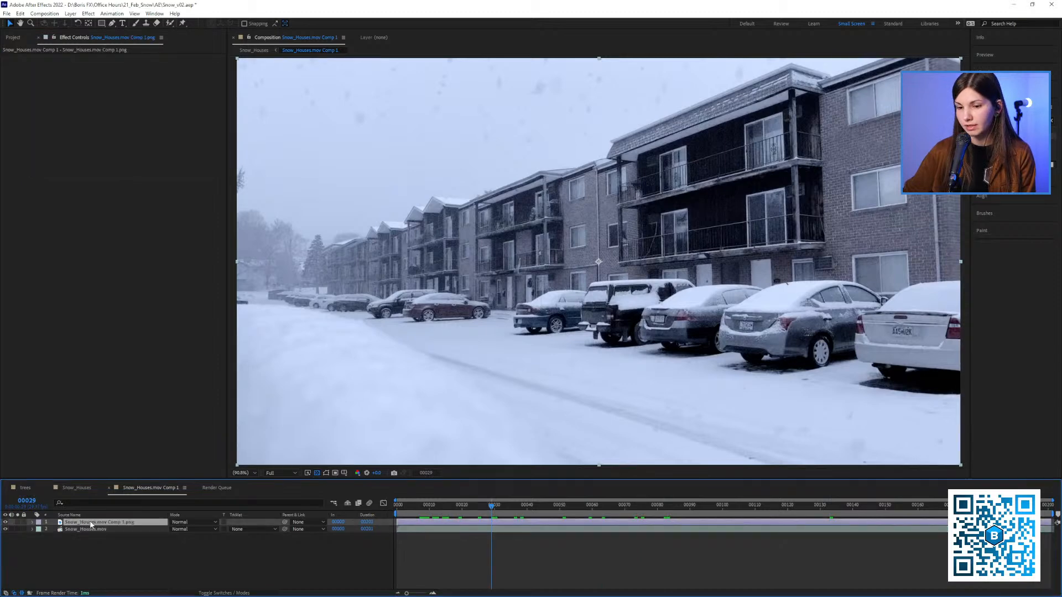
pyautogui.moveTo(91, 523); pyautogui.dragTo(91, 531)
pyautogui.press('space')
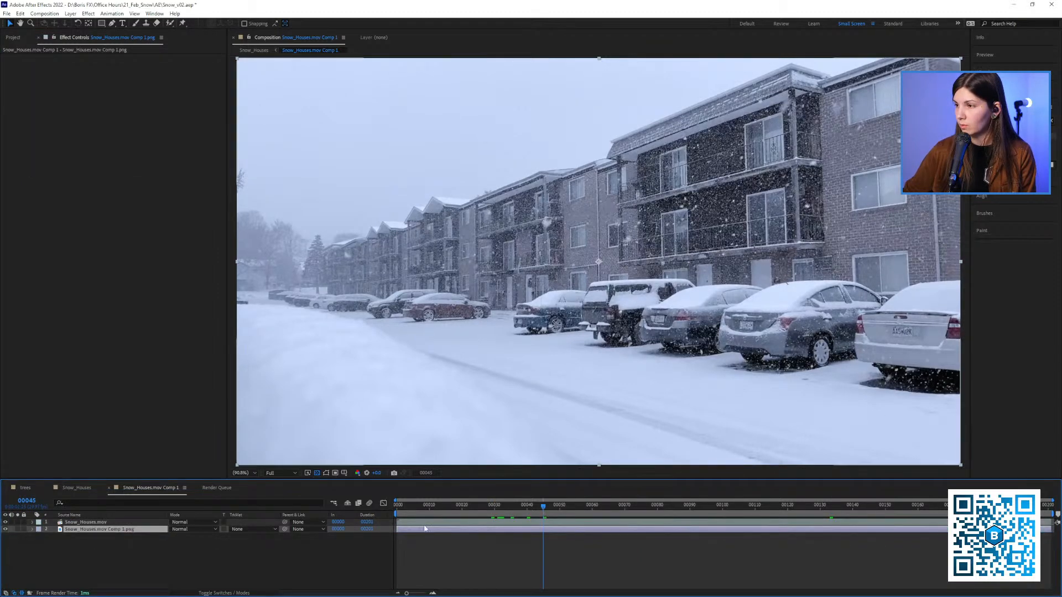
# Duplicate the PNG still layer, pre-compose the footage with the upper copy as Pre-comp 1, and open that pre-composition
pyautogui.click(94, 534)
pyautogui.click(93, 530)
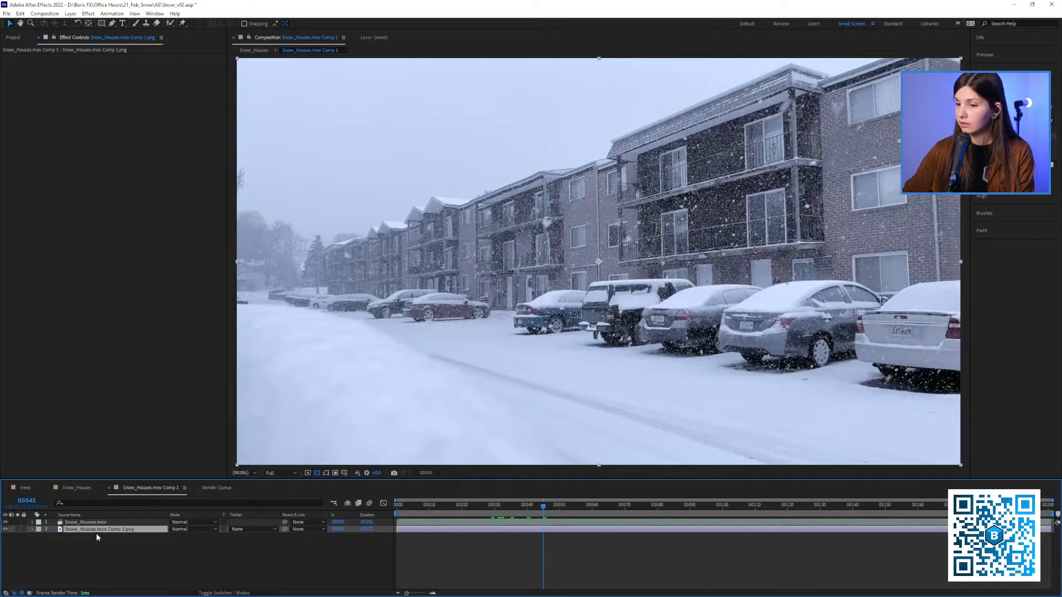
pyautogui.hotkey('ctrl', 'd')
pyautogui.keyDown('shift'); pyautogui.click(80, 524); pyautogui.keyUp('shift')
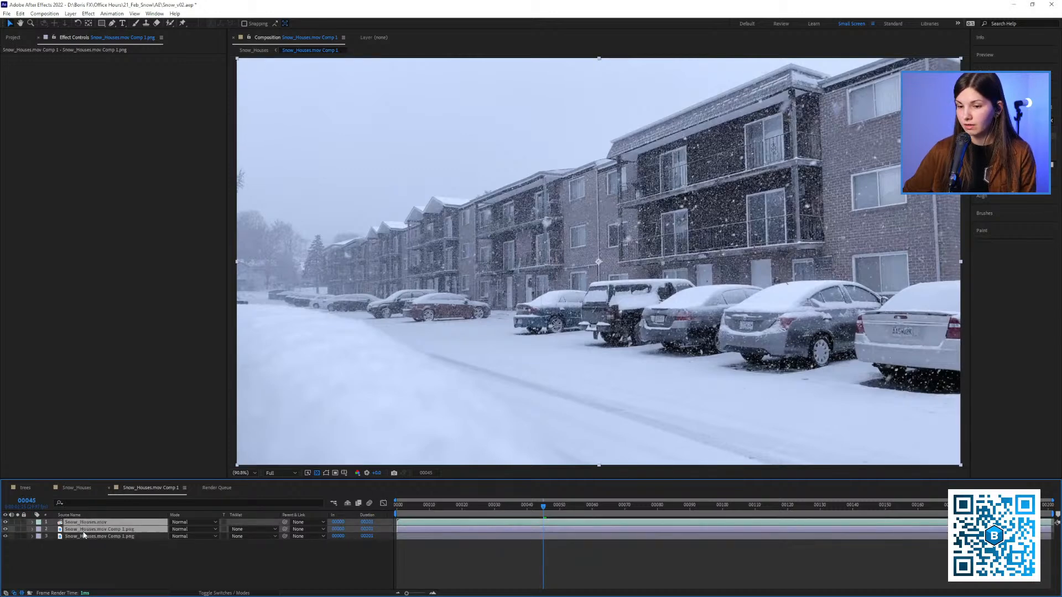
pyautogui.rightClick(83, 534)
pyautogui.click(110, 479)
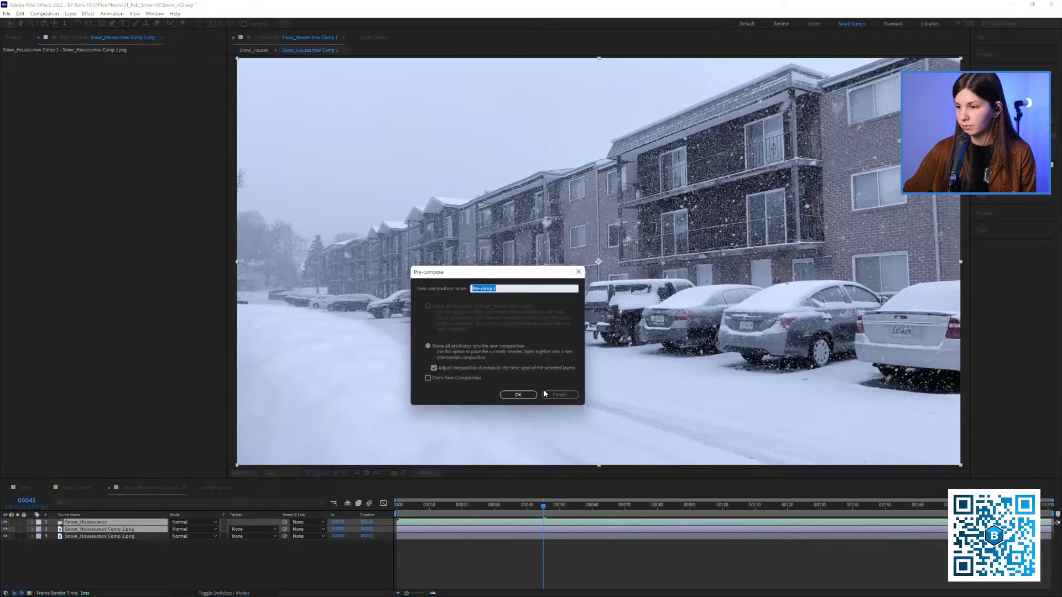
pyautogui.click(526, 398)
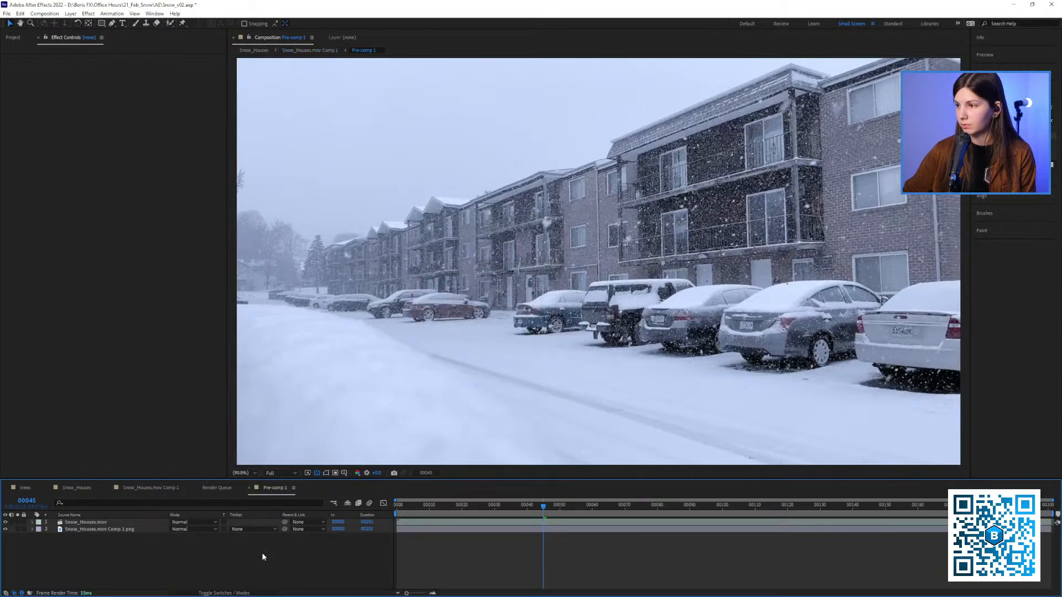
# Set the Snow_Houses.mov layer's blending mode to Difference and preview the extracted snow from frame 19
pyautogui.click(183, 525)
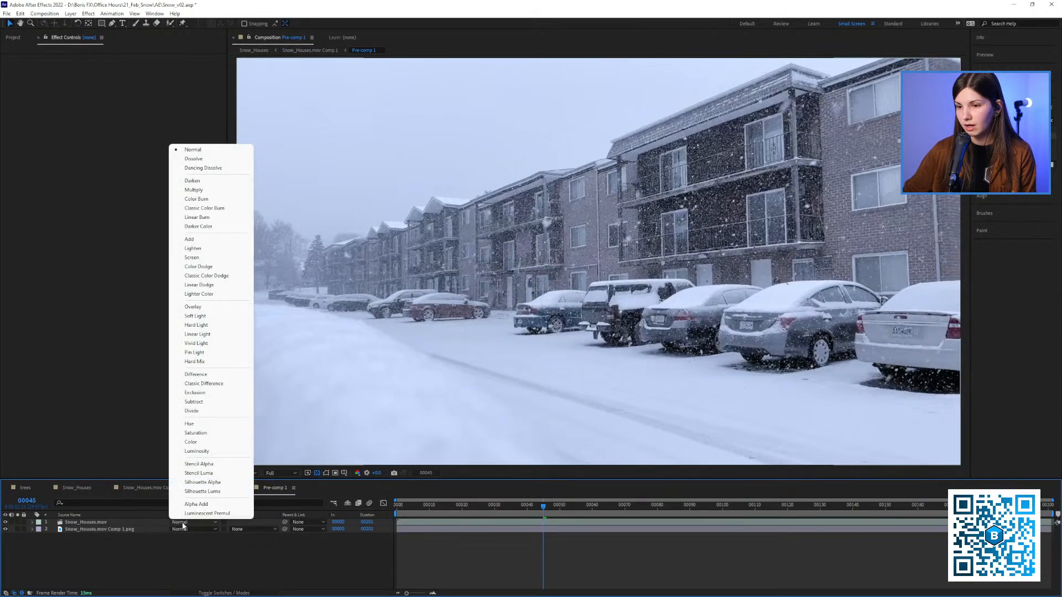
pyautogui.click(206, 374)
pyautogui.moveTo(530, 519); pyautogui.dragTo(459, 522)
pyautogui.press('space')
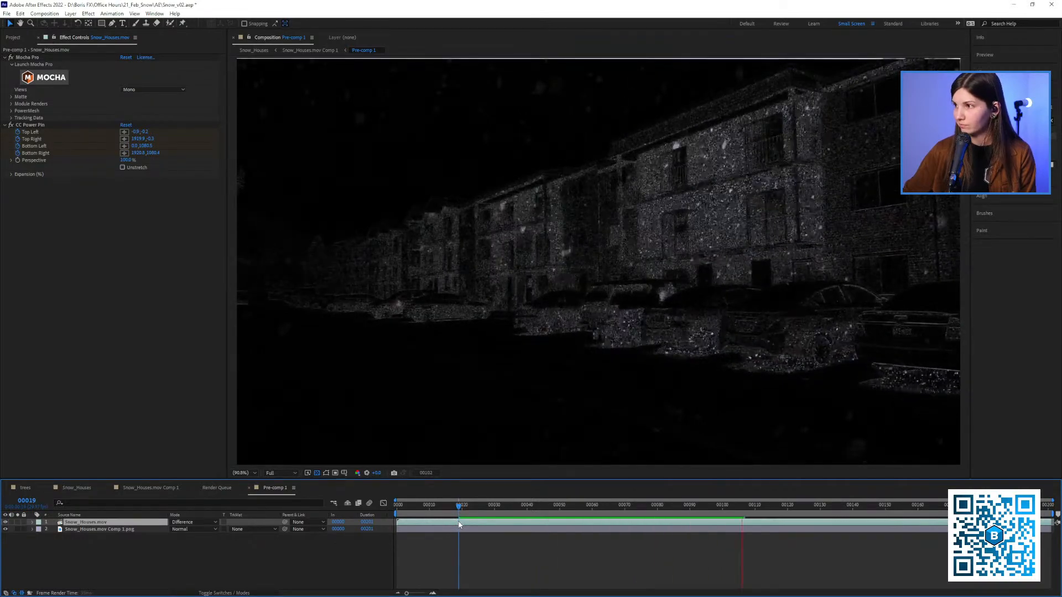
pyautogui.press('space')
pyautogui.scroll(-1, 627, 305)
pyautogui.scroll(2, 626, 301)
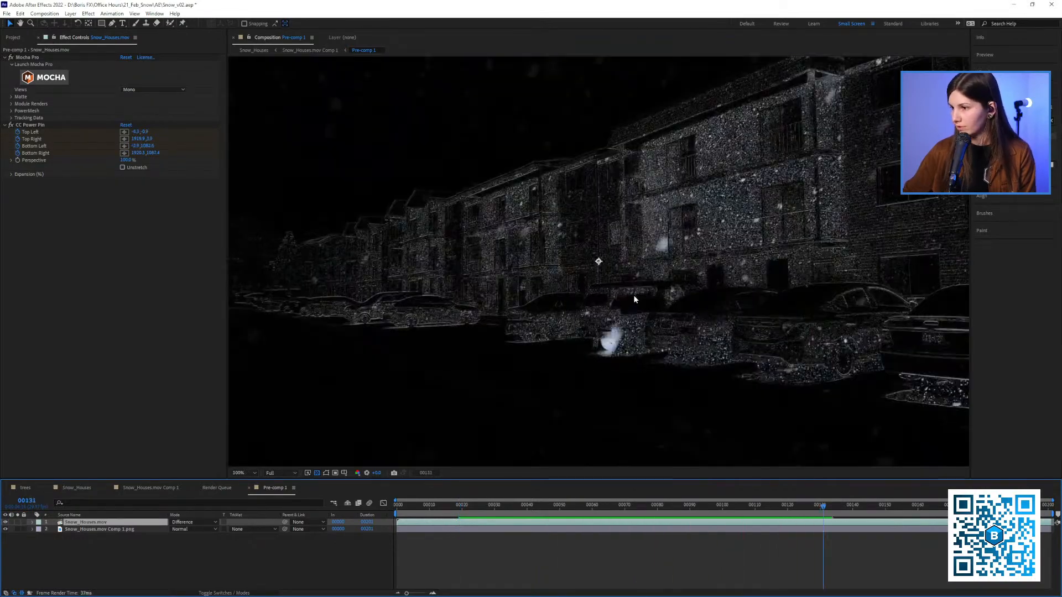
pyautogui.press('space')
pyautogui.press('space')
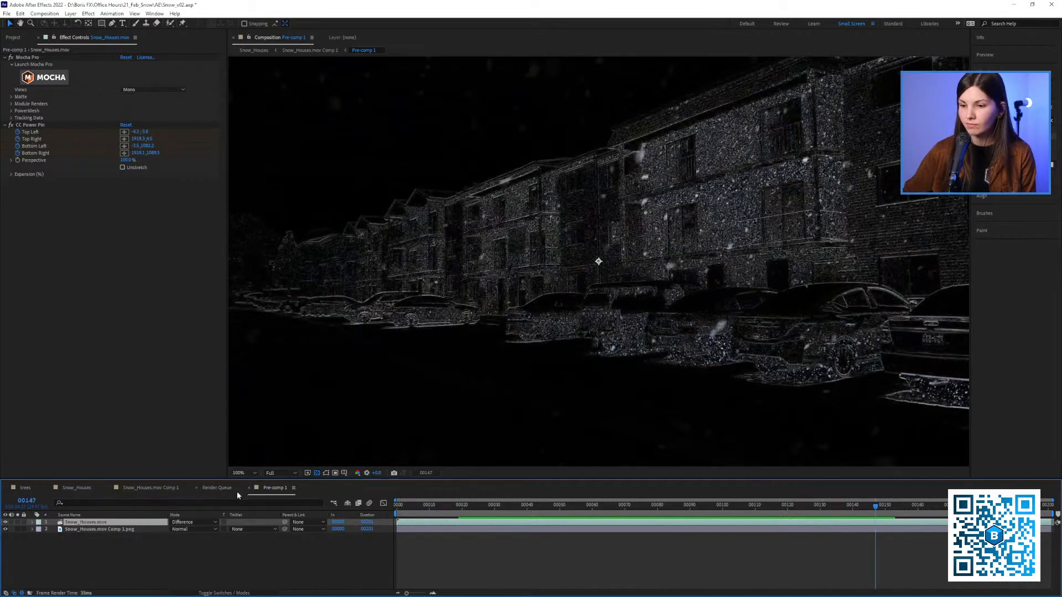
# Close the Render Queue and Pre-comp 1, and go to frame 26 in the Snow_Houses.mov Comp 1 composition
pyautogui.click(197, 487)
pyautogui.click(197, 487)
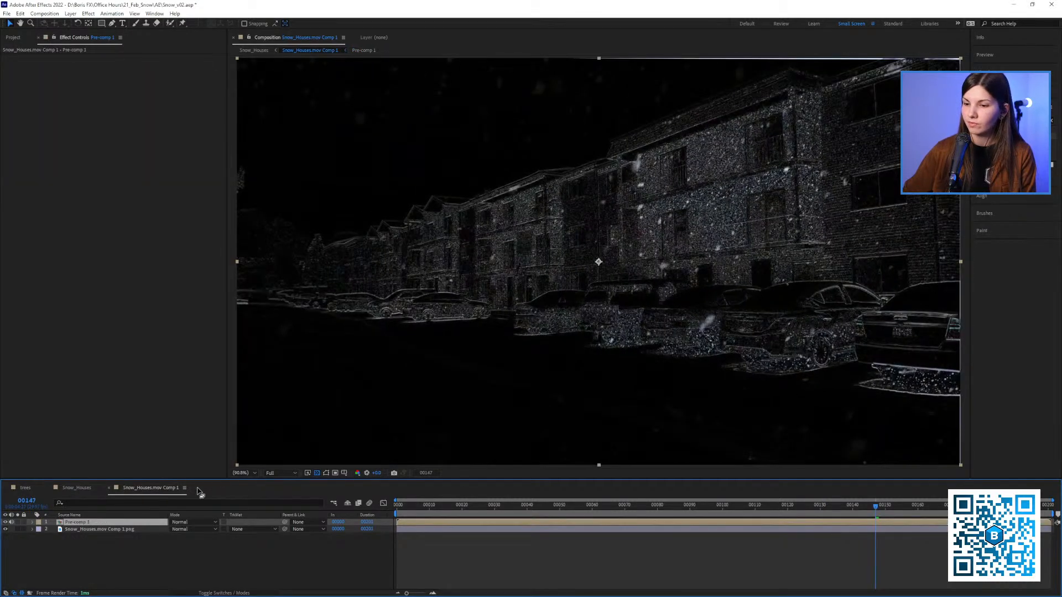
pyautogui.moveTo(489, 507)
pyautogui.mouseDown()
pyautogui.moveTo(581, 502)
pyautogui.moveTo(467, 517)
pyautogui.moveTo(482, 519)
pyautogui.mouseUp()
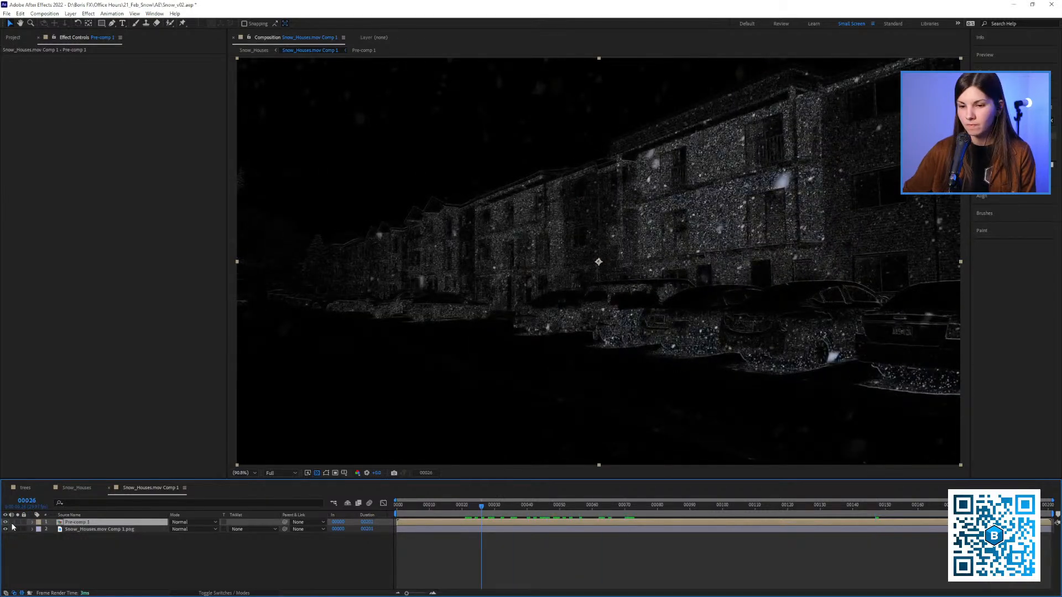
# Preview the difference result and rename the Pre-comp 1 layer to "snow only"
pyautogui.press('space')
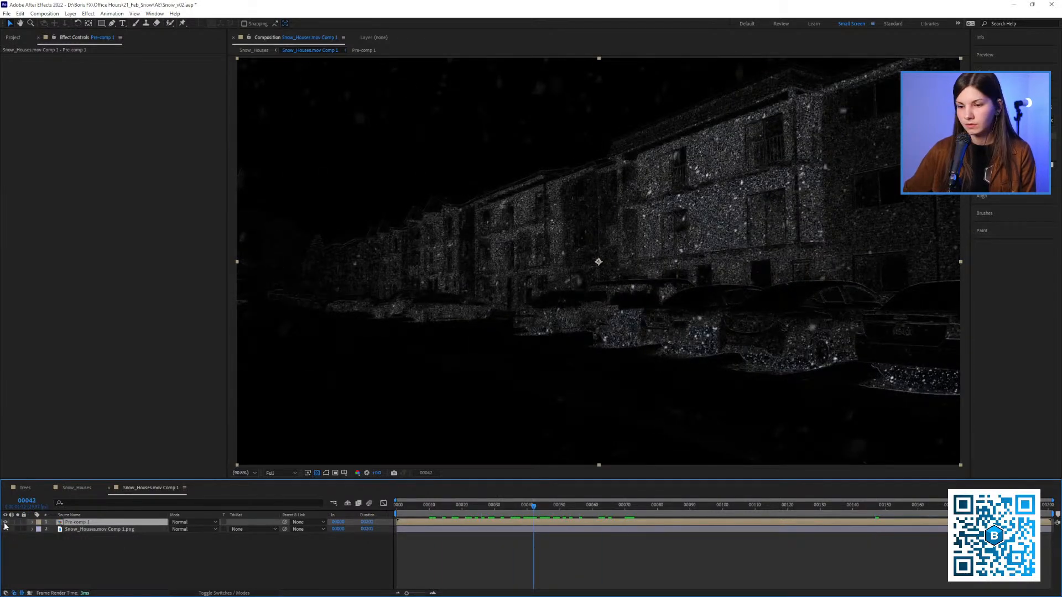
pyautogui.click(7, 524)
pyautogui.click(6, 524)
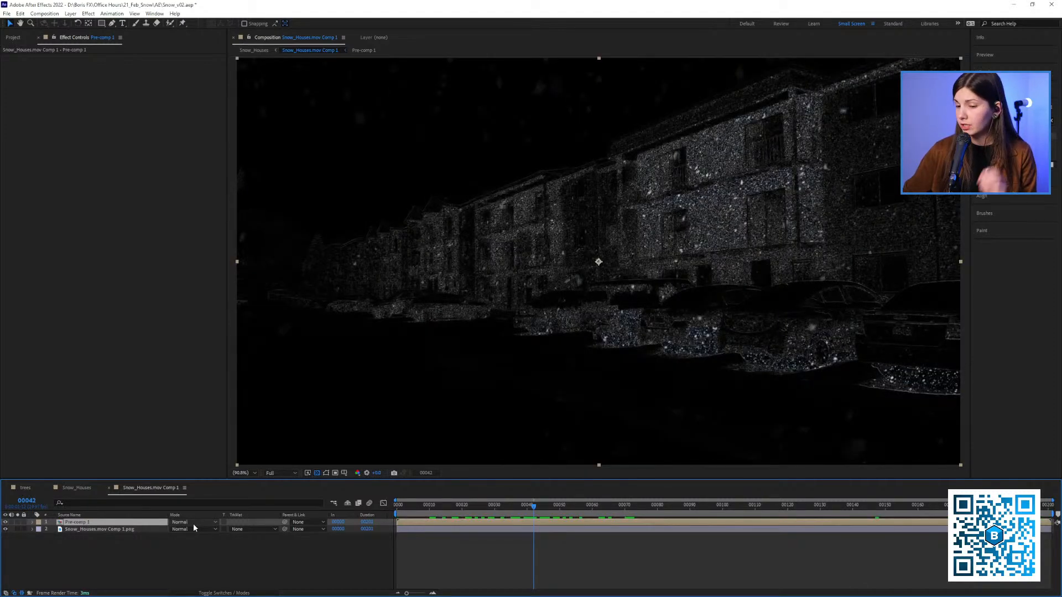
pyautogui.click(107, 538)
pyautogui.click(103, 522)
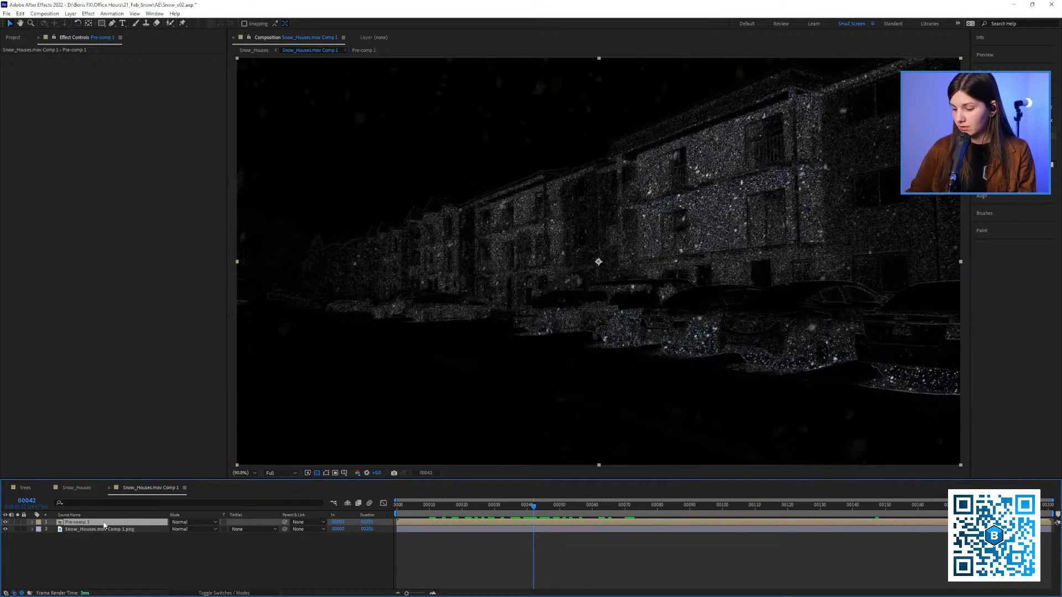
pyautogui.press('Return')
pyautogui.write('snow only')
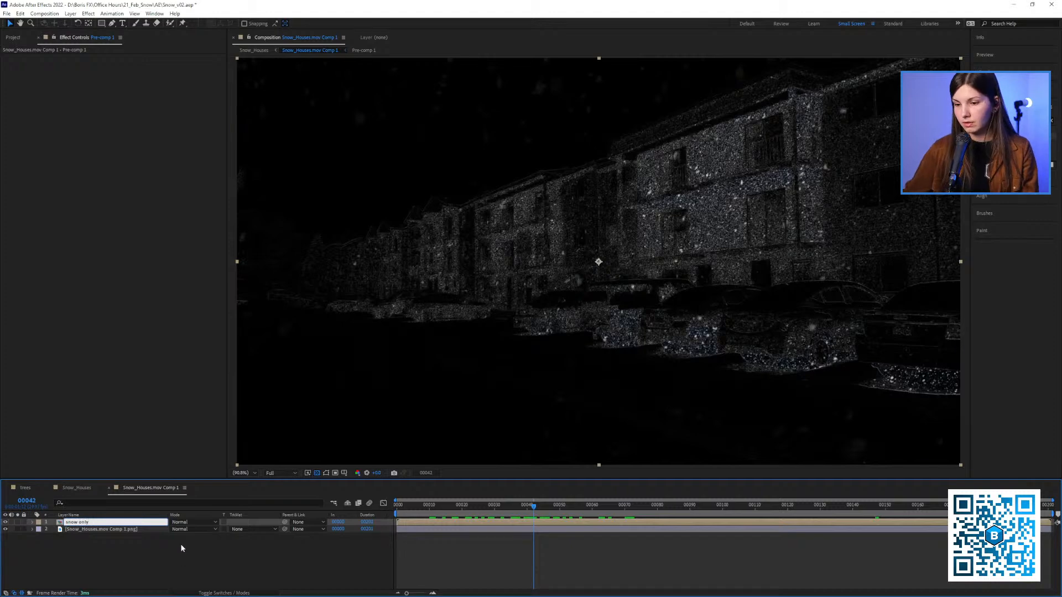
pyautogui.press('Return')
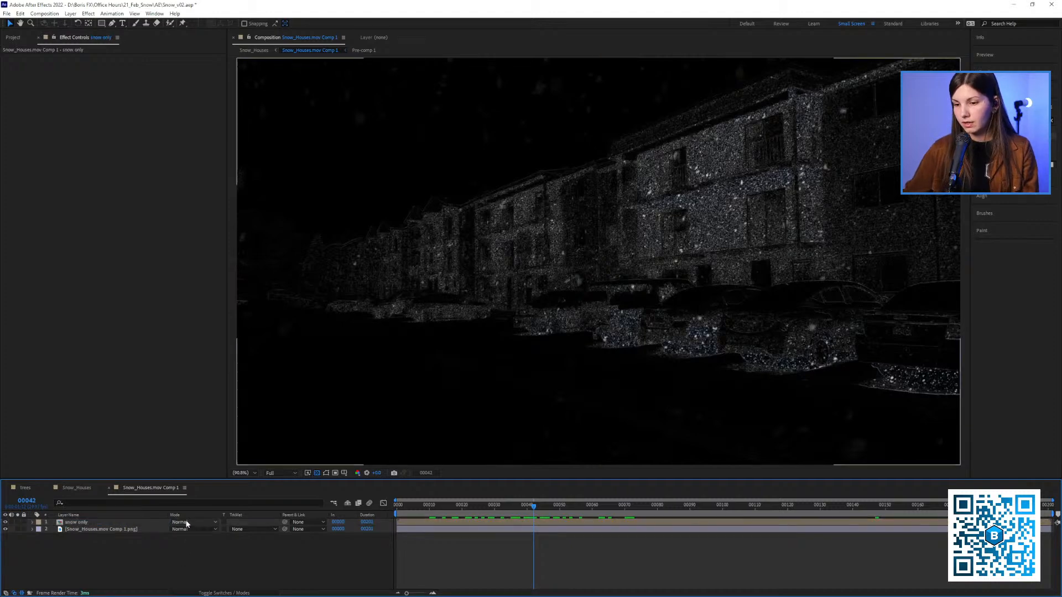
# Set the snow only layer's blending mode to Screen and scrub the composite to frame 23
pyautogui.click(192, 529)
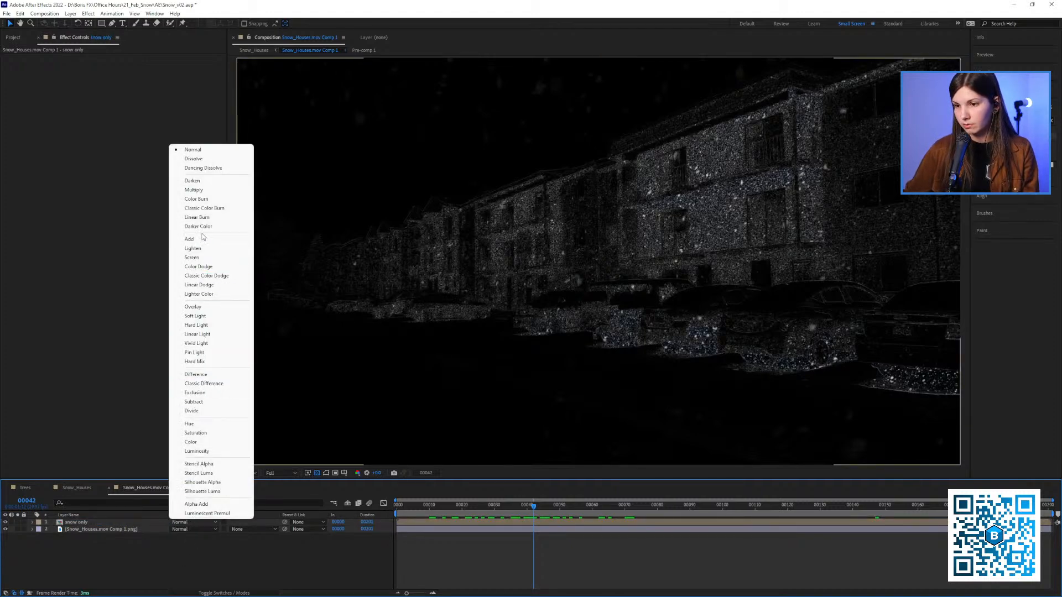
pyautogui.click(203, 258)
pyautogui.moveTo(480, 507)
pyautogui.mouseDown()
pyautogui.moveTo(446, 521)
pyautogui.moveTo(474, 523)
pyautogui.mouseUp()
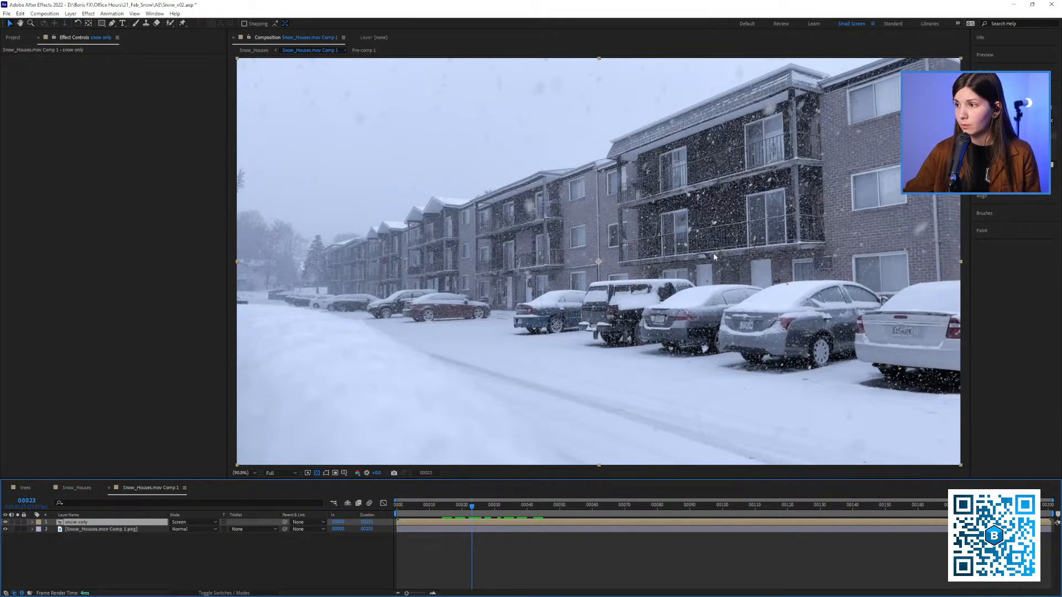
# Examine the thumbnails of the project's img folder footage to choose a banner image
pyautogui.click(19, 37)
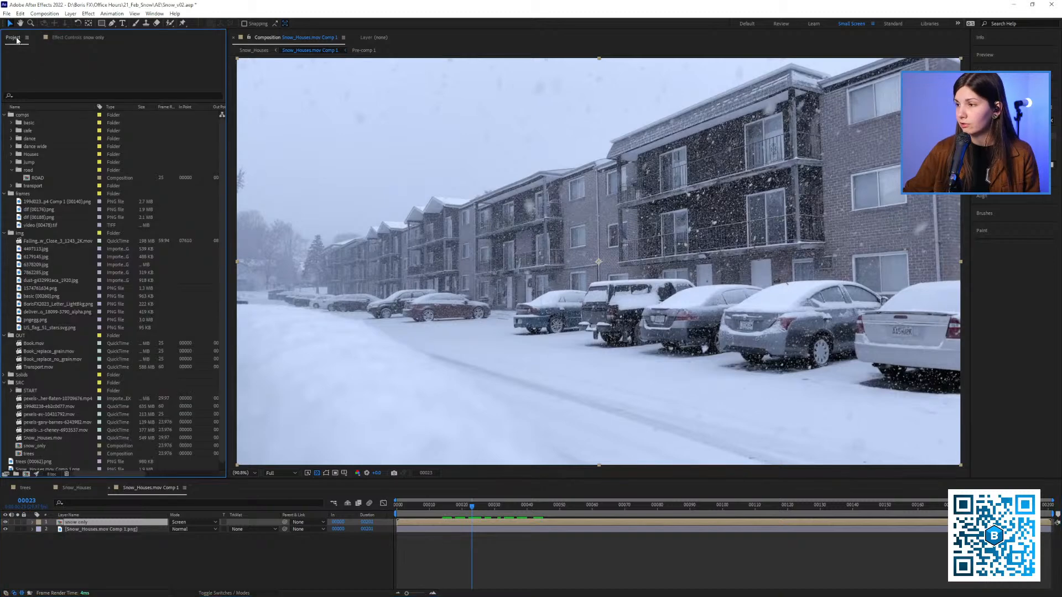
pyautogui.click(55, 304)
pyautogui.click(38, 288)
pyautogui.click(37, 280)
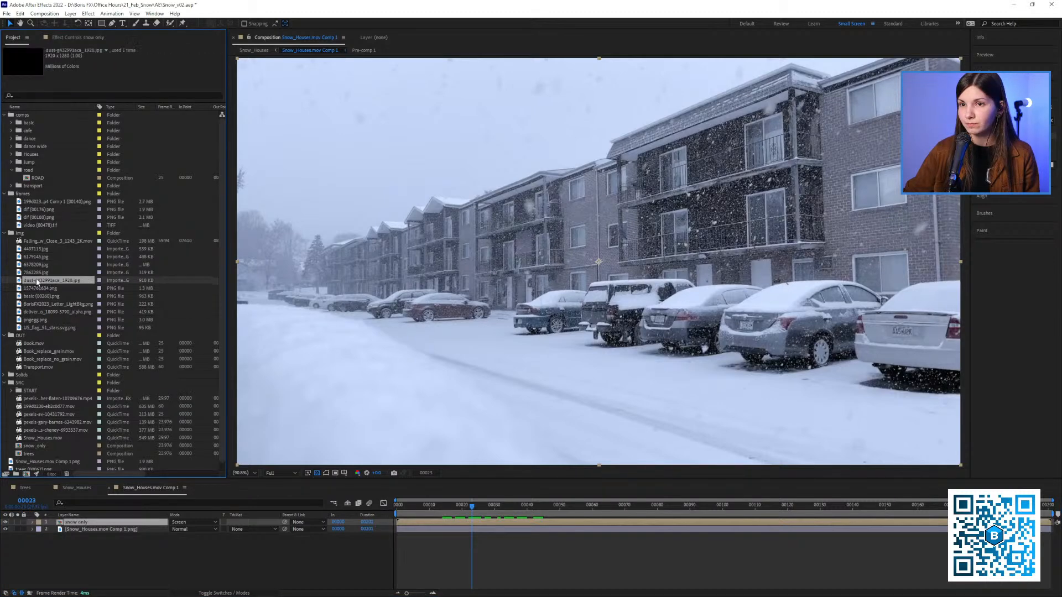
pyautogui.click(35, 273)
pyautogui.click(32, 264)
pyautogui.click(35, 257)
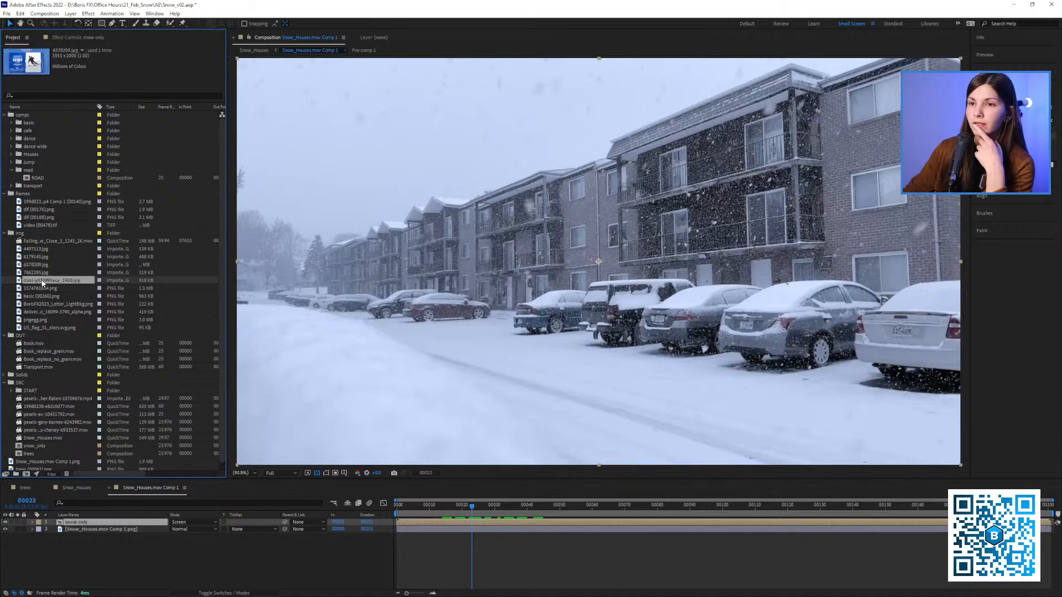
pyautogui.click(38, 249)
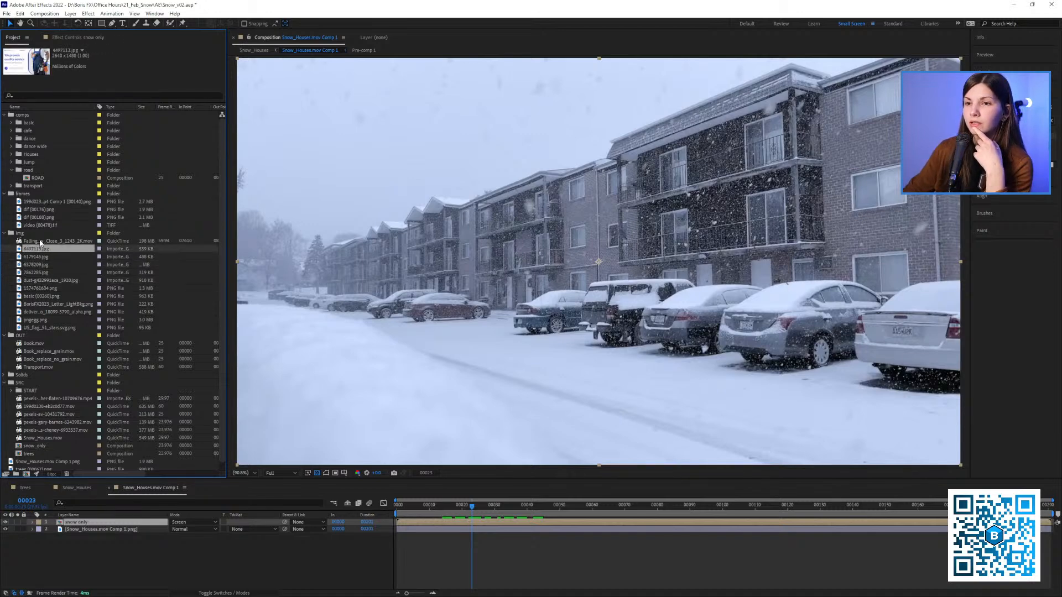
pyautogui.click(40, 241)
pyautogui.click(37, 264)
pyautogui.click(38, 273)
pyautogui.click(45, 280)
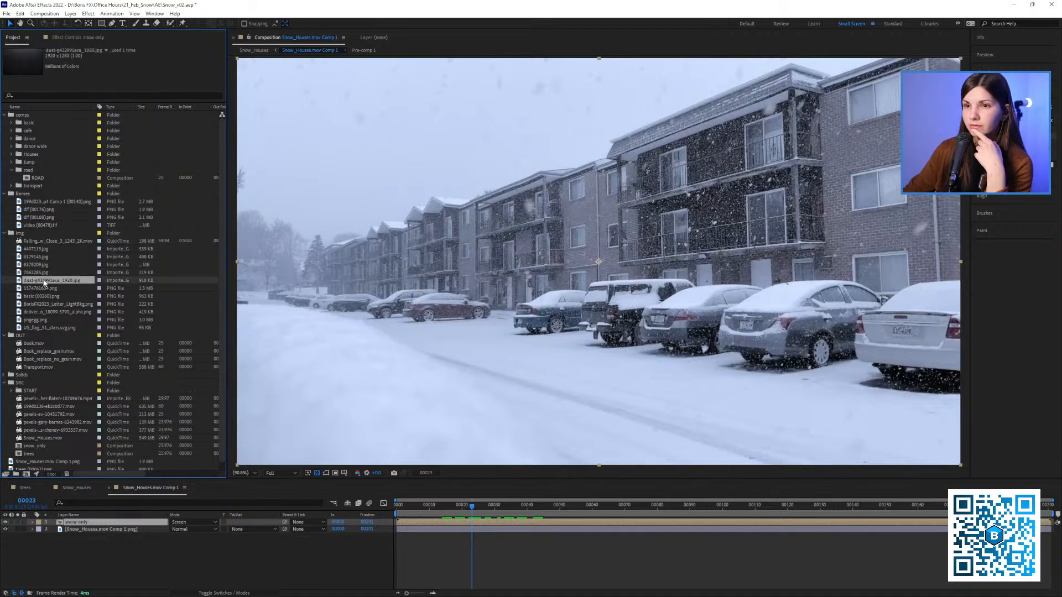
pyautogui.click(46, 288)
pyautogui.click(48, 295)
pyautogui.click(50, 304)
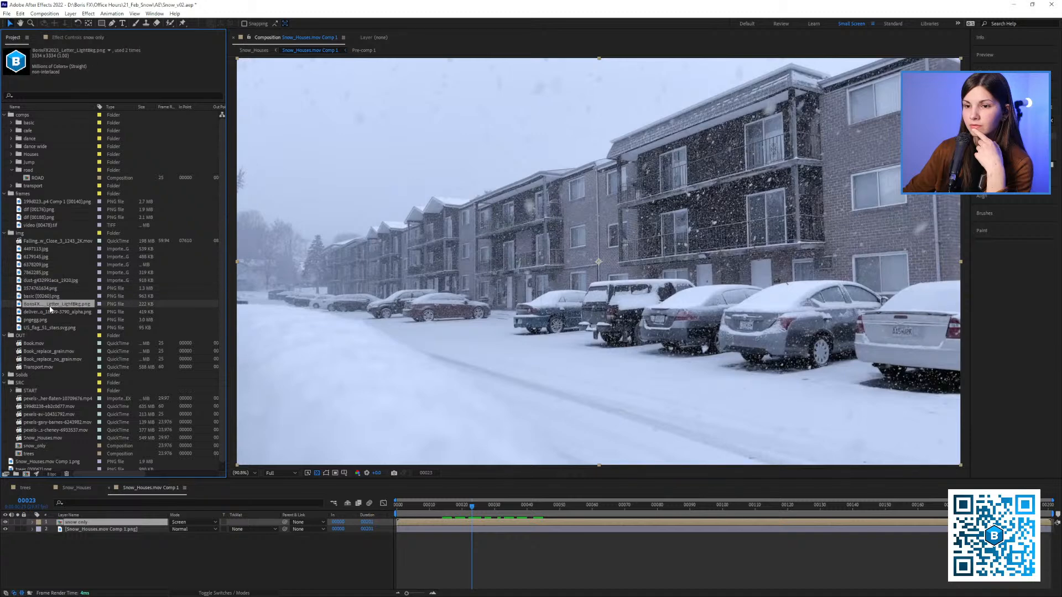
pyautogui.click(50, 312)
pyautogui.click(50, 320)
pyautogui.click(50, 327)
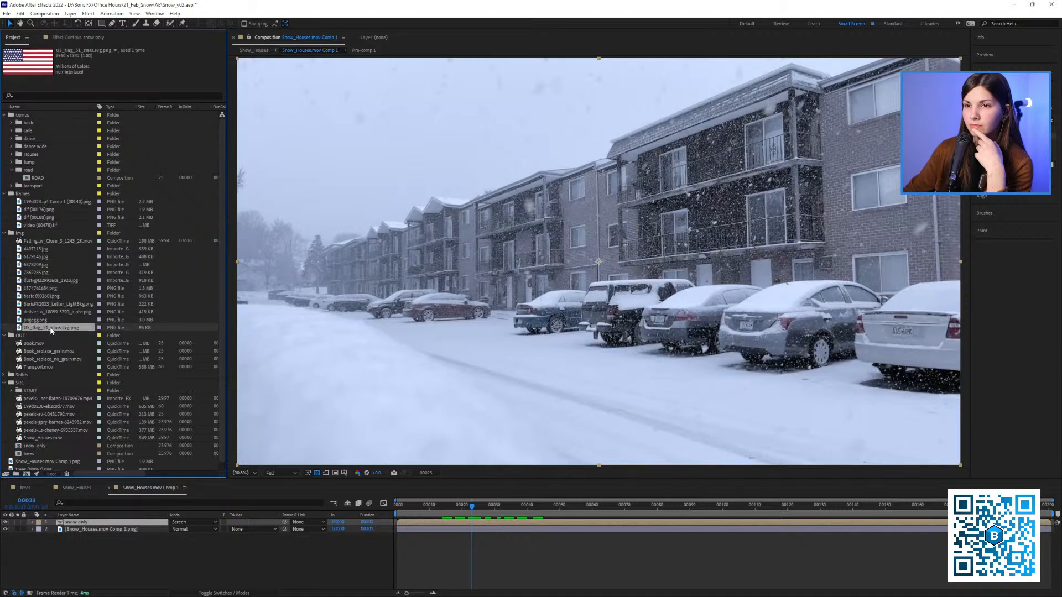
pyautogui.click(48, 313)
pyautogui.click(45, 297)
pyautogui.click(42, 289)
pyautogui.click(42, 273)
# Add 6378209.jpg to the composition, scale it to 5%, and position it on the wall between the upper balcony windows
pyautogui.click(41, 264)
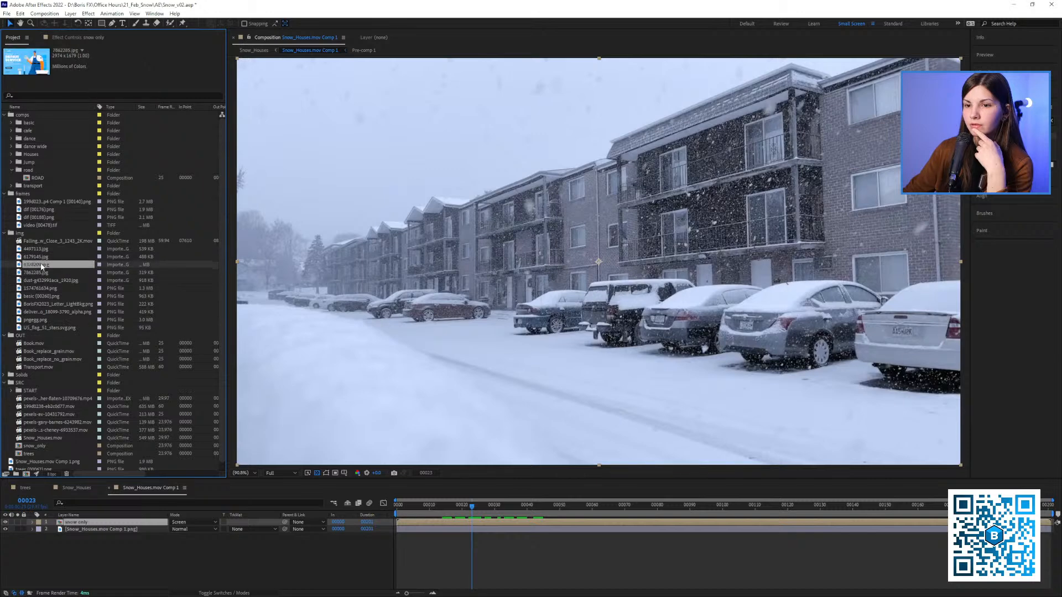
pyautogui.moveTo(42, 266); pyautogui.dragTo(681, 188)
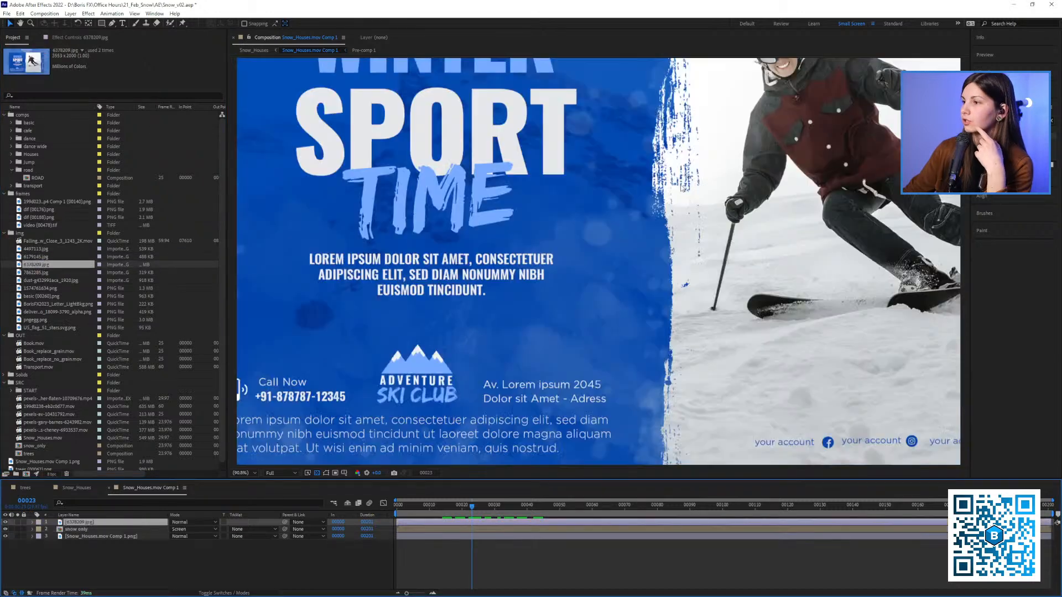
pyautogui.press('s')
pyautogui.moveTo(180, 529); pyautogui.dragTo(144, 530)
pyautogui.moveTo(657, 177); pyautogui.dragTo(581, 253)
pyautogui.scroll(1, 470, 216)
pyautogui.scroll(1, 511, 222)
pyautogui.moveTo(183, 529); pyautogui.dragTo(180, 529)
pyautogui.moveTo(526, 218); pyautogui.dragTo(574, 182)
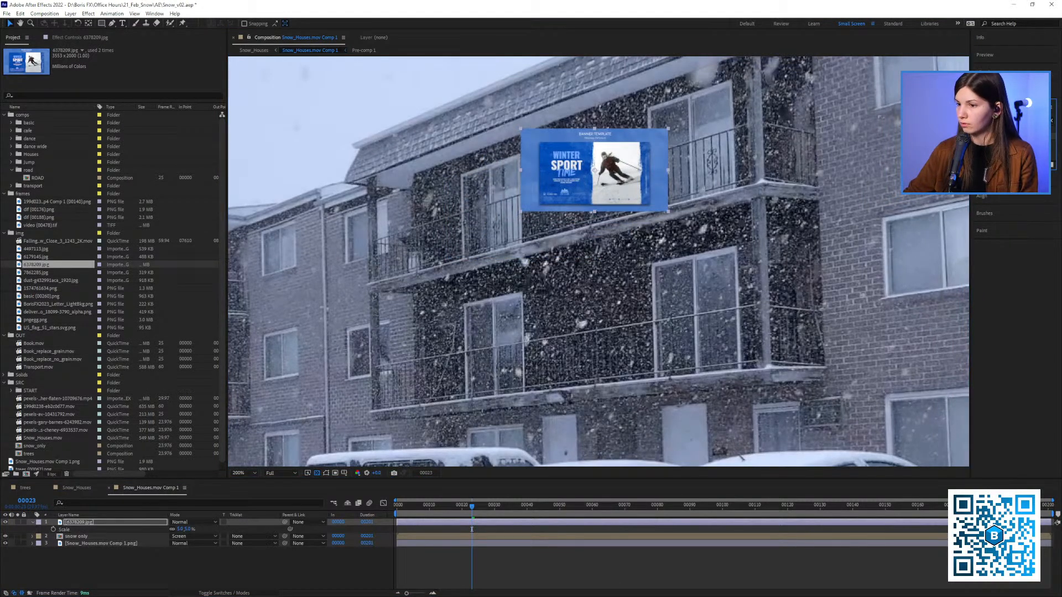
# Apply the Corner Pin effect to the 6378209.jpg layer and select the effect for editing its corners
pyautogui.write('corner')
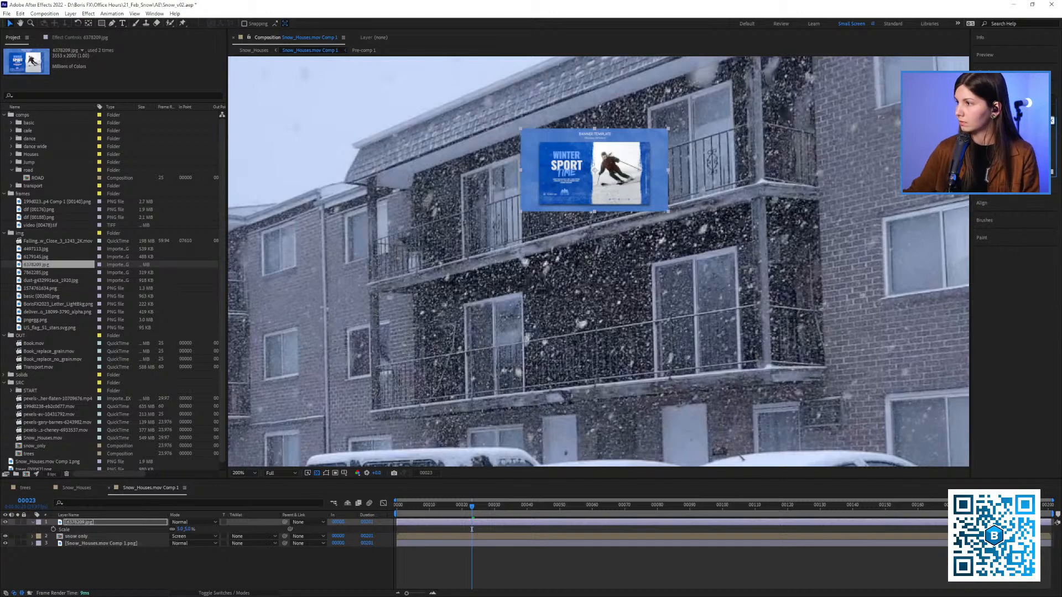
pyautogui.moveTo(999, 149); pyautogui.dragTo(562, 162)
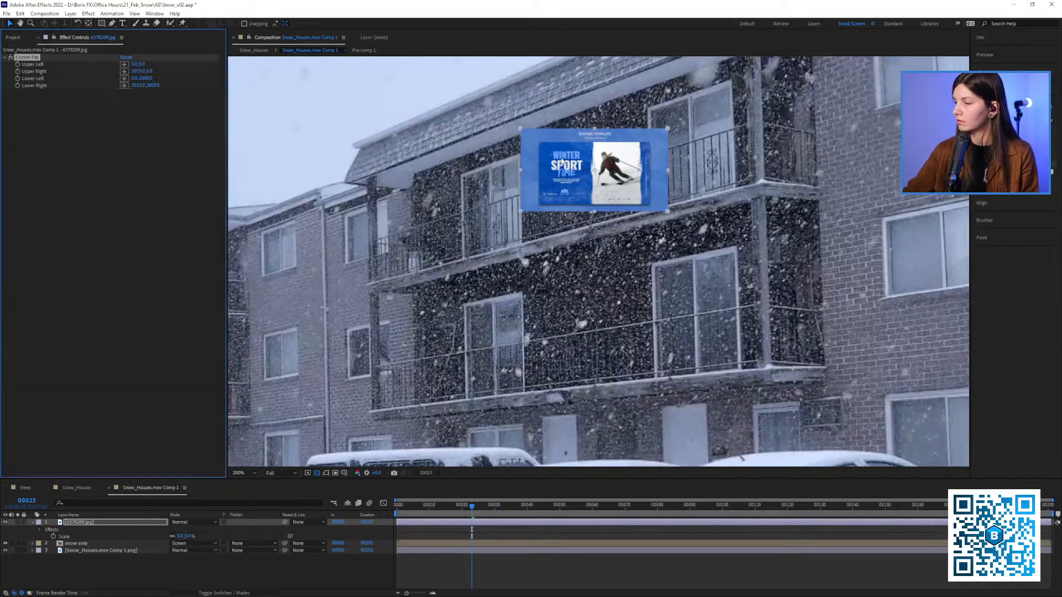
pyautogui.click(523, 131)
pyautogui.click(85, 522)
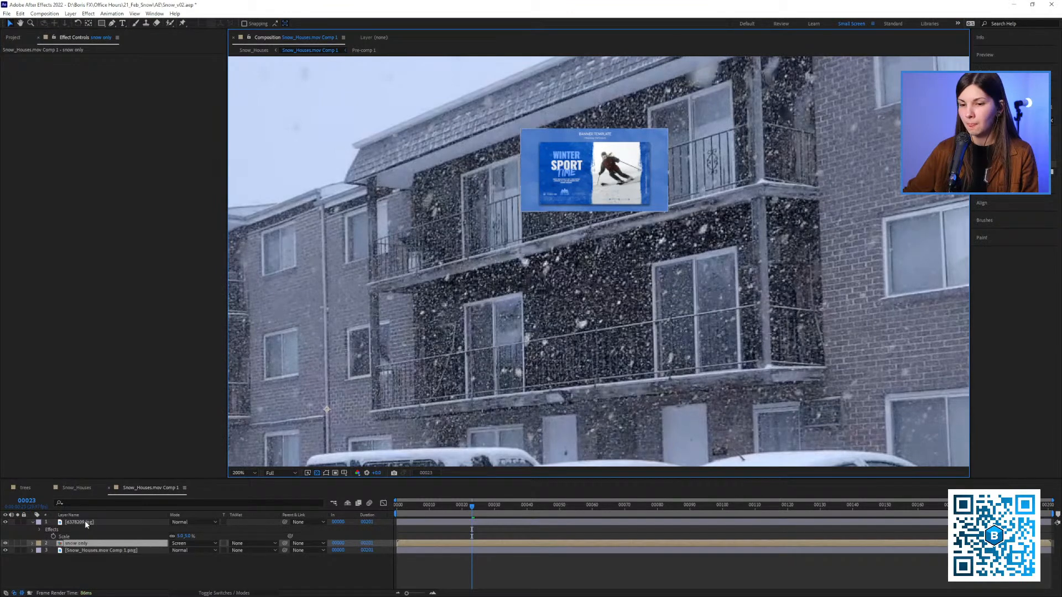
pyautogui.click(42, 57)
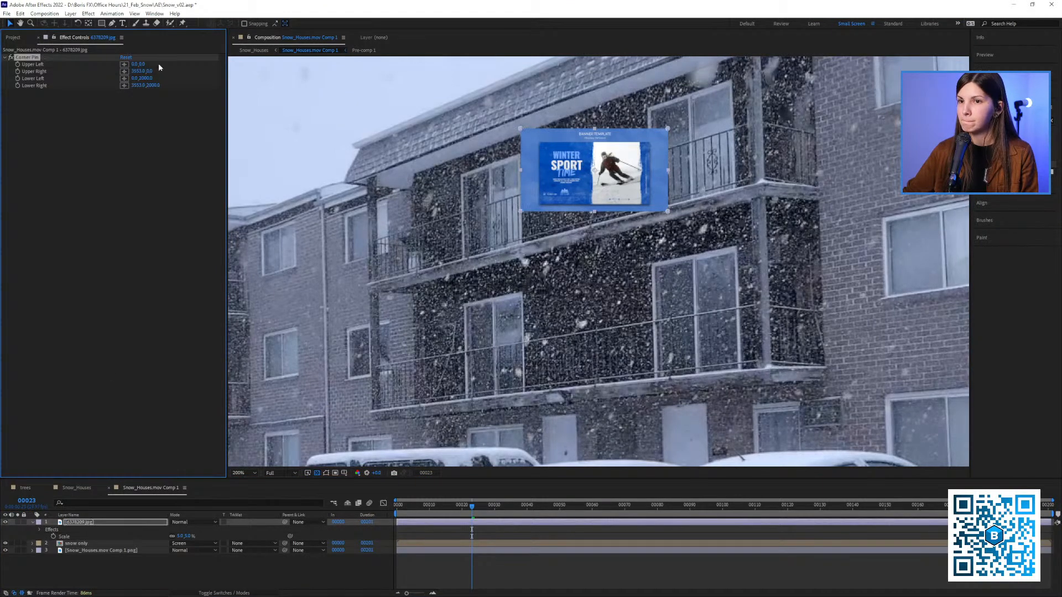
# Reposition the banner's four Corner Pin points to match the perspective of the building's upper wall
pyautogui.moveTo(520, 131); pyautogui.dragTo(530, 150)
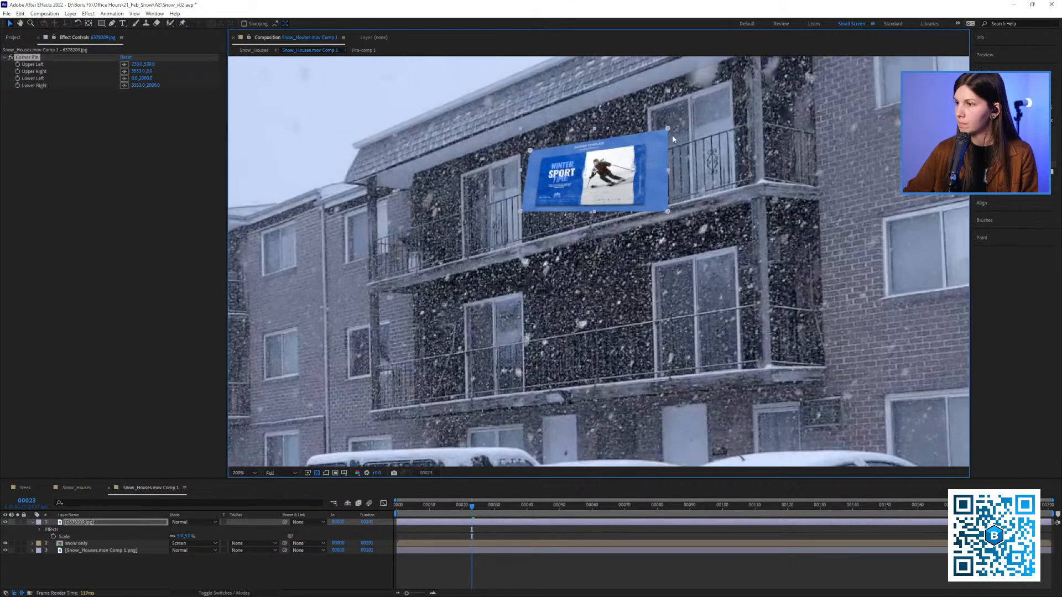
pyautogui.moveTo(657, 124); pyautogui.dragTo(638, 115)
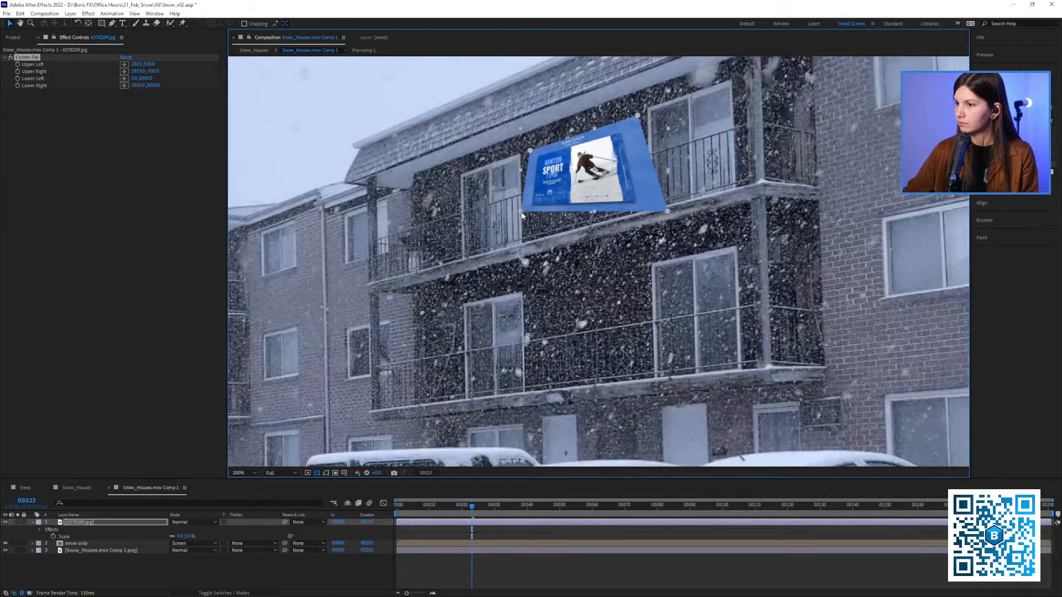
pyautogui.moveTo(522, 212); pyautogui.dragTo(535, 211)
pyautogui.moveTo(667, 212); pyautogui.dragTo(639, 198)
pyautogui.moveTo(536, 213); pyautogui.dragTo(533, 212)
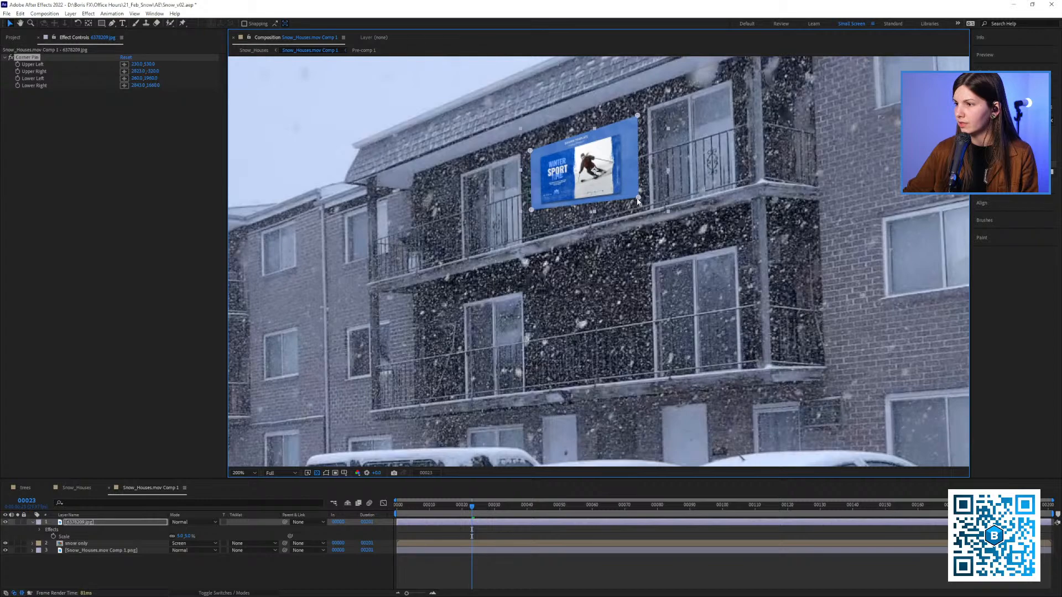
pyautogui.moveTo(638, 202); pyautogui.dragTo(639, 190)
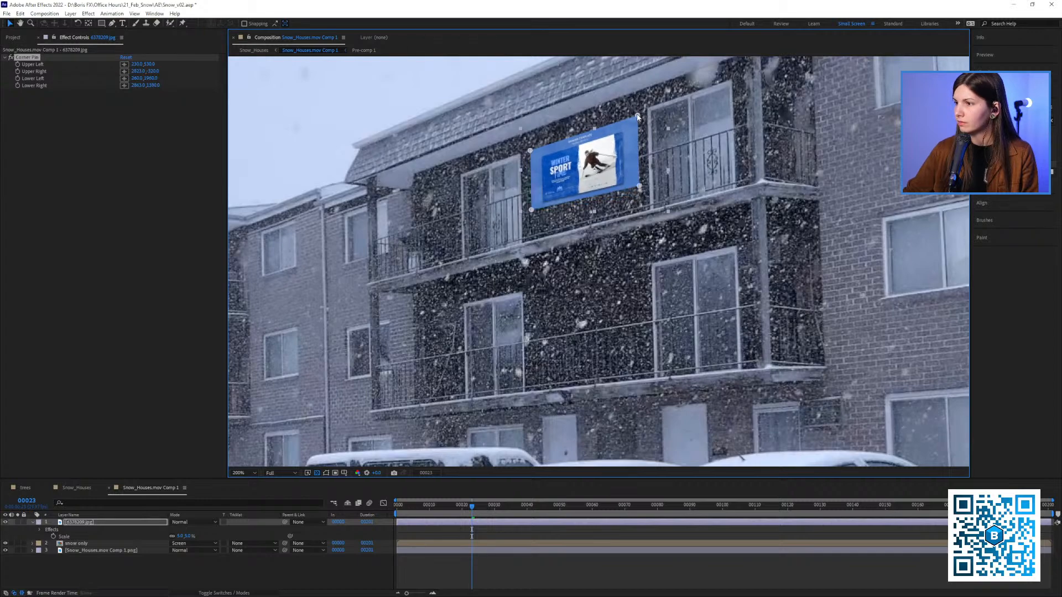
pyautogui.moveTo(638, 116); pyautogui.dragTo(635, 115)
pyautogui.moveTo(639, 187); pyautogui.dragTo(641, 184)
pyautogui.scroll(-1, 619, 190)
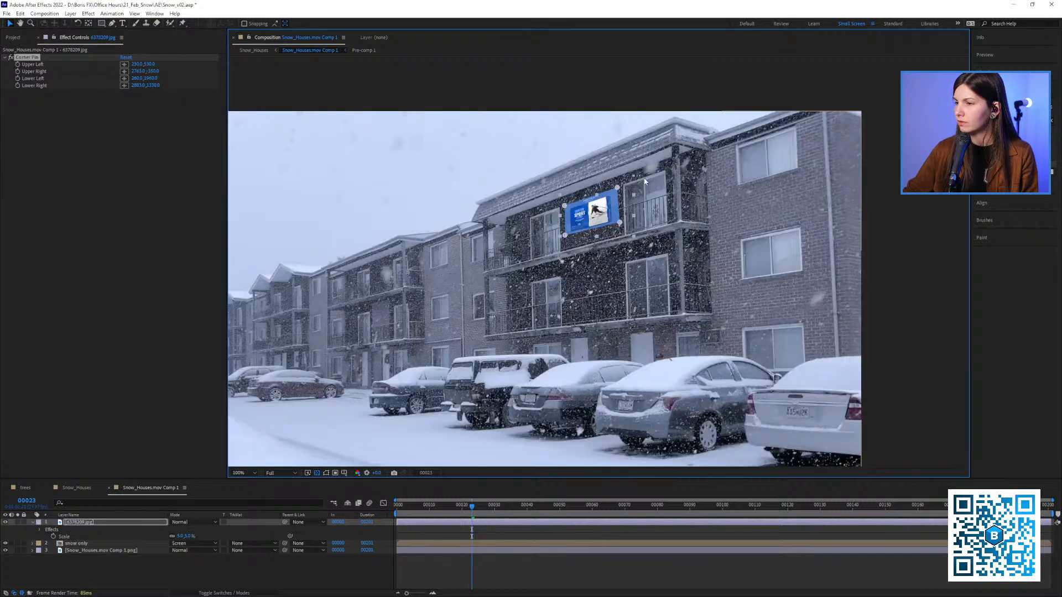
pyautogui.scroll(1, 525, 190)
pyautogui.moveTo(576, 194)
pyautogui.mouseDown()
pyautogui.moveTo(525, 190)
pyautogui.moveTo(558, 196)
pyautogui.moveTo(568, 186)
pyautogui.mouseUp()
# Move the 6378209.jpg layer beneath the snow only layer and preview the snow over the banner from frame 4
pyautogui.click(82, 573)
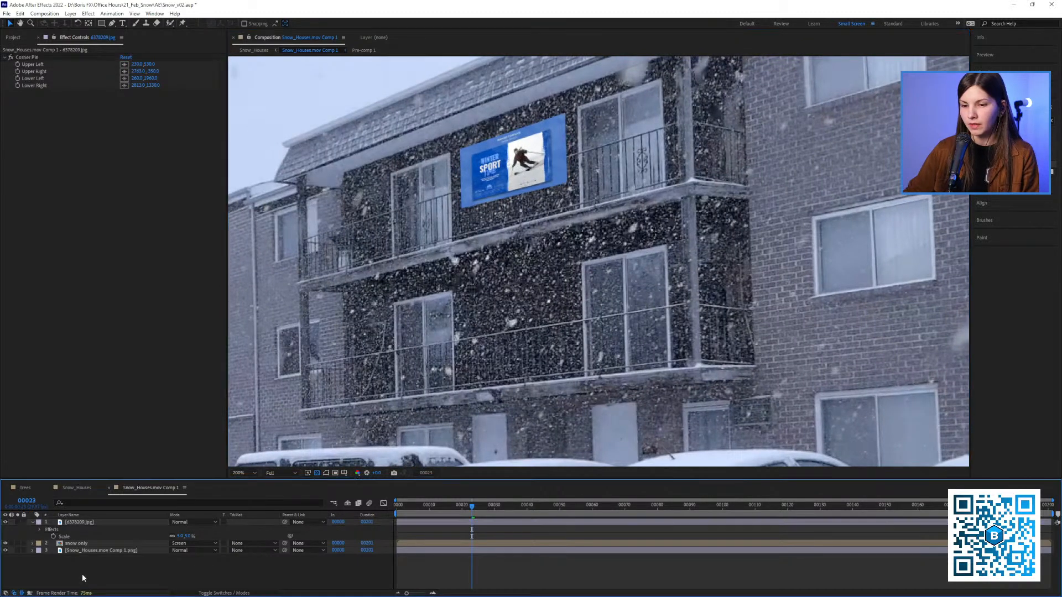
pyautogui.click(74, 523)
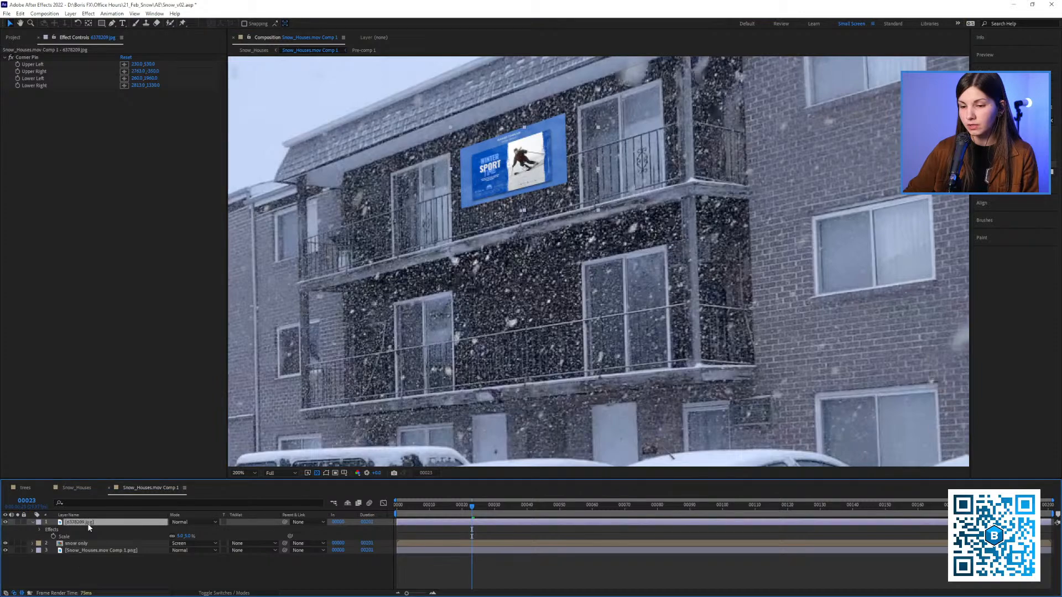
pyautogui.moveTo(89, 527); pyautogui.dragTo(88, 545)
pyautogui.scroll(-1, 561, 273)
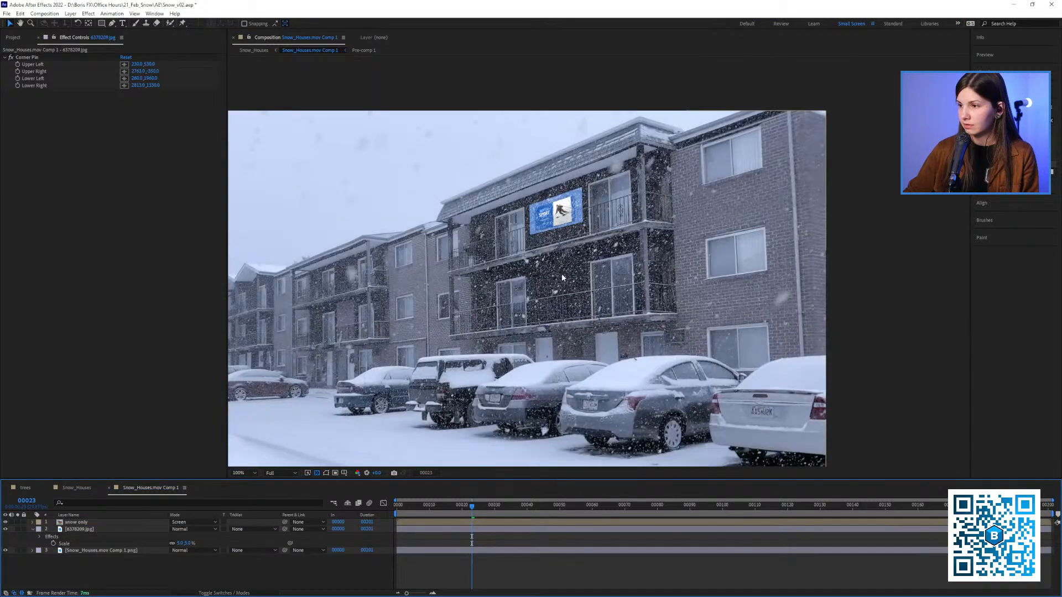
pyautogui.scroll(2, 482, 248)
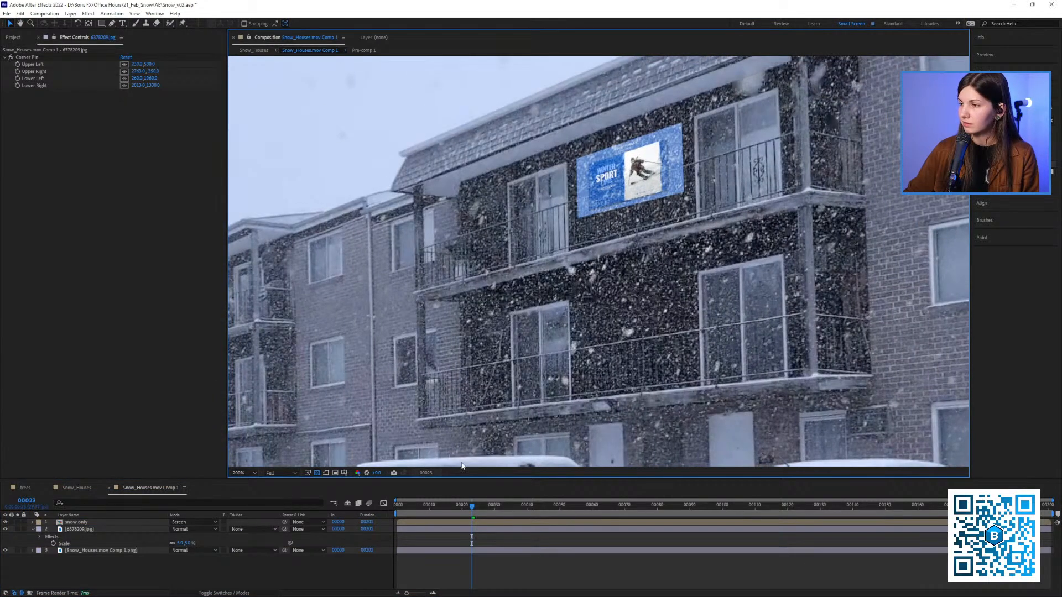
pyautogui.moveTo(449, 507); pyautogui.dragTo(412, 519)
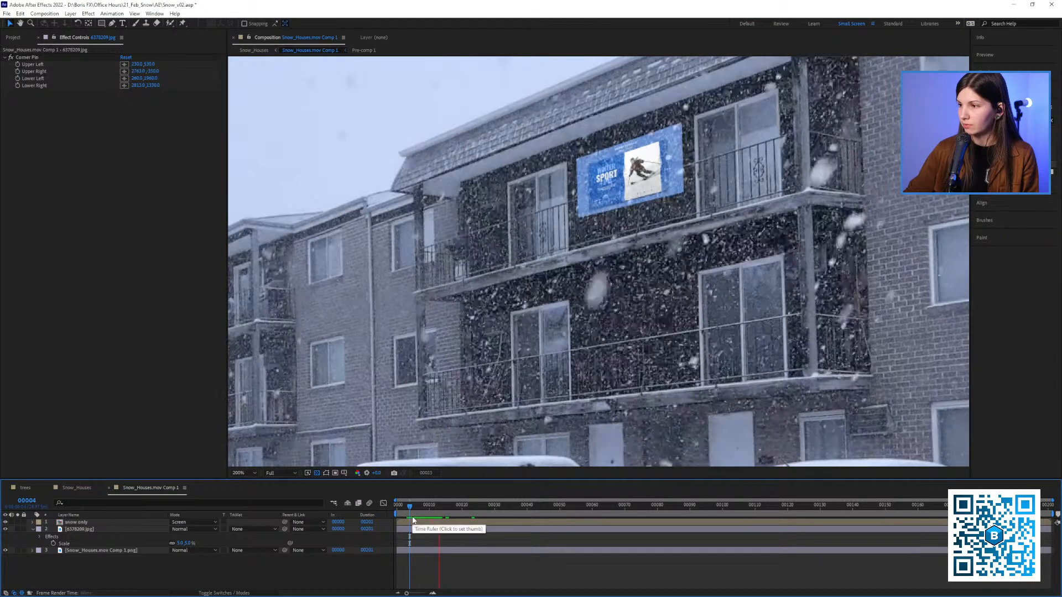
pyautogui.scroll(-2, 612, 274)
pyautogui.scroll(1, 611, 271)
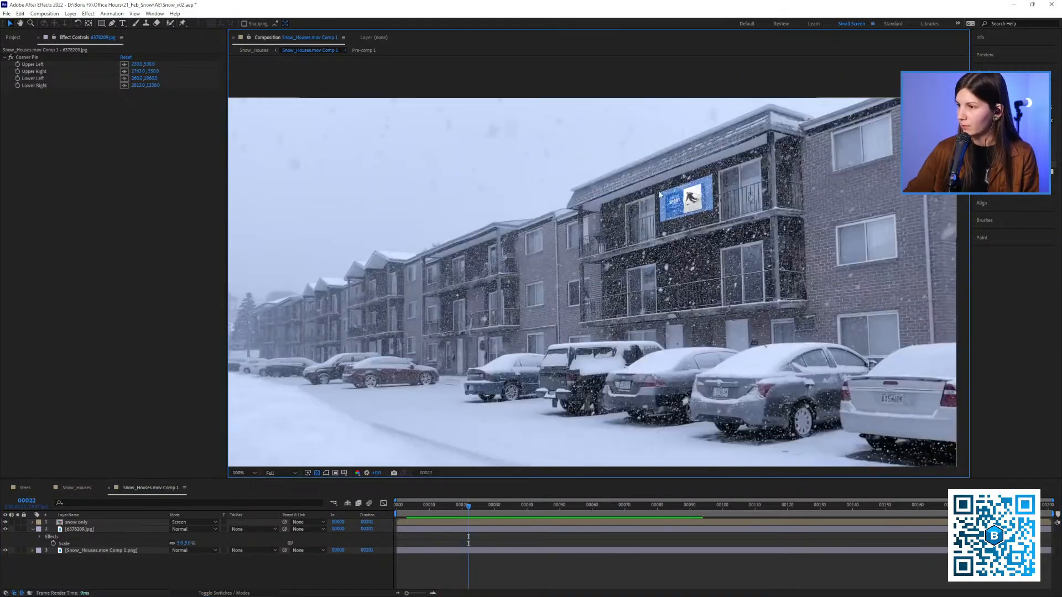
# Apply the Tint effect to the 6378209.jpg banner layer
pyautogui.scroll(4, 660, 193)
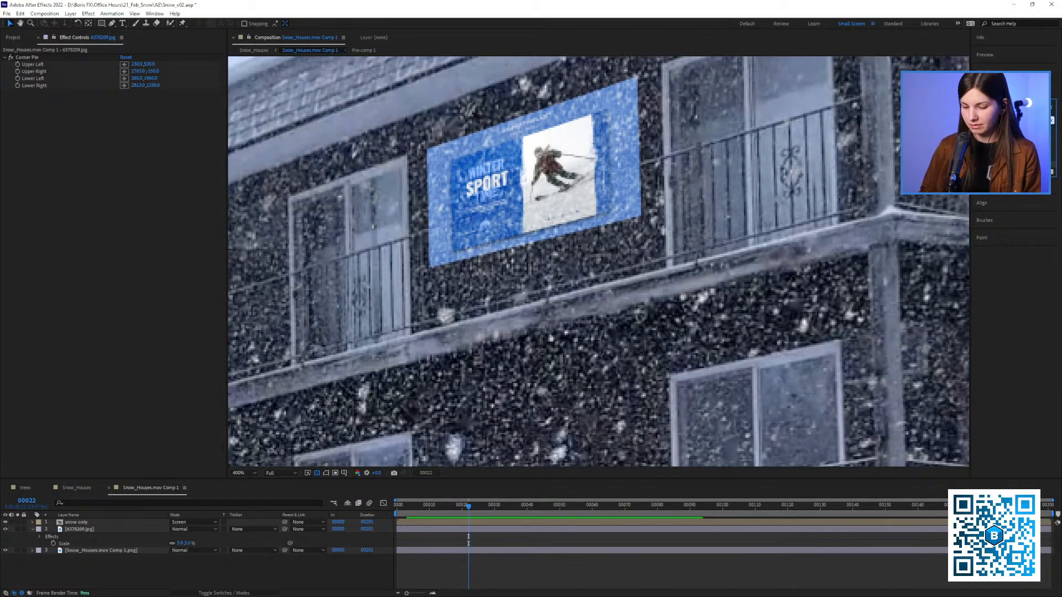
pyautogui.write('cur')
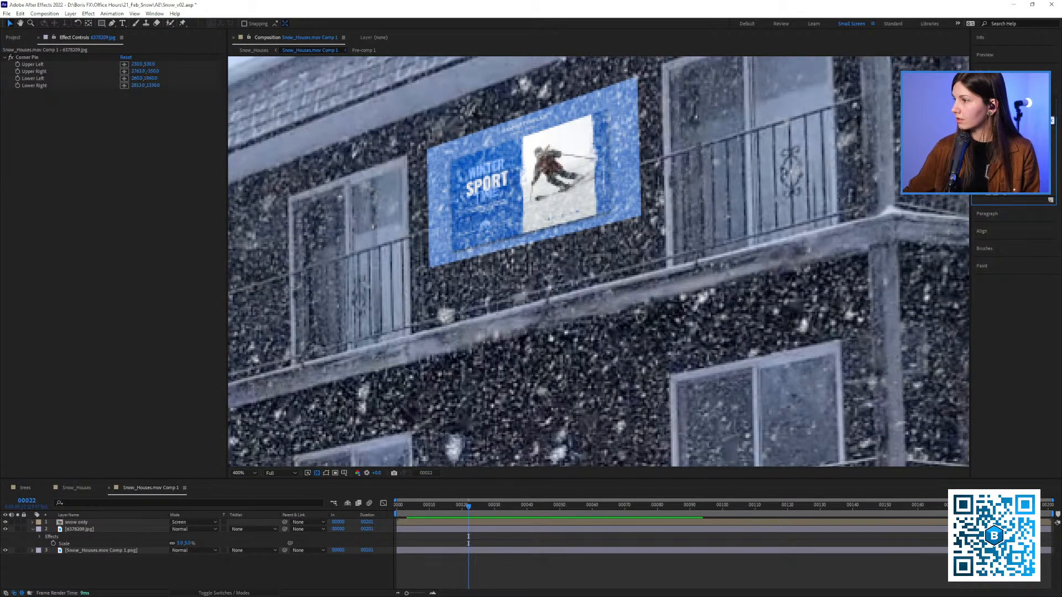
pyautogui.moveTo(995, 149); pyautogui.dragTo(104, 183)
pyautogui.press(',')
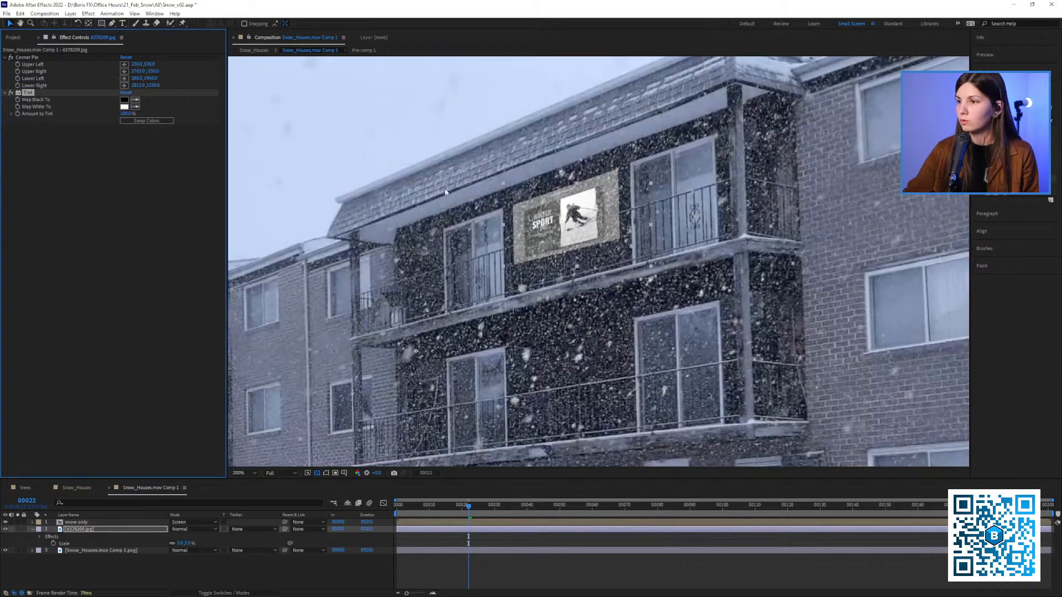
# Hide and reshow the 6378209.jpg banner layer to compare the scene with and without it
pyautogui.click(5, 529)
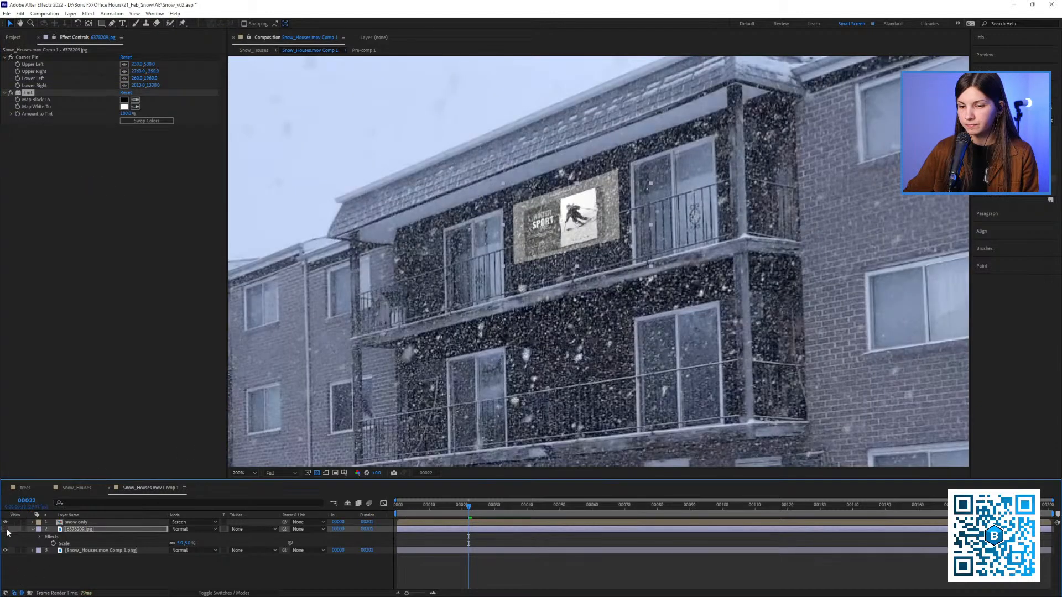
pyautogui.scroll(2, 305, 362)
pyautogui.scroll(-2, 305, 361)
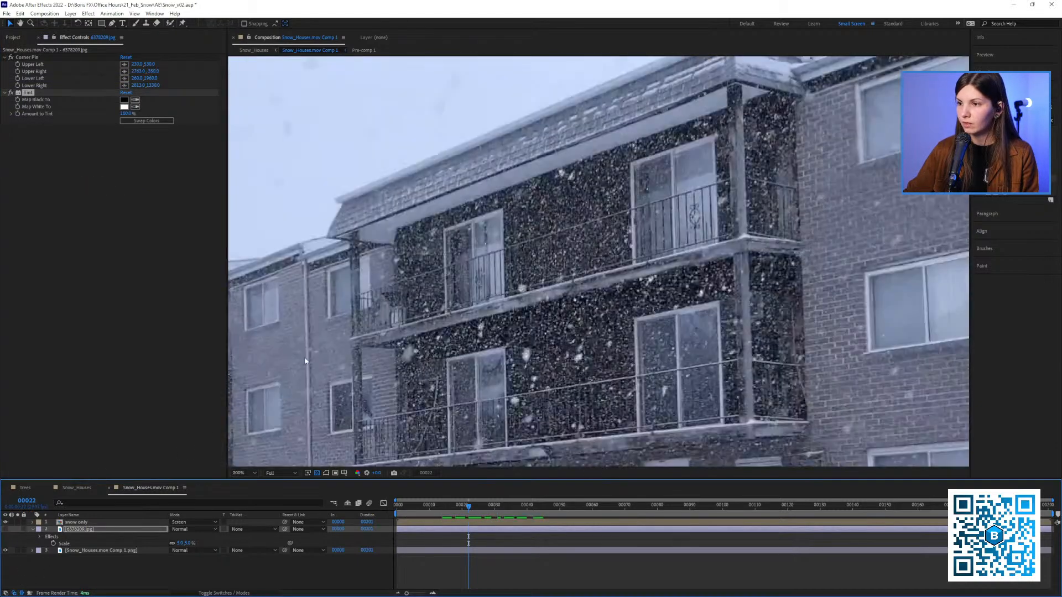
pyautogui.click(6, 529)
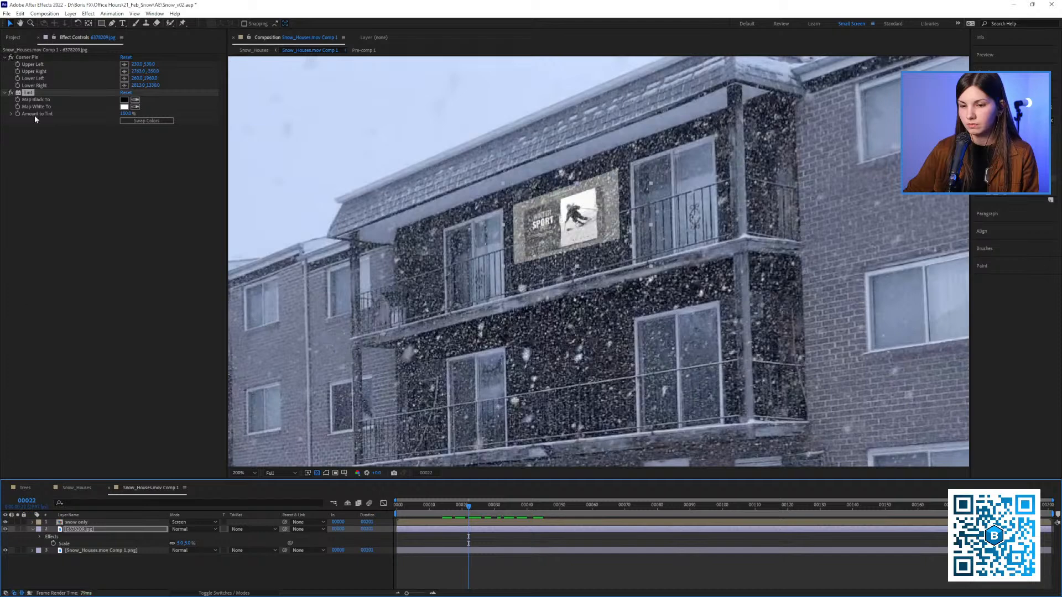
# Sample the Tint effect's Map White To colour from the sky and its Map Black To colour from the dark shadow beneath the parked cars
pyautogui.click(134, 107)
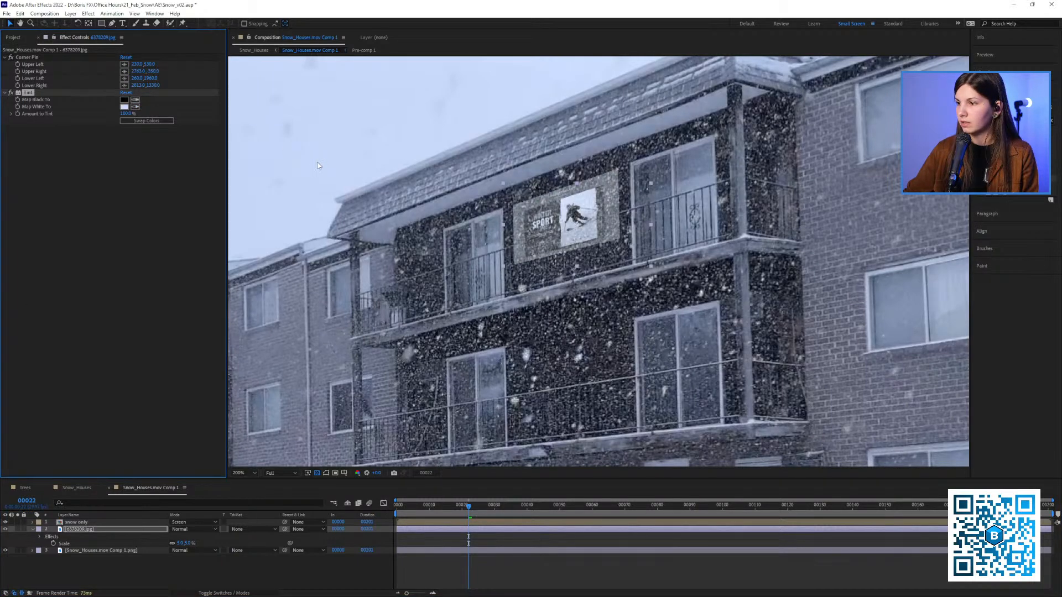
pyautogui.click(317, 162)
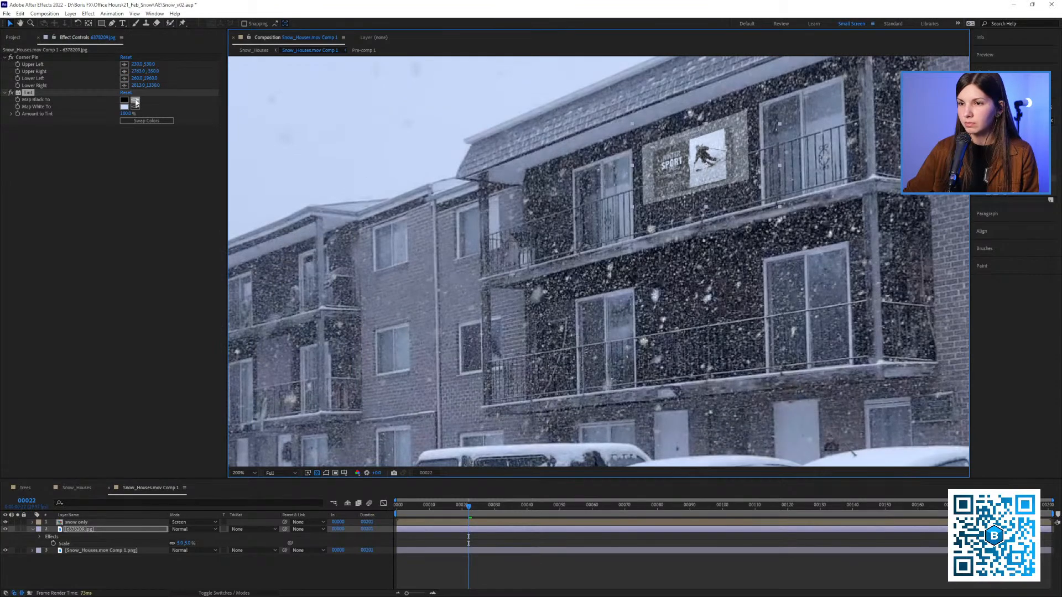
pyautogui.click(135, 100)
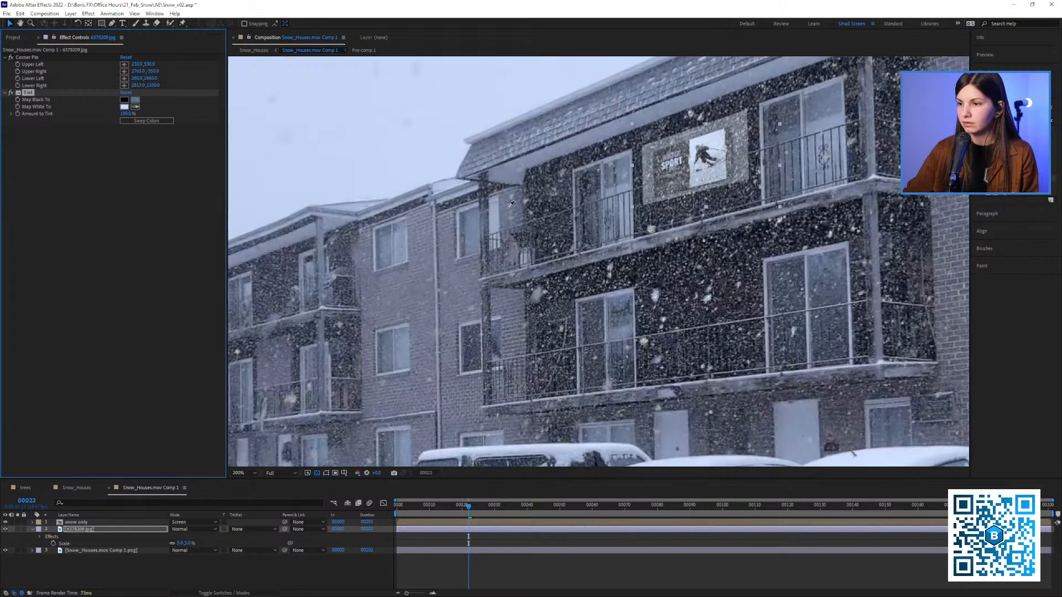
pyautogui.click(582, 122)
pyautogui.scroll(-2, 493, 254)
pyautogui.scroll(3, 547, 276)
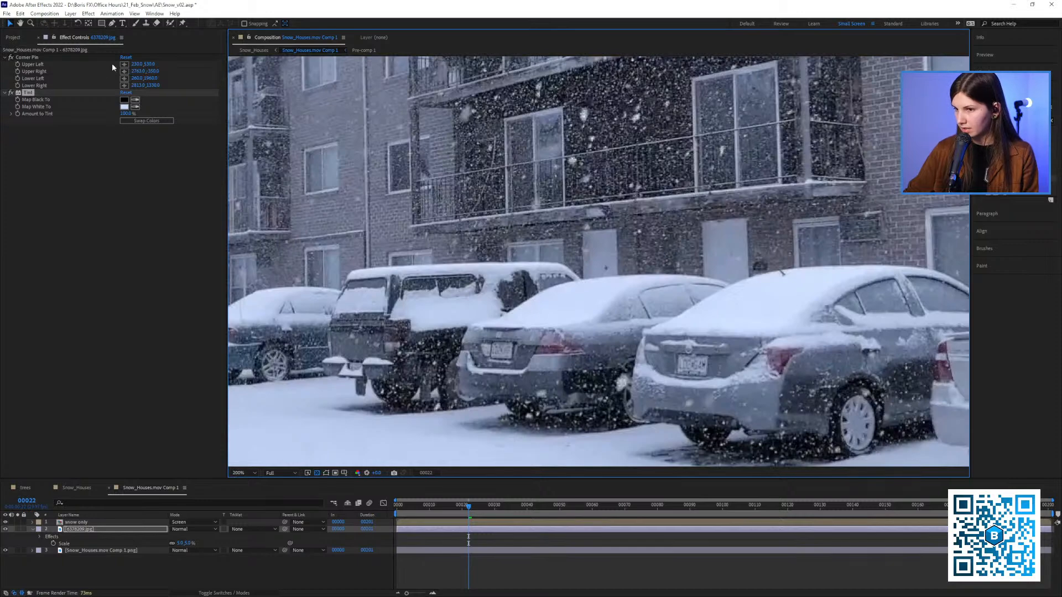
pyautogui.click(134, 100)
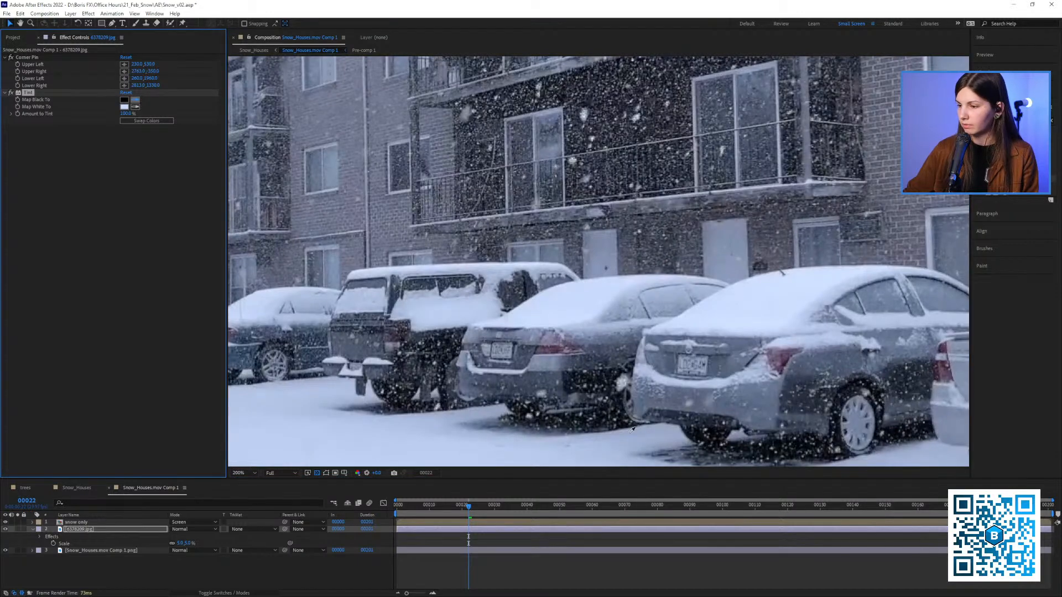
pyautogui.click(595, 380)
pyautogui.scroll(-2, 559, 288)
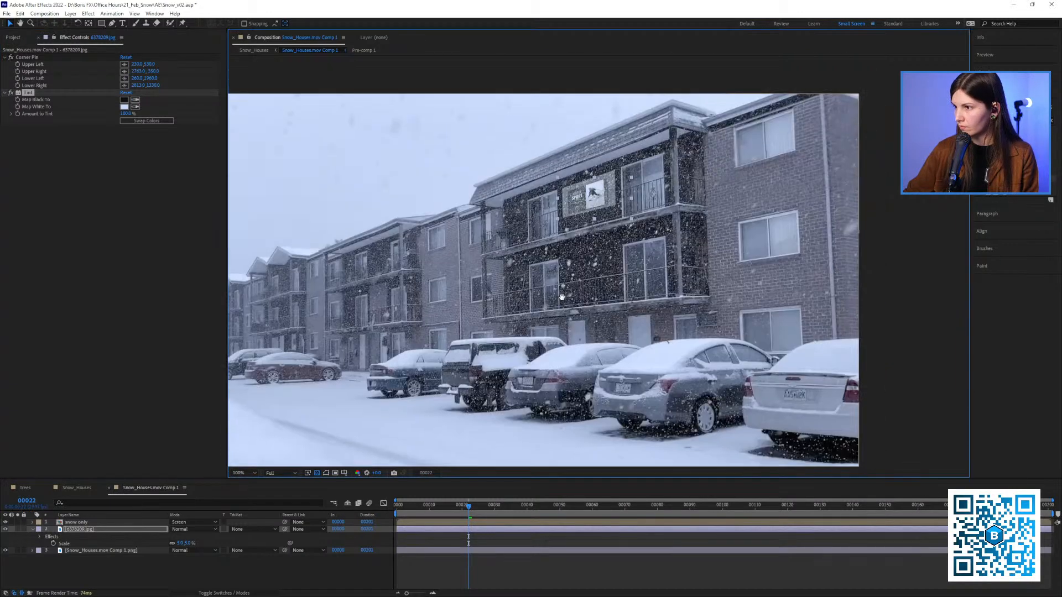
pyautogui.scroll(3, 526, 197)
pyautogui.moveTo(526, 197); pyautogui.dragTo(474, 239)
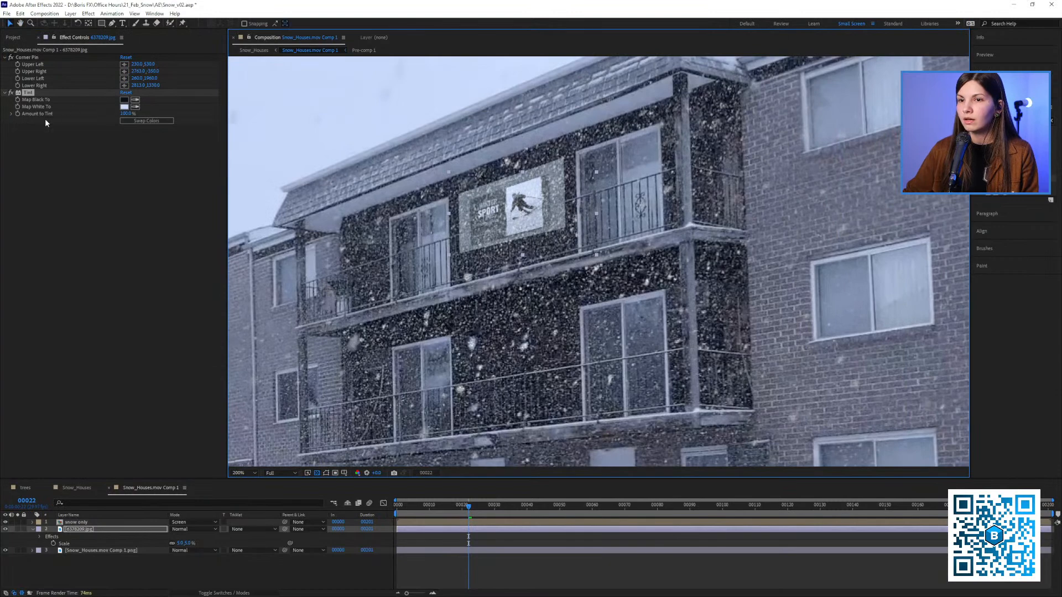
# Reduce the banner's Amount to Tint to about 53% so part of its original blue colour returns
pyautogui.click(11, 113)
pyautogui.click(144, 125)
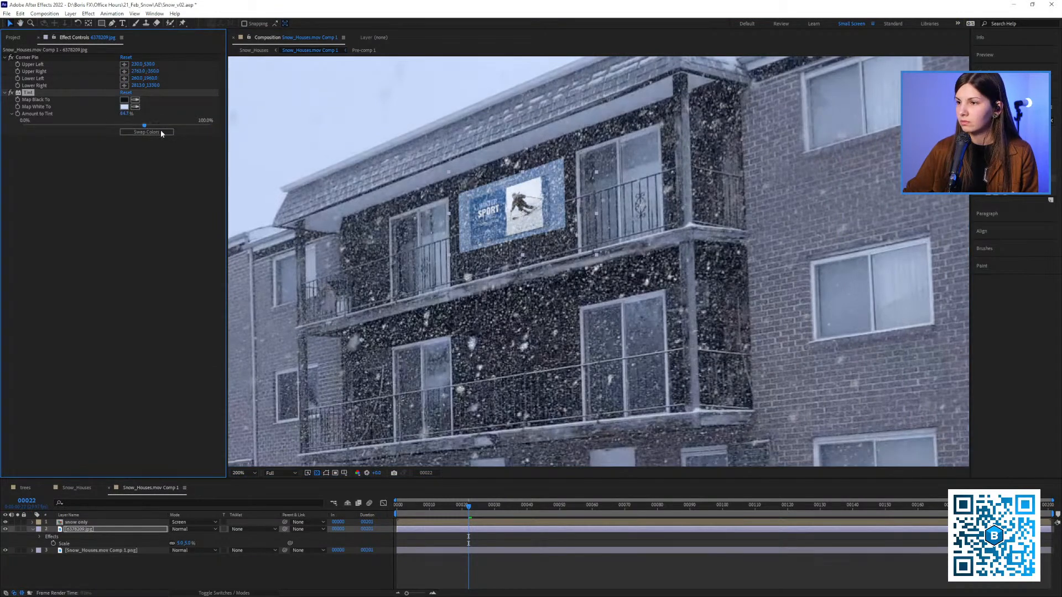
pyautogui.click(129, 125)
pyautogui.moveTo(124, 128); pyautogui.dragTo(123, 127)
pyautogui.scroll(-1, 505, 242)
pyautogui.moveTo(506, 242); pyautogui.dragTo(547, 229)
pyautogui.scroll(1, 533, 210)
pyautogui.scroll(-1, 547, 229)
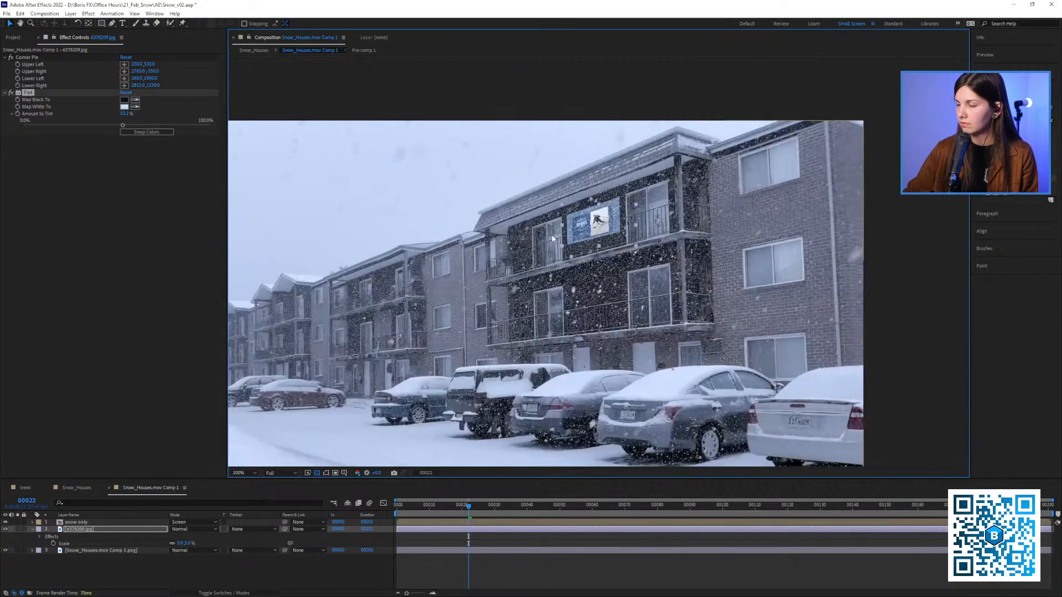
# Toggle the Tint effect off and on to compare the banner's colour match, leaving the effect enabled
pyautogui.click(11, 93)
pyautogui.click(11, 94)
pyautogui.click(11, 94)
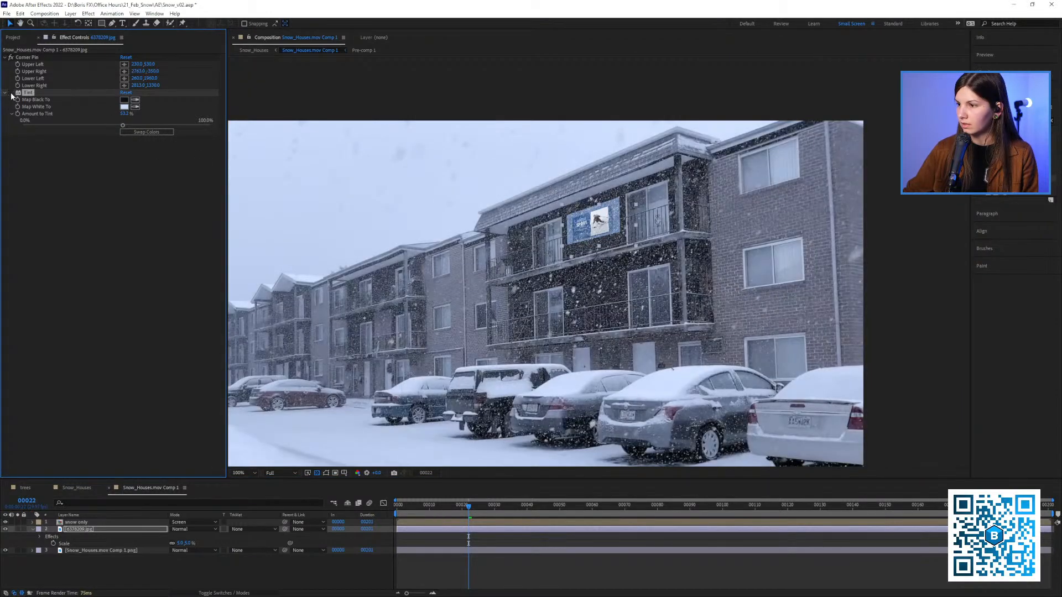
pyautogui.click(11, 93)
pyautogui.click(11, 94)
pyautogui.click(12, 93)
pyautogui.click(11, 93)
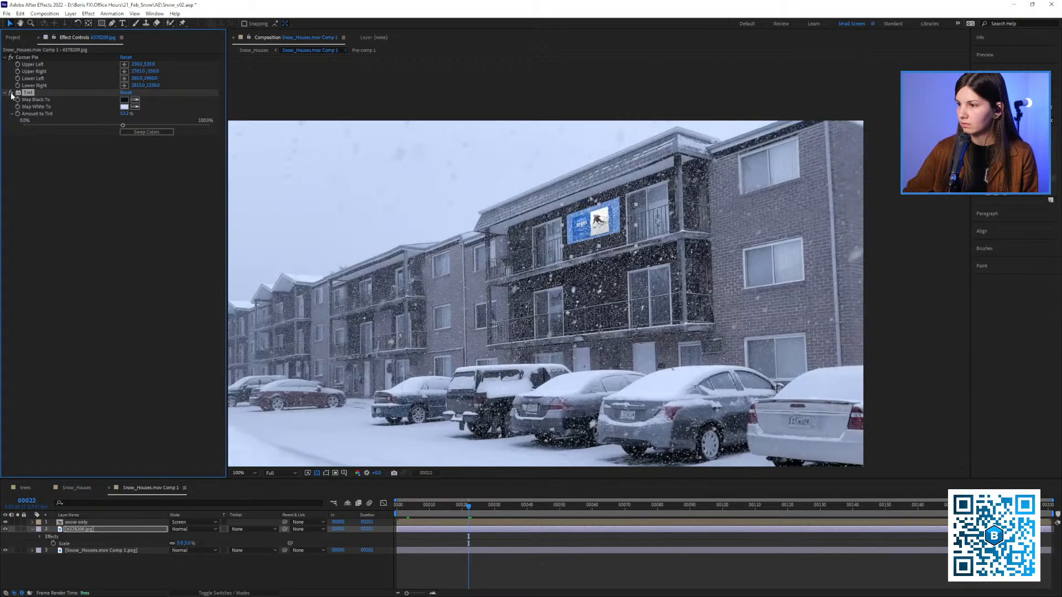
pyautogui.click(11, 94)
pyautogui.scroll(1, 604, 232)
pyautogui.moveTo(604, 231); pyautogui.dragTo(528, 248)
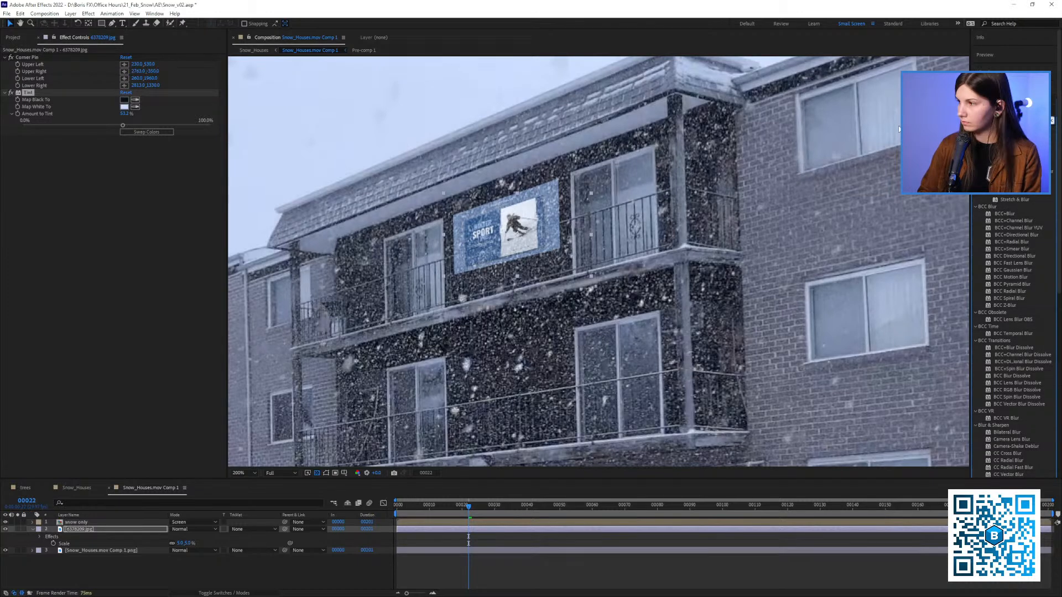
# Find the Fast Box Blur effect, apply it to the 6378209.jpg banner layer, and set its Blur Radius to 1
pyautogui.press('BackSpace')
pyautogui.write('fast b')
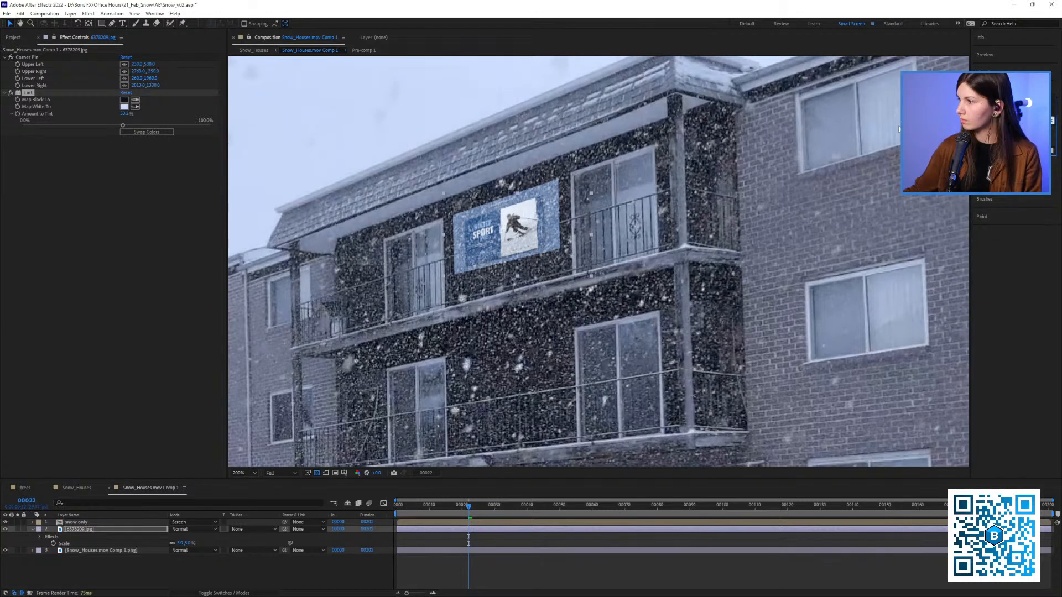
pyautogui.moveTo(1023, 144); pyautogui.dragTo(87, 209)
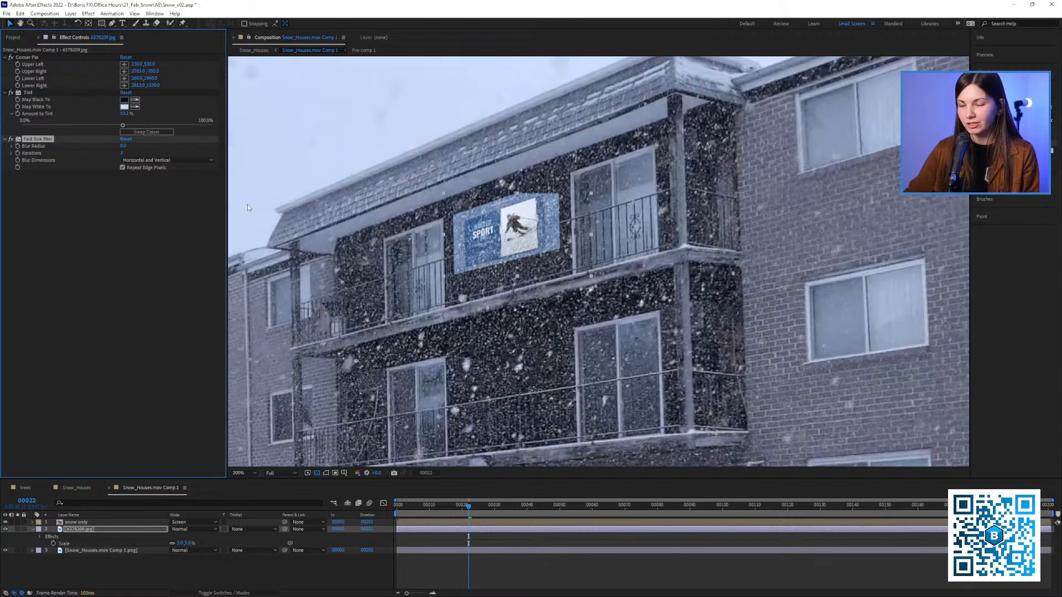
pyautogui.press('.')
pyautogui.press(',')
pyautogui.press(',')
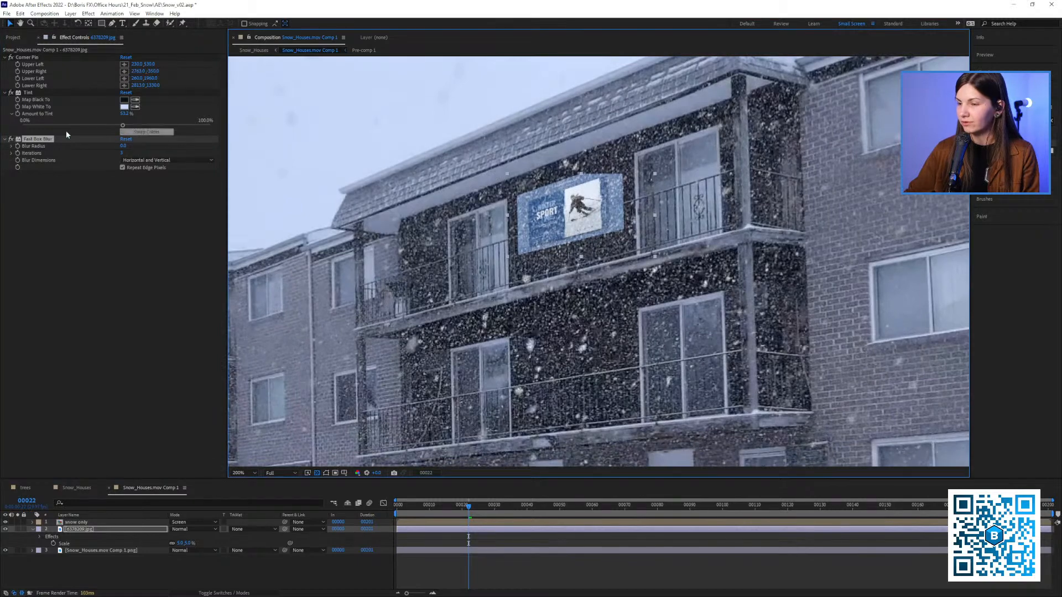
pyautogui.click(124, 146)
pyautogui.write('1')
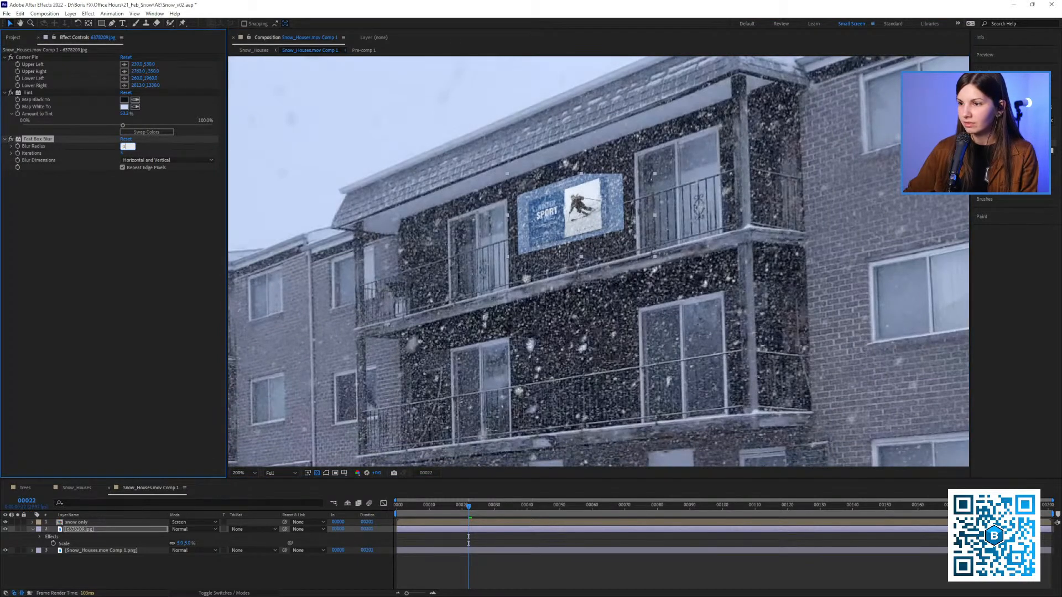
pyautogui.click(129, 202)
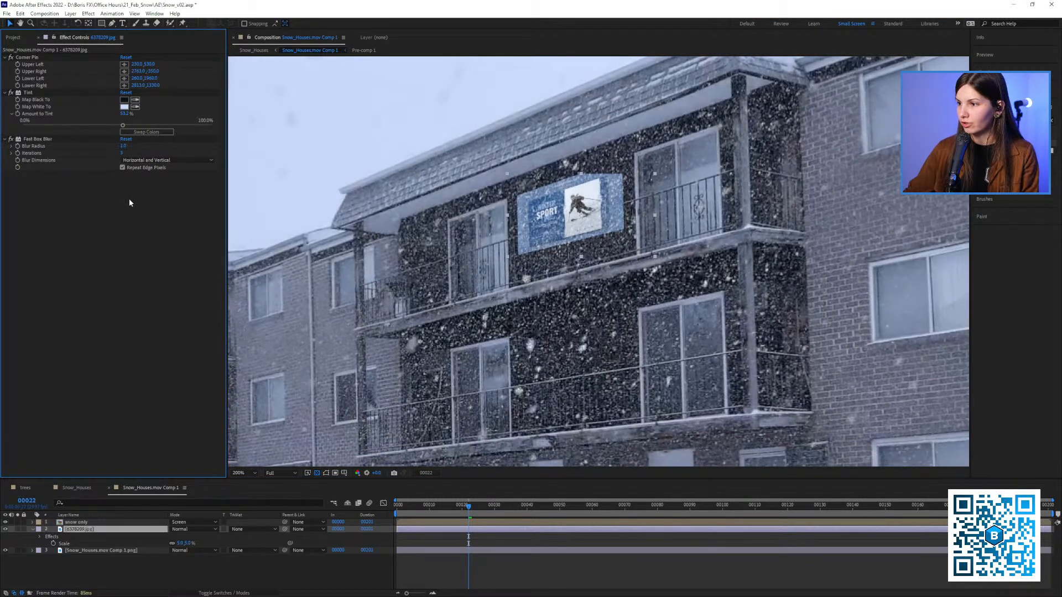
pyautogui.click(50, 142)
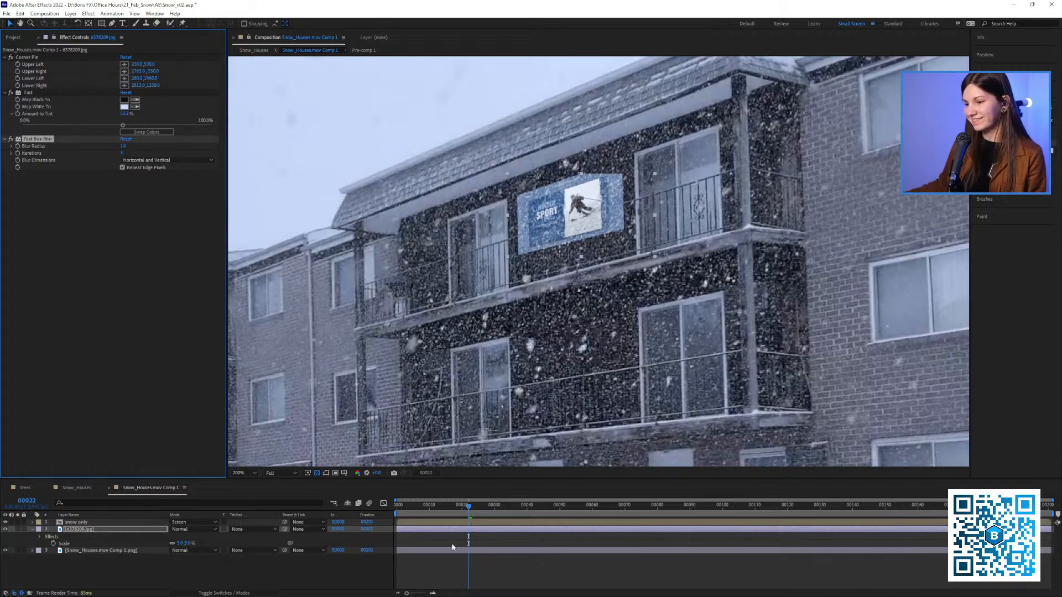
# Play the composition and toggle Fast Box Blur off and on to compare the banner's softness
pyautogui.press('space')
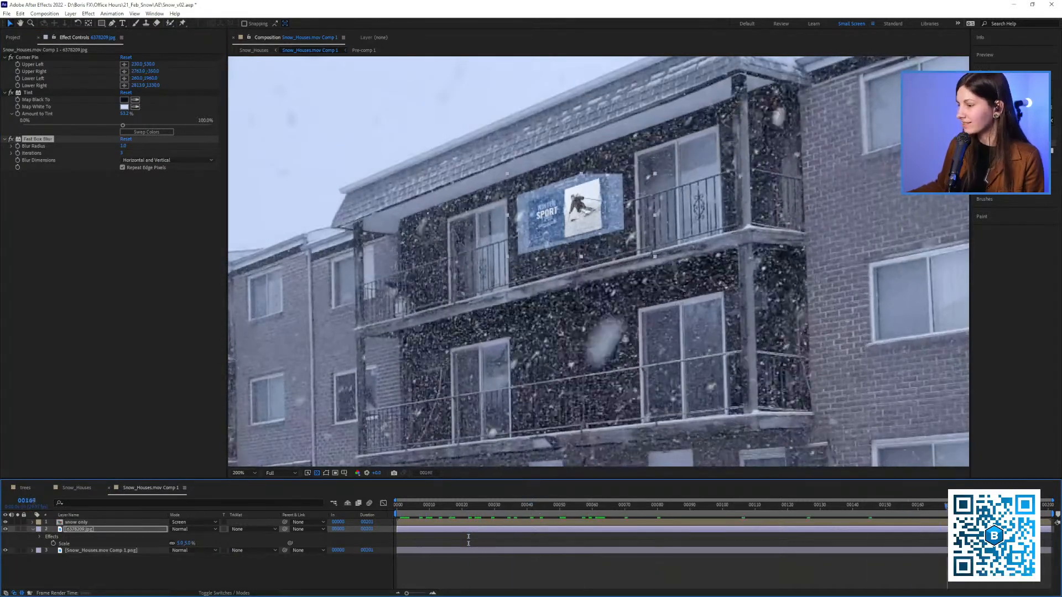
pyautogui.press('space')
pyautogui.click(11, 141)
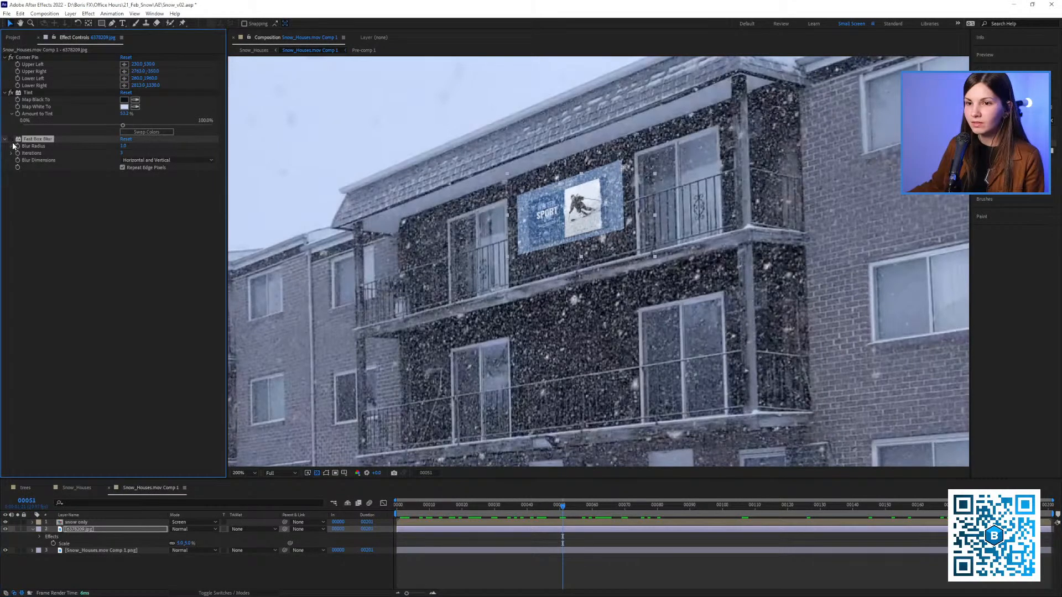
pyautogui.click(12, 141)
pyautogui.click(12, 141)
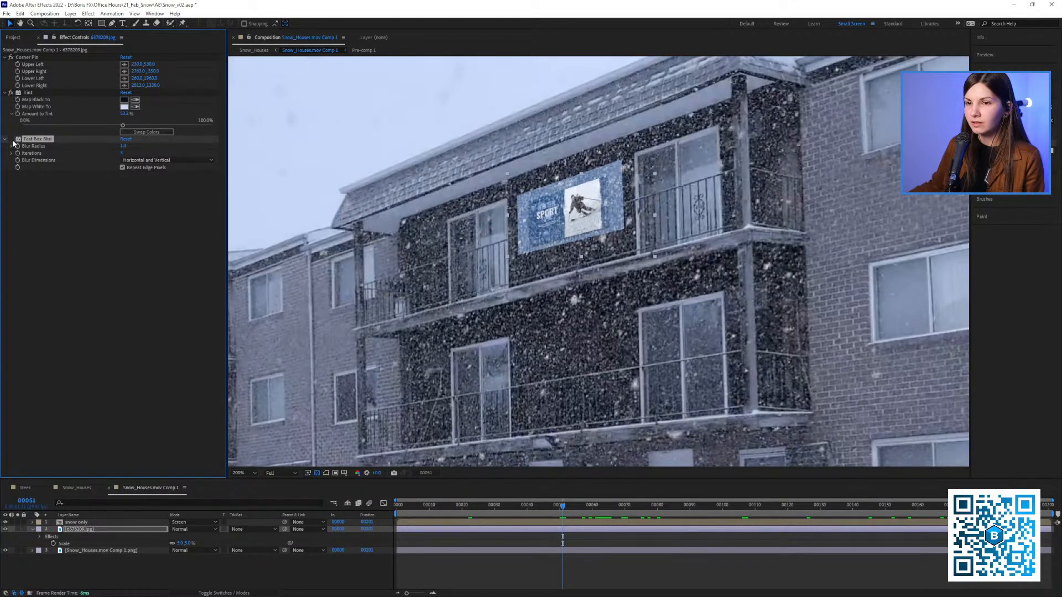
pyautogui.click(12, 141)
# Try Fast Box Blur above Corner Pin with a larger Blur Radius, and cut the effect from the banner layer
pyautogui.moveTo(35, 139); pyautogui.dragTo(38, 56)
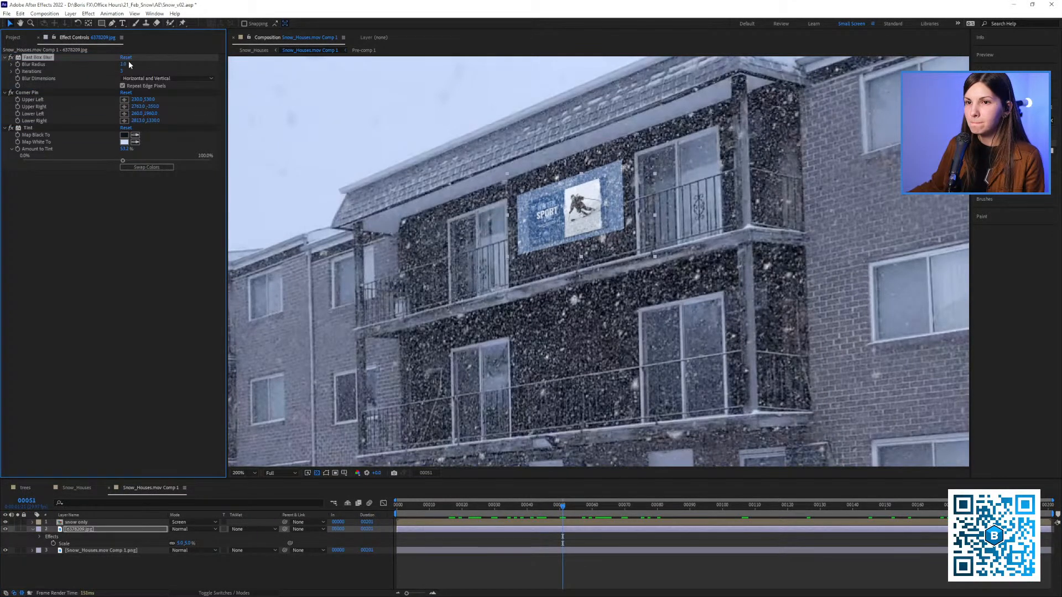
pyautogui.moveTo(124, 64)
pyautogui.mouseDown()
pyautogui.moveTo(146, 61)
pyautogui.moveTo(128, 62)
pyautogui.mouseUp()
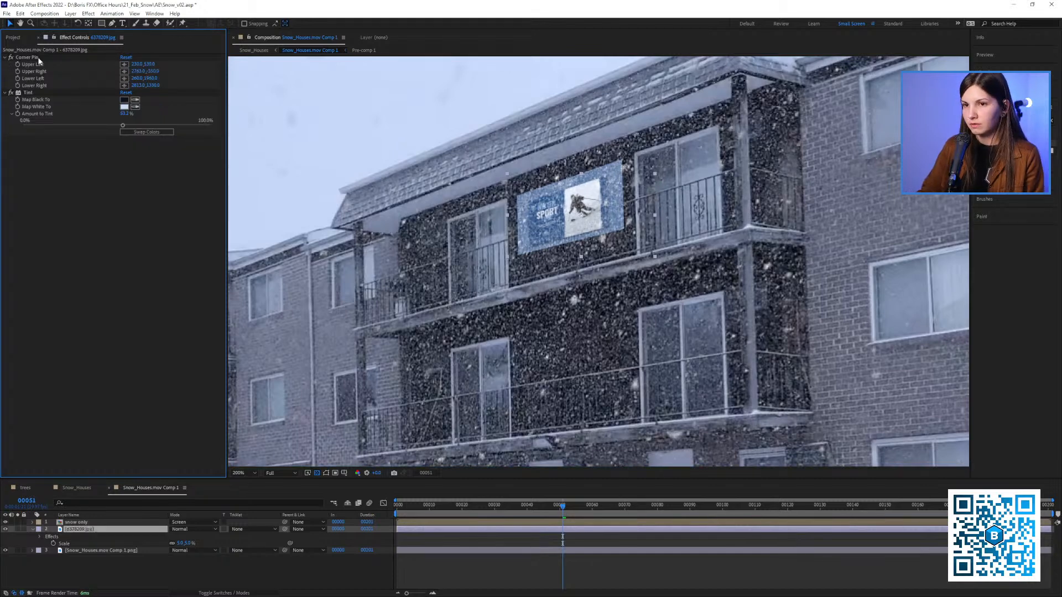
pyautogui.press('Delete')
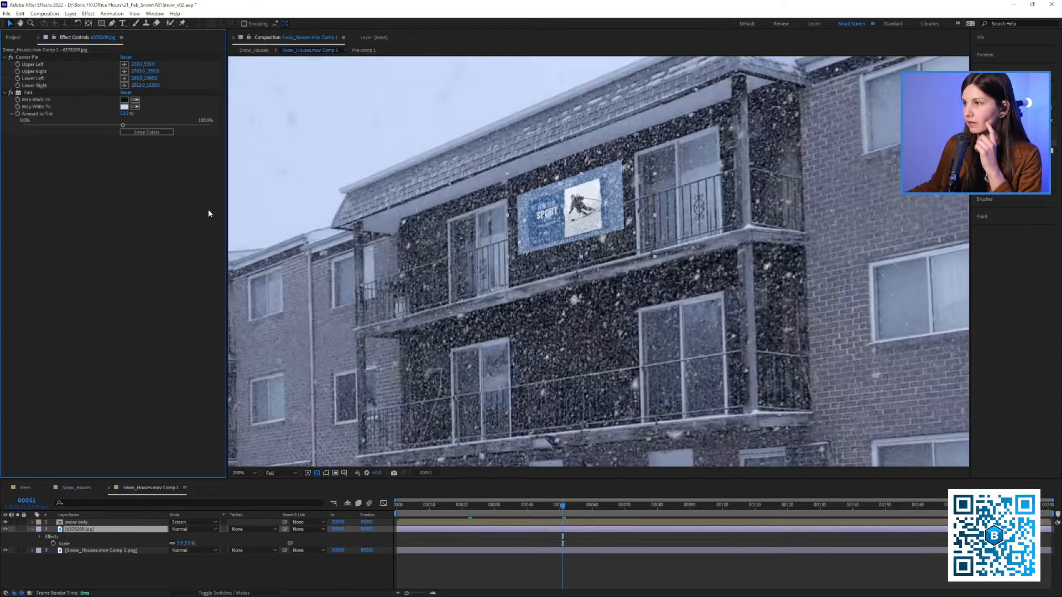
# Pre-compose the 6378209.jpg banner layer, moving all attributes into the new composition
pyautogui.rightClick(81, 531)
pyautogui.click(110, 476)
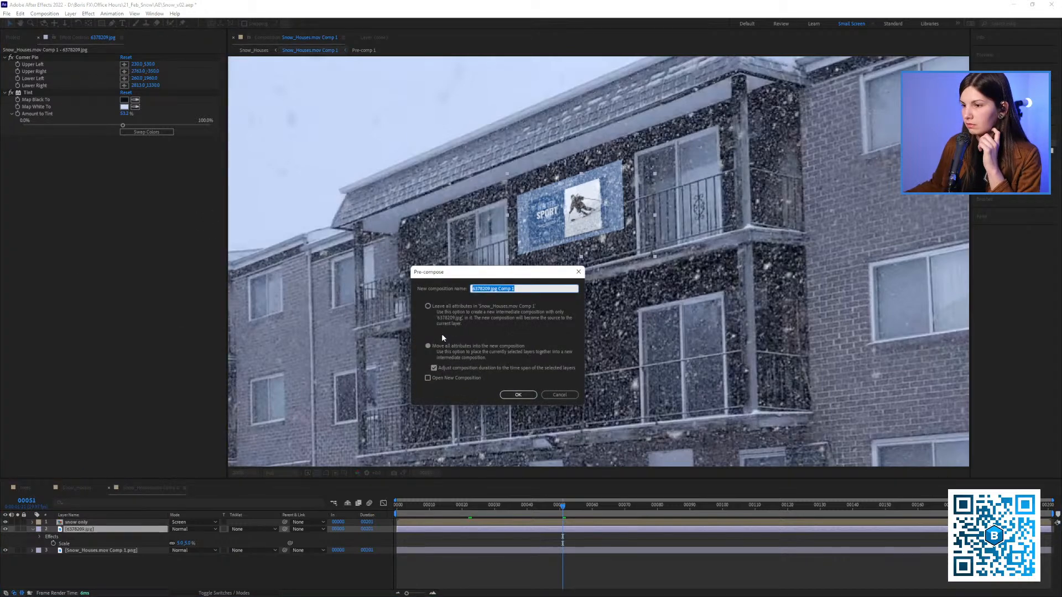
pyautogui.click(518, 396)
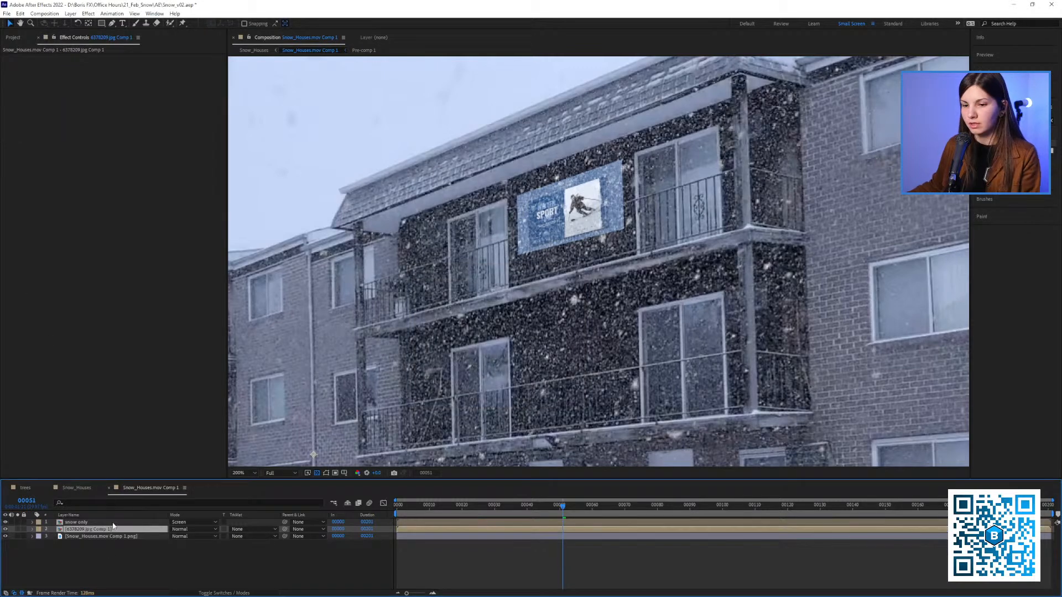
# Paste Fast Box Blur onto the pre-composed banner layer and set its Blur Radius to 1
pyautogui.click(74, 553)
pyautogui.click(71, 529)
pyautogui.hotkey('ctrl', 'v')
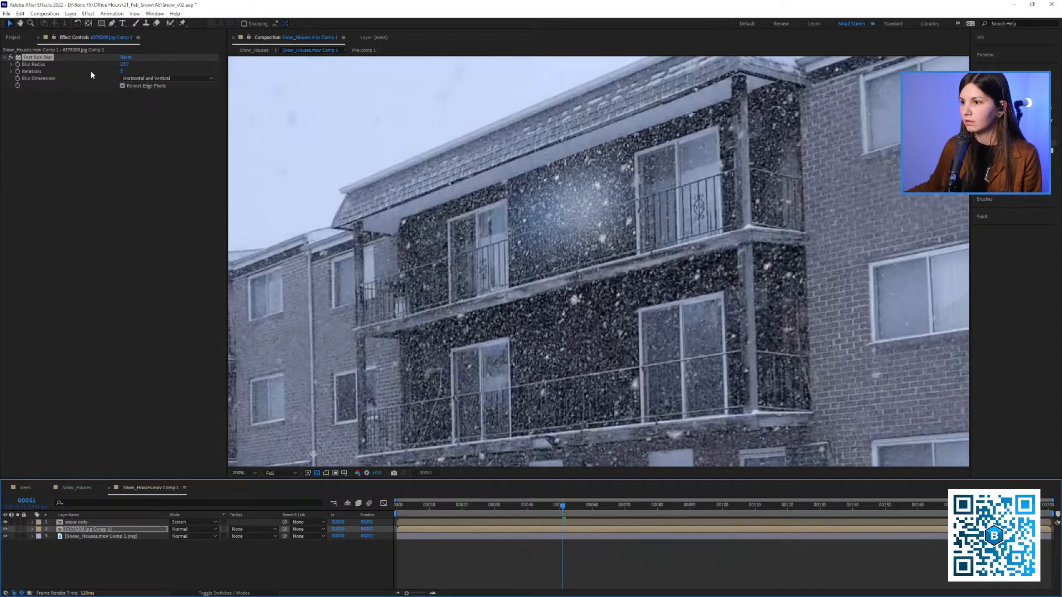
pyautogui.click(12, 64)
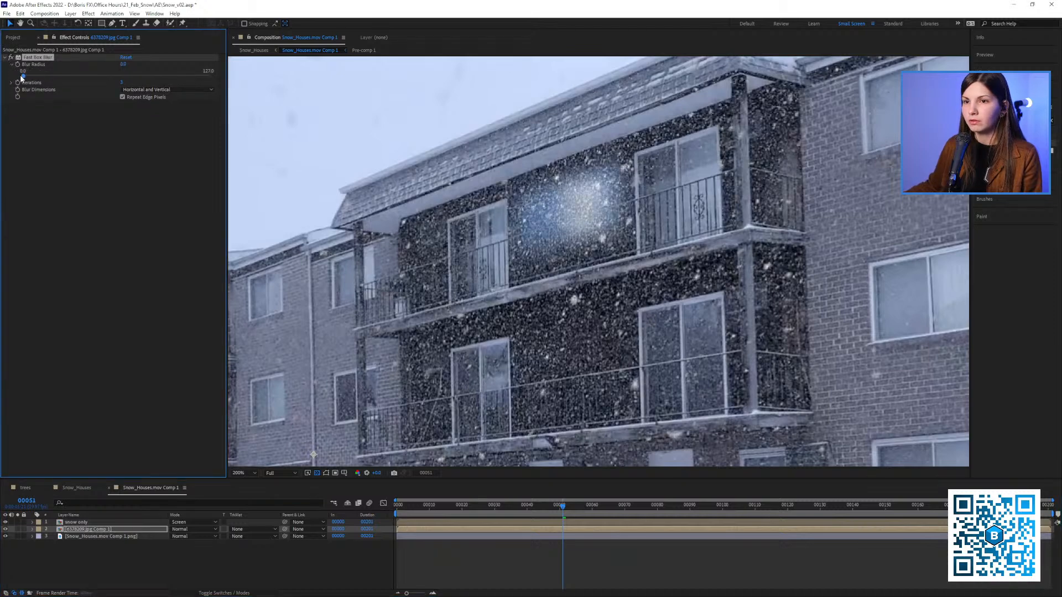
pyautogui.moveTo(56, 76); pyautogui.dragTo(21, 76)
pyautogui.click(124, 68)
pyautogui.write('1')
pyautogui.press('Return')
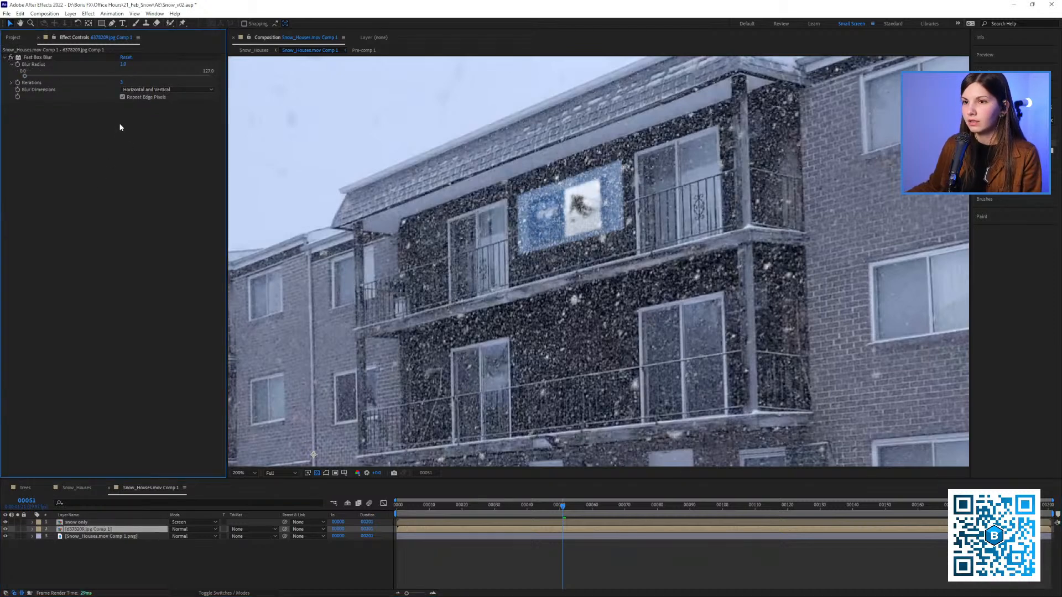
# Lower the pre-composed banner's Fast Box Blur radius to 0.2 and switch the effect off for comparison
pyautogui.click(123, 65)
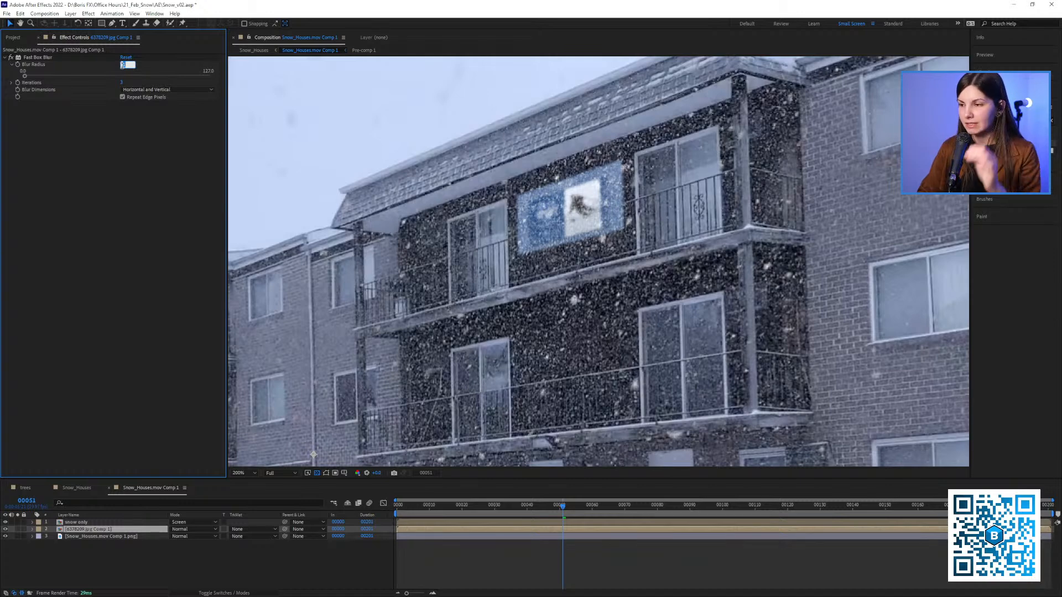
pyautogui.write('0')
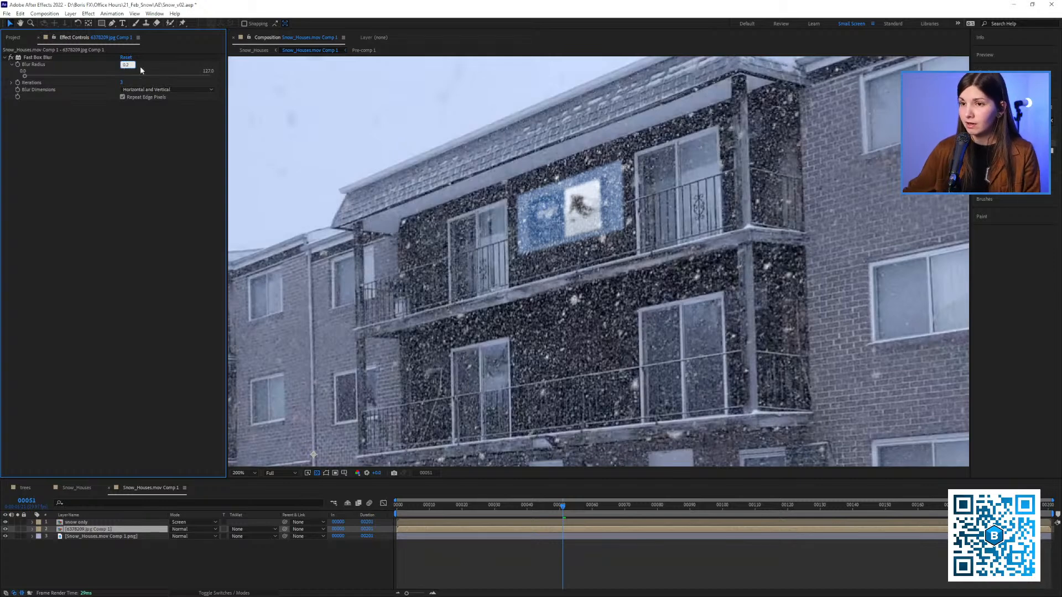
pyautogui.press('Return')
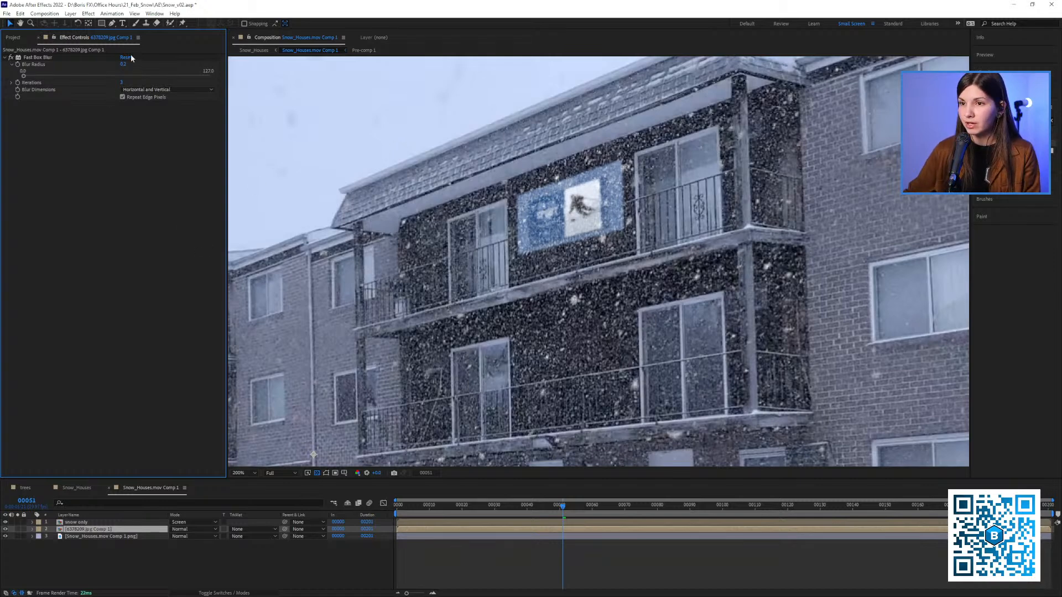
pyautogui.click(10, 58)
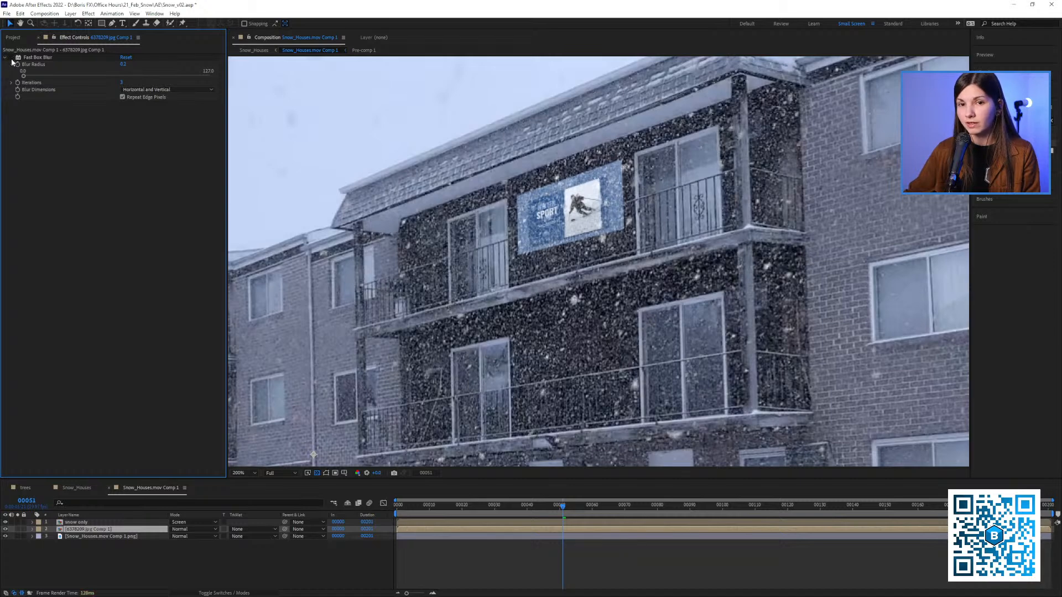
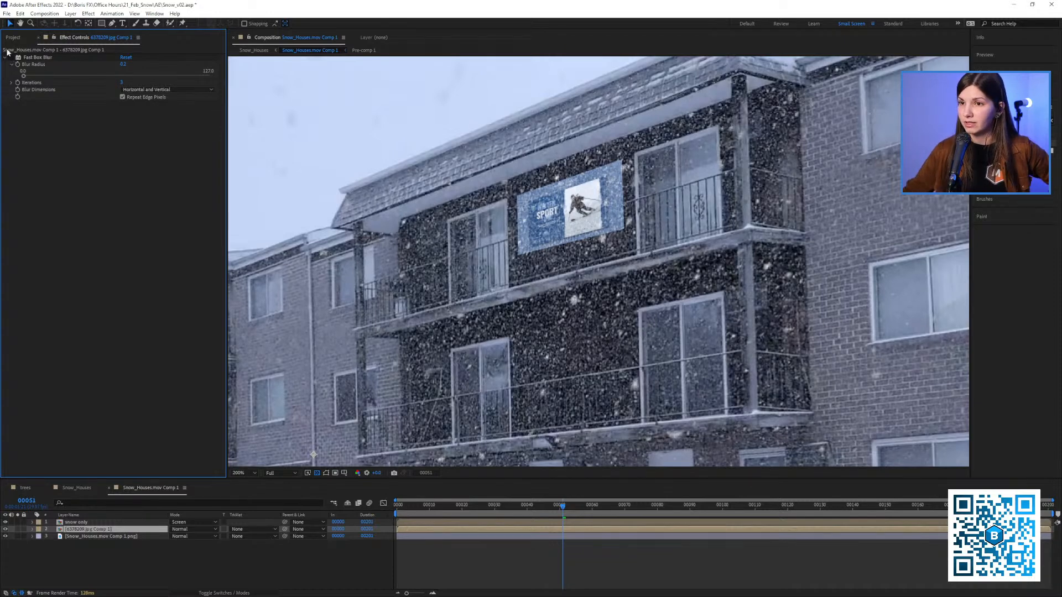
# Switch the pre-composed banner's Fast Box Blur back on and bring the whole building into view
pyautogui.click(11, 58)
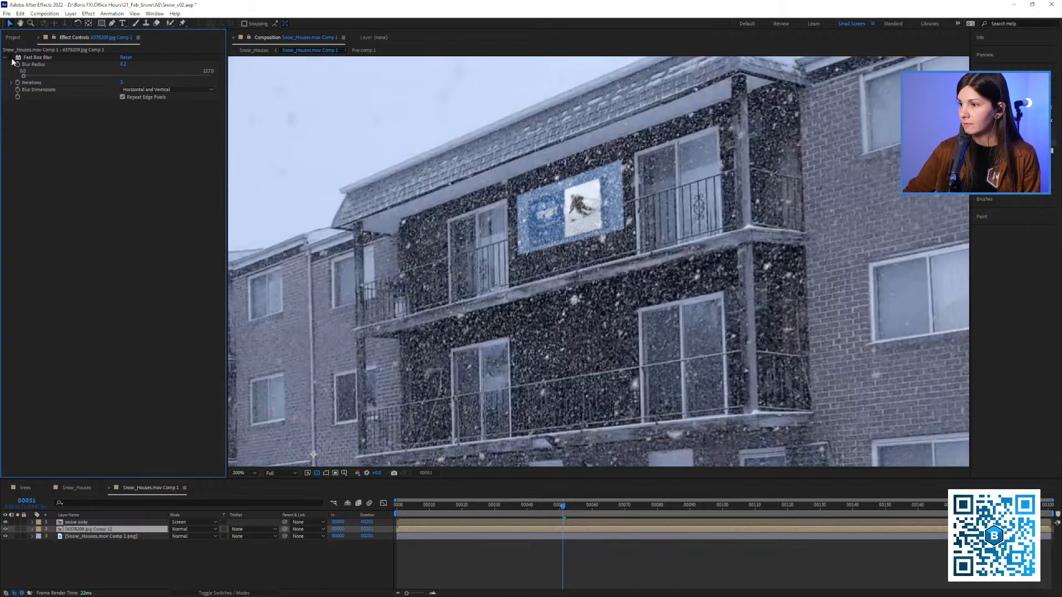
pyautogui.scroll(-2, 422, 214)
pyautogui.scroll(1, 442, 224)
pyautogui.moveTo(538, 264); pyautogui.dragTo(605, 250)
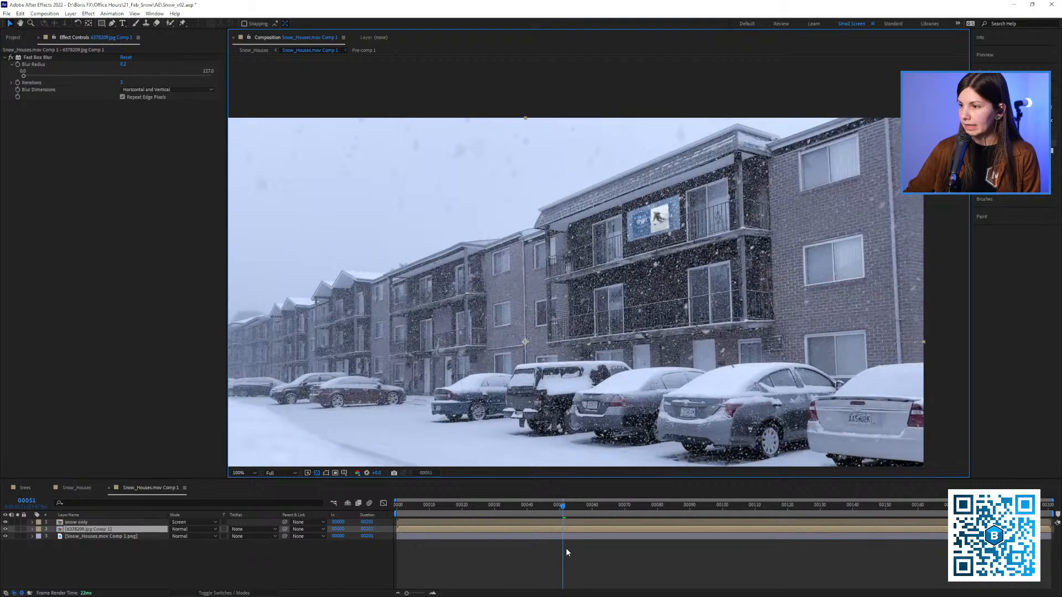
# Play back the composite and compare the banner with Fast Box Blur toggled, ending on frame 89
pyautogui.moveTo(558, 508); pyautogui.dragTo(455, 512)
pyautogui.press('space')
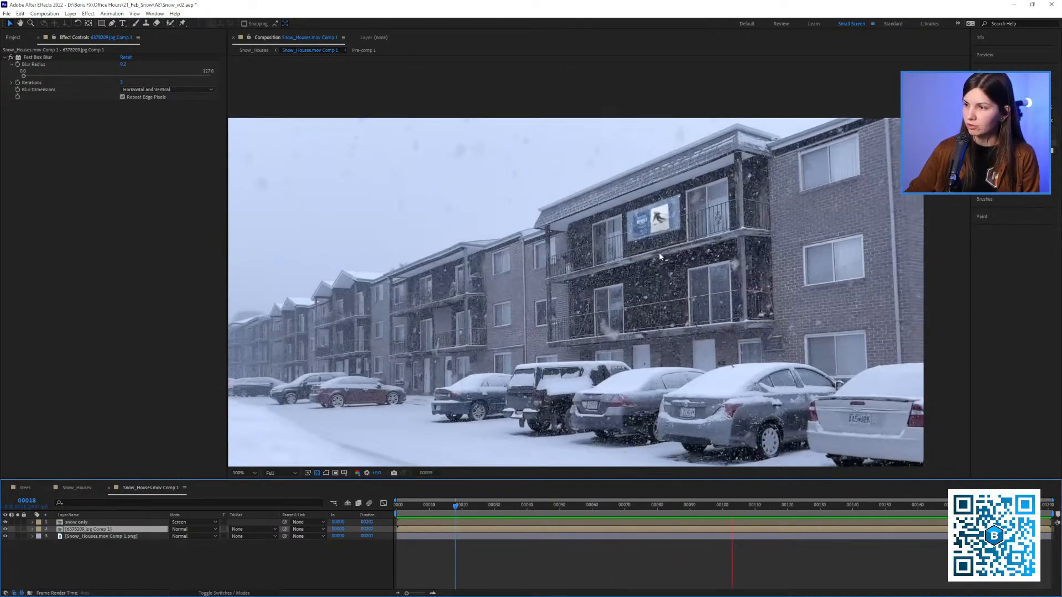
pyautogui.click(673, 214)
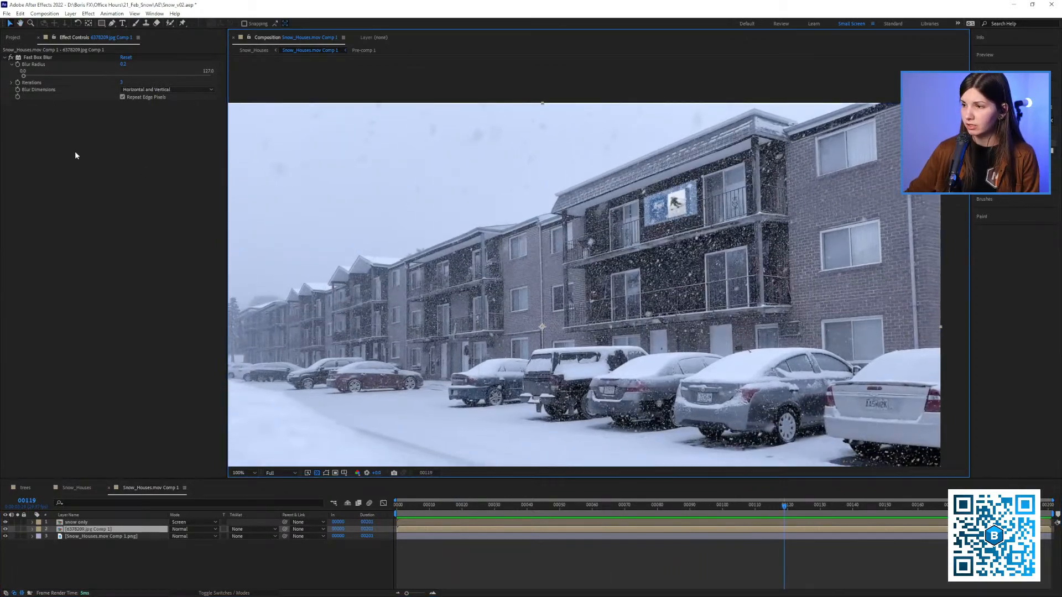
pyautogui.click(12, 58)
pyautogui.moveTo(671, 299); pyautogui.dragTo(675, 278)
pyautogui.moveTo(700, 515)
pyautogui.mouseDown()
pyautogui.moveTo(570, 516)
pyautogui.moveTo(687, 505)
pyautogui.mouseUp()
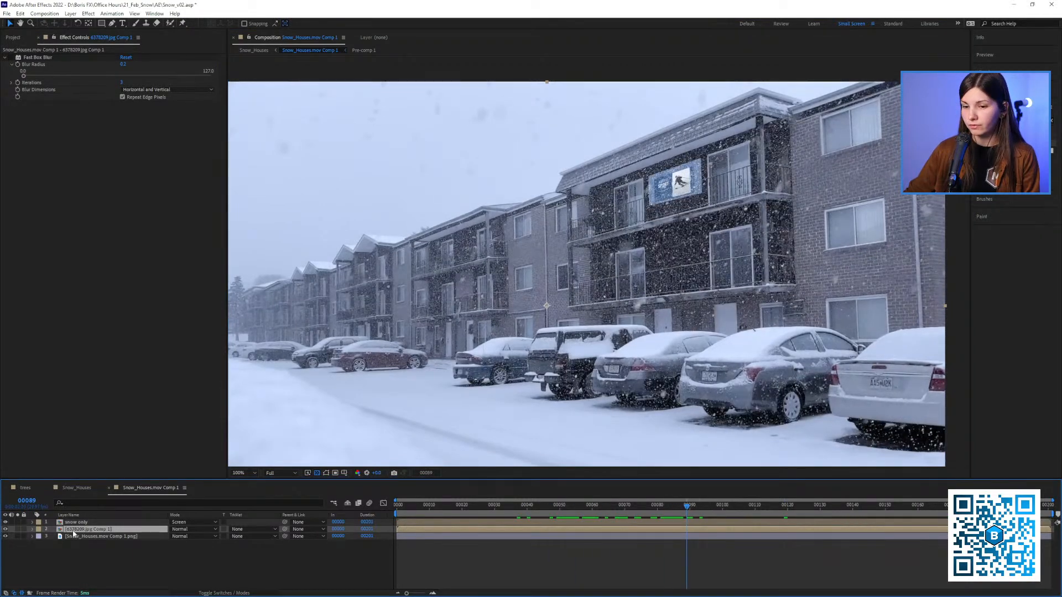
# Try the pre-composed banner above the snow only layer in playback, and restore it beneath that layer
pyautogui.moveTo(72, 532); pyautogui.dragTo(72, 523)
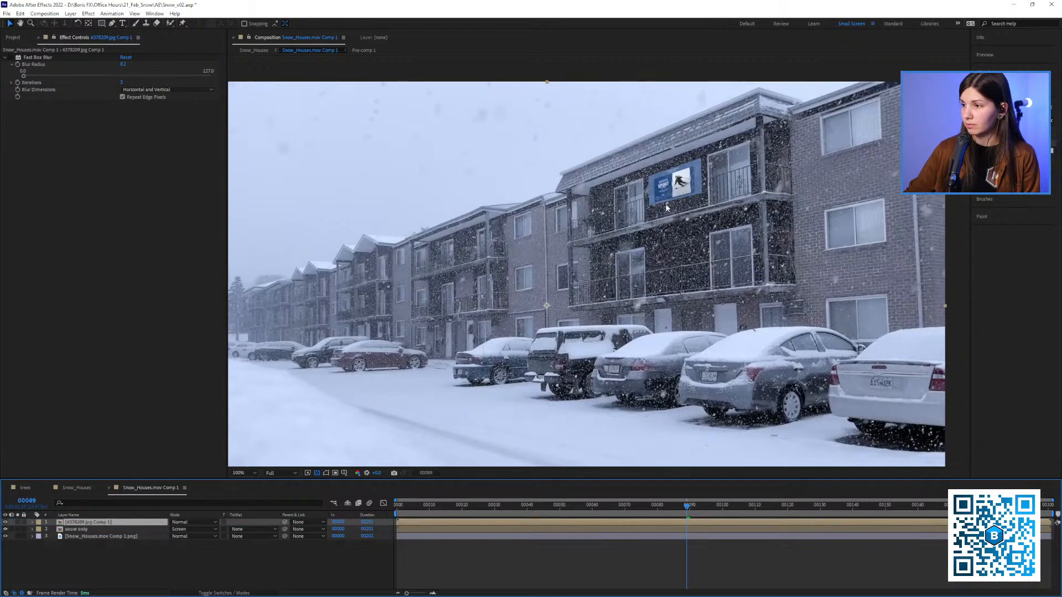
pyautogui.press('space')
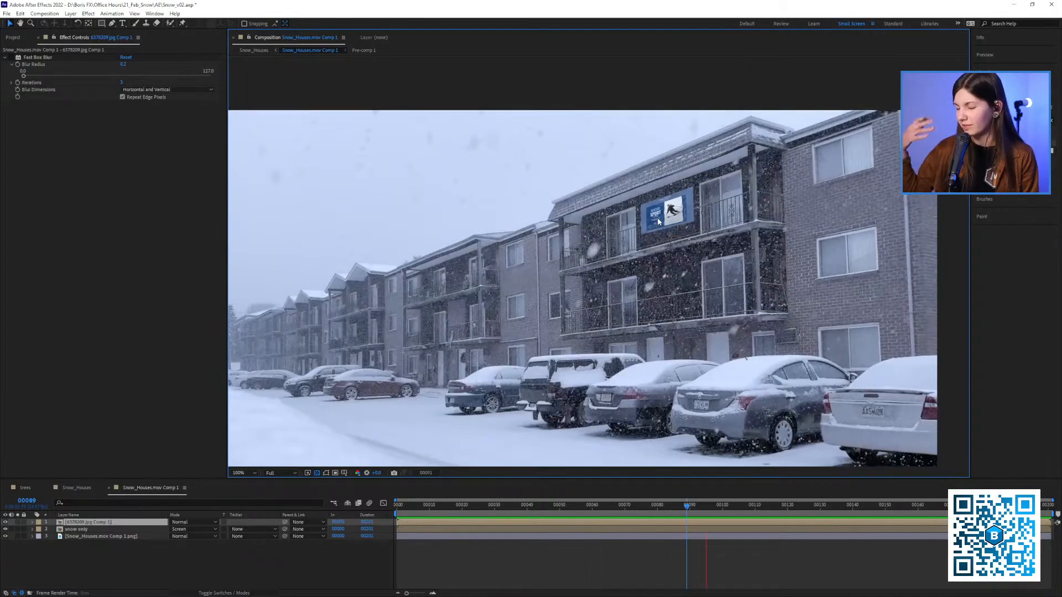
pyautogui.click(66, 523)
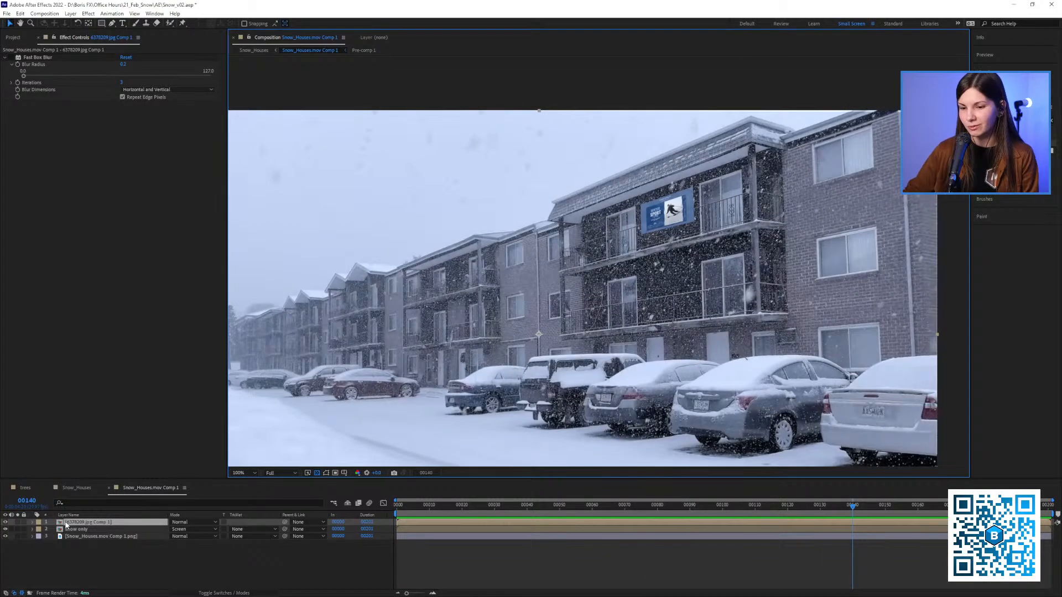
pyautogui.moveTo(70, 523); pyautogui.dragTo(74, 536)
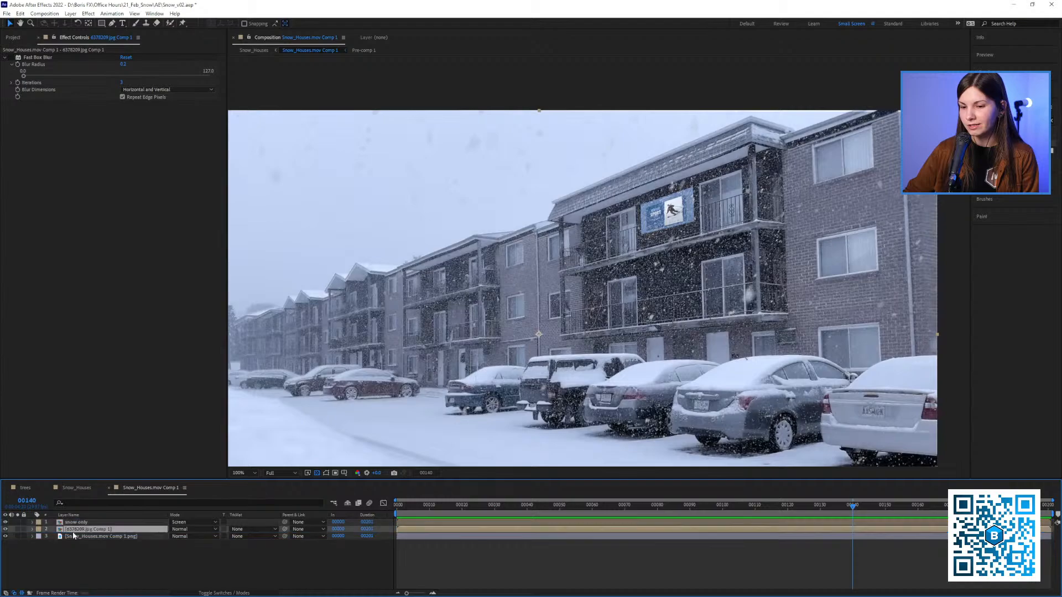
# Play back the composite from near the start to check the snow falling in front of the banner
pyautogui.click(424, 506)
pyautogui.press('space')
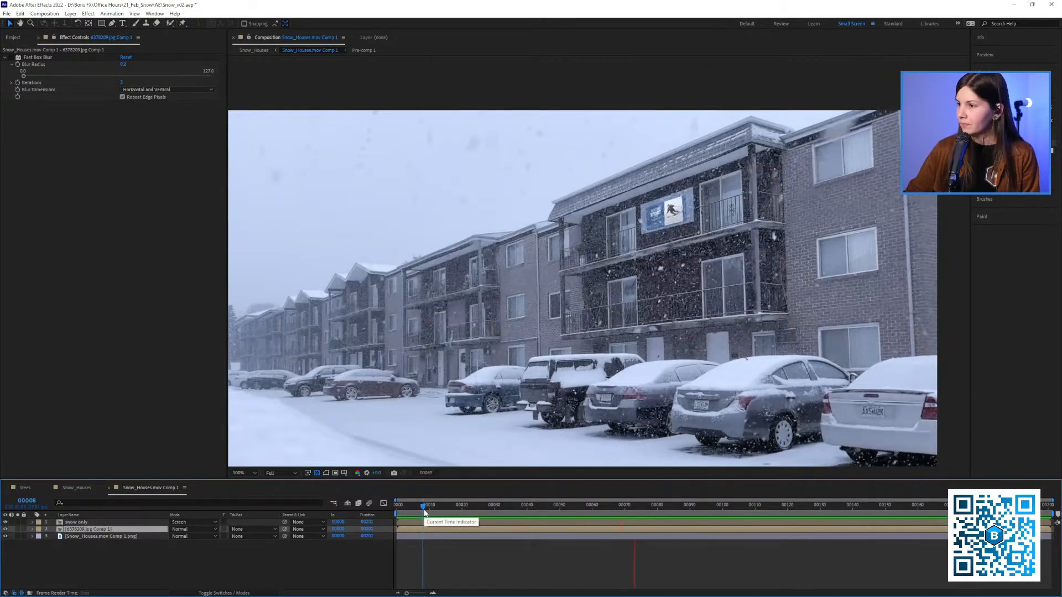
pyautogui.press('space')
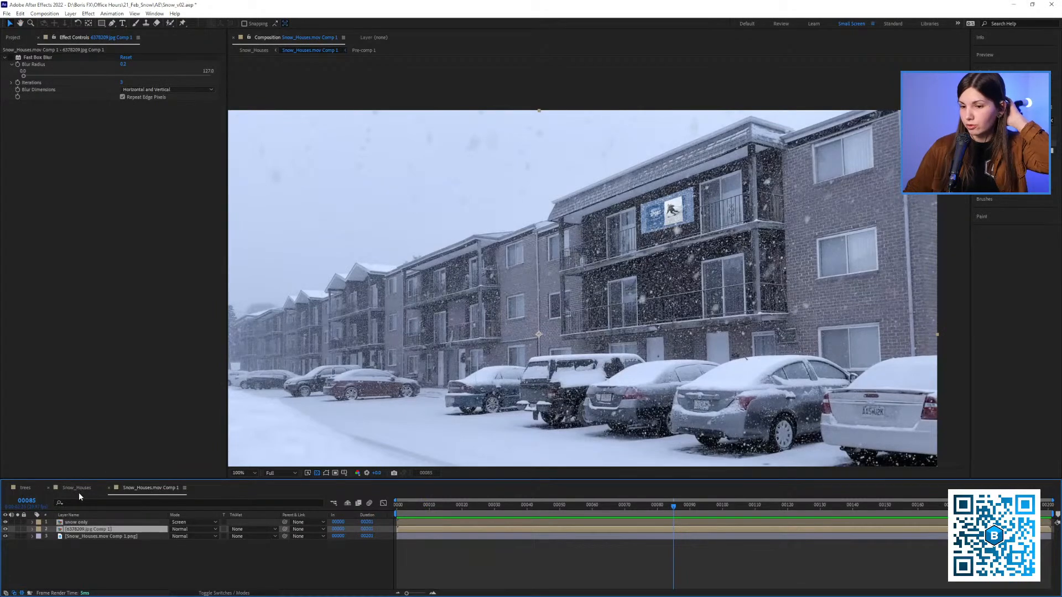
# Open the ROAD composition from the road folder and fit its frame to the viewer
pyautogui.click(13, 38)
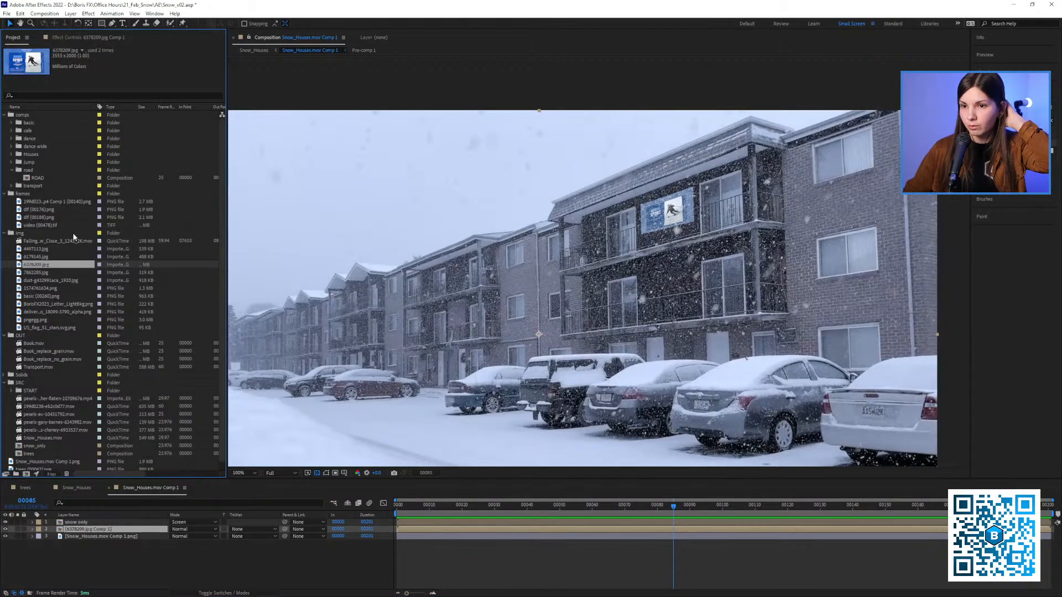
pyautogui.doubleClick(34, 178)
pyautogui.scroll(-2, 469, 284)
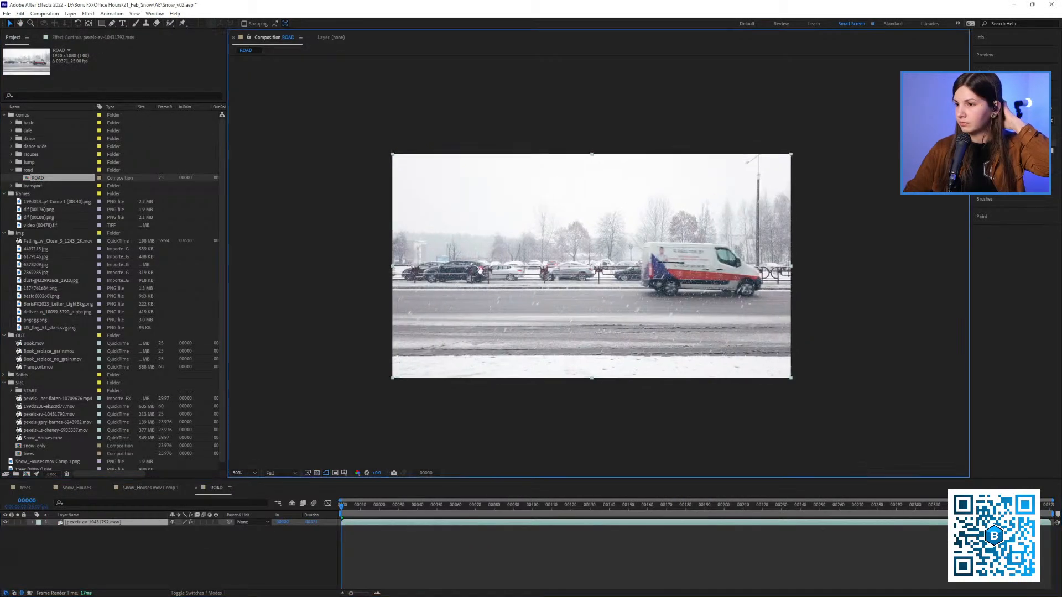
pyautogui.hotkey('shift', '/')
# Play through the ROAD footage and scrub to the passing blue van at frame 76
pyautogui.moveTo(366, 506); pyautogui.dragTo(344, 517)
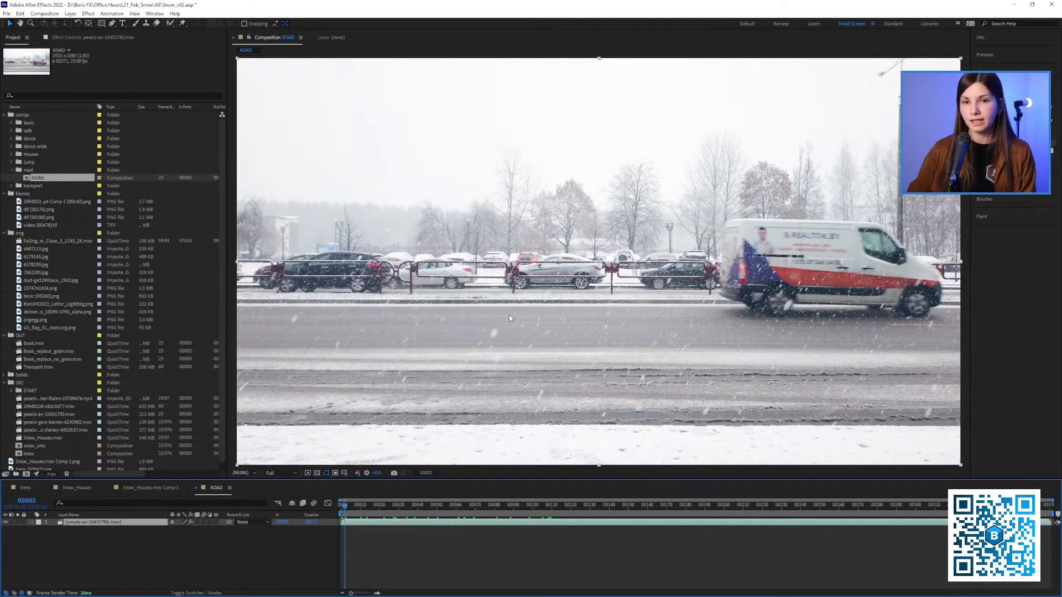
pyautogui.press('space')
pyautogui.press('space')
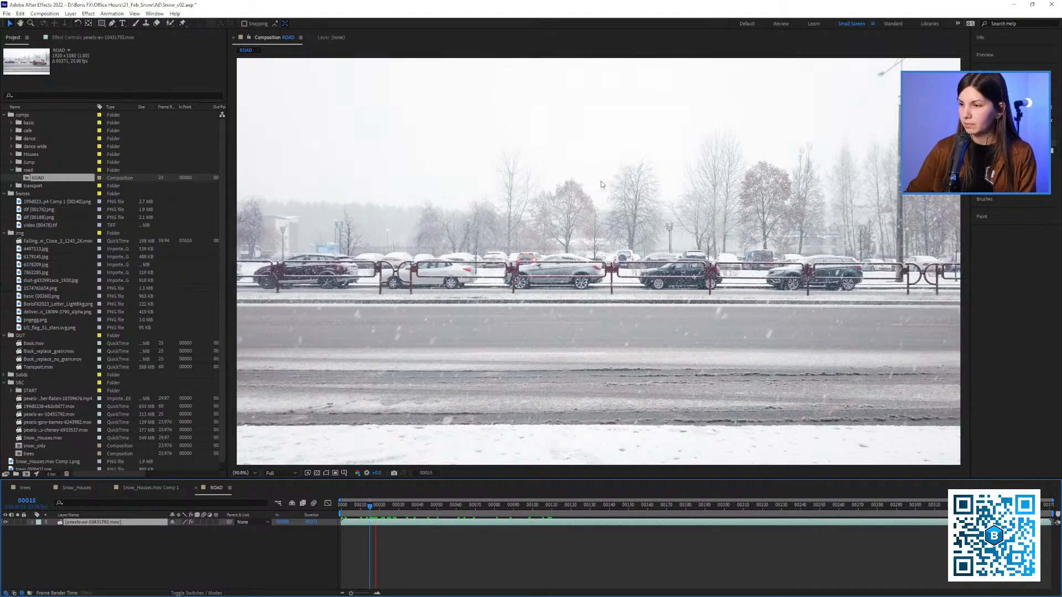
pyautogui.scroll(-1, 563, 250)
pyautogui.scroll(2, 562, 250)
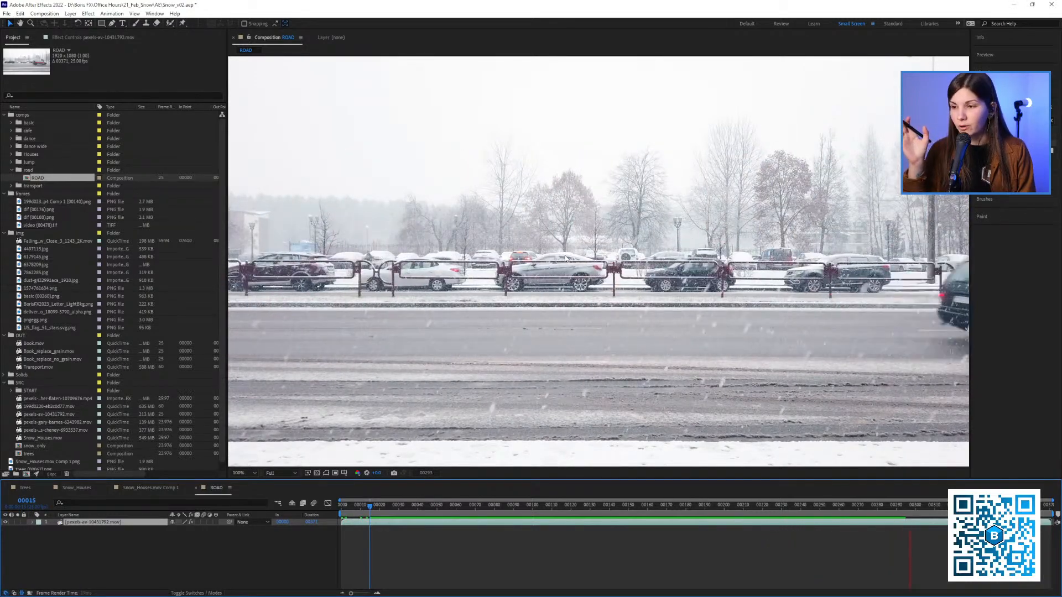
pyautogui.press('space')
pyautogui.moveTo(343, 505); pyautogui.dragTo(487, 517)
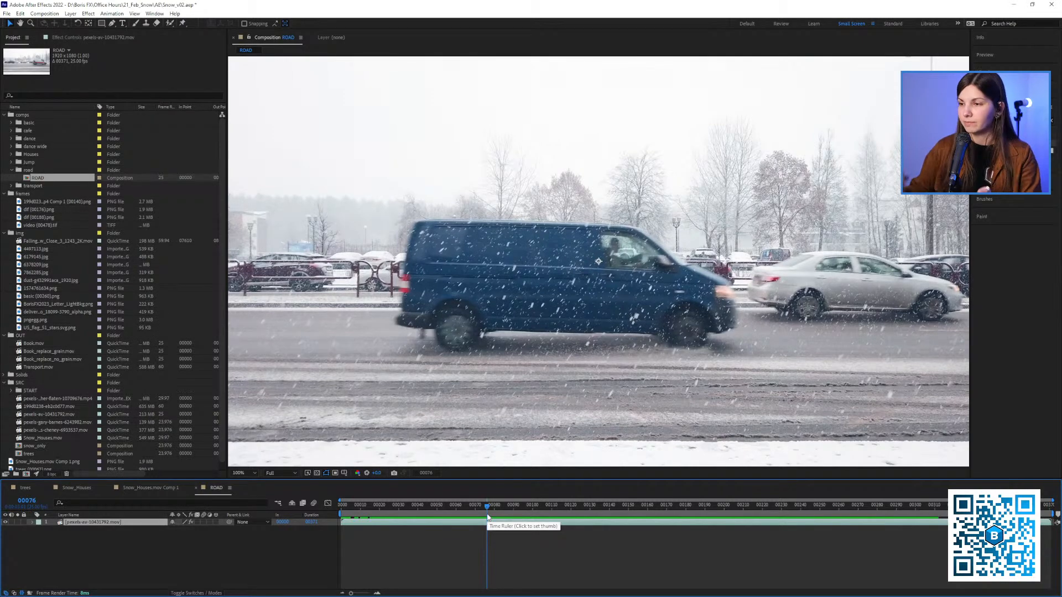
# Find the Sapphire S_TimeAverage effect and apply it to the ROAD footage layer
pyautogui.click(122, 38)
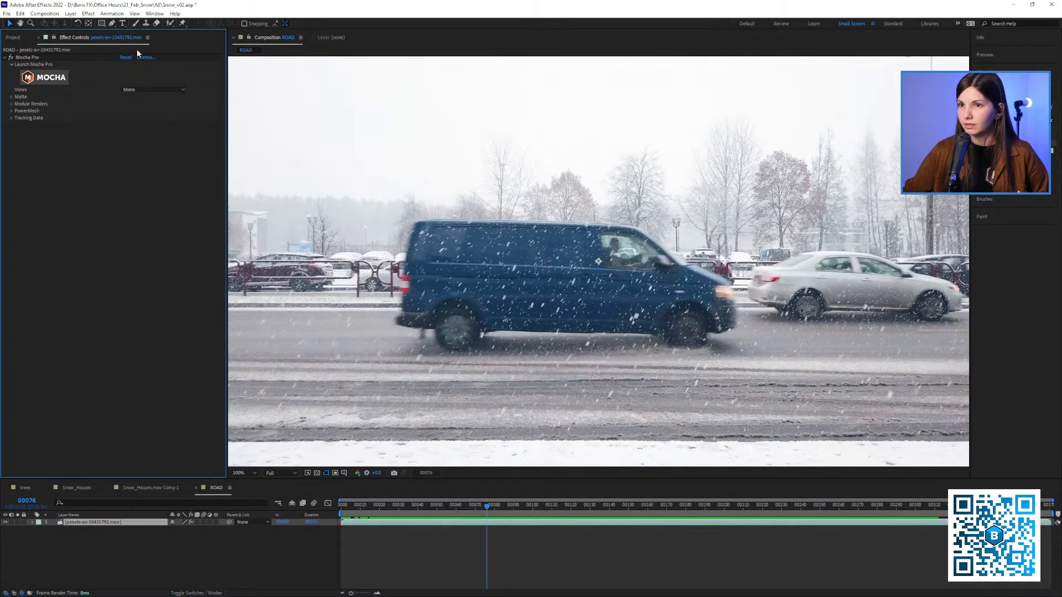
pyautogui.click(1011, 120)
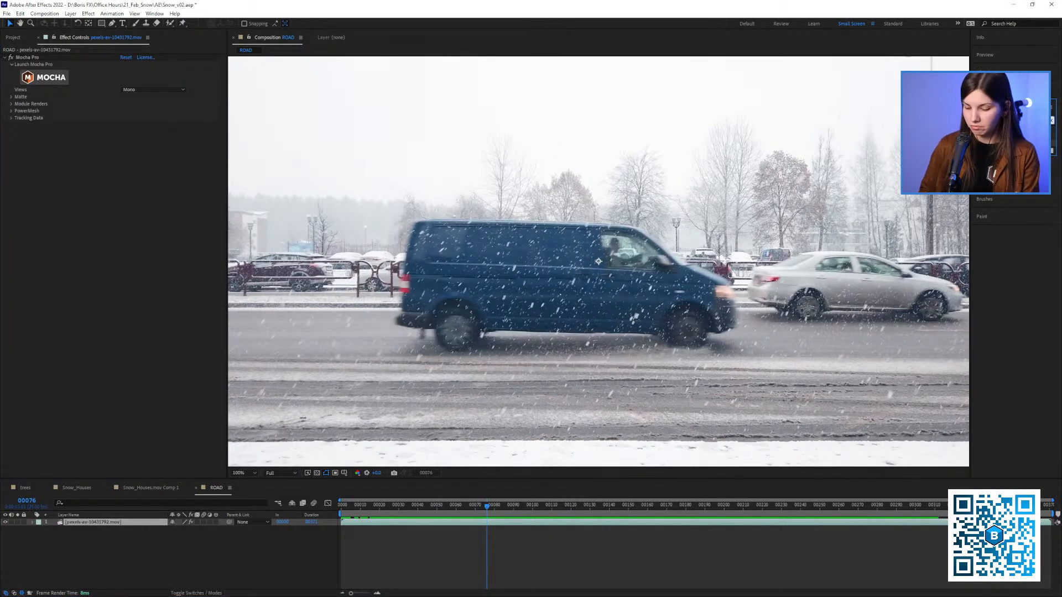
pyautogui.write('s_me')
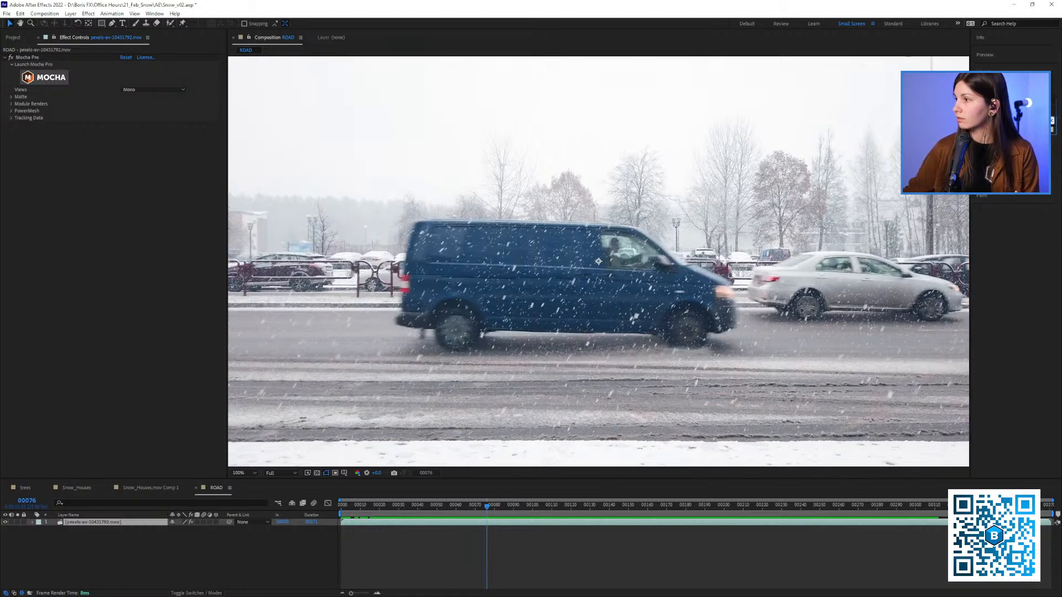
pyautogui.press('BackSpace')
pyautogui.press('BackSpace')
pyautogui.write('ma')
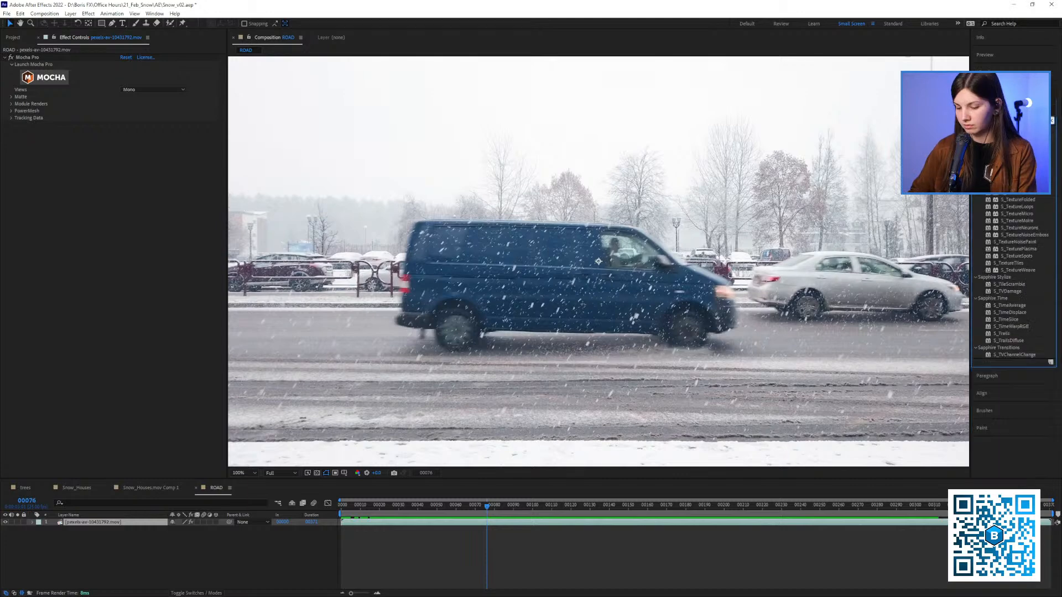
pyautogui.doubleClick(1003, 138)
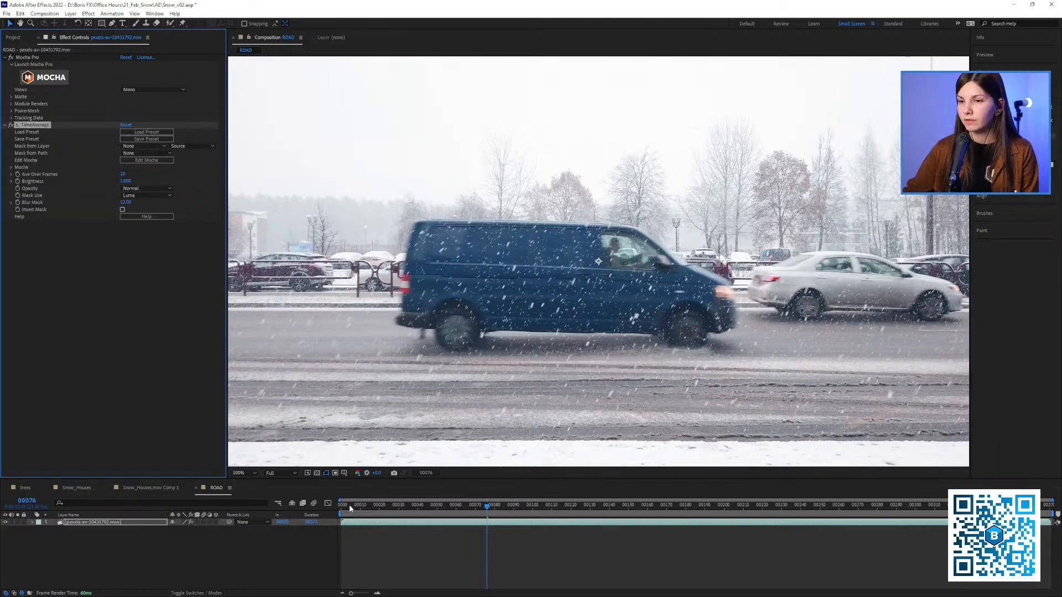
# Return to frame 0 of the ROAD composition and clear all memory and disk cache
pyautogui.moveTo(353, 505); pyautogui.dragTo(331, 503)
pyautogui.press('ctrl+alt+KP_Divide')
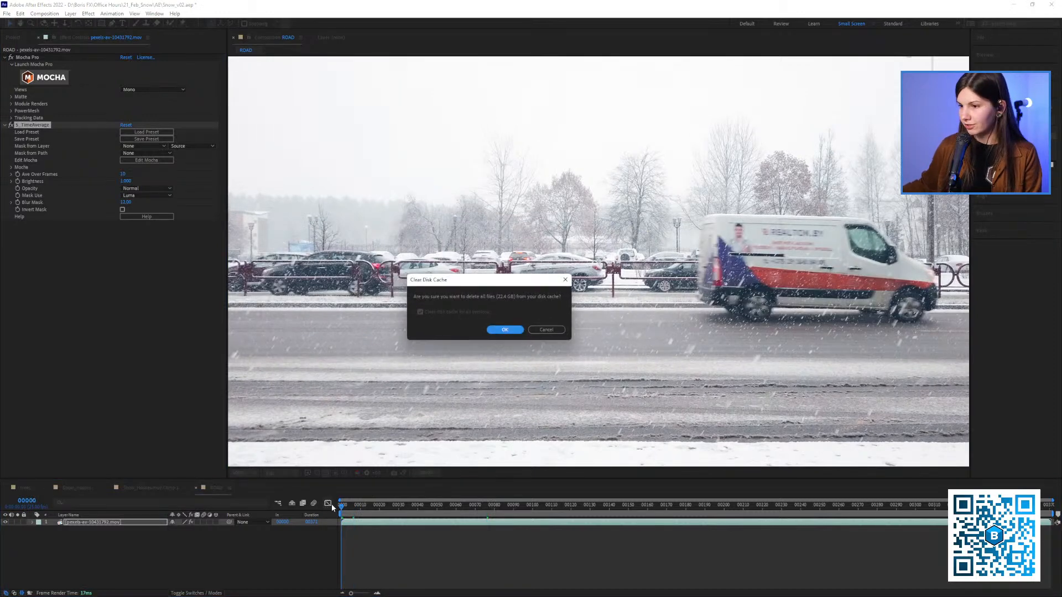
pyautogui.click(504, 331)
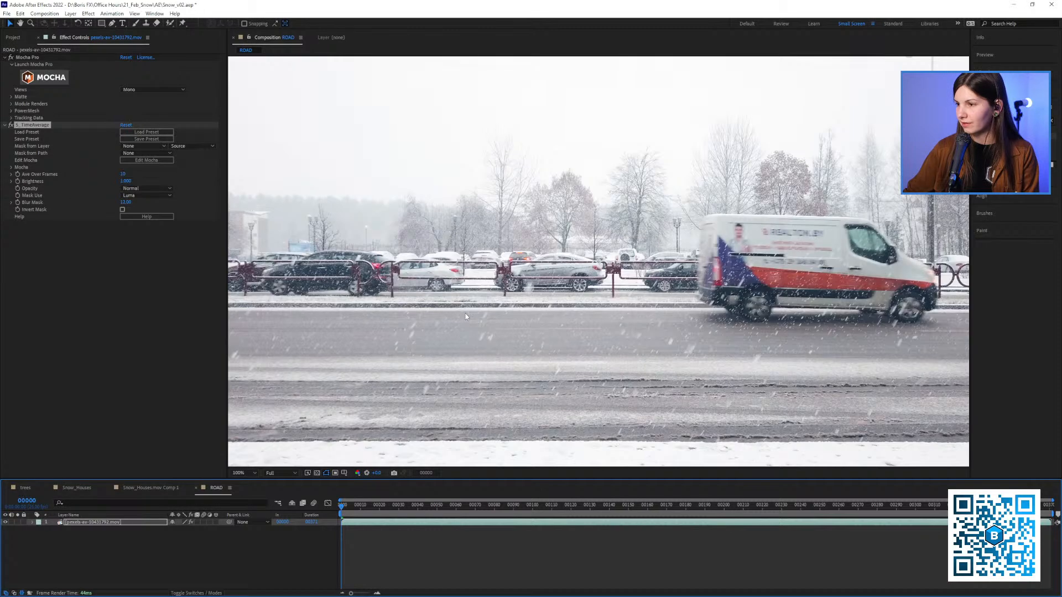
# Set S_TimeAverage's Ave Over Frames to 40 on the ROAD footage
pyautogui.click(123, 174)
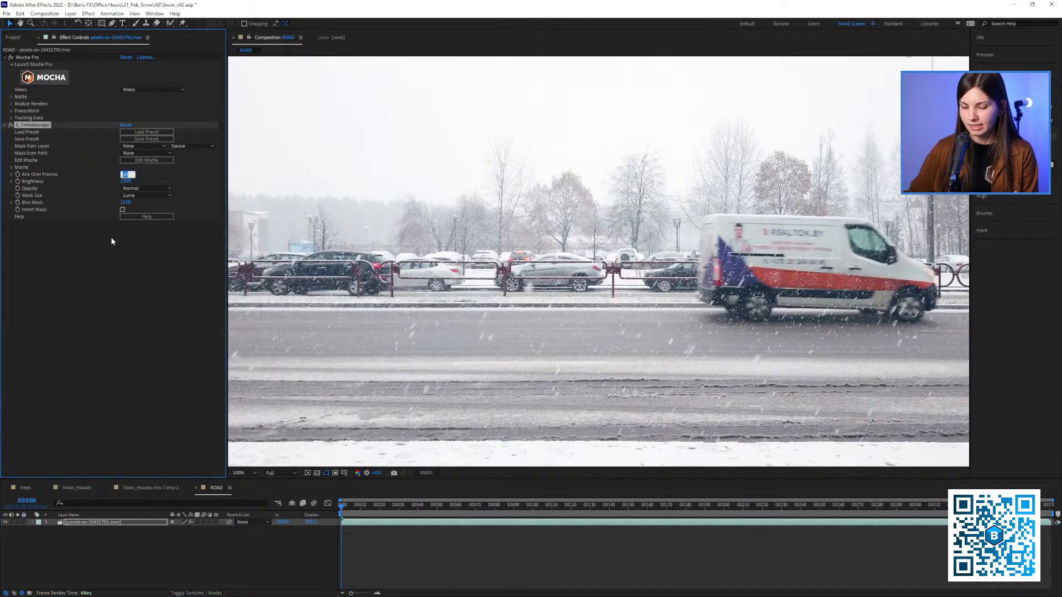
pyautogui.write('40')
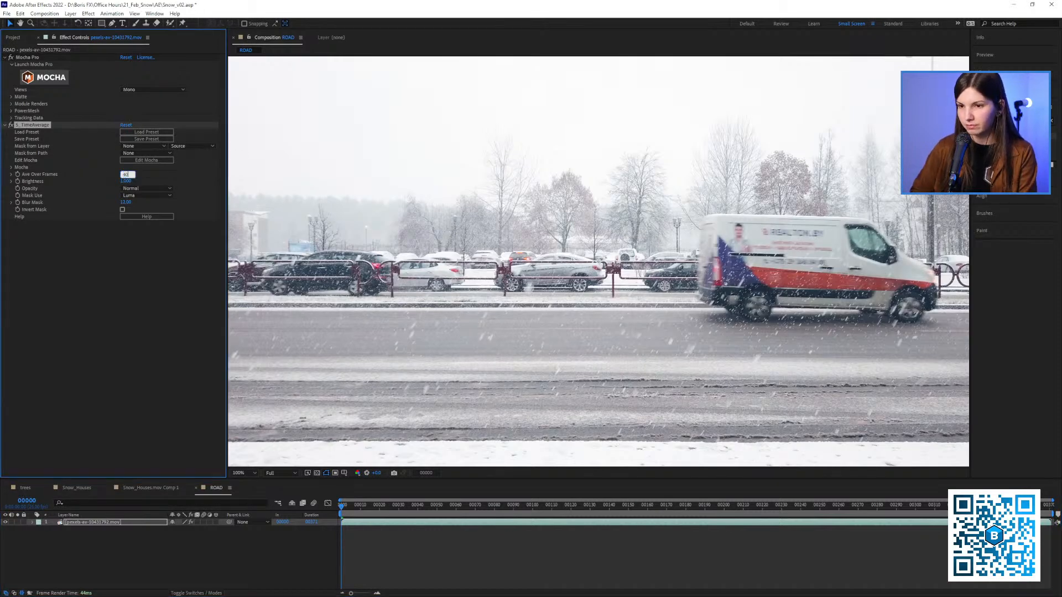
pyautogui.click(117, 286)
# Play and scrub through the time-averaged road footage to examine how snow and passing cars are removed
pyautogui.press('space')
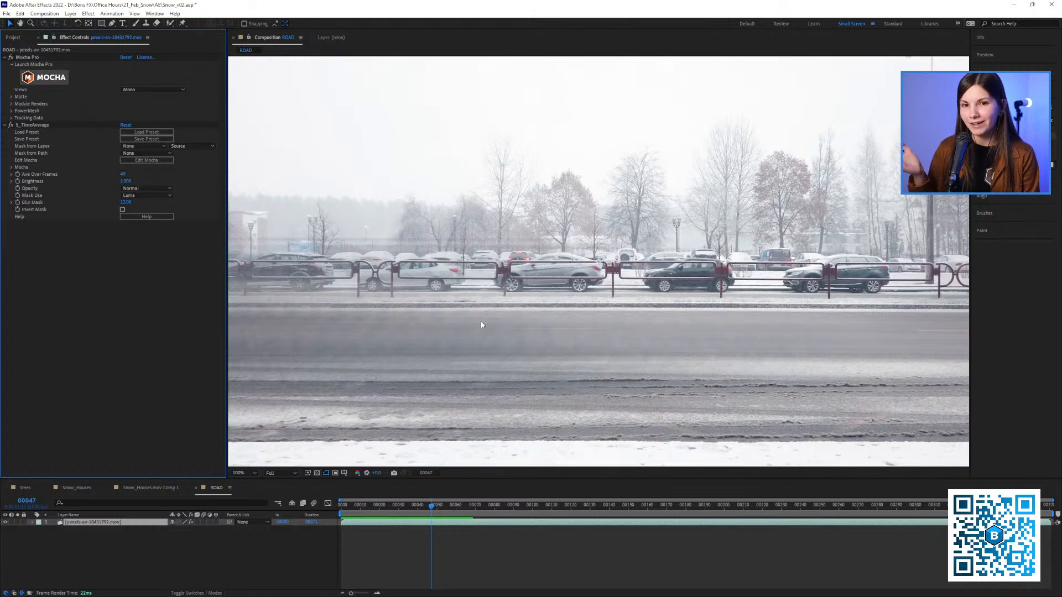
pyautogui.press('space')
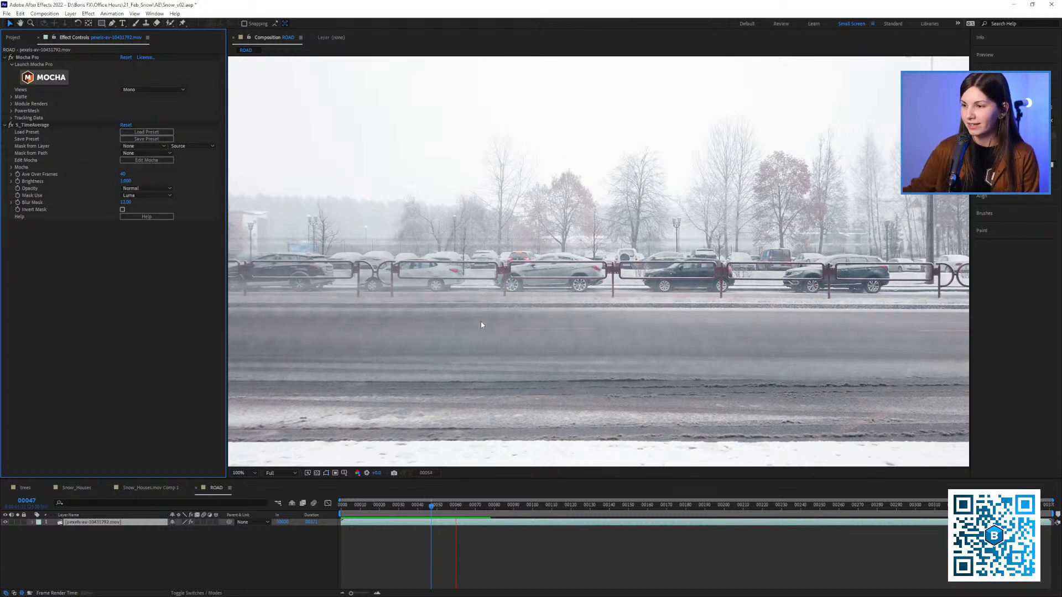
pyautogui.press('space')
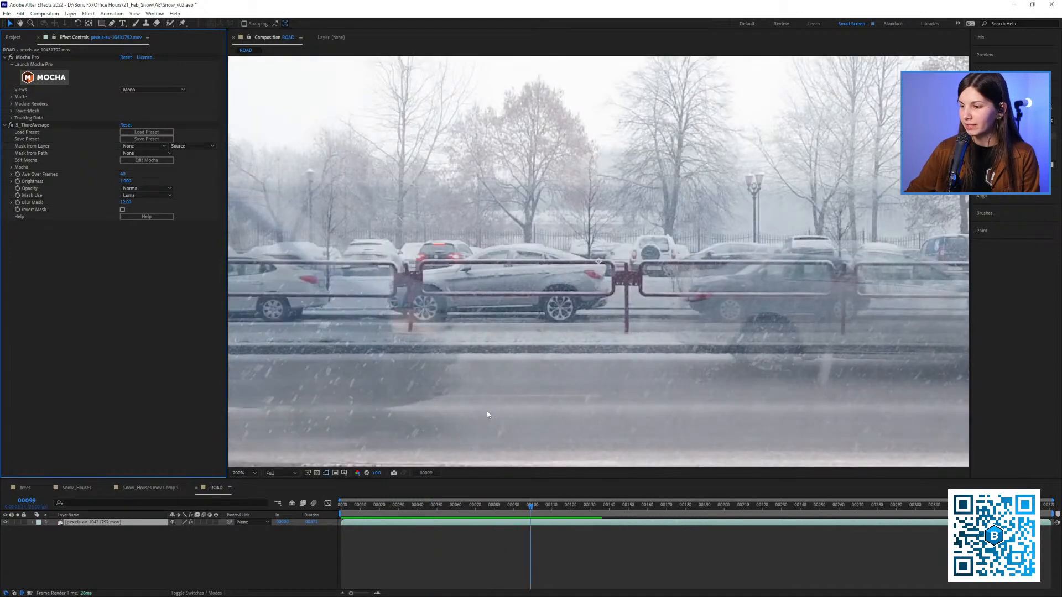
pyautogui.moveTo(535, 522); pyautogui.dragTo(633, 517)
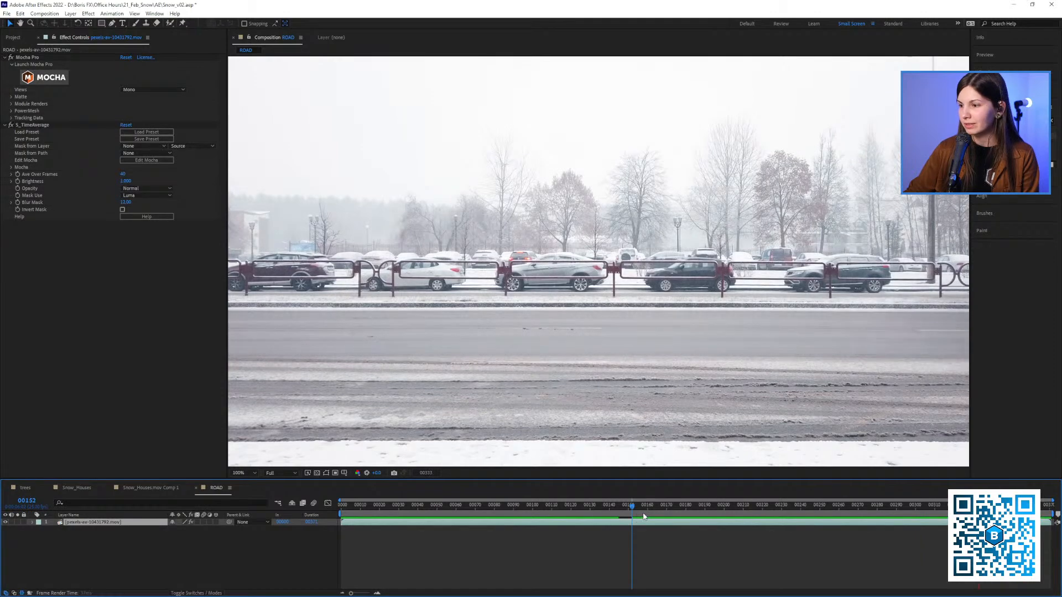
pyautogui.press('space')
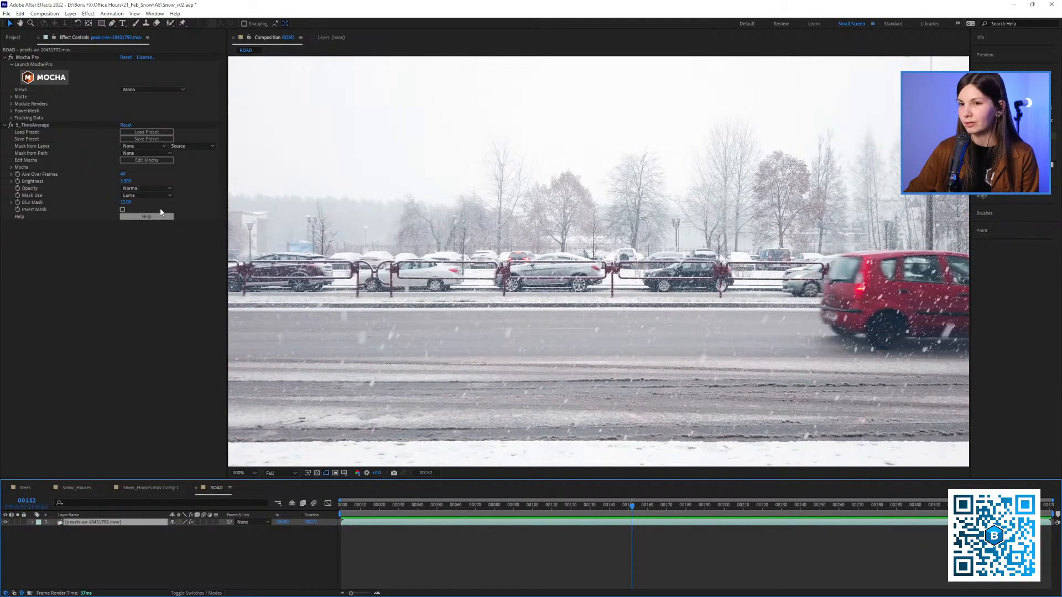
# Delete the S_TimeAverage effect from the ROAD footage layer
pyautogui.click(46, 126)
pyautogui.press('Delete')
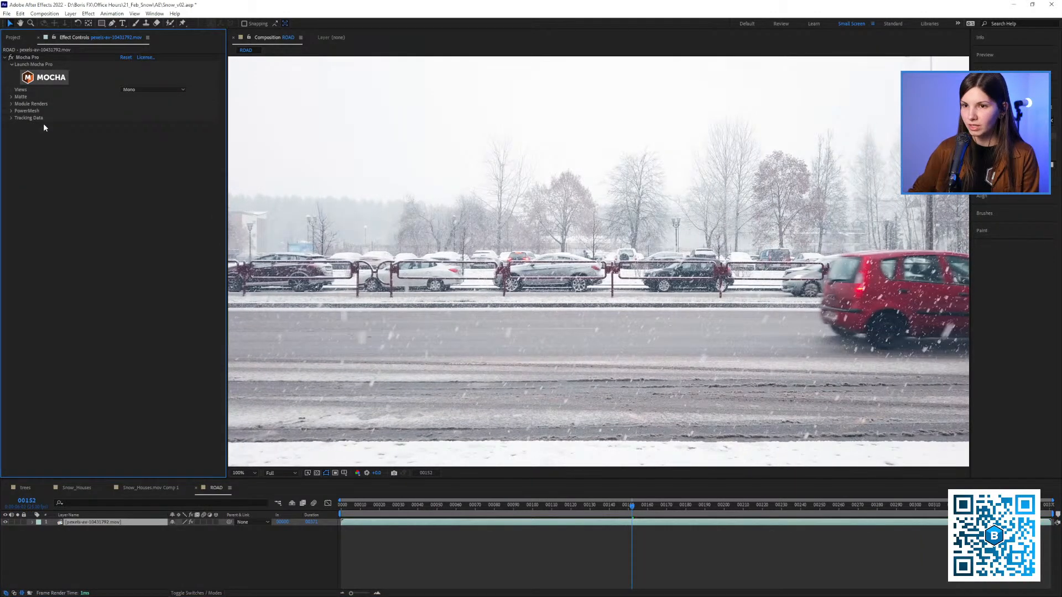
# Apply the Echo effect to the ROAD footage at frame 0 and preview the result
pyautogui.moveTo(360, 503); pyautogui.dragTo(328, 503)
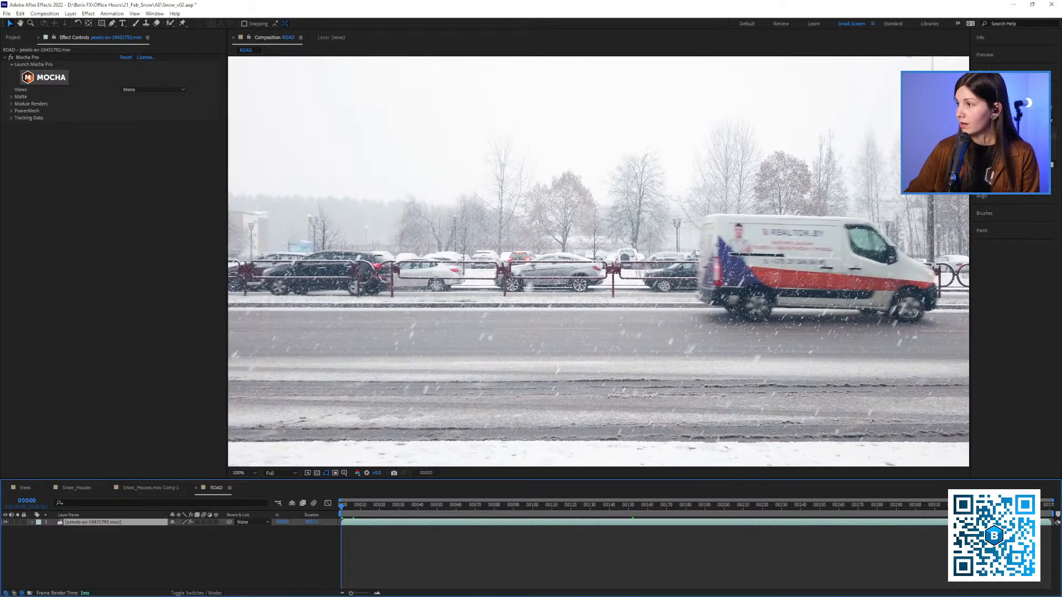
pyautogui.click(1009, 120)
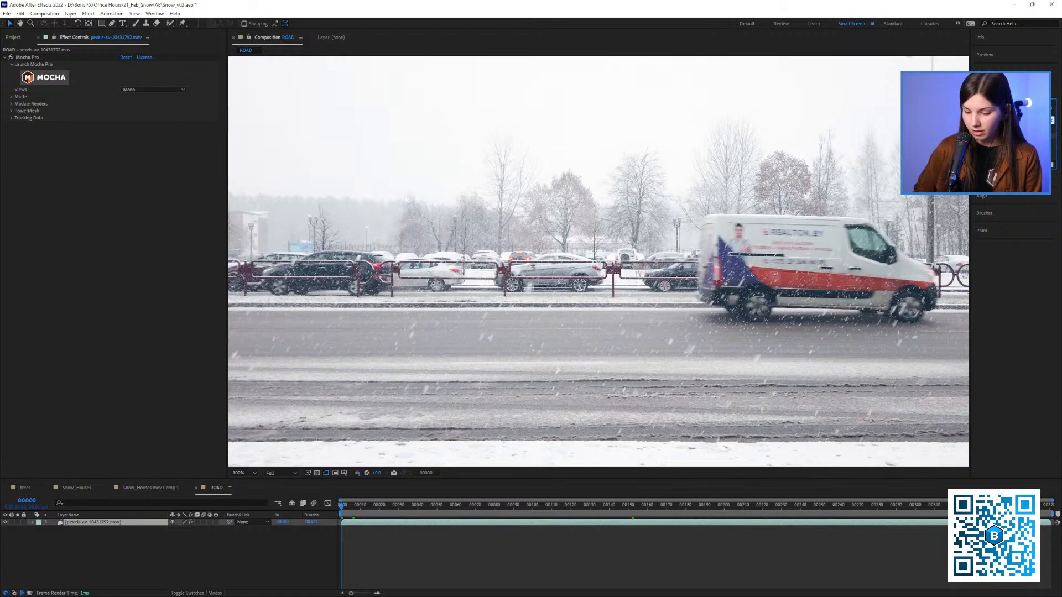
pyautogui.write('cho')
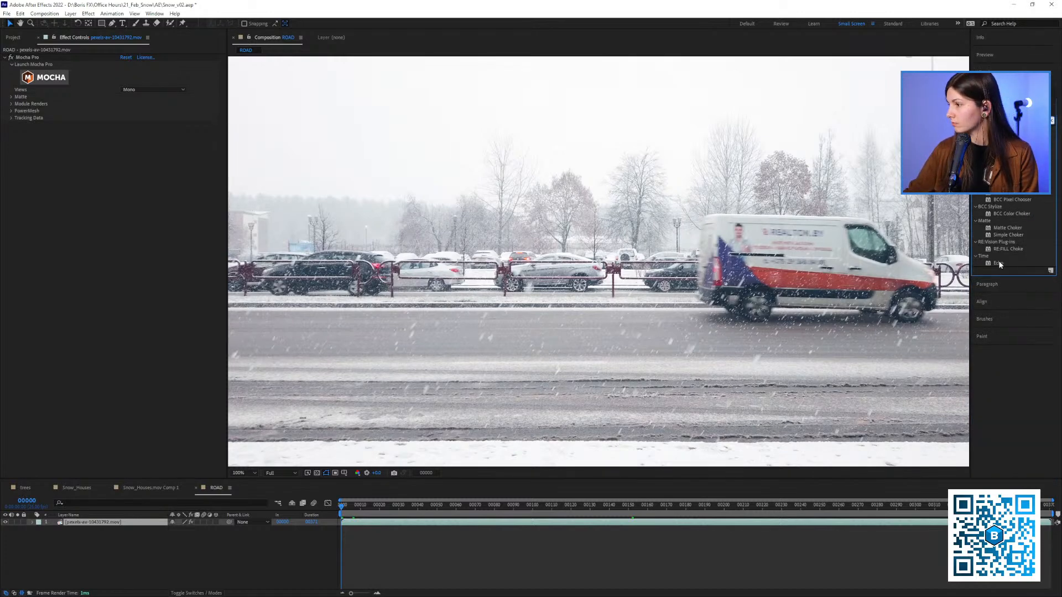
pyautogui.moveTo(999, 264); pyautogui.dragTo(337, 210)
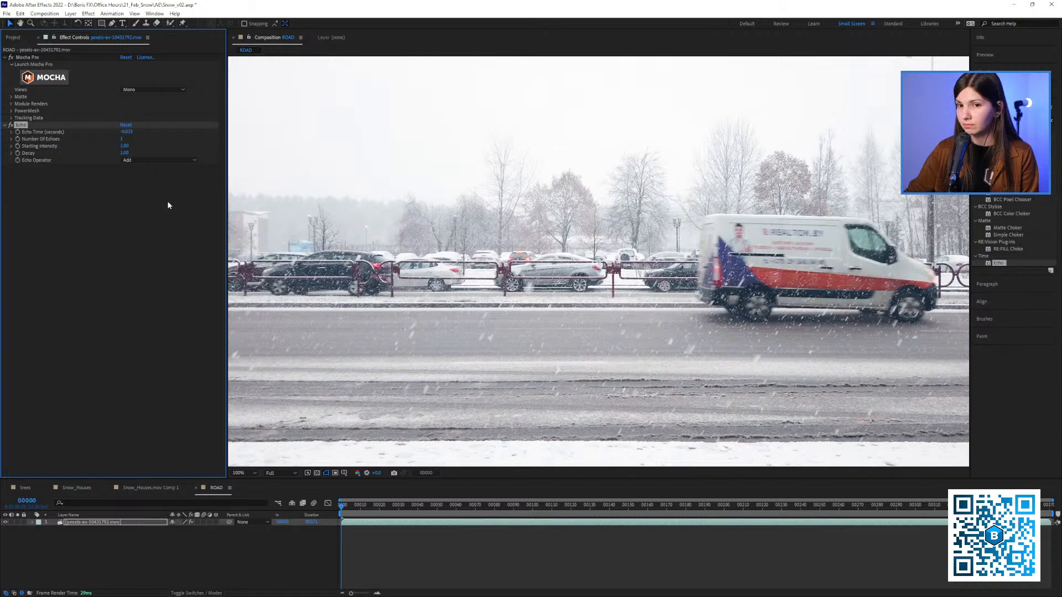
pyautogui.press('space')
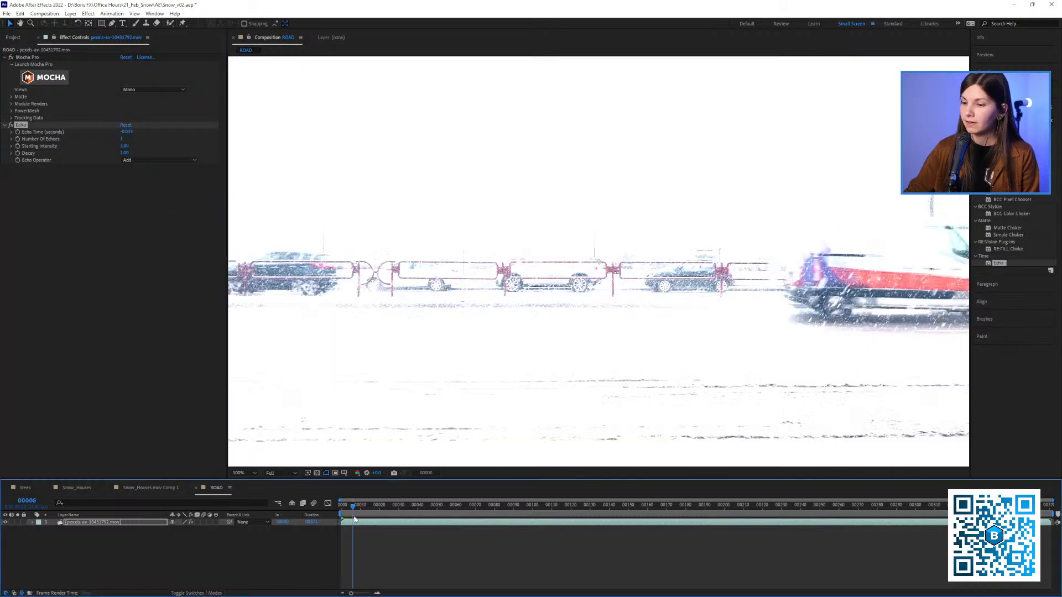
pyautogui.press('space')
# Set the Echo effect's Echo Operator to Minimum and Number Of Echoes to 10
pyautogui.click(138, 160)
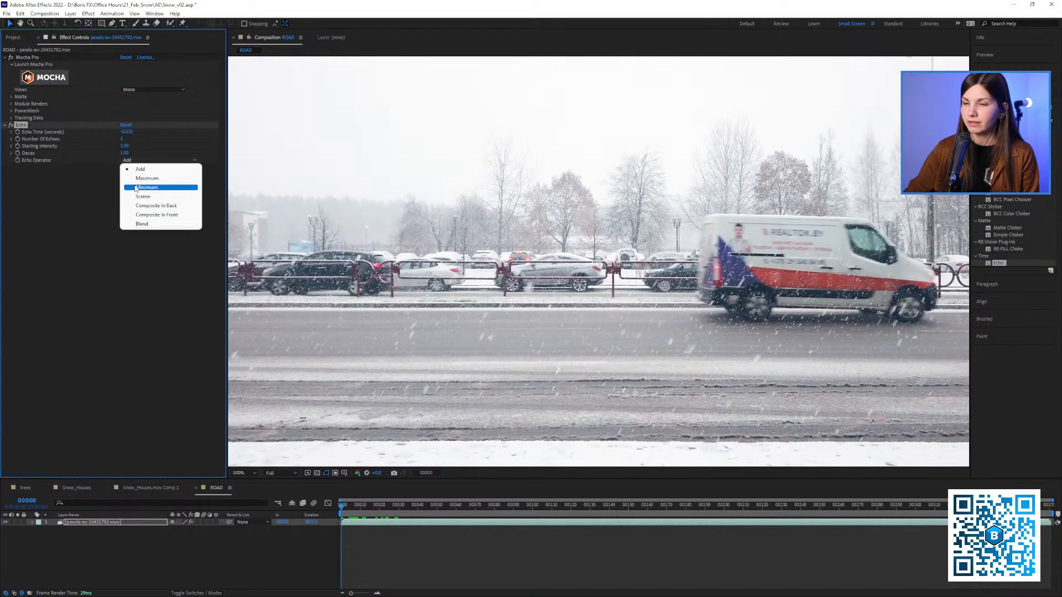
pyautogui.click(136, 187)
pyautogui.moveTo(364, 508); pyautogui.dragTo(430, 508)
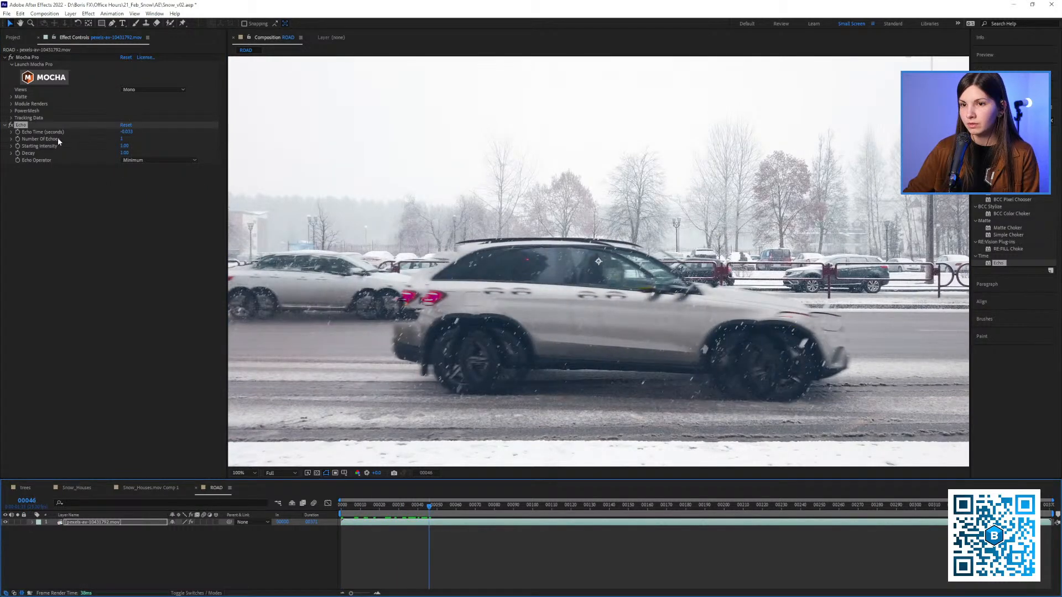
pyautogui.click(123, 139)
pyautogui.write('10')
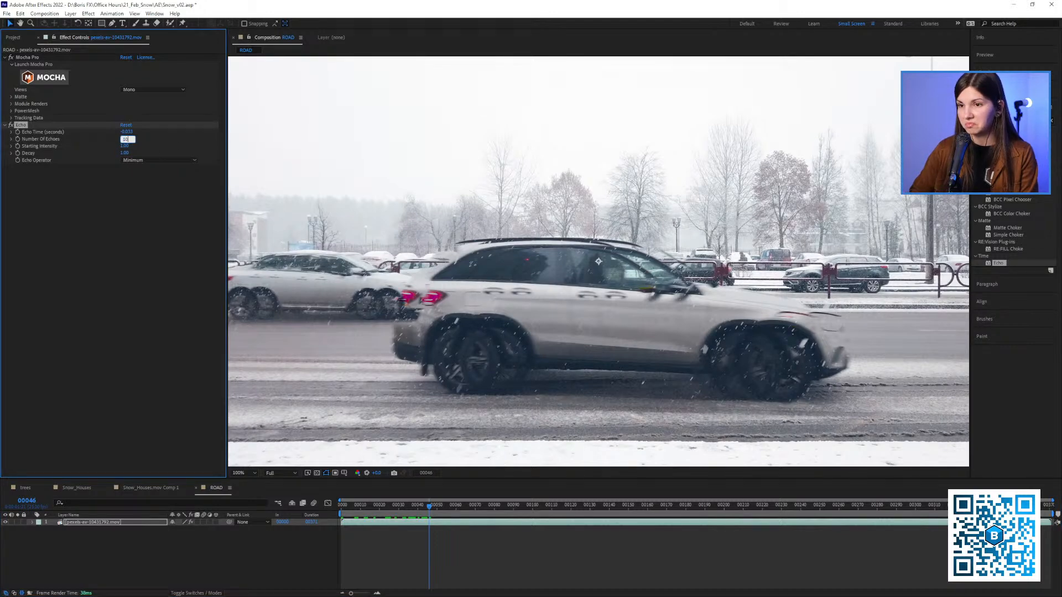
pyautogui.click(136, 230)
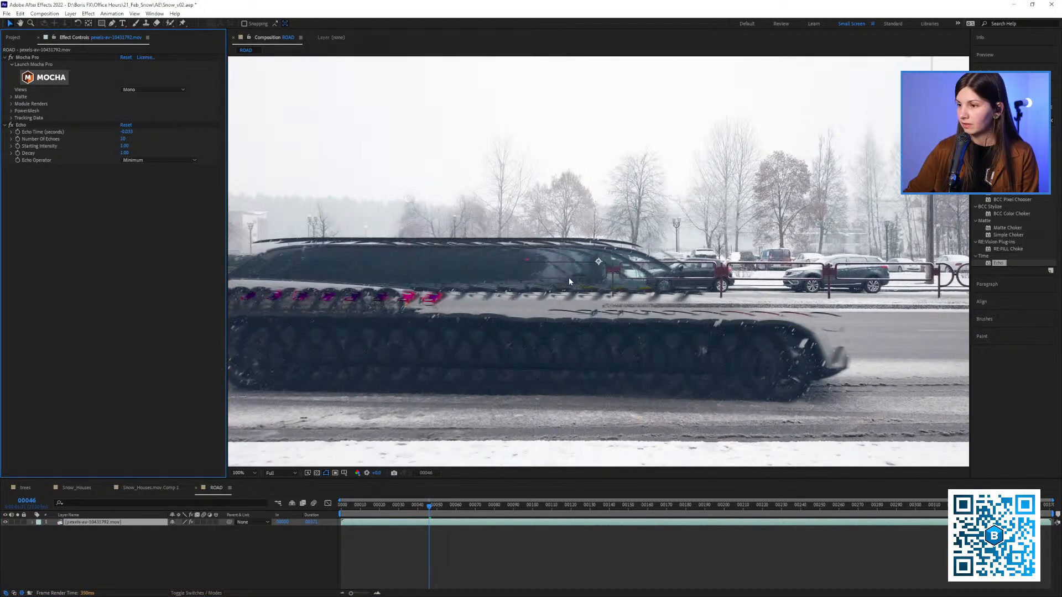
# Preview the echoed road traffic, and delete the Echo effect from the ROAD footage layer
pyautogui.moveTo(466, 504); pyautogui.dragTo(451, 505)
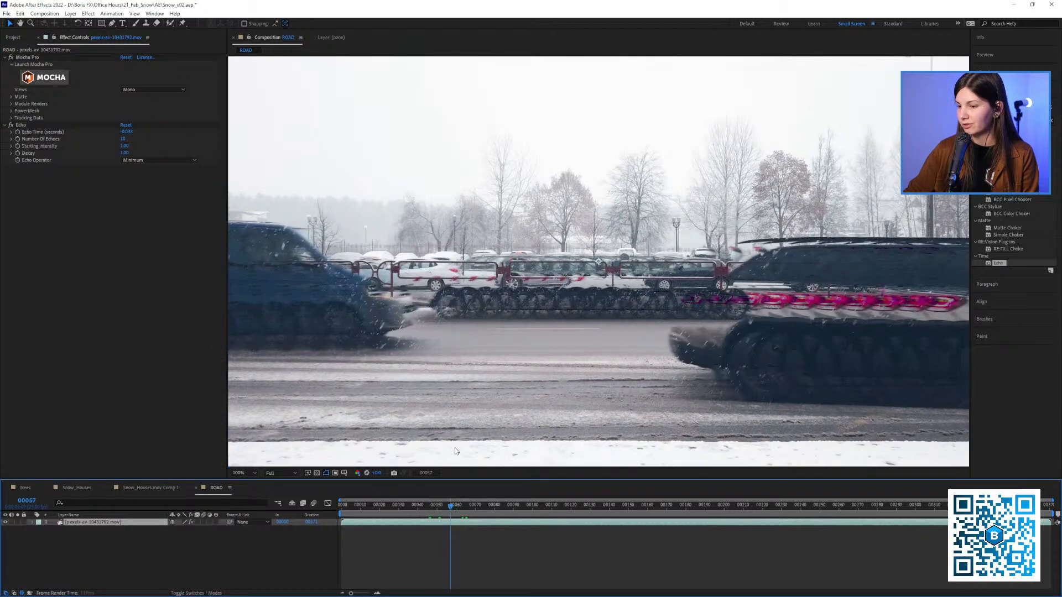
pyautogui.press('space')
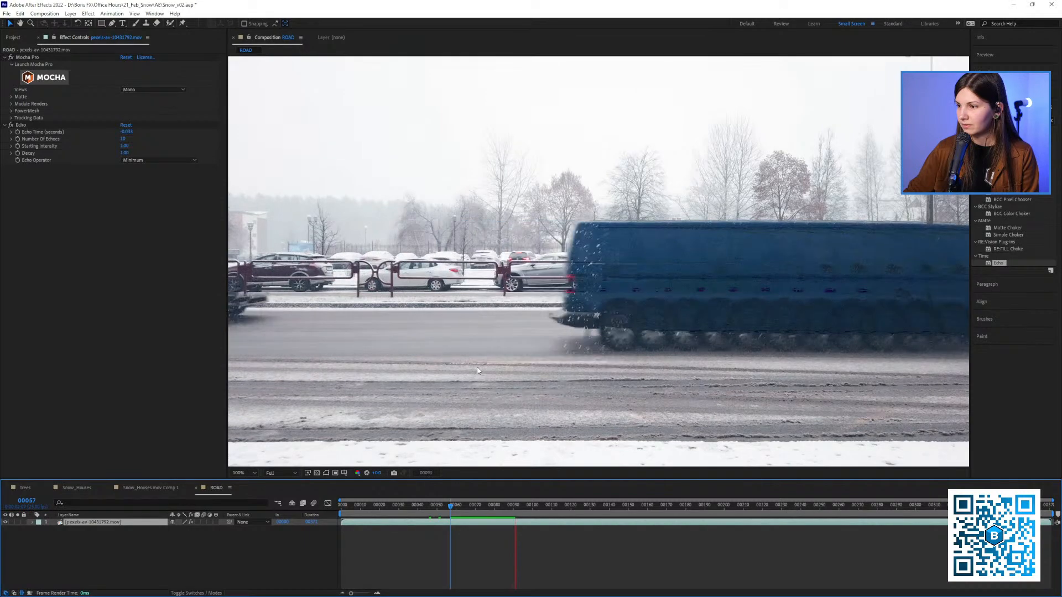
pyautogui.click(458, 515)
pyautogui.moveTo(458, 515); pyautogui.dragTo(466, 516)
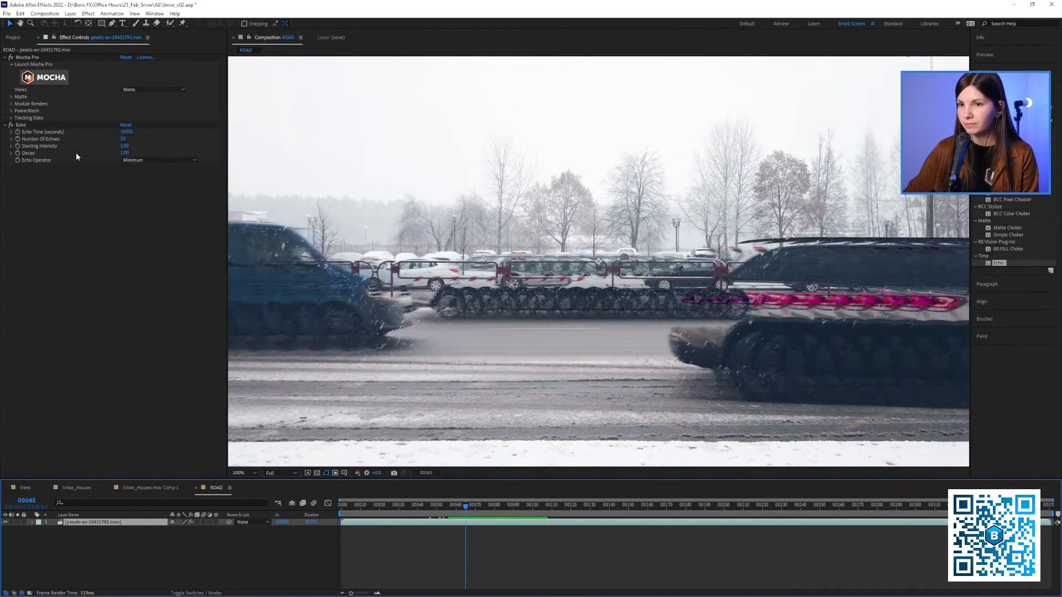
pyautogui.click(23, 125)
pyautogui.press('Delete')
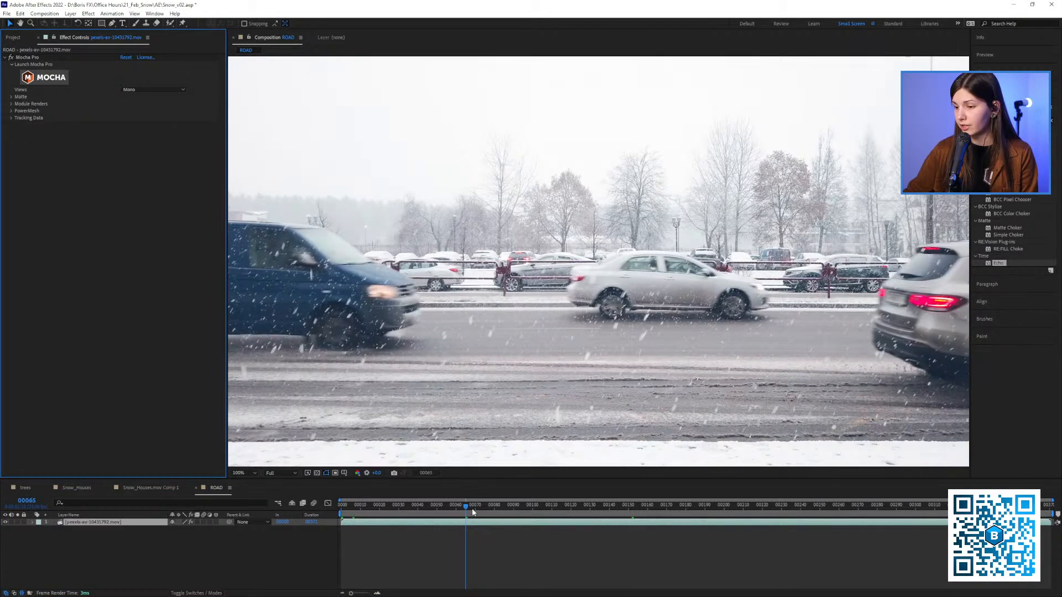
# Examine the snow falling in front of the passing blue van in the untreated ROAD footage
pyautogui.moveTo(472, 507)
pyautogui.mouseDown()
pyautogui.moveTo(490, 506)
pyautogui.moveTo(481, 506)
pyautogui.mouseUp()
pyautogui.scroll(-1, 542, 310)
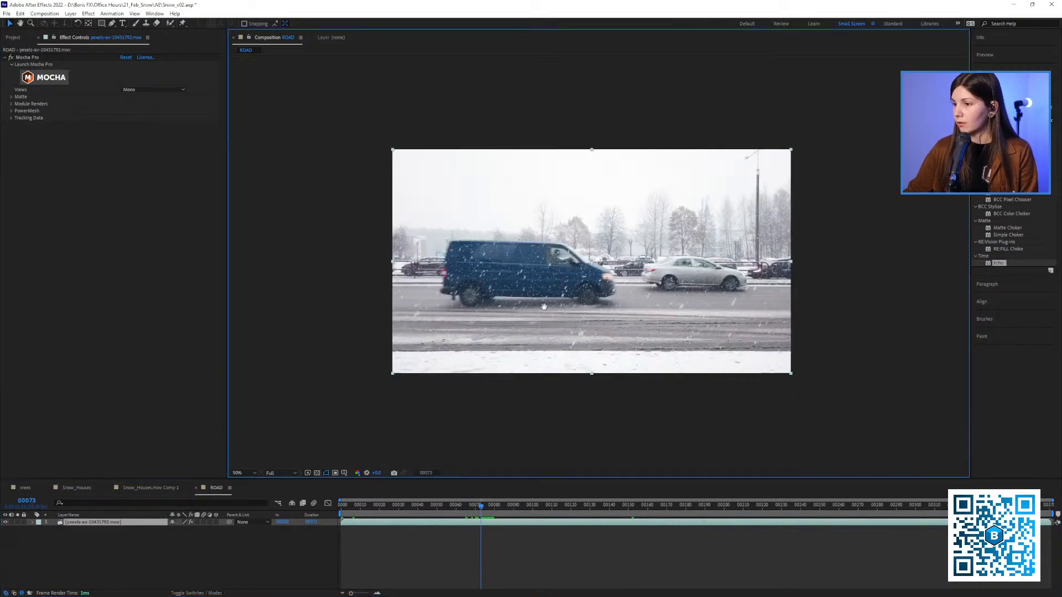
pyautogui.moveTo(544, 306); pyautogui.dragTo(510, 314)
pyautogui.moveTo(479, 512)
pyautogui.mouseDown()
pyautogui.moveTo(467, 515)
pyautogui.moveTo(806, 514)
pyautogui.moveTo(529, 534)
pyautogui.moveTo(480, 529)
pyautogui.moveTo(489, 526)
pyautogui.mouseUp()
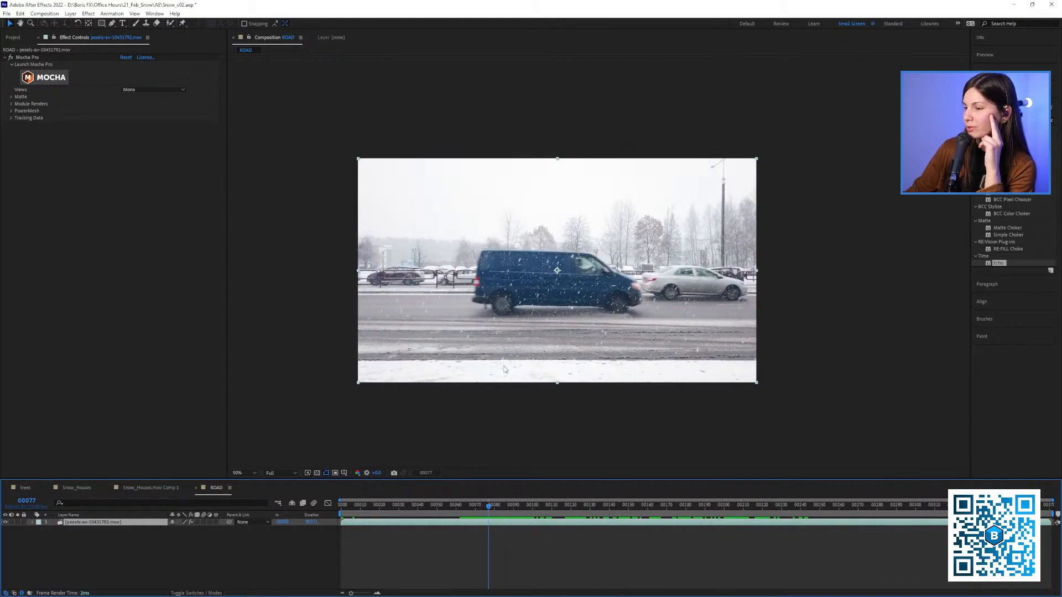
pyautogui.scroll(1, 545, 284)
pyautogui.scroll(-1, 548, 304)
pyautogui.moveTo(549, 324); pyautogui.dragTo(533, 328)
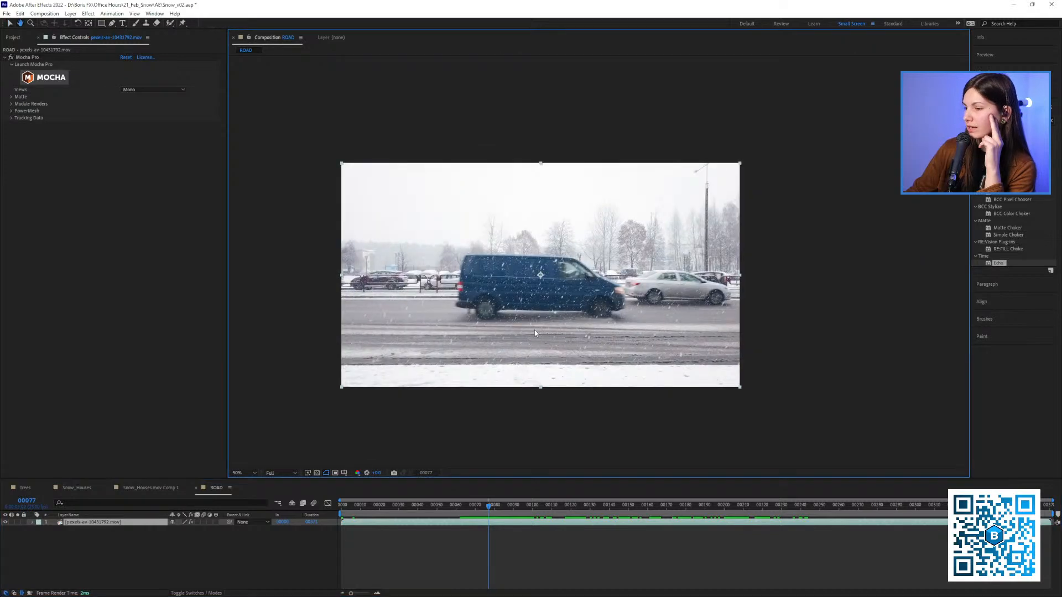
pyautogui.moveTo(489, 509)
pyautogui.mouseDown()
pyautogui.moveTo(500, 510)
pyautogui.moveTo(489, 509)
pyautogui.mouseUp()
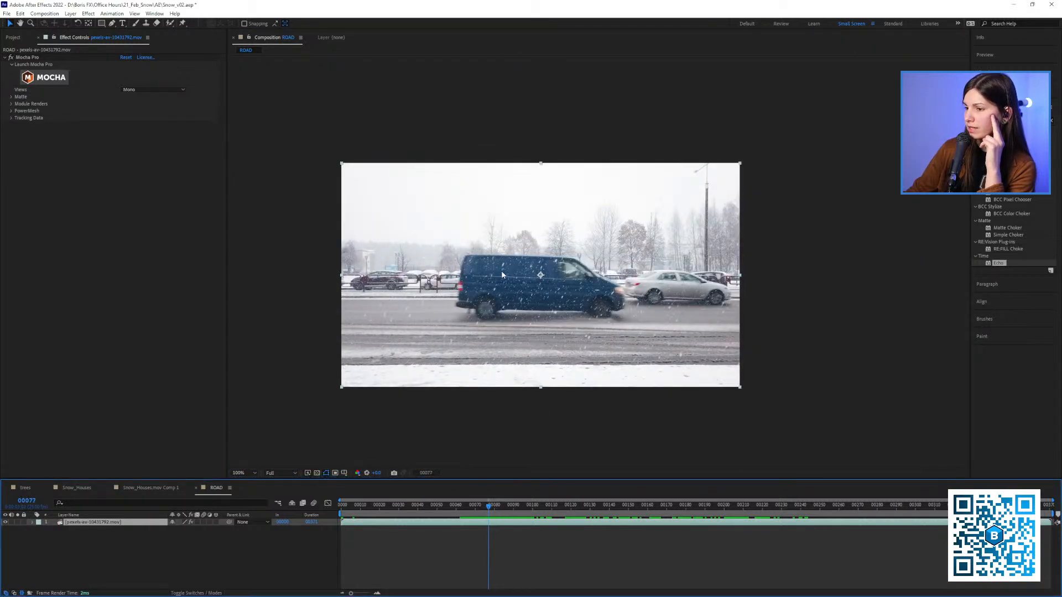
pyautogui.scroll(1, 502, 272)
pyautogui.moveTo(514, 283); pyautogui.dragTo(535, 270)
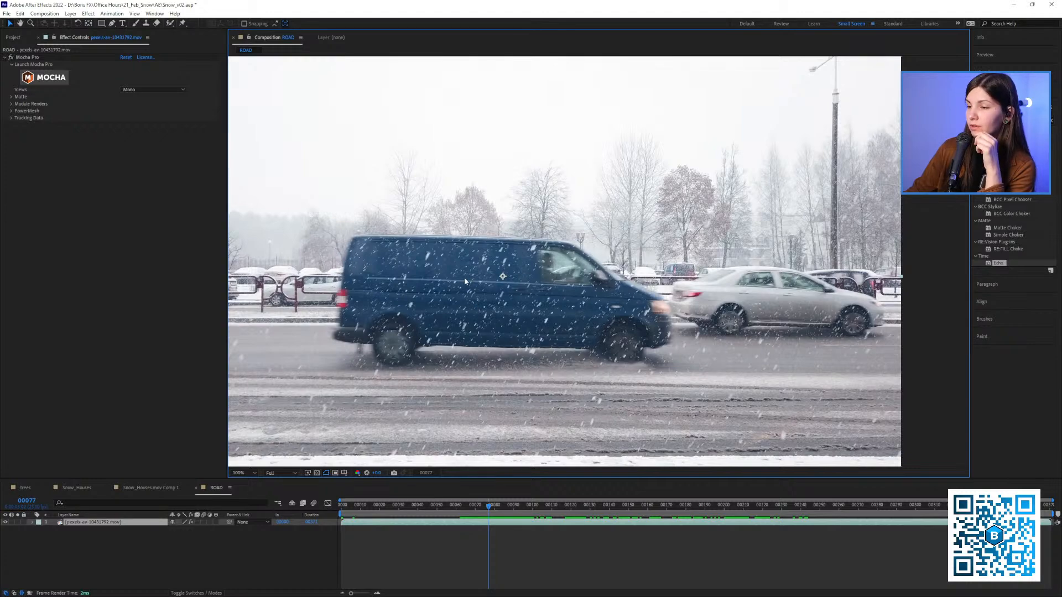
# Scrub and play the ROAD footage to examine the snow over the yellow truck and the other passing vehicles
pyautogui.moveTo(526, 505); pyautogui.dragTo(770, 519)
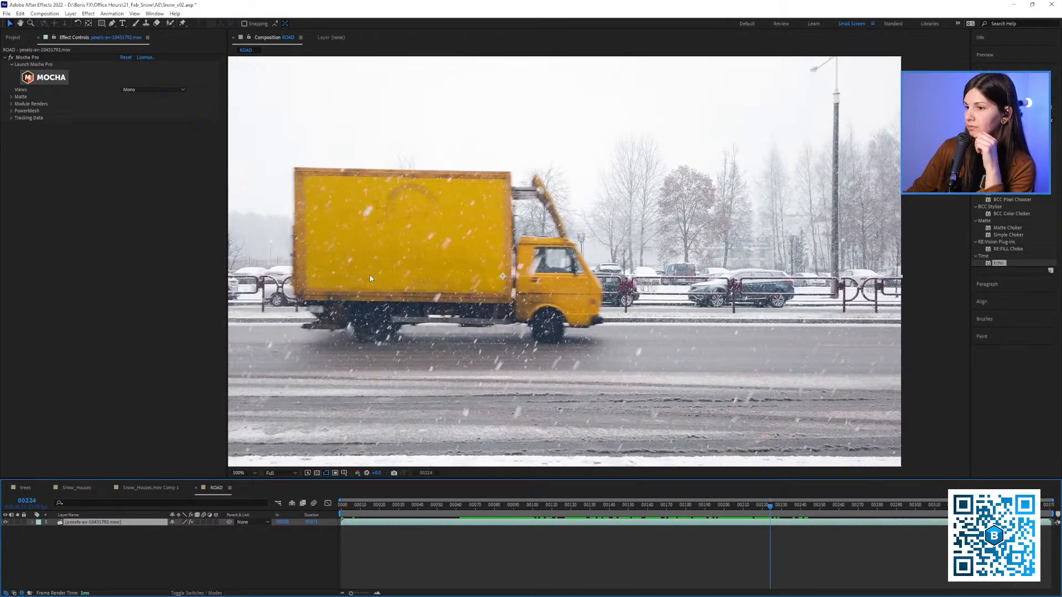
pyautogui.moveTo(365, 110); pyautogui.dragTo(405, 185)
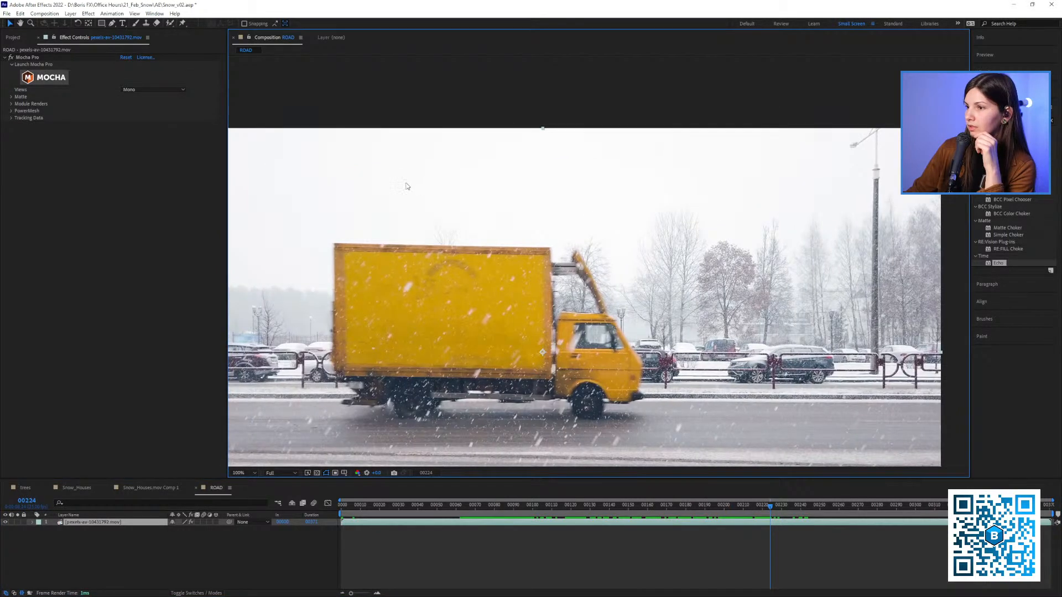
pyautogui.moveTo(263, 202); pyautogui.dragTo(370, 186)
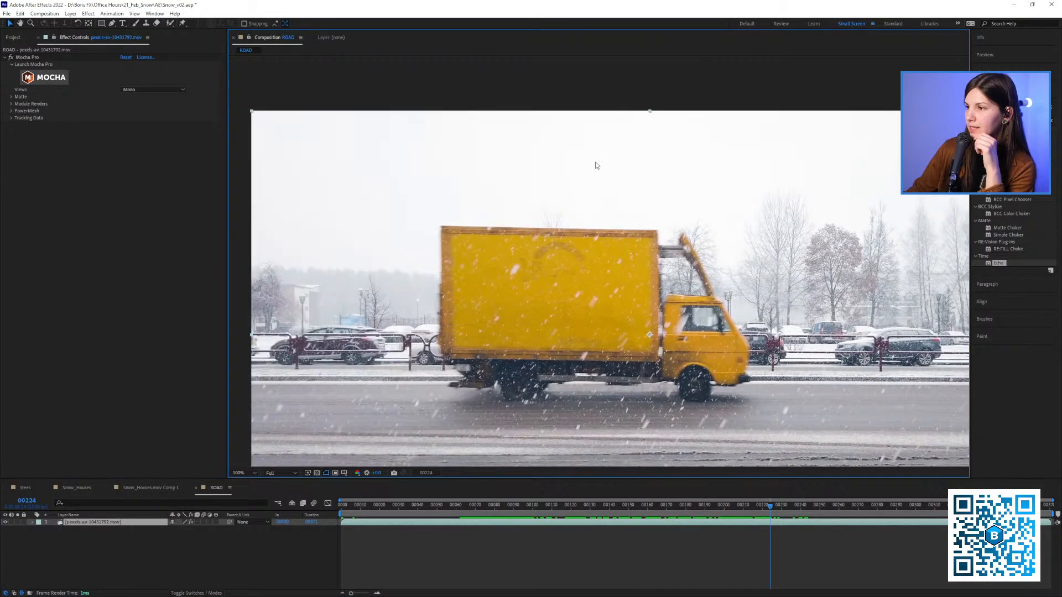
pyautogui.click(530, 506)
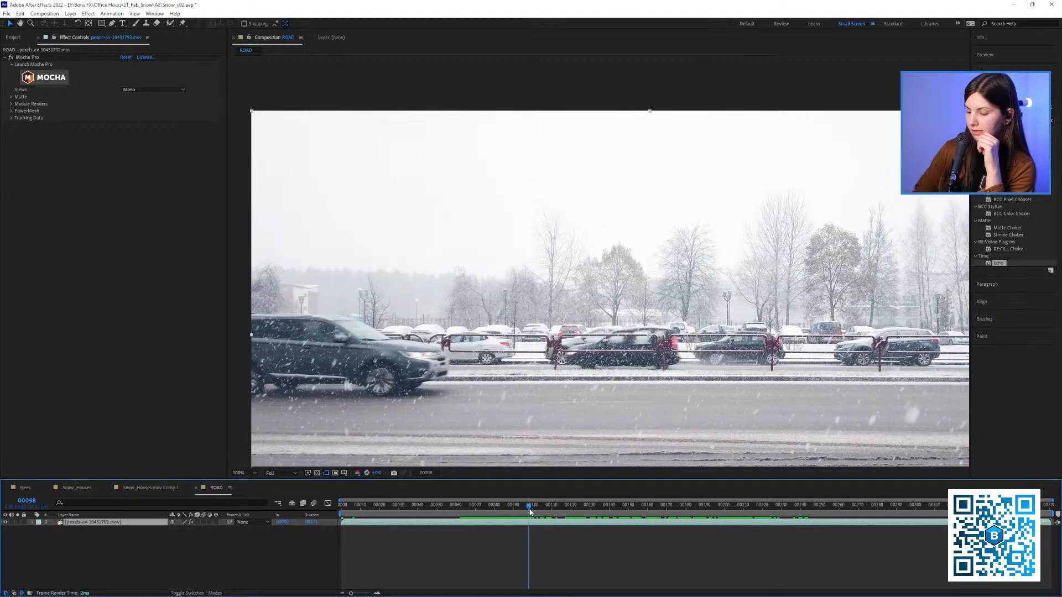
pyautogui.press('space')
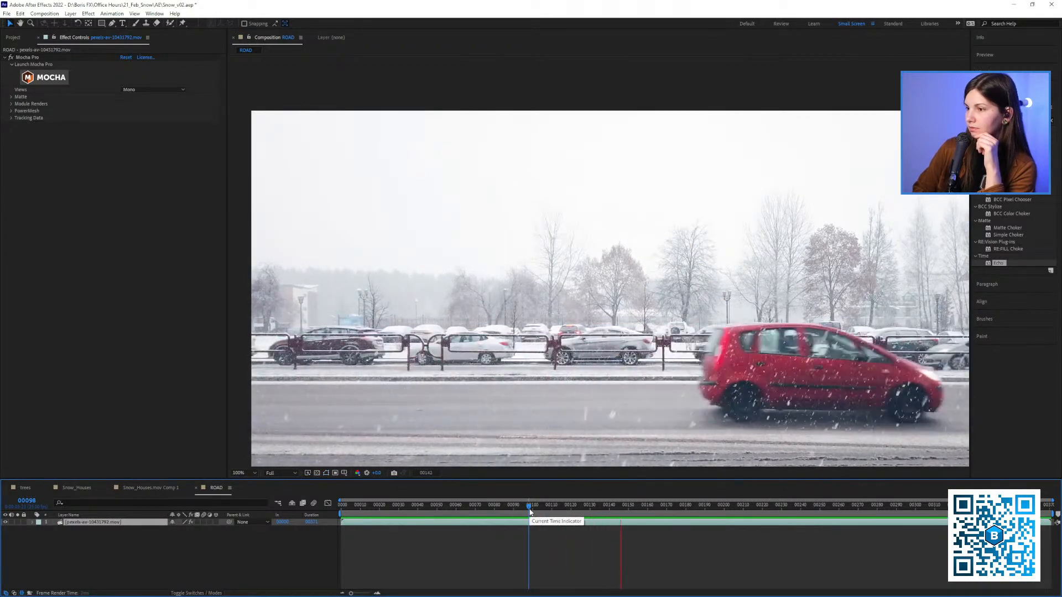
pyautogui.press('space')
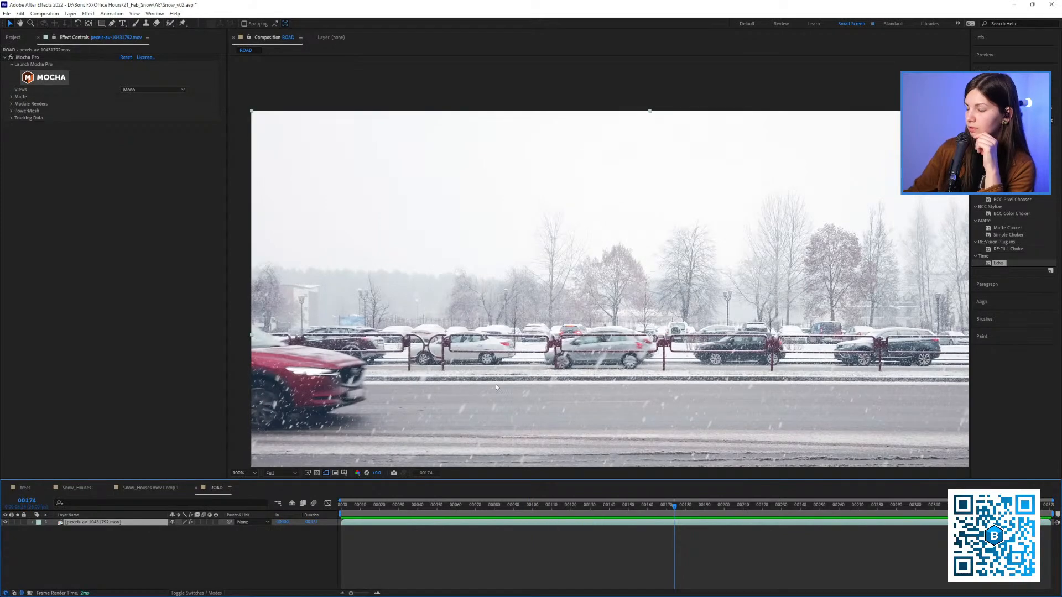
pyautogui.moveTo(386, 395); pyautogui.dragTo(389, 350)
# Open the ROAD footage at frame 73 in the Mocha Pro plugin and maximize its window
pyautogui.moveTo(463, 514); pyautogui.dragTo(482, 515)
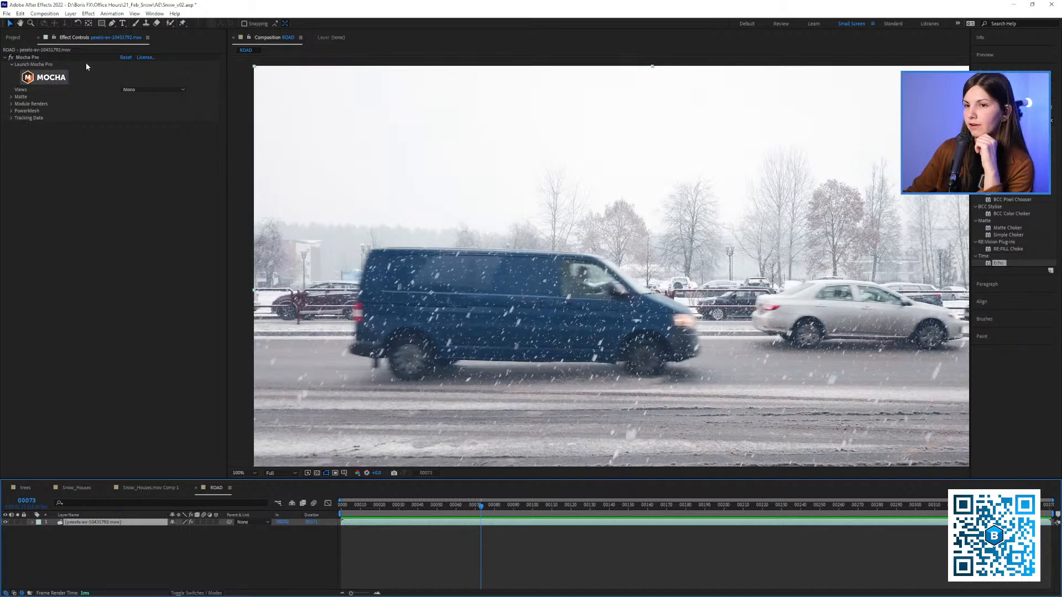
pyautogui.click(31, 55)
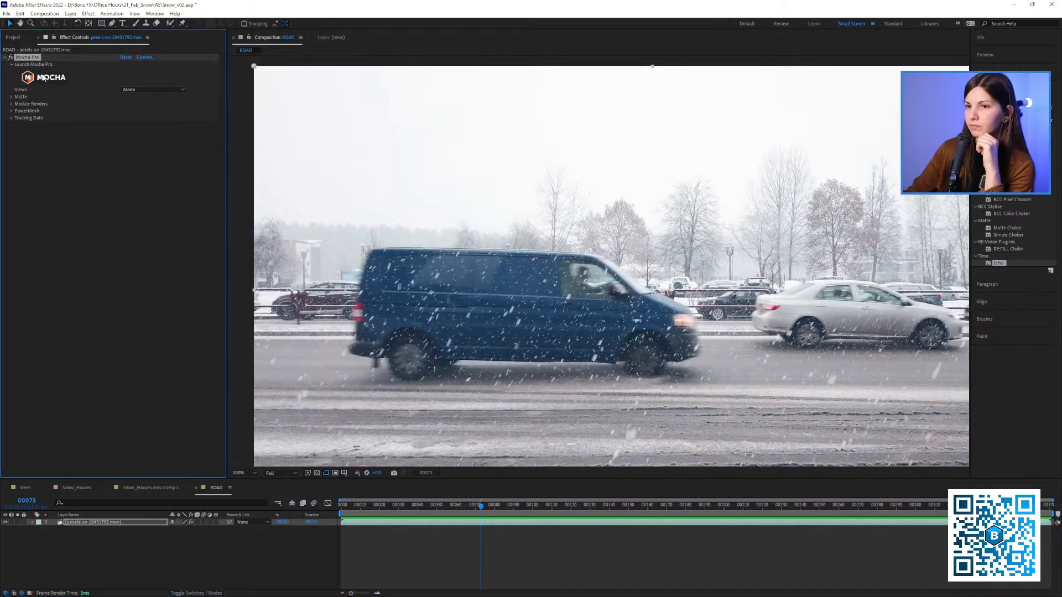
pyautogui.click(45, 80)
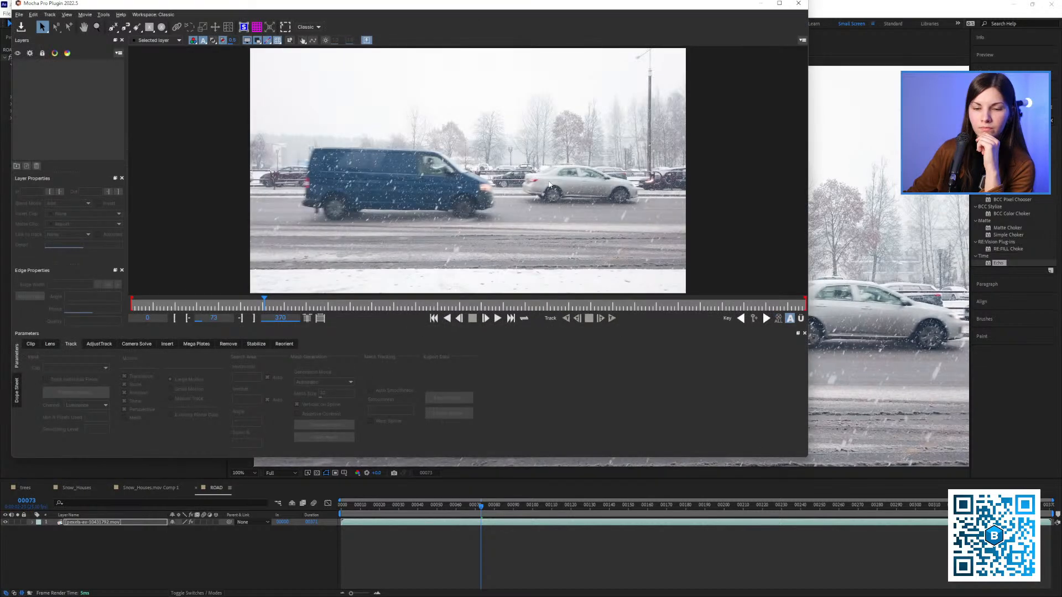
pyautogui.click(779, 4)
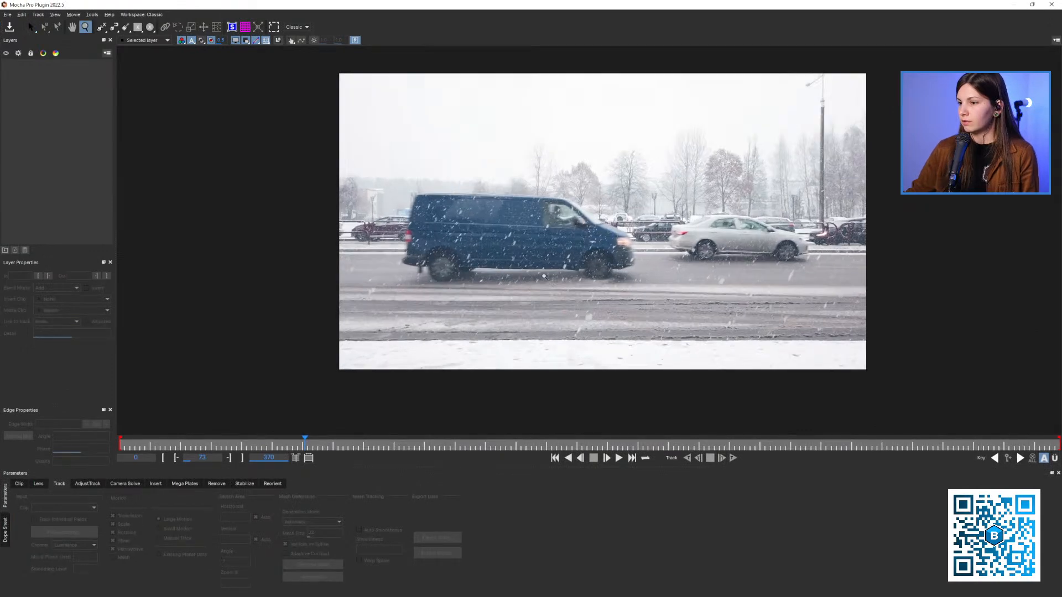
# Draw a closed X-spline around the blue van's body at frame 76
pyautogui.click(311, 445)
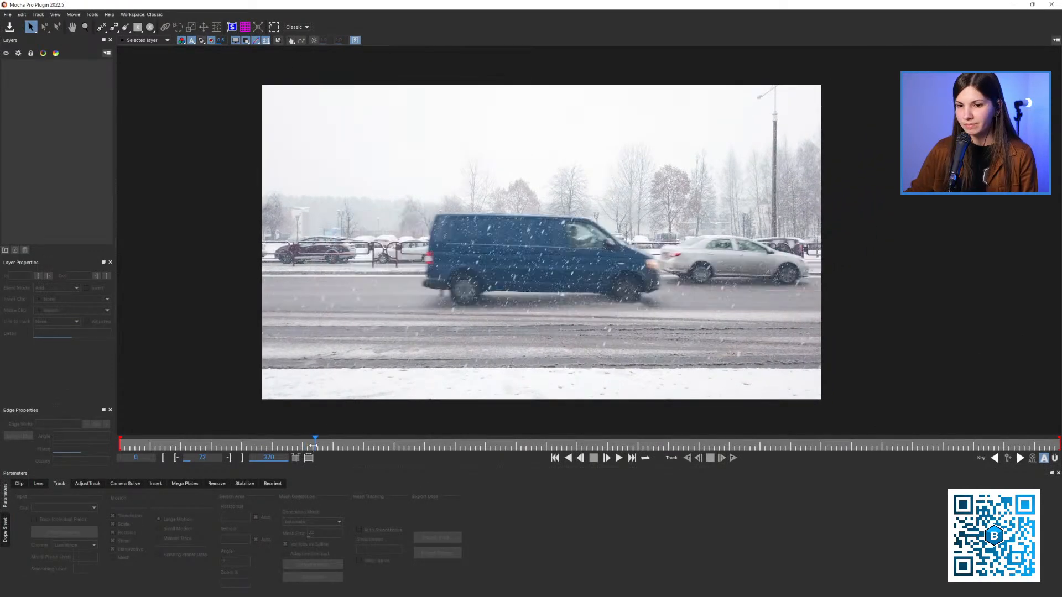
pyautogui.click(101, 26)
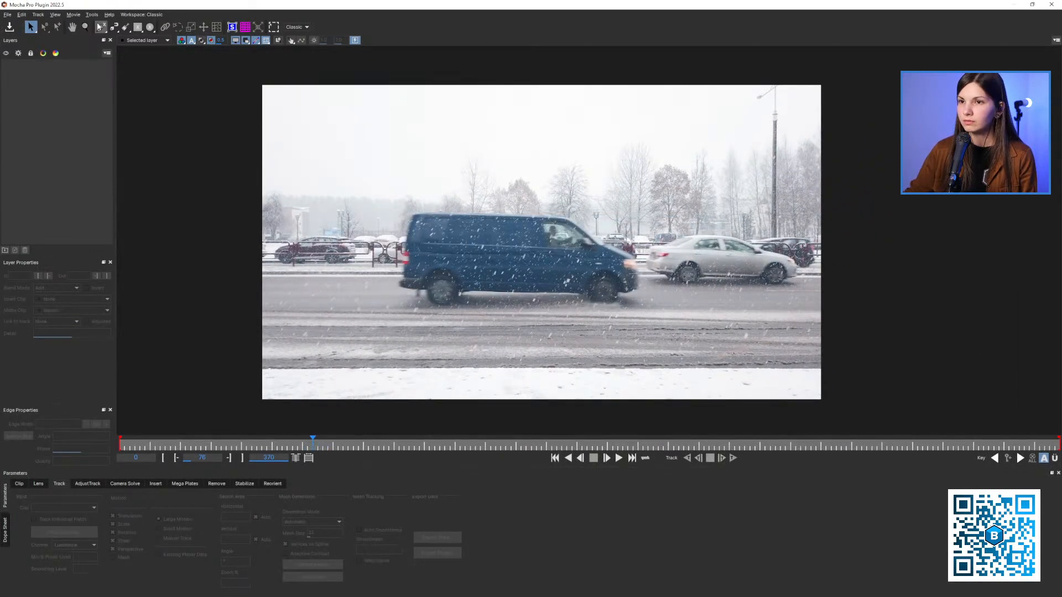
pyautogui.click(564, 167)
pyautogui.press('z')
pyautogui.moveTo(548, 233); pyautogui.dragTo(561, 213)
pyautogui.hotkey('ctrl', 'z')
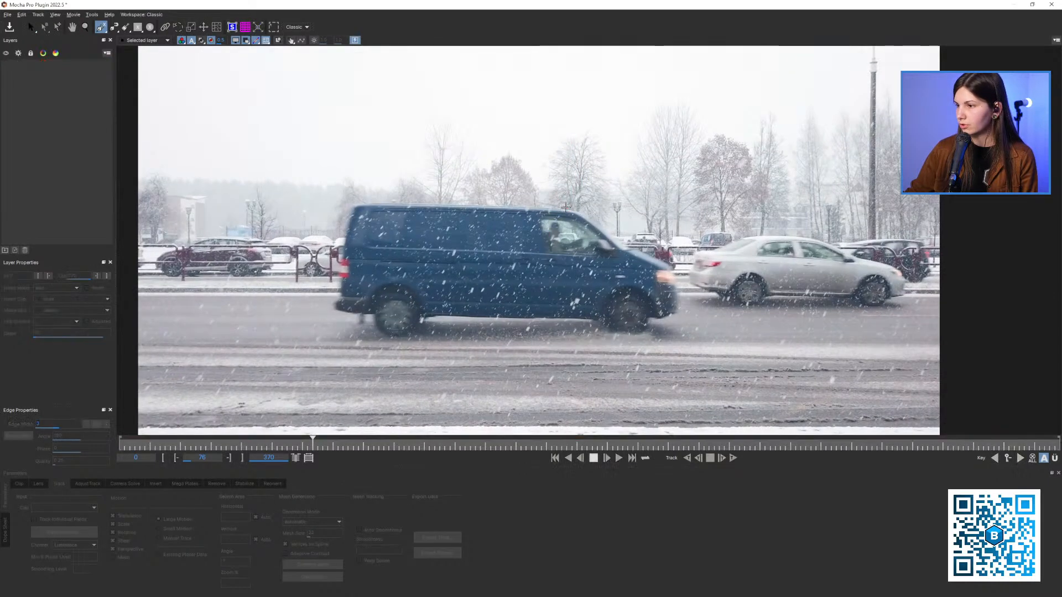
pyautogui.click(571, 212)
pyautogui.click(413, 203)
pyautogui.click(351, 212)
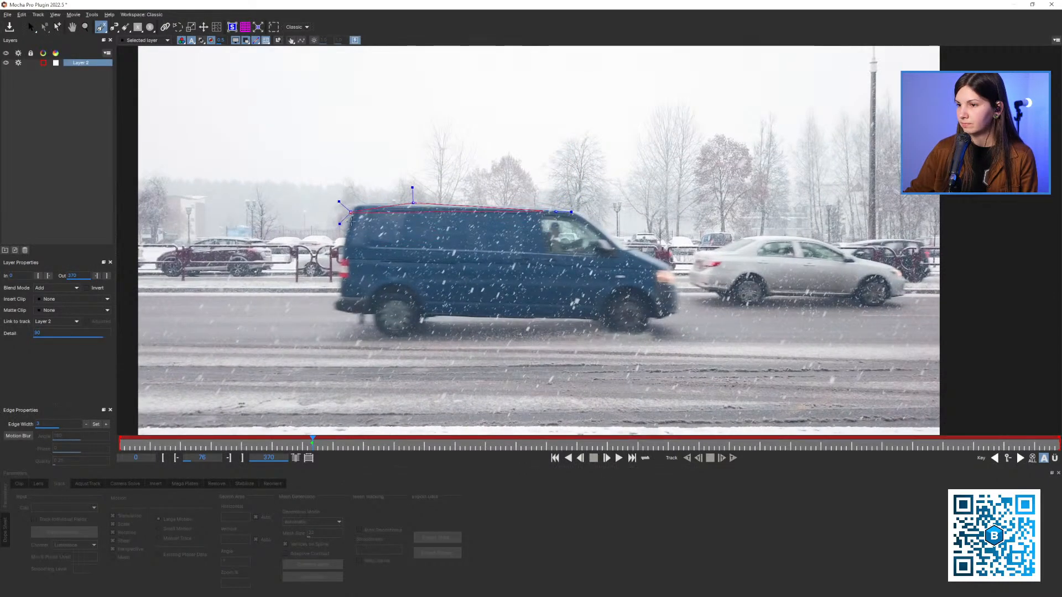
pyautogui.click(346, 266)
pyautogui.click(337, 313)
pyautogui.click(496, 310)
pyautogui.click(651, 313)
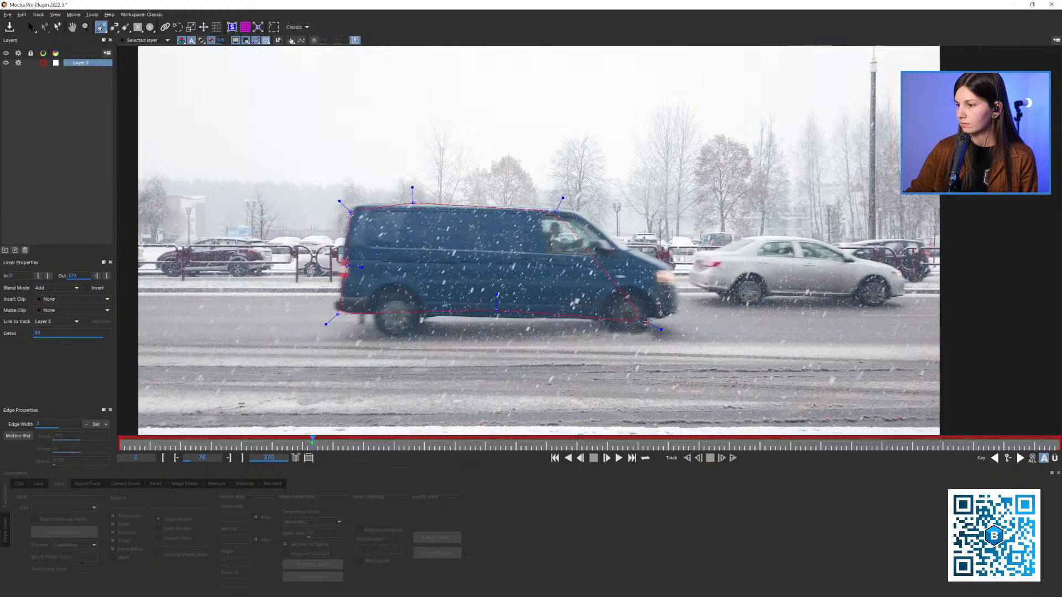
pyautogui.click(658, 265)
pyautogui.rightClick(532, 183)
# Display the planar surface of the blue van's layer
pyautogui.click(232, 27)
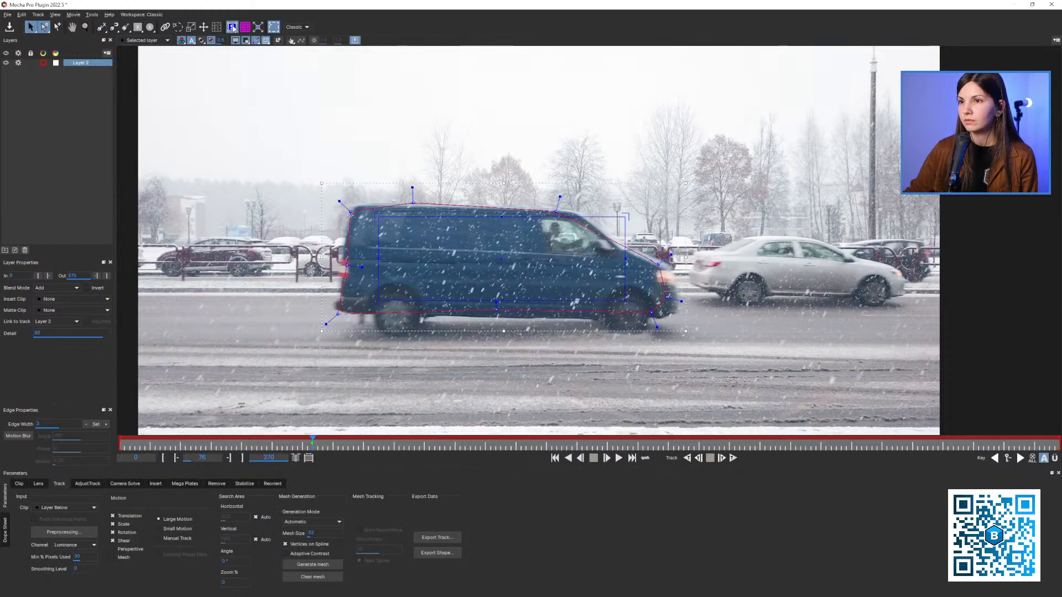
pyautogui.press('z')
pyautogui.moveTo(500, 259); pyautogui.dragTo(477, 258)
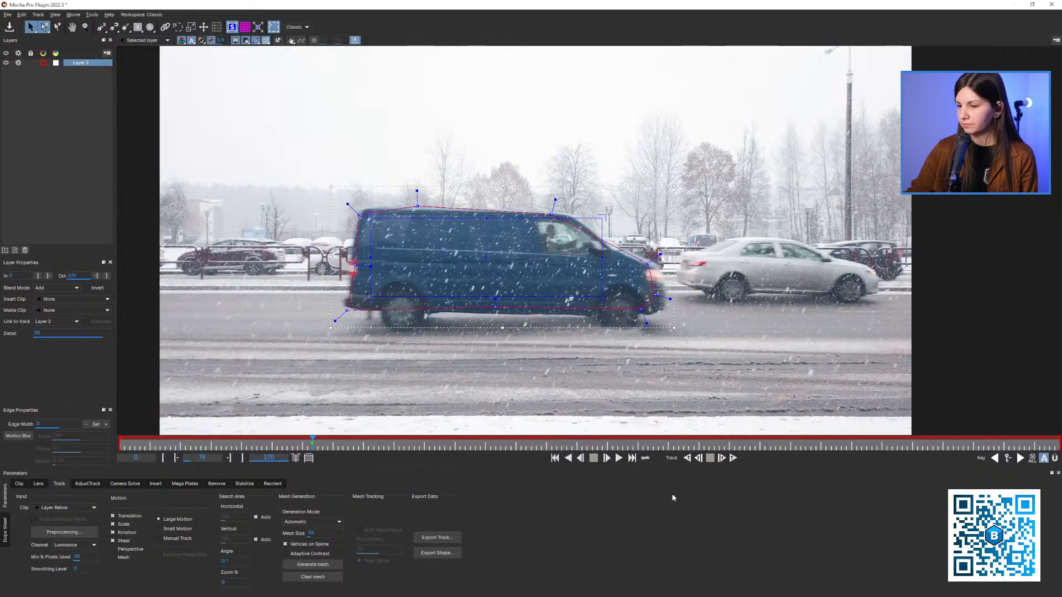
# Pull the X-spline's points outward around the blue van's rear, underside, roof and front at frame 76
pyautogui.click(687, 458)
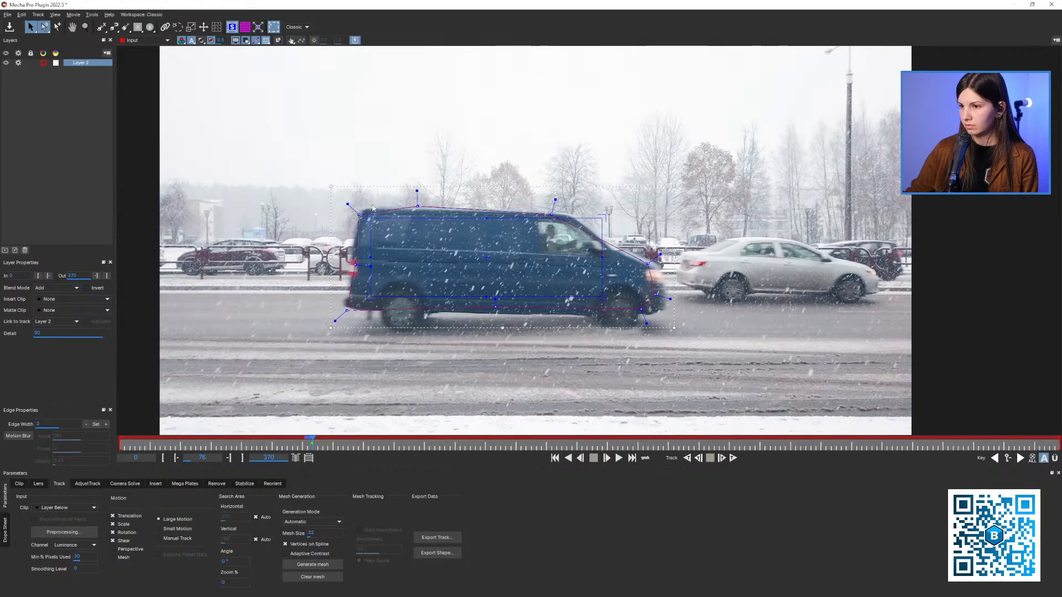
pyautogui.moveTo(359, 214); pyautogui.dragTo(354, 206)
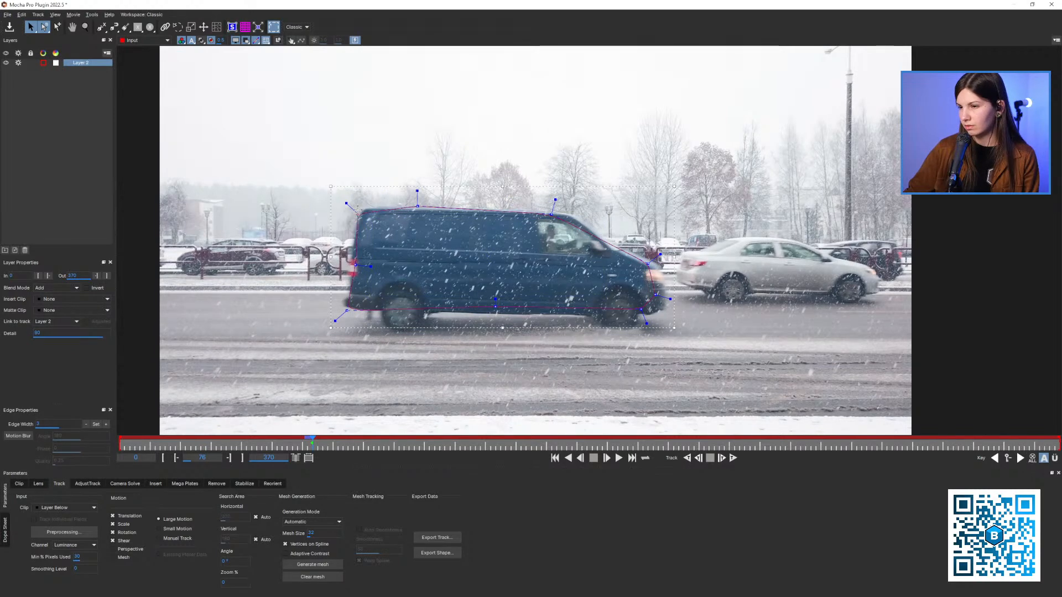
pyautogui.moveTo(352, 264); pyautogui.dragTo(351, 265)
pyautogui.moveTo(347, 311); pyautogui.dragTo(341, 318)
pyautogui.moveTo(351, 265); pyautogui.dragTo(344, 261)
pyautogui.moveTo(491, 310); pyautogui.dragTo(495, 316)
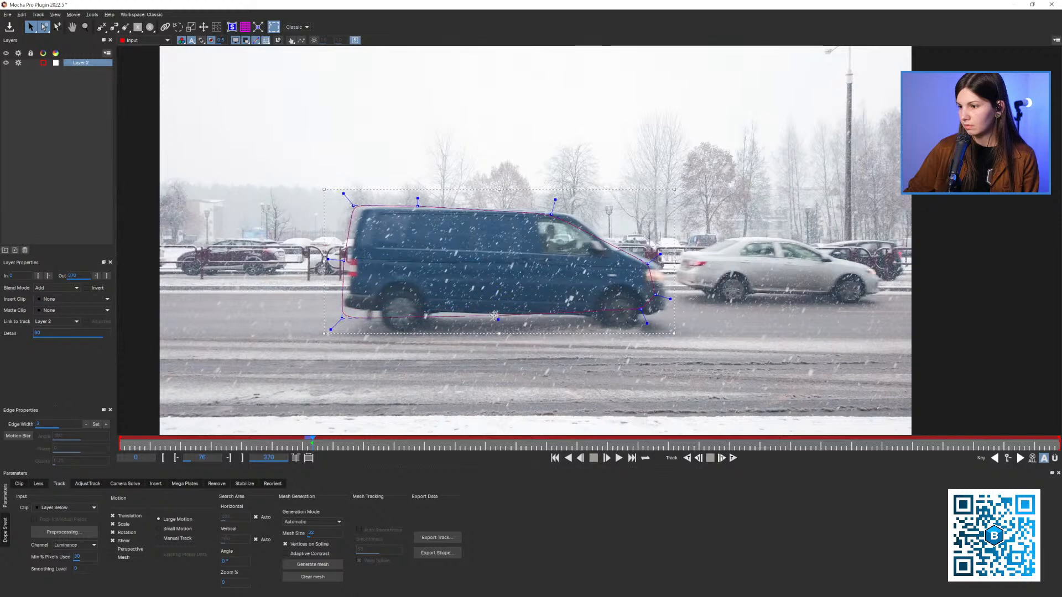
pyautogui.moveTo(548, 217); pyautogui.dragTo(571, 209)
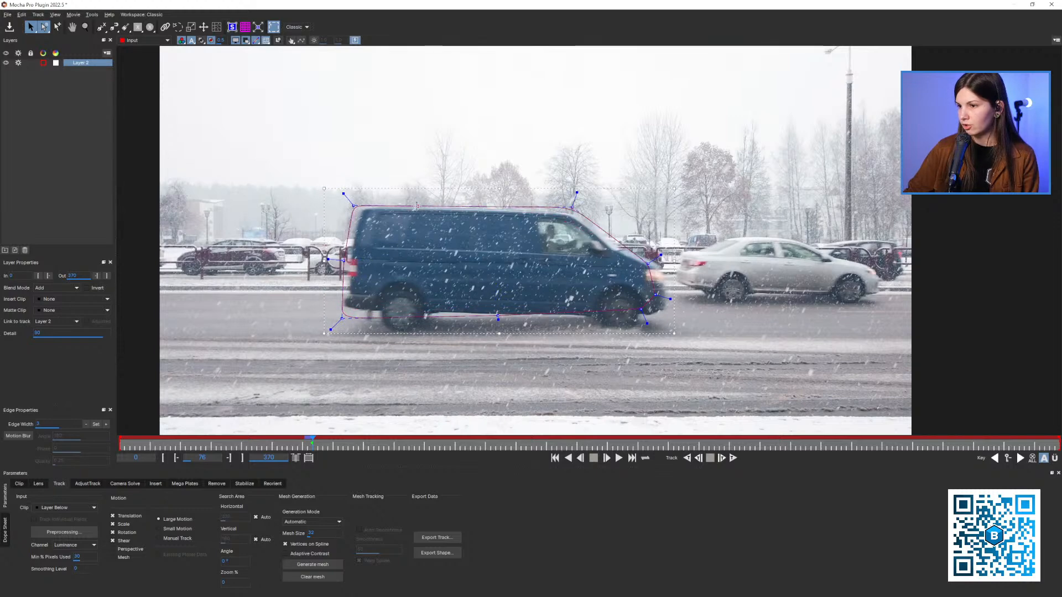
pyautogui.moveTo(417, 206); pyautogui.dragTo(414, 197)
pyautogui.moveTo(649, 265); pyautogui.dragTo(649, 318)
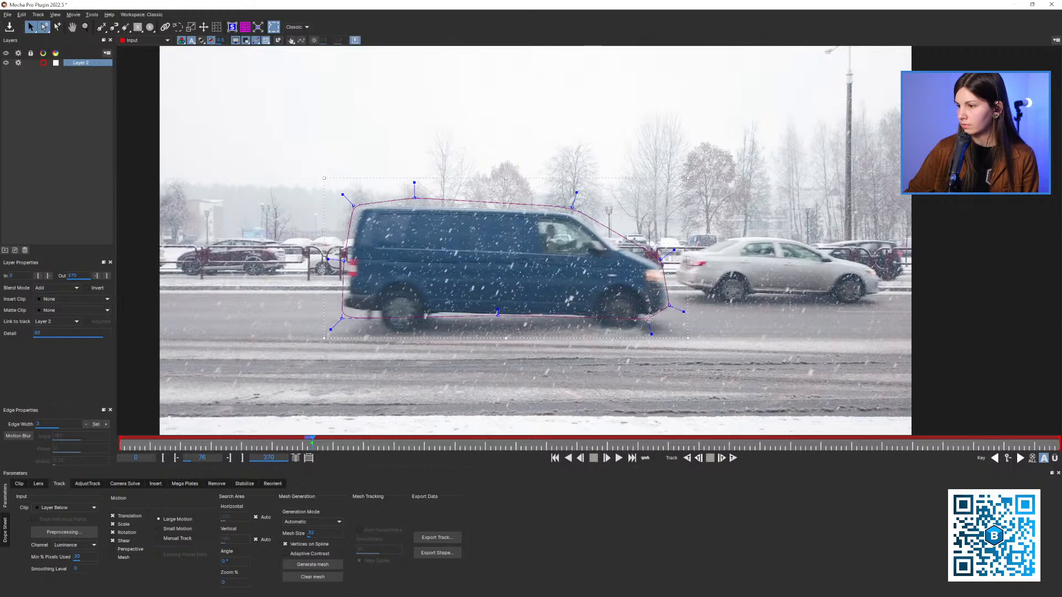
# Show the planar surface and track the blue van backward from frame 76 to frame 65
pyautogui.click(232, 29)
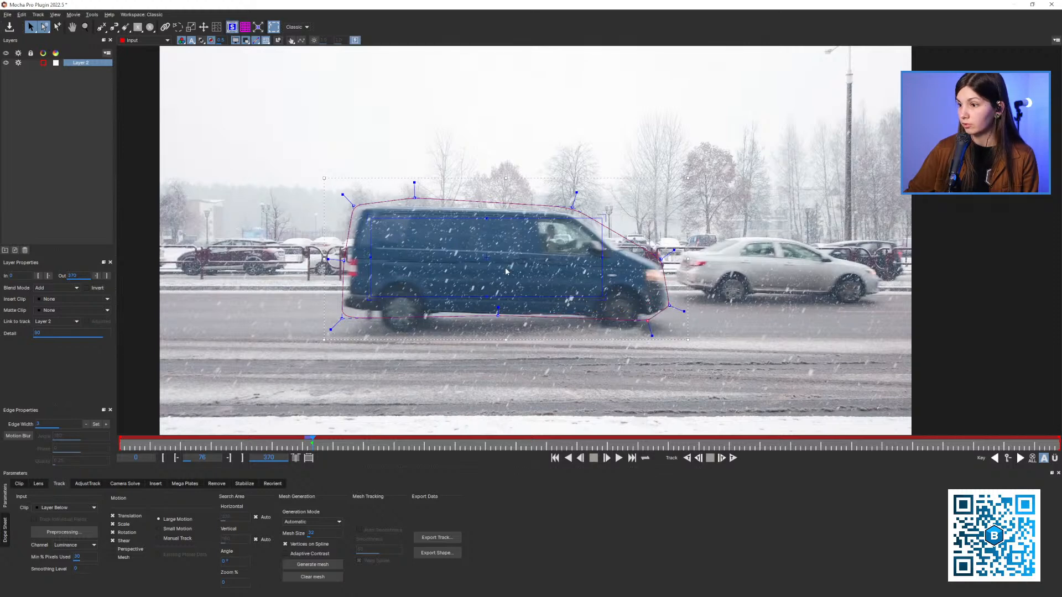
pyautogui.click(698, 459)
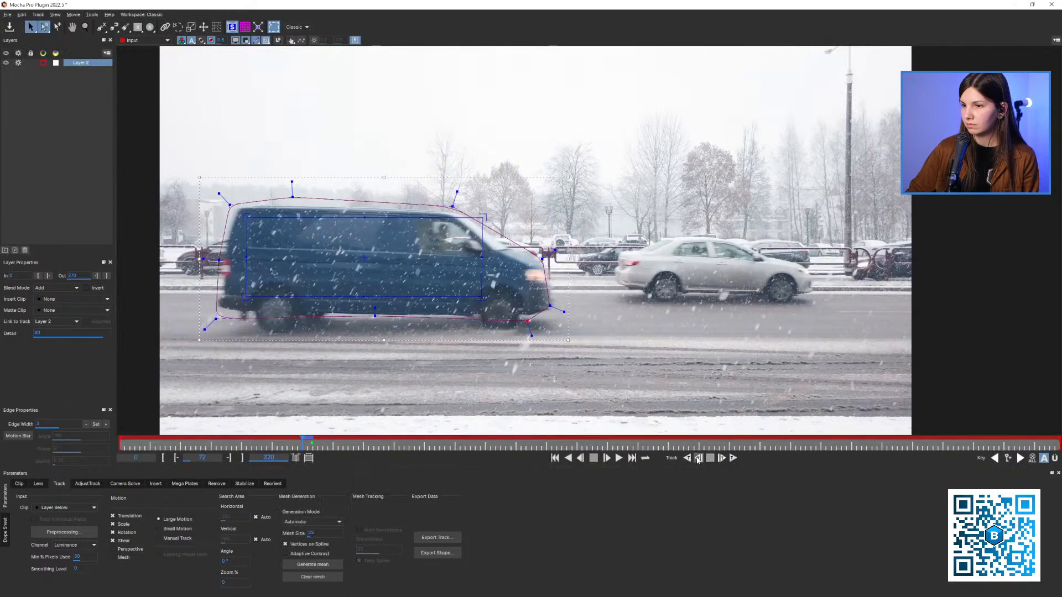
pyautogui.click(698, 459)
pyautogui.click(699, 460)
pyautogui.press('x')
pyautogui.moveTo(524, 345); pyautogui.dragTo(562, 334)
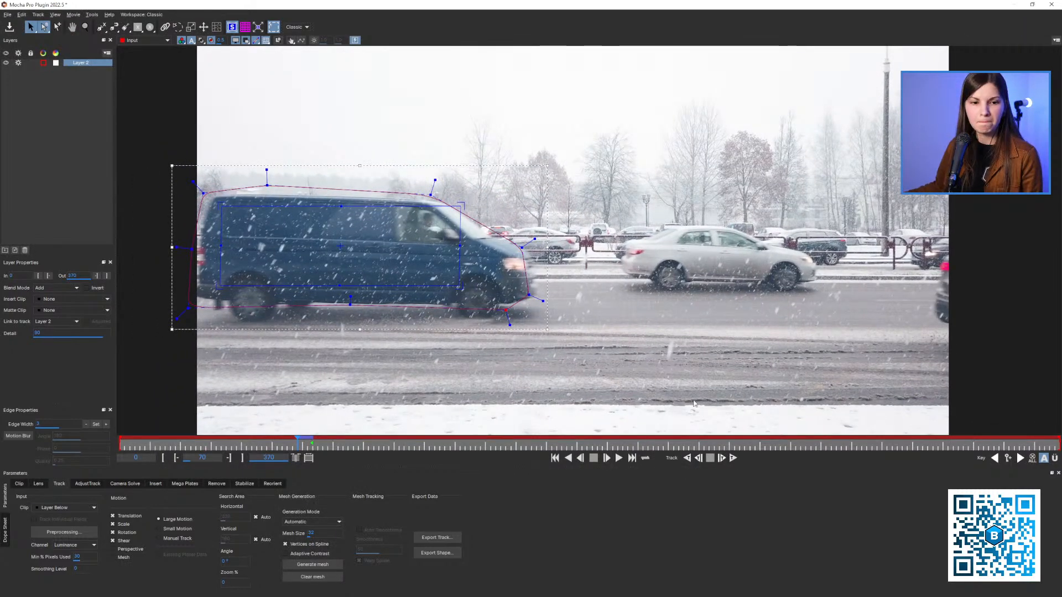
pyautogui.click(699, 459)
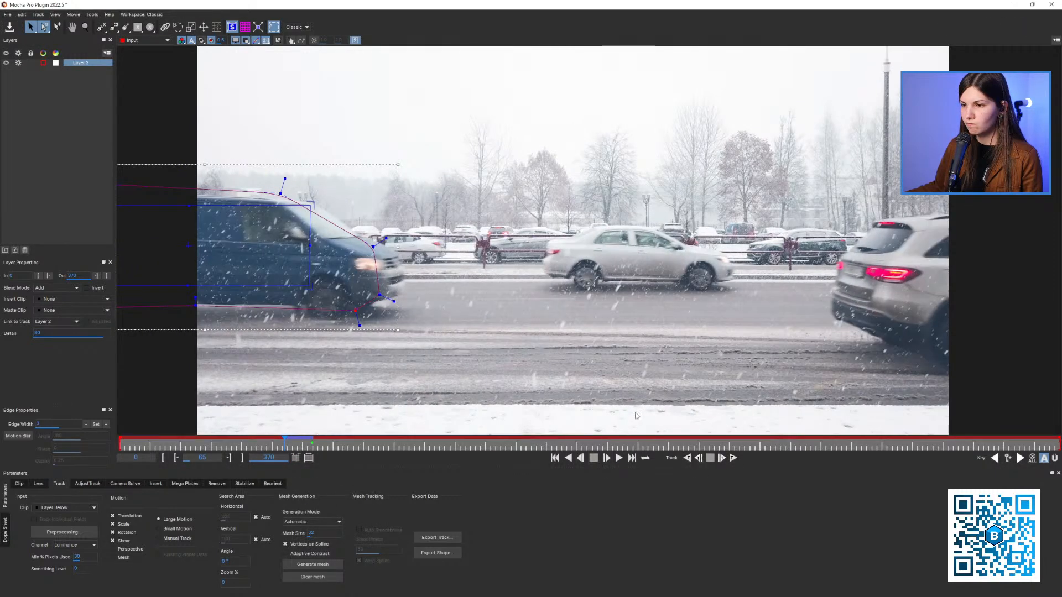
# Track the van backward frame by frame to frame 61 and set the layer's In point there
pyautogui.press('x')
pyautogui.moveTo(663, 402); pyautogui.dragTo(729, 405)
pyautogui.click(698, 459)
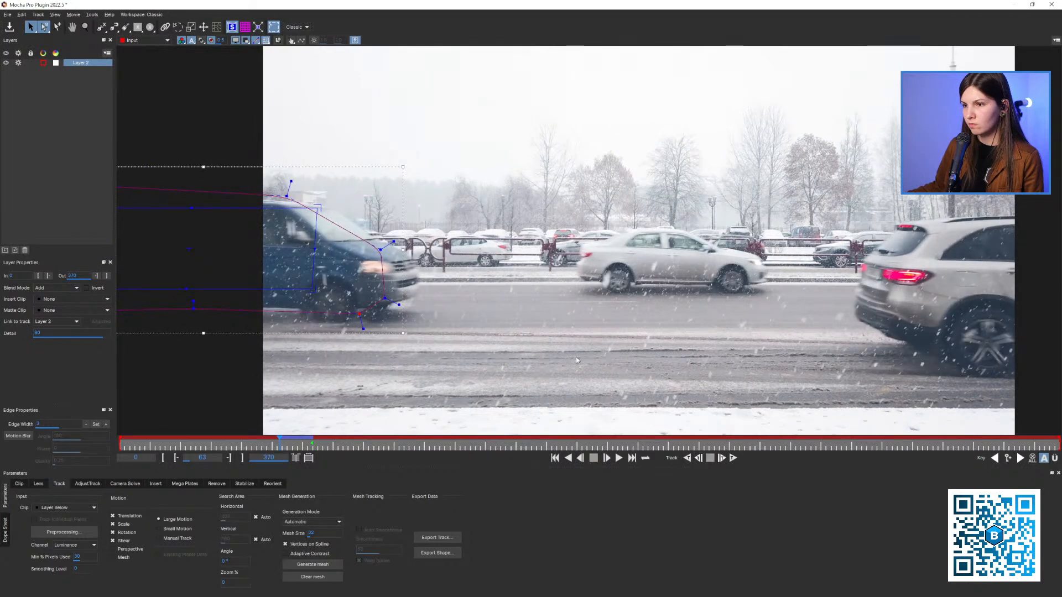
pyautogui.press('Left')
pyautogui.press('Left')
pyautogui.press('Right')
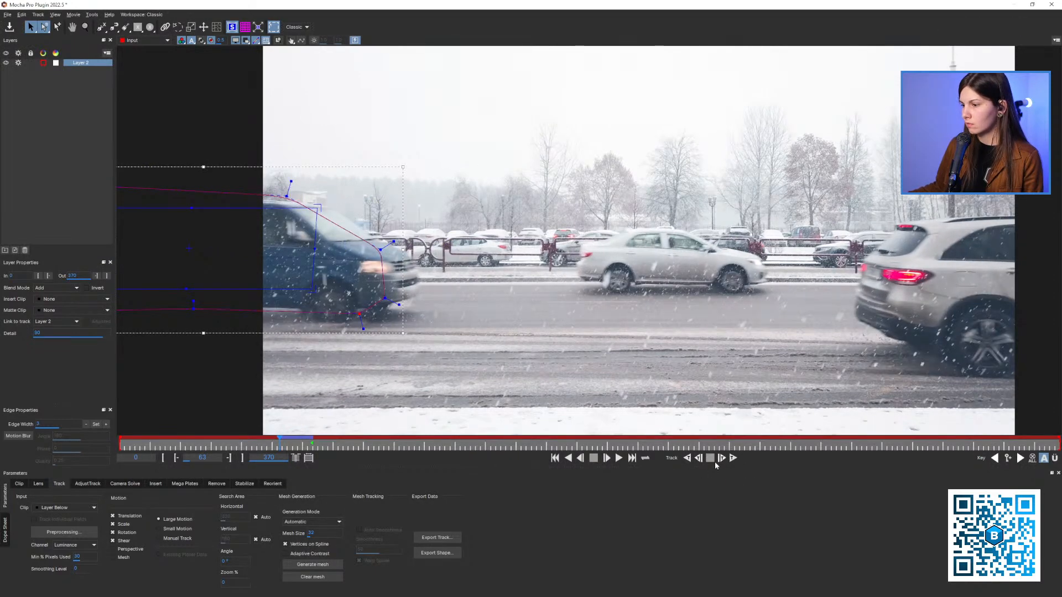
pyautogui.click(698, 459)
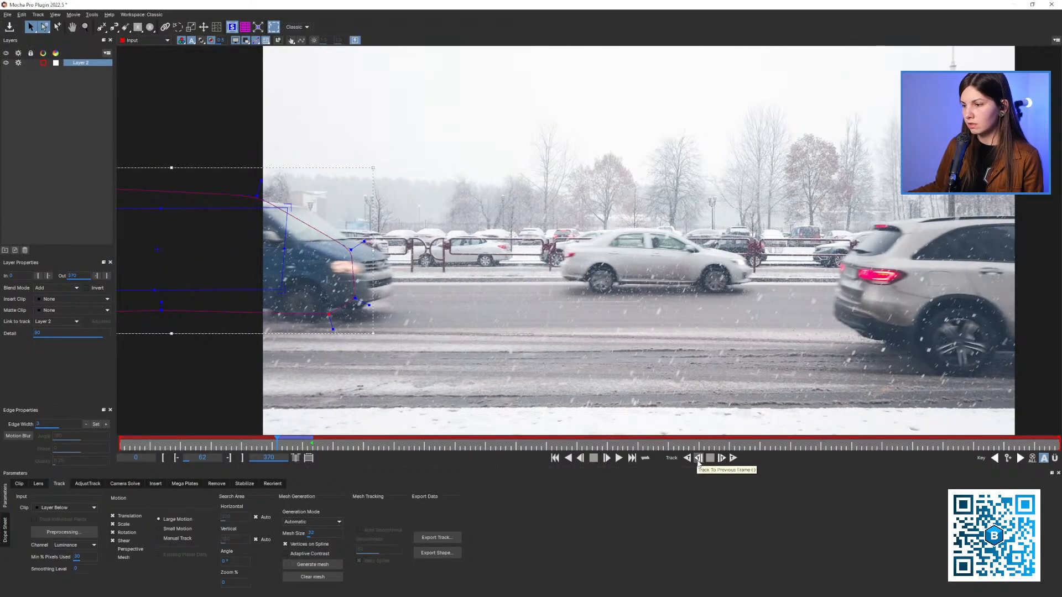
pyautogui.click(698, 459)
pyautogui.press('x')
pyautogui.moveTo(512, 331); pyautogui.dragTo(650, 326)
pyautogui.click(47, 276)
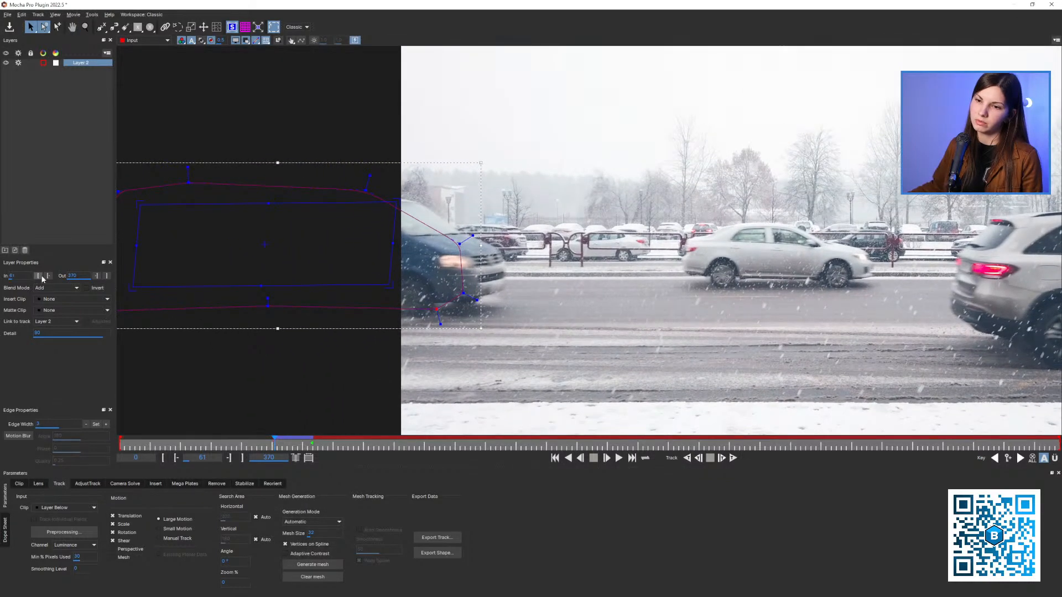
# Return to frame 76 and track the blue van forward to frame 89
pyautogui.press('x')
pyautogui.press('z')
pyautogui.moveTo(575, 298); pyautogui.dragTo(559, 301)
pyautogui.press('x')
pyautogui.moveTo(611, 293); pyautogui.dragTo(407, 294)
pyautogui.moveTo(301, 443); pyautogui.dragTo(312, 442)
pyautogui.click(721, 458)
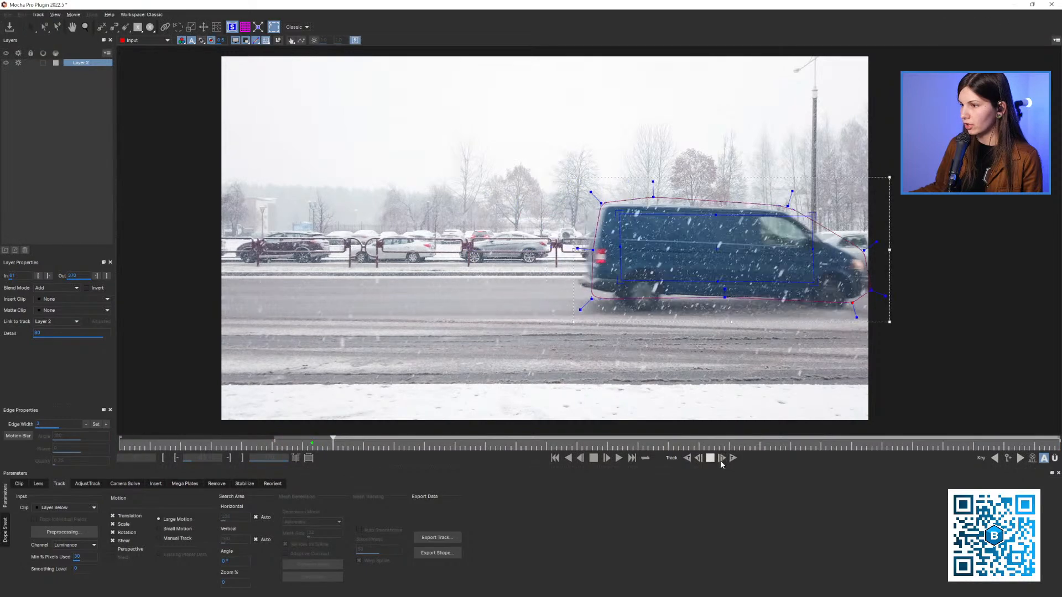
pyautogui.click(722, 461)
pyautogui.click(721, 460)
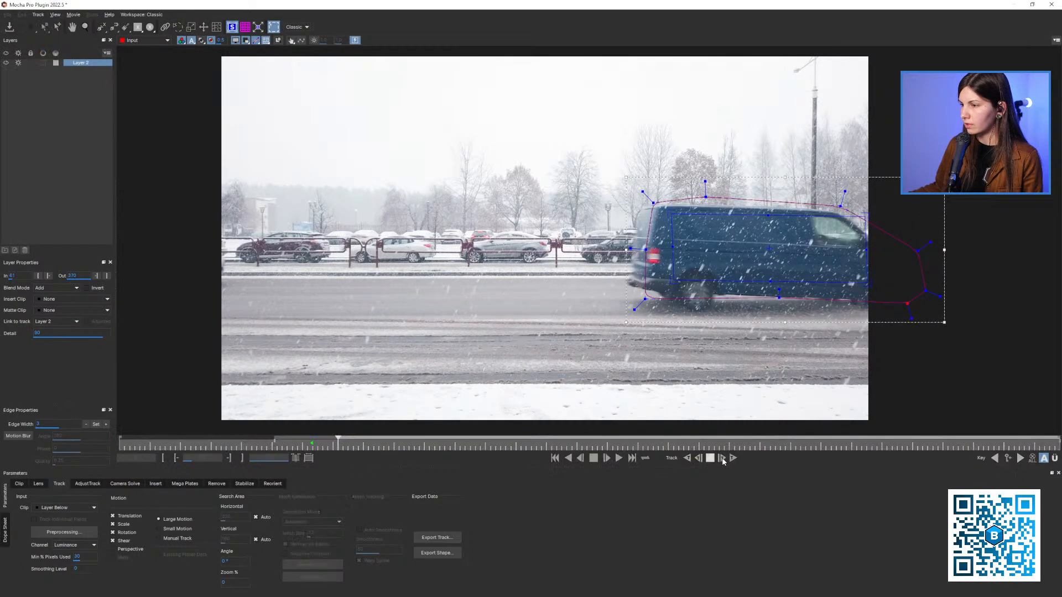
pyautogui.click(722, 460)
pyautogui.click(722, 460)
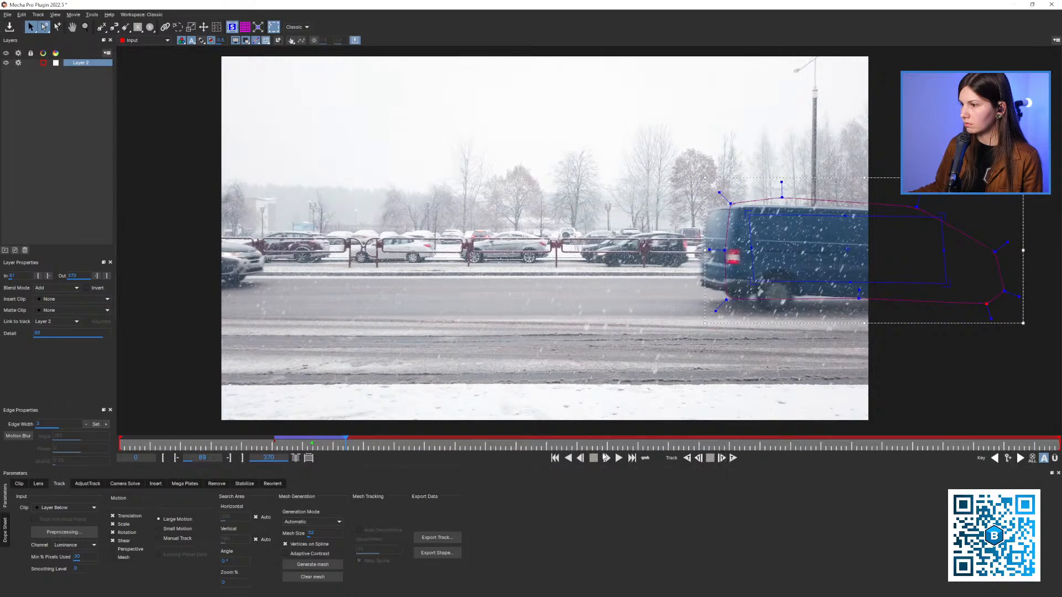
# Insert the Logo clip on the van's surface, scrub the tracked frames to check it, and remove the insert
pyautogui.moveTo(327, 443); pyautogui.dragTo(311, 444)
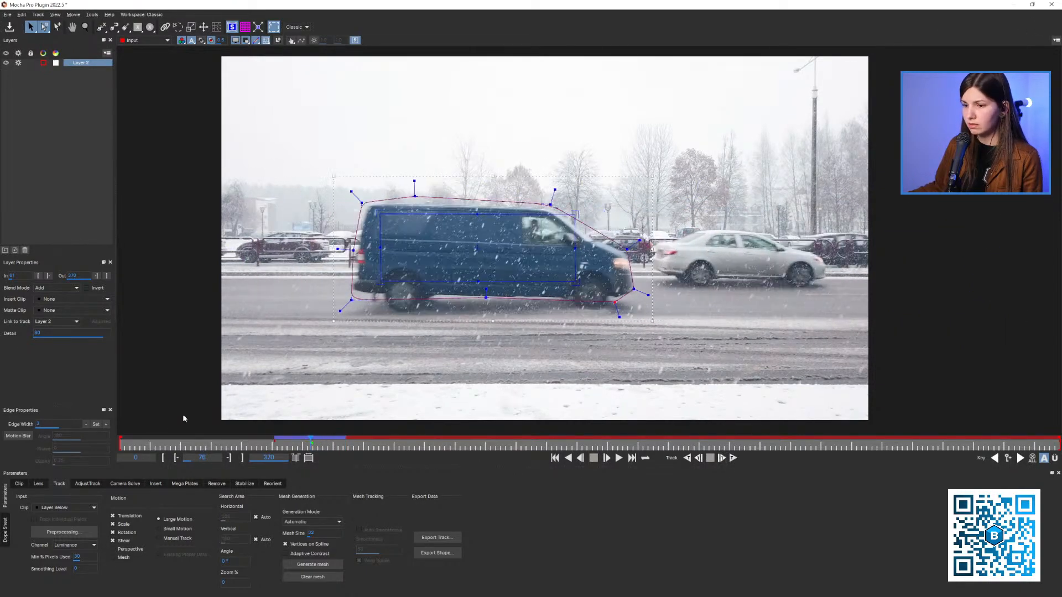
pyautogui.click(55, 299)
pyautogui.click(72, 342)
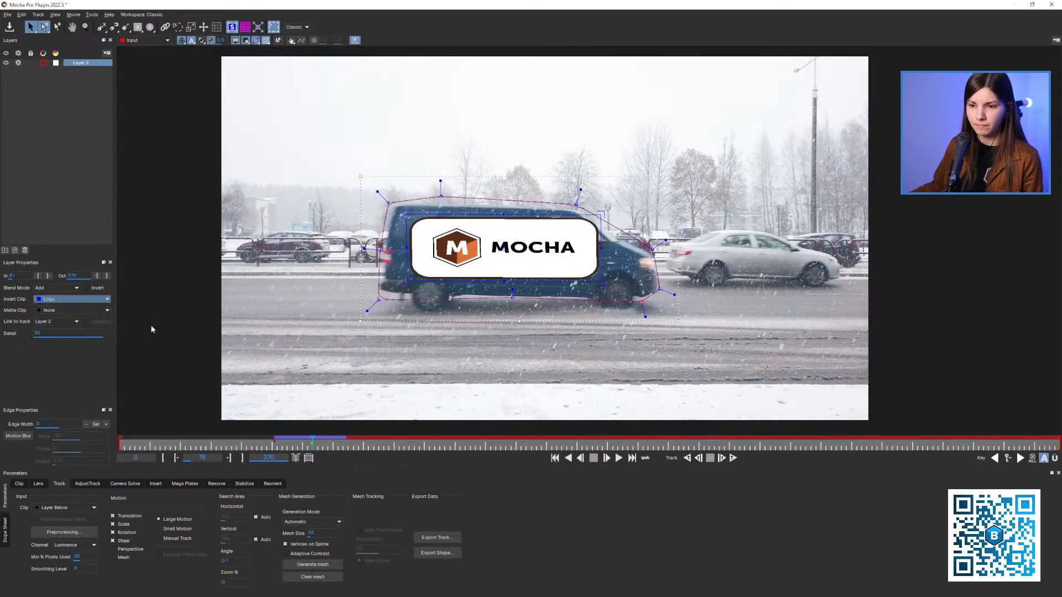
pyautogui.moveTo(336, 440); pyautogui.dragTo(313, 442)
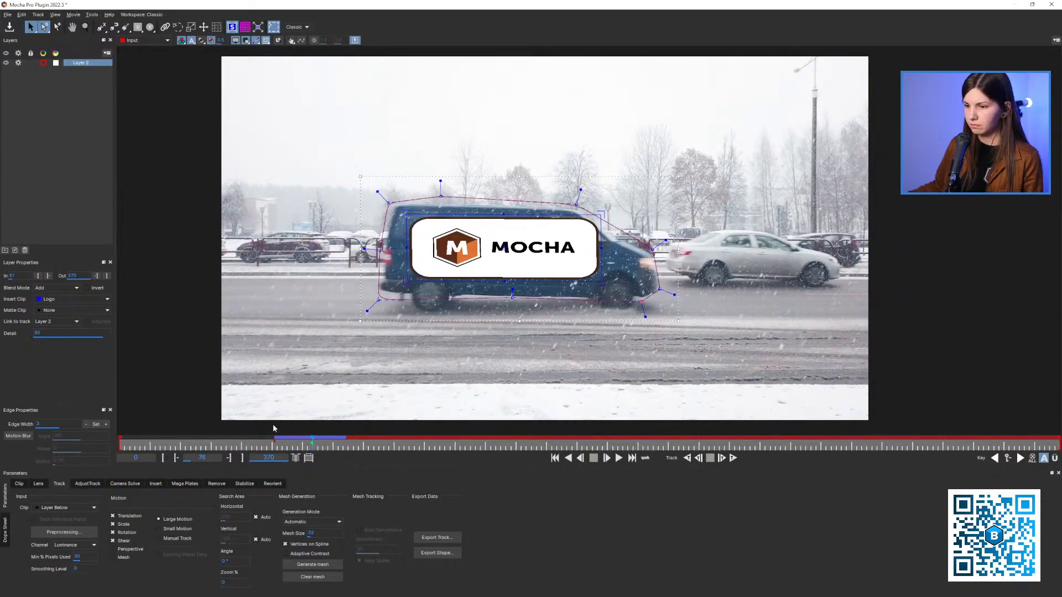
pyautogui.click(62, 301)
pyautogui.click(64, 314)
# Try to continue tracking the van forward from frame 89 as it leaves the frame
pyautogui.click(344, 443)
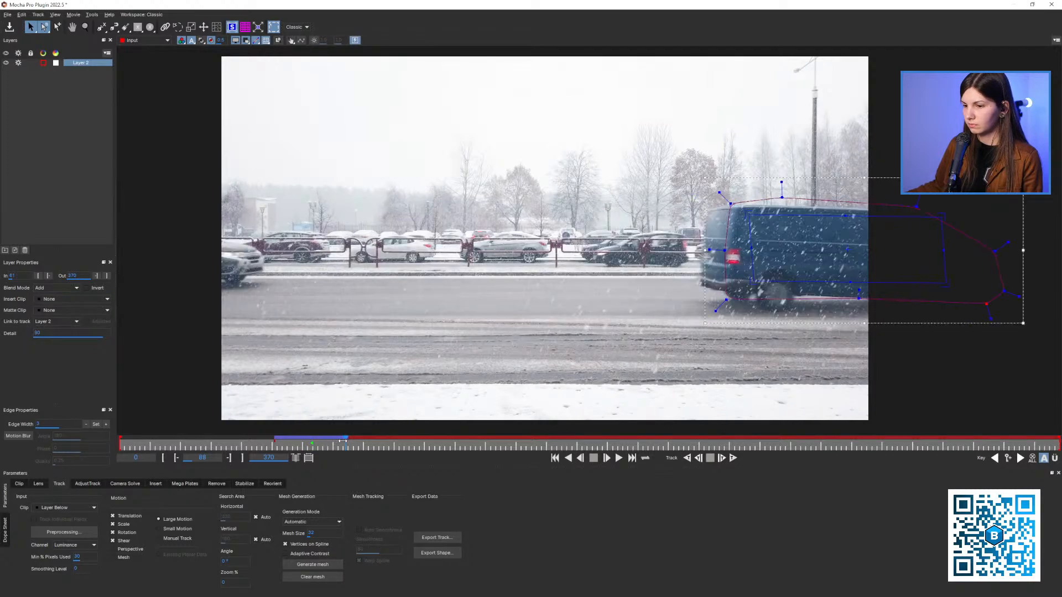
pyautogui.press('x')
pyautogui.moveTo(560, 349); pyautogui.dragTo(536, 353)
pyautogui.click(721, 458)
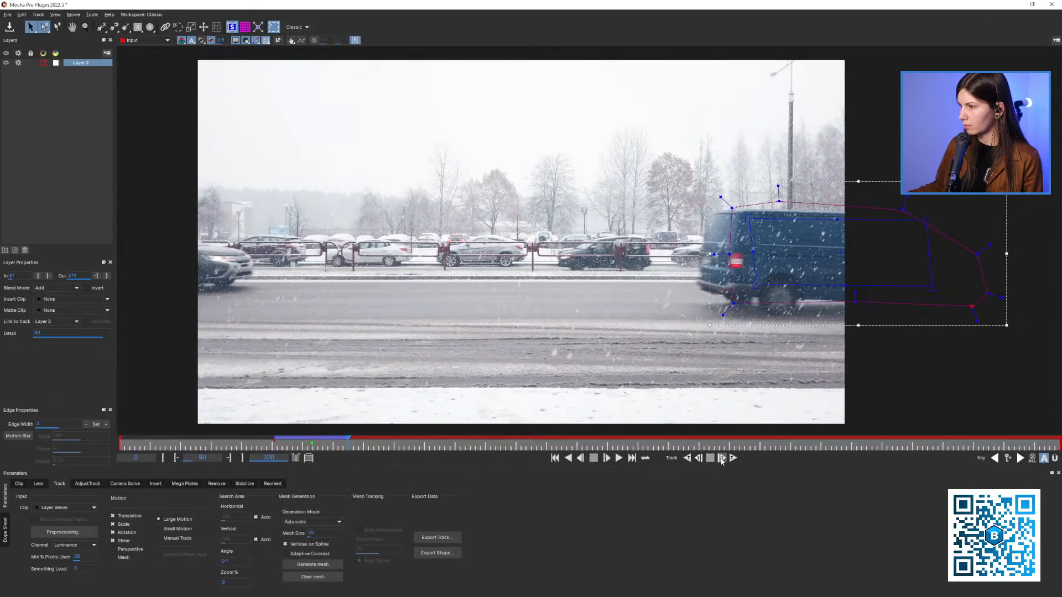
pyautogui.press('x')
pyautogui.moveTo(658, 353); pyautogui.dragTo(852, 260)
pyautogui.press('z')
pyautogui.press('x')
pyautogui.moveTo(851, 259); pyautogui.dragTo(706, 276)
# Step back and forth through the last tracked frames to examine how the spline follows the van's rear
pyautogui.press('Left')
pyautogui.press('Left')
pyautogui.press('Left')
pyautogui.press('Left')
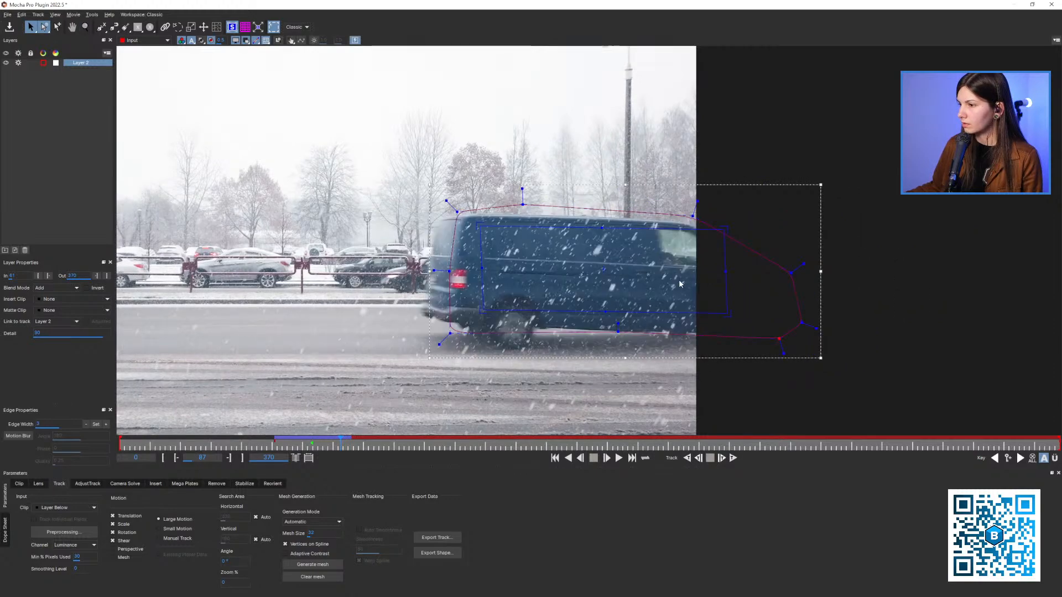
pyautogui.press('Right')
pyautogui.press('Right')
pyautogui.press('Right')
pyautogui.press('Right')
pyautogui.press('Left')
pyautogui.press('Left')
pyautogui.press('Left')
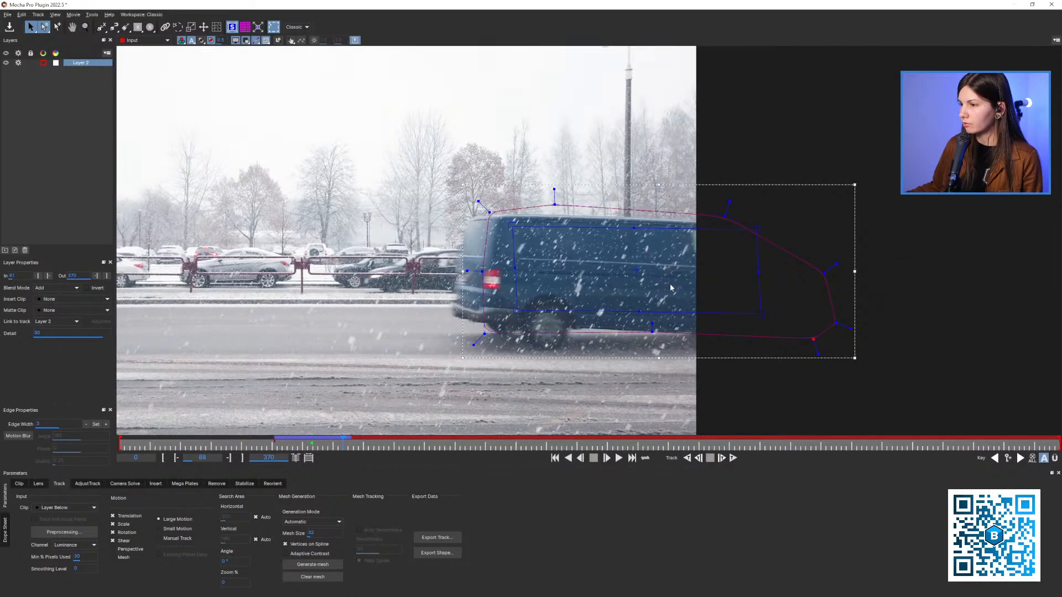
pyautogui.press('x')
pyautogui.moveTo(650, 289); pyautogui.dragTo(701, 280)
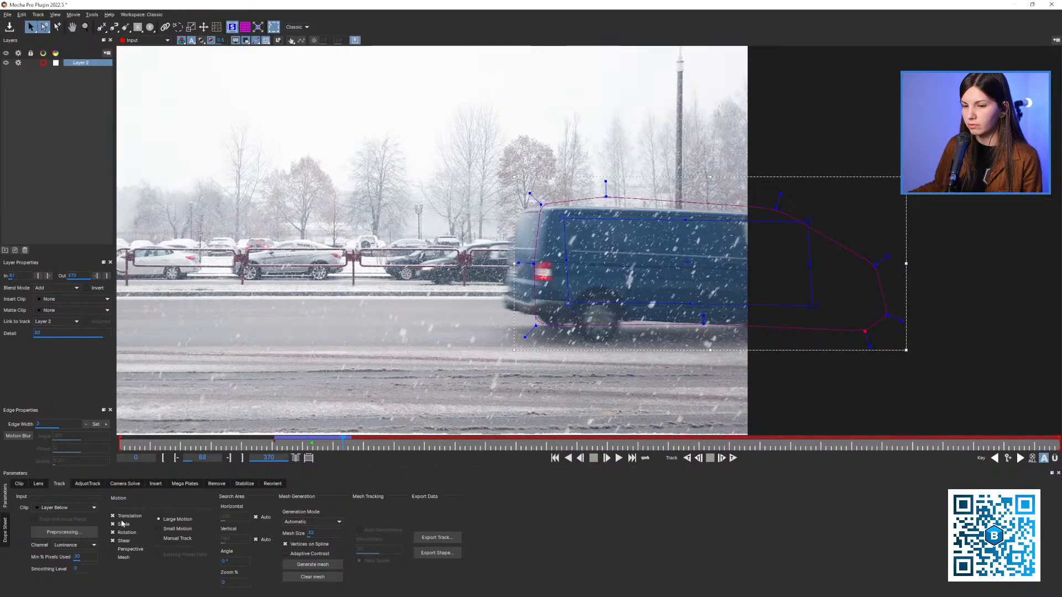
# From frame 86, limit the tracked motion to Translation and track the van forward to frame 95
pyautogui.press('Left')
pyautogui.press('Left')
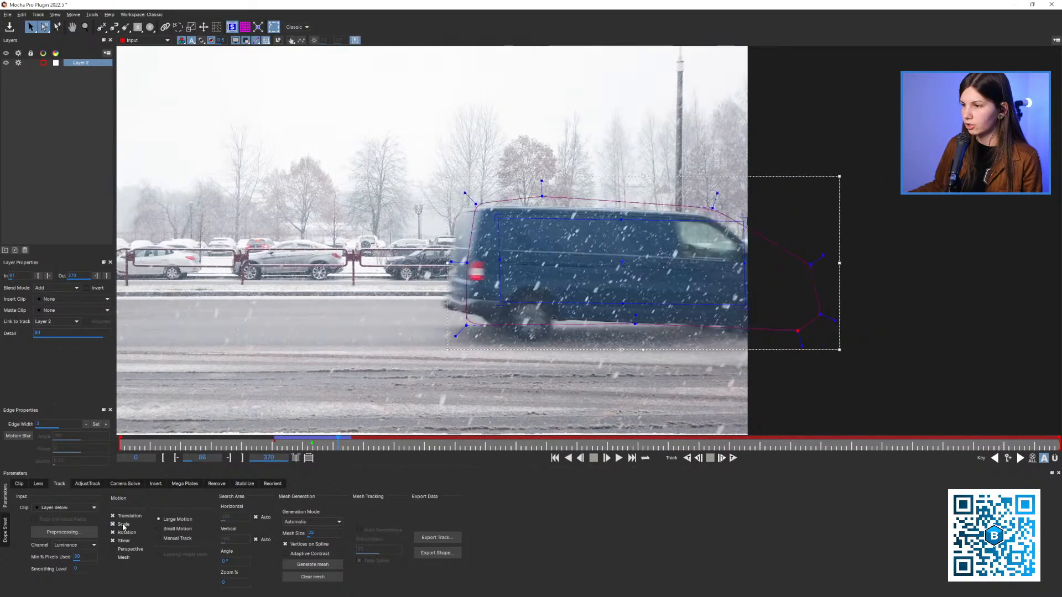
pyautogui.click(123, 525)
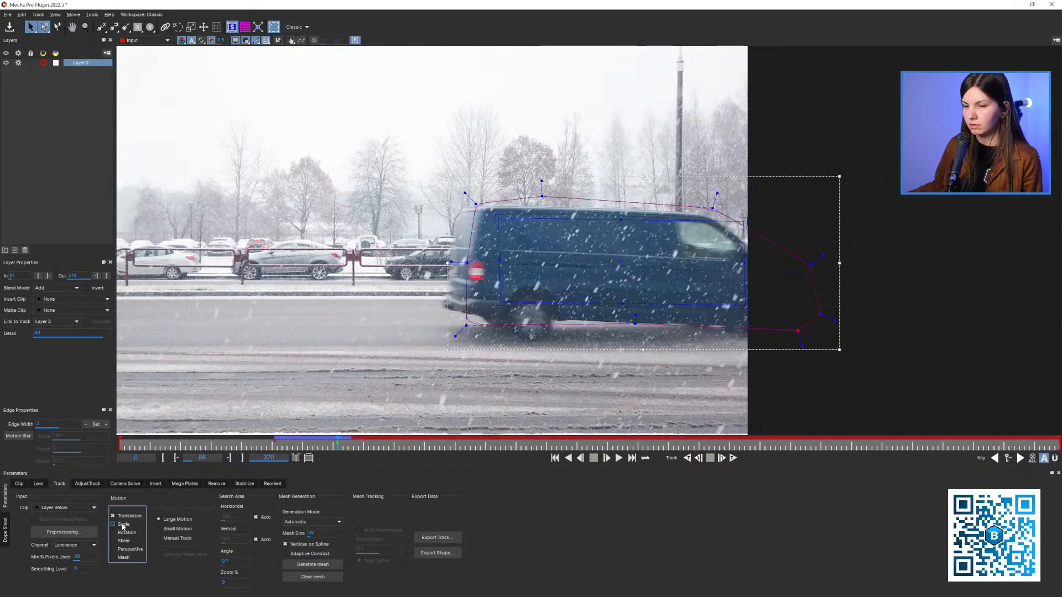
pyautogui.click(722, 457)
pyautogui.click(722, 458)
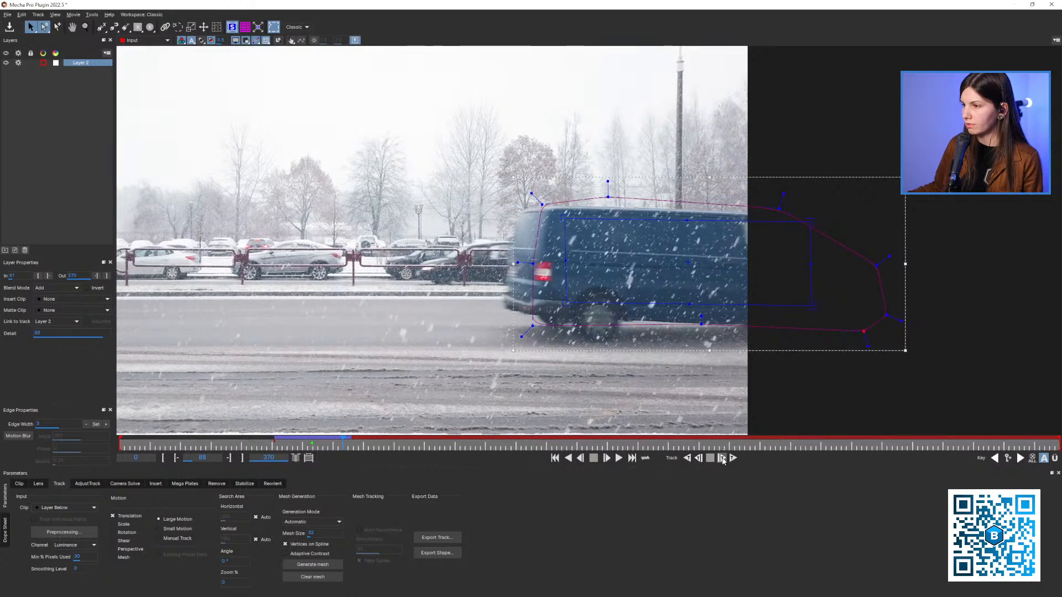
pyautogui.click(722, 458)
pyautogui.click(722, 458)
pyautogui.click(722, 458)
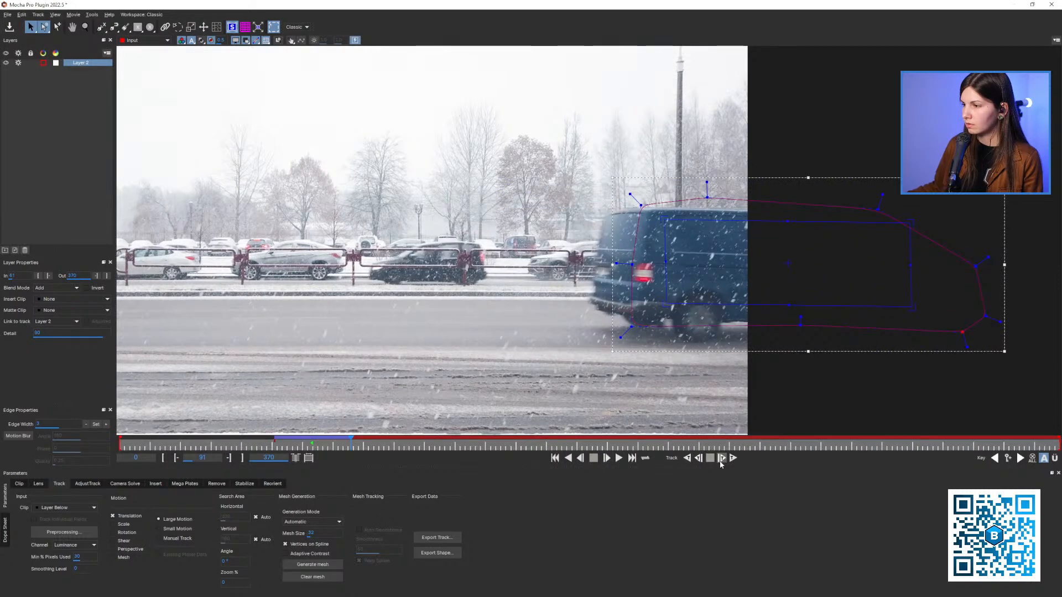
pyautogui.click(722, 457)
pyautogui.click(722, 458)
pyautogui.click(723, 459)
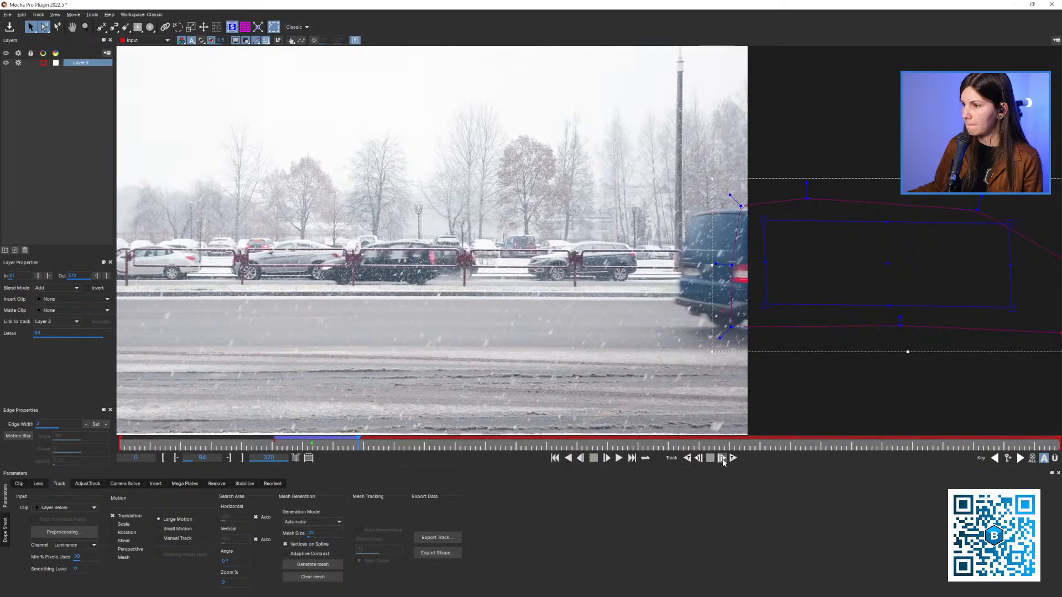
pyautogui.click(722, 458)
# Set the van layer's Out point to frame 95
pyautogui.press('z')
pyautogui.moveTo(710, 213); pyautogui.dragTo(678, 314)
pyautogui.scroll(-5, 679, 314)
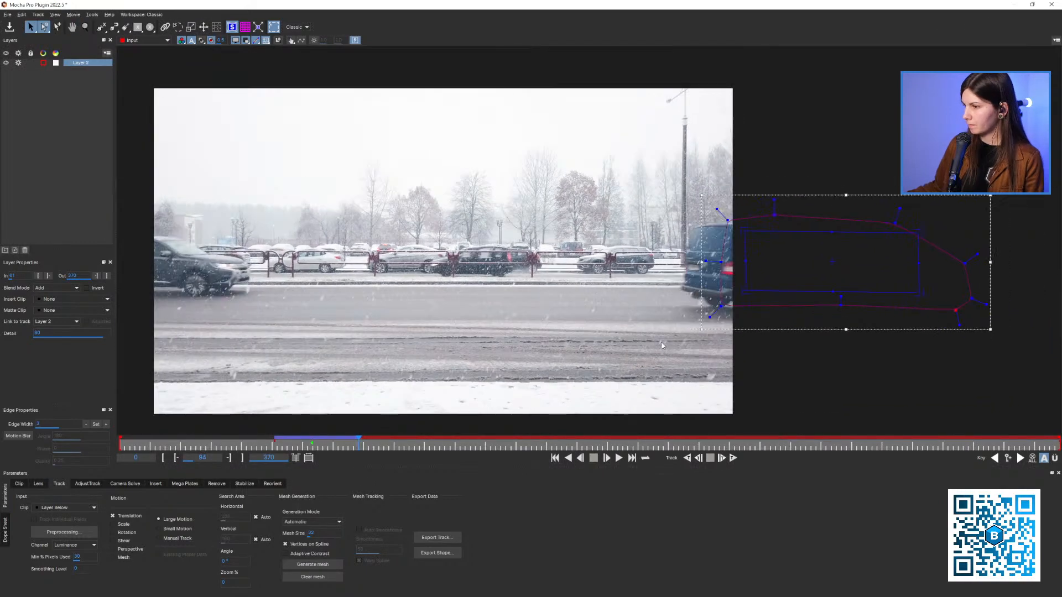
pyautogui.click(106, 275)
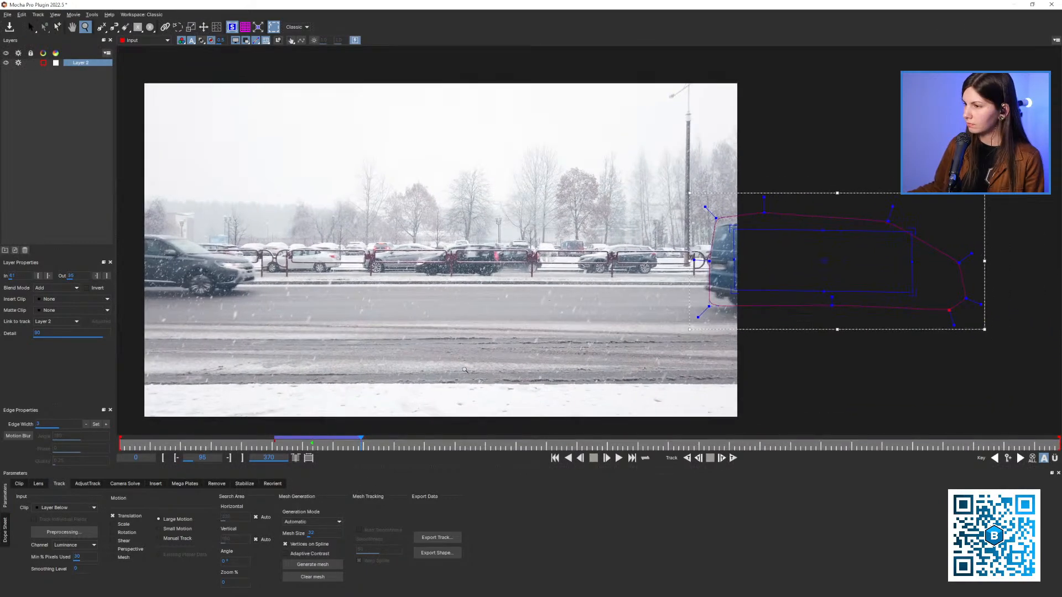
# Return to frame 76 and align the van layer's planar surface to the full image frame
pyautogui.moveTo(360, 445); pyautogui.dragTo(313, 446)
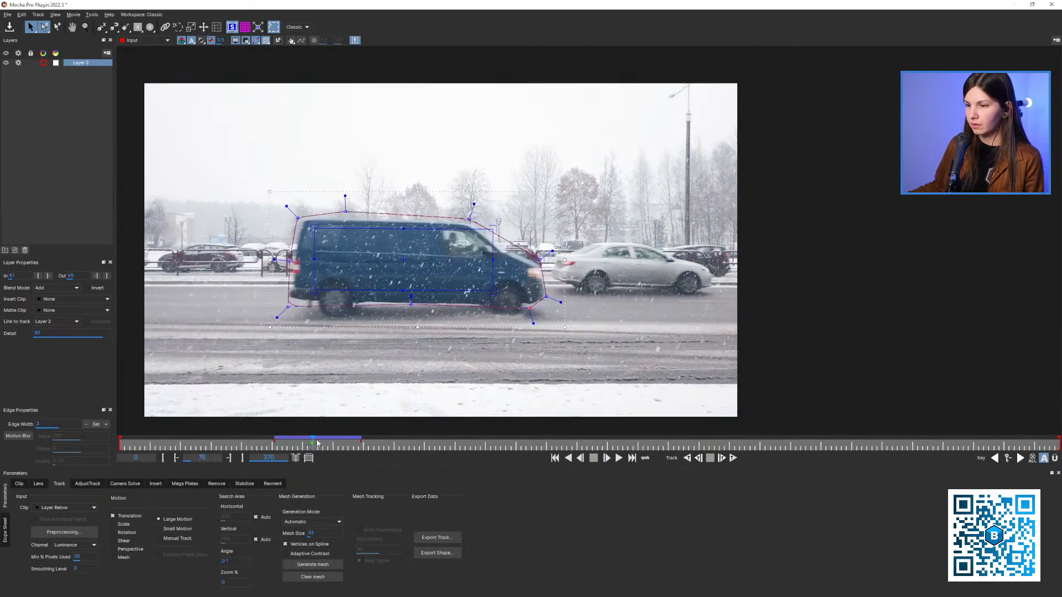
pyautogui.press('x')
pyautogui.moveTo(318, 395); pyautogui.dragTo(382, 374)
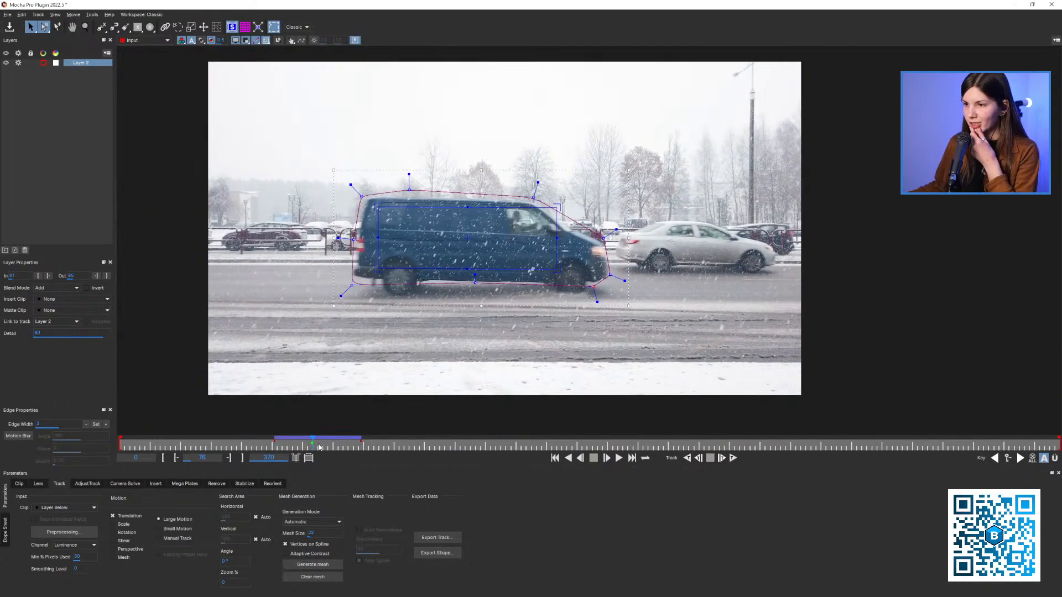
pyautogui.moveTo(319, 446)
pyautogui.mouseDown()
pyautogui.moveTo(289, 446)
pyautogui.moveTo(310, 448)
pyautogui.mouseUp()
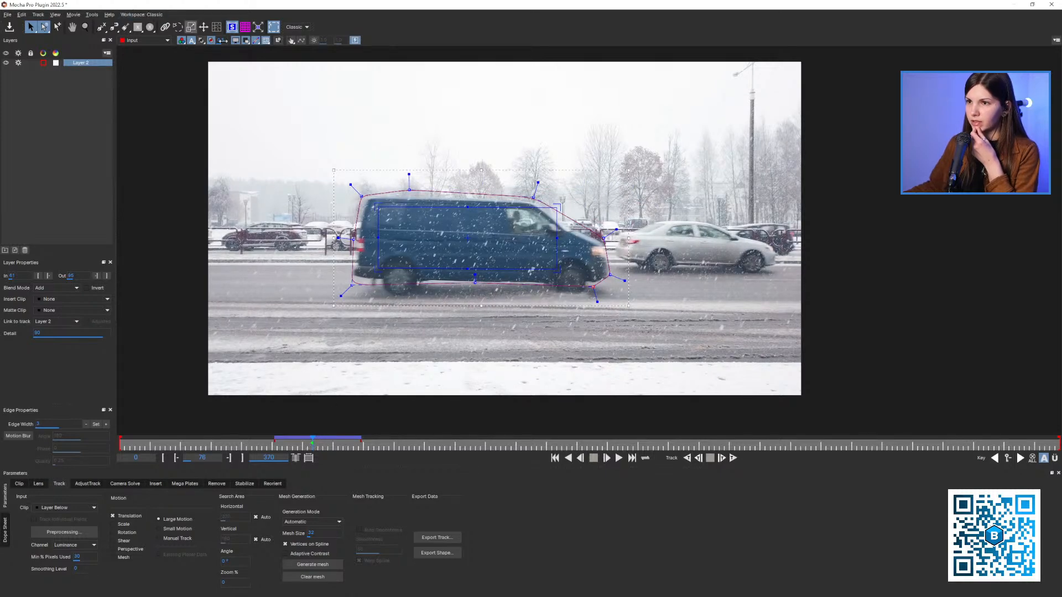
pyautogui.click(258, 29)
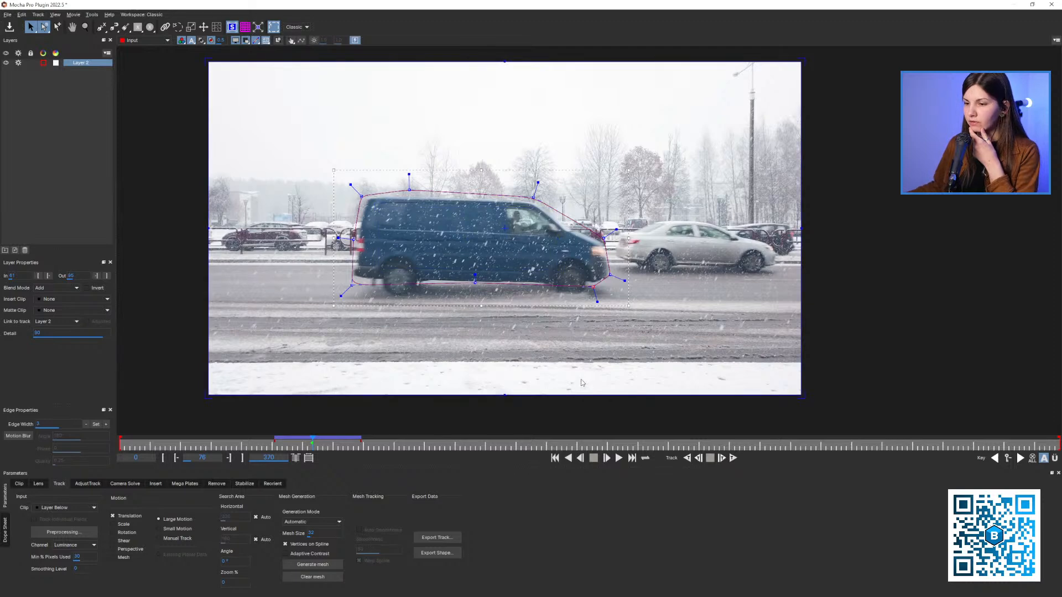
# Copy the van's tracking data to the clipboard in After Effects CC Power Pin format, then close Mocha Pro and save the project changes
pyautogui.click(441, 535)
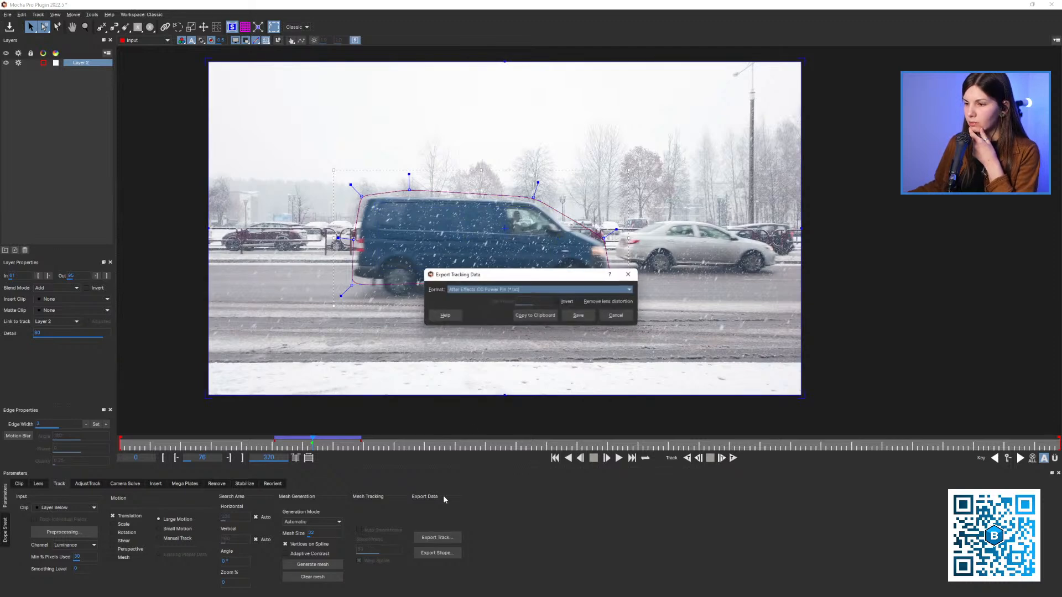
pyautogui.click(535, 315)
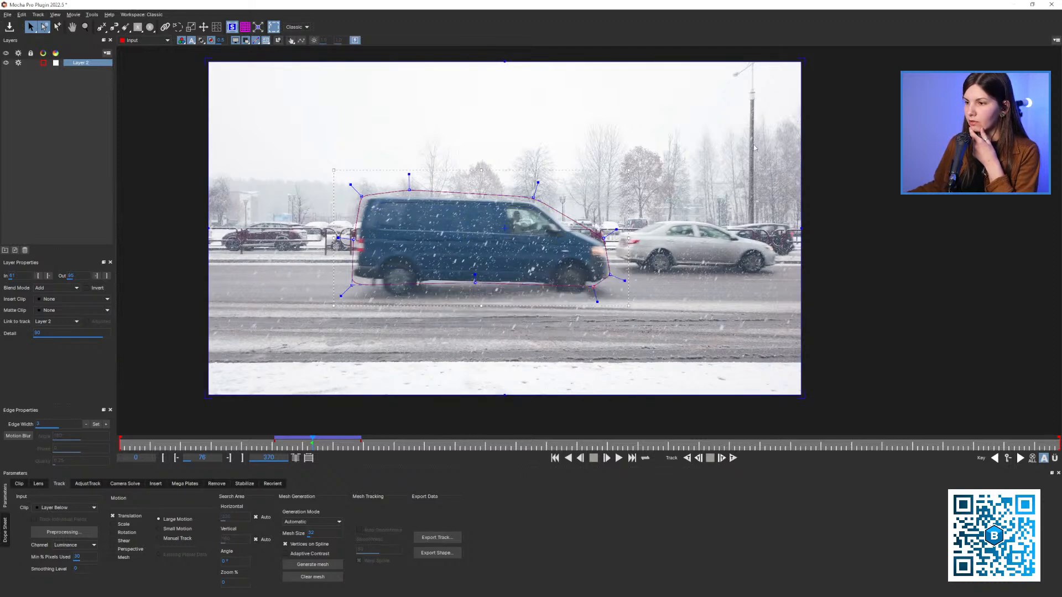
pyautogui.click(1051, 5)
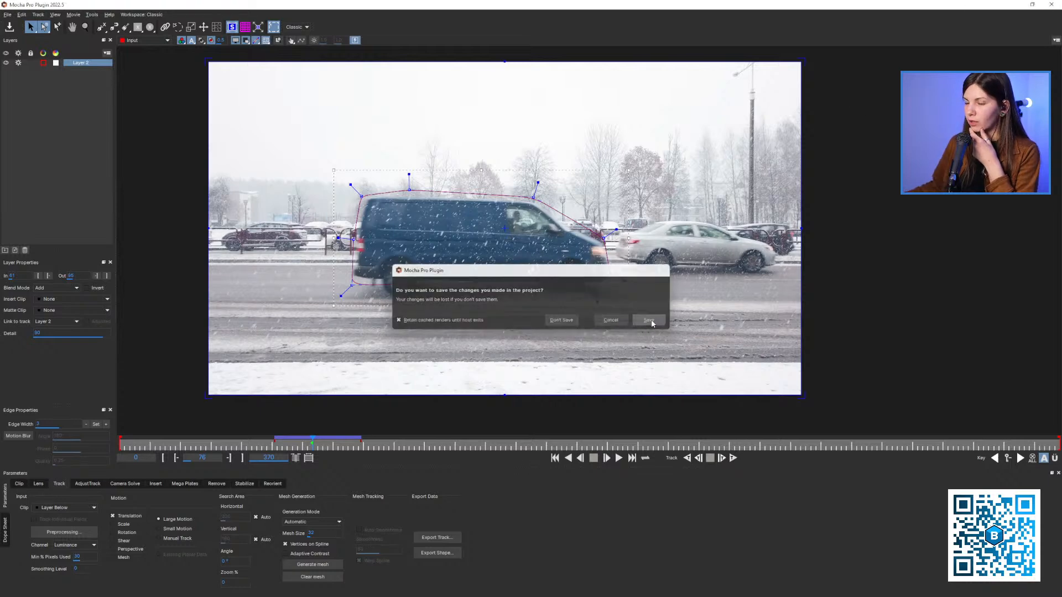
pyautogui.click(644, 325)
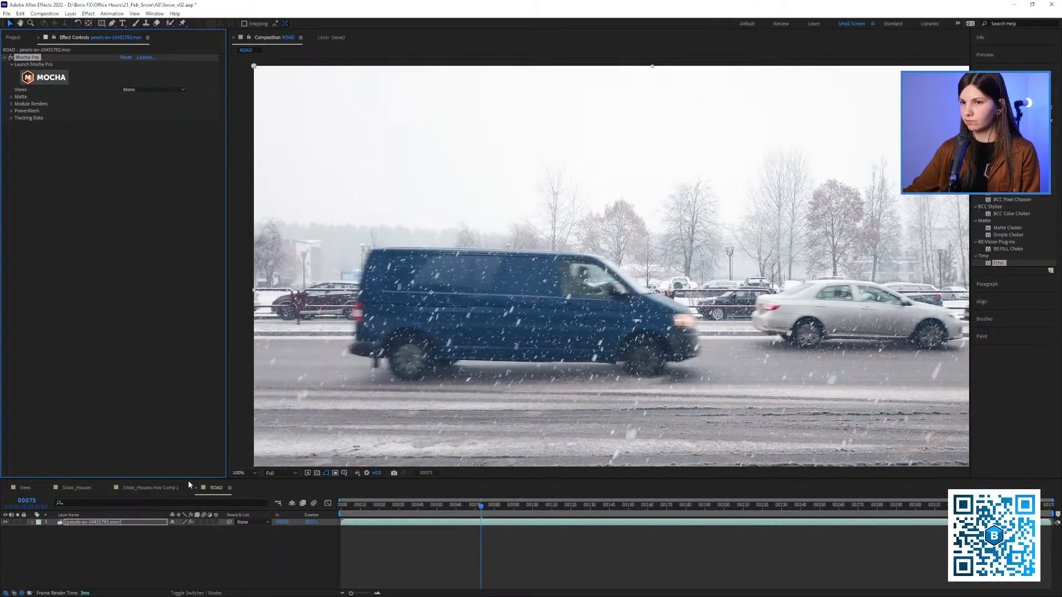
# Duplicate the footage layer in the ROAD composition
pyautogui.click(162, 541)
pyautogui.click(119, 523)
pyautogui.hotkey('ctrl', 'd')
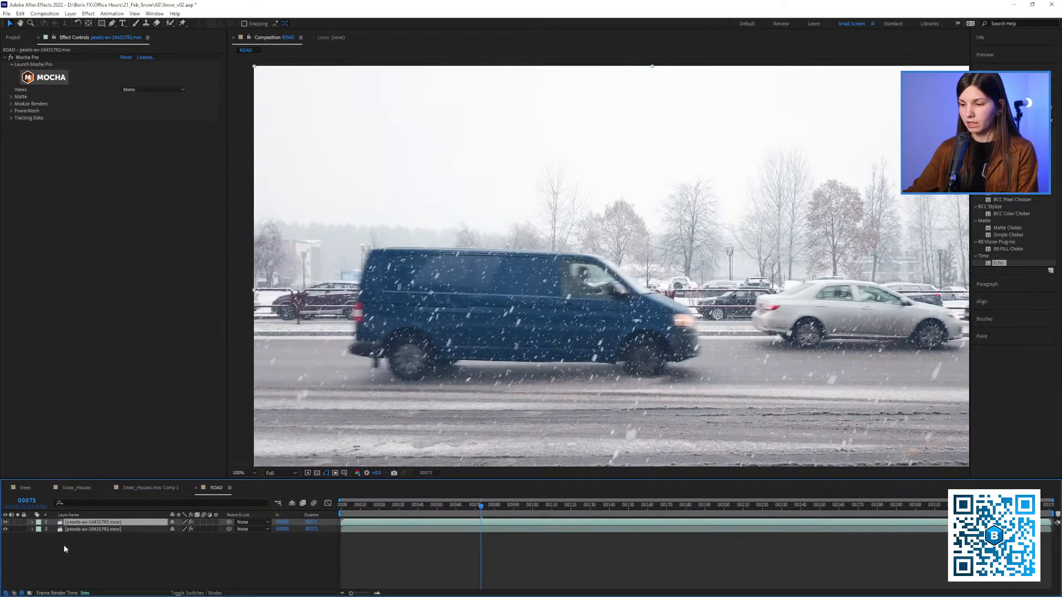
# Paste the copied CC Power Pin tracking data onto the upper footage layer at frame 0 and check it around frame 24
pyautogui.press('Home')
pyautogui.hotkey('ctrl', 'v')
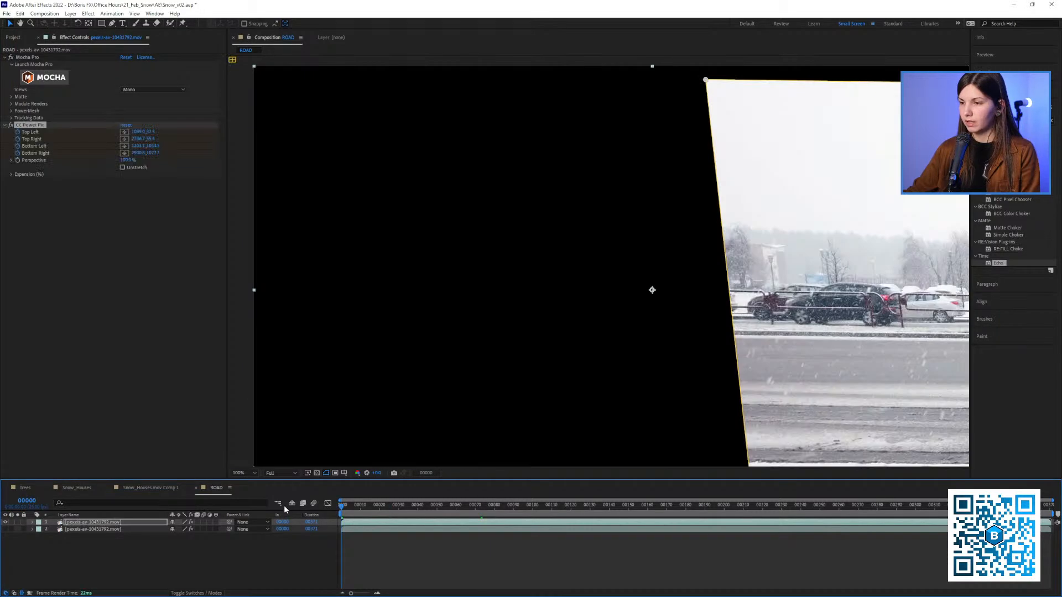
pyautogui.moveTo(385, 505)
pyautogui.mouseDown()
pyautogui.moveTo(498, 505)
pyautogui.moveTo(365, 506)
pyautogui.moveTo(387, 506)
pyautogui.mouseUp()
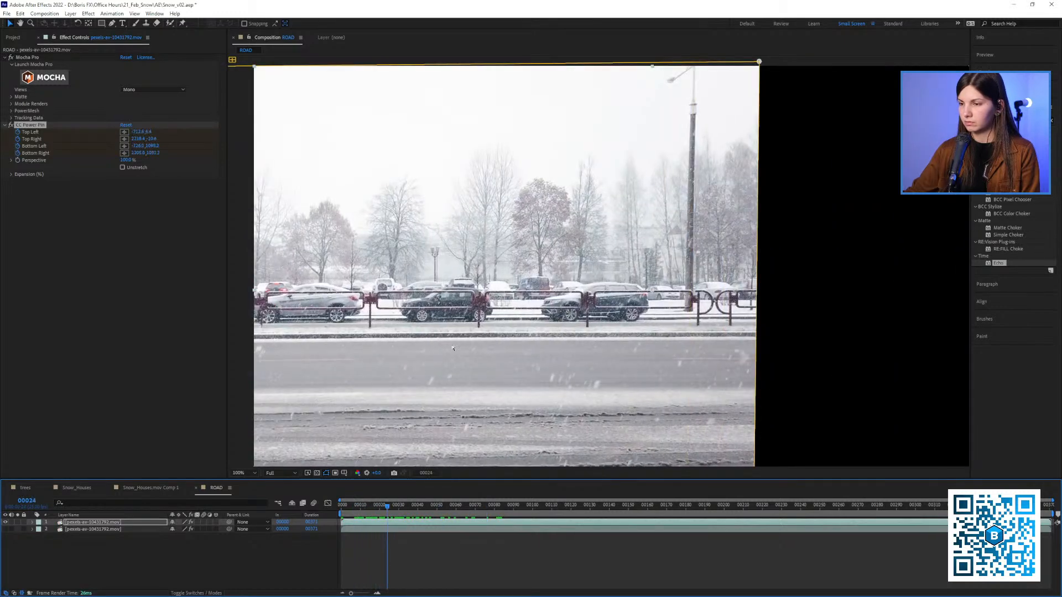
# Try CC Power Pin's Unstretch option over the clip, turn it off again and delete the effect from the upper layer
pyautogui.scroll(-1, 598, 263)
pyautogui.click(134, 167)
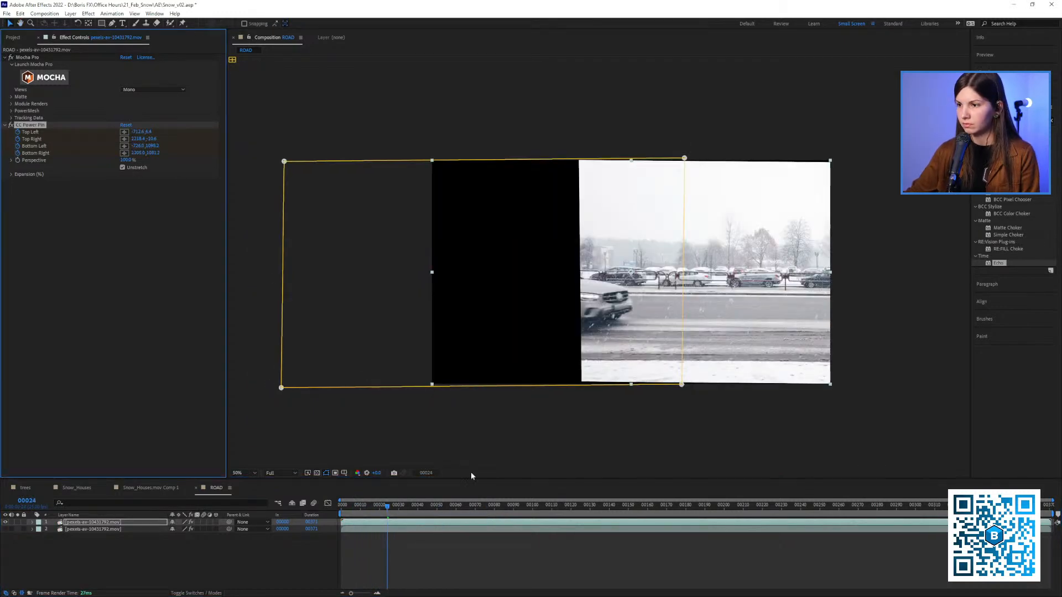
pyautogui.moveTo(410, 510); pyautogui.dragTo(1015, 486)
pyautogui.press('Home')
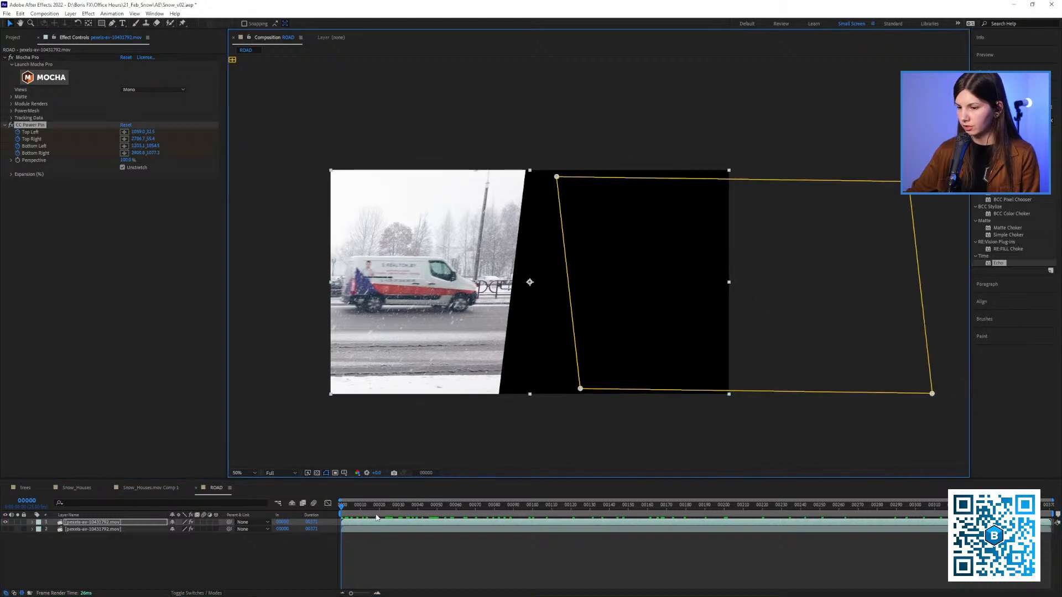
pyautogui.moveTo(376, 518); pyautogui.dragTo(328, 505)
pyautogui.click(135, 168)
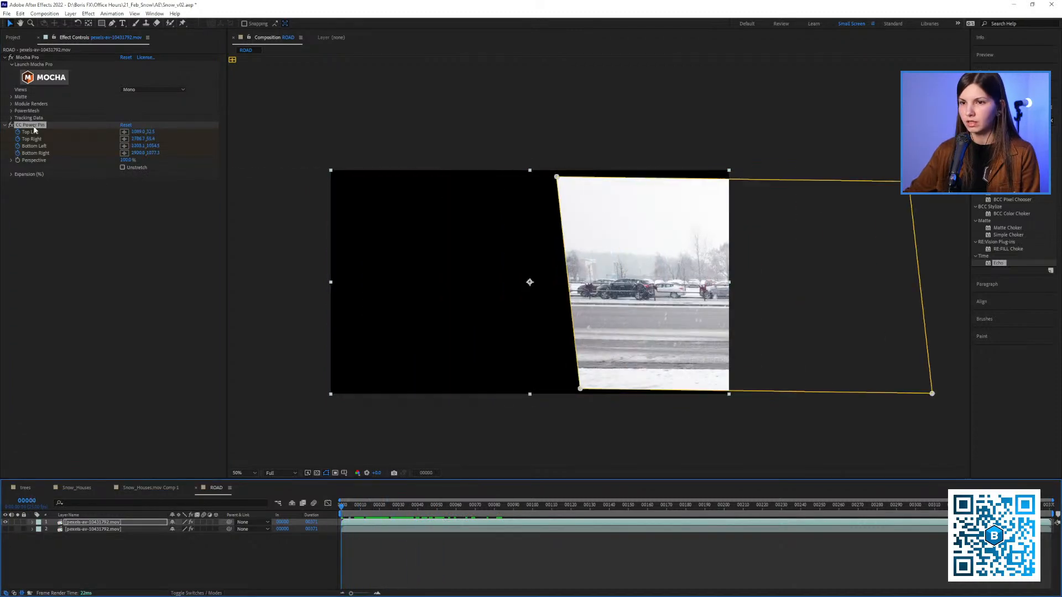
pyautogui.click(34, 125)
pyautogui.press('Delete')
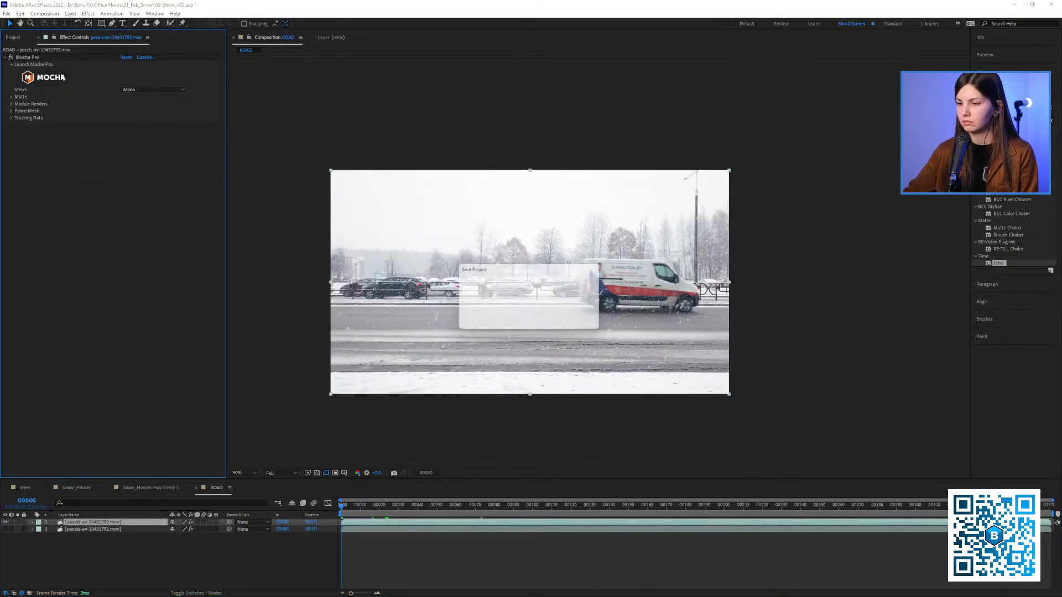
# Reopen the upper layer in Mocha Pro and check the van's track in the middle of its tracked range
pyautogui.click(63, 77)
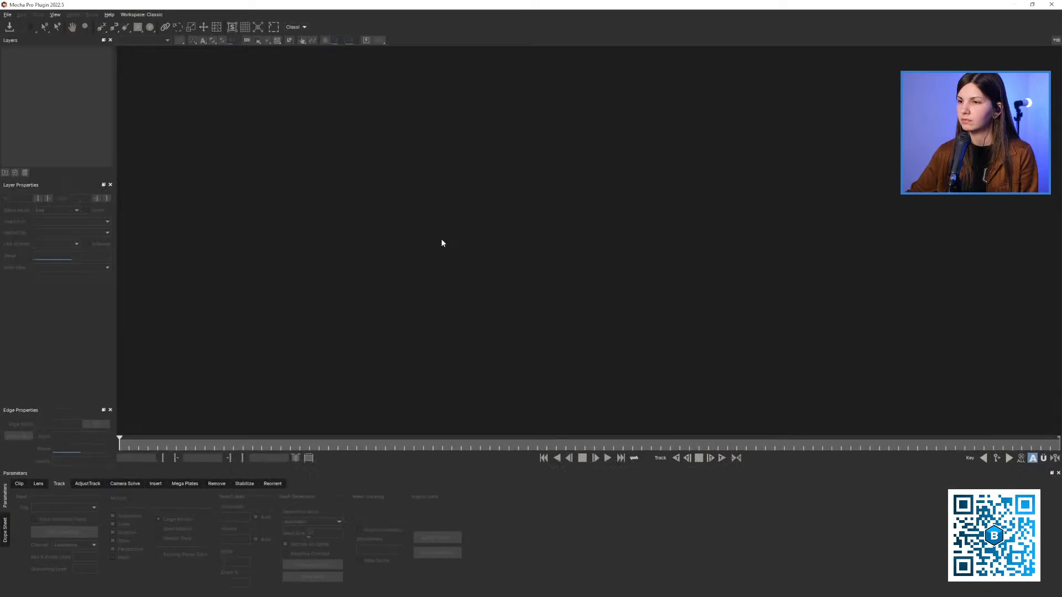
pyautogui.scroll(-3, 409, 187)
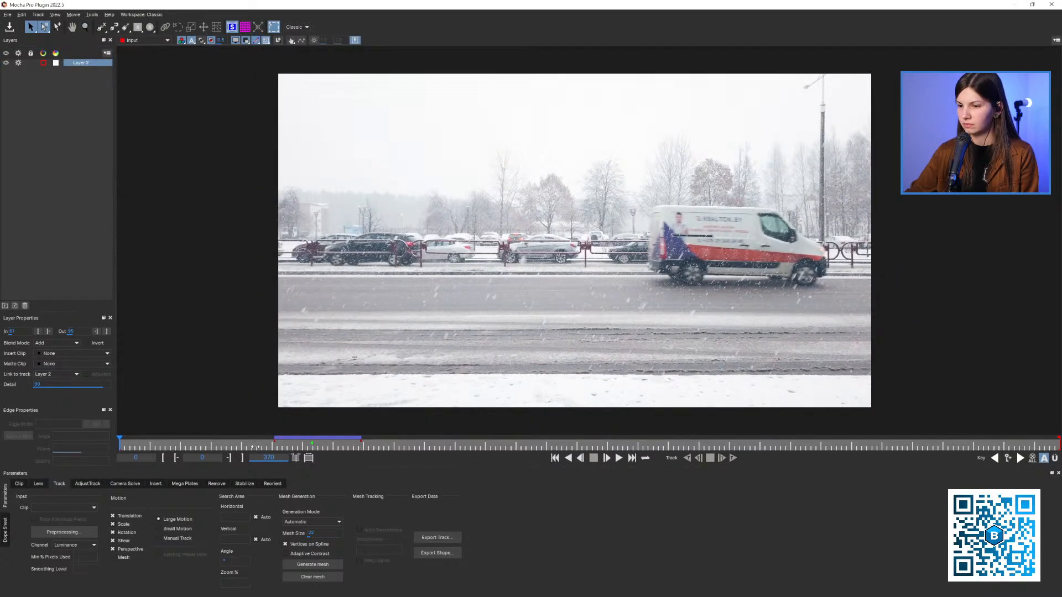
pyautogui.moveTo(254, 447); pyautogui.dragTo(310, 449)
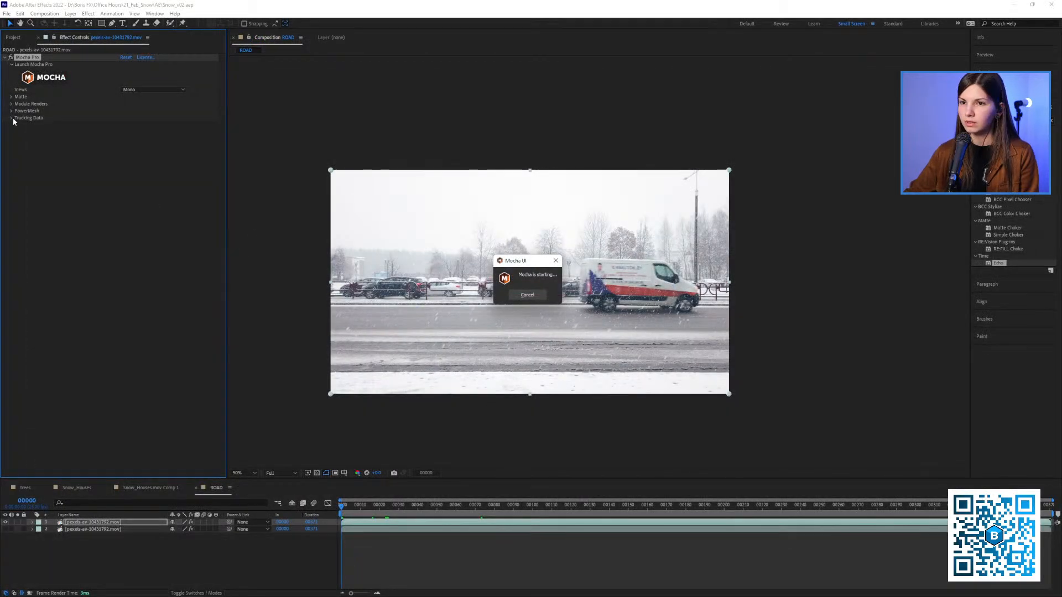
# Create track data from the van track in the Mocha Pro effect and invert it
pyautogui.click(11, 118)
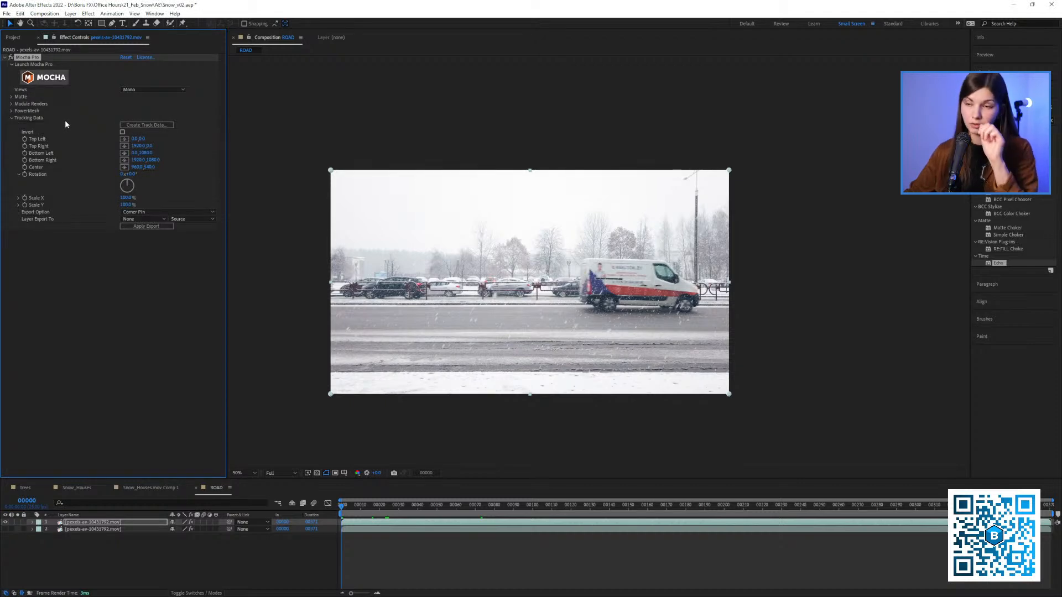
pyautogui.click(129, 125)
pyautogui.press('Return')
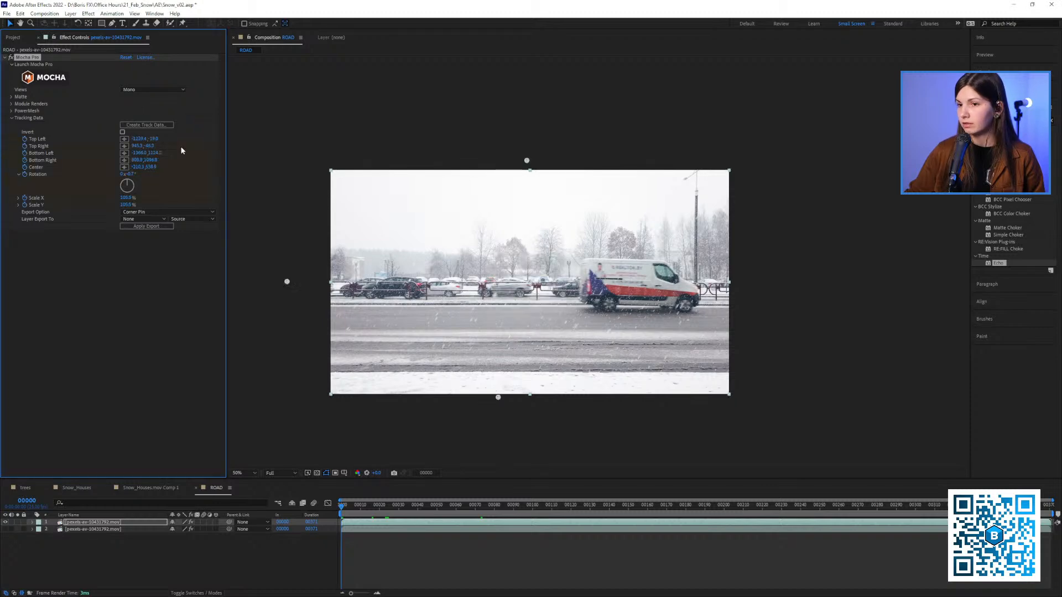
pyautogui.click(122, 132)
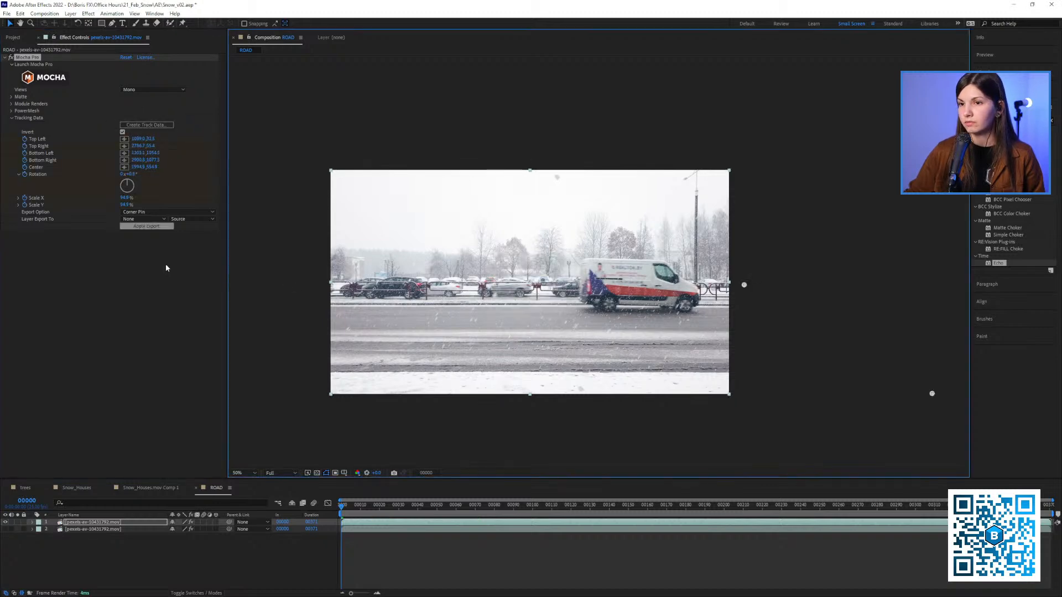
# Apply the inverted track as a Corner Pin export to the first footage layer
pyautogui.click(138, 219)
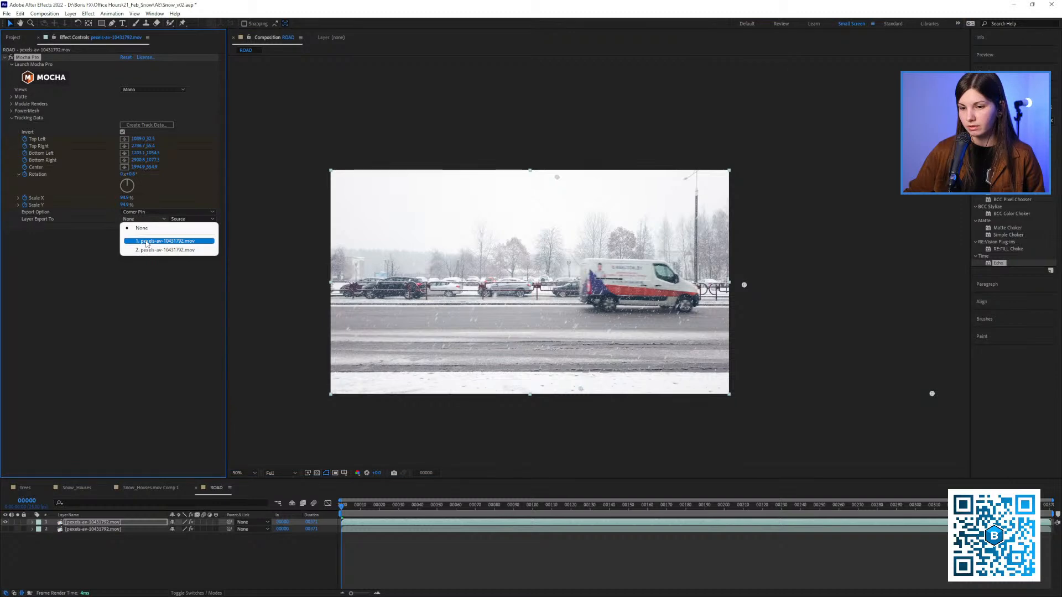
pyautogui.click(147, 242)
pyautogui.click(148, 220)
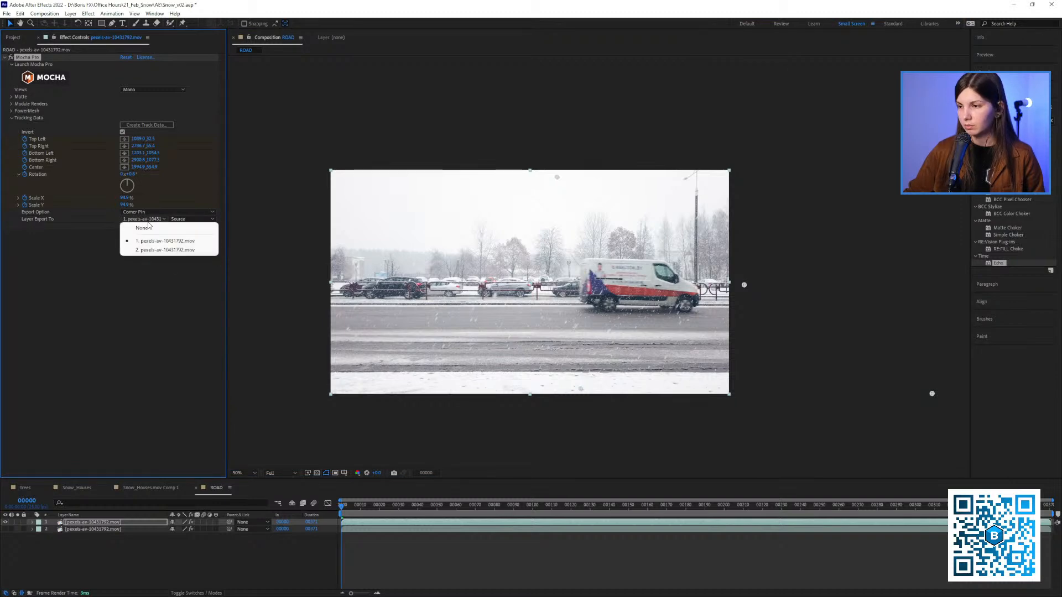
pyautogui.click(115, 253)
pyautogui.click(142, 226)
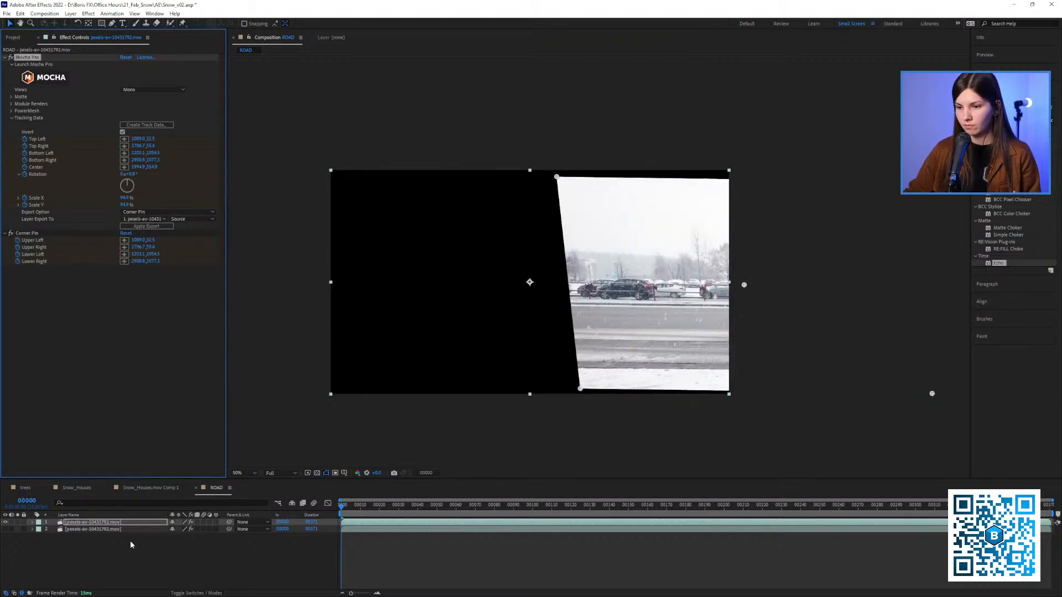
# Reveal the upper layer's keyframes and scrub between frames 60 and 76 to examine how well the van is stabilized
pyautogui.press('u')
pyautogui.click(442, 514)
pyautogui.moveTo(443, 514); pyautogui.dragTo(486, 530)
pyautogui.scroll(2, 524, 334)
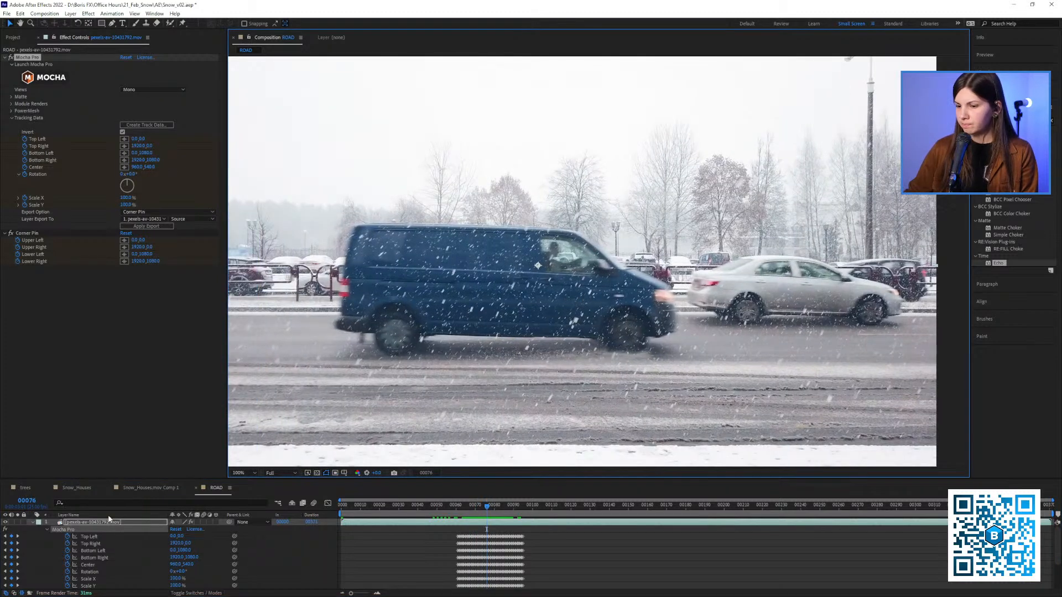
pyautogui.click(47, 531)
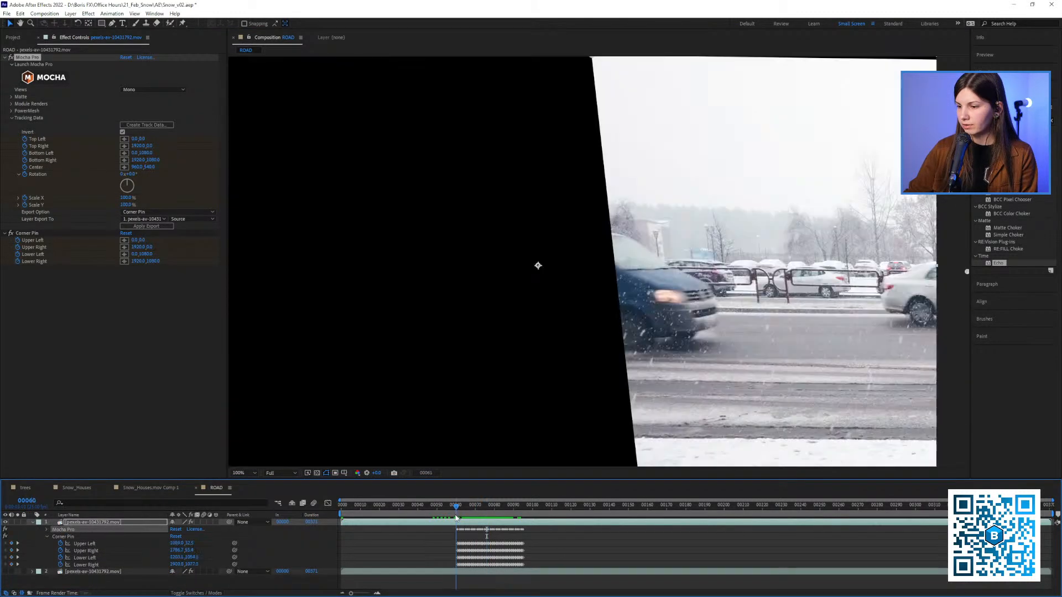
pyautogui.click(454, 505)
pyautogui.moveTo(457, 519)
pyautogui.mouseDown()
pyautogui.moveTo(475, 523)
pyautogui.moveTo(472, 507)
pyautogui.moveTo(490, 507)
pyautogui.moveTo(477, 514)
pyautogui.mouseUp()
pyautogui.moveTo(419, 464); pyautogui.dragTo(442, 454)
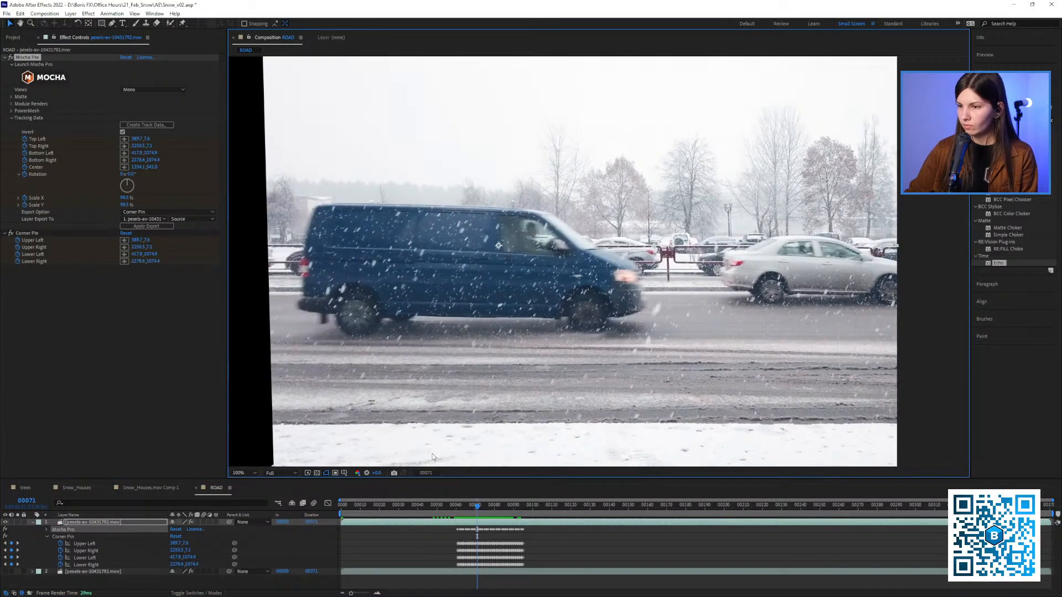
pyautogui.click(458, 512)
pyautogui.moveTo(458, 514); pyautogui.dragTo(487, 522)
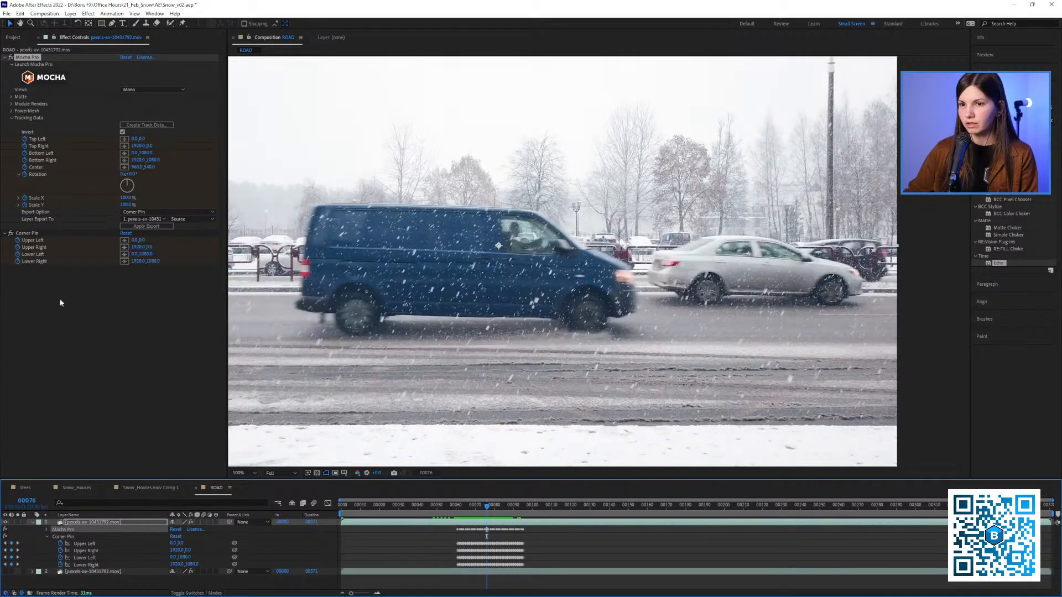
# Pre-compose the stabilized upper layer, moving all attributes into the new composition, and check the frames around 77
pyautogui.rightClick(79, 524)
pyautogui.click(114, 468)
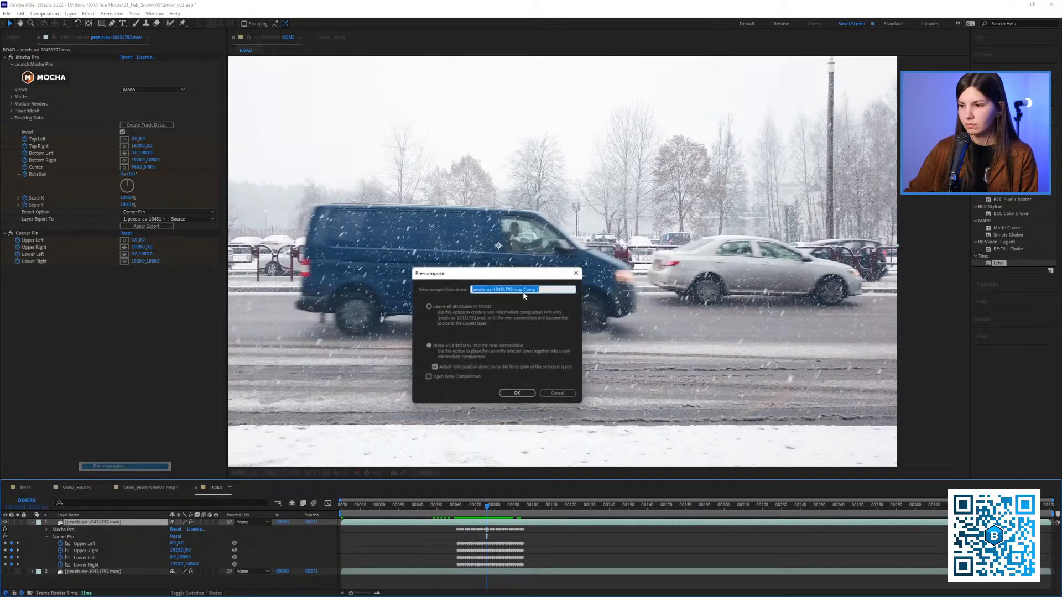
pyautogui.click(515, 395)
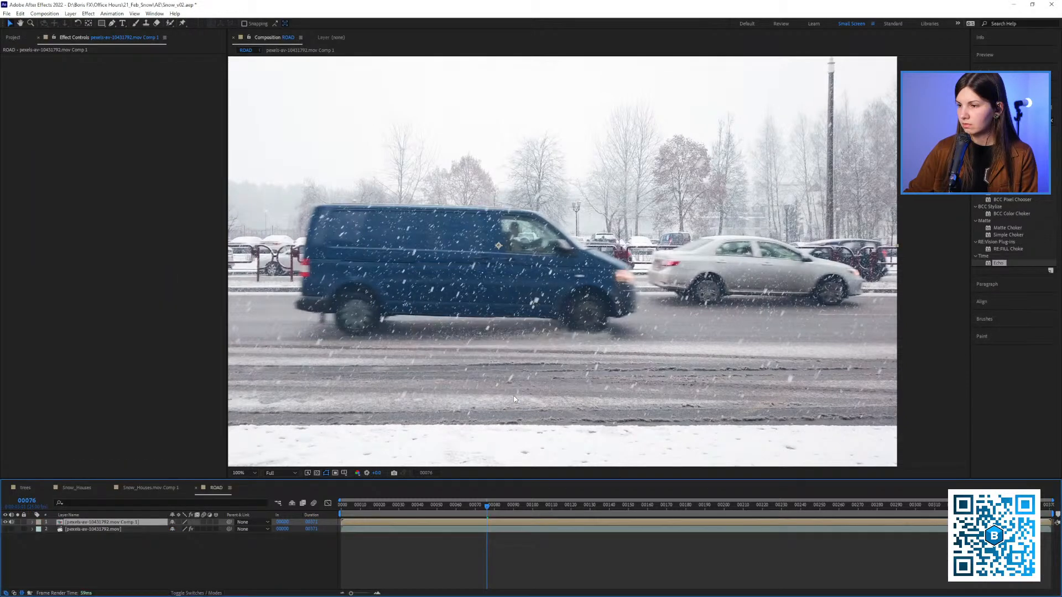
pyautogui.moveTo(480, 508)
pyautogui.mouseDown()
pyautogui.moveTo(466, 507)
pyautogui.moveTo(489, 507)
pyautogui.mouseUp()
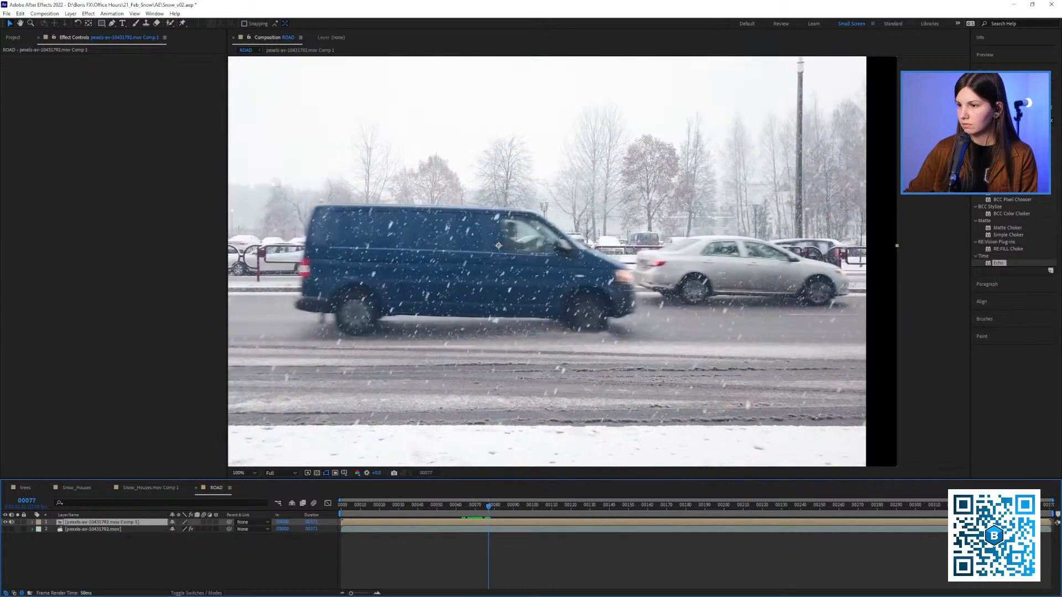
# Find the S_TimeAverage effect and apply it to the pre-composed van layer
pyautogui.click(1006, 120)
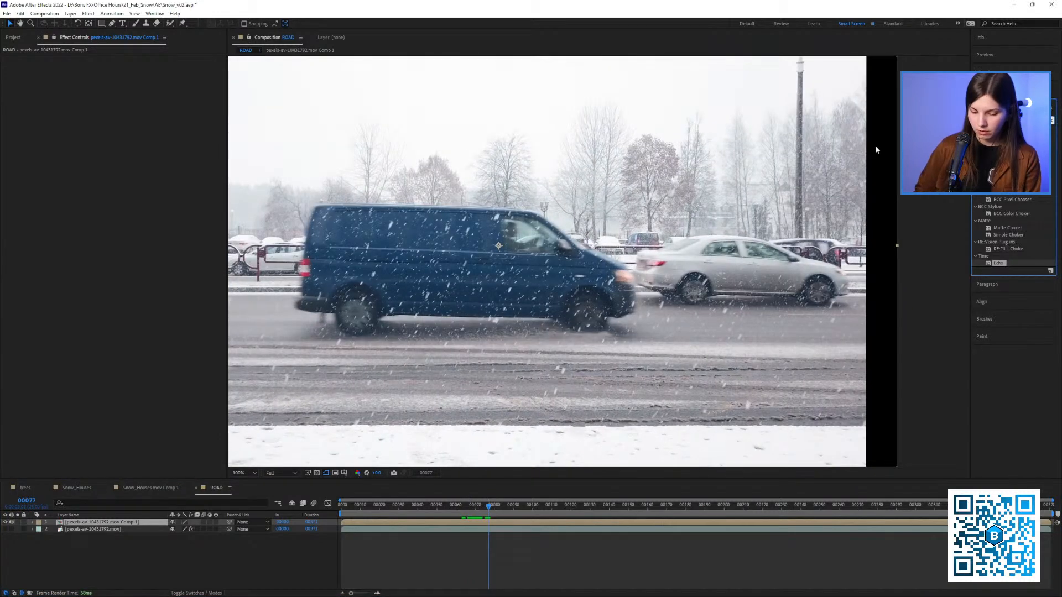
pyautogui.write('S_av')
pyautogui.press('BackSpace')
pyautogui.press('BackSpace')
pyautogui.press('BackSpace')
pyautogui.press('BackSpace')
pyautogui.write('ave')
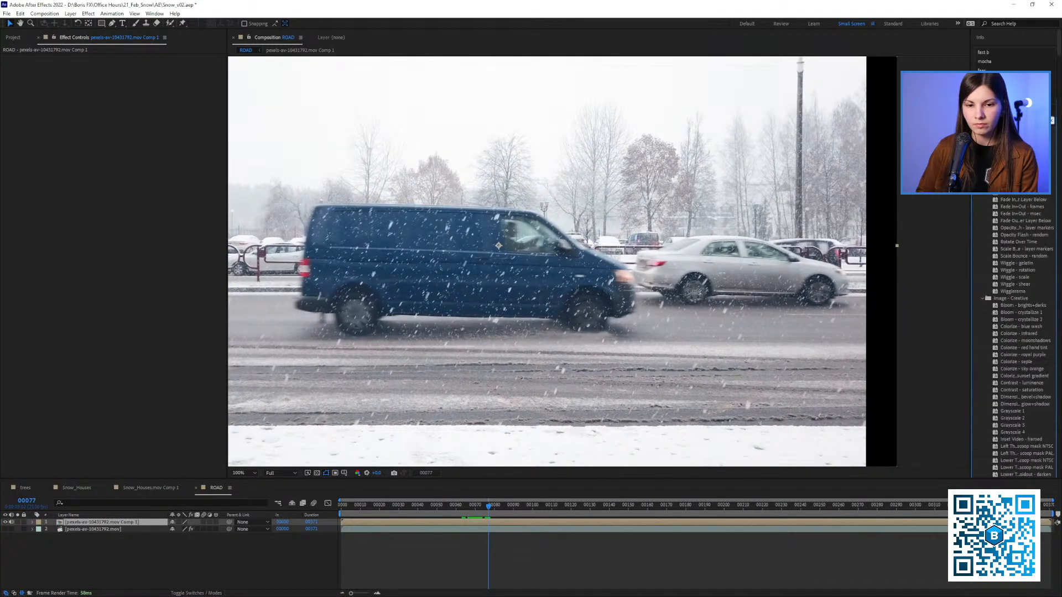
pyautogui.write('r')
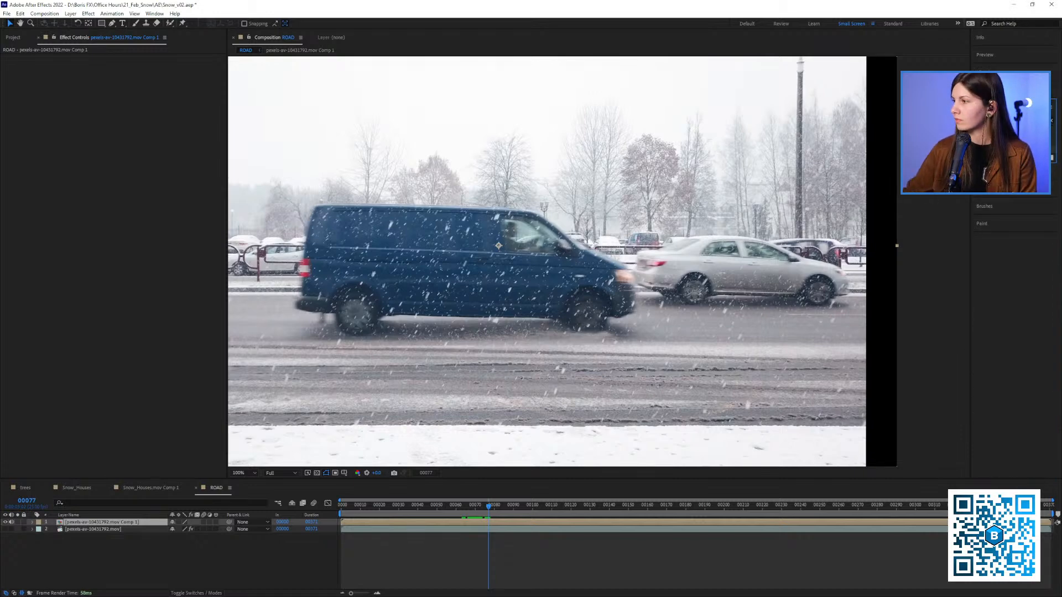
pyautogui.doubleClick(1006, 145)
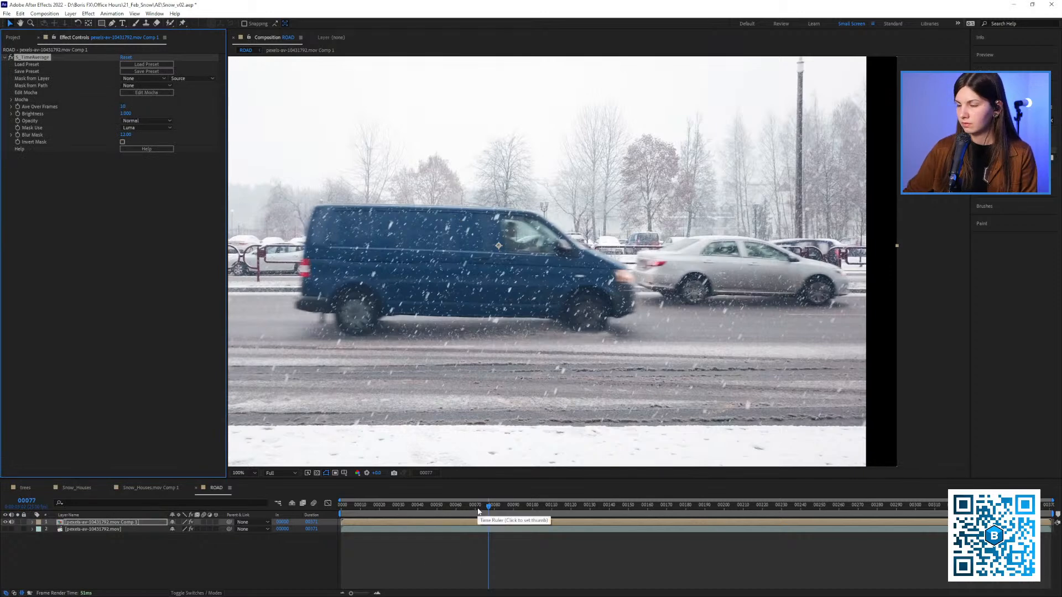
# Return to frame 0 and clear all memory and the disk cache
pyautogui.moveTo(477, 508); pyautogui.dragTo(285, 511)
pyautogui.press('ctrl+alt+KP_Divide')
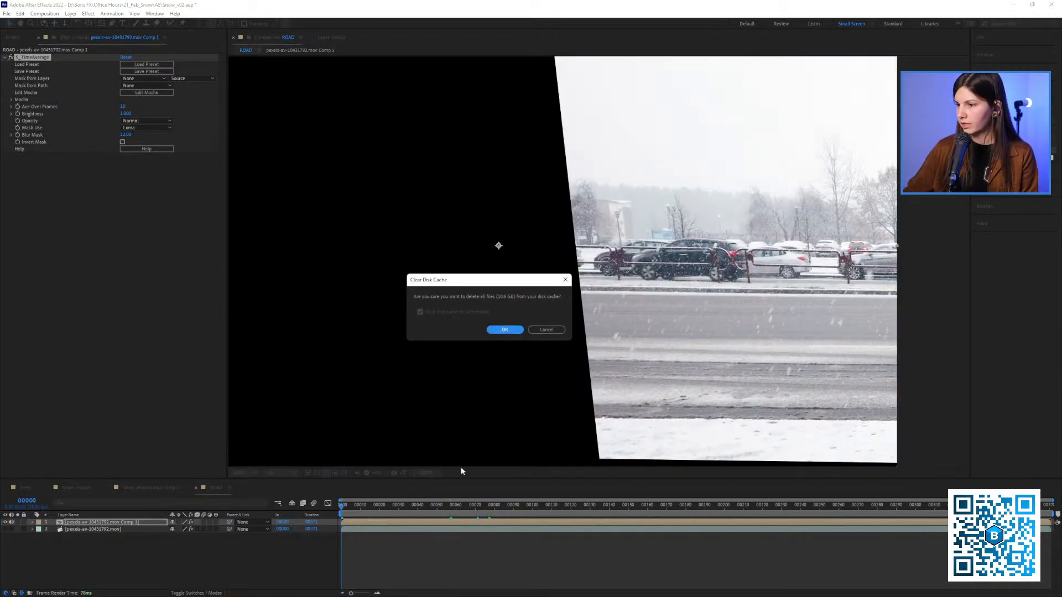
pyautogui.click(503, 331)
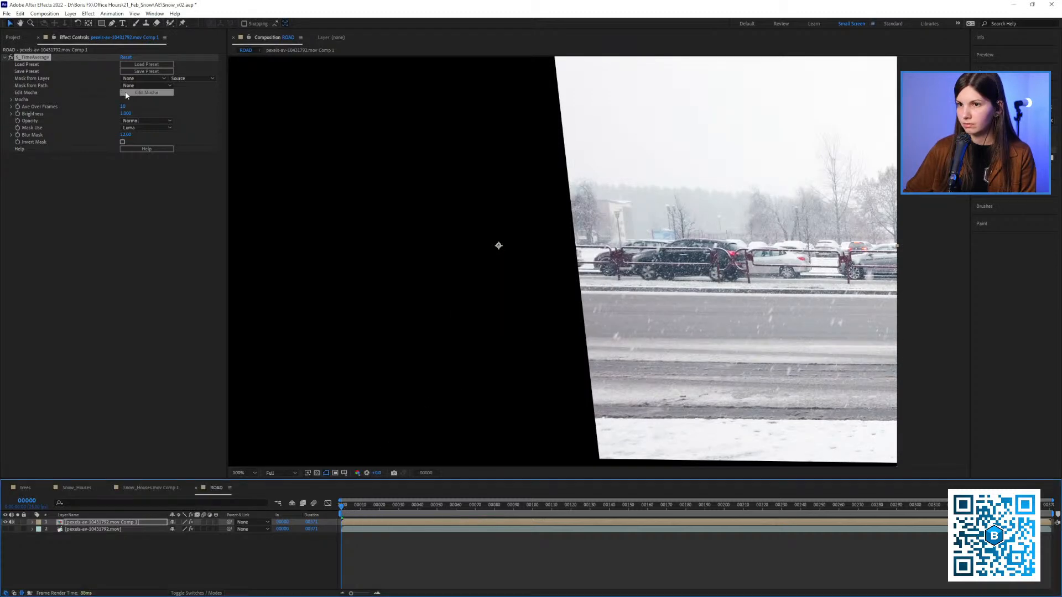
# Set S_TimeAverage's Ave Over Frames to 20
pyautogui.click(123, 107)
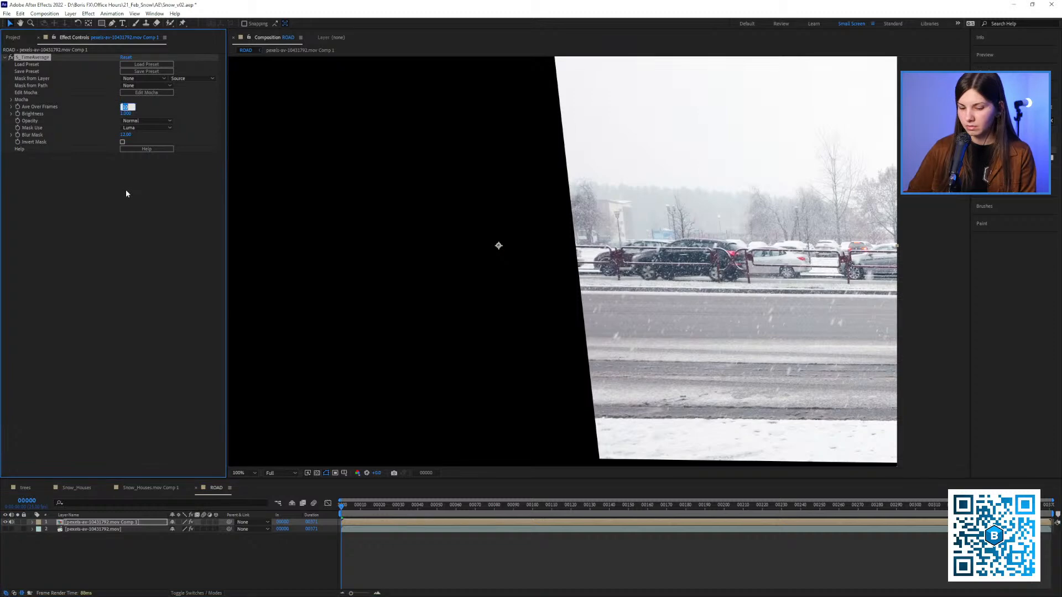
pyautogui.write('20')
pyautogui.click(89, 233)
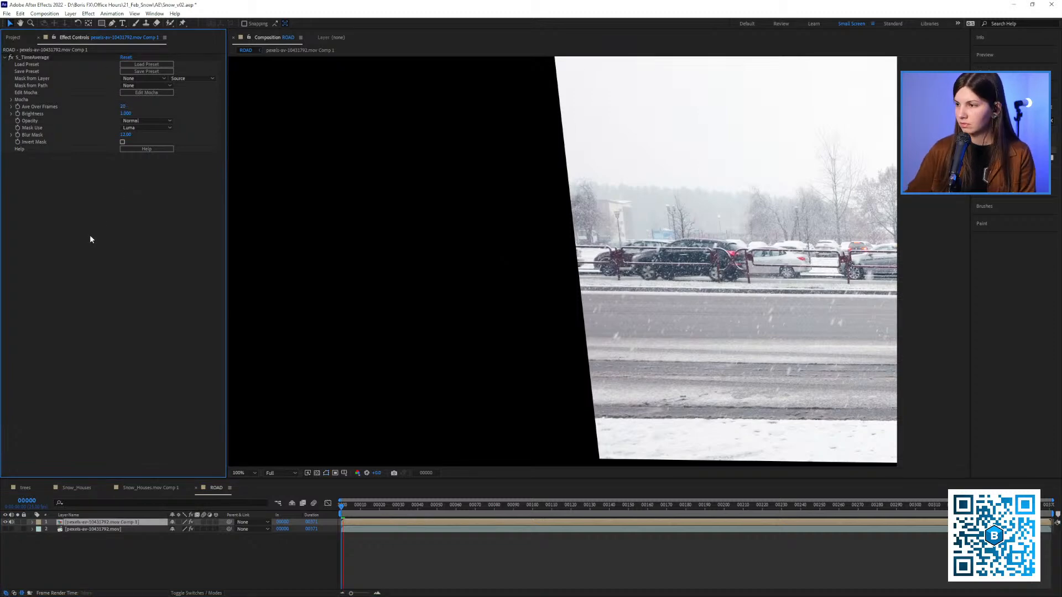
# Preview the averaged van layer in the ROAD composition
pyautogui.press('space')
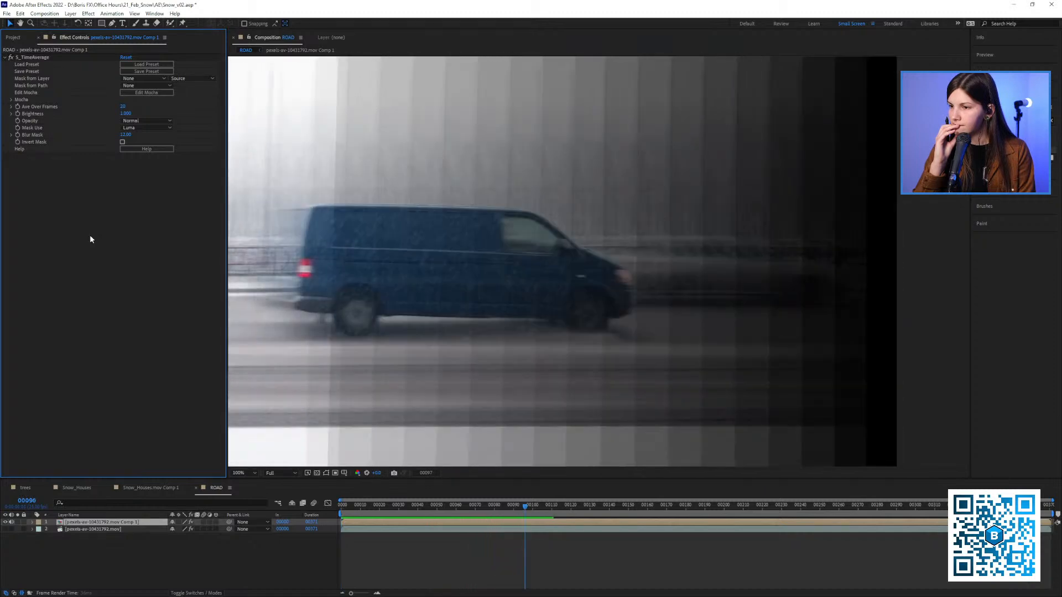
pyautogui.press('space')
pyautogui.moveTo(491, 516)
pyautogui.mouseDown()
pyautogui.moveTo(447, 516)
pyautogui.moveTo(505, 522)
pyautogui.moveTo(468, 505)
pyautogui.moveTo(505, 523)
pyautogui.mouseUp()
# Open the nested van composition and trim its footage layer to start at frame 69 and end at frame 86
pyautogui.doubleClick(112, 524)
pyautogui.moveTo(560, 296); pyautogui.dragTo(334, 283)
pyautogui.moveTo(506, 509); pyautogui.dragTo(523, 512)
pyautogui.moveTo(432, 324); pyautogui.dragTo(604, 314)
pyautogui.moveTo(509, 507); pyautogui.dragTo(518, 515)
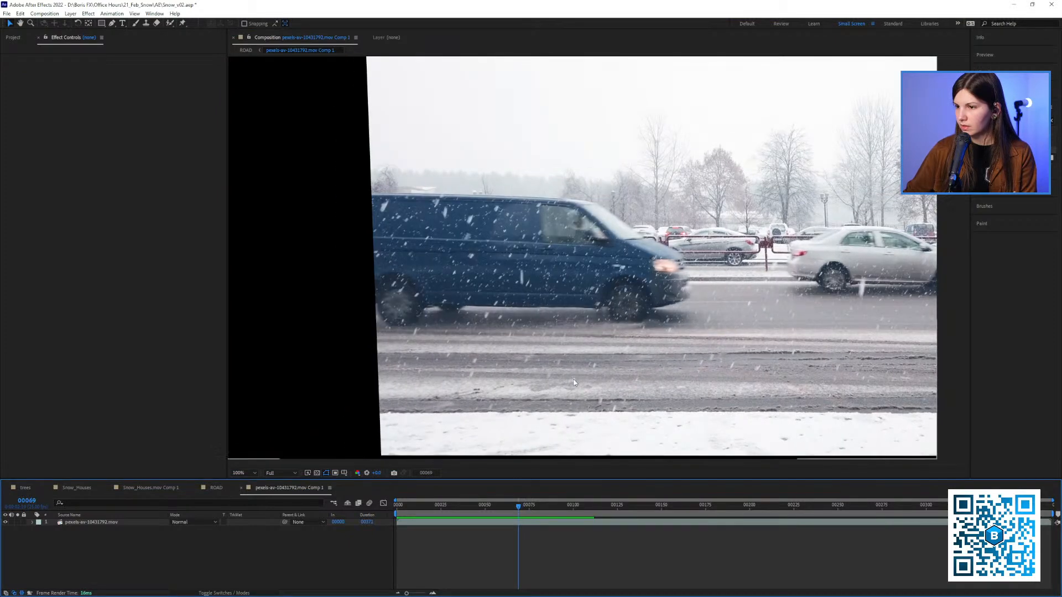
pyautogui.moveTo(563, 379); pyautogui.dragTo(489, 385)
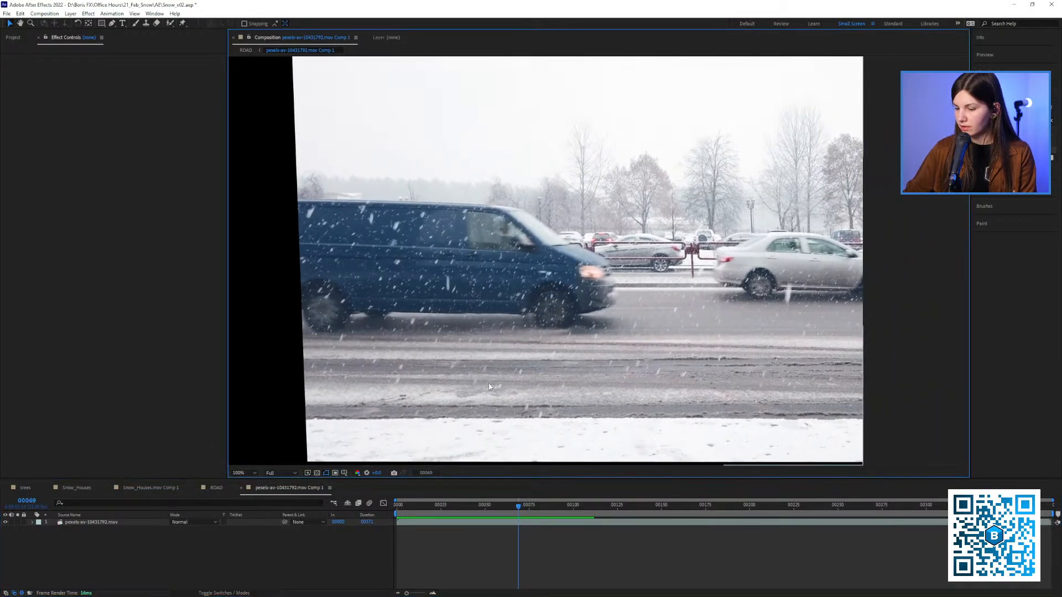
pyautogui.click(84, 524)
pyautogui.hotkey('alt', '[')
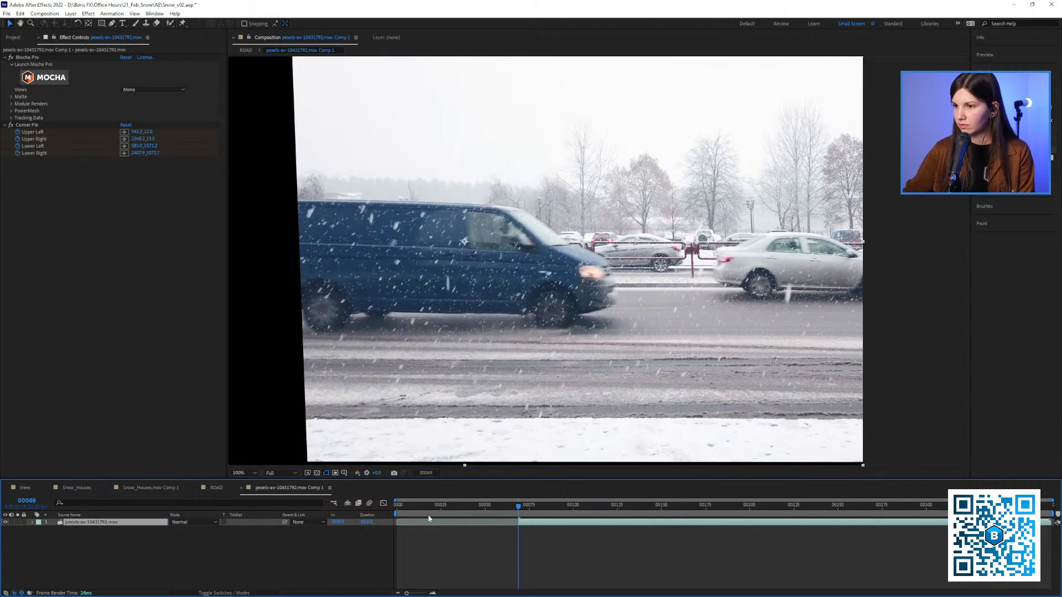
pyautogui.moveTo(525, 514); pyautogui.dragTo(547, 508)
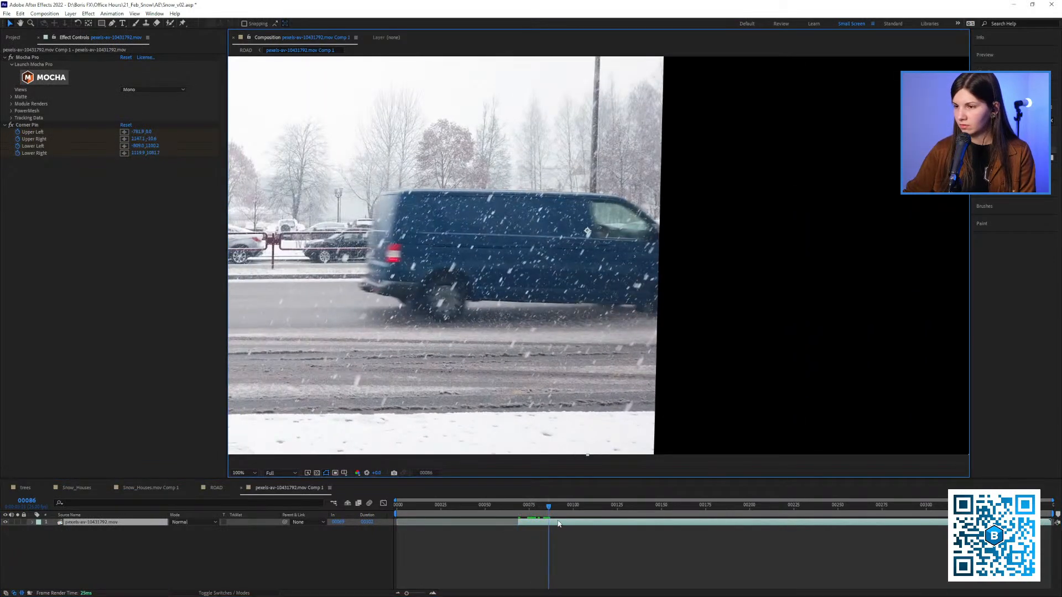
pyautogui.hotkey('alt', ']')
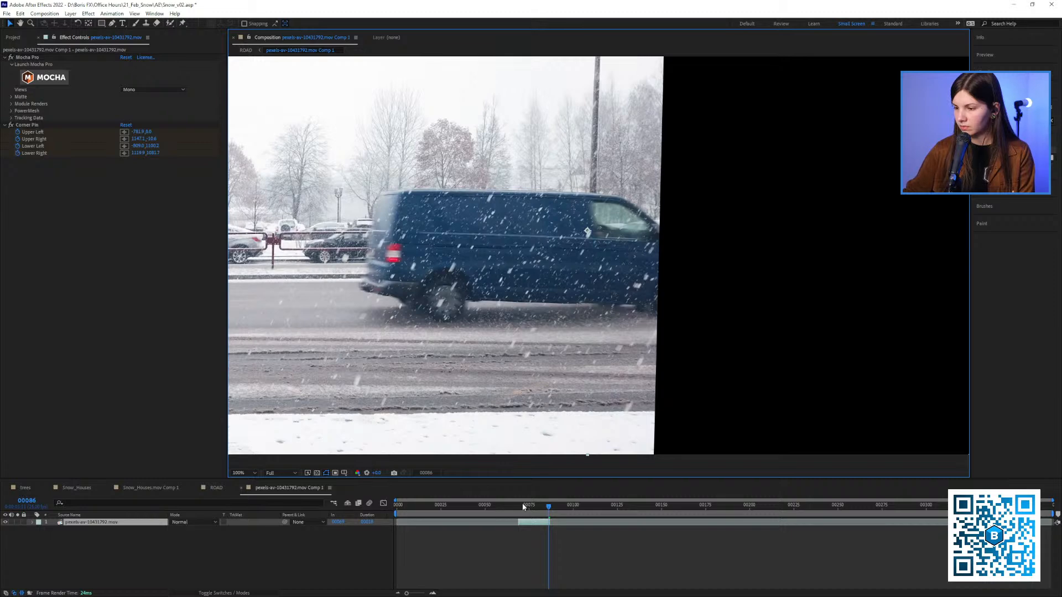
# Pre-compose the trimmed van layer, moving all attributes and adjusting the composition duration to the layer's time span
pyautogui.click(518, 510)
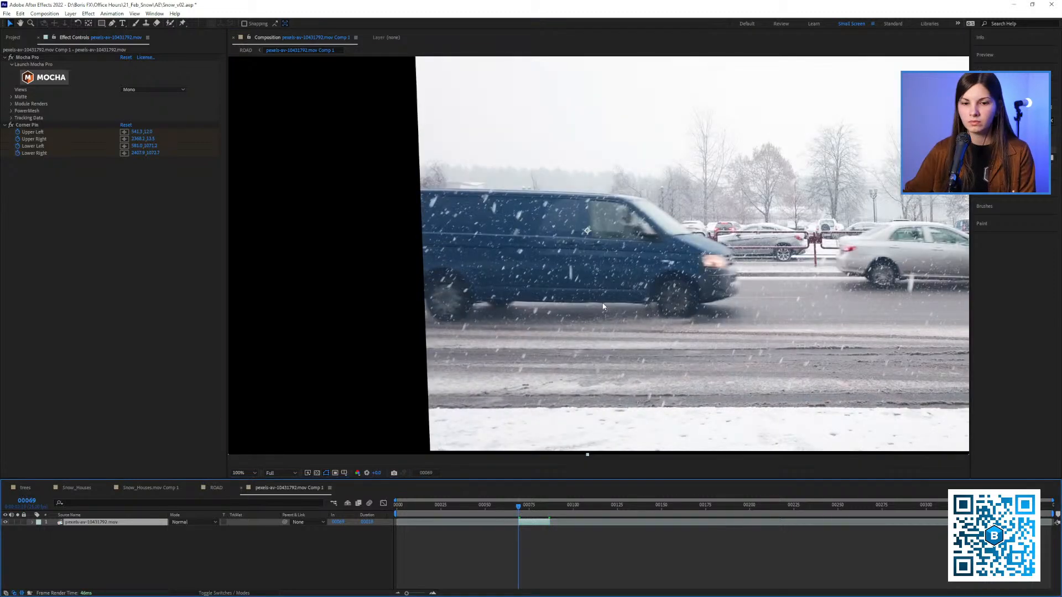
pyautogui.moveTo(602, 307); pyautogui.dragTo(587, 317)
pyautogui.hotkey('shift', '/')
pyautogui.moveTo(699, 272); pyautogui.dragTo(659, 263)
pyautogui.scroll(-1, 658, 263)
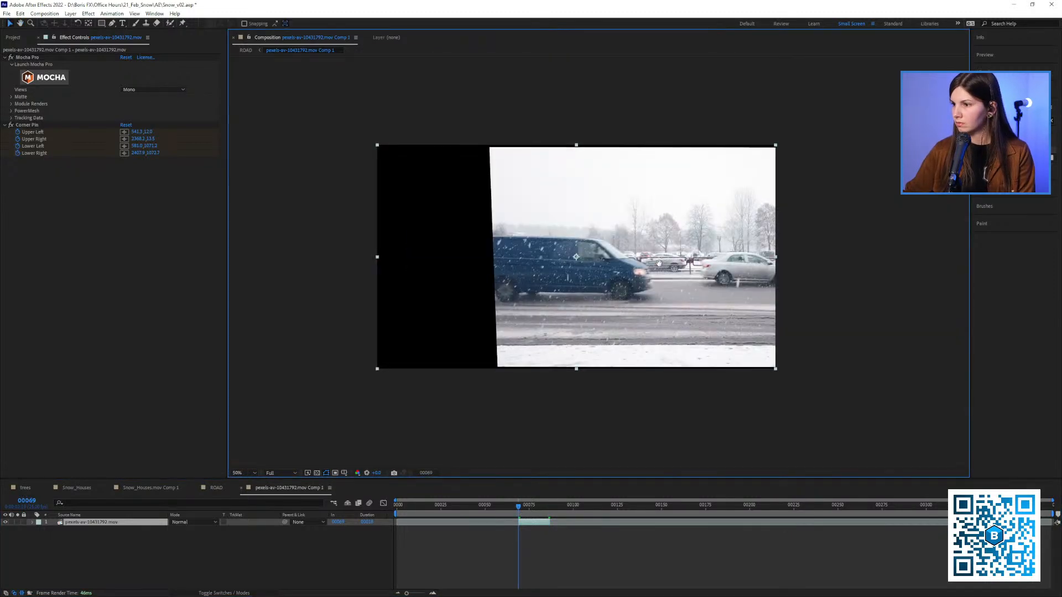
pyautogui.scroll(1, 658, 263)
pyautogui.rightClick(101, 527)
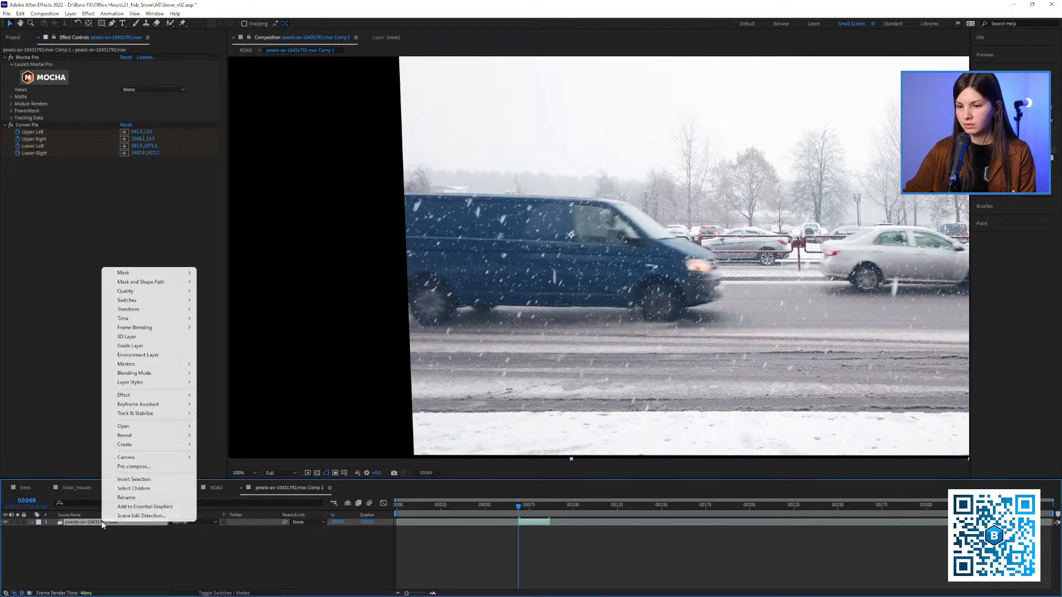
pyautogui.click(127, 467)
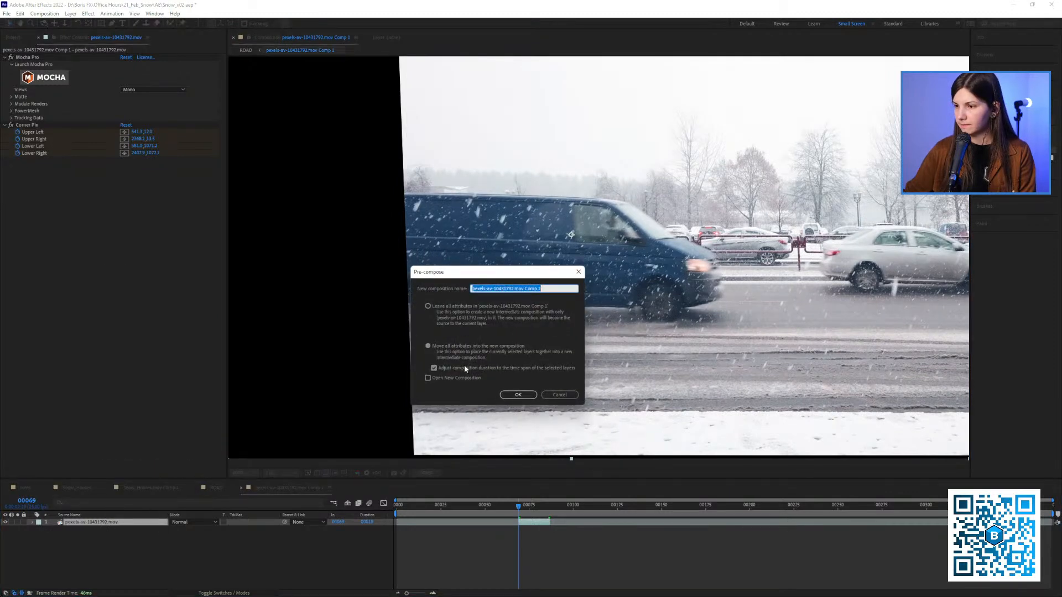
pyautogui.click(513, 395)
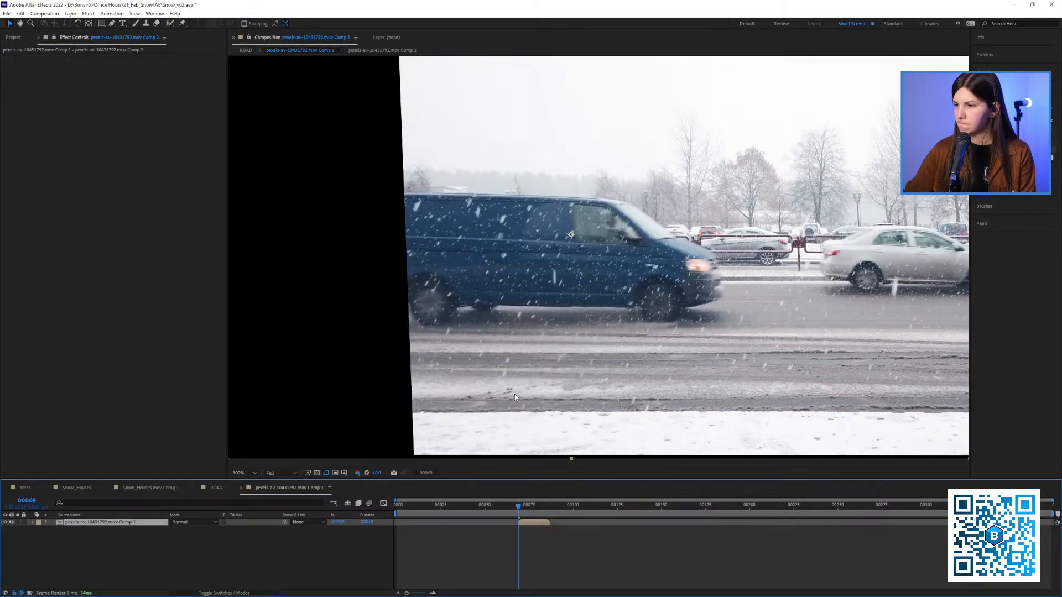
# Move the trimmed pre-composed layer to start at frame 0 and return the playhead there
pyautogui.moveTo(555, 355); pyautogui.dragTo(519, 356)
pyautogui.hotkey('shift', '/')
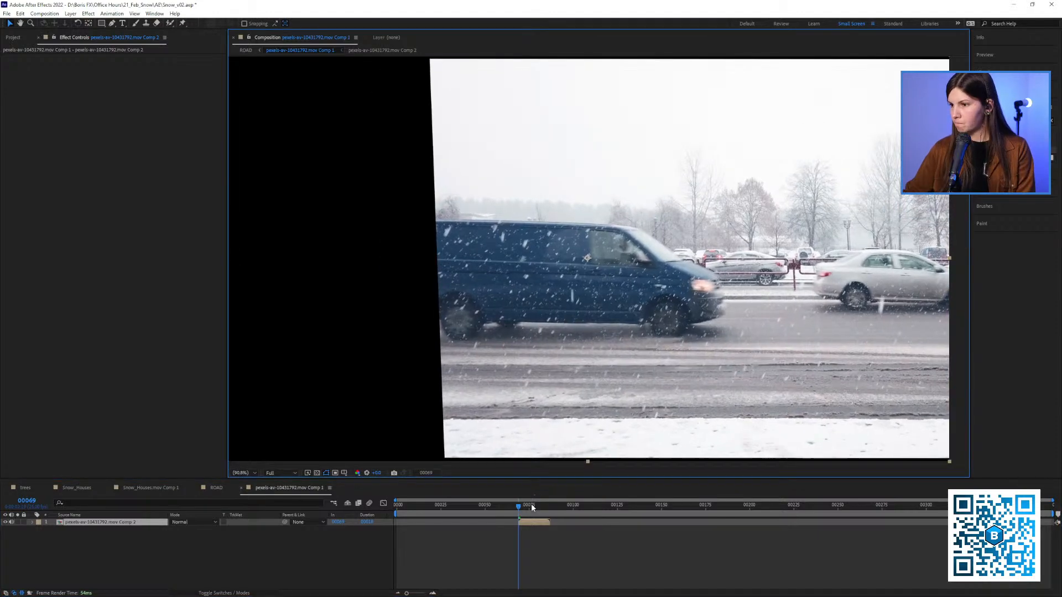
pyautogui.moveTo(520, 507); pyautogui.dragTo(417, 530)
pyautogui.press('Home')
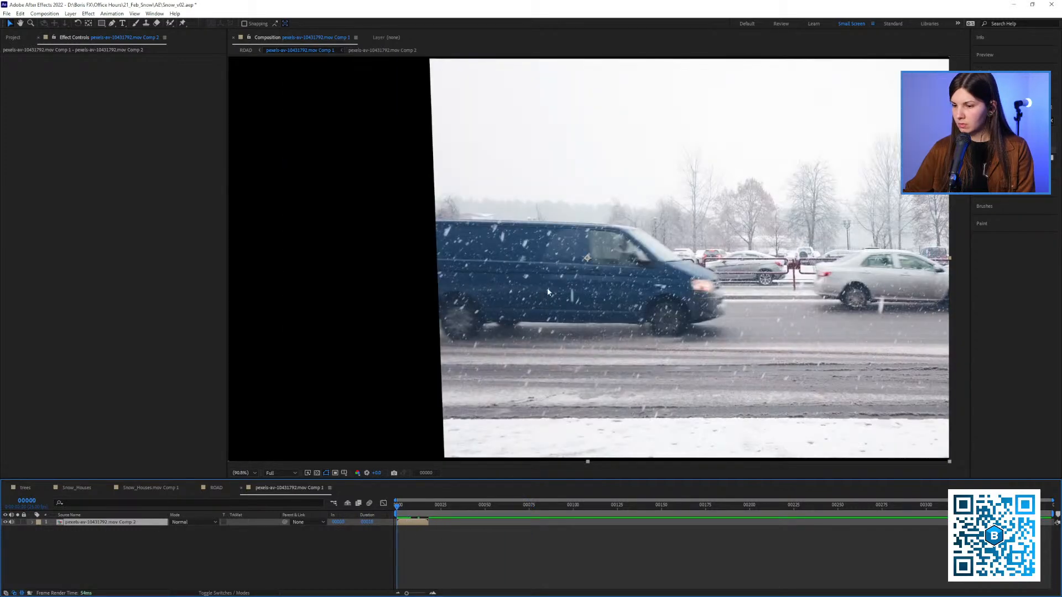
# Apply S_TimeAverage to the trimmed pre-composed van layer and preview the averaged frames
pyautogui.moveTo(675, 211); pyautogui.dragTo(620, 216)
pyautogui.scroll(-1, 625, 221)
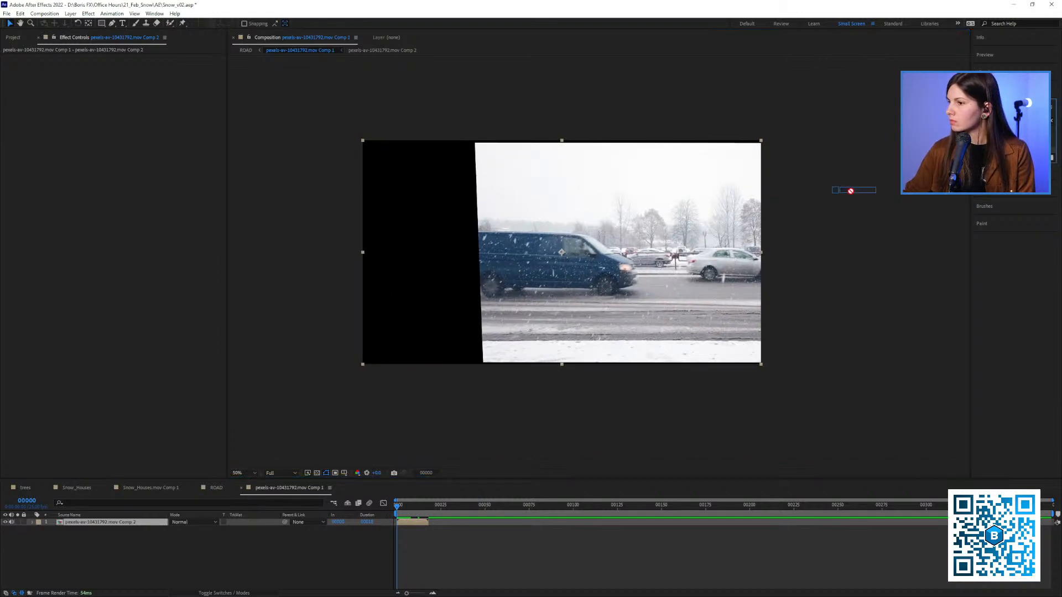
pyautogui.click(121, 522)
pyautogui.scroll(2, 596, 253)
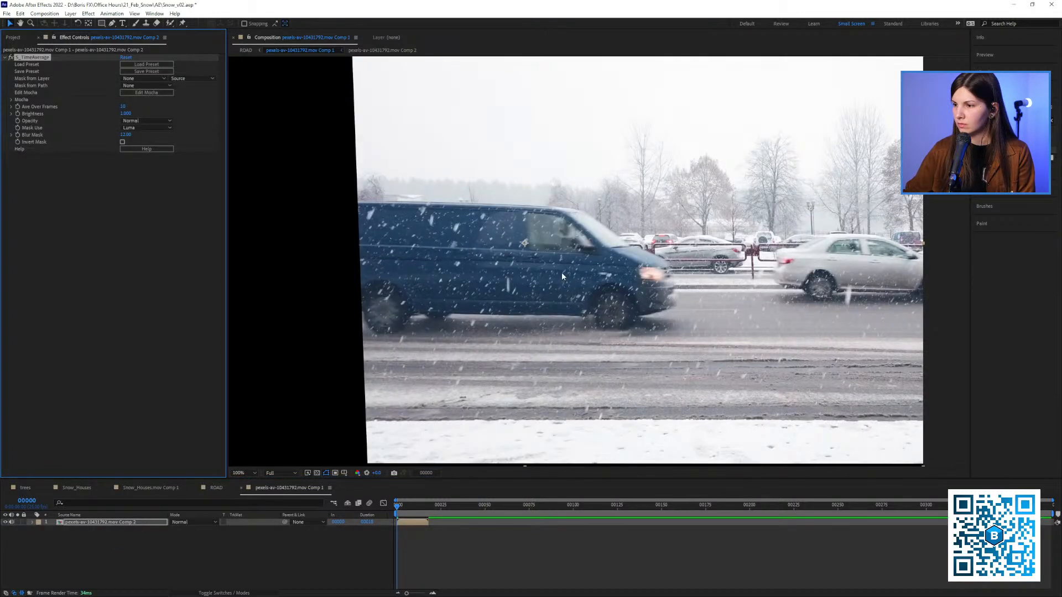
pyautogui.press('space')
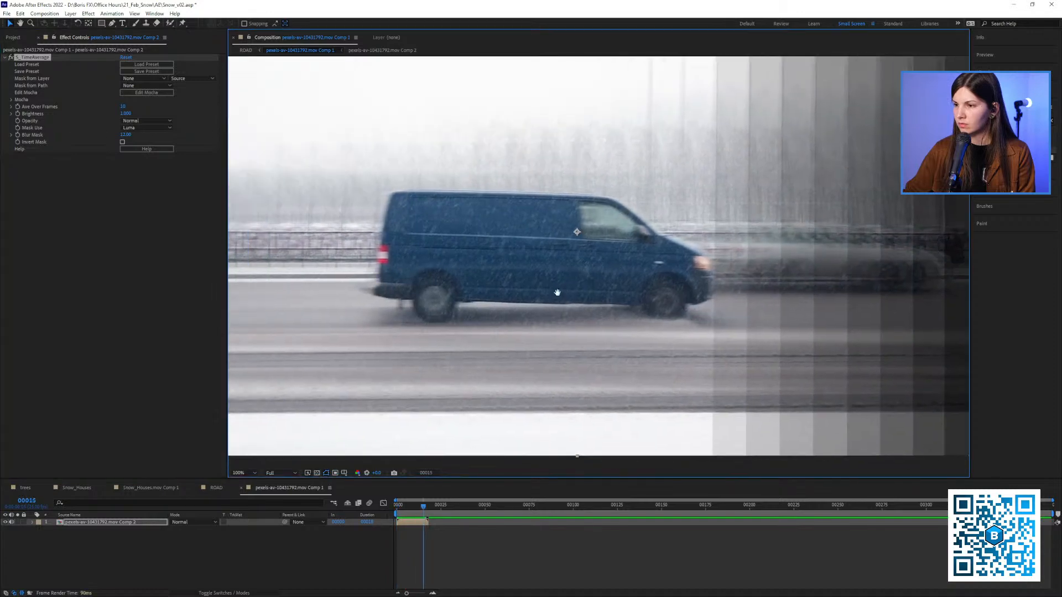
pyautogui.moveTo(421, 512)
pyautogui.mouseDown()
pyautogui.moveTo(399, 513)
pyautogui.moveTo(423, 508)
pyautogui.moveTo(411, 508)
pyautogui.mouseUp()
# Set S_TimeAverage's Ave Over Frames to 15 and preview the result from frame 0
pyautogui.click(123, 106)
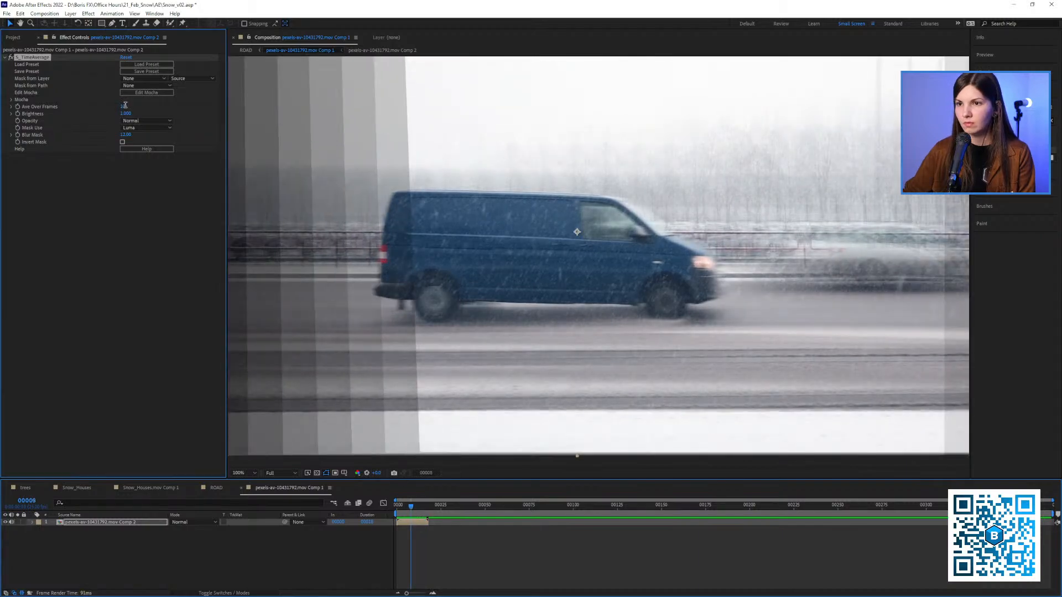
pyautogui.write('15')
pyautogui.click(123, 229)
pyautogui.moveTo(405, 509)
pyautogui.mouseDown()
pyautogui.moveTo(392, 509)
pyautogui.moveTo(411, 515)
pyautogui.moveTo(396, 515)
pyautogui.mouseUp()
pyautogui.press('space')
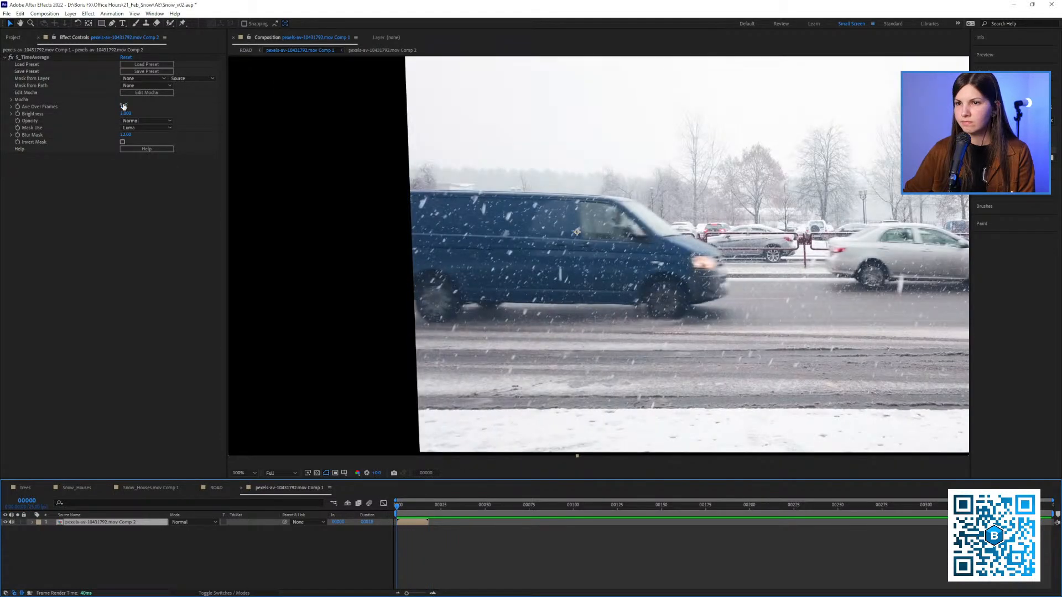
# Set S_TimeAverage's Ave Over Frames to 5, clear all memory and disk cache, and preview the opening frames
pyautogui.click(123, 106)
pyautogui.write('5')
pyautogui.press('Return')
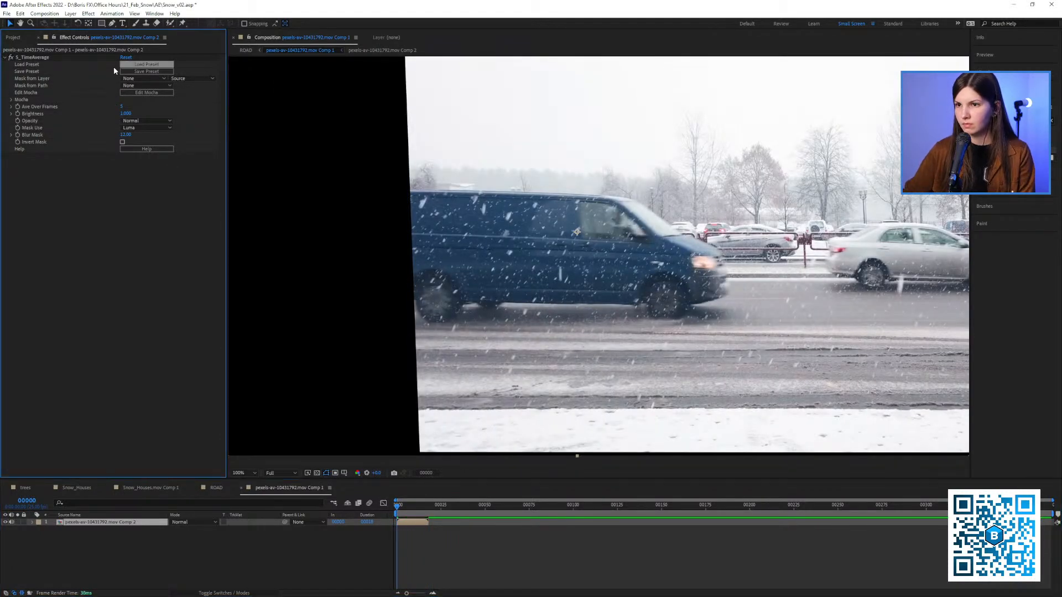
pyautogui.press('ctrl+alt+KP_Divide')
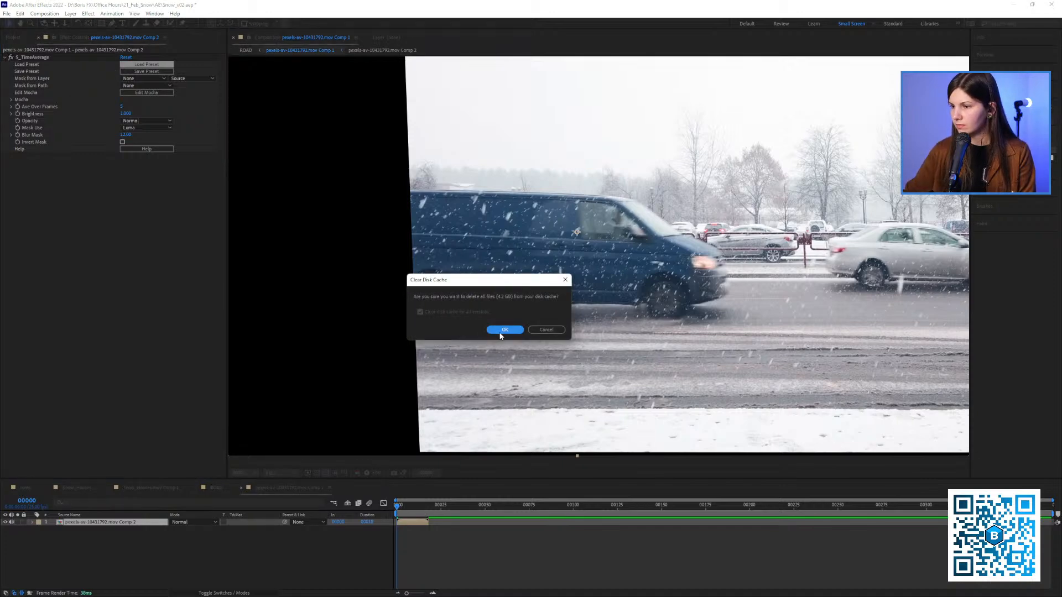
pyautogui.click(500, 334)
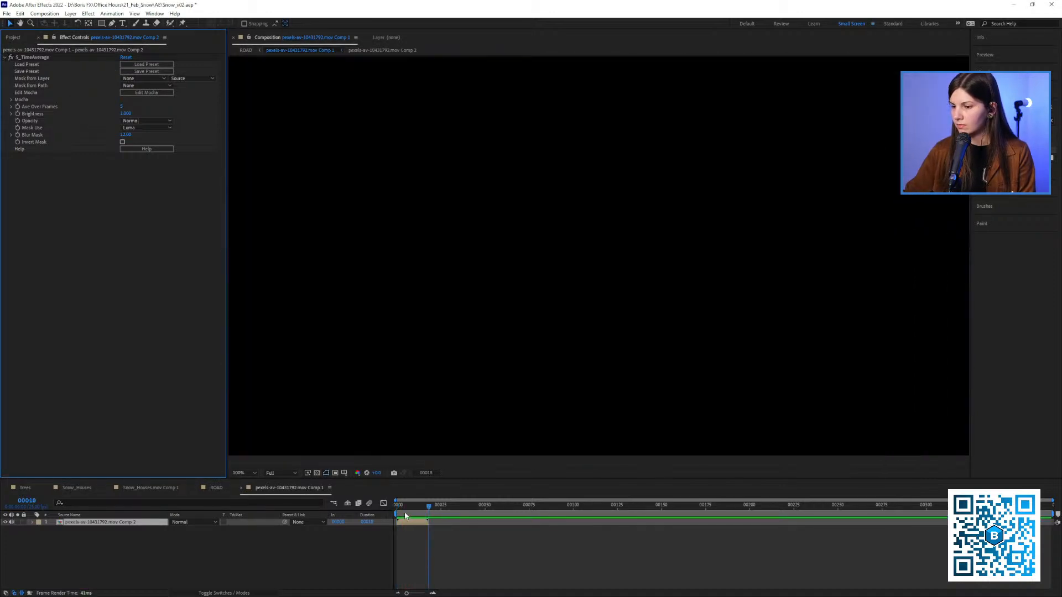
pyautogui.moveTo(405, 509)
pyautogui.mouseDown()
pyautogui.moveTo(412, 520)
pyautogui.moveTo(398, 509)
pyautogui.mouseUp()
# Disable S_TimeAverage on the trimmed van layer and examine the unprocessed van around frame 1
pyautogui.click(11, 57)
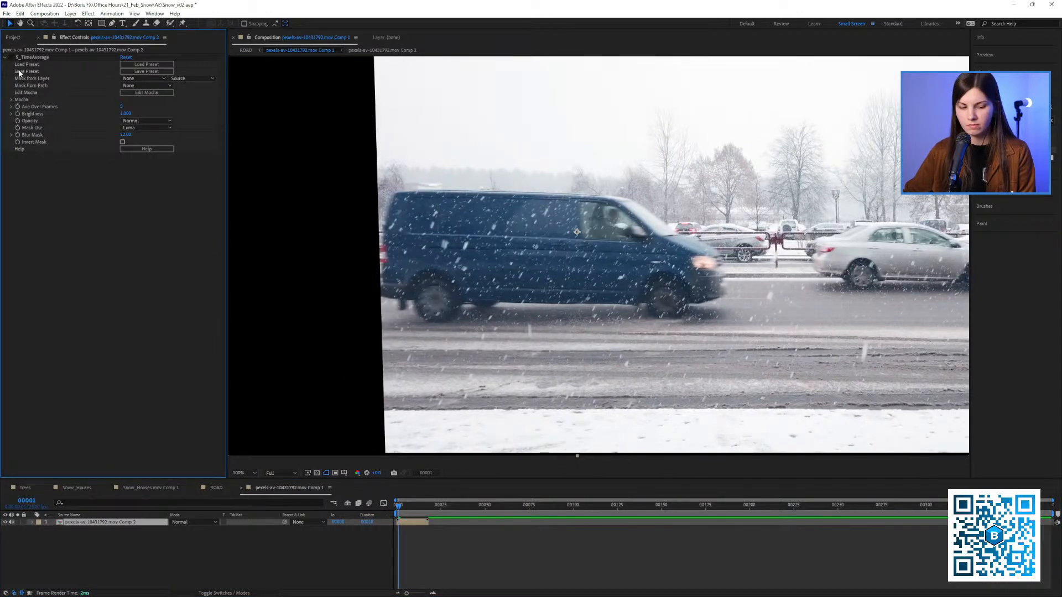
pyautogui.click(1012, 121)
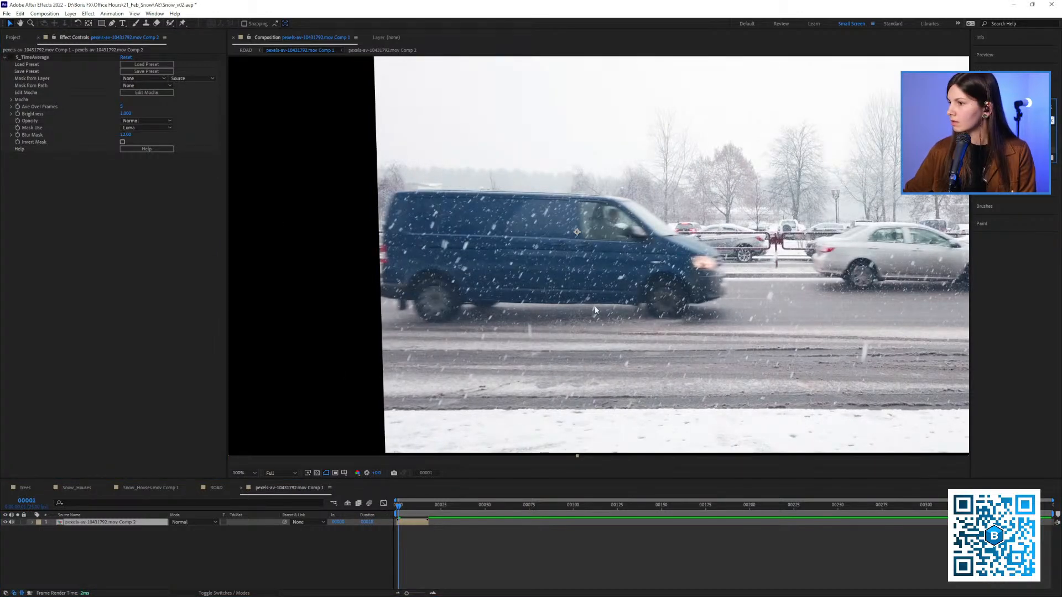
pyautogui.moveTo(569, 290); pyautogui.dragTo(521, 293)
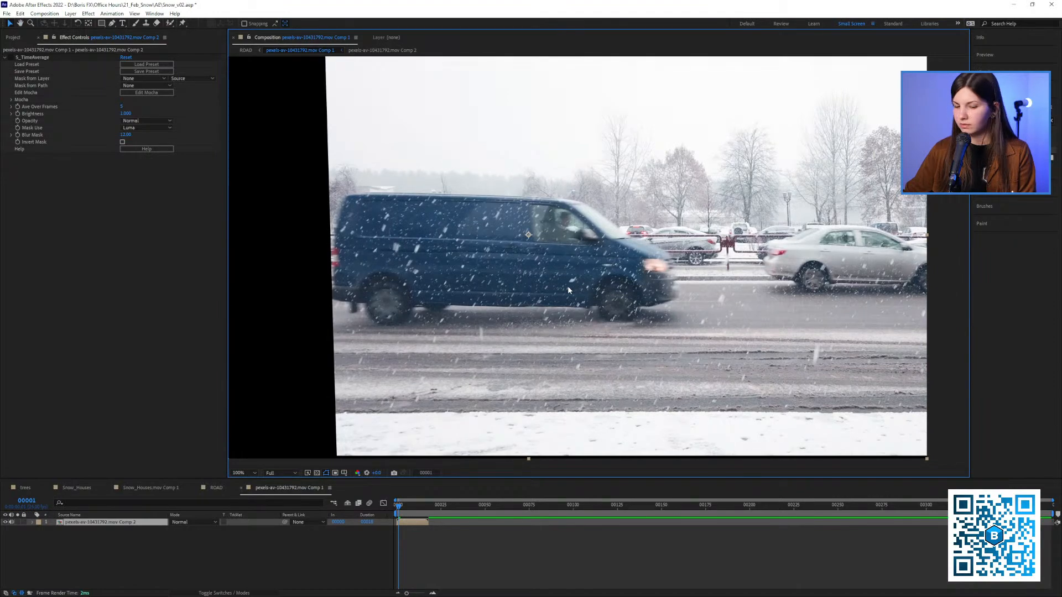
pyautogui.scroll(-2, 558, 284)
pyautogui.moveTo(551, 277); pyautogui.dragTo(519, 279)
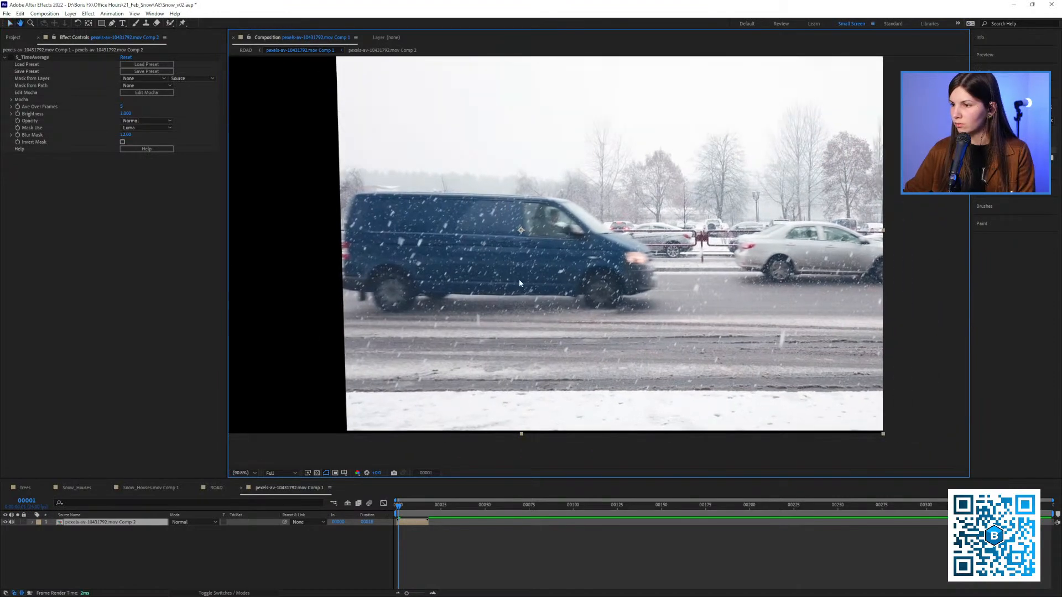
pyautogui.moveTo(403, 509)
pyautogui.mouseDown()
pyautogui.moveTo(415, 511)
pyautogui.moveTo(398, 512)
pyautogui.mouseUp()
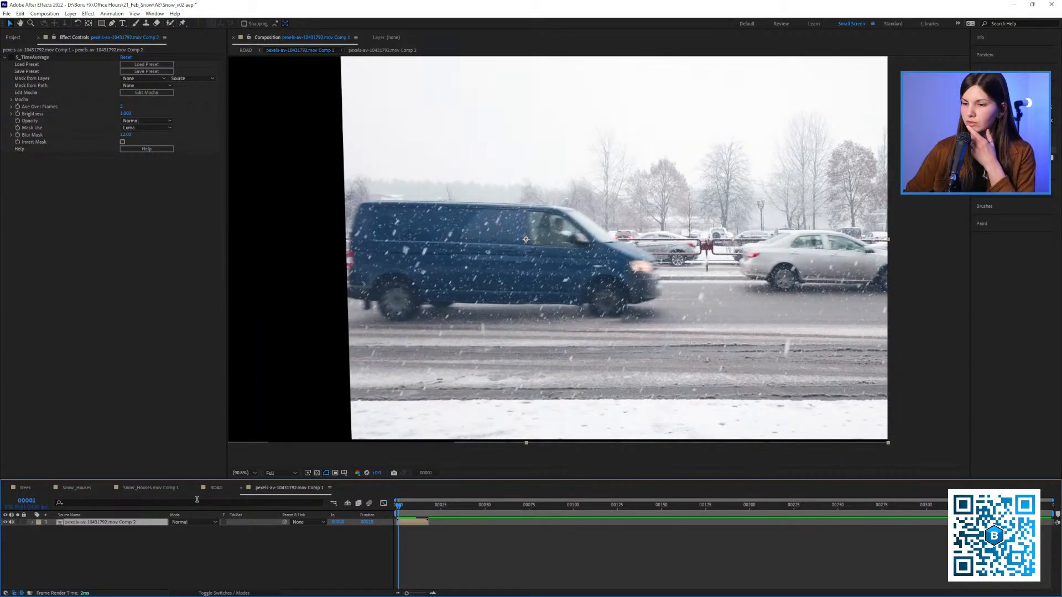
# Go from the ROAD composition into the innermost trimmed van composition and launch Mocha Pro on its footage layer
pyautogui.click(152, 488)
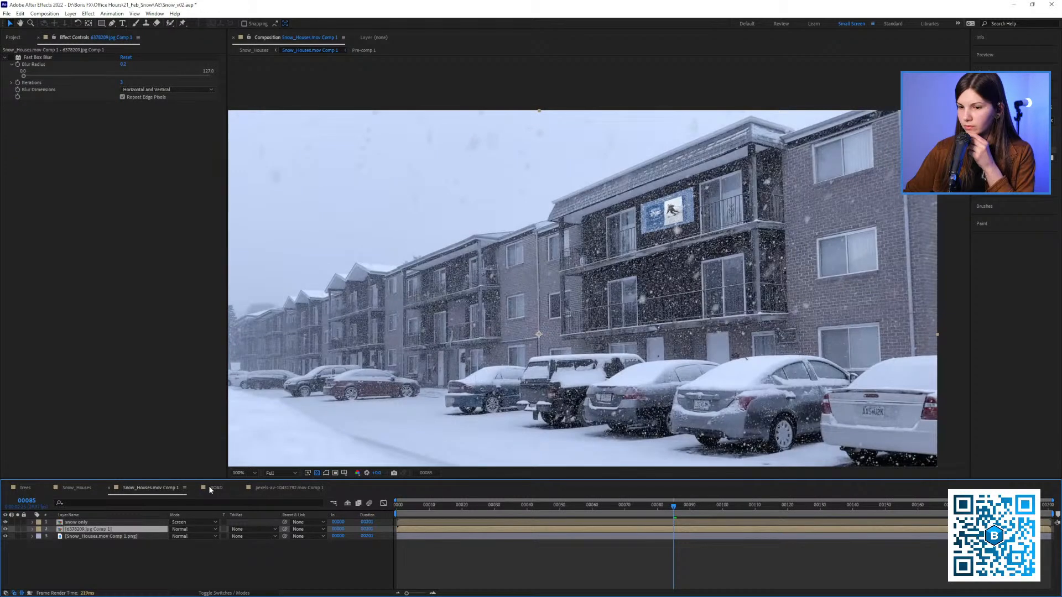
pyautogui.click(214, 488)
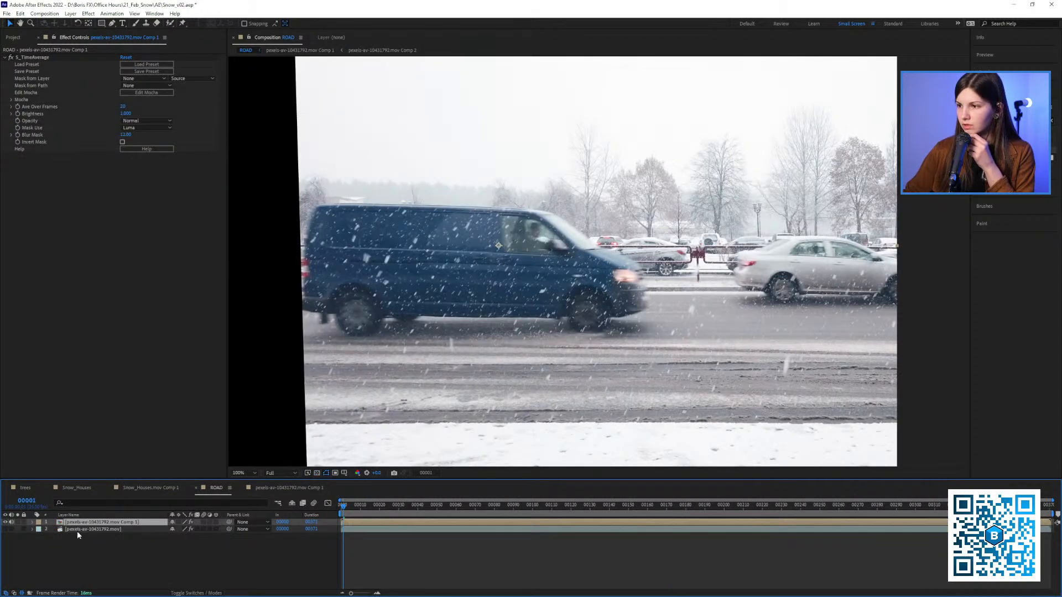
pyautogui.click(117, 530)
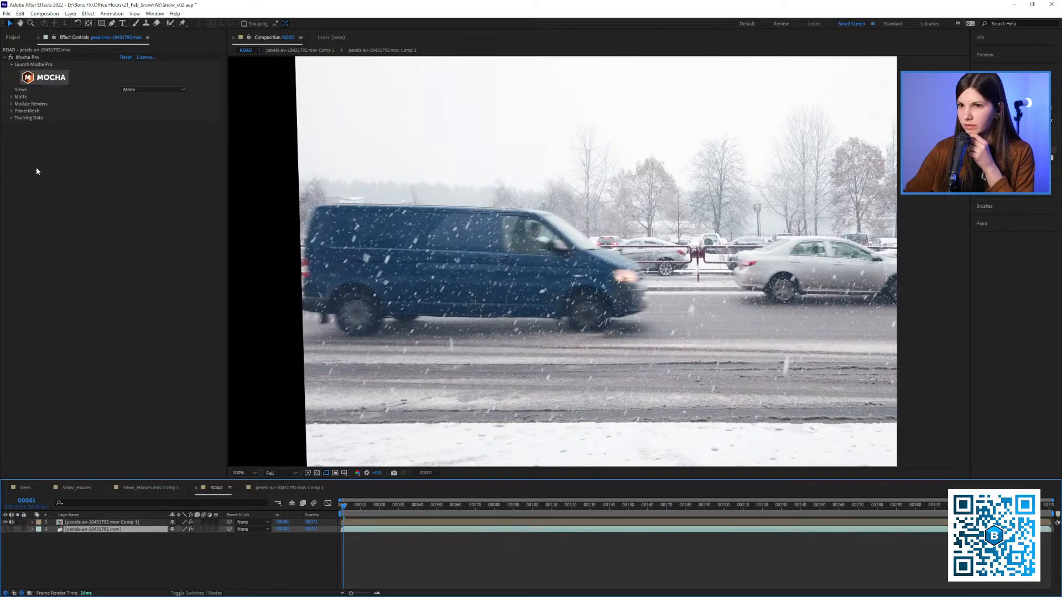
pyautogui.click(77, 523)
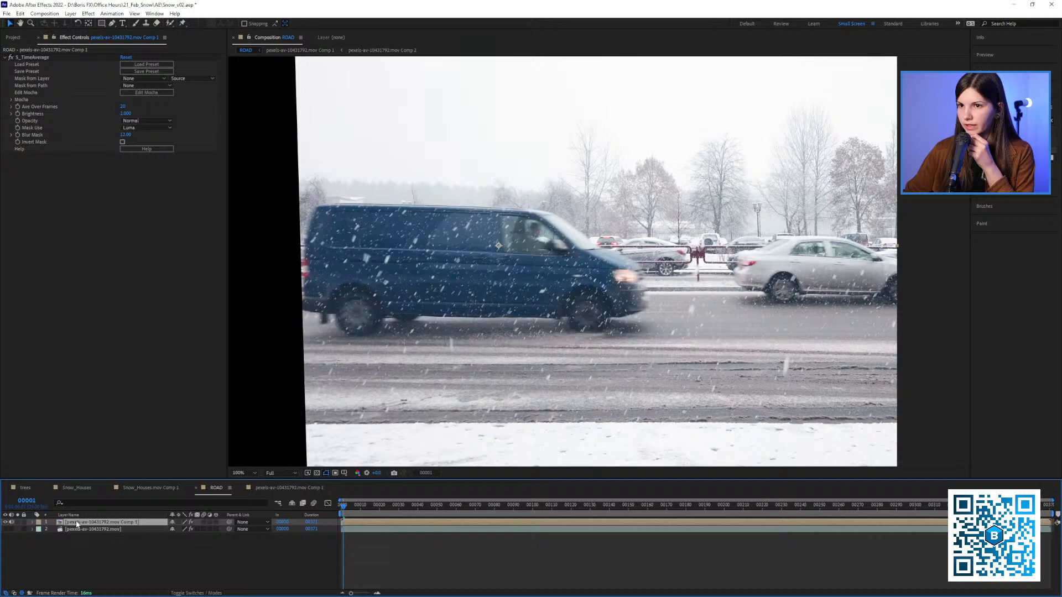
pyautogui.doubleClick(78, 523)
pyautogui.doubleClick(79, 522)
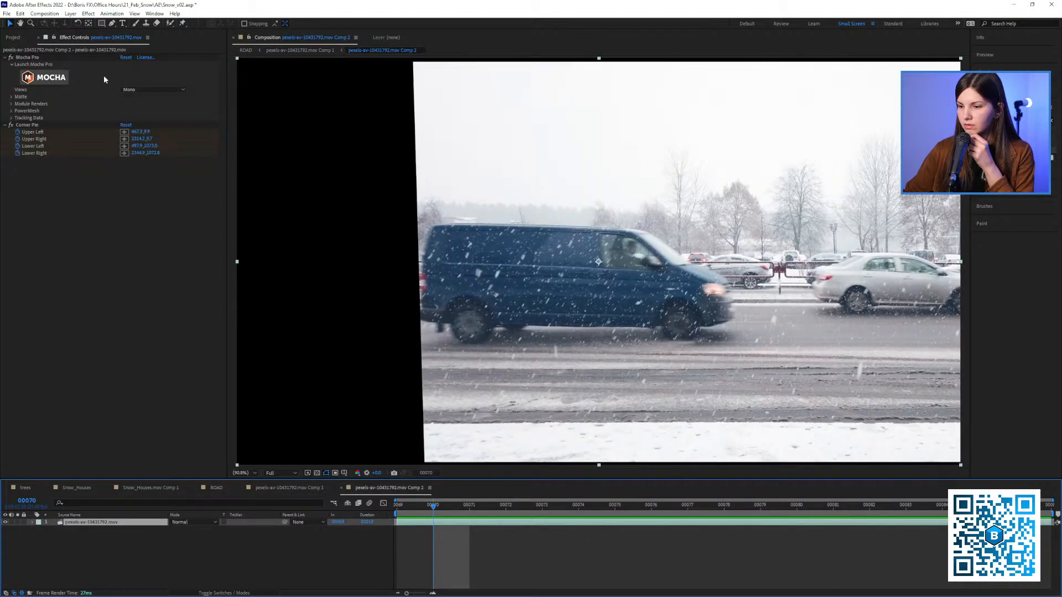
pyautogui.click(45, 77)
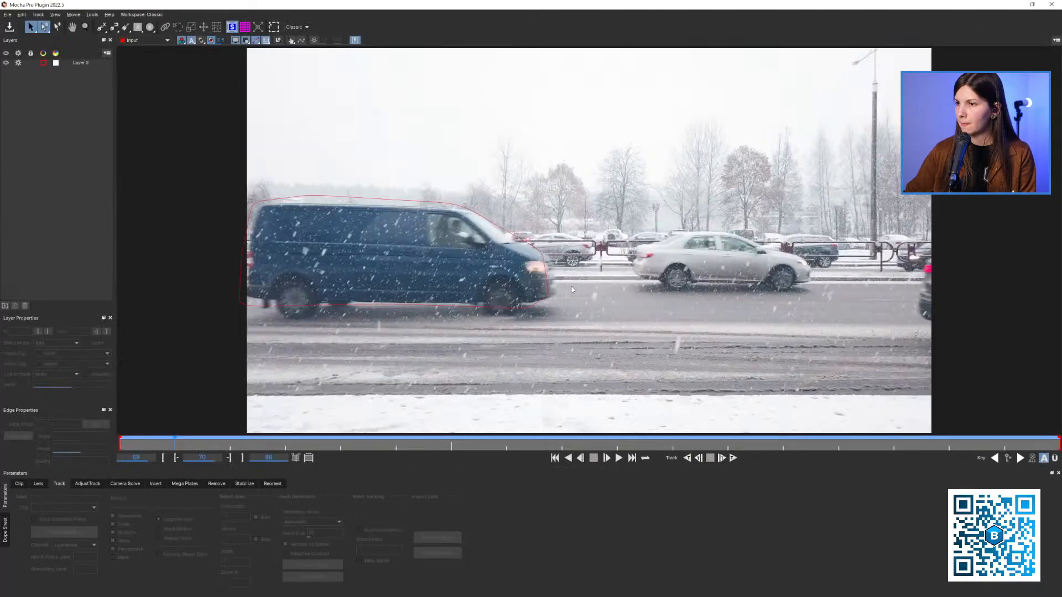
# Set the planar surface of the van track to a 16:9 ratio
pyautogui.click(486, 243)
pyautogui.press('z')
pyautogui.moveTo(431, 197); pyautogui.dragTo(247, 138)
pyautogui.rightClick(213, 150)
pyautogui.moveTo(244, 158)
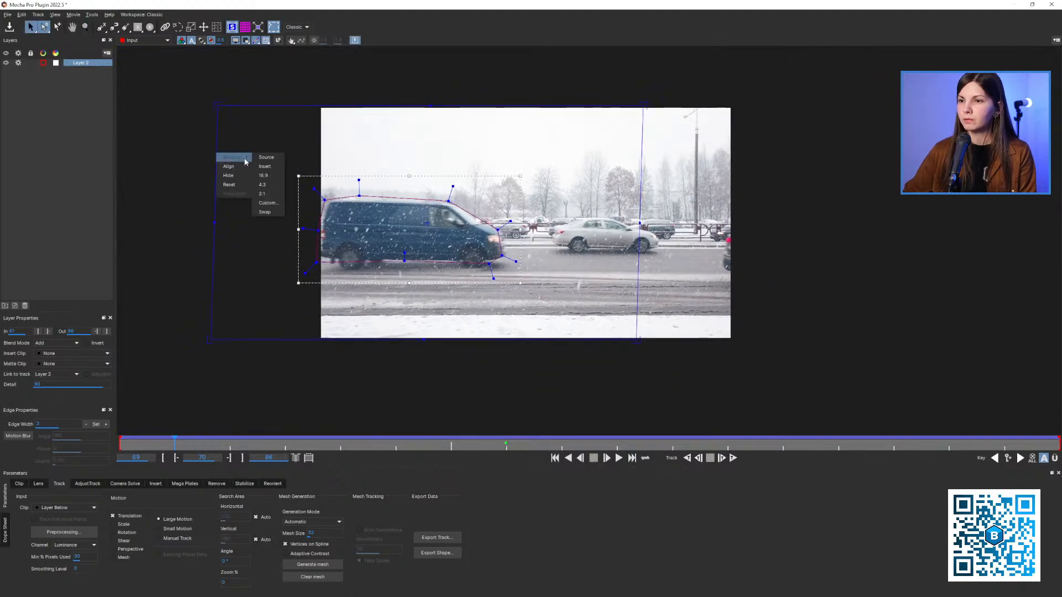
pyautogui.click(274, 159)
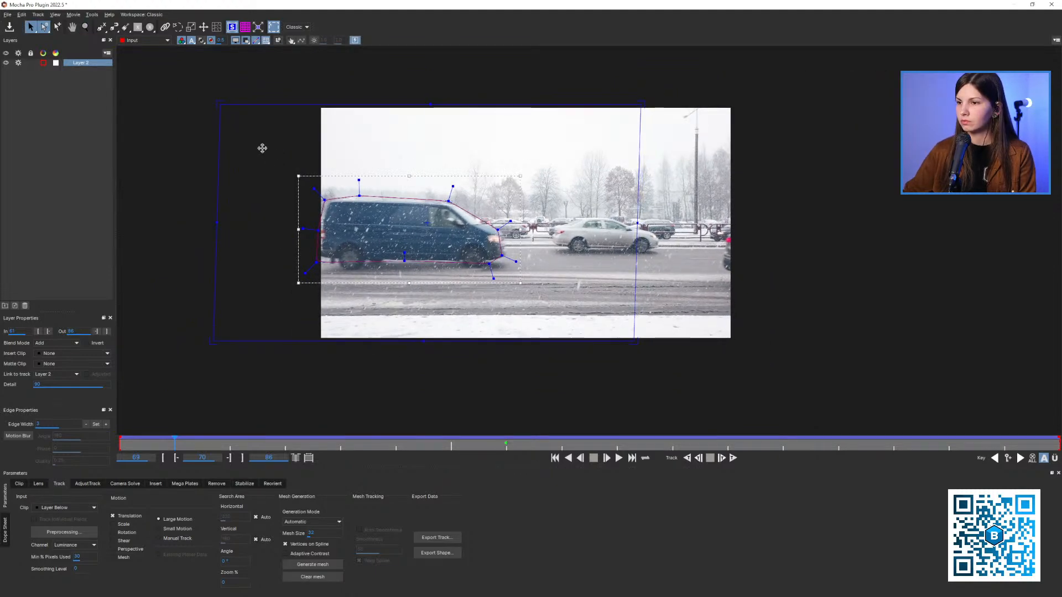
pyautogui.rightClick(218, 159)
pyautogui.moveTo(236, 165)
pyautogui.click(266, 181)
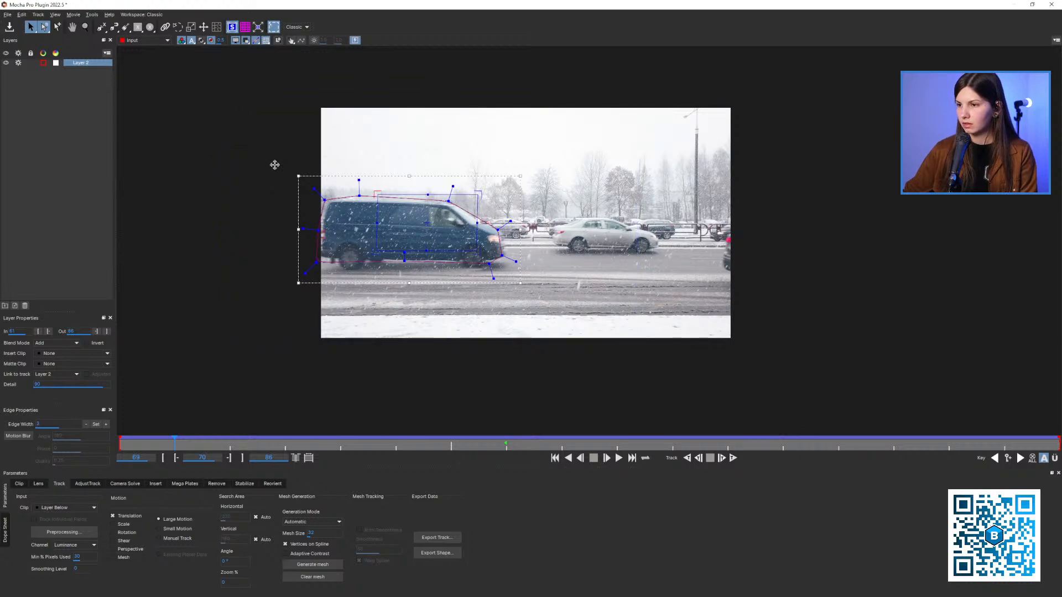
# At frame 70, lower the planar surface's upper edge and widen the surface to cover more of the van's side
pyautogui.scroll(2, 388, 199)
pyautogui.moveTo(446, 241); pyautogui.dragTo(403, 254)
pyautogui.scroll(2, 403, 253)
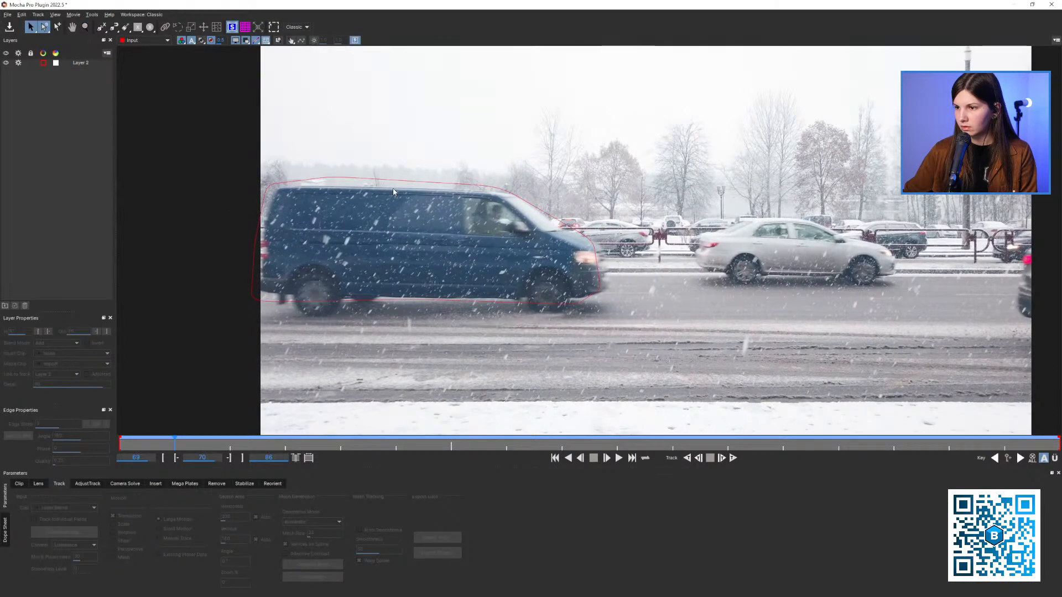
pyautogui.moveTo(401, 250); pyautogui.dragTo(392, 239)
pyautogui.scroll(2, 389, 244)
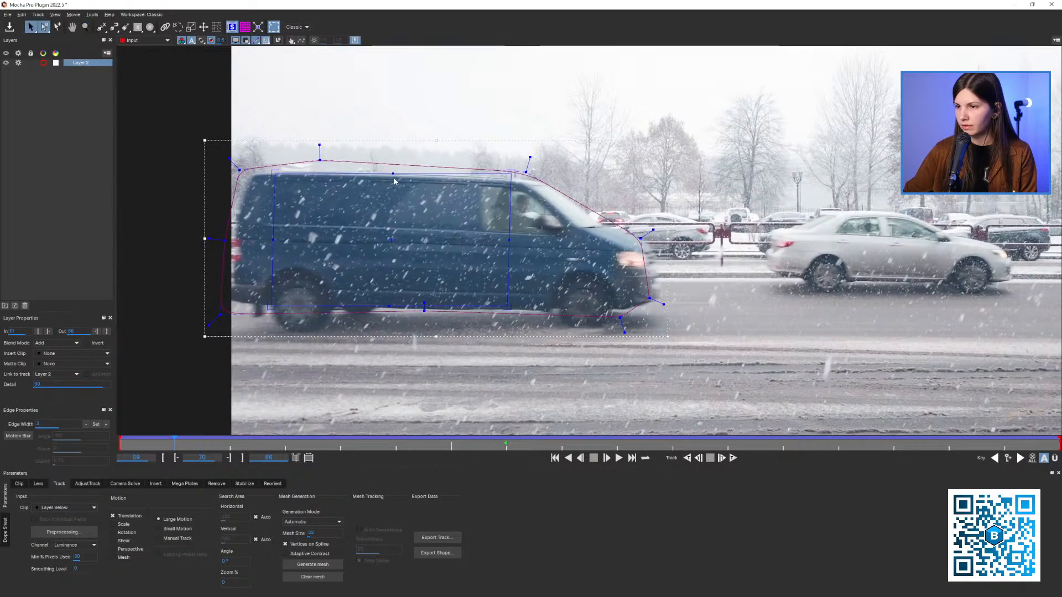
pyautogui.moveTo(394, 169); pyautogui.dragTo(393, 179)
pyautogui.moveTo(273, 240); pyautogui.dragTo(250, 238)
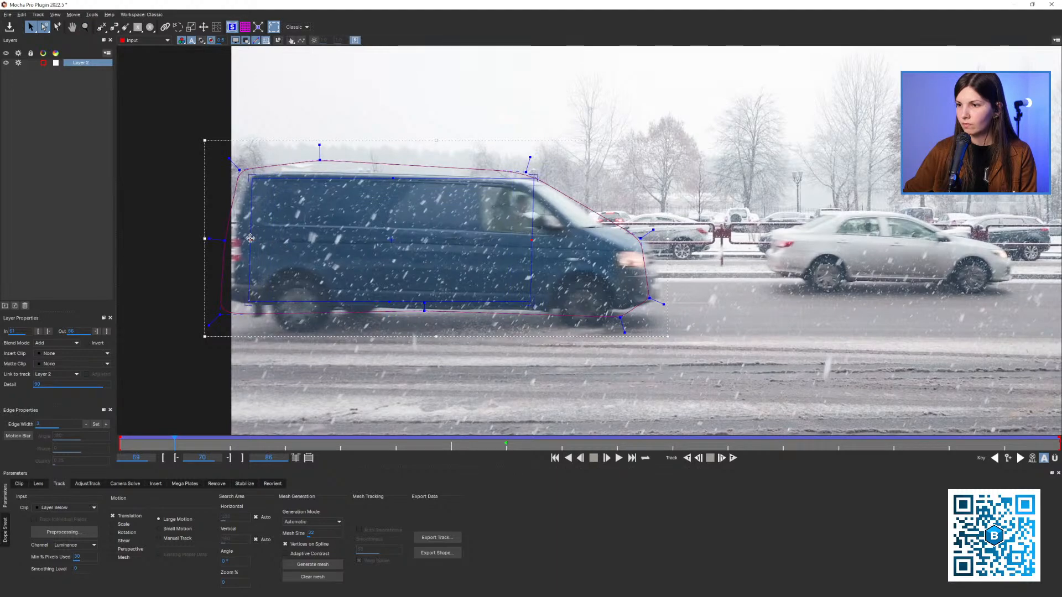
# At frame 76, adjust a corner of the planar surface to shrink it slightly within the van's side panel
pyautogui.press('x')
pyautogui.moveTo(441, 254); pyautogui.dragTo(422, 267)
pyautogui.press('z')
pyautogui.press('x')
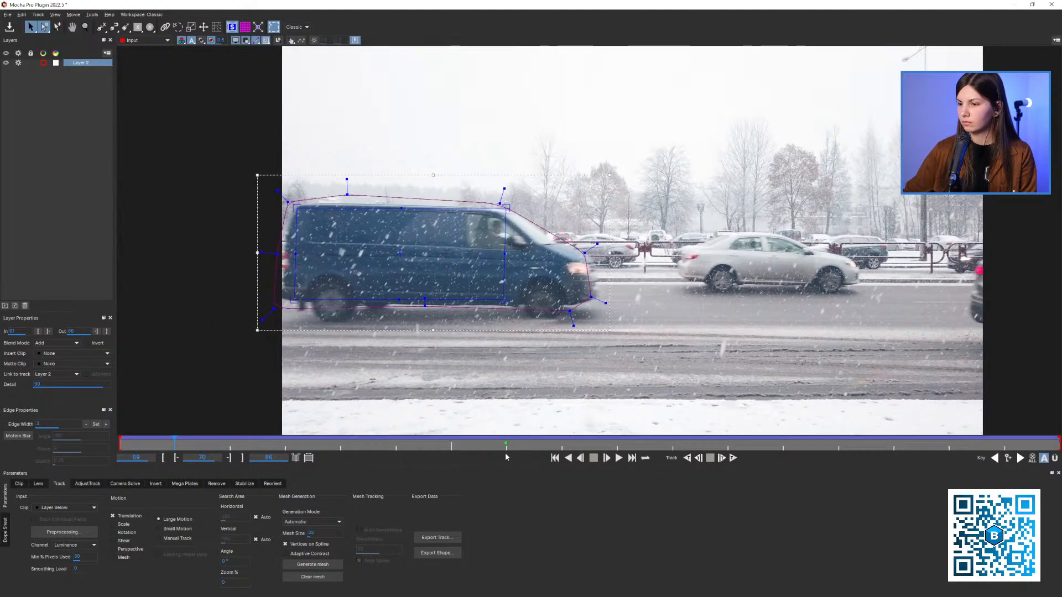
pyautogui.click(506, 444)
pyautogui.moveTo(516, 440)
pyautogui.mouseDown()
pyautogui.moveTo(183, 441)
pyautogui.moveTo(934, 441)
pyautogui.moveTo(799, 427)
pyautogui.moveTo(520, 460)
pyautogui.mouseUp()
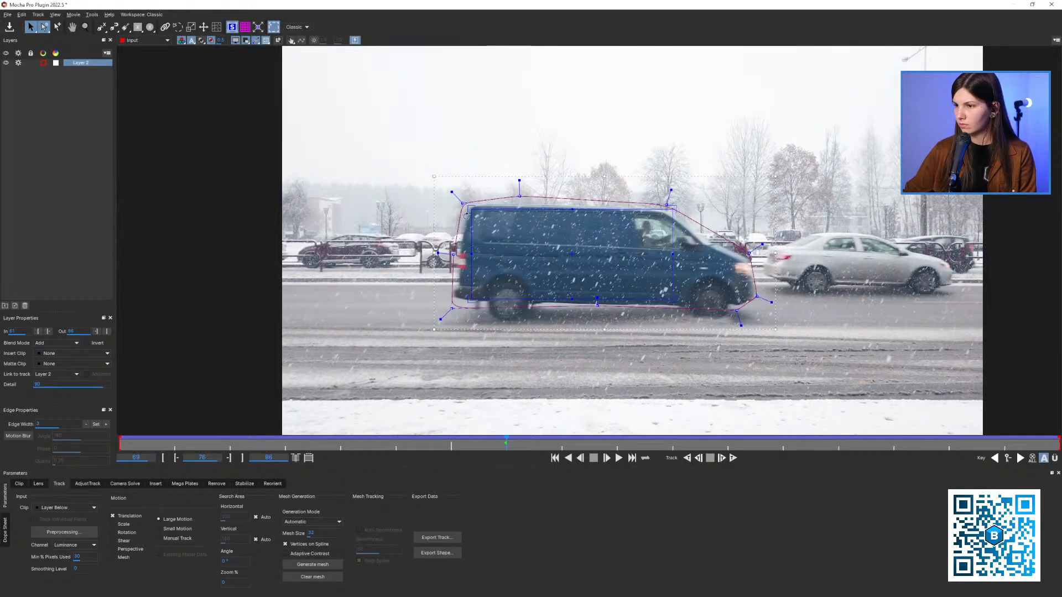
pyautogui.moveTo(466, 215); pyautogui.dragTo(472, 212)
pyautogui.press('x')
pyautogui.moveTo(547, 252); pyautogui.dragTo(508, 232)
pyautogui.press('x')
pyautogui.press('z')
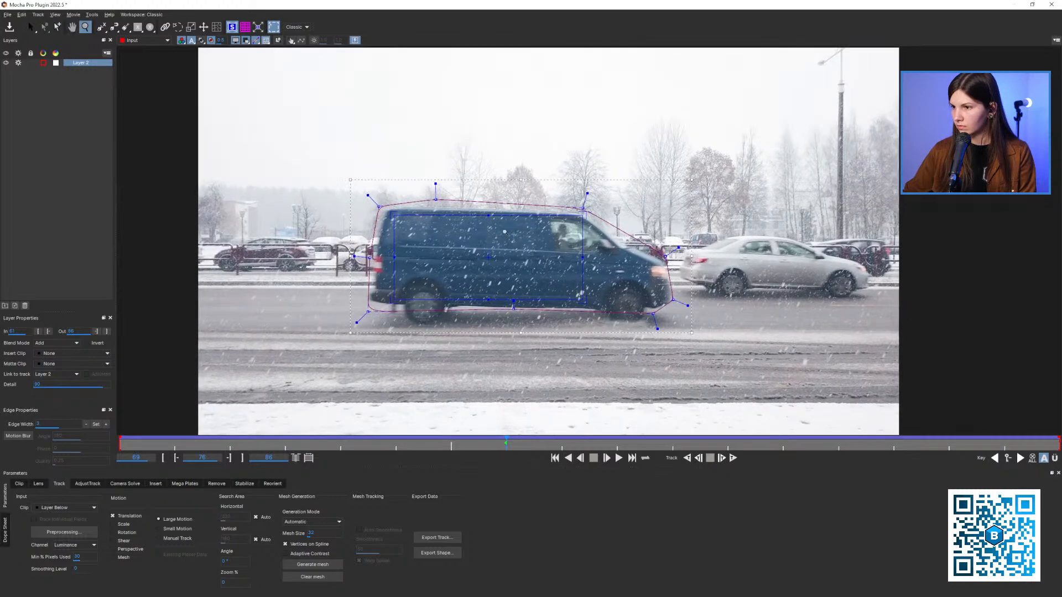
# Check the planar surface's fit on the van at frame 76 and close Mocha Pro, saving the changes
pyautogui.click(504, 232)
pyautogui.press('s')
pyautogui.press('z')
pyautogui.moveTo(464, 265); pyautogui.dragTo(466, 264)
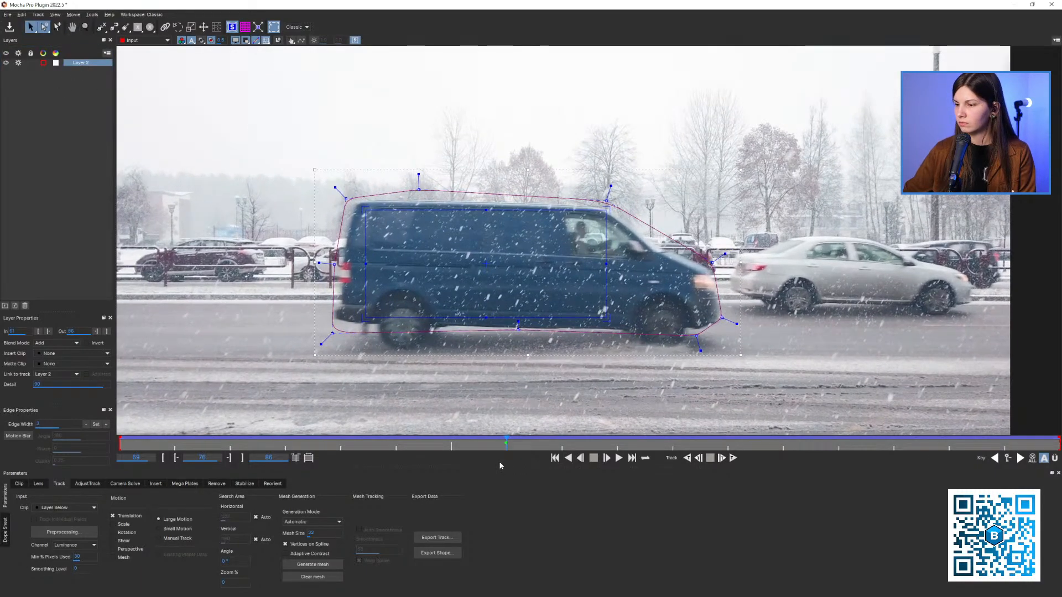
pyautogui.moveTo(501, 445)
pyautogui.mouseDown()
pyautogui.moveTo(460, 446)
pyautogui.moveTo(503, 445)
pyautogui.mouseUp()
pyautogui.press('z')
pyautogui.moveTo(502, 295); pyautogui.dragTo(480, 311)
pyautogui.press('z')
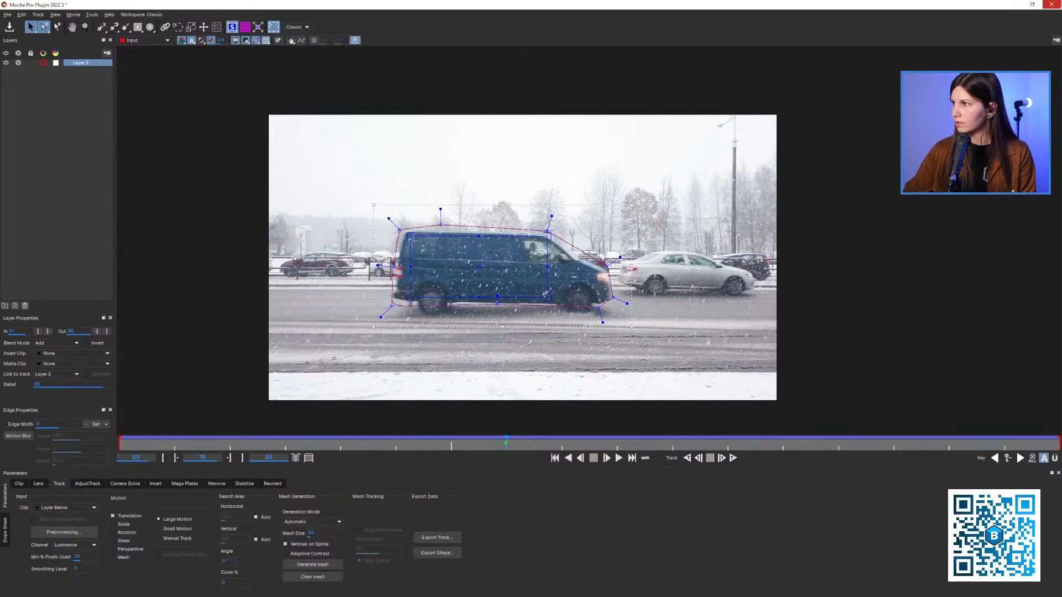
pyautogui.click(1050, 5)
pyautogui.click(649, 321)
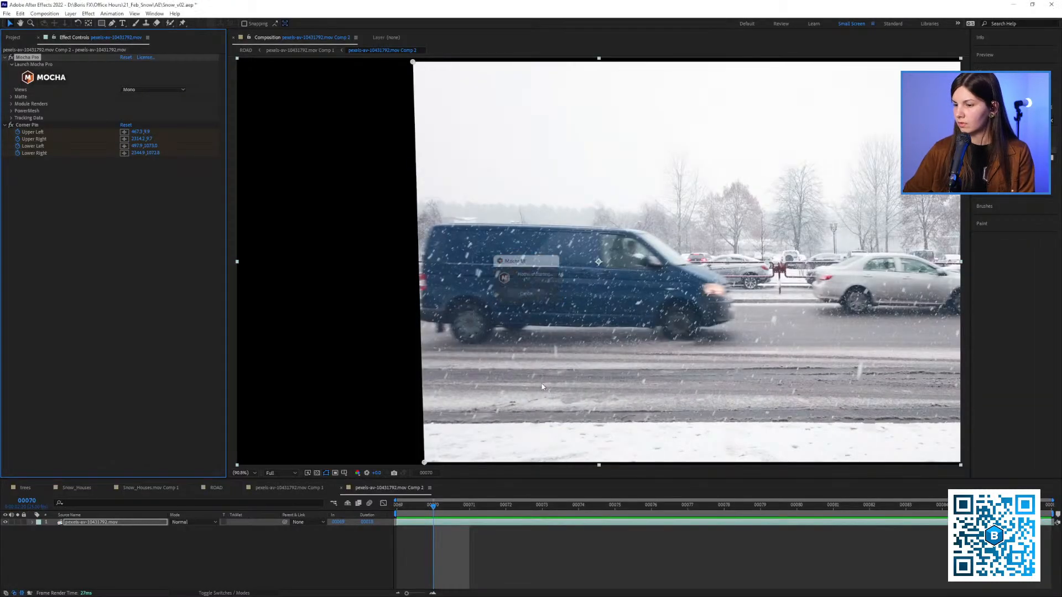
# Delete the old Corner Pin effect and create new track data from Layer 2 at the composition's first frame
pyautogui.click(31, 126)
pyautogui.press('Delete')
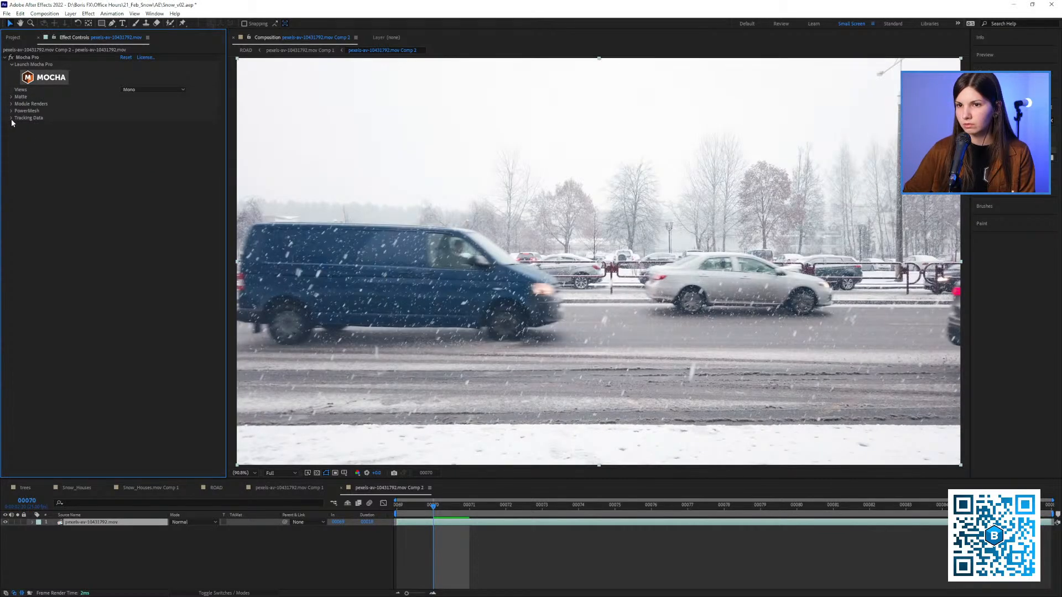
pyautogui.click(11, 118)
pyautogui.press('Home')
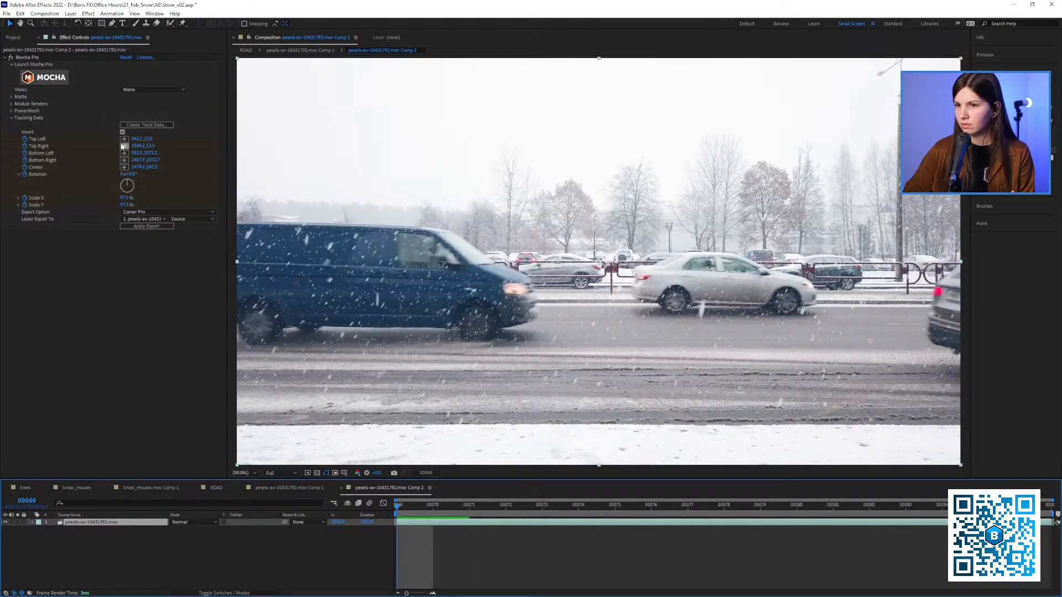
pyautogui.click(146, 124)
pyautogui.click(546, 302)
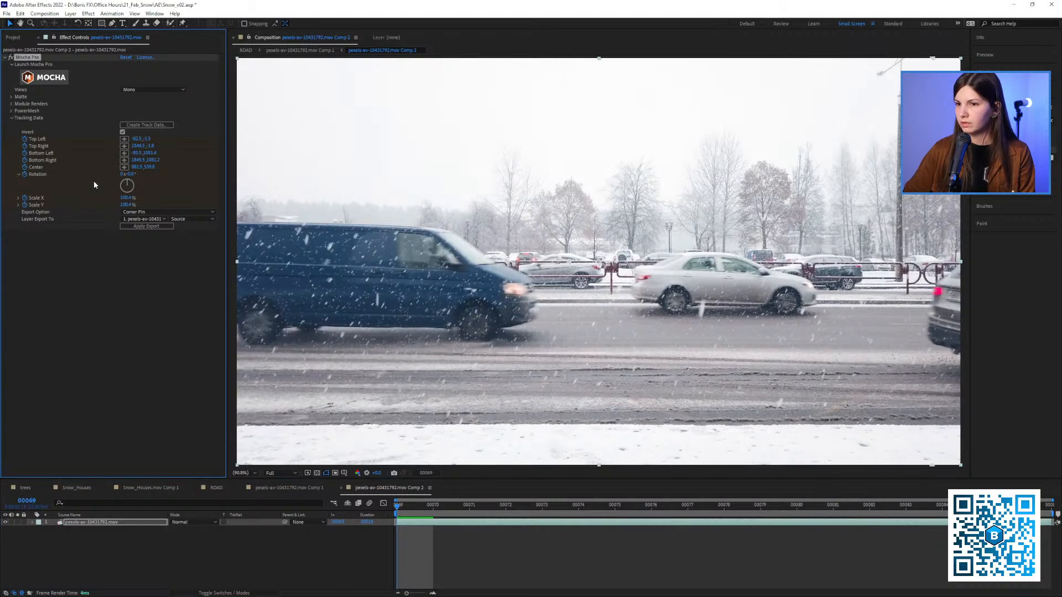
# Try applying the new track data to the footage layer as a Corner Pin export and delete that effect
pyautogui.click(147, 226)
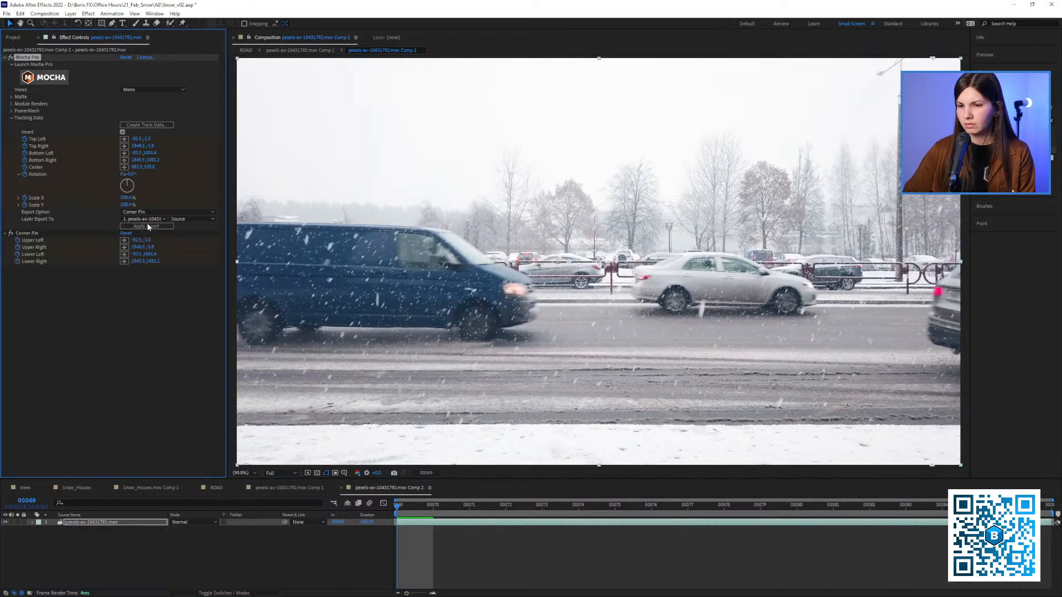
pyautogui.scroll(1, 464, 264)
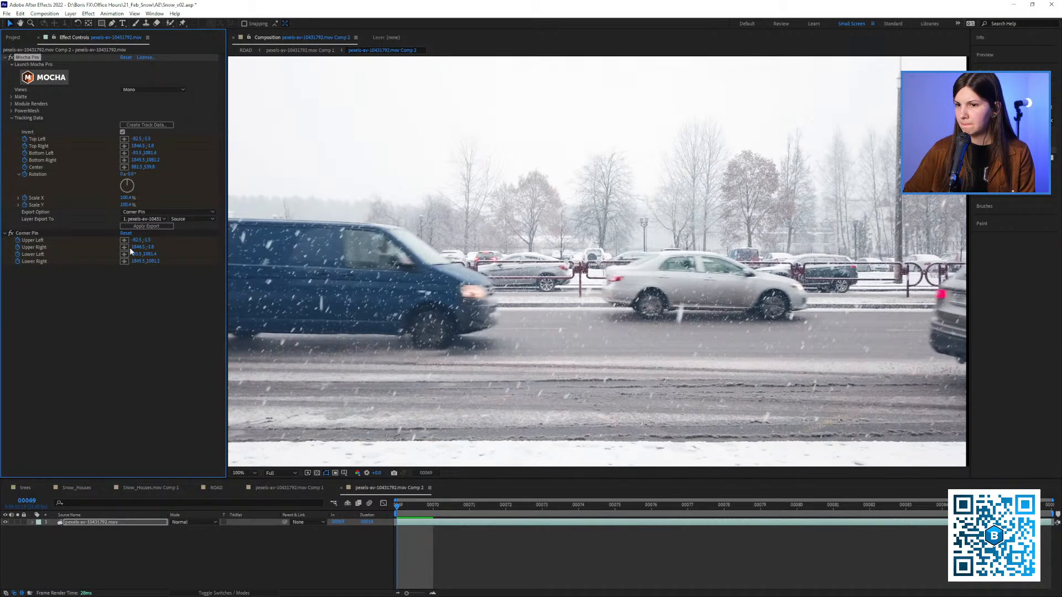
pyautogui.click(32, 233)
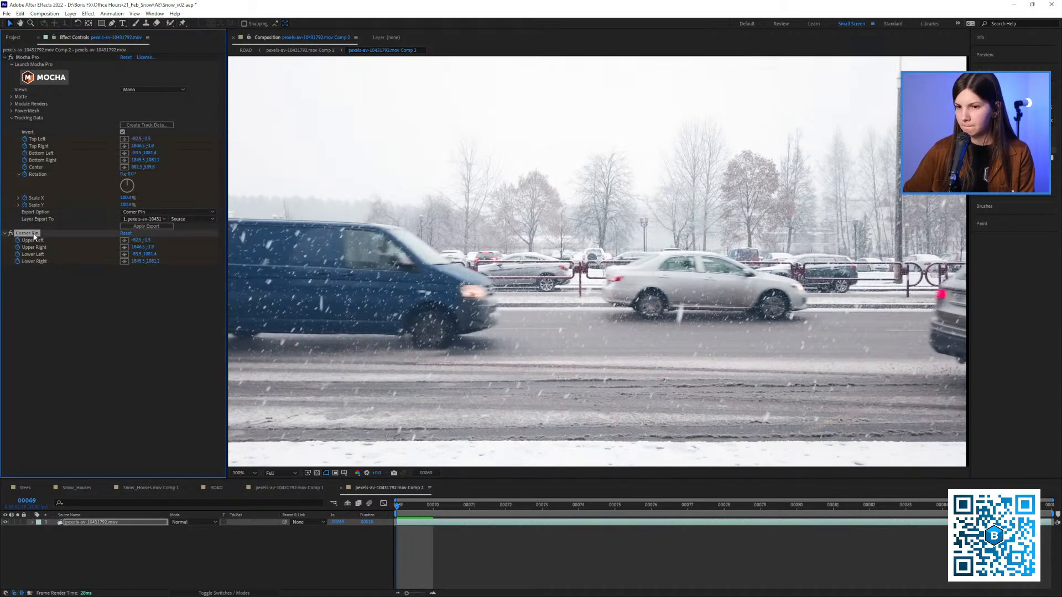
pyautogui.press('Delete')
# Try a CC Power Pin export with Unstretch enabled on the footage layer and delete the effect after scrubbing
pyautogui.click(138, 212)
pyautogui.click(151, 248)
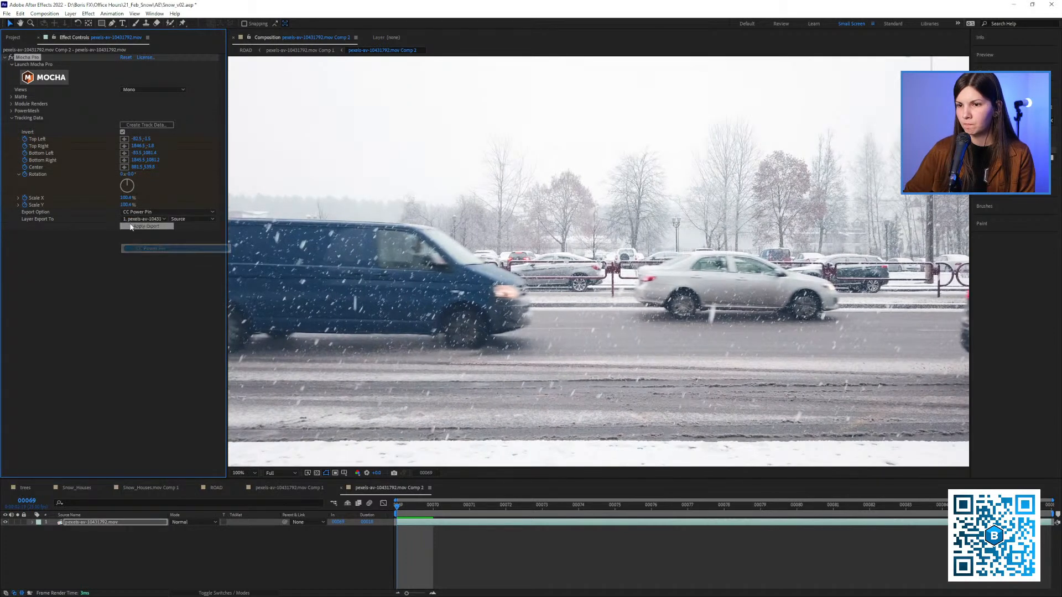
pyautogui.click(134, 227)
pyautogui.click(122, 275)
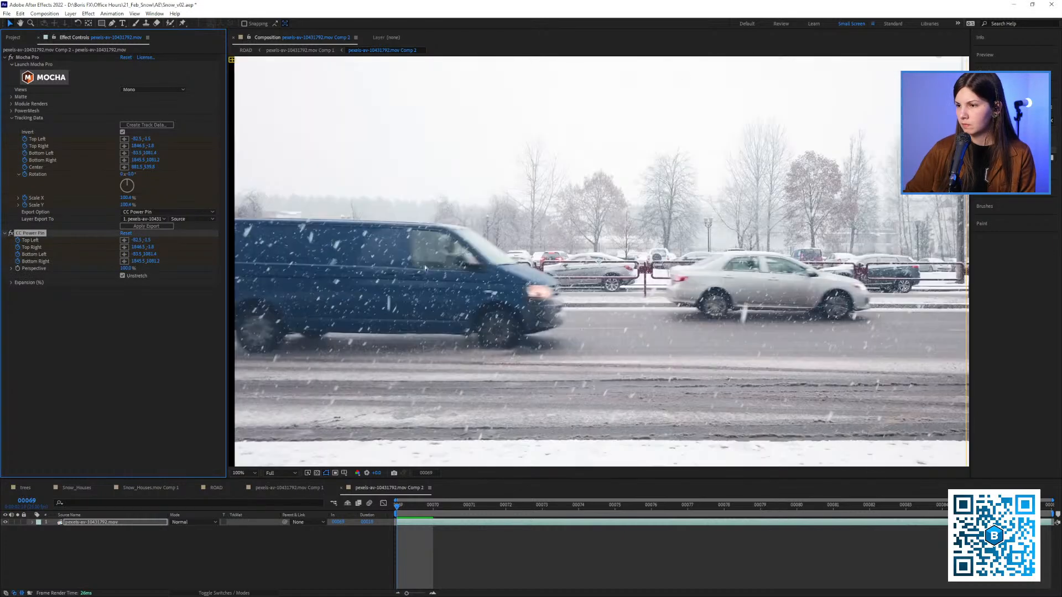
pyautogui.press(',')
pyautogui.moveTo(405, 505); pyautogui.dragTo(391, 482)
pyautogui.click(30, 237)
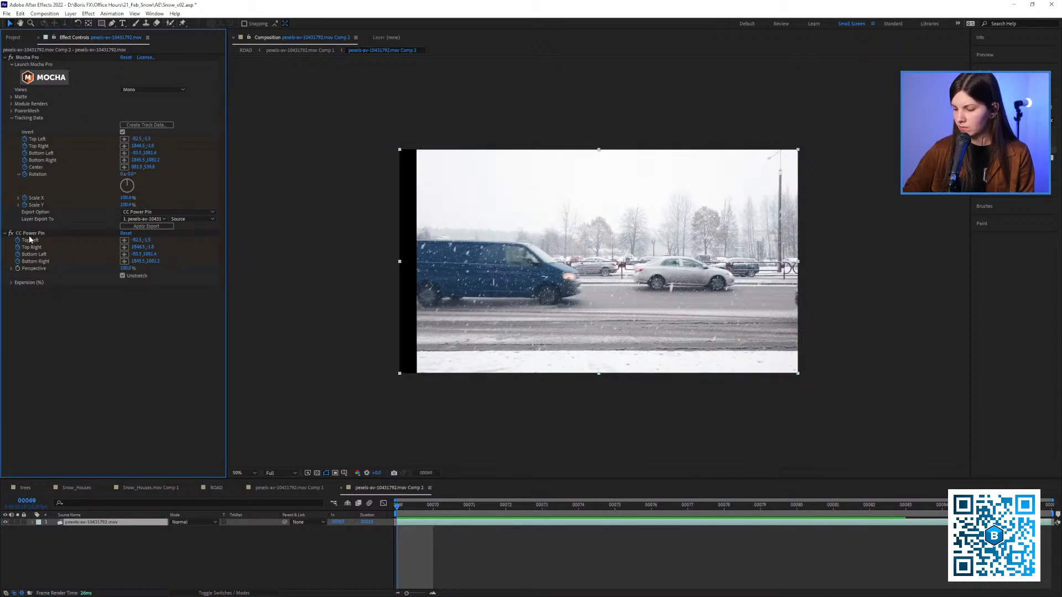
pyautogui.click(30, 233)
pyautogui.press('Delete')
# Recreate the Layer 2 track data, try a CC Power Pin export without Unstretch, and delete that effect
pyautogui.click(143, 126)
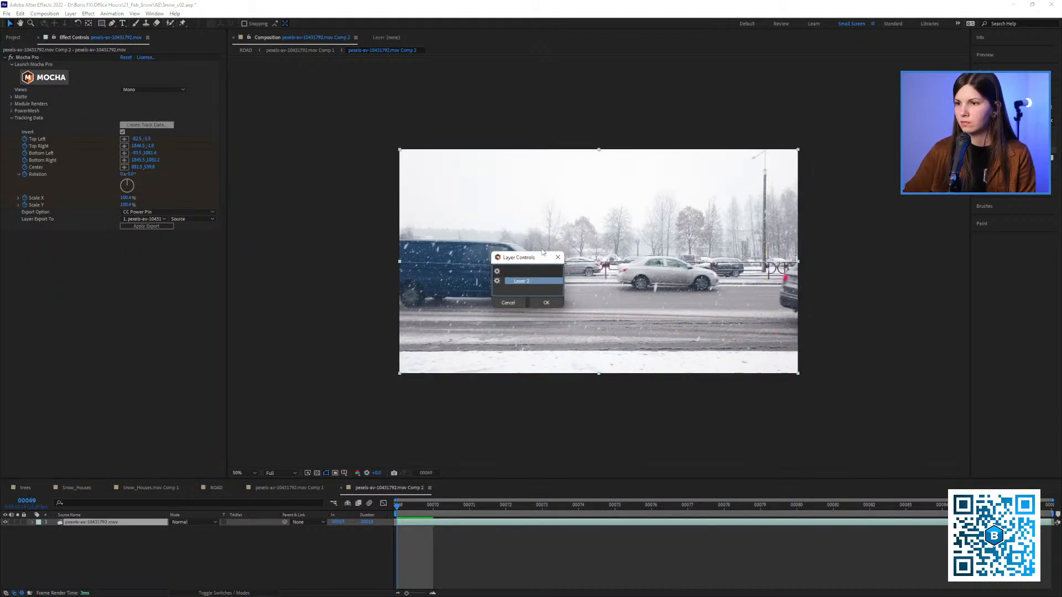
pyautogui.click(538, 280)
pyautogui.press('.')
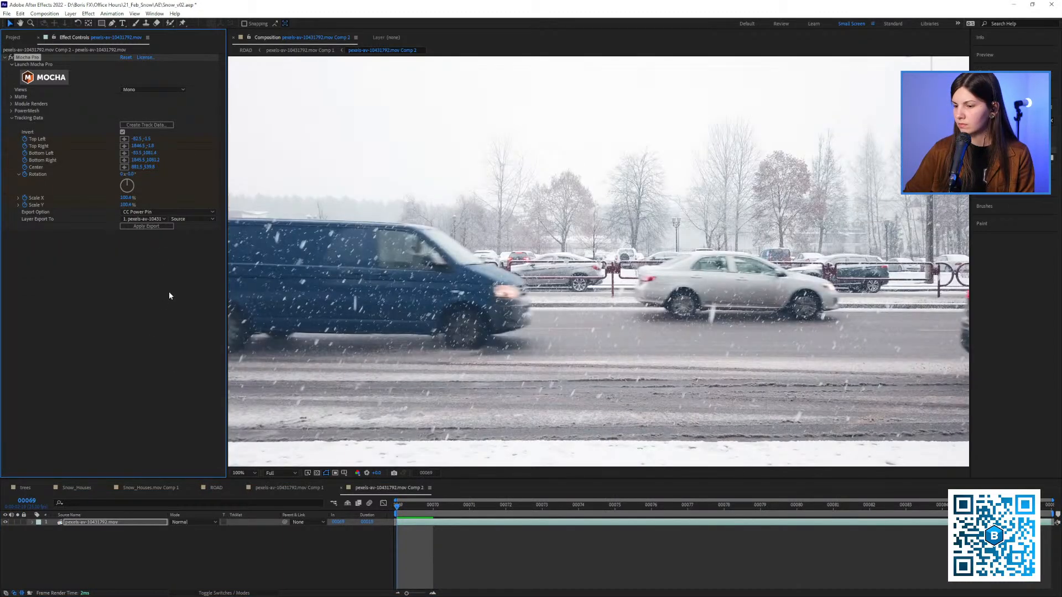
pyautogui.click(136, 226)
pyautogui.press(',')
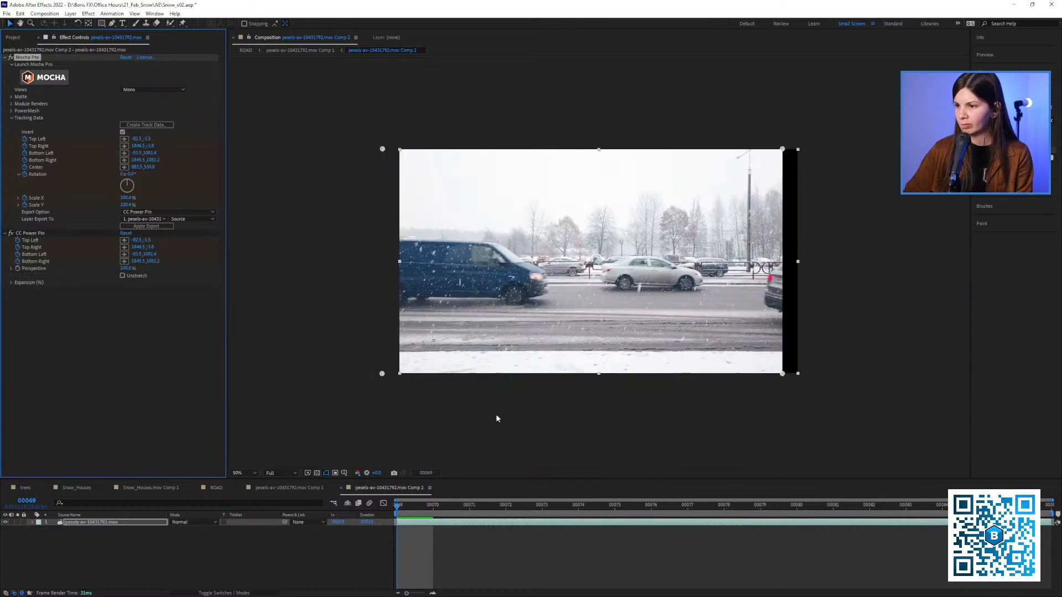
pyautogui.press('space')
pyautogui.moveTo(429, 506); pyautogui.dragTo(383, 500)
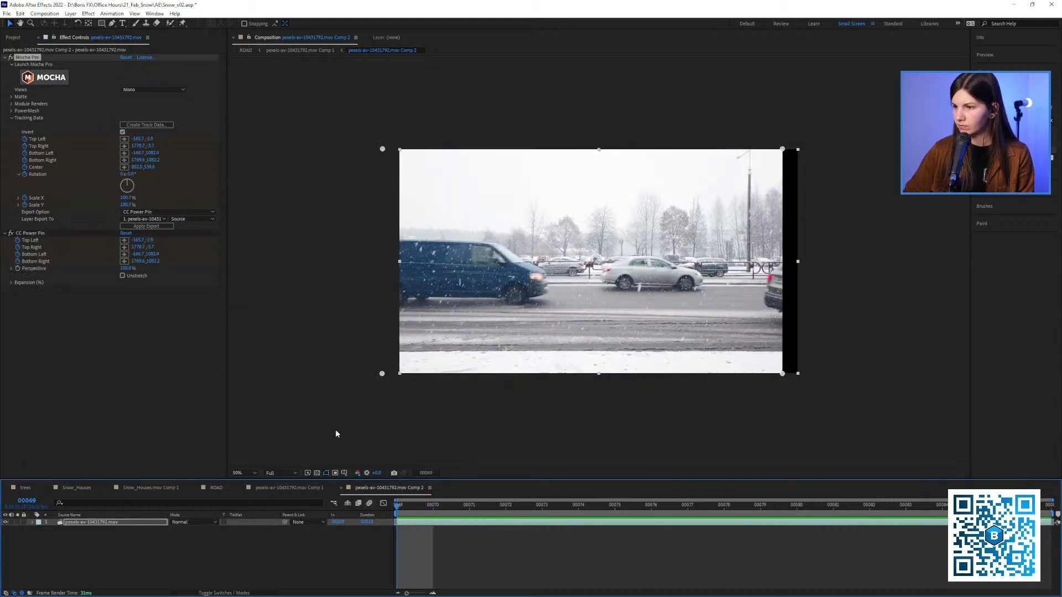
pyautogui.press('u')
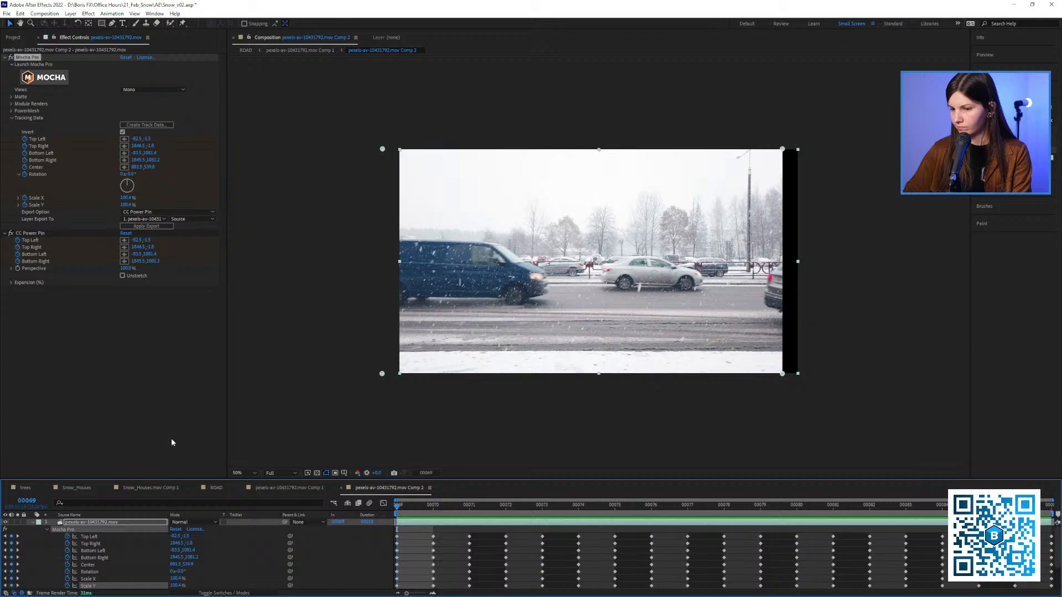
pyautogui.click(33, 233)
pyautogui.press('Delete')
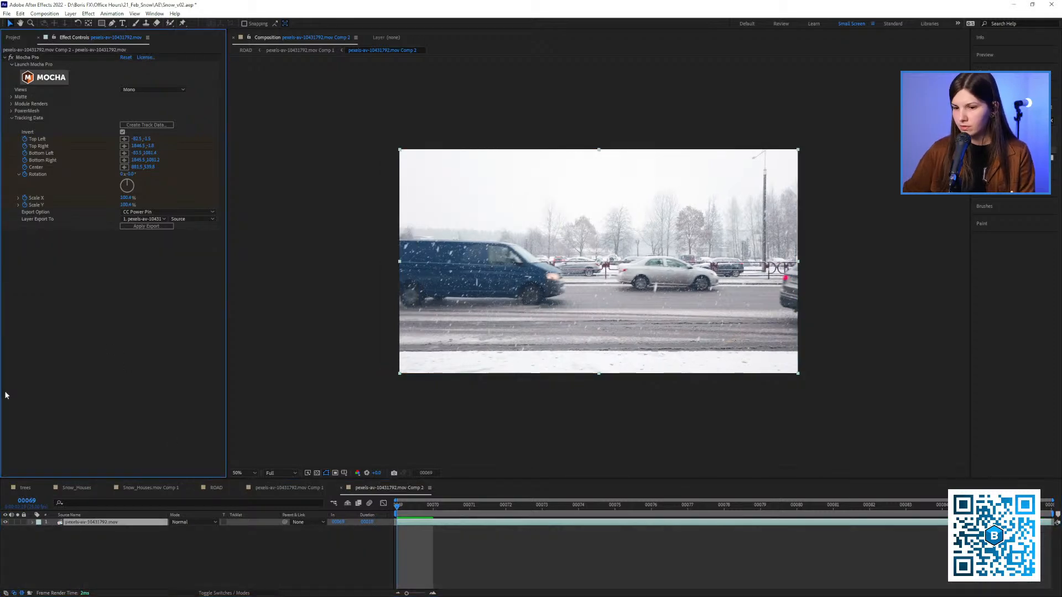
# Reveal the Mocha Pro keyframes of the footage layer and relaunch Mocha Pro
pyautogui.press('u')
pyautogui.click(46, 530)
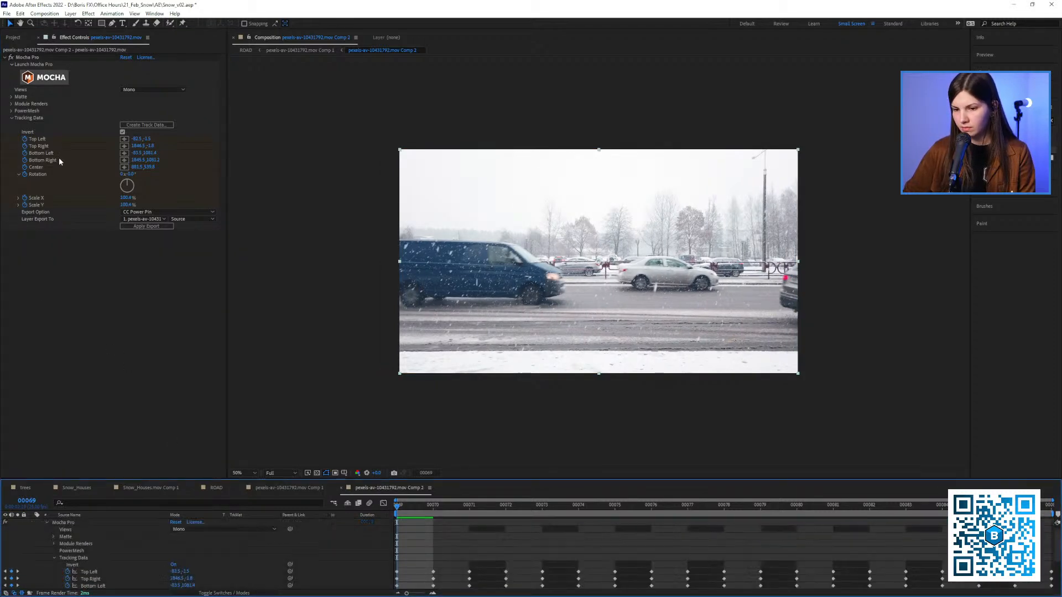
pyautogui.click(55, 85)
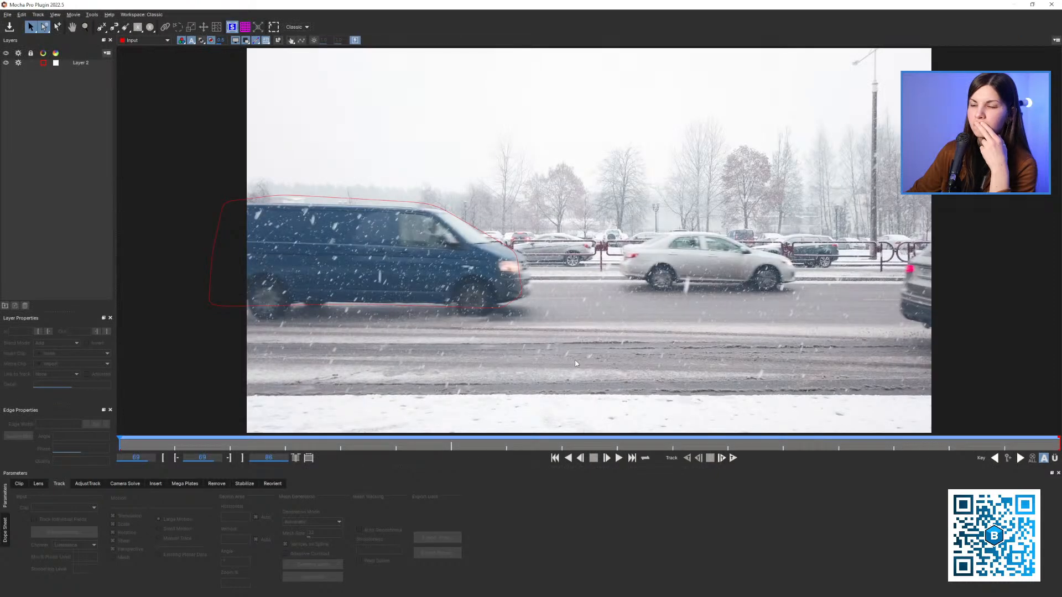
# Select the van's spline and examine how it and the planar surface follow the van across frames 69 to 76
pyautogui.click(519, 300)
pyautogui.press('t')
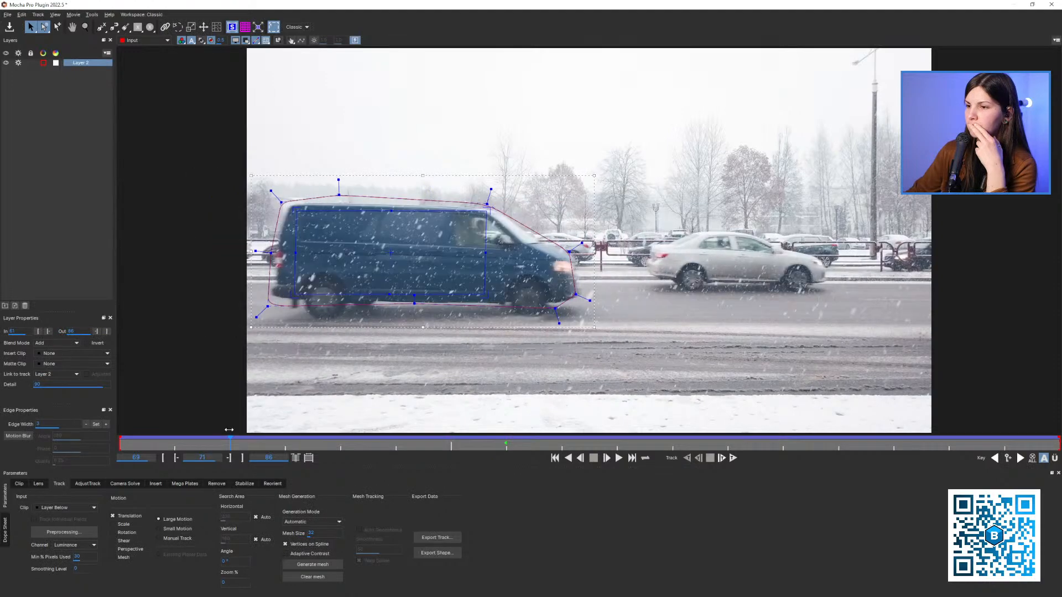
pyautogui.moveTo(542, 418); pyautogui.dragTo(514, 416)
pyautogui.press('x')
pyautogui.moveTo(545, 354); pyautogui.dragTo(424, 342)
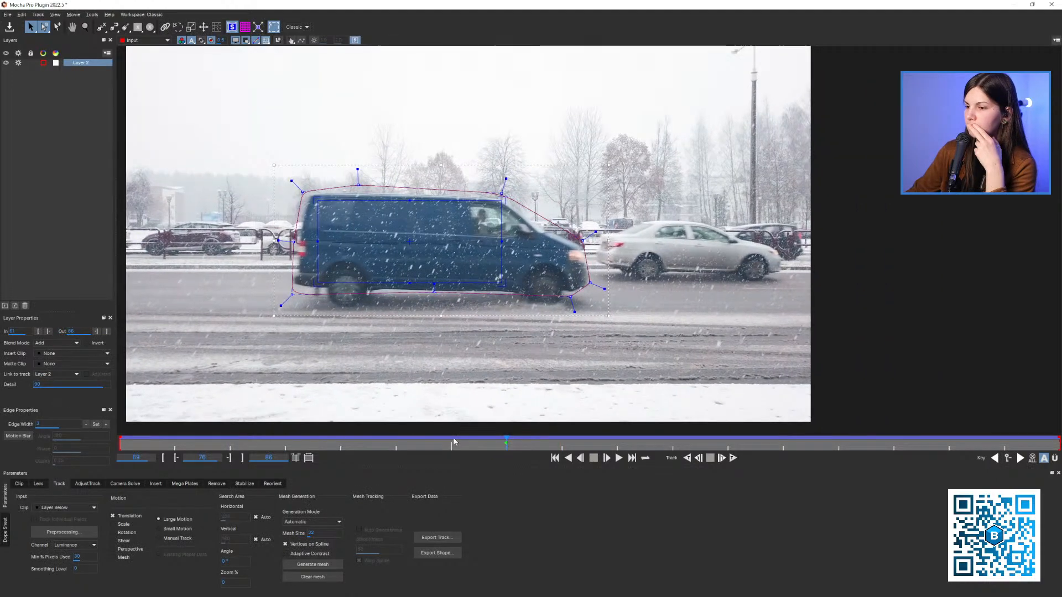
pyautogui.moveTo(453, 441); pyautogui.dragTo(498, 446)
pyautogui.moveTo(256, 438); pyautogui.dragTo(489, 438)
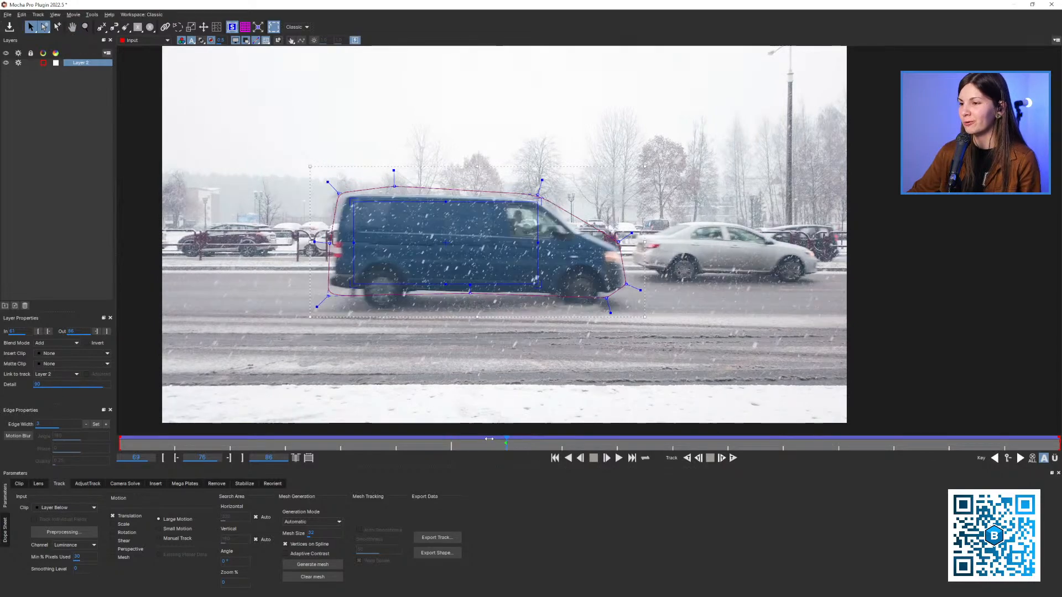
pyautogui.press('z')
pyautogui.scroll(-1, 456, 346)
pyautogui.press('x')
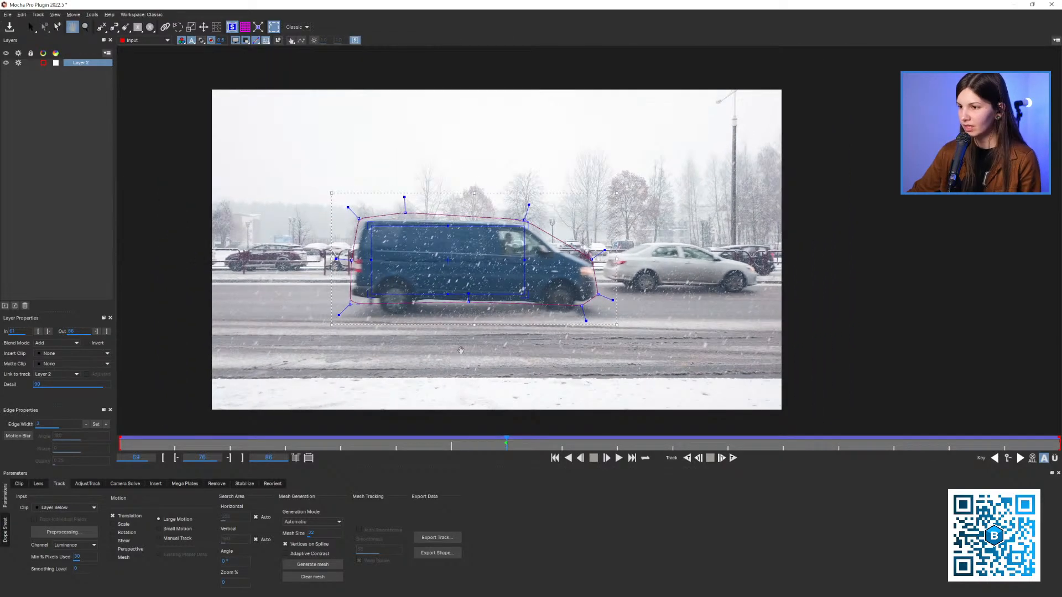
pyautogui.moveTo(460, 349); pyautogui.dragTo(476, 361)
pyautogui.scroll(1, 476, 360)
pyautogui.moveTo(485, 440); pyautogui.dragTo(508, 444)
pyautogui.scroll(-3, 526, 351)
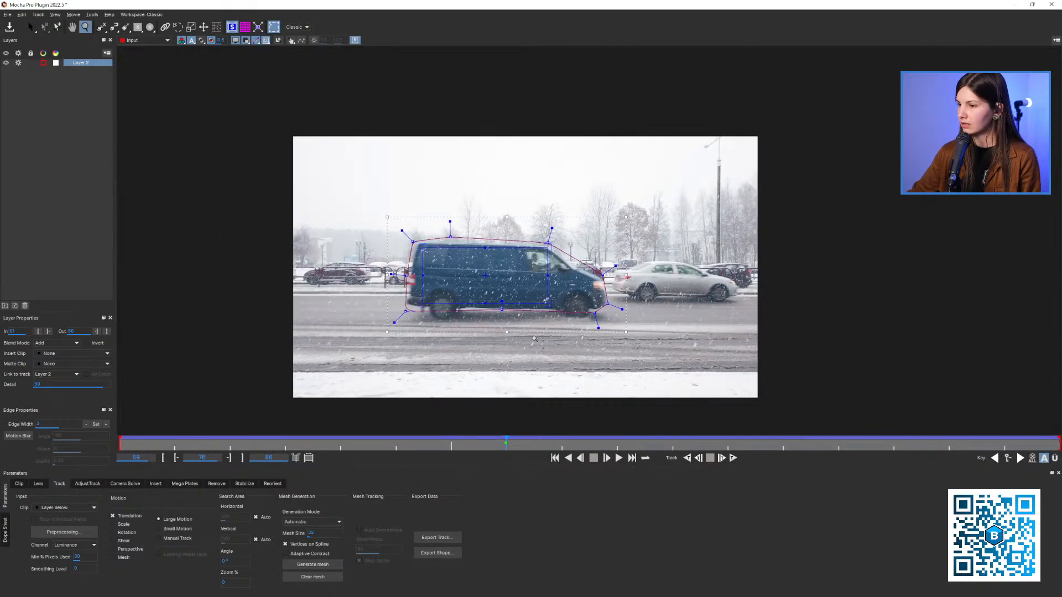
pyautogui.scroll(1, 532, 298)
pyautogui.moveTo(429, 445); pyautogui.dragTo(242, 372)
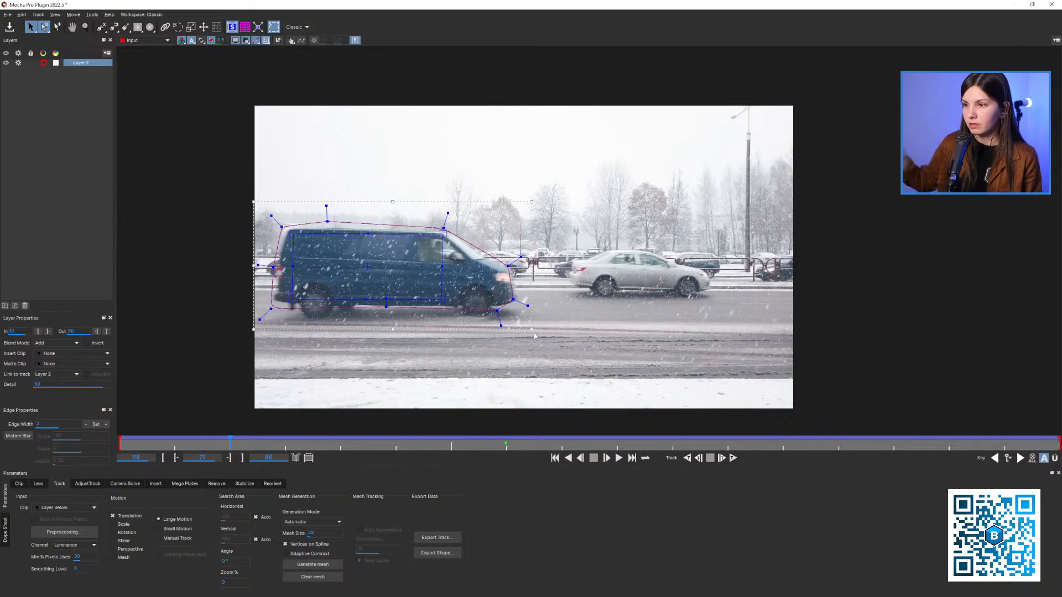
# Select Layer 2 and set the playhead to frame 76, framing the van in the viewer
pyautogui.click(75, 80)
pyautogui.click(86, 62)
pyautogui.press('z')
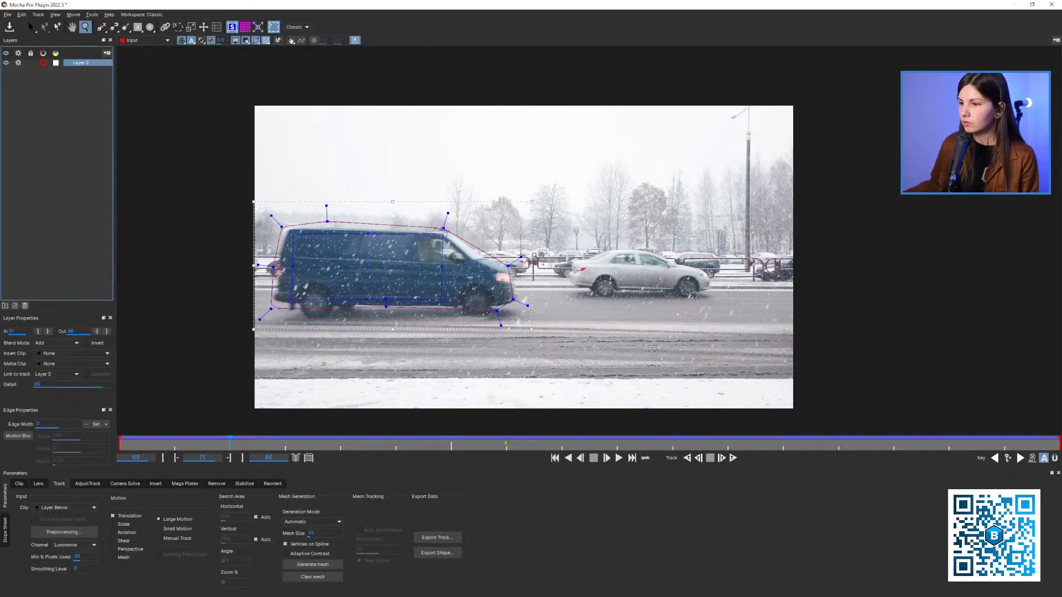
pyautogui.moveTo(515, 271); pyautogui.dragTo(383, 435)
pyautogui.click(505, 444)
pyautogui.press('x')
pyautogui.moveTo(531, 306); pyautogui.dragTo(489, 301)
pyautogui.press('z')
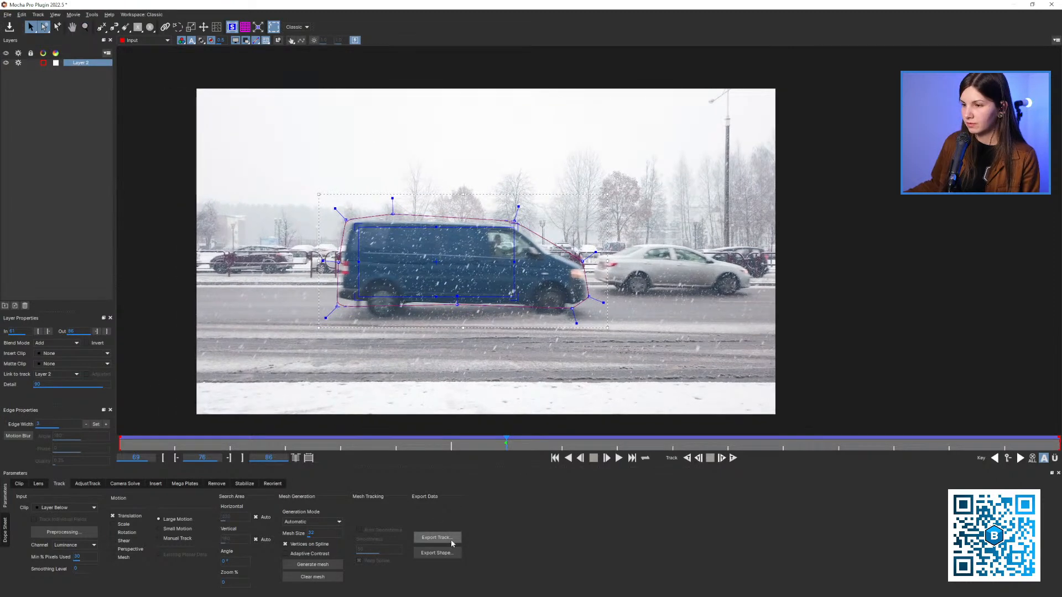
# Copy the layer's tracking data to the clipboard as After Effects CC Power Pin with Invert enabled, and close Mocha Pro
pyautogui.click(436, 537)
pyautogui.click(554, 291)
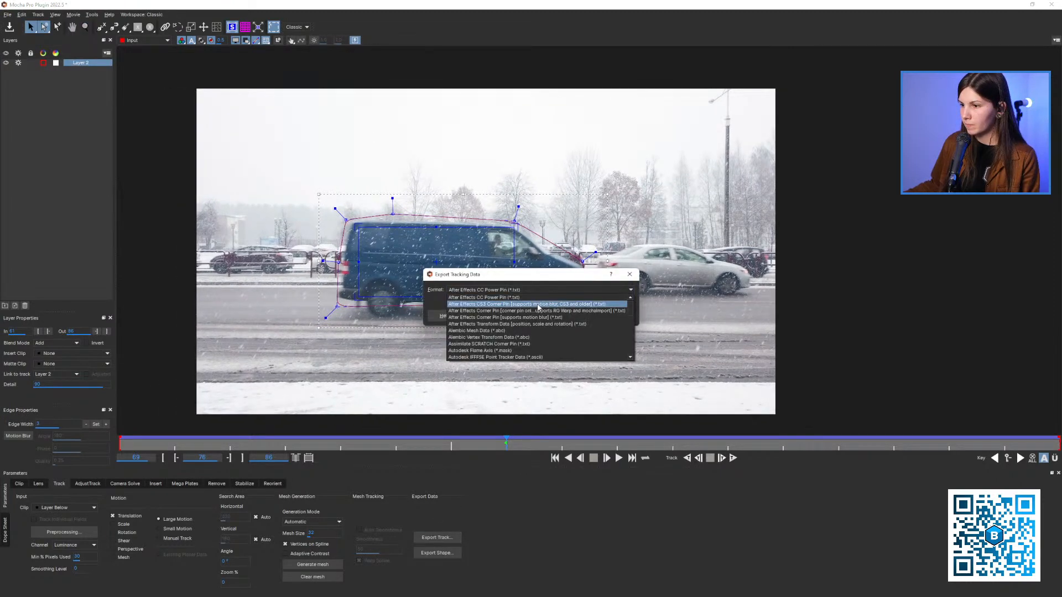
pyautogui.click(541, 298)
pyautogui.click(561, 303)
pyautogui.click(536, 317)
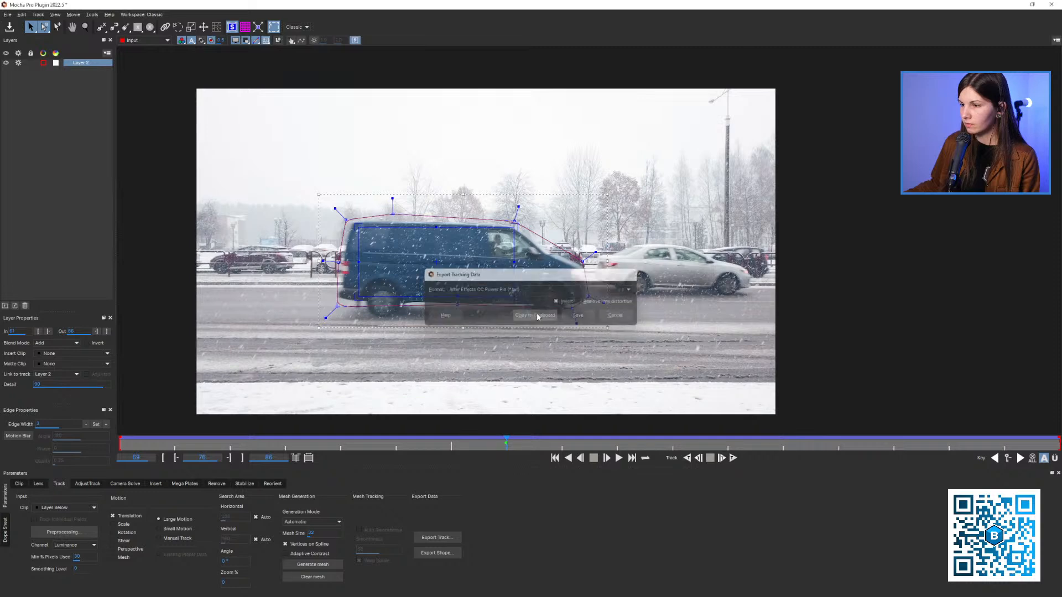
pyautogui.click(1051, 4)
pyautogui.click(649, 320)
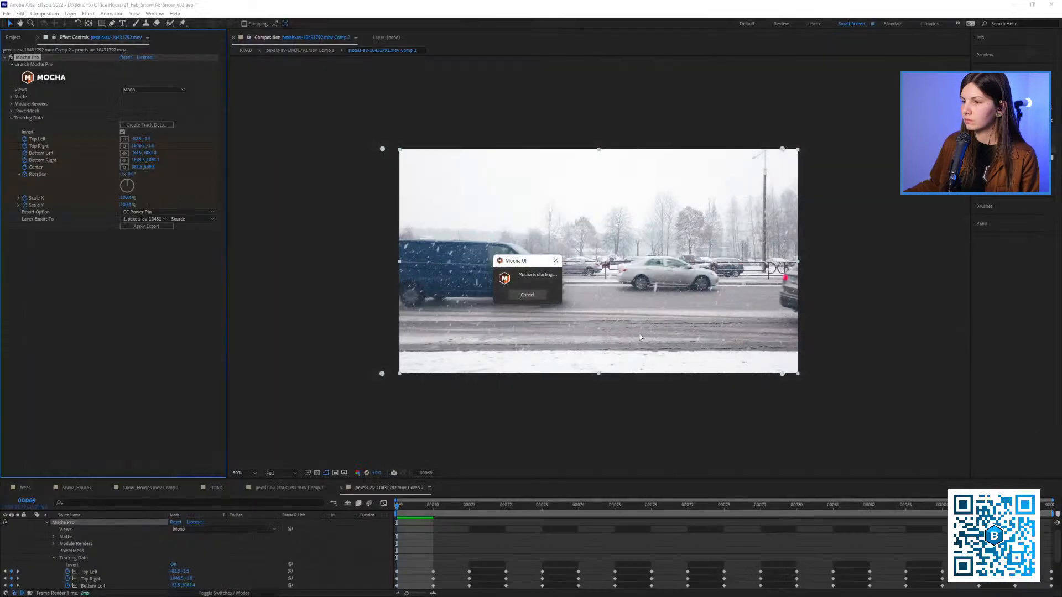
# Try the copied CC Power Pin data on the footage layer with Unstretch enabled, scrub the result, and remove the effect
pyautogui.click(46, 530)
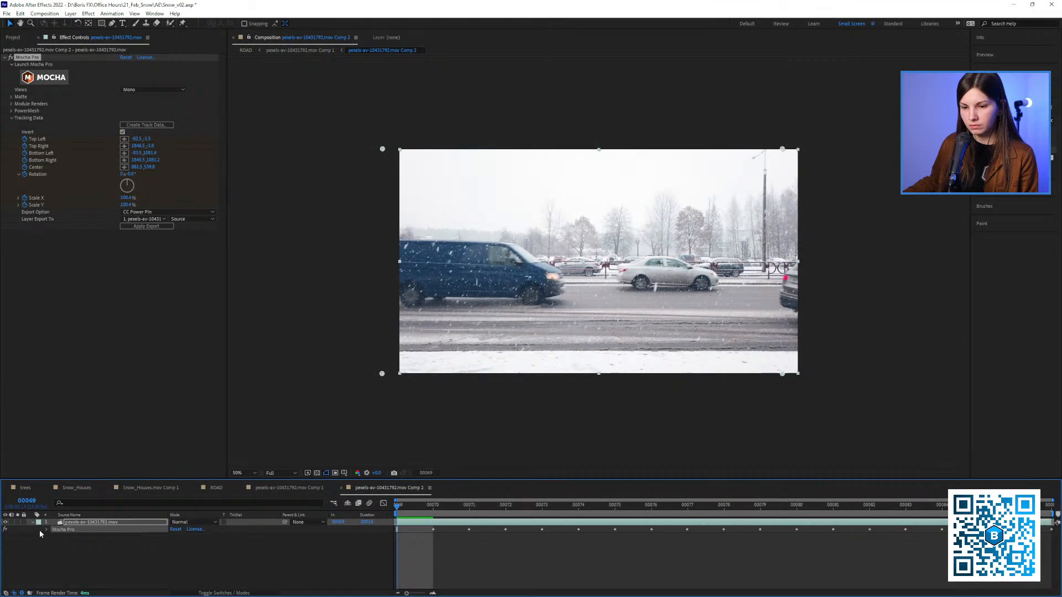
pyautogui.click(68, 546)
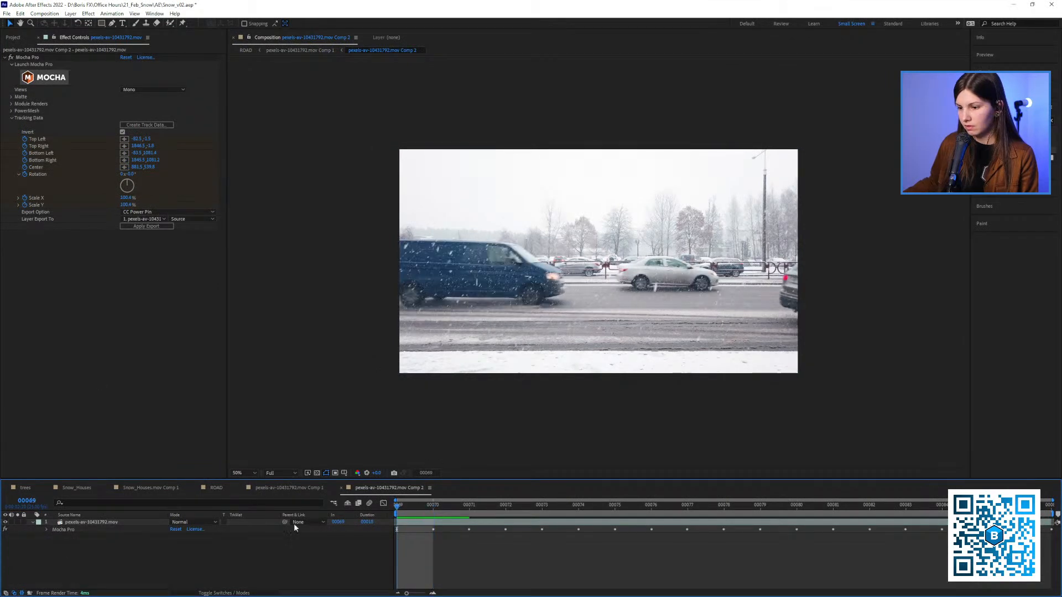
pyautogui.click(84, 522)
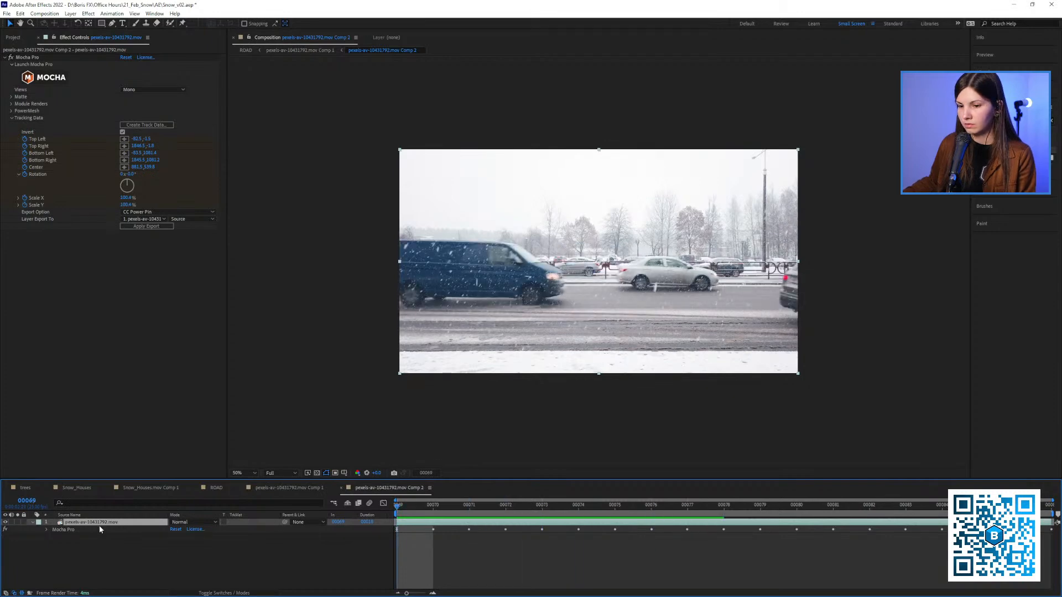
pyautogui.hotkey('ctrl', 'v')
pyautogui.click(123, 276)
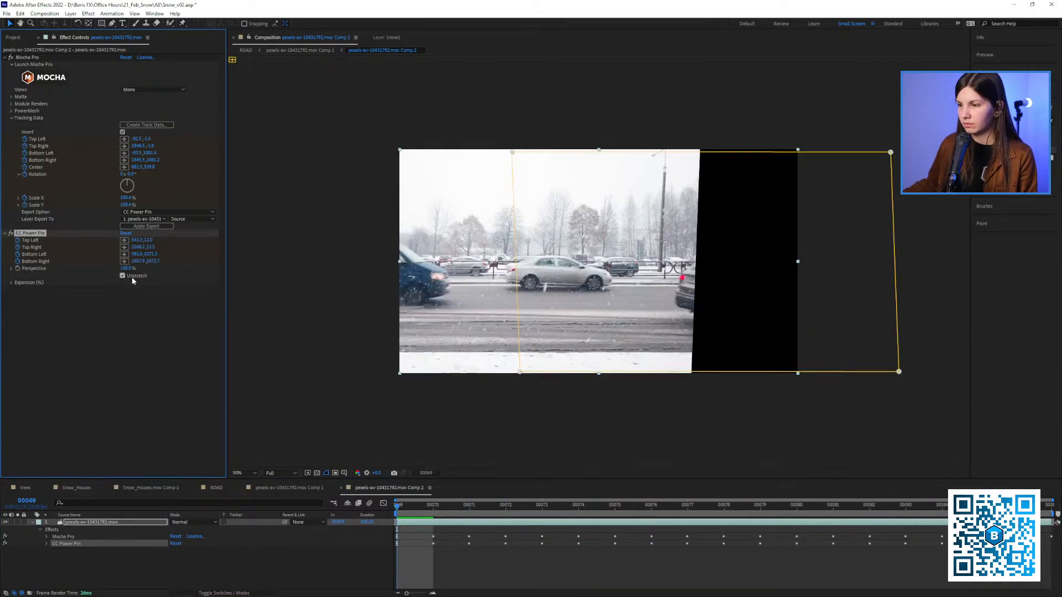
pyautogui.moveTo(417, 507); pyautogui.dragTo(311, 502)
pyautogui.hotkey('ctrl', 'z')
pyautogui.press('Delete')
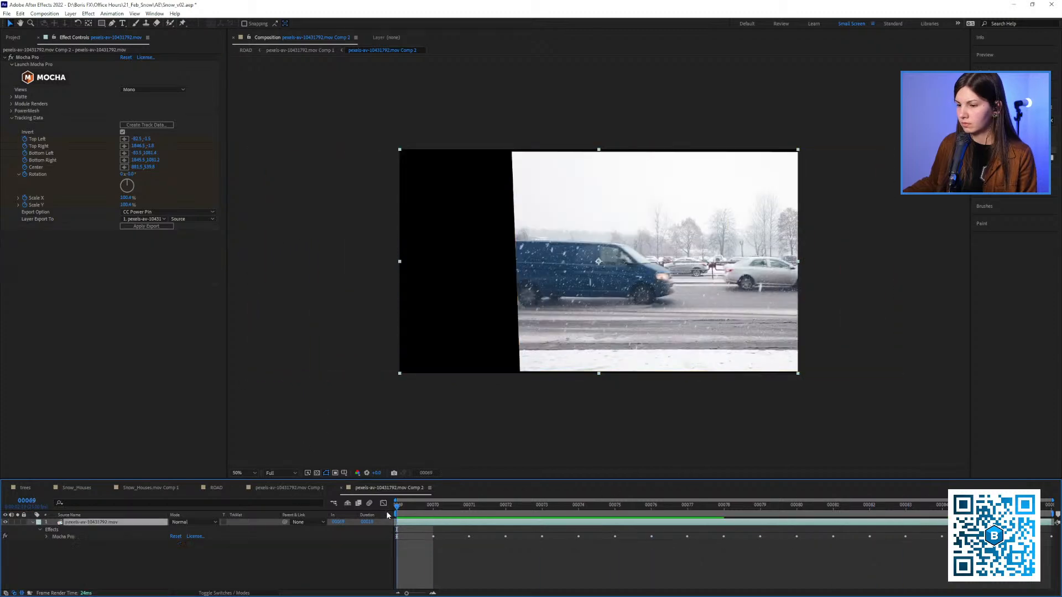
# Pre-compose the footage layer, moving all attributes into the new composition
pyautogui.rightClick(109, 524)
pyautogui.click(155, 469)
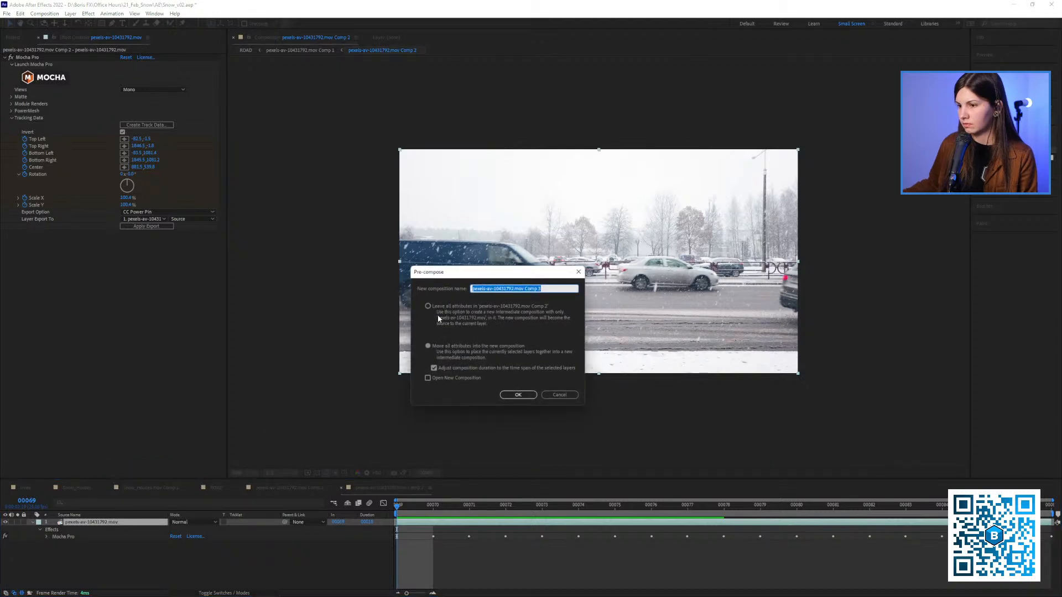
pyautogui.click(518, 394)
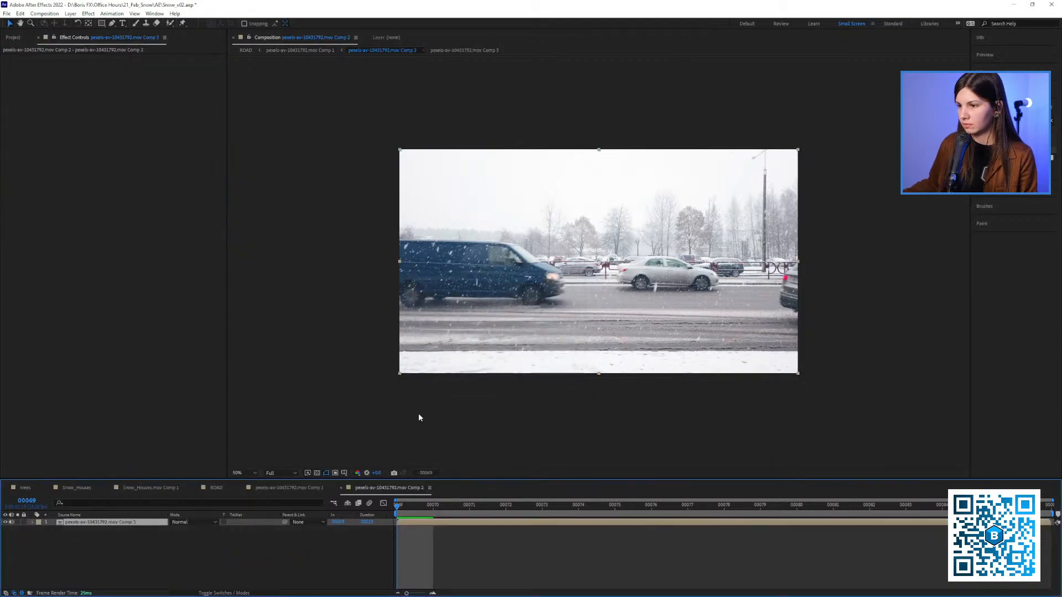
# Apply the copied CC Power Pin data to the pre-composed layer, compare it with Unstretch enabled, and leave Unstretch disabled
pyautogui.click(80, 525)
pyautogui.hotkey('ctrl', 'v')
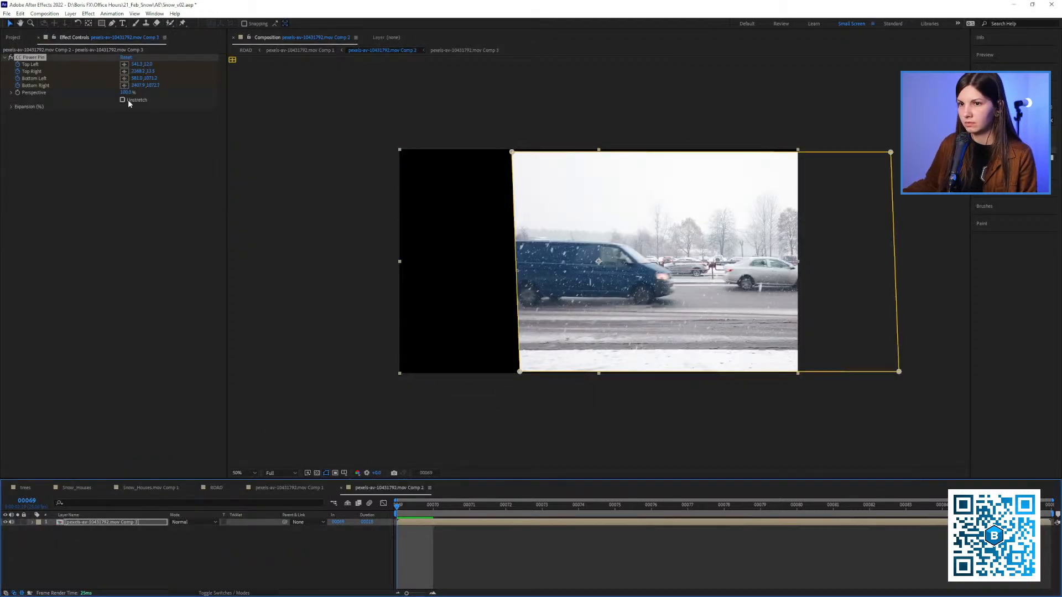
pyautogui.click(122, 100)
pyautogui.moveTo(405, 508)
pyautogui.mouseDown()
pyautogui.moveTo(863, 488)
pyautogui.moveTo(397, 504)
pyautogui.moveTo(727, 504)
pyautogui.moveTo(398, 498)
pyautogui.mouseUp()
pyautogui.click(122, 100)
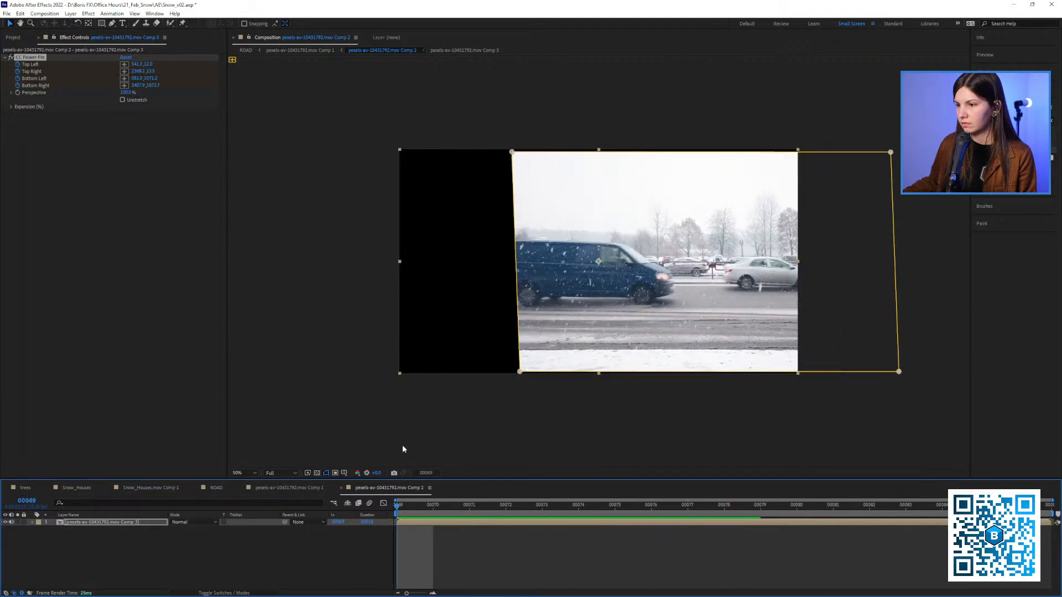
pyautogui.moveTo(598, 286); pyautogui.dragTo(545, 283)
pyautogui.scroll(1, 553, 279)
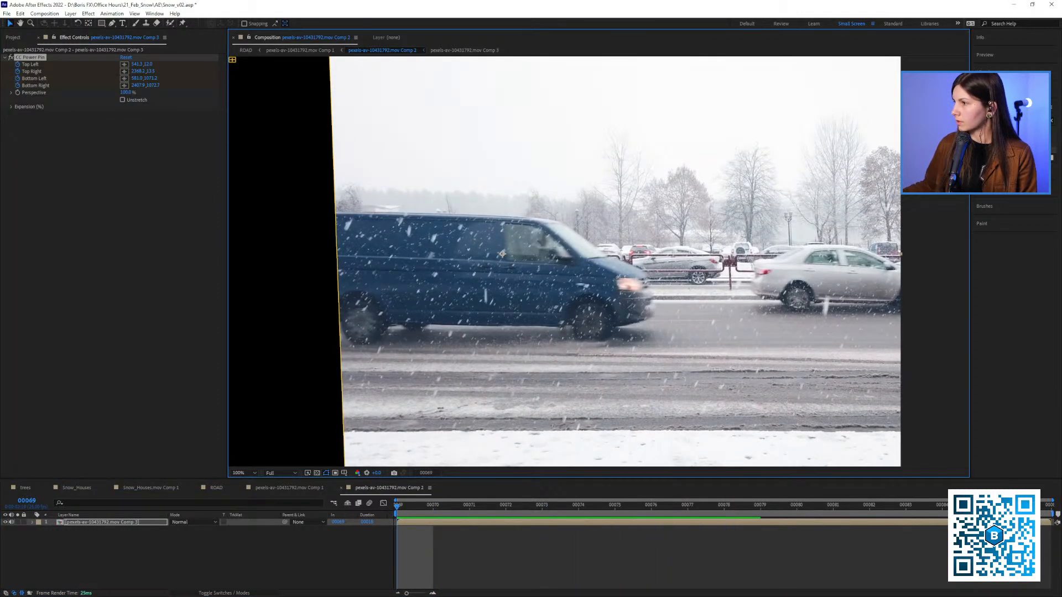
# Search the effects for Echo and add it to the pre-composed layer after CC Power Pin
pyautogui.click(1011, 121)
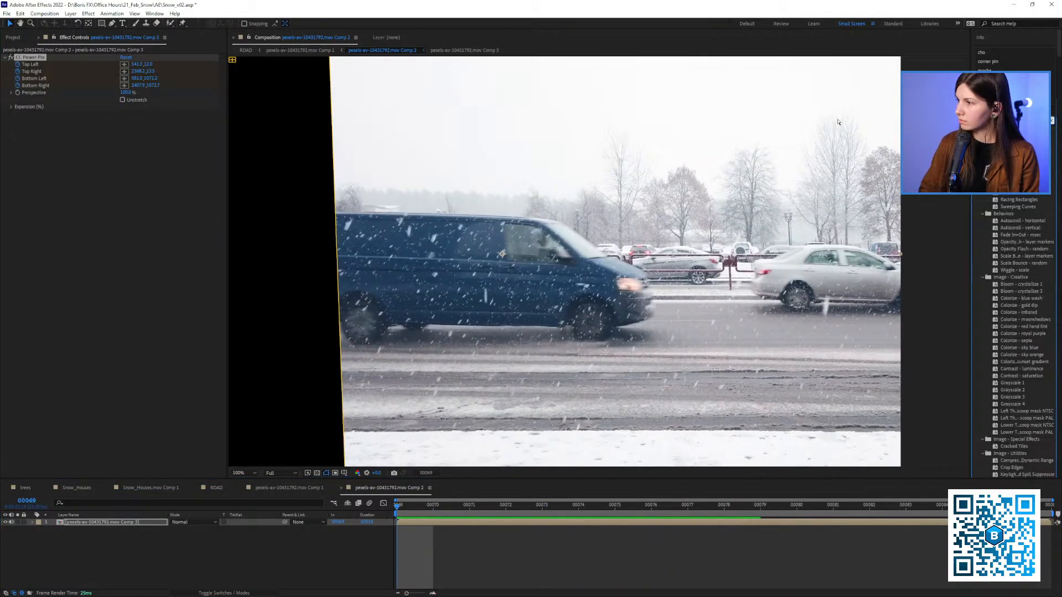
pyautogui.write('cho')
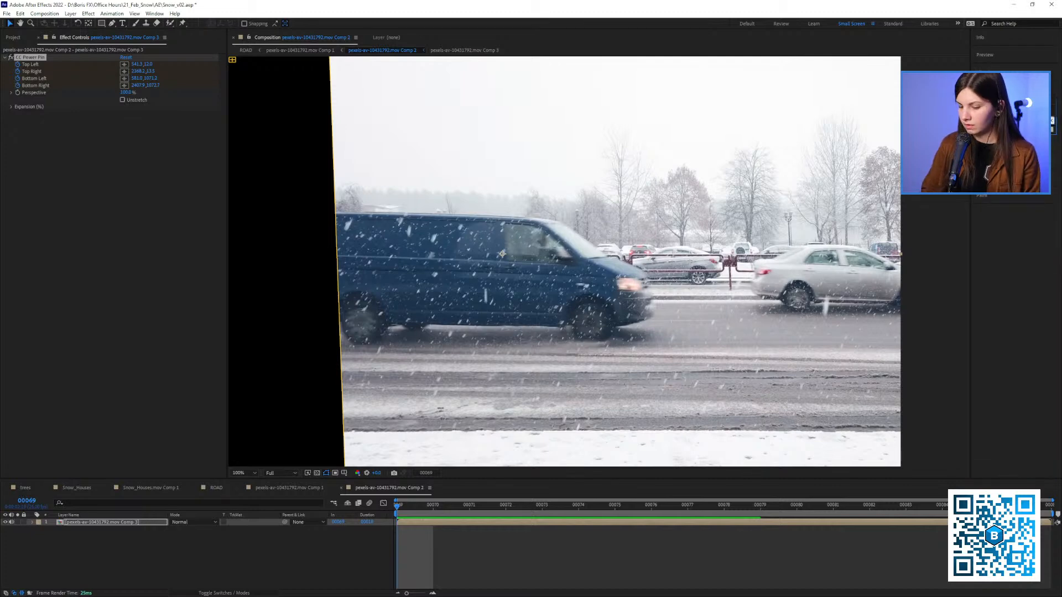
pyautogui.press('BackSpace')
pyautogui.press('BackSpace')
pyautogui.press('BackSpace')
pyautogui.press('BackSpace')
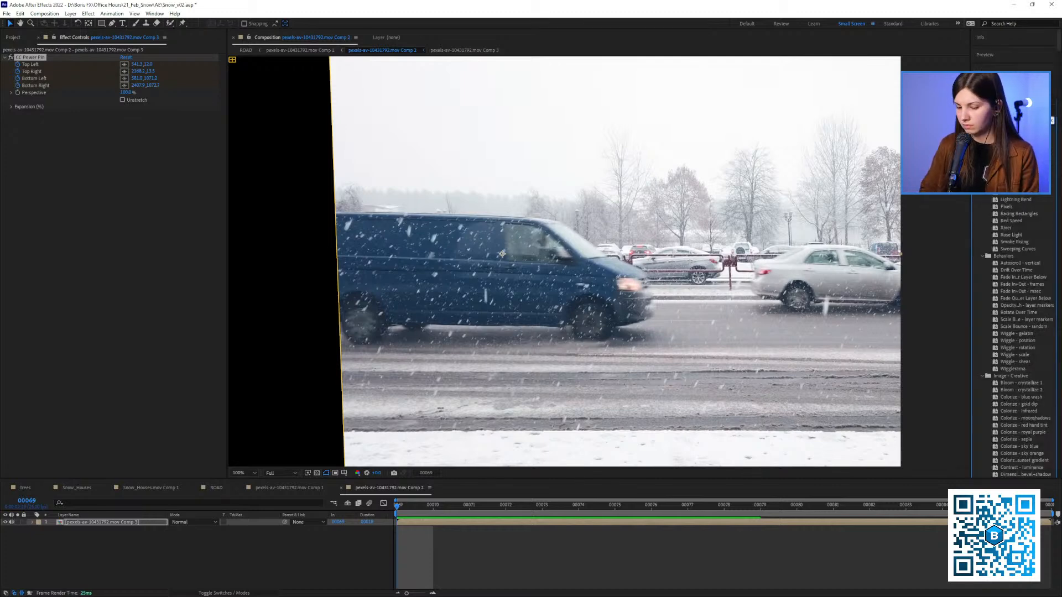
pyautogui.write('cho')
pyautogui.press('BackSpace')
pyautogui.press('BackSpace')
pyautogui.press('BackSpace')
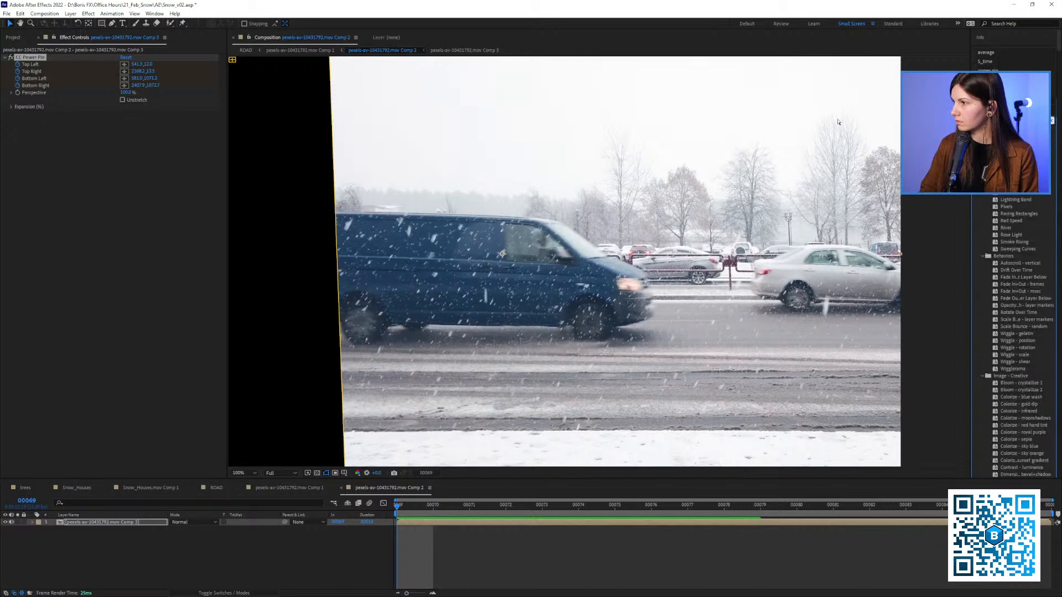
pyautogui.write('cho')
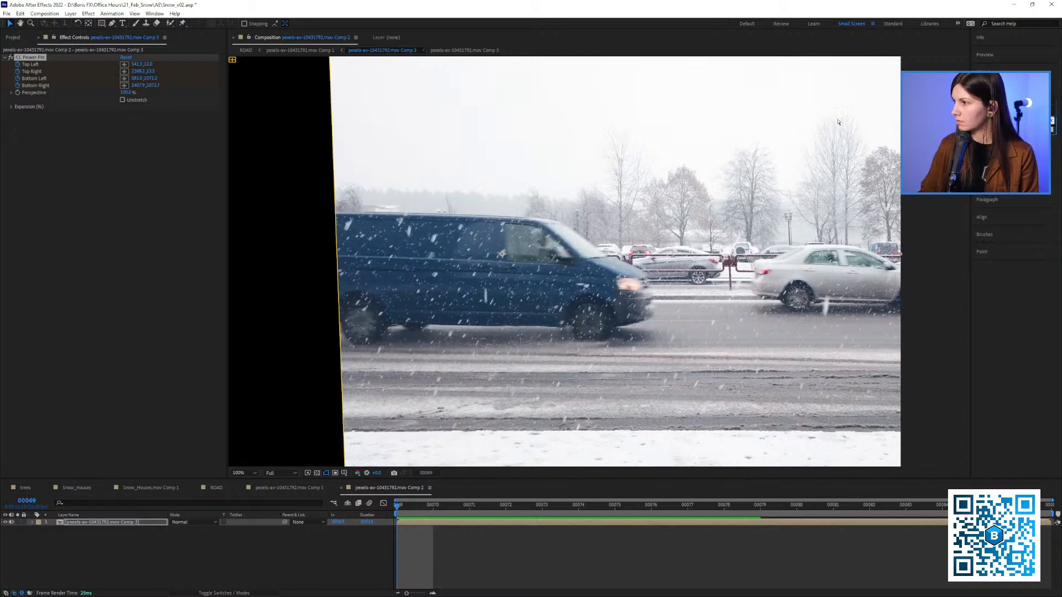
pyautogui.press('BackSpace')
pyautogui.press('BackSpace')
pyautogui.press('BackSpace')
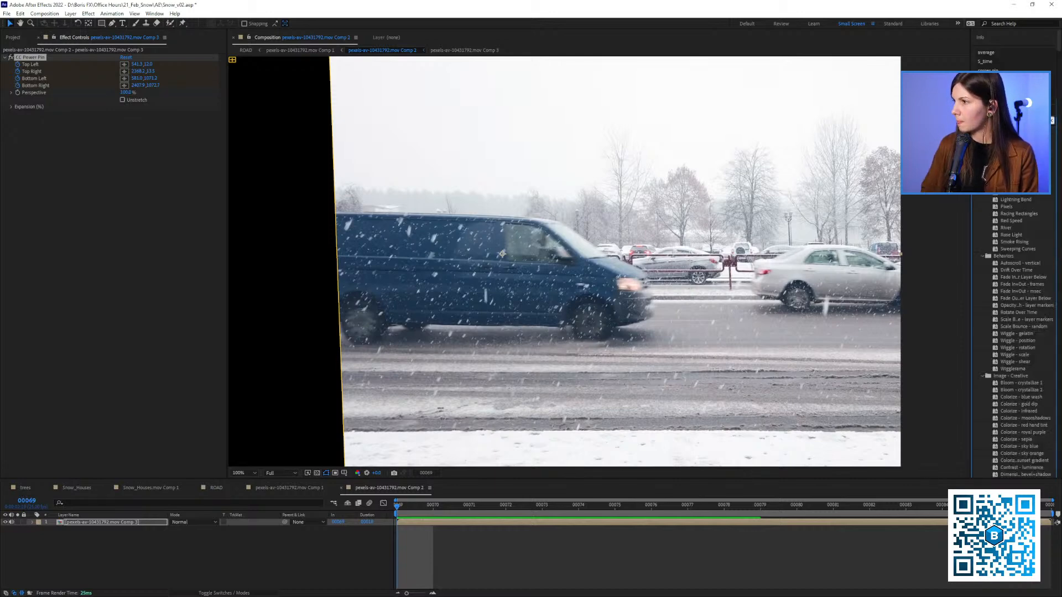
pyautogui.scroll(-10, 1017, 337)
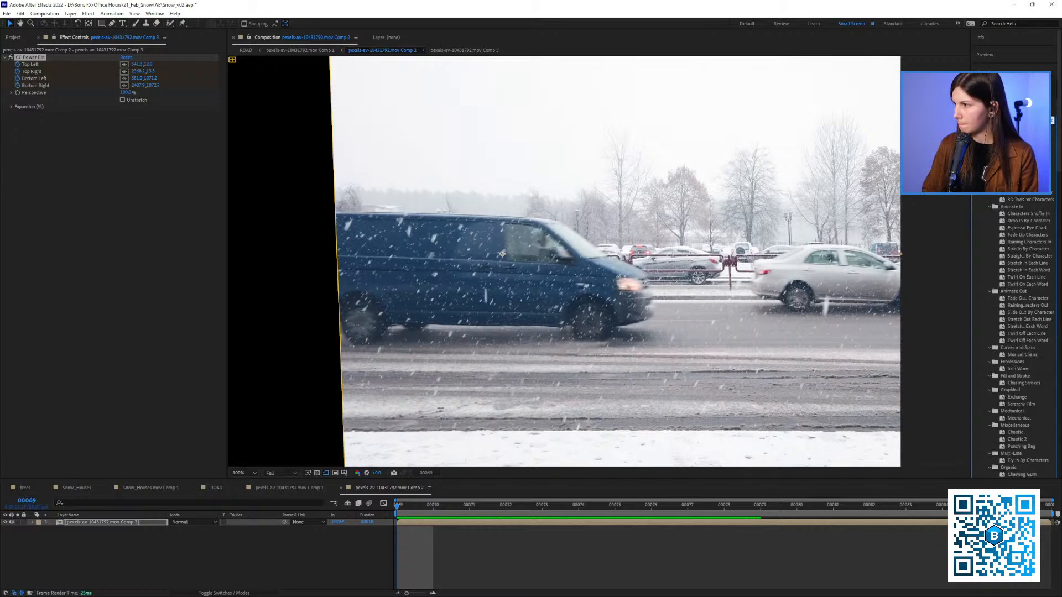
pyautogui.write('o')
pyautogui.moveTo(998, 264); pyautogui.dragTo(154, 176)
# Set the Echo effect to 2 echoes with the Minimum operator and play back the van section
pyautogui.click(123, 128)
pyautogui.write('2')
pyautogui.click(200, 213)
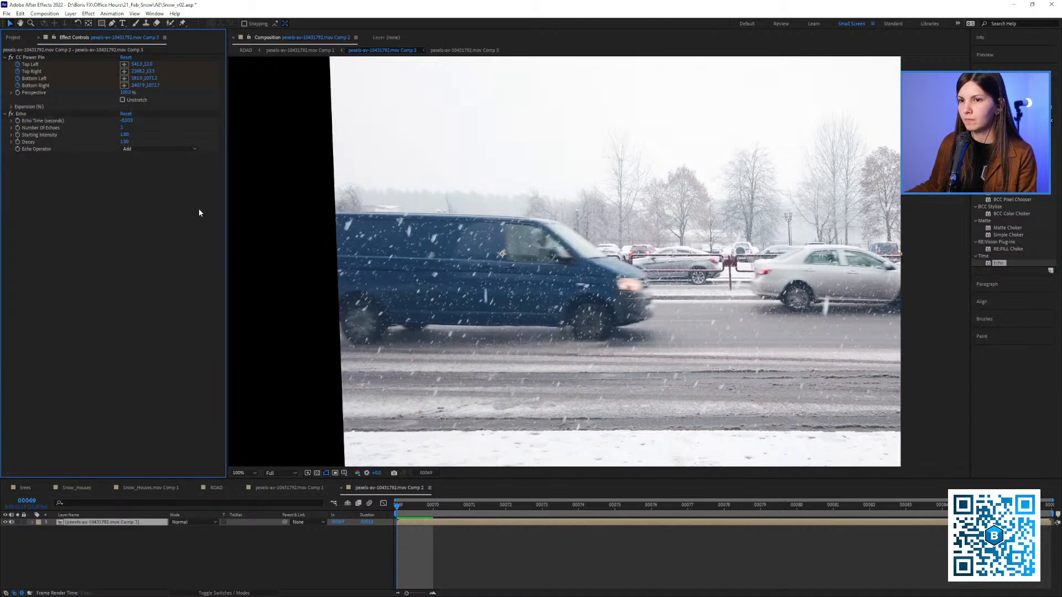
pyautogui.moveTo(420, 515); pyautogui.dragTo(602, 482)
pyautogui.click(143, 148)
pyautogui.click(132, 177)
pyautogui.click(602, 512)
pyautogui.scroll(-1, 477, 369)
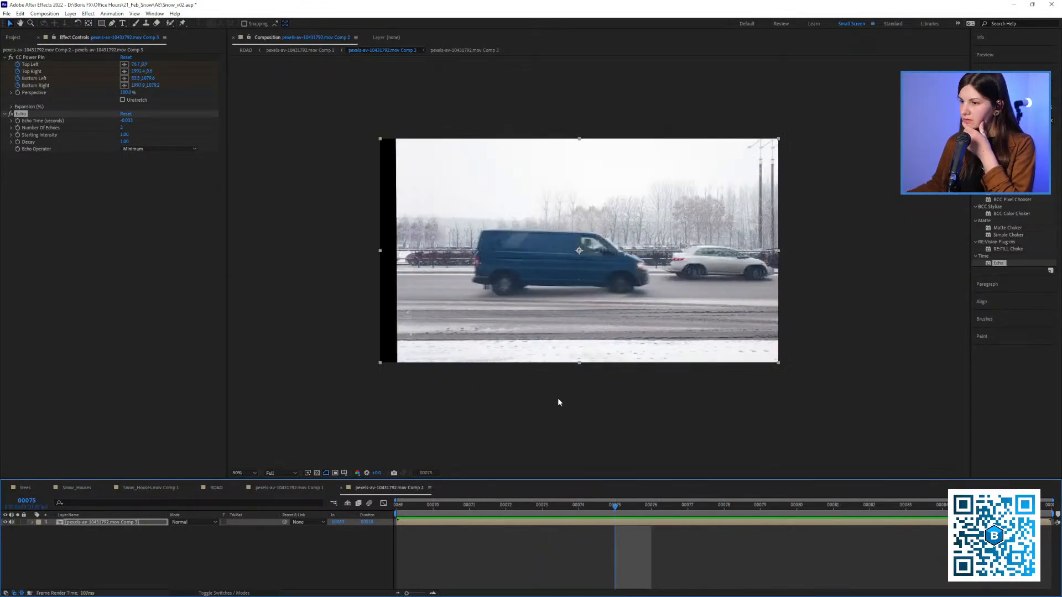
pyautogui.scroll(2, 557, 402)
pyautogui.click(426, 514)
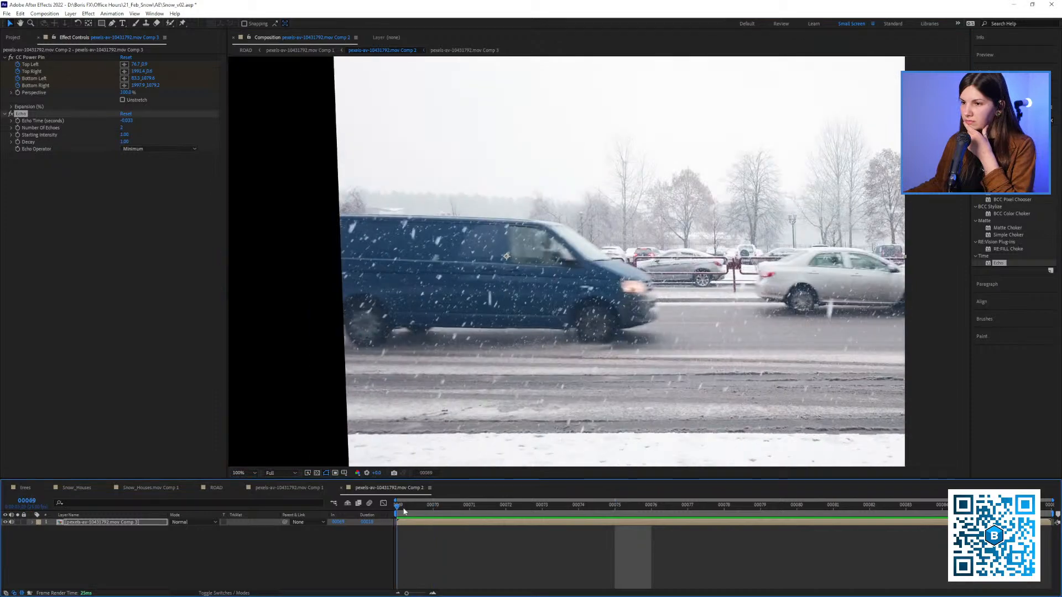
pyautogui.press('space')
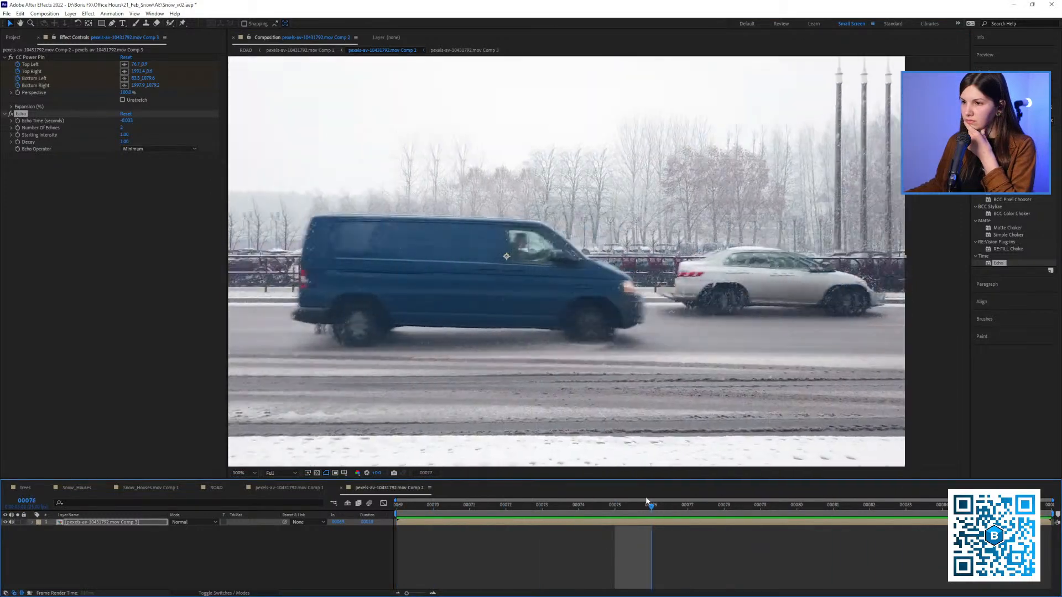
# Disable the Echo effect and add S_TimeAverage to the pre-composed layer
pyautogui.click(11, 116)
pyautogui.moveTo(1004, 120); pyautogui.dragTo(896, 127)
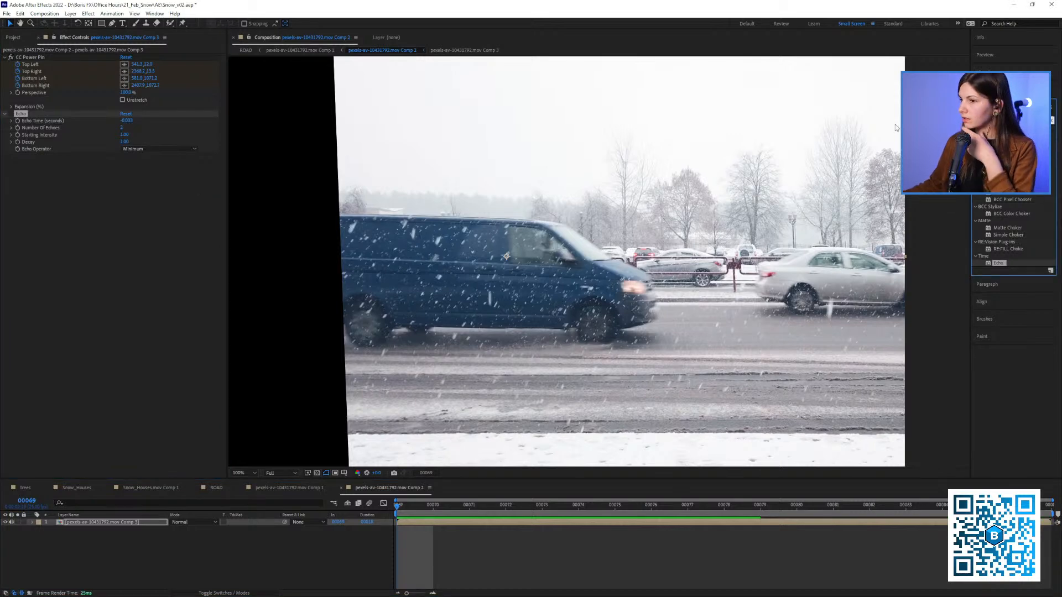
pyautogui.write('dus')
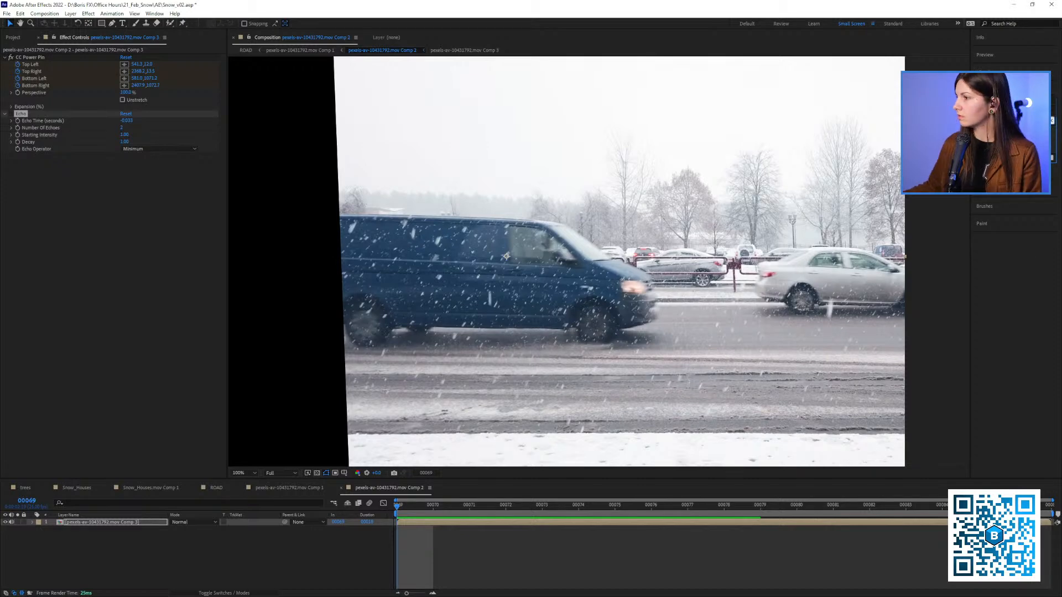
pyautogui.moveTo(1004, 143); pyautogui.dragTo(53, 224)
pyautogui.click(124, 205)
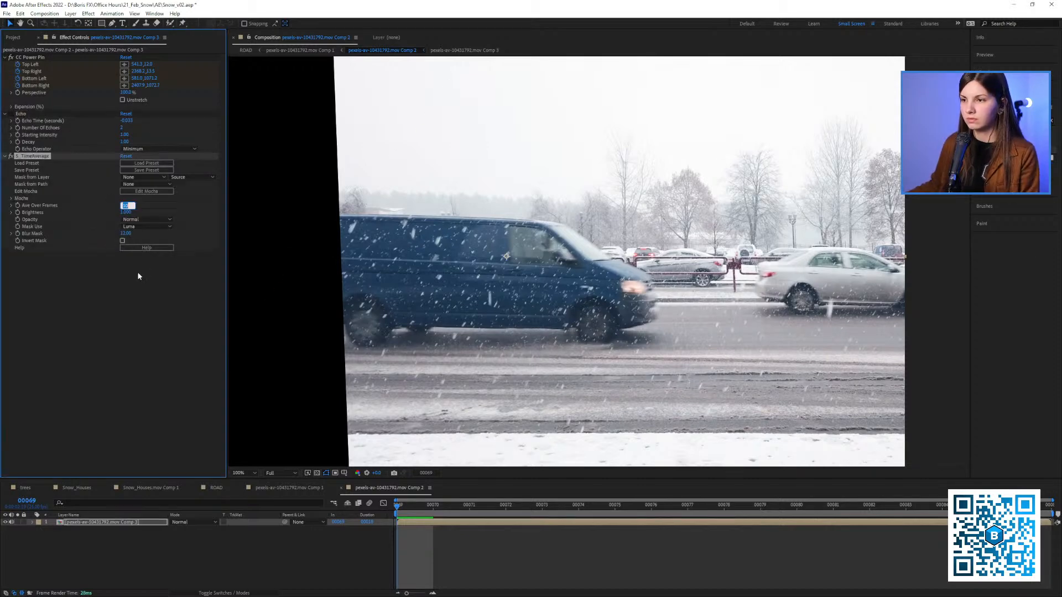
pyautogui.click(132, 287)
# Clear the memory and disk cache, scrub the time-averaged van from frame 69 to 74, and clear the cache again
pyautogui.press('ctrl+alt+KP_Divide')
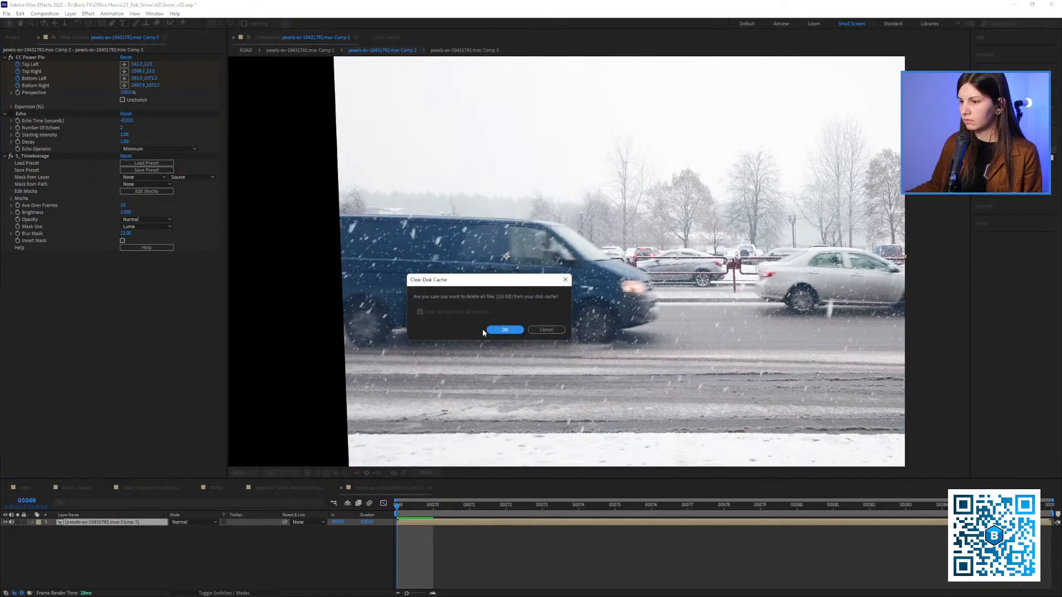
pyautogui.click(502, 330)
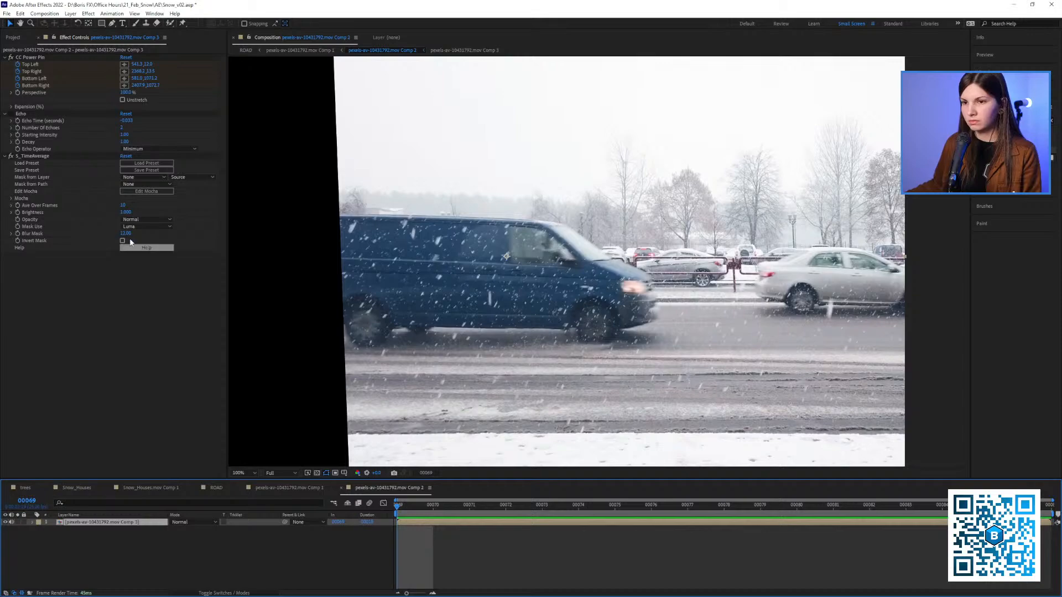
pyautogui.moveTo(433, 508); pyautogui.dragTo(572, 453)
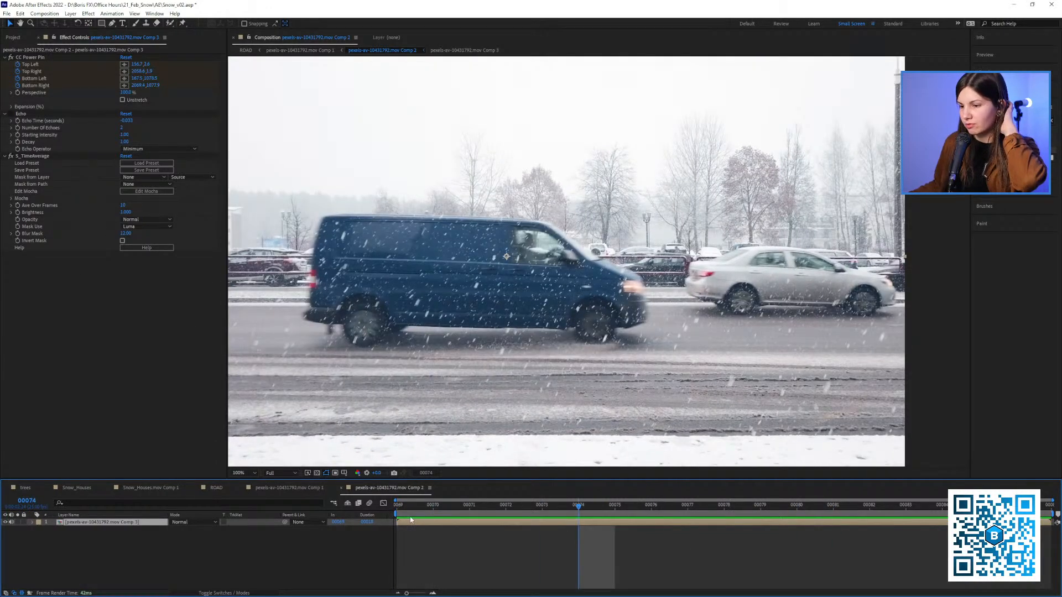
pyautogui.click(406, 506)
pyautogui.press('ctrl+alt+KP_Divide')
pyautogui.click(493, 334)
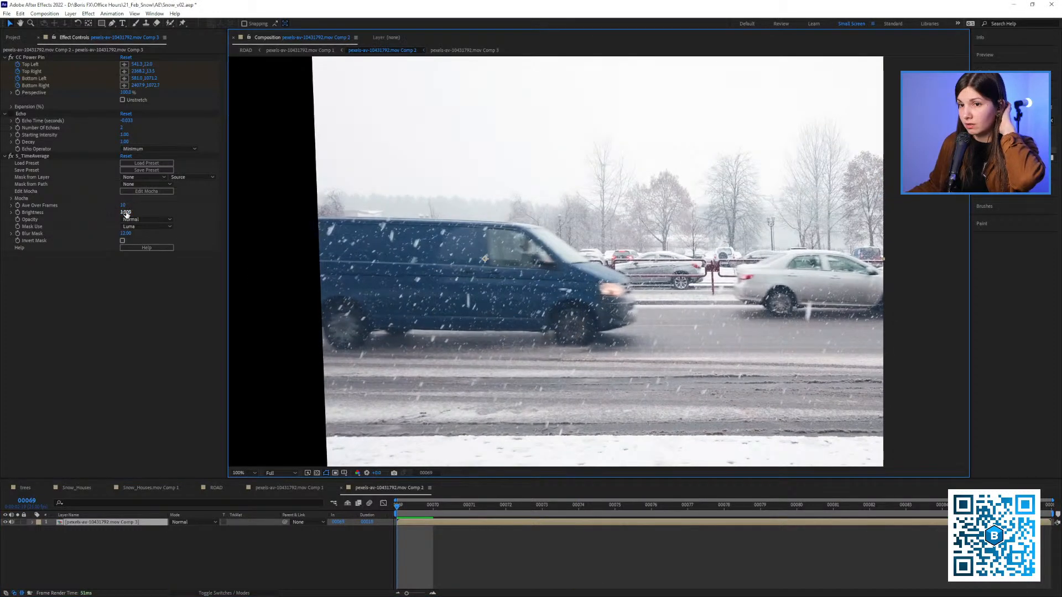
# Set S_TimeAverage to average over 4 frames and check the van at frame 70
pyautogui.click(124, 205)
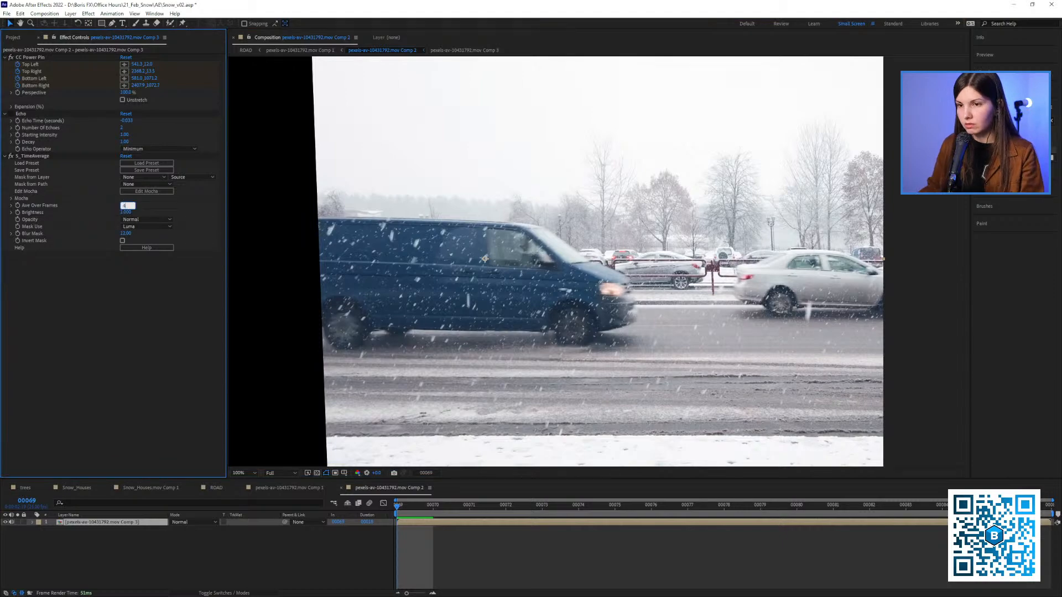
pyautogui.click(36, 157)
pyautogui.click(450, 508)
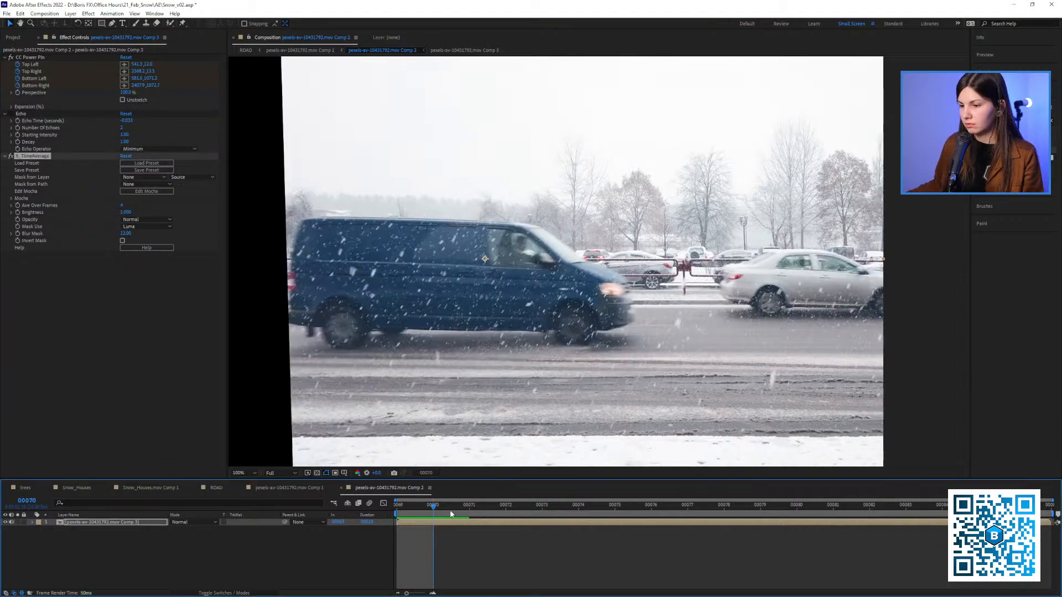
# Play back the time-averaged van section and scrub its stabilized motion from frame 69 to 72
pyautogui.press('pageup')
pyautogui.press('space')
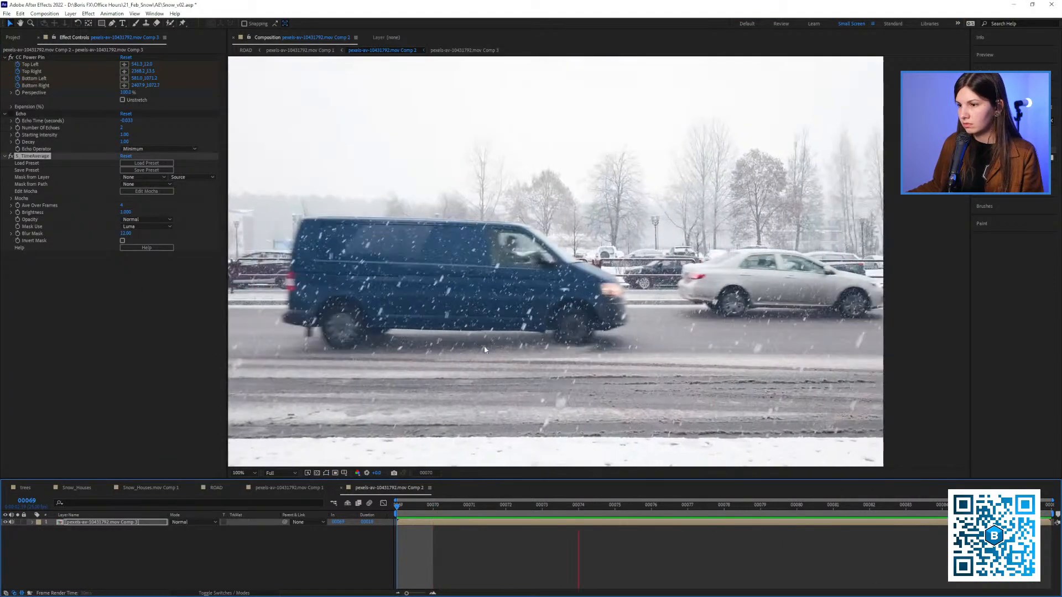
pyautogui.scroll(-1, 493, 345)
pyautogui.moveTo(456, 172); pyautogui.dragTo(387, 186)
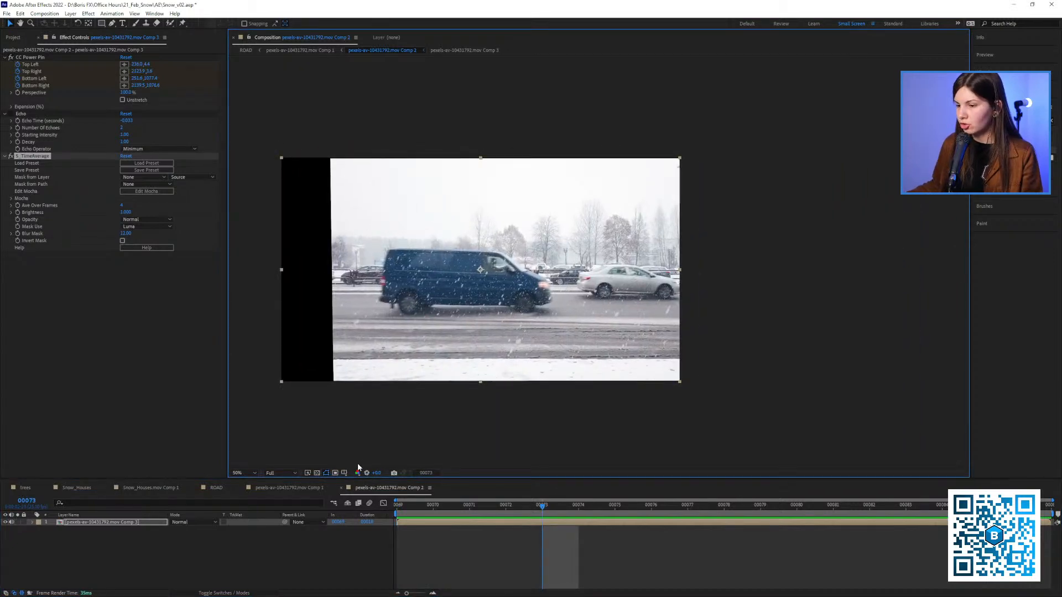
pyautogui.click(396, 507)
pyautogui.click(33, 522)
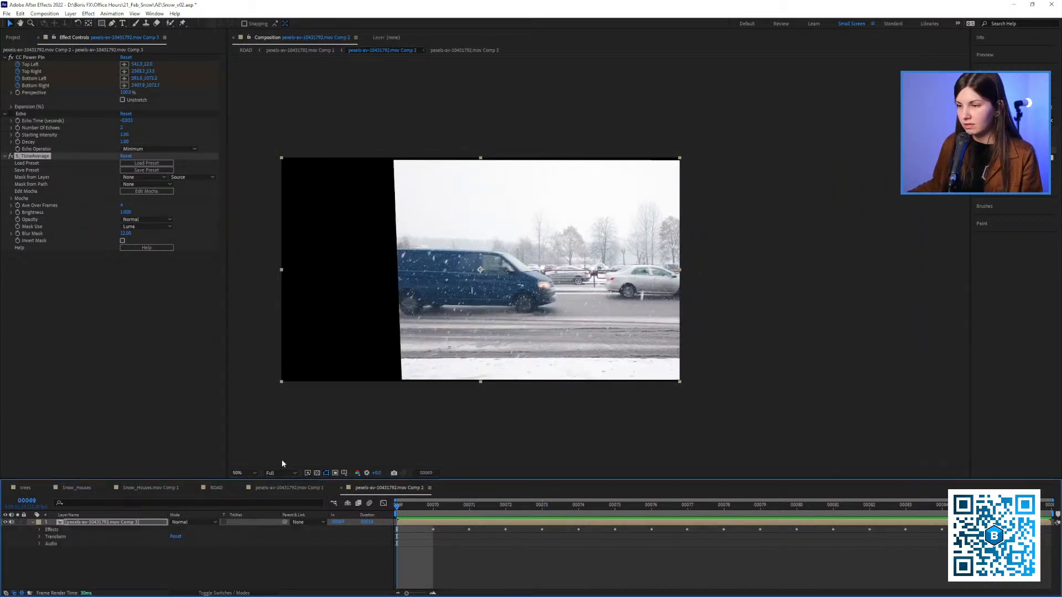
pyautogui.moveTo(412, 505); pyautogui.dragTo(506, 500)
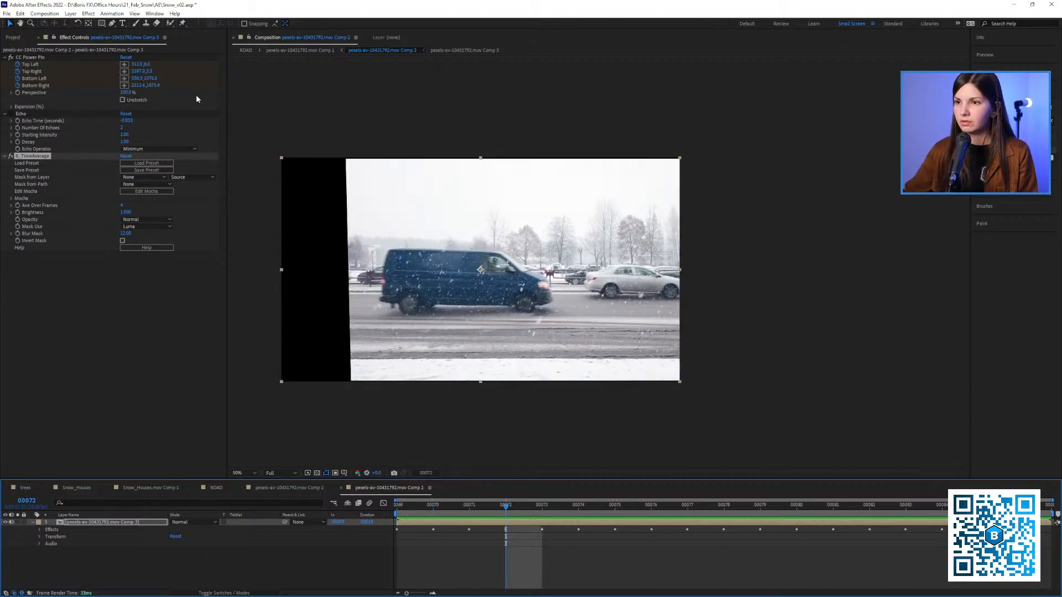
# Create a new composition from the red tram source footage in the project's SRC folder
pyautogui.moveTo(227, 89); pyautogui.dragTo(244, 89)
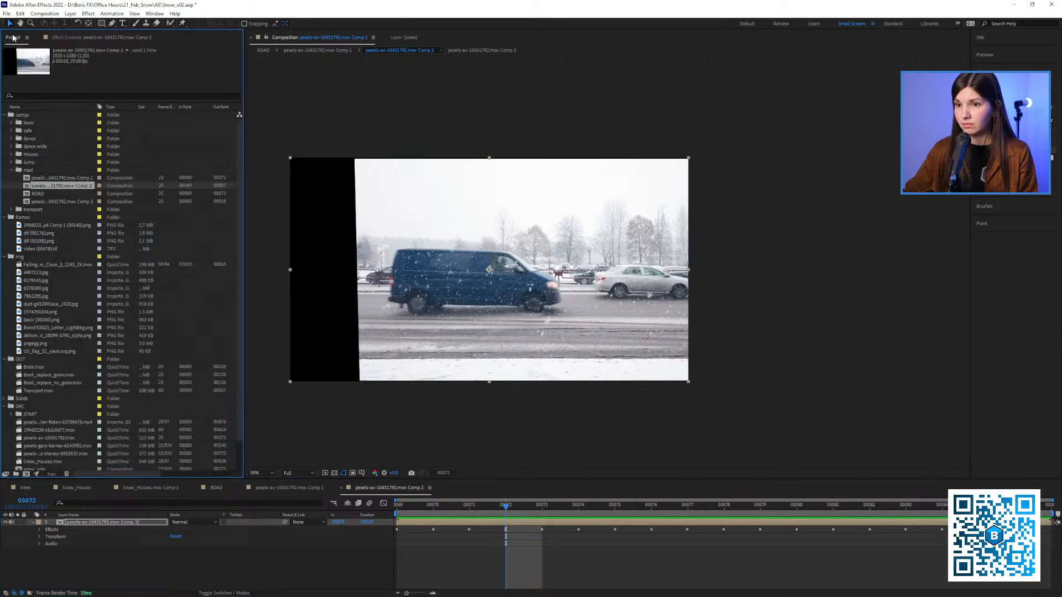
pyautogui.click(13, 37)
pyautogui.scroll(-2, 47, 276)
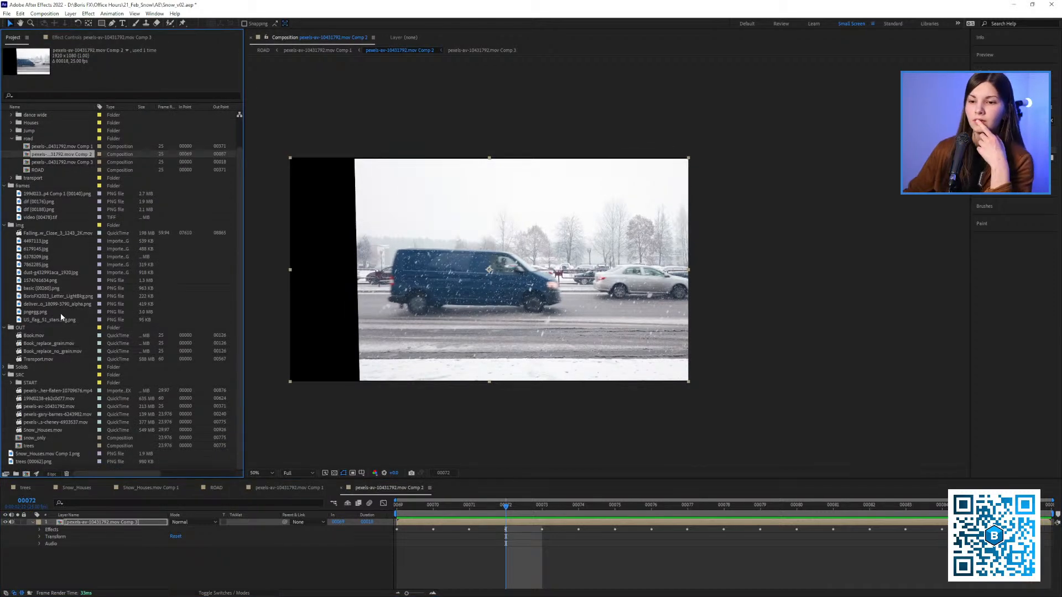
pyautogui.click(47, 408)
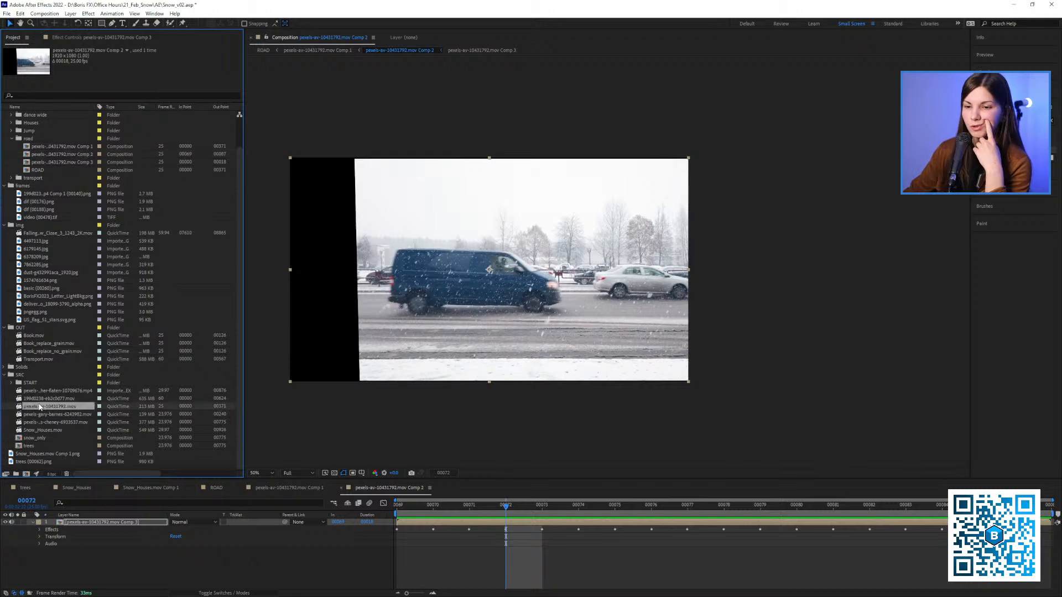
pyautogui.click(44, 399)
pyautogui.click(41, 392)
pyautogui.click(35, 399)
pyautogui.moveTo(30, 402); pyautogui.dragTo(26, 473)
# Mute the tram layer's audio and preview the footage, stopping at frame 112
pyautogui.moveTo(528, 260); pyautogui.dragTo(451, 281)
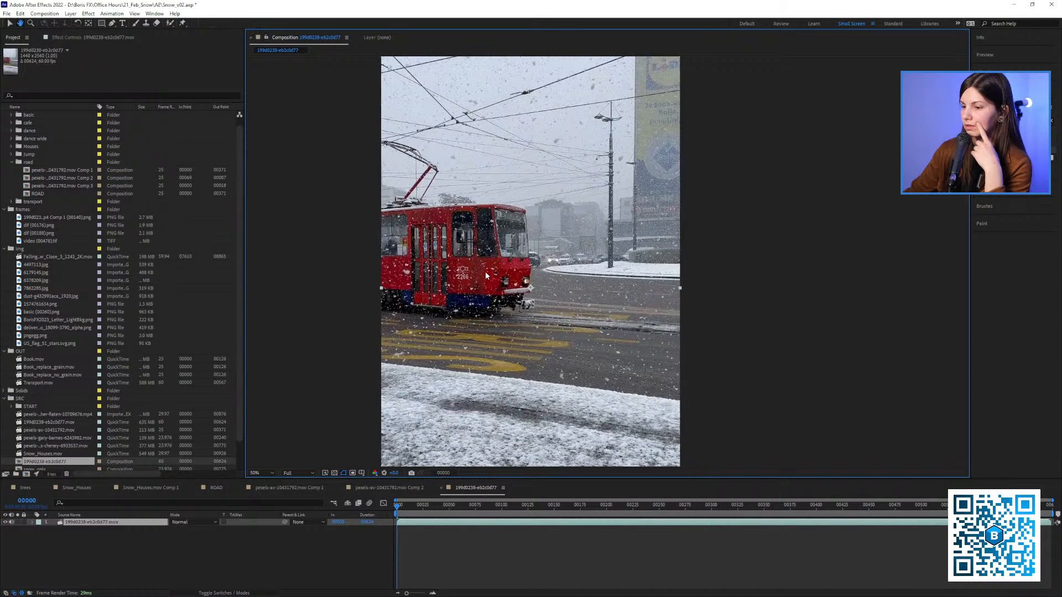
pyautogui.hotkey('shift', '/')
pyautogui.press('space')
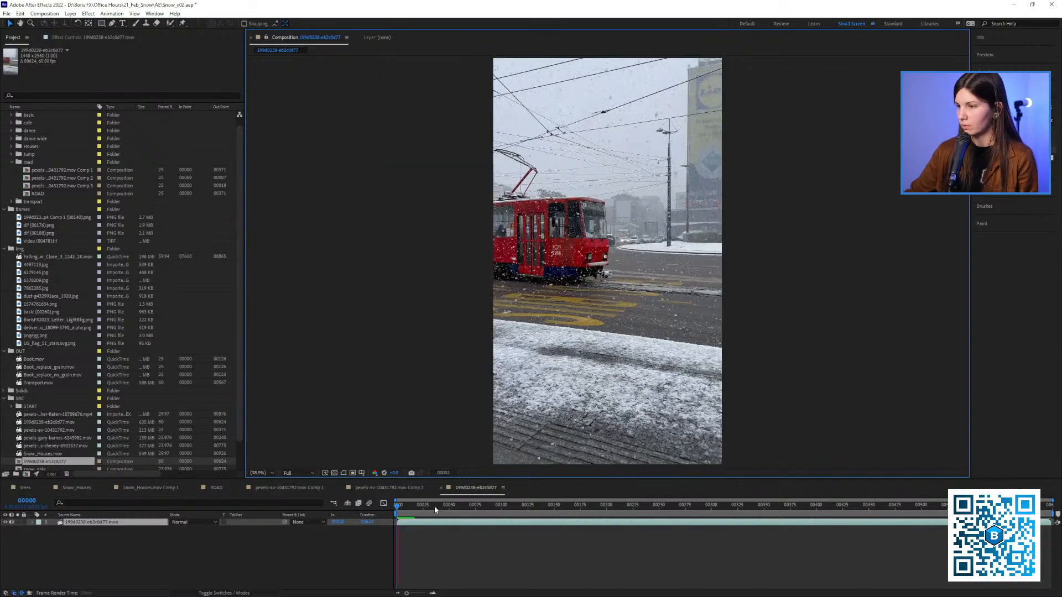
pyautogui.click(11, 521)
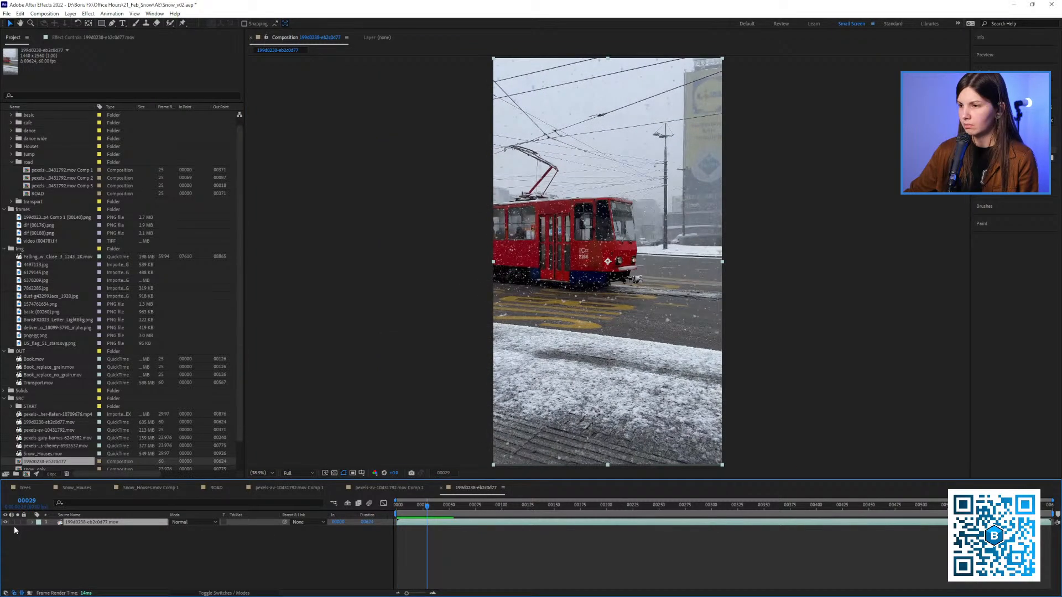
pyautogui.press('space')
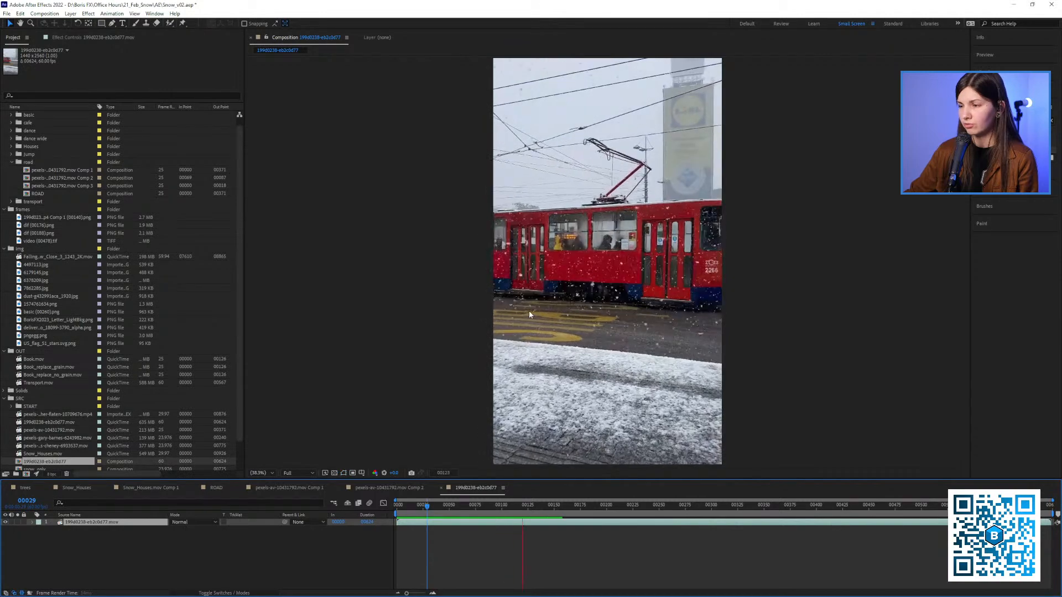
pyautogui.press('space')
pyautogui.moveTo(533, 507); pyautogui.dragTo(556, 508)
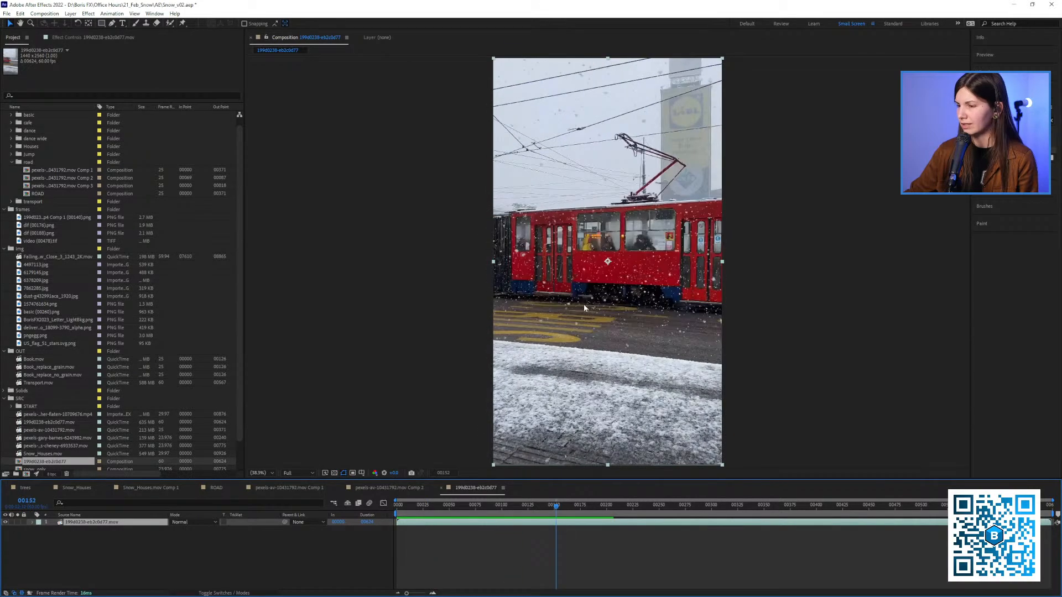
pyautogui.moveTo(585, 308); pyautogui.dragTo(532, 304)
pyautogui.moveTo(544, 509); pyautogui.dragTo(515, 504)
# Apply Mocha Pro to the tram layer and open its tracking interface
pyautogui.click(97, 41)
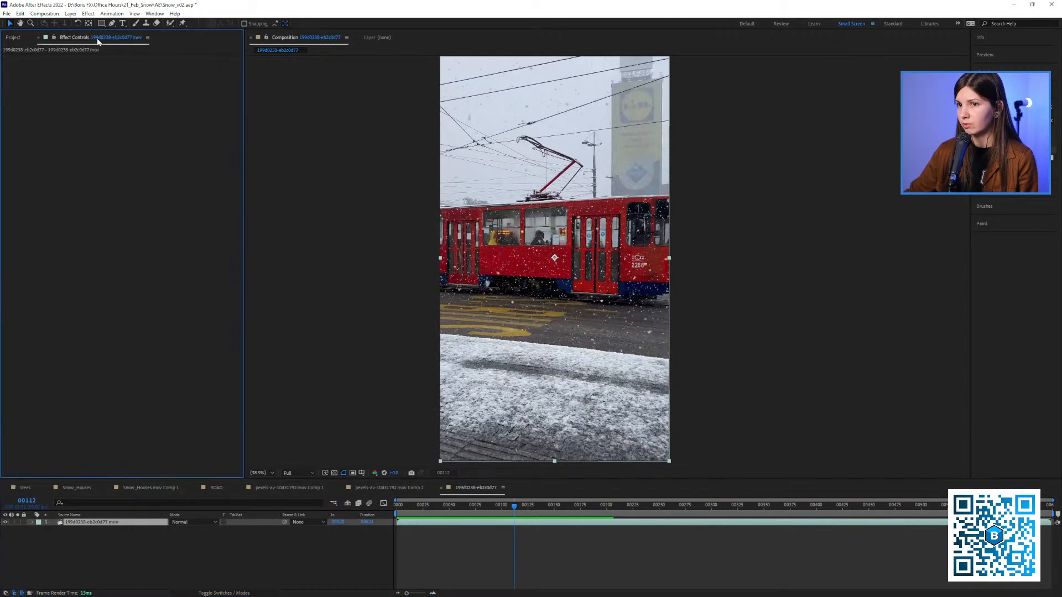
pyautogui.click(1007, 121)
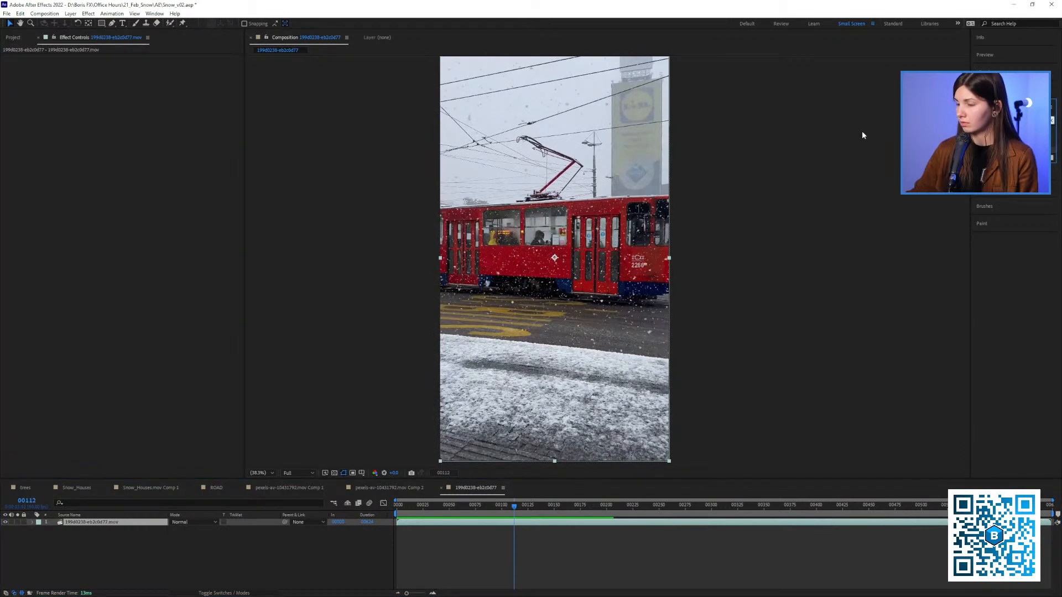
pyautogui.write('mocha')
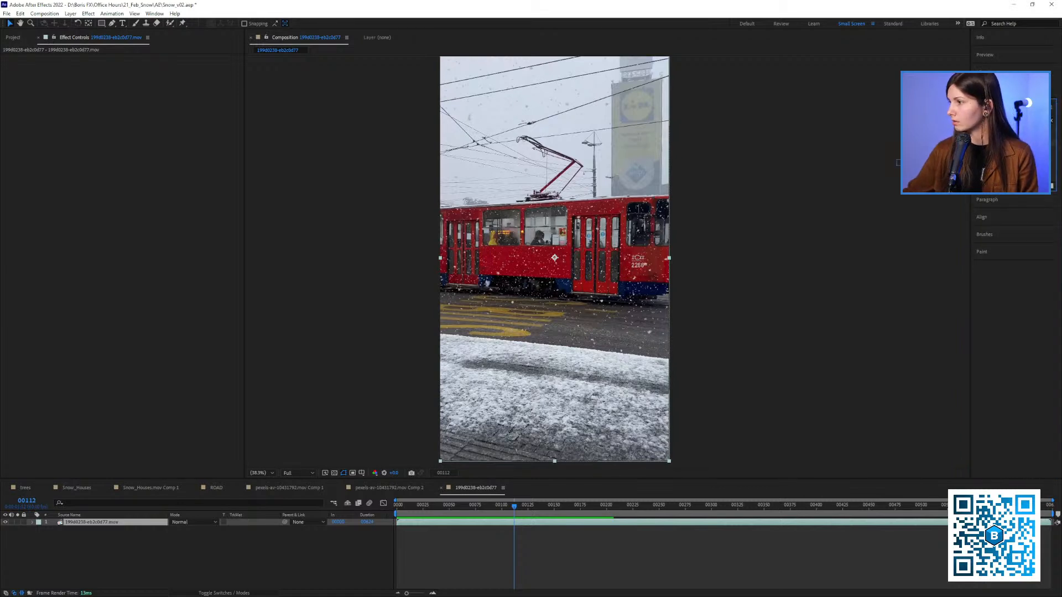
pyautogui.moveTo(921, 162); pyautogui.dragTo(204, 130)
pyautogui.click(62, 81)
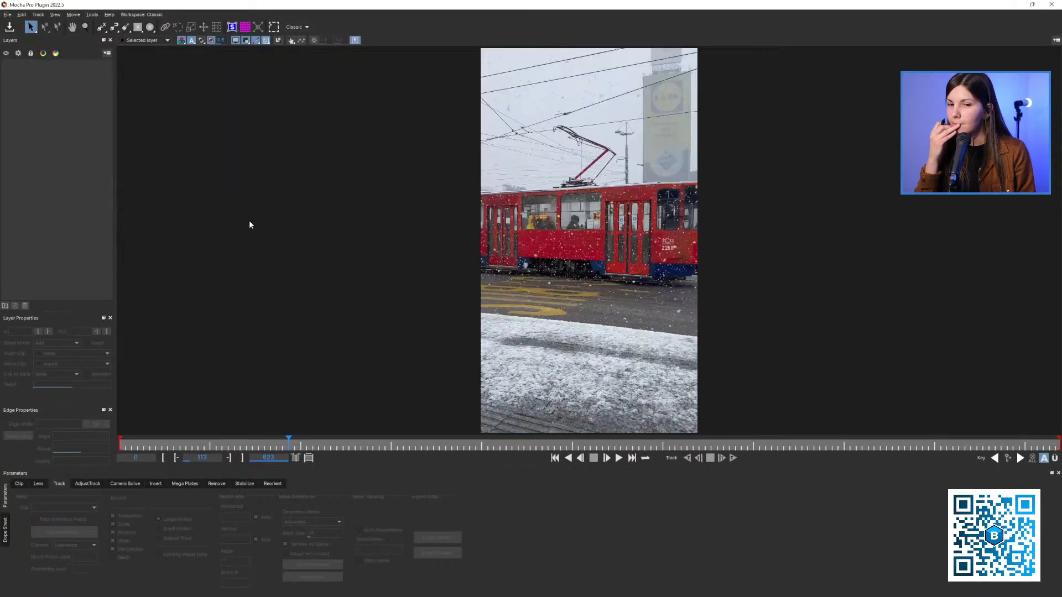
# Draw a rectangular X-spline around the tram's lower side, between the door sections, at frame 112 and adjust its corners
pyautogui.press('z')
pyautogui.moveTo(578, 186); pyautogui.dragTo(487, 288)
pyautogui.press('x')
pyautogui.press('z')
pyautogui.click(101, 27)
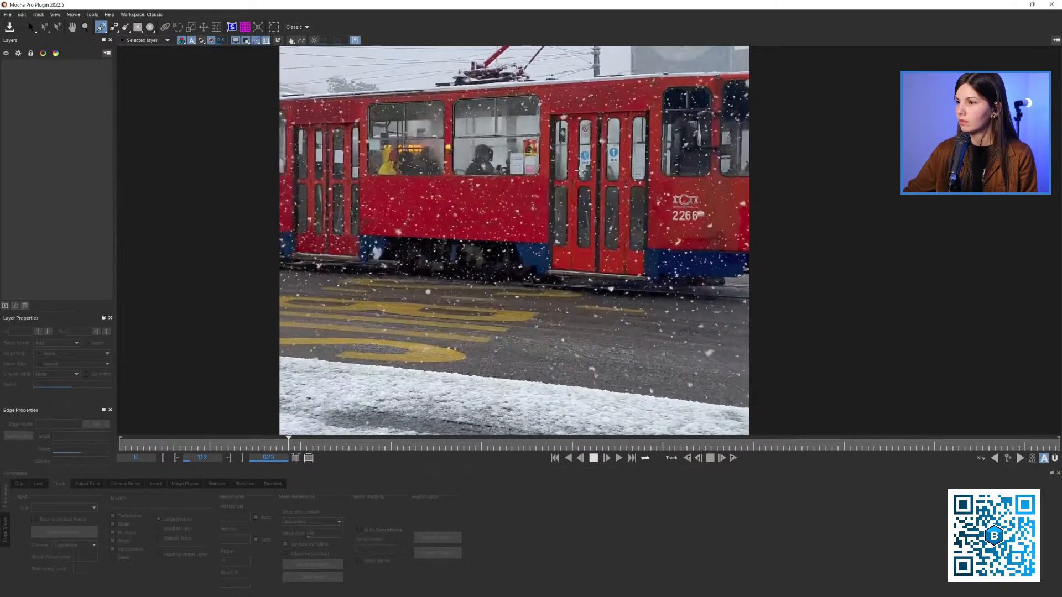
pyautogui.click(594, 165)
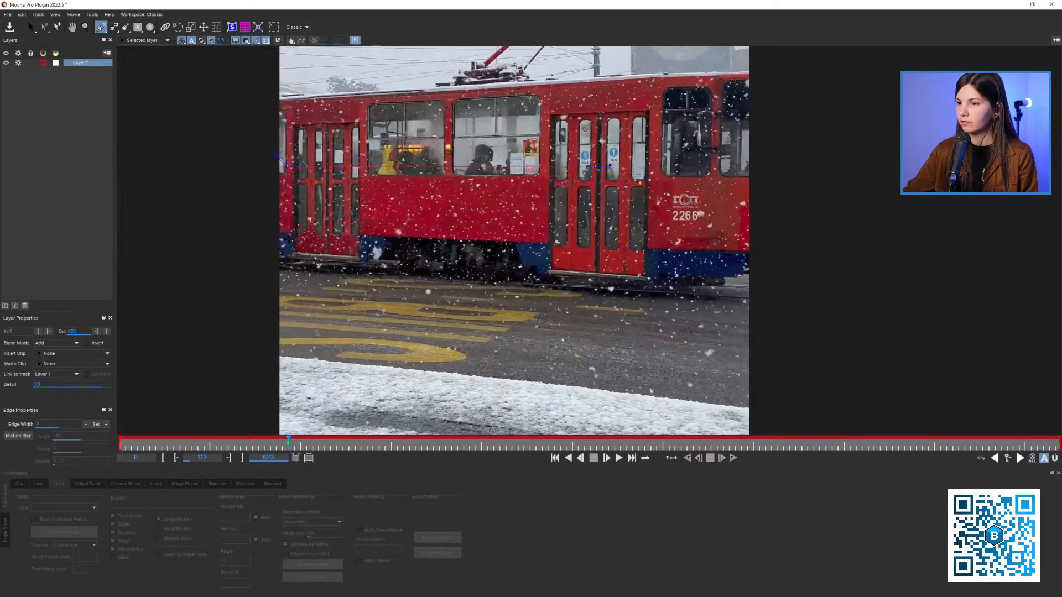
pyautogui.rightClick(611, 253)
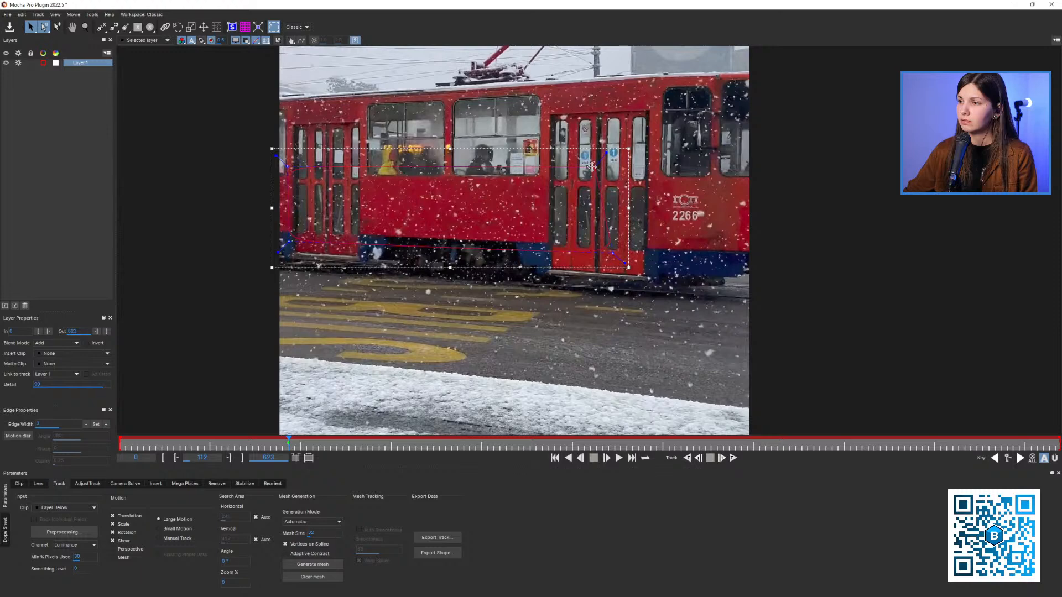
pyautogui.moveTo(592, 166); pyautogui.dragTo(615, 164)
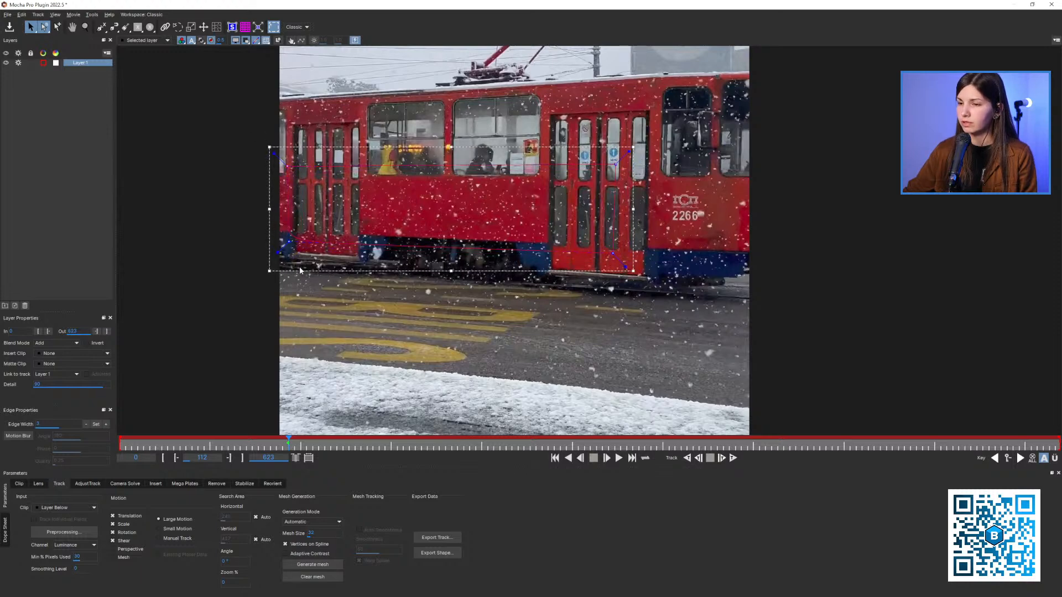
# Show the planar surface and track the tram shape backward from frame 112 to 69 with translation, scale, rotation and shear
pyautogui.press('x')
pyautogui.moveTo(397, 219); pyautogui.dragTo(452, 262)
pyautogui.press('z')
pyautogui.press('z')
pyautogui.press('x')
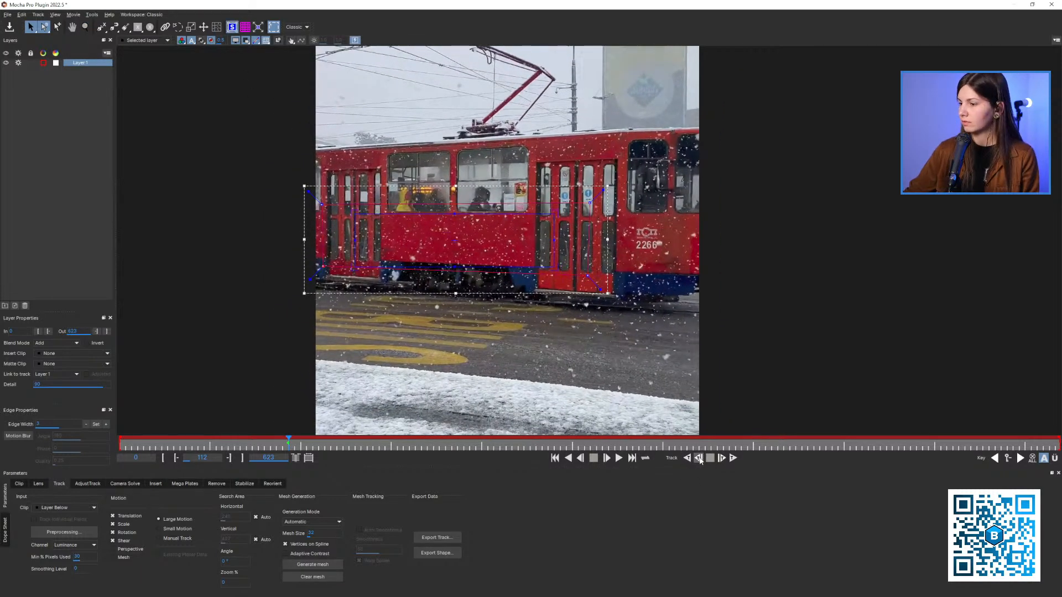
pyautogui.click(698, 459)
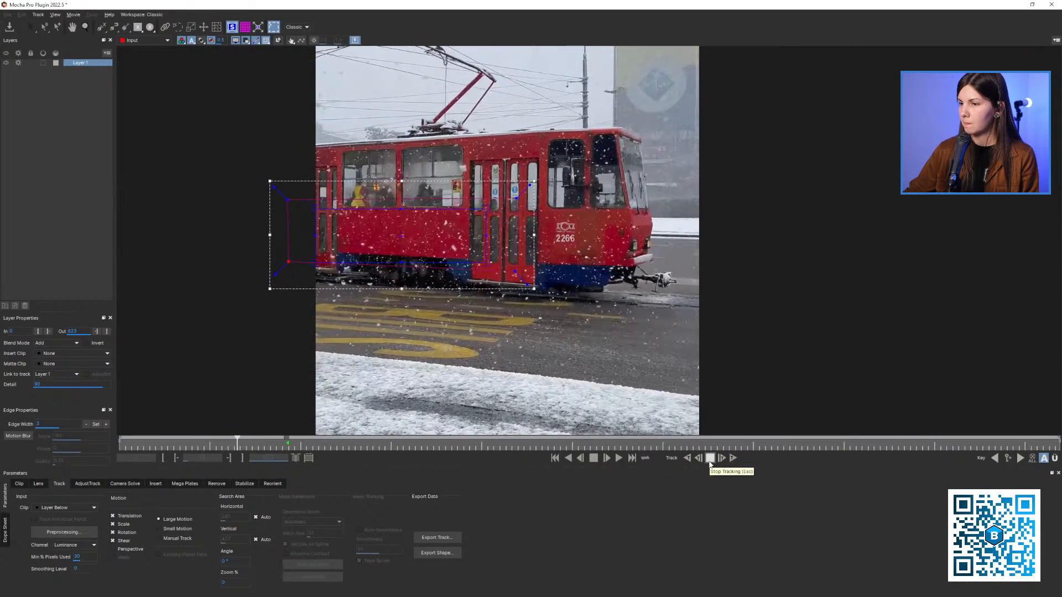
pyautogui.click(710, 458)
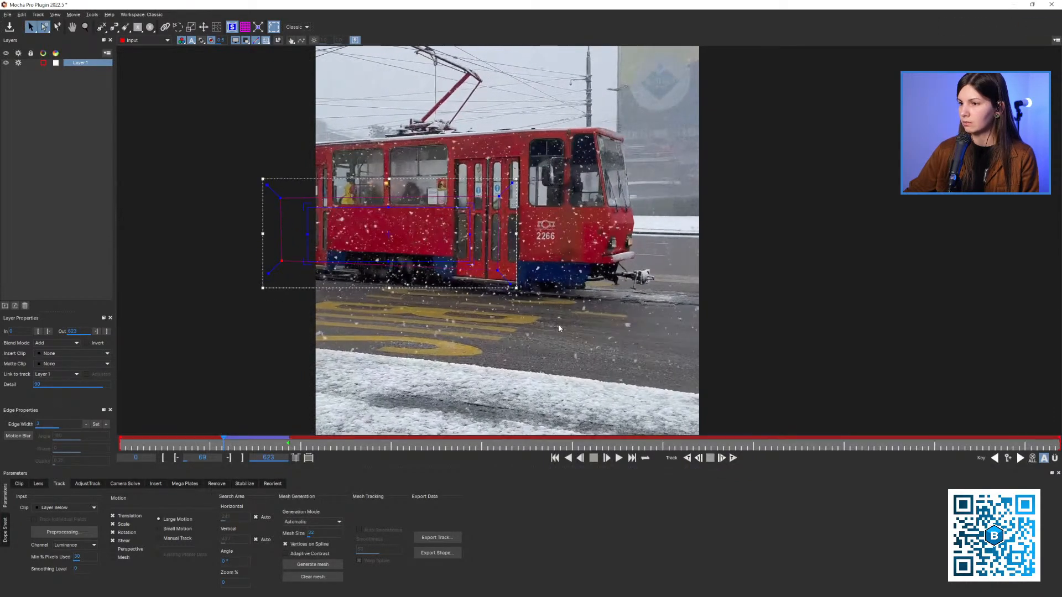
# Continue tracking the tram backward to frame 54 and review the track up to frame 70
pyautogui.moveTo(224, 440)
pyautogui.mouseDown()
pyautogui.moveTo(265, 440)
pyautogui.moveTo(226, 440)
pyautogui.mouseUp()
pyautogui.press('x')
pyautogui.moveTo(373, 332); pyautogui.dragTo(401, 342)
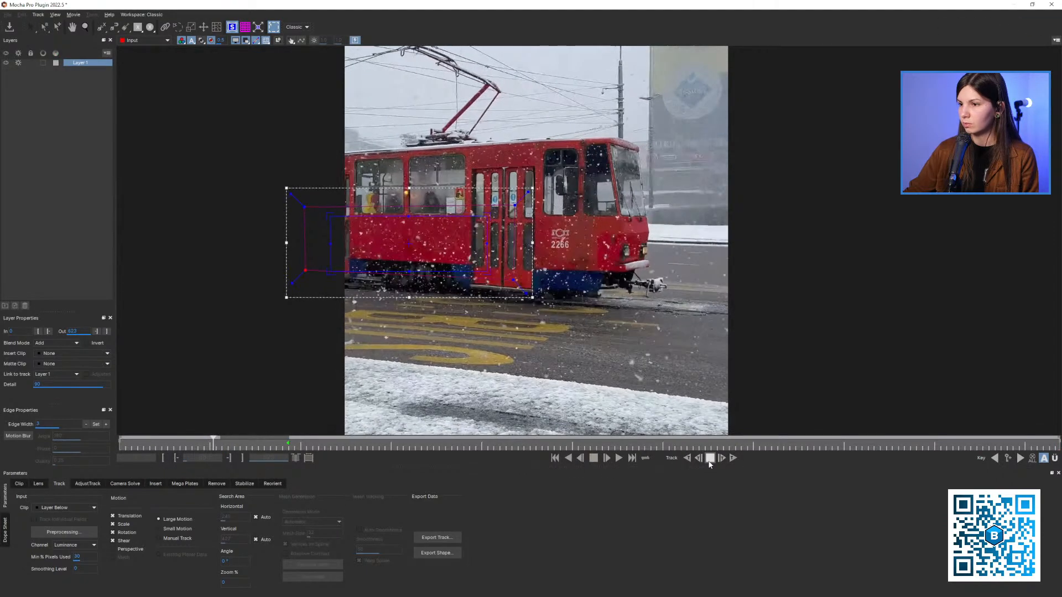
pyautogui.click(709, 458)
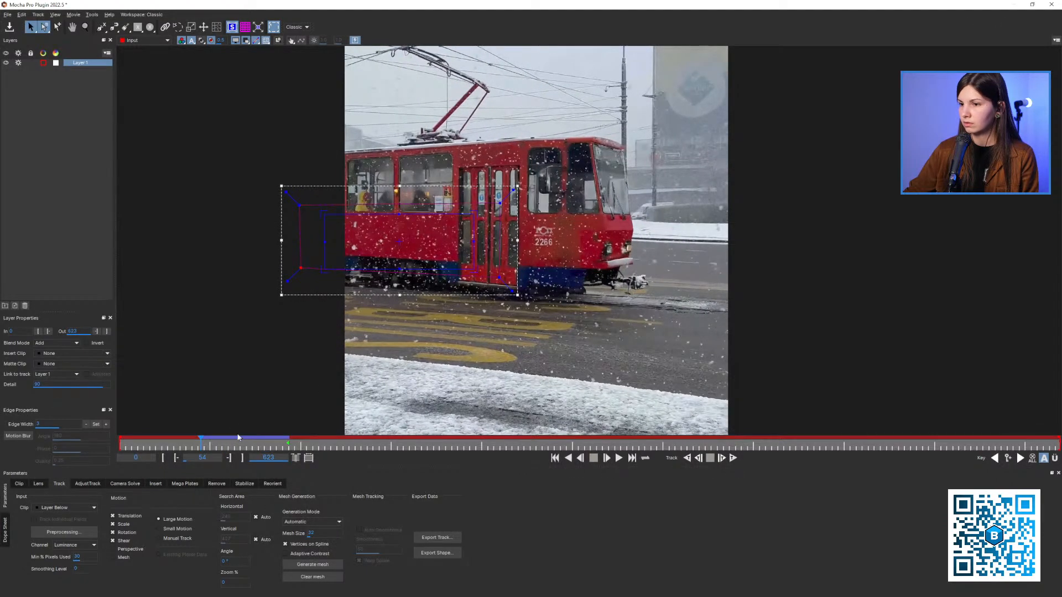
pyautogui.moveTo(202, 445); pyautogui.dragTo(223, 446)
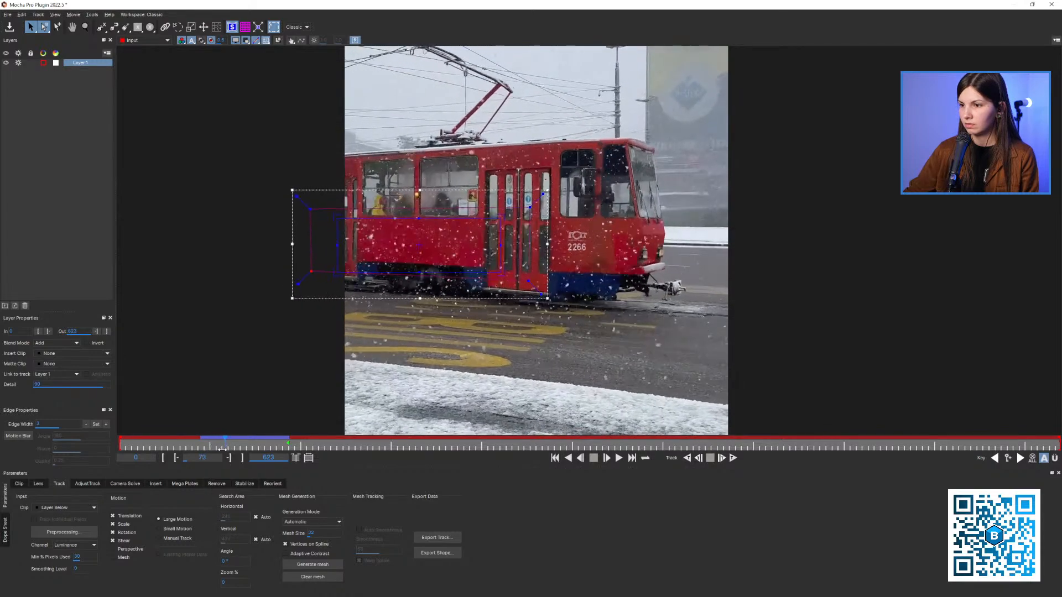
# Limit the tracked motion to Translation and track the tram backward from frame 68 to 19
pyautogui.press('z')
pyautogui.moveTo(343, 285); pyautogui.dragTo(359, 359)
pyautogui.press('x')
pyautogui.press('x')
pyautogui.moveTo(296, 275); pyautogui.dragTo(316, 274)
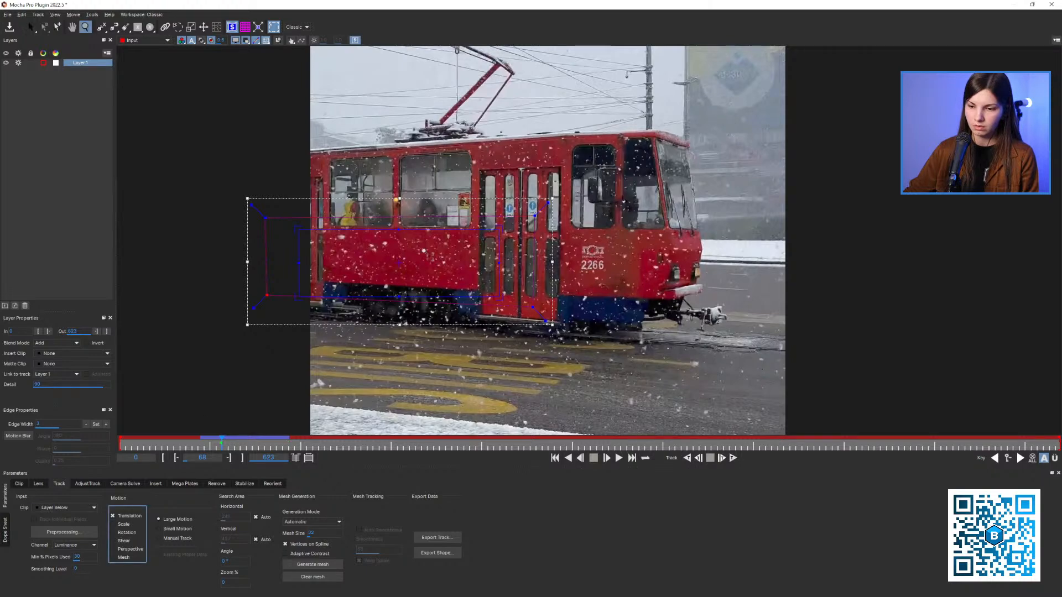
pyautogui.moveTo(426, 253); pyautogui.dragTo(395, 243)
pyautogui.click(685, 459)
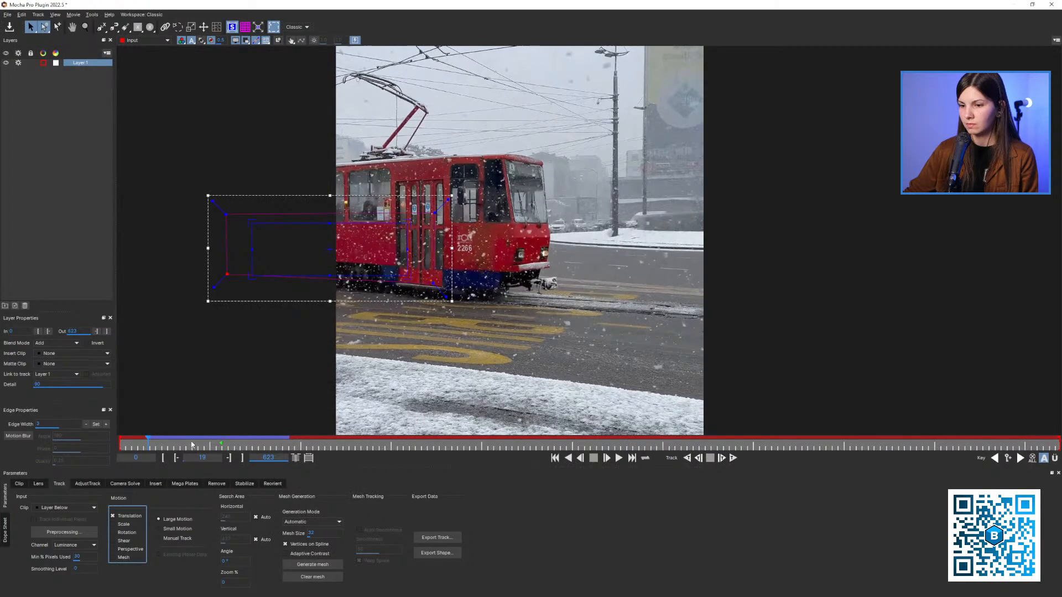
# Track the tram forward from about frame 112 using translation only, and return to frame 112
pyautogui.moveTo(192, 445); pyautogui.dragTo(284, 445)
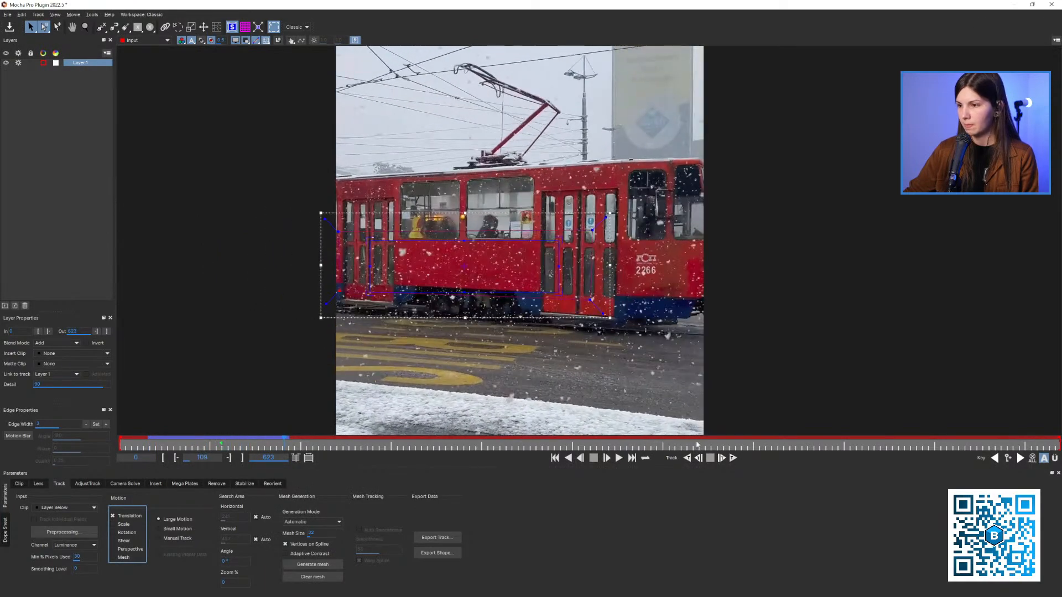
pyautogui.click(732, 458)
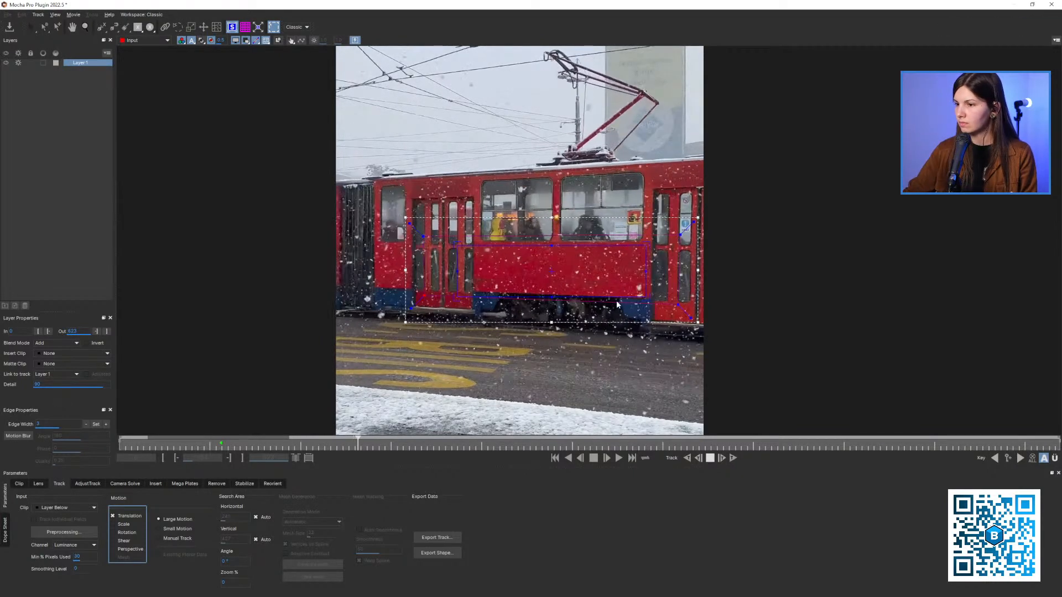
pyautogui.moveTo(354, 440); pyautogui.dragTo(286, 448)
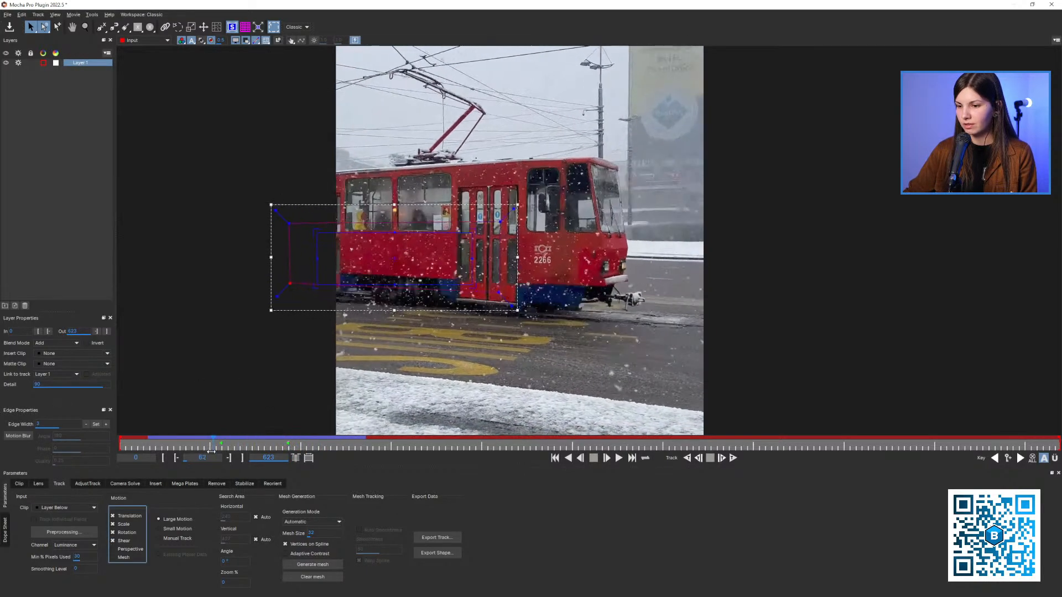
# Try to retrack the tram forward from about frame 68 to 79 using translation only
pyautogui.click(722, 458)
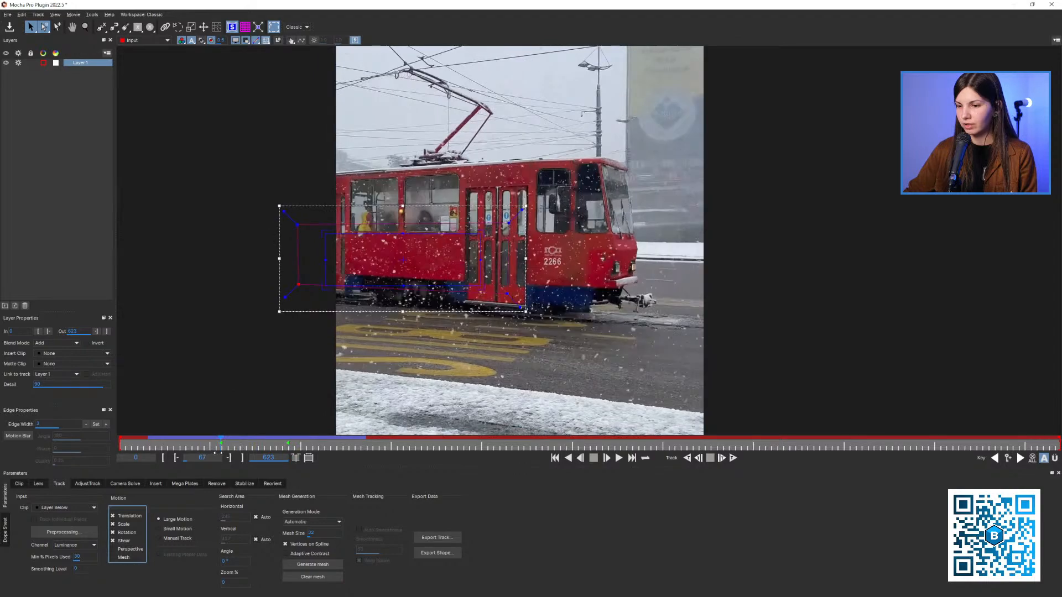
pyautogui.click(721, 457)
pyautogui.click(722, 458)
pyautogui.click(732, 458)
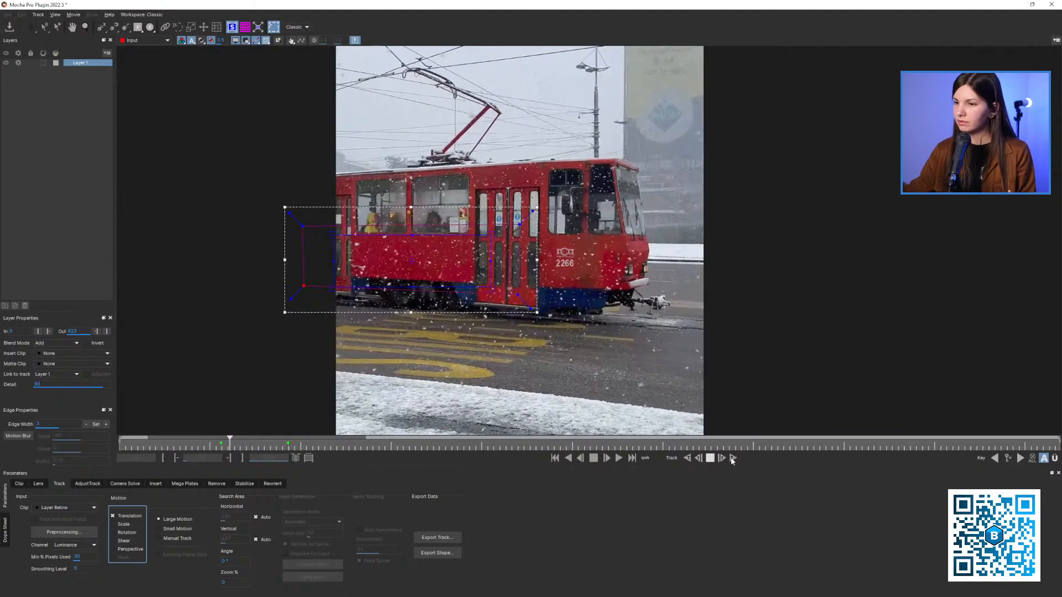
pyautogui.press('space')
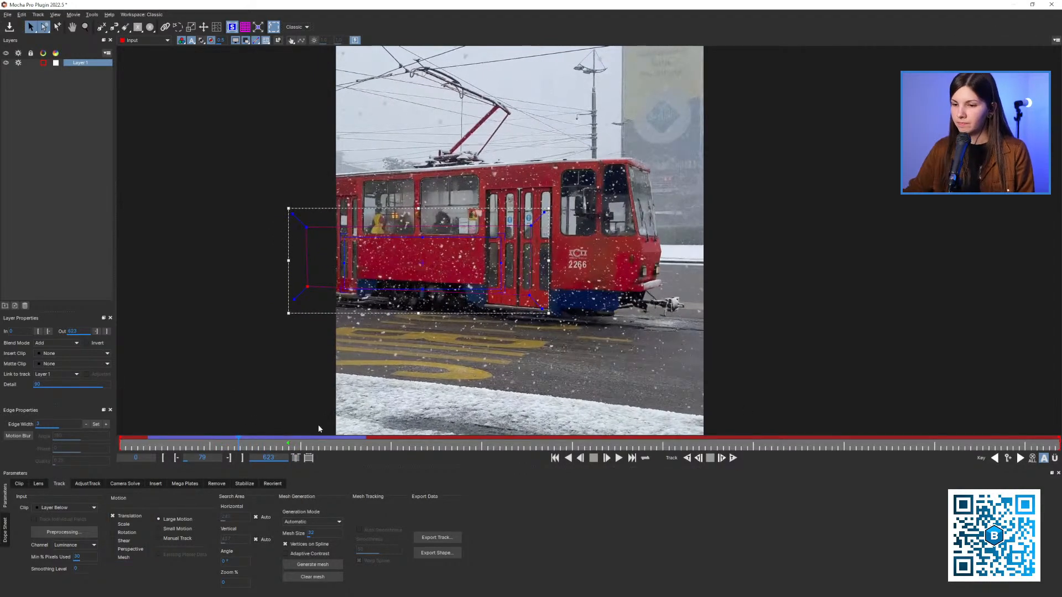
# Enable translation, scale, rotation and shear for the motion at frame 68 and retrack the tram forward from there
pyautogui.click(214, 445)
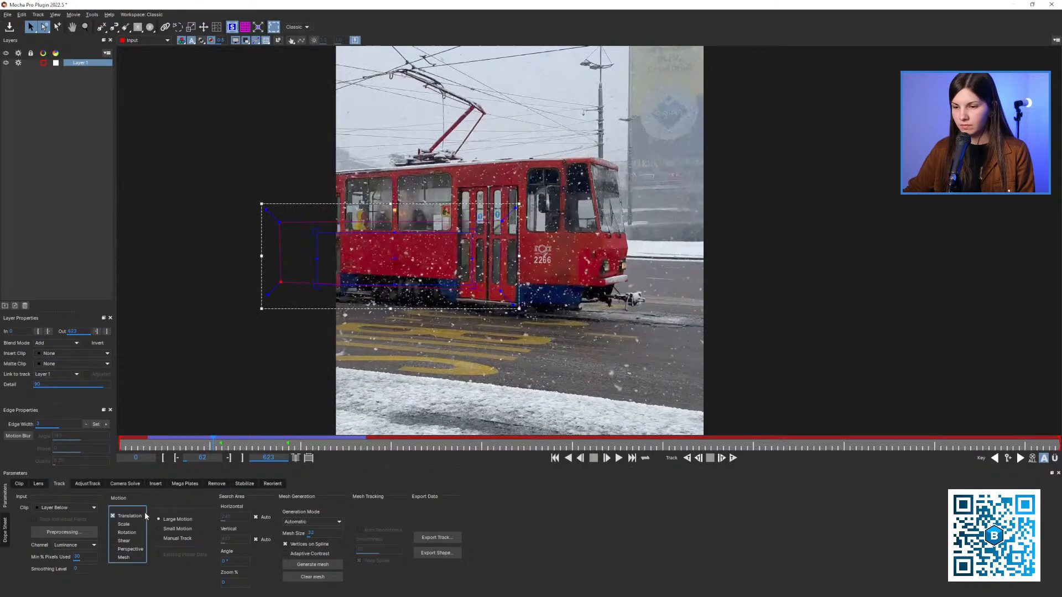
pyautogui.click(1019, 461)
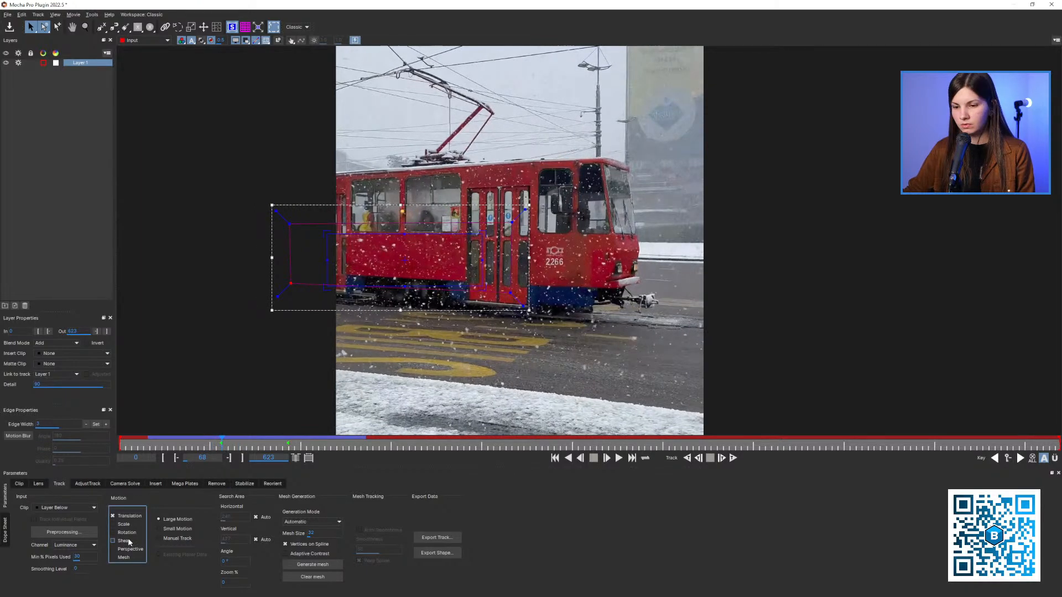
pyautogui.click(280, 446)
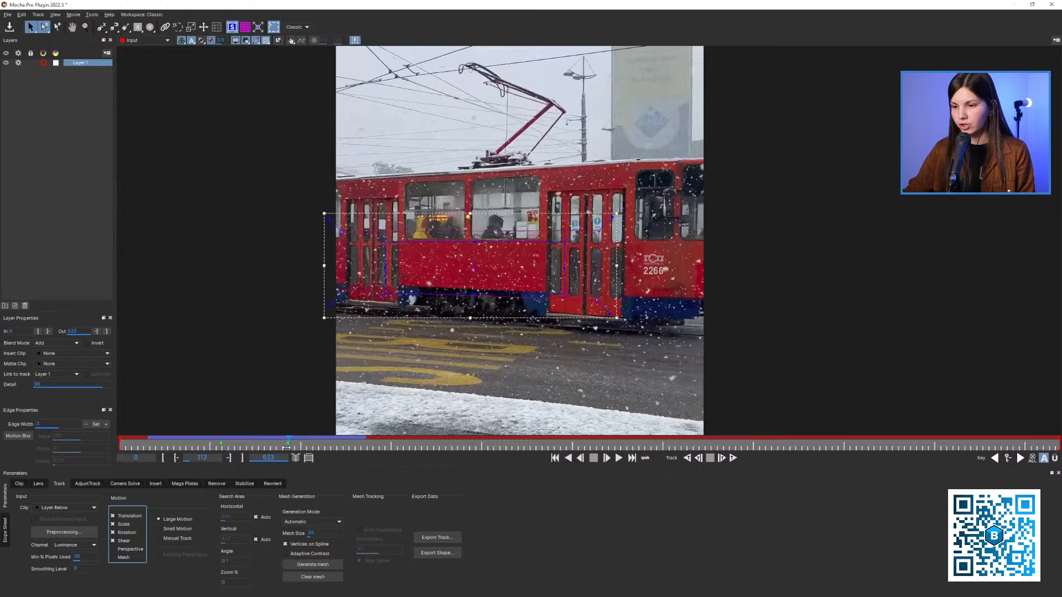
pyautogui.moveTo(286, 447); pyautogui.dragTo(220, 446)
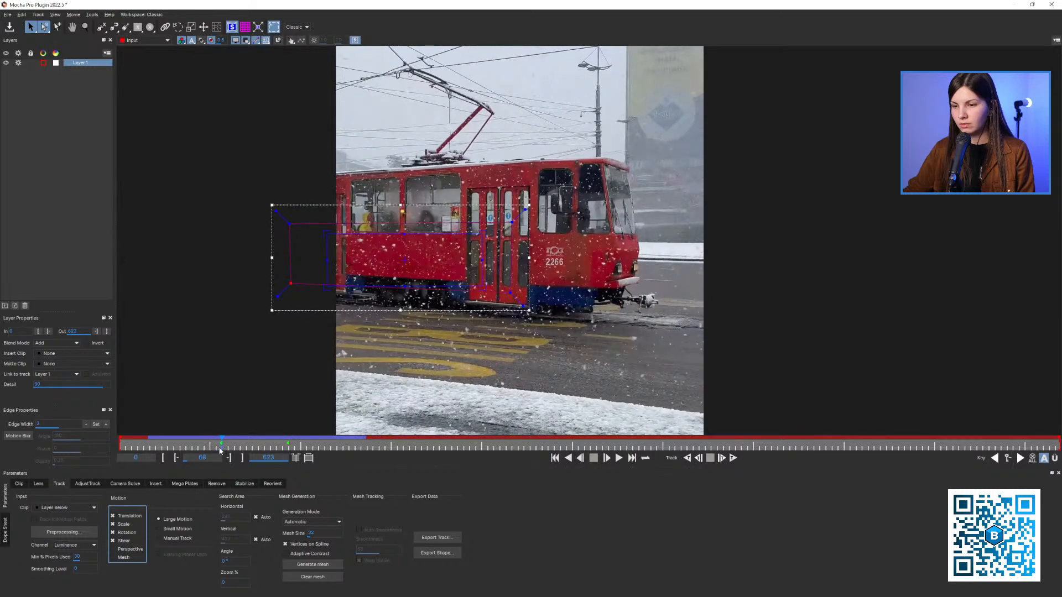
pyautogui.click(733, 458)
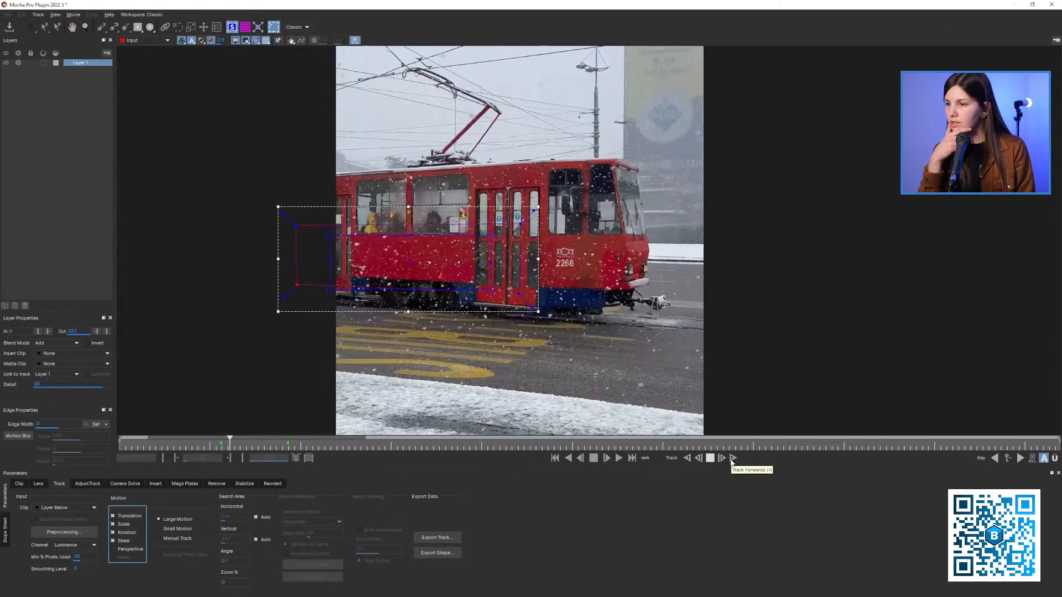
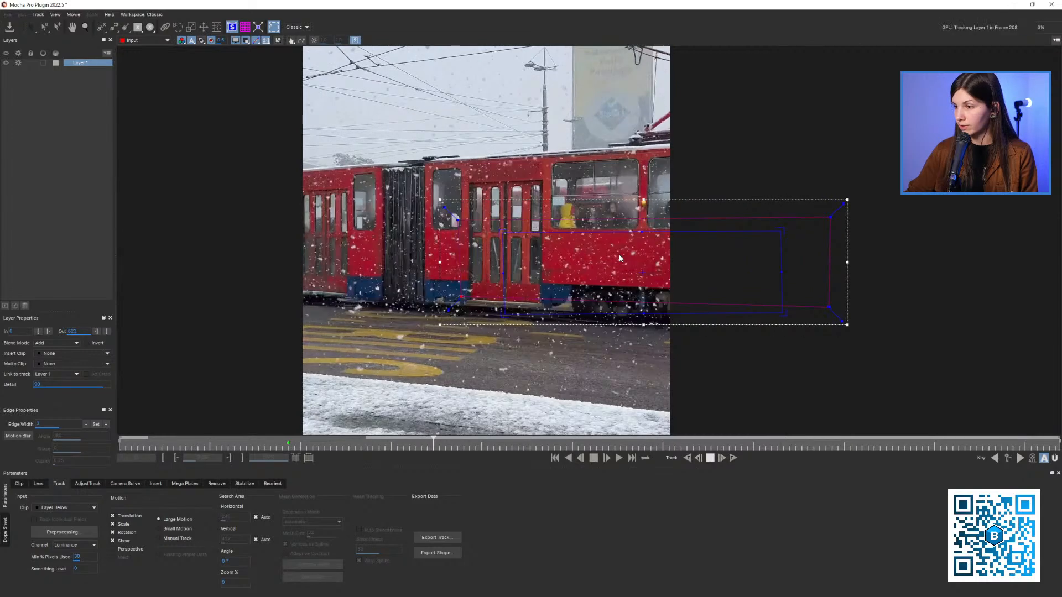
# Stop tracking at frame 212, limit the motion to Translation, and track the tram forward to frame 259
pyautogui.click(710, 458)
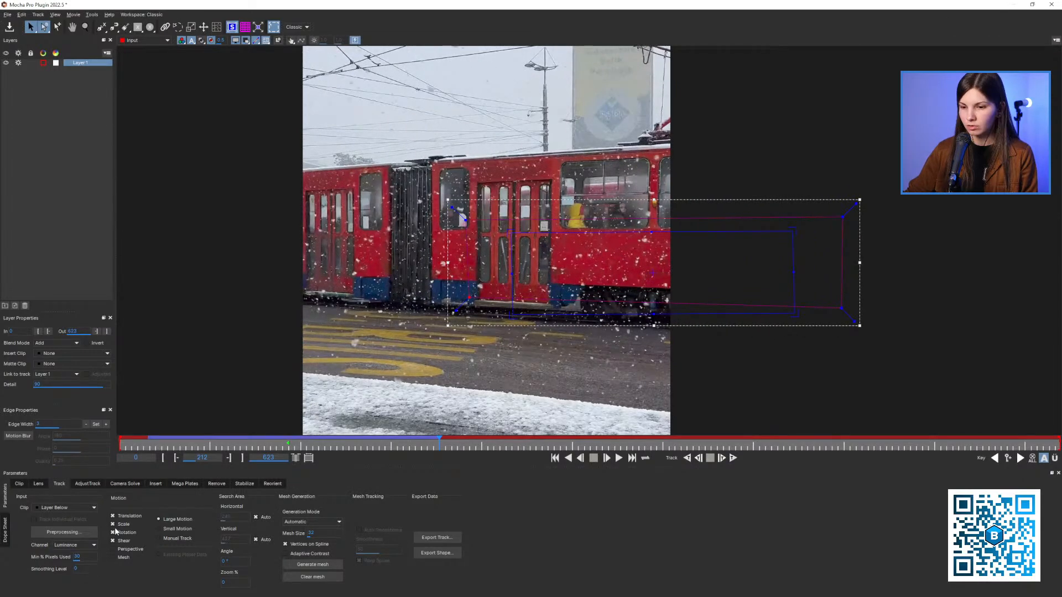
pyautogui.click(721, 458)
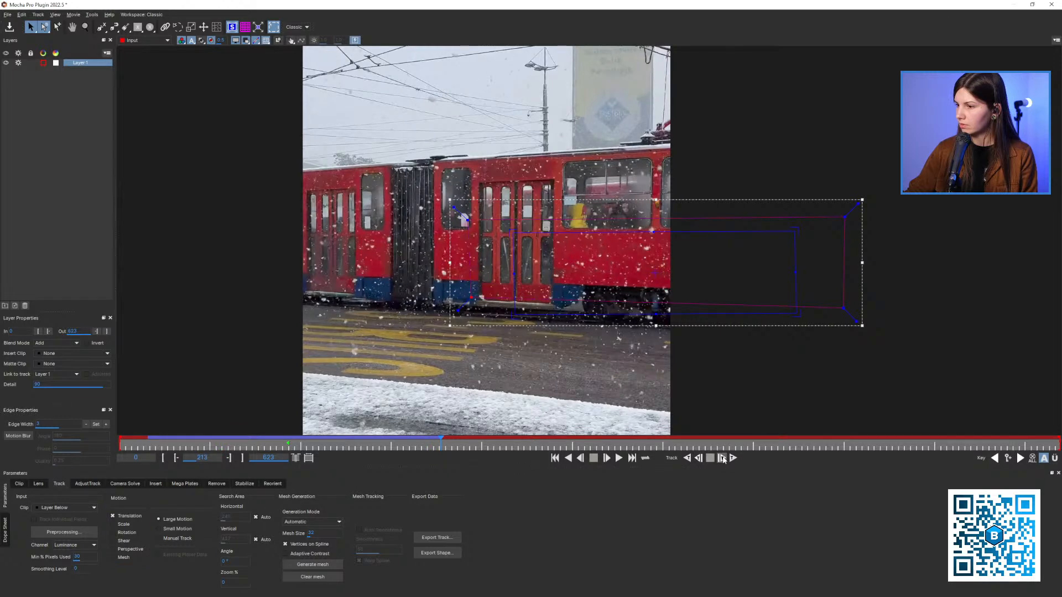
pyautogui.click(710, 458)
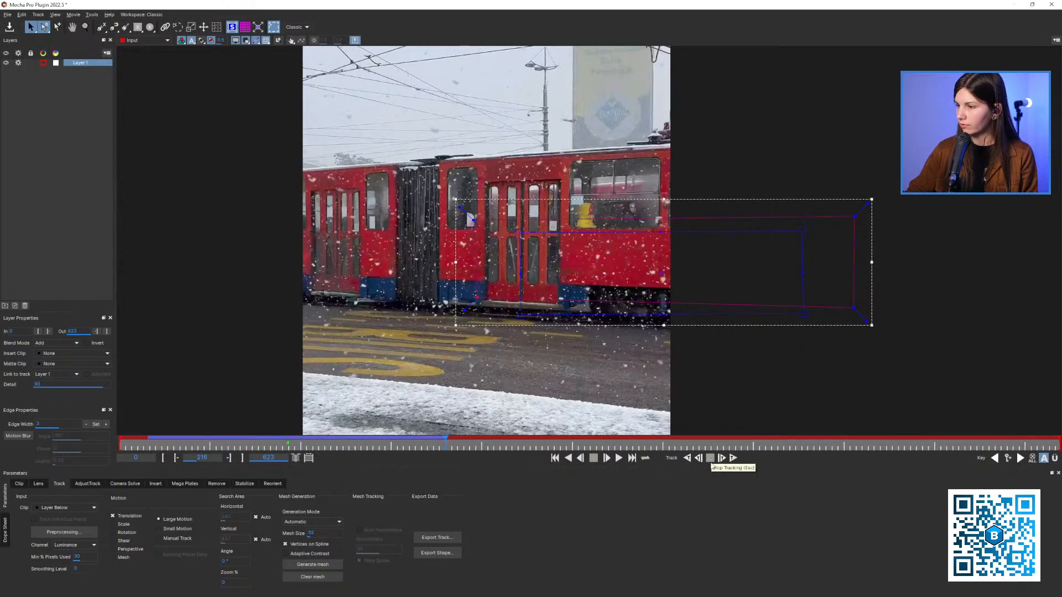
pyautogui.click(734, 459)
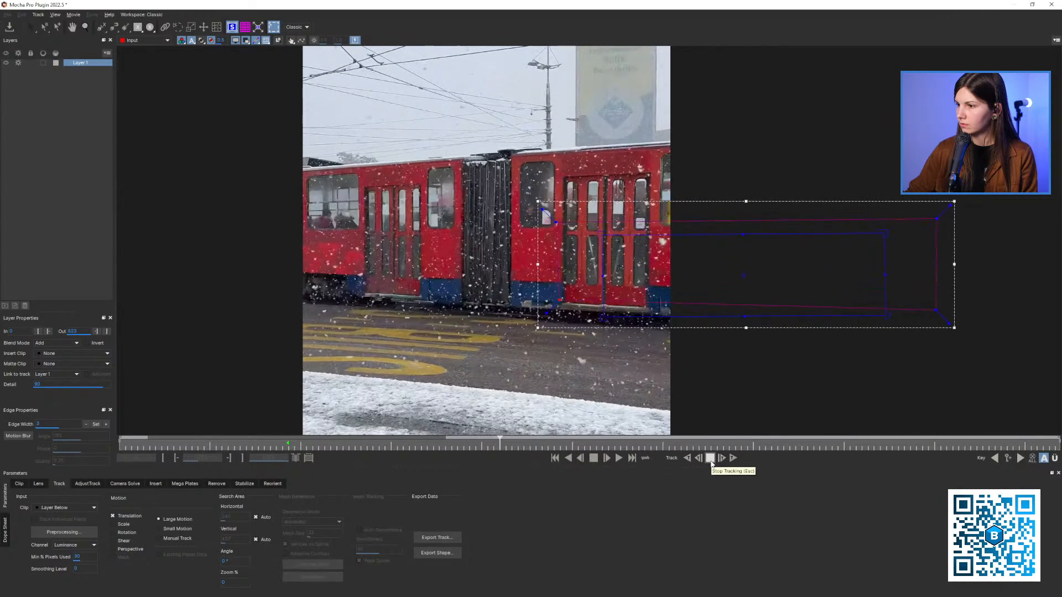
pyautogui.click(710, 459)
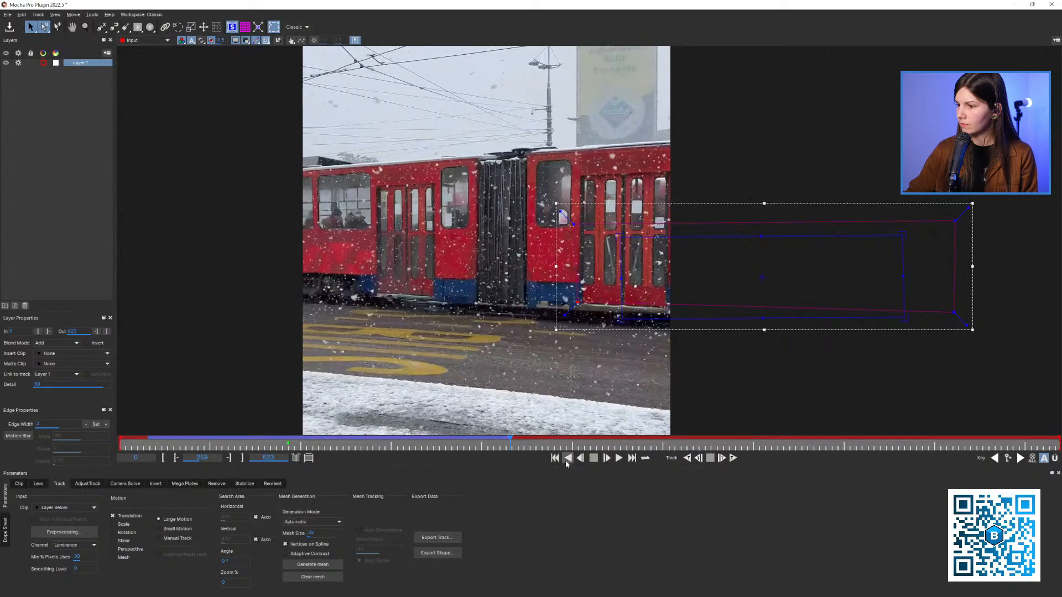
# At frame 249, extend the tracking shape's left edge over the tram's black accordion section
pyautogui.moveTo(508, 441)
pyautogui.mouseDown()
pyautogui.moveTo(485, 440)
pyautogui.moveTo(496, 441)
pyautogui.mouseUp()
pyautogui.press('z')
pyautogui.moveTo(644, 228); pyautogui.dragTo(668, 227)
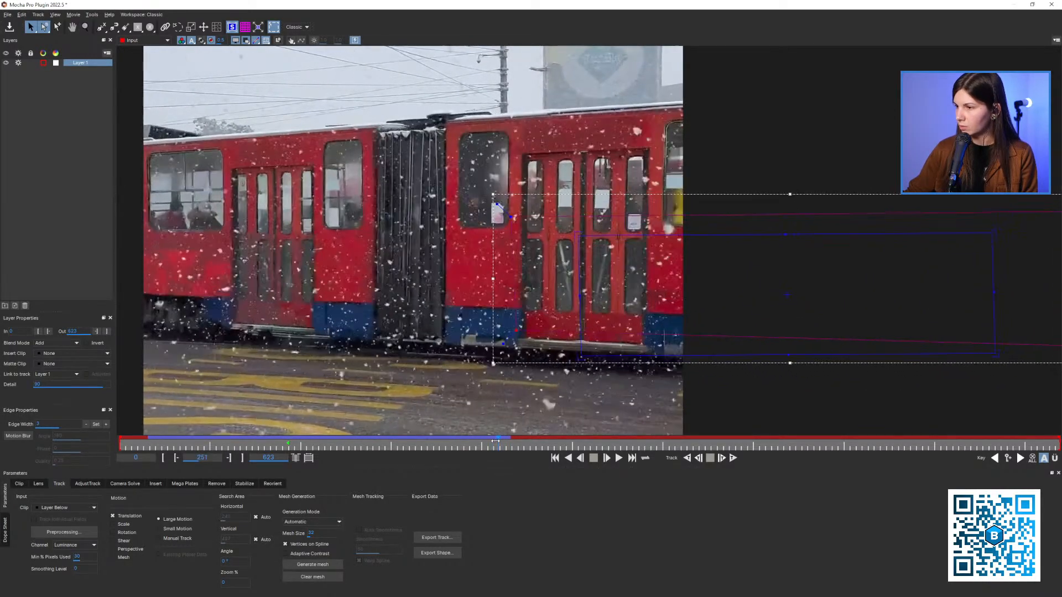
pyautogui.moveTo(495, 441); pyautogui.dragTo(493, 443)
pyautogui.scroll(-2, 555, 258)
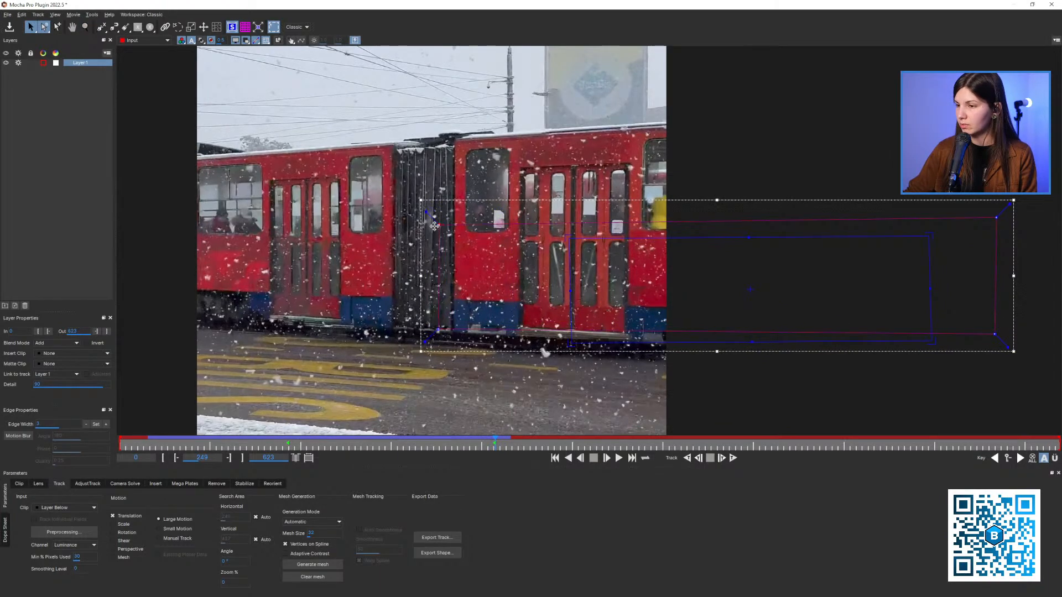
pyautogui.scroll(-1, 434, 226)
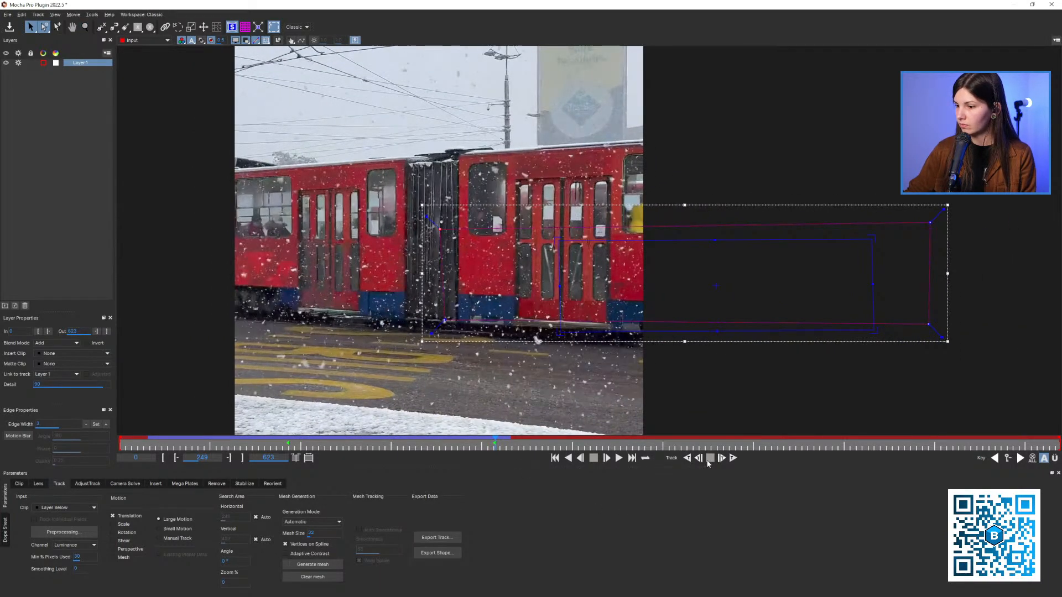
# Retrack the tram forward frame by frame from frame 249 to about frame 258 using translation only
pyautogui.click(722, 458)
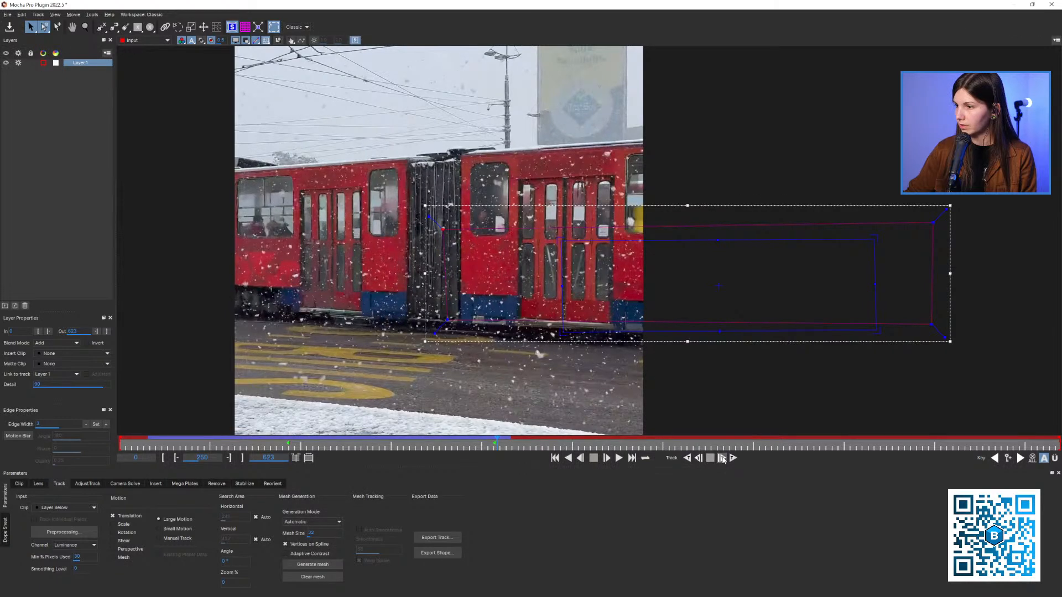
pyautogui.click(722, 458)
pyautogui.click(722, 458)
pyautogui.click(723, 458)
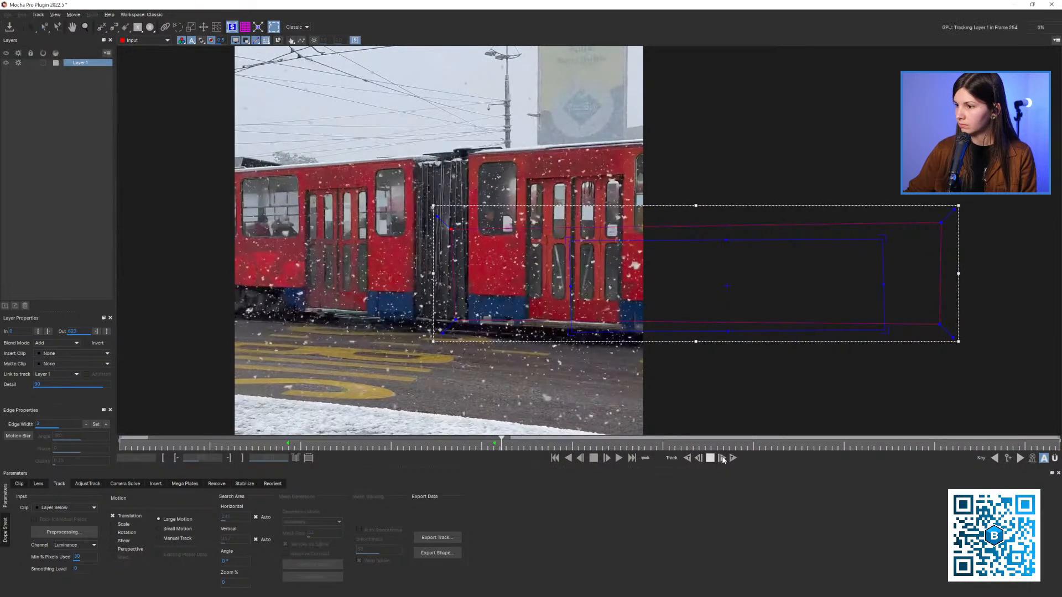
pyautogui.click(723, 459)
pyautogui.click(722, 459)
pyautogui.click(722, 458)
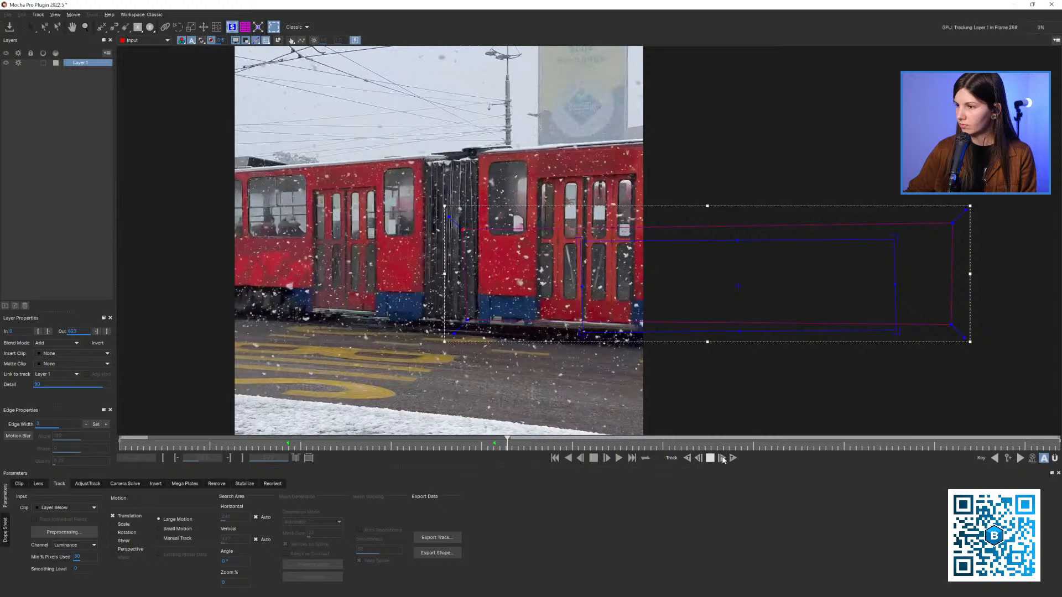
pyautogui.press('z')
pyautogui.moveTo(607, 293); pyautogui.dragTo(599, 289)
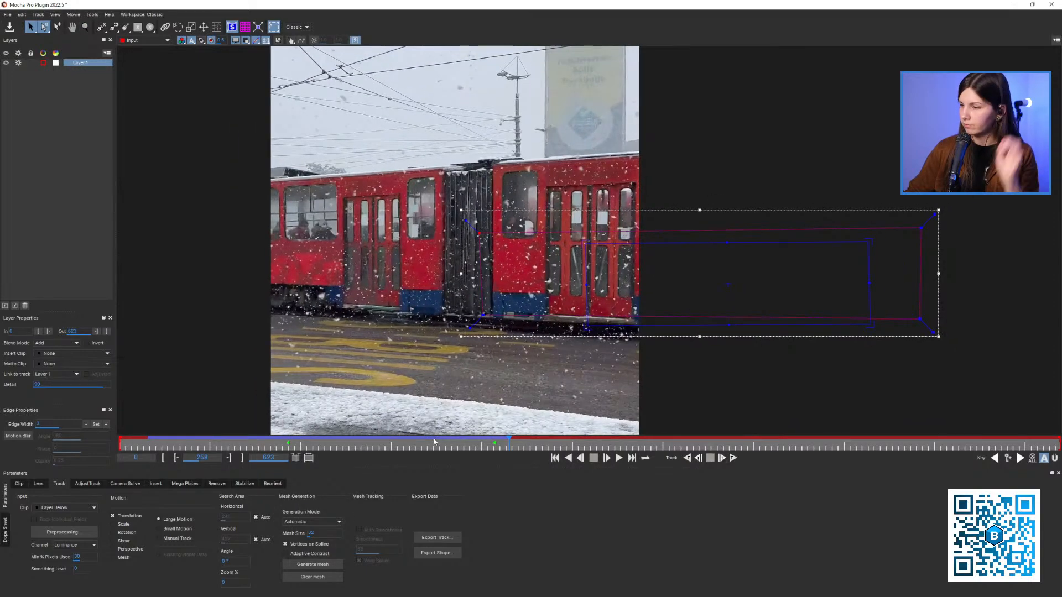
# At frame 65, extend the tracking shape past the door toward the tram's front and track backward from there
pyautogui.moveTo(287, 448); pyautogui.dragTo(206, 444)
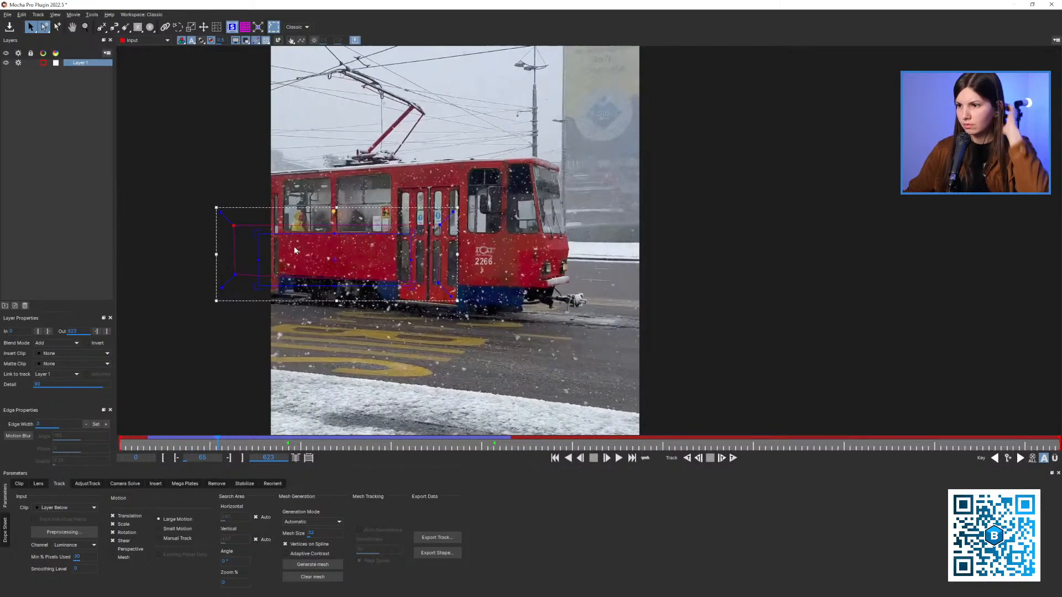
pyautogui.moveTo(386, 197); pyautogui.dragTo(412, 188)
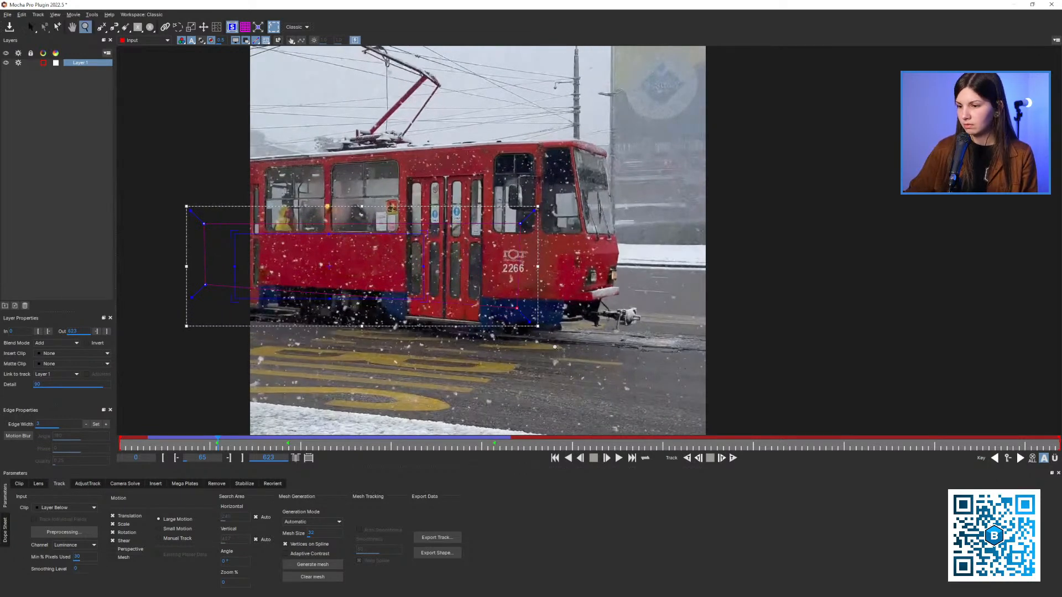
pyautogui.click(686, 459)
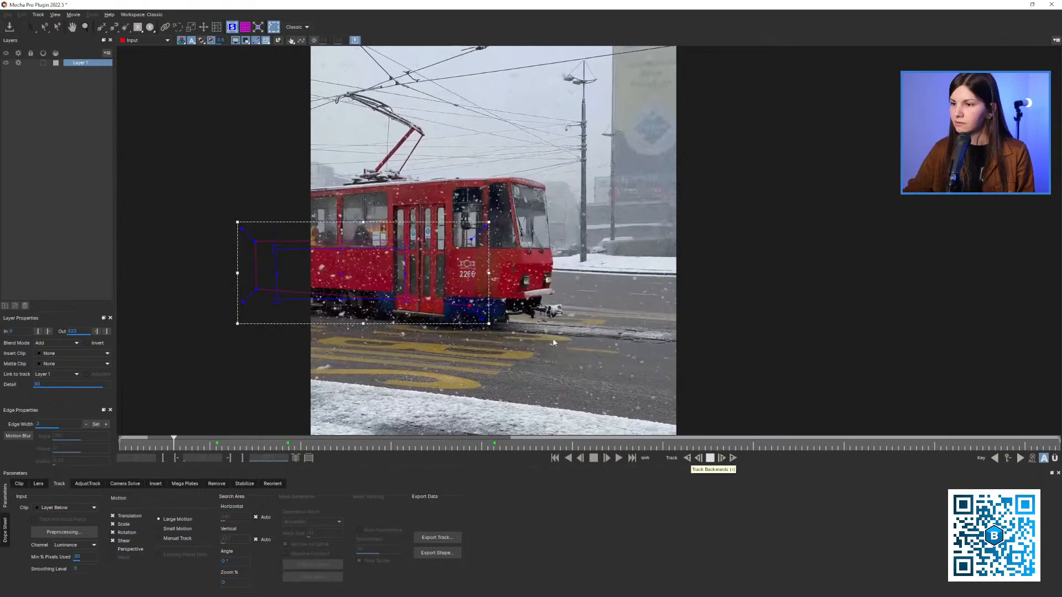
pyautogui.press('space')
# Continue the backward track, limiting the motion to Translation at about frame 18 and tracking to frame 0
pyautogui.press('z')
pyautogui.moveTo(297, 244); pyautogui.dragTo(241, 289)
pyautogui.click(687, 458)
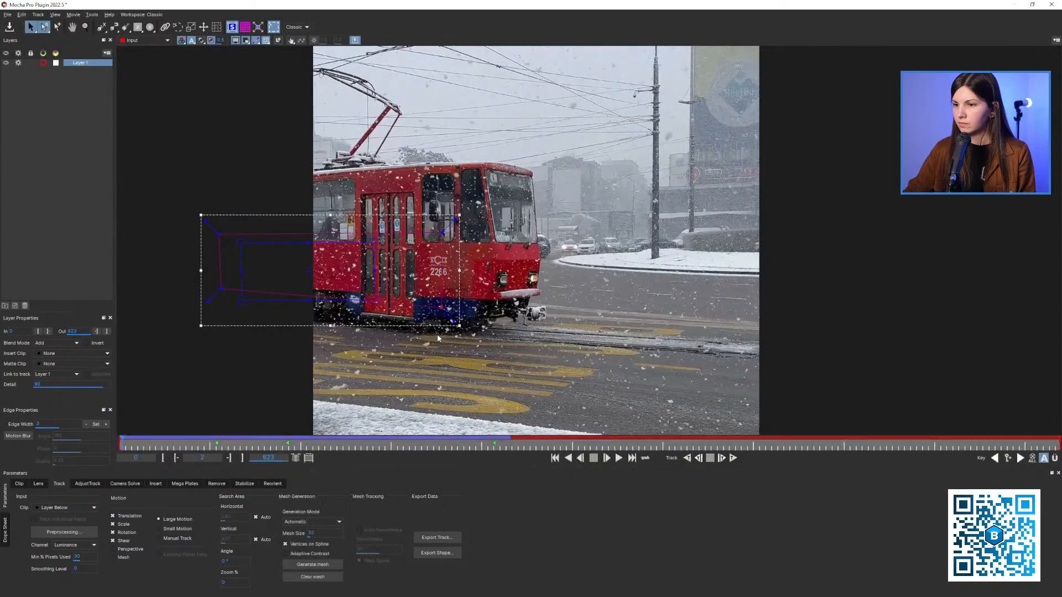
pyautogui.click(146, 447)
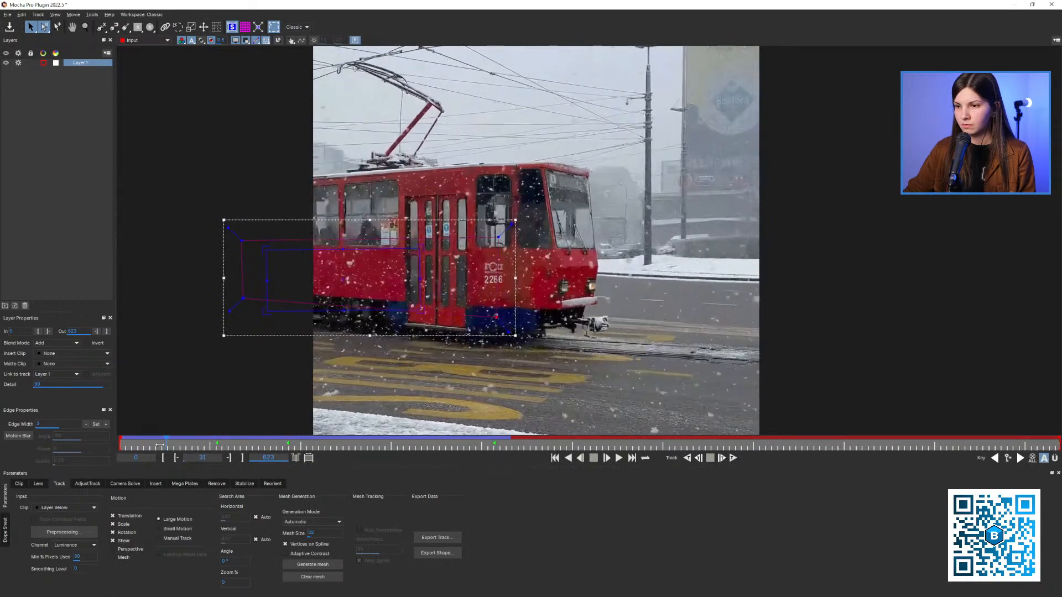
pyautogui.click(691, 458)
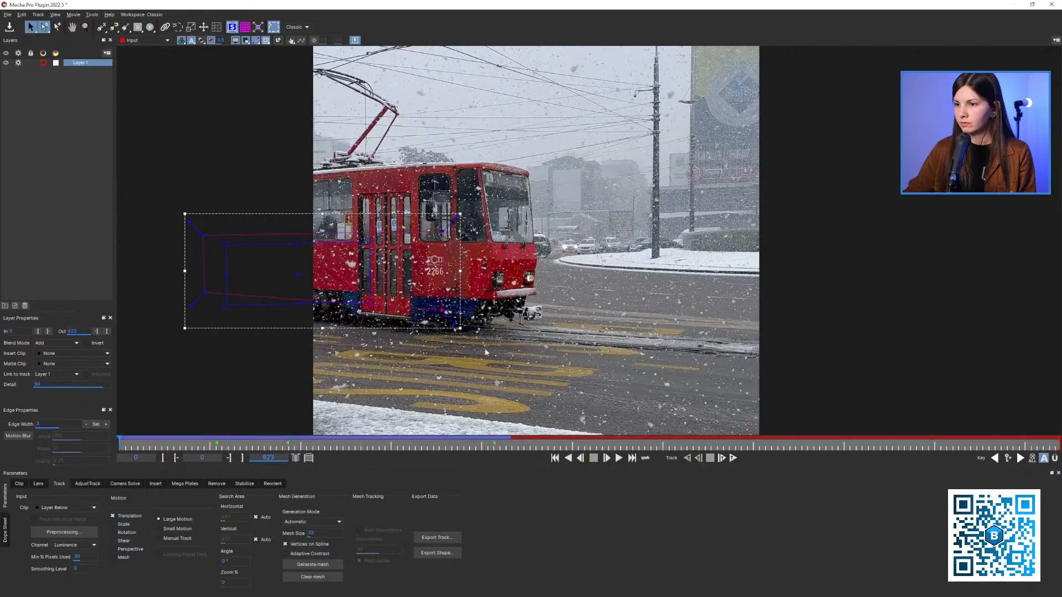
# Examine how the tracked shape follows the tram between frame 0 and about frame 140
pyautogui.press('z')
pyautogui.moveTo(244, 448); pyautogui.dragTo(287, 449)
pyautogui.click(564, 279)
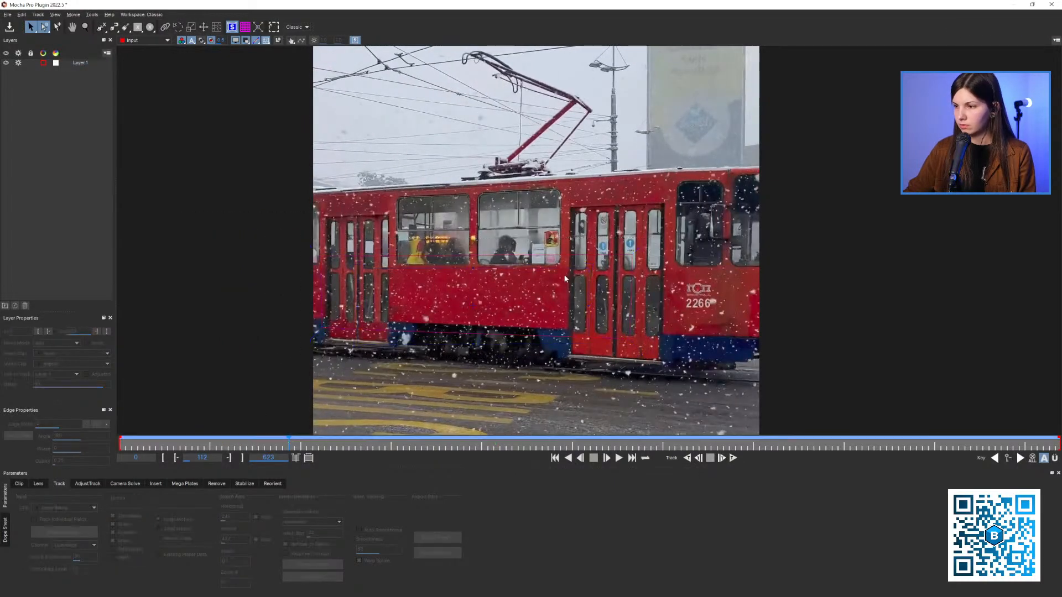
pyautogui.press('x')
pyautogui.moveTo(564, 279); pyautogui.dragTo(517, 261)
pyautogui.click(85, 63)
pyautogui.press('z')
pyautogui.moveTo(419, 257); pyautogui.dragTo(406, 286)
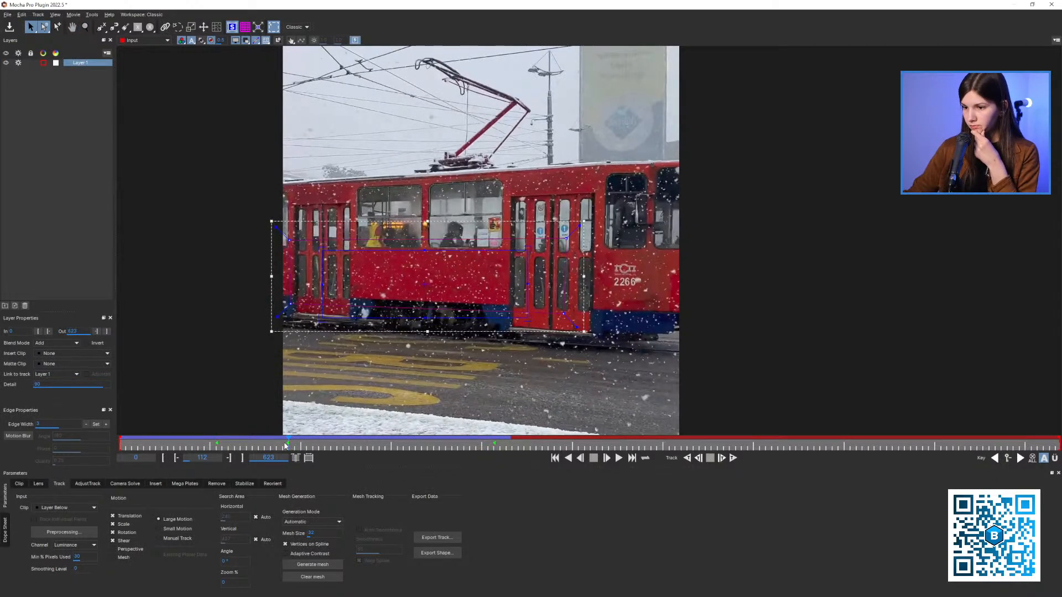
pyautogui.moveTo(286, 446); pyautogui.dragTo(328, 448)
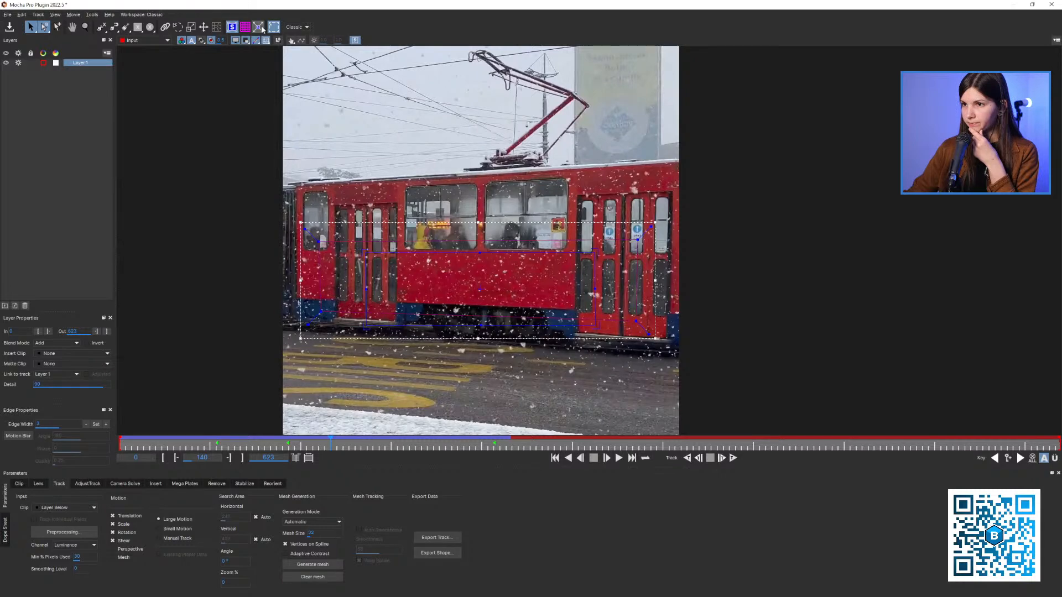
# Fit the surface to the image, copy the inverted After Effects CC Power Pin data to the clipboard, and close Mocha with the track saved
pyautogui.click(431, 540)
pyautogui.click(556, 301)
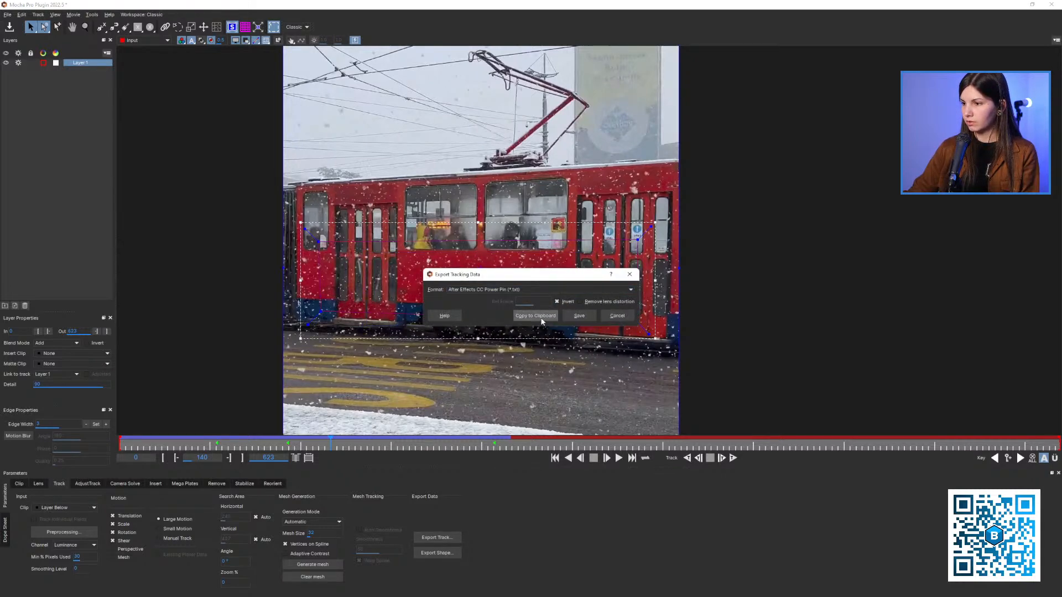
pyautogui.click(539, 316)
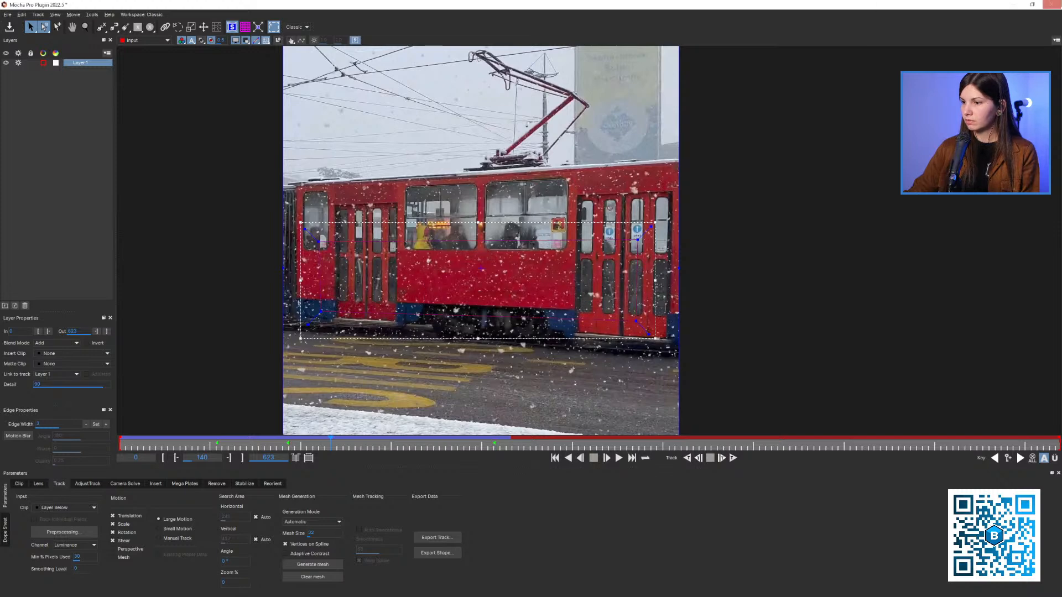
pyautogui.click(1051, 4)
pyautogui.click(649, 321)
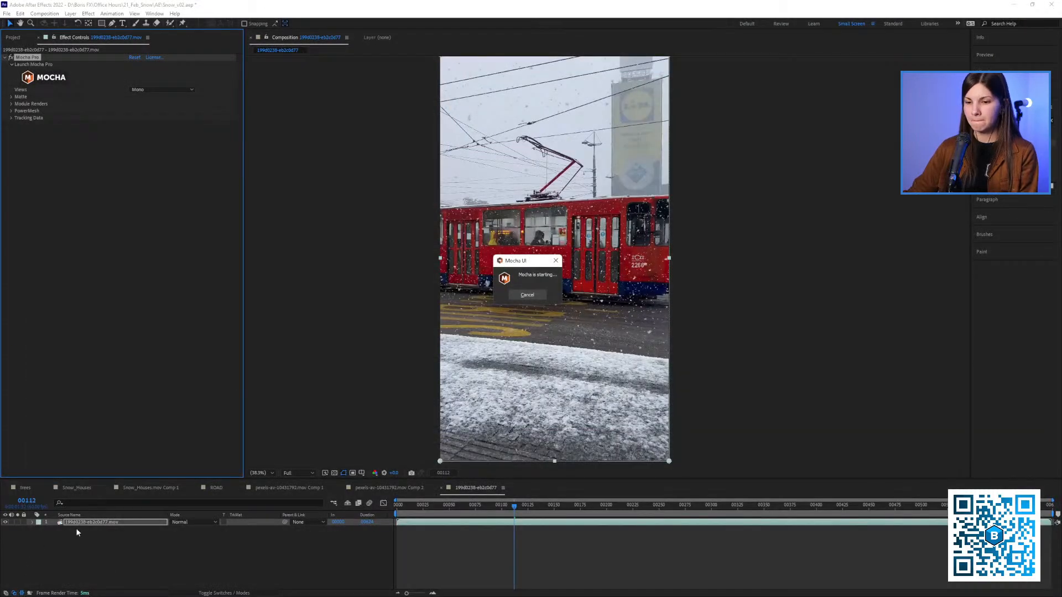
# Duplicate the tram layer, paste the CC Power Pin tracking data onto the copy at frame 0, and enable Unstretch
pyautogui.click(87, 522)
pyautogui.hotkey('ctrl', 'd')
pyautogui.press('Home')
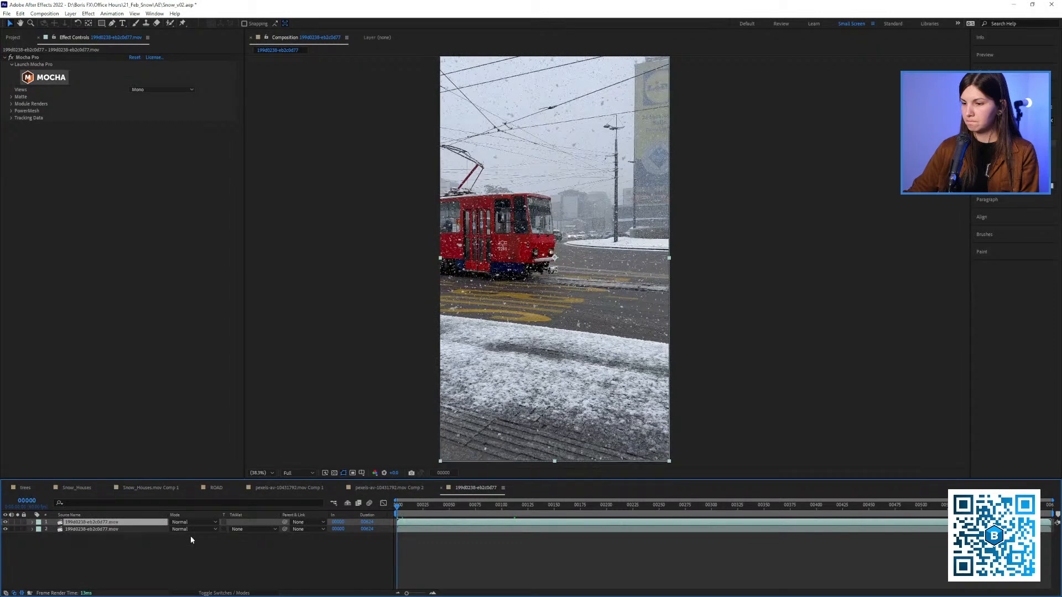
pyautogui.click(191, 536)
pyautogui.click(150, 522)
pyautogui.hotkey('ctrl', 'v')
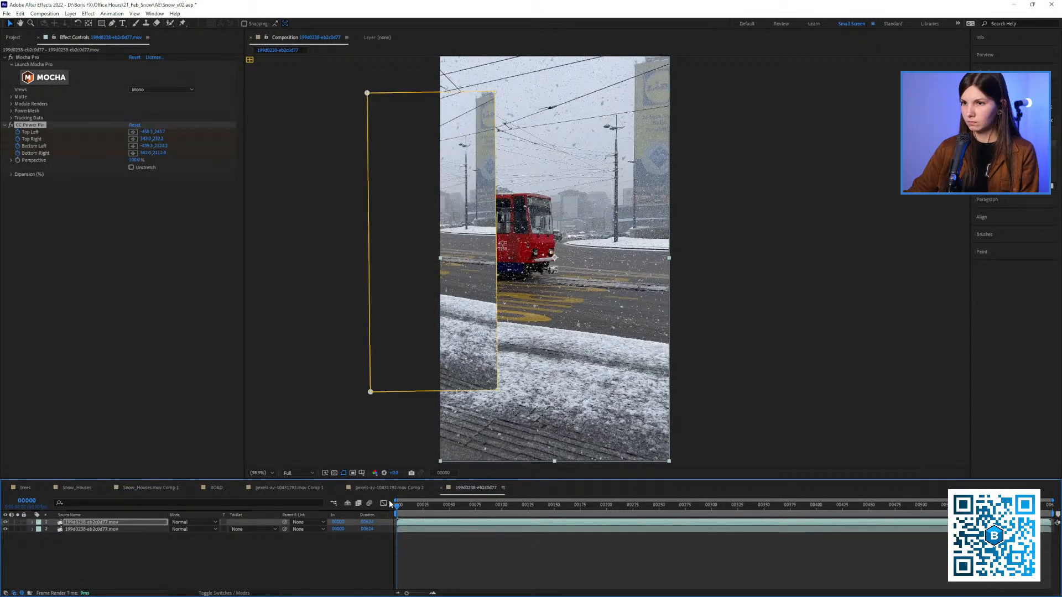
pyautogui.click(132, 167)
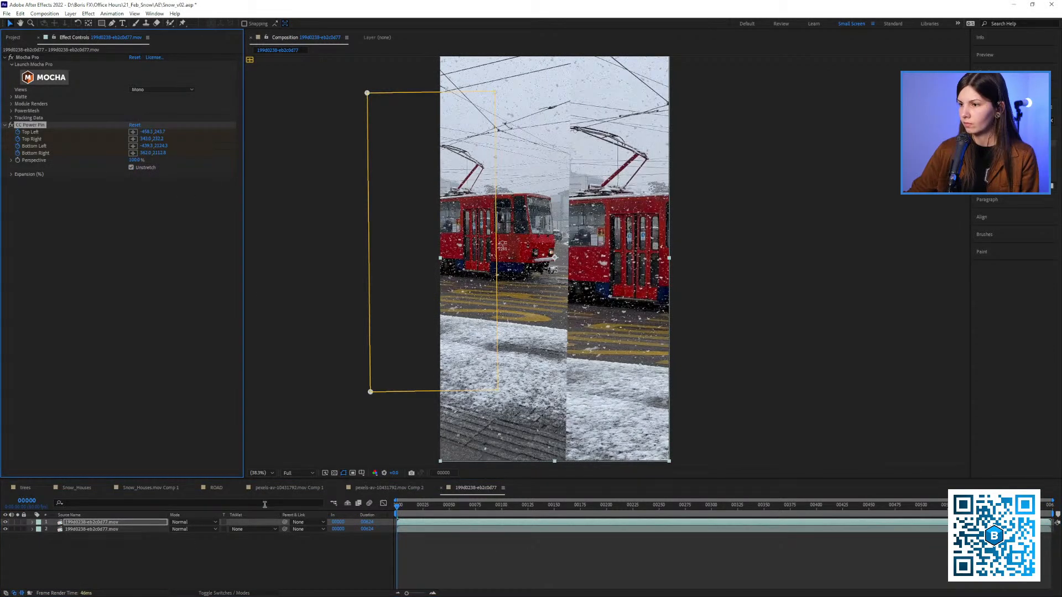
# Hide the original tram layer and play through the unstretched copy to check the stabilization
pyautogui.click(5, 528)
pyautogui.press('space')
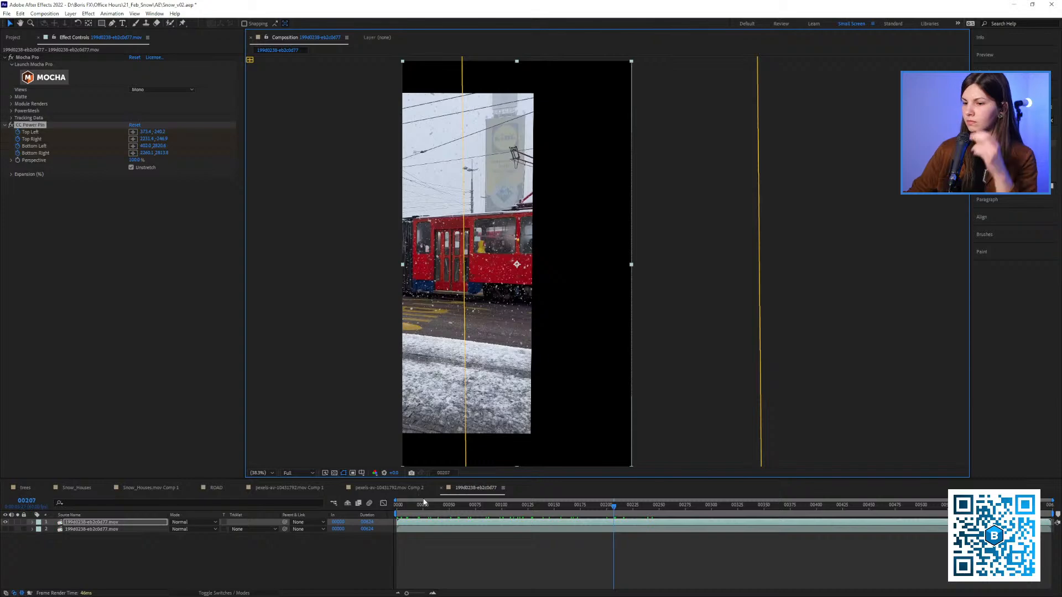
pyautogui.moveTo(436, 506); pyautogui.dragTo(512, 506)
# Remove CC Power Pin, delete the duplicate tram layer, and show the original layer again
pyautogui.click(41, 127)
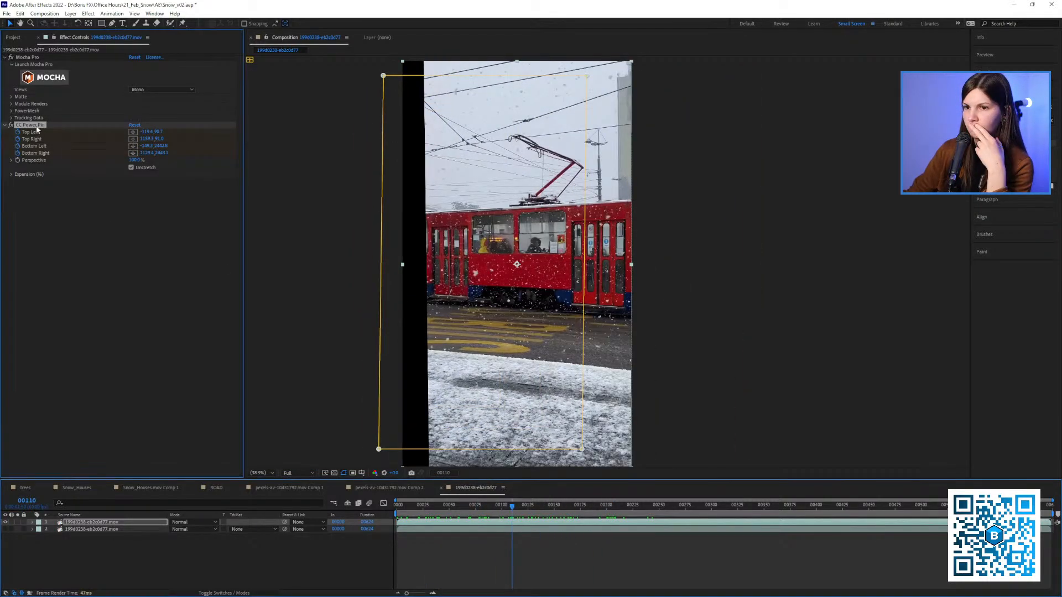
pyautogui.press('Delete')
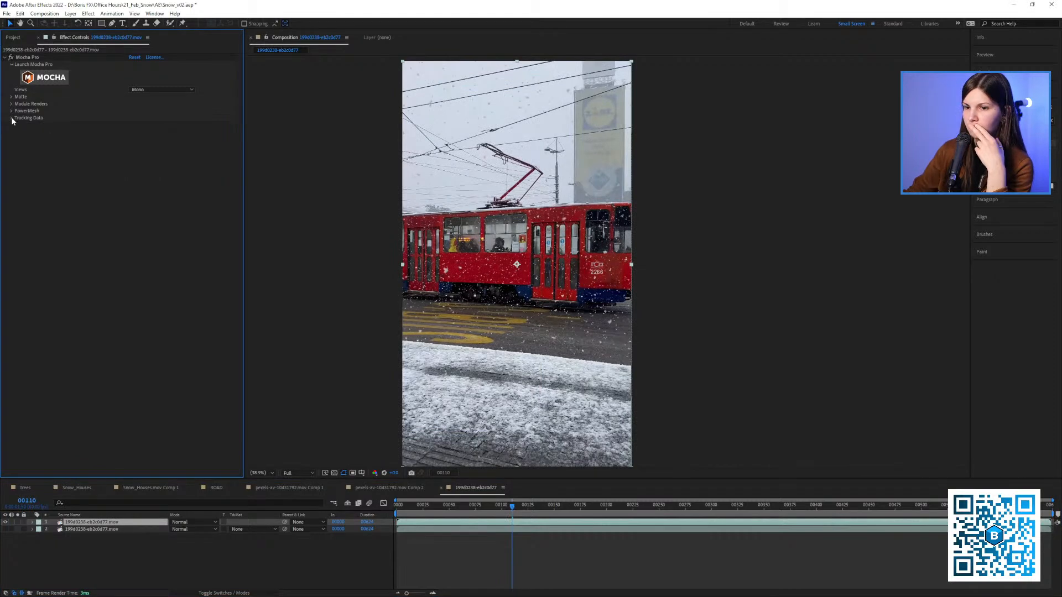
pyautogui.click(68, 521)
pyautogui.press('Delete')
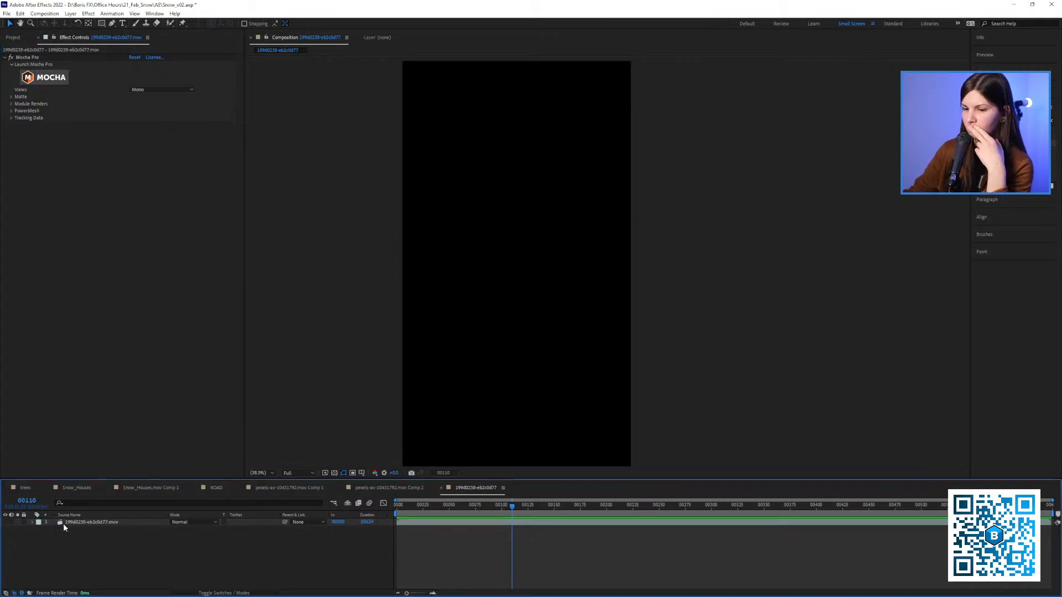
pyautogui.click(6, 521)
# Create track data from Layer 1 in the tram layer's Mocha Pro effect
pyautogui.click(87, 522)
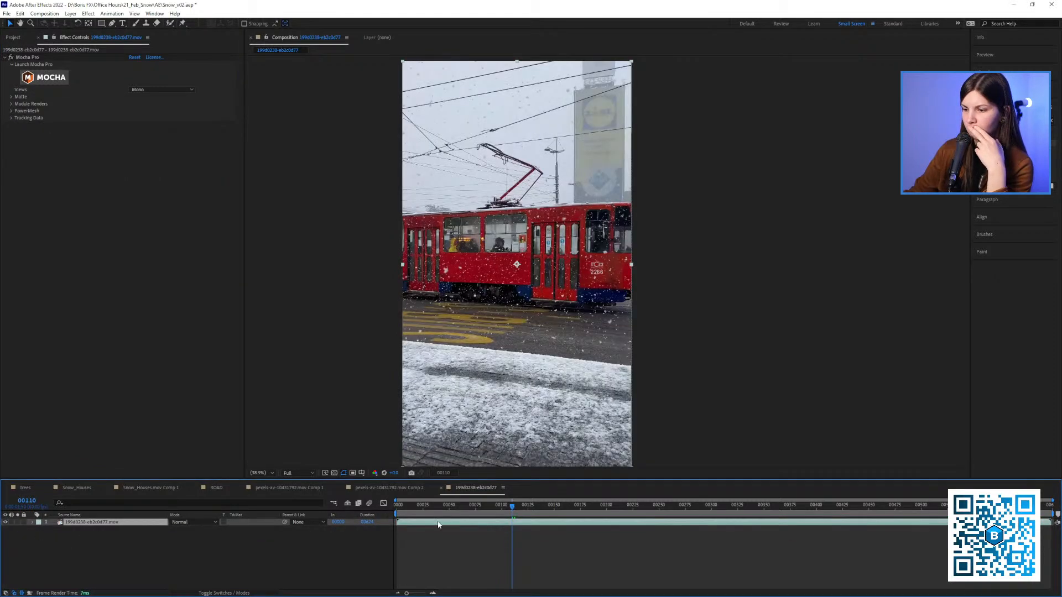
pyautogui.moveTo(431, 507); pyautogui.dragTo(480, 512)
pyautogui.click(24, 120)
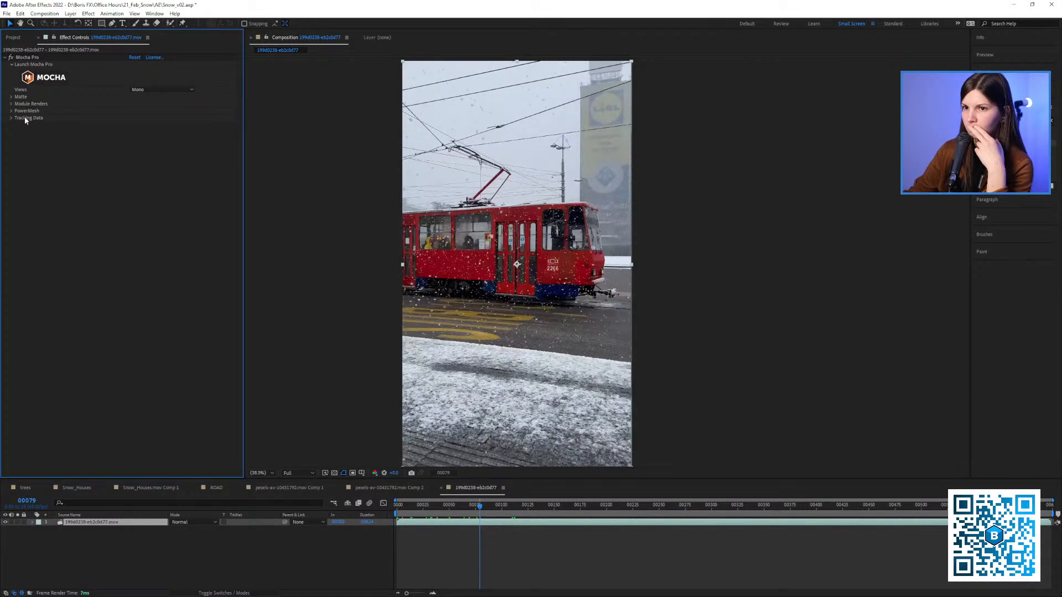
pyautogui.click(12, 119)
pyautogui.click(156, 125)
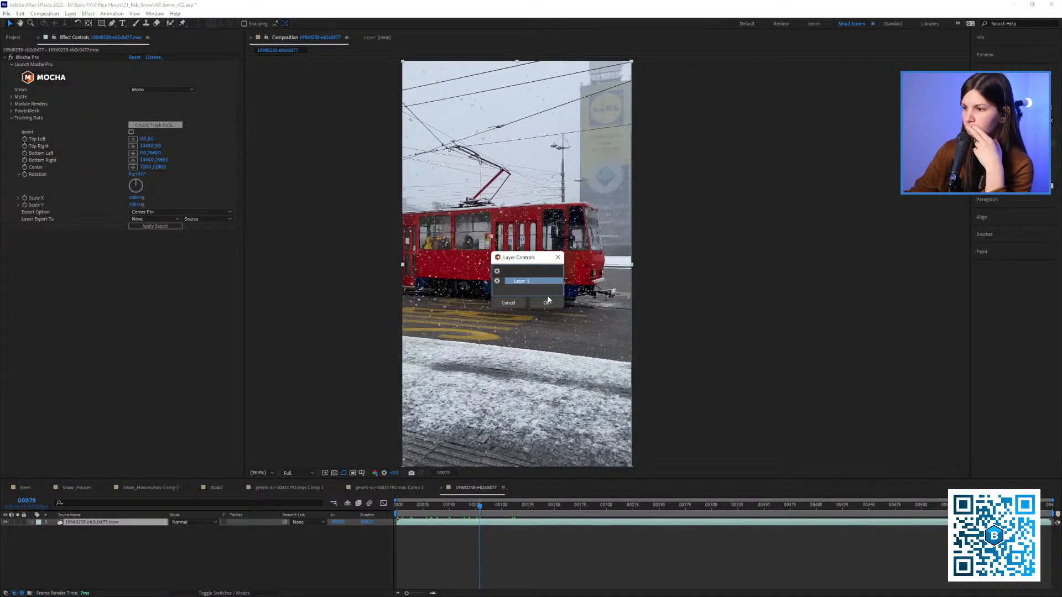
pyautogui.click(546, 302)
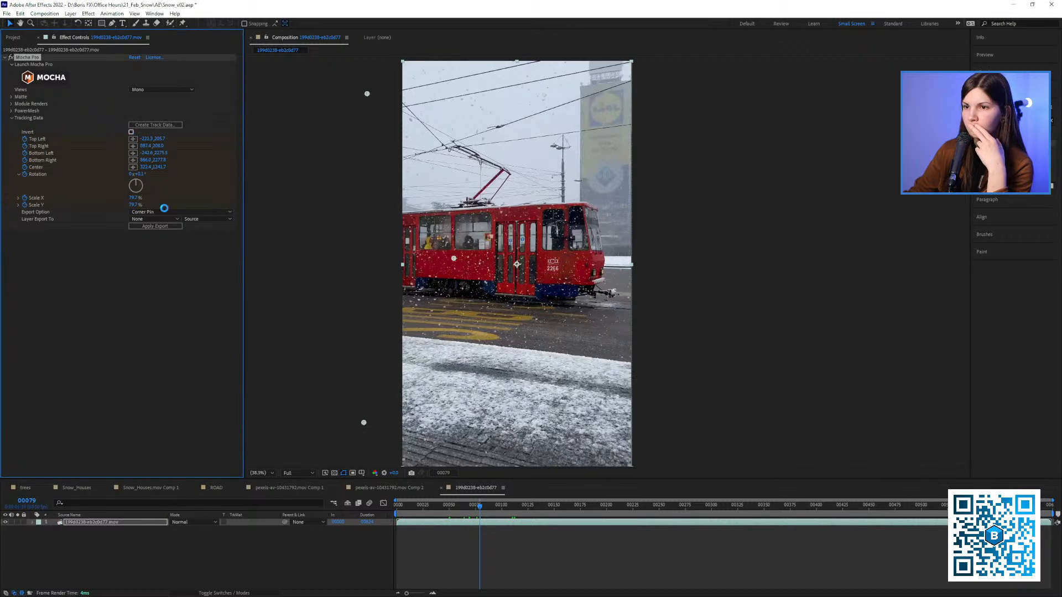
# Set Mocha Pro's tracking export option to CC Power Pin with Invert enabled, working from frame 0
pyautogui.click(165, 212)
pyautogui.click(166, 249)
pyautogui.click(410, 504)
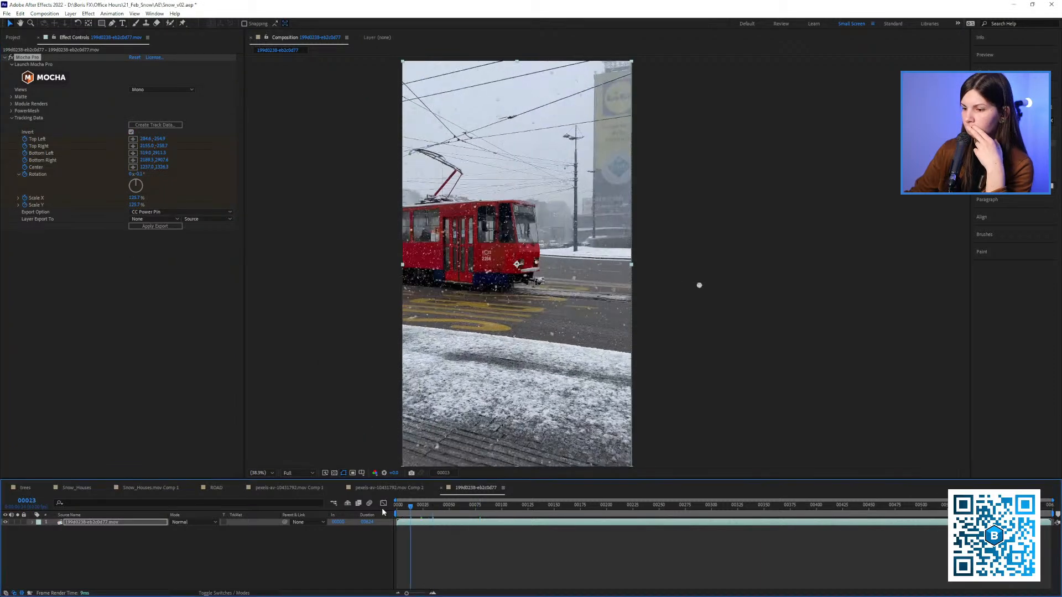
pyautogui.press('Home')
pyautogui.click(164, 226)
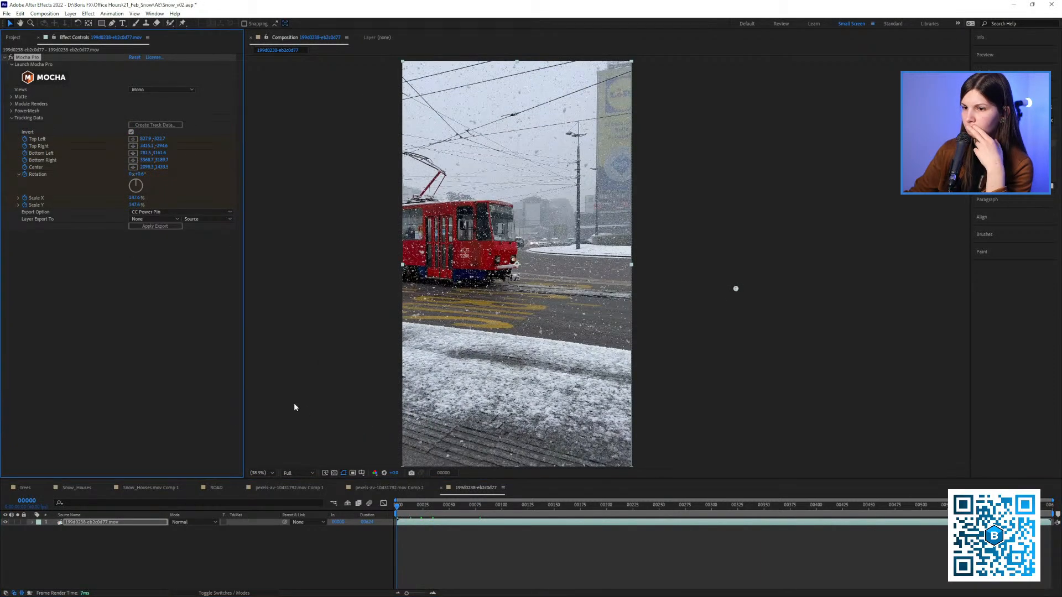
# Apply the inverted CC Power Pin export to the tram layer and play back the result
pyautogui.click(150, 219)
pyautogui.click(157, 242)
pyautogui.click(156, 227)
pyautogui.press('space')
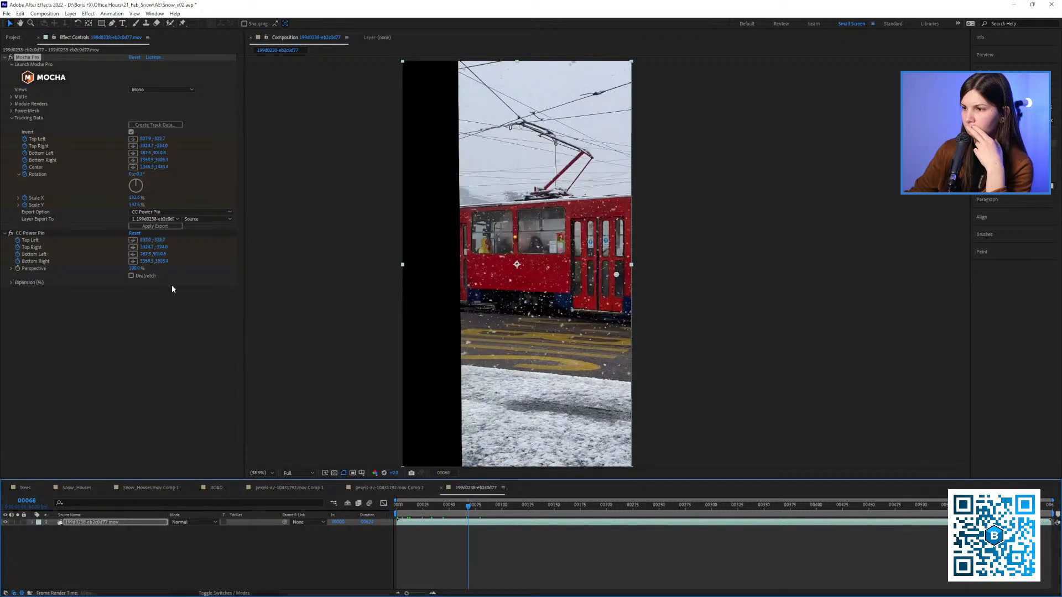
# Try Unstretch on the tram layer's CC Power Pin, remove that effect, and return to frame 0
pyautogui.click(148, 273)
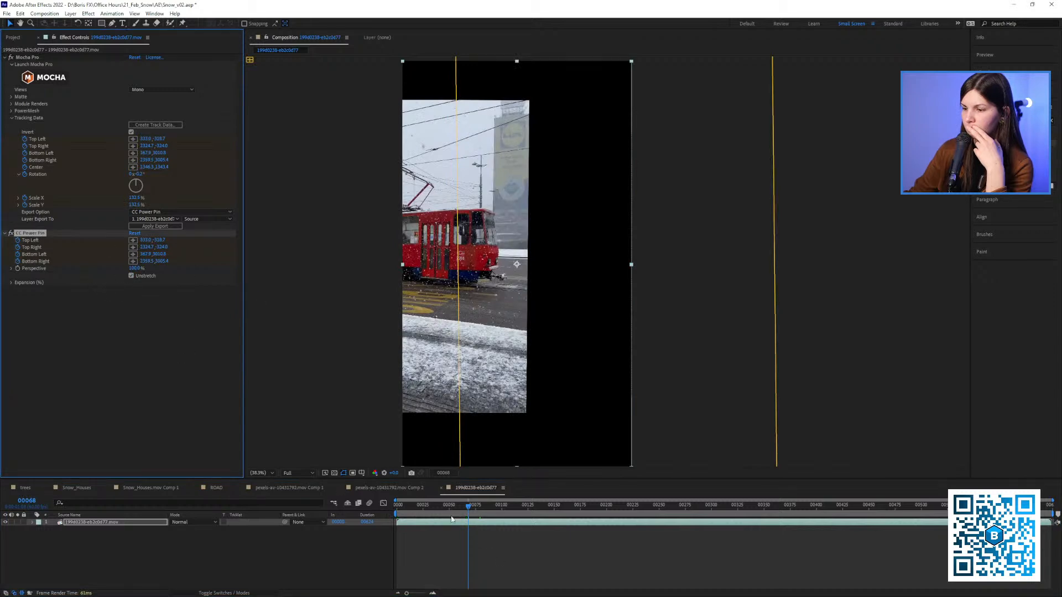
pyautogui.moveTo(467, 507)
pyautogui.mouseDown()
pyautogui.moveTo(397, 509)
pyautogui.moveTo(468, 511)
pyautogui.mouseUp()
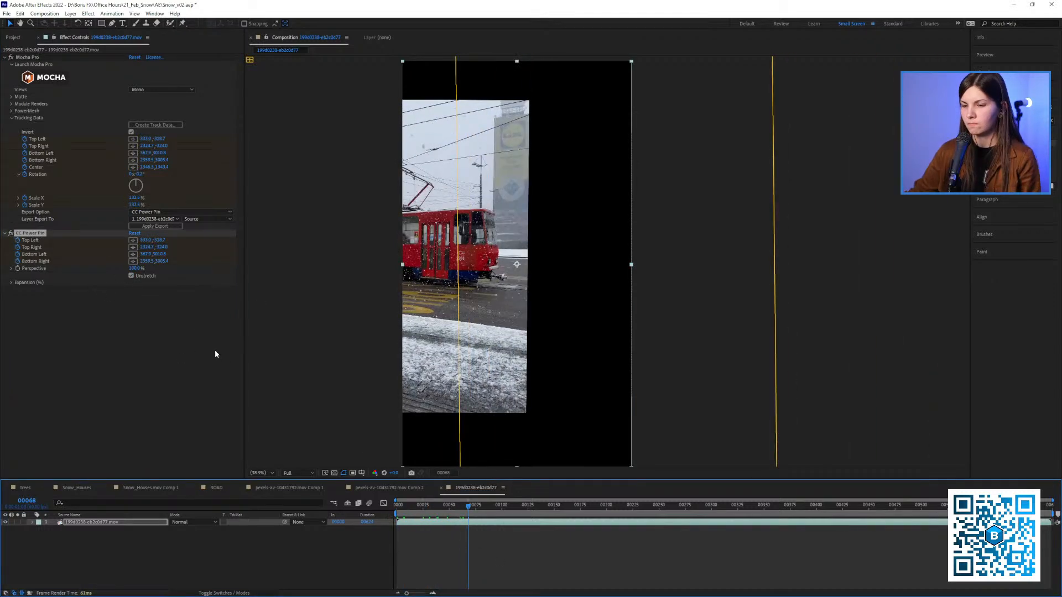
pyautogui.press('Delete')
pyautogui.click(90, 537)
pyautogui.press('Home')
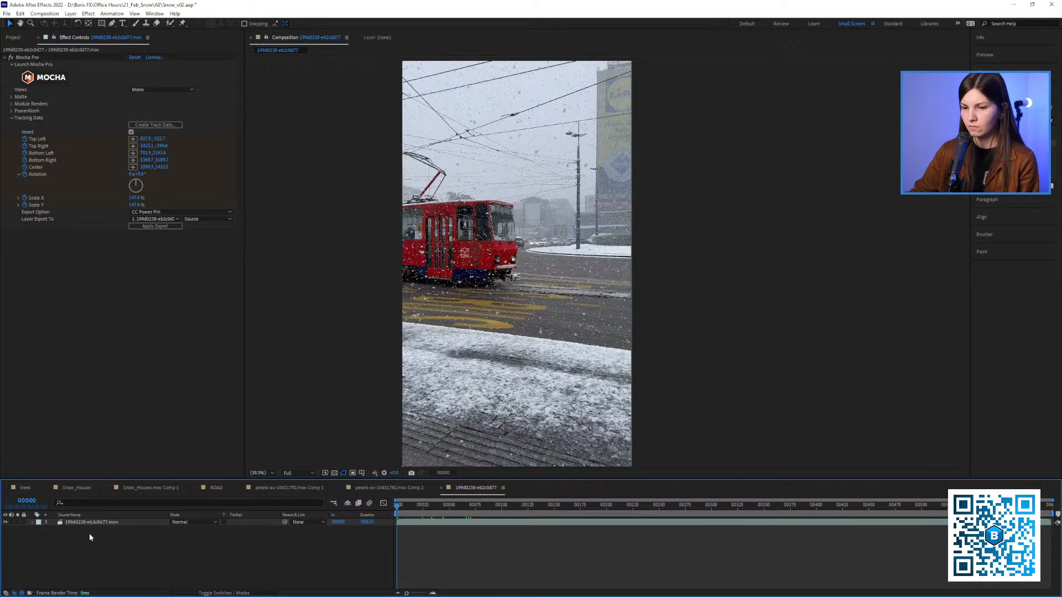
# Play the original tram footage and review the layer's switches and Mocha Pro effect settings
pyautogui.click(91, 522)
pyautogui.click(13, 38)
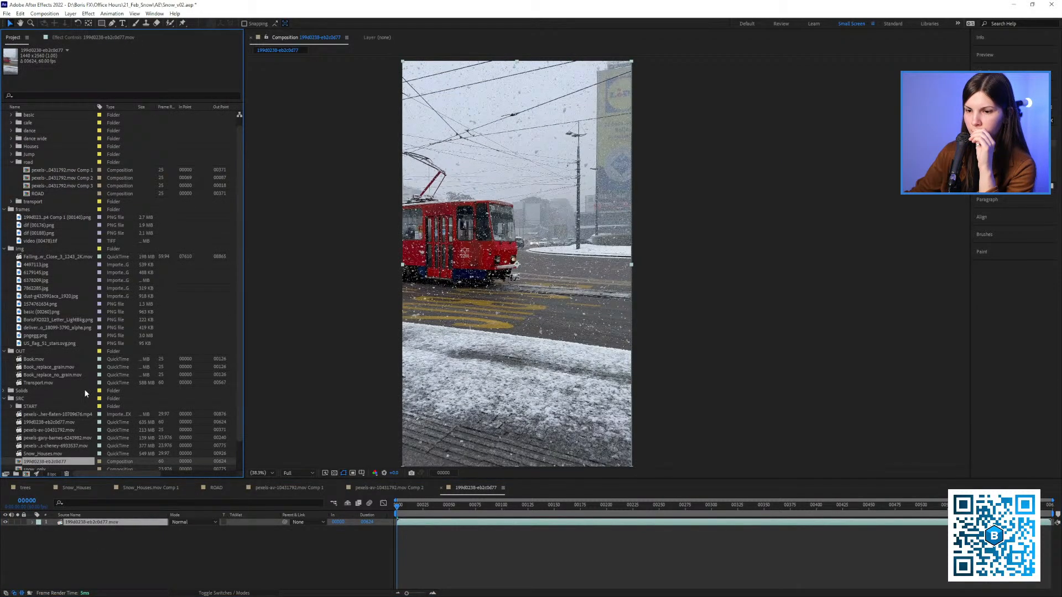
pyautogui.scroll(-2, 86, 393)
pyautogui.rightClick(80, 524)
pyautogui.press('Escape')
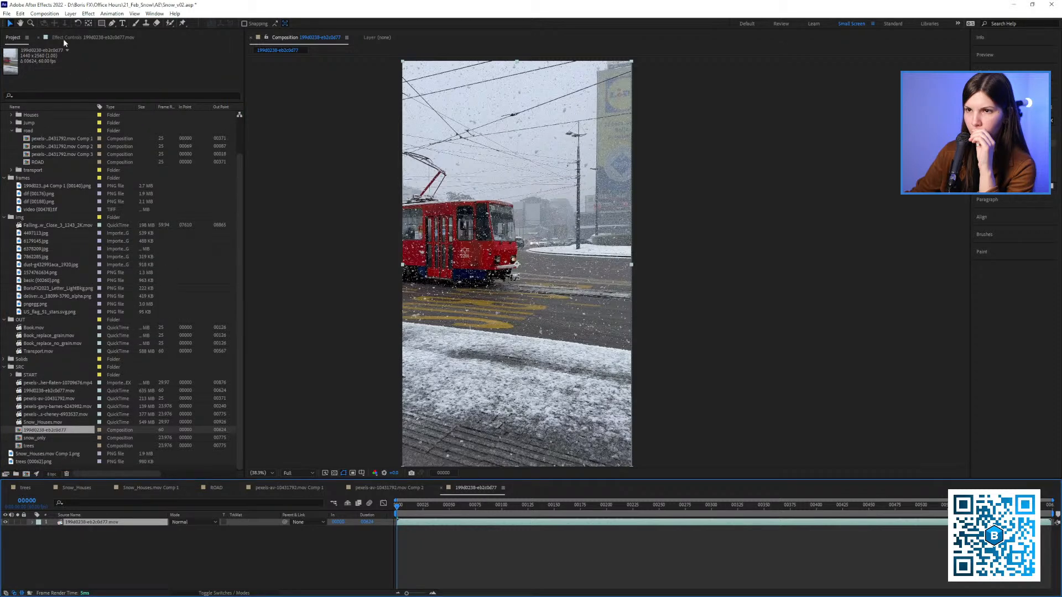
pyautogui.click(246, 592)
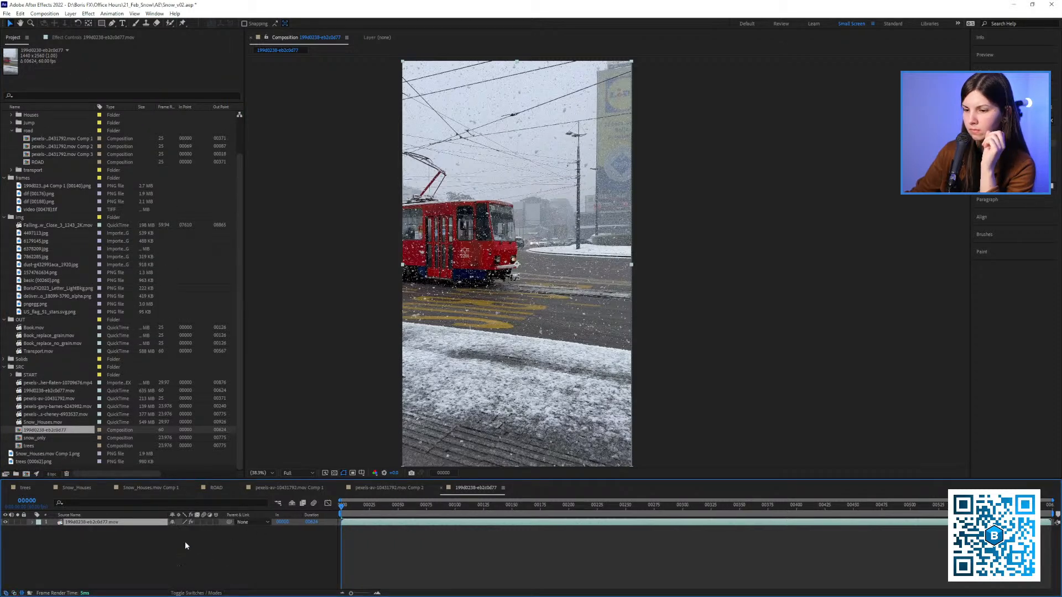
pyautogui.press('space')
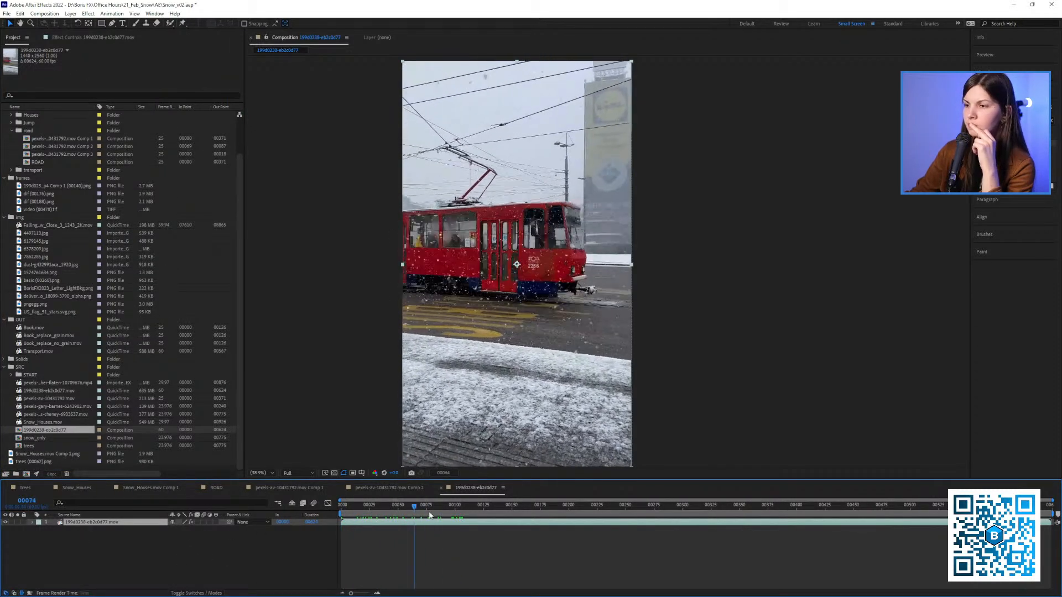
pyautogui.click(112, 37)
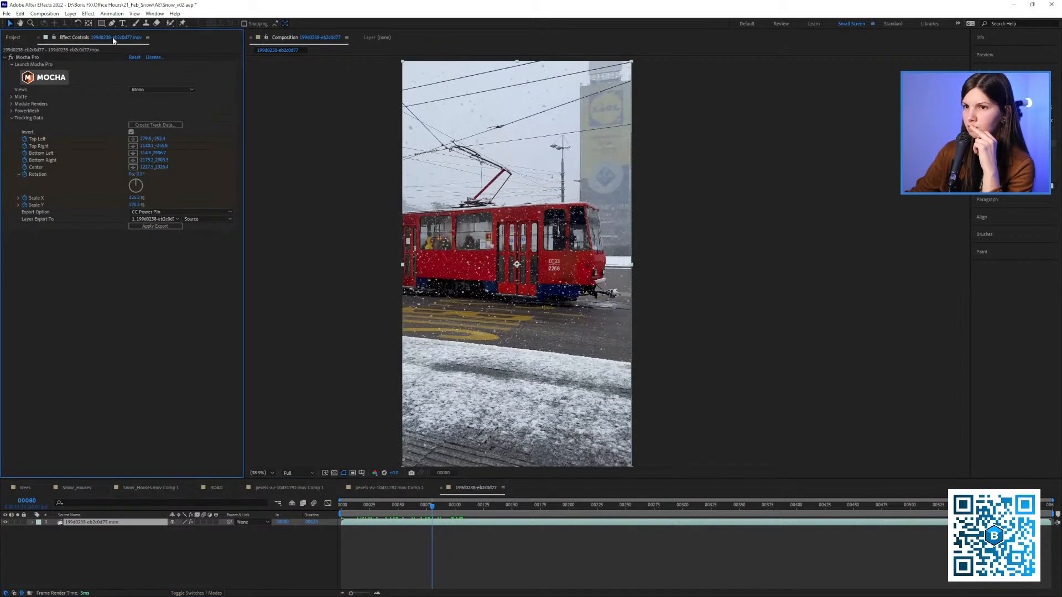
# Look through the project's road compositions, source footage and output items for a prepared tram composition
pyautogui.click(13, 37)
pyautogui.click(56, 138)
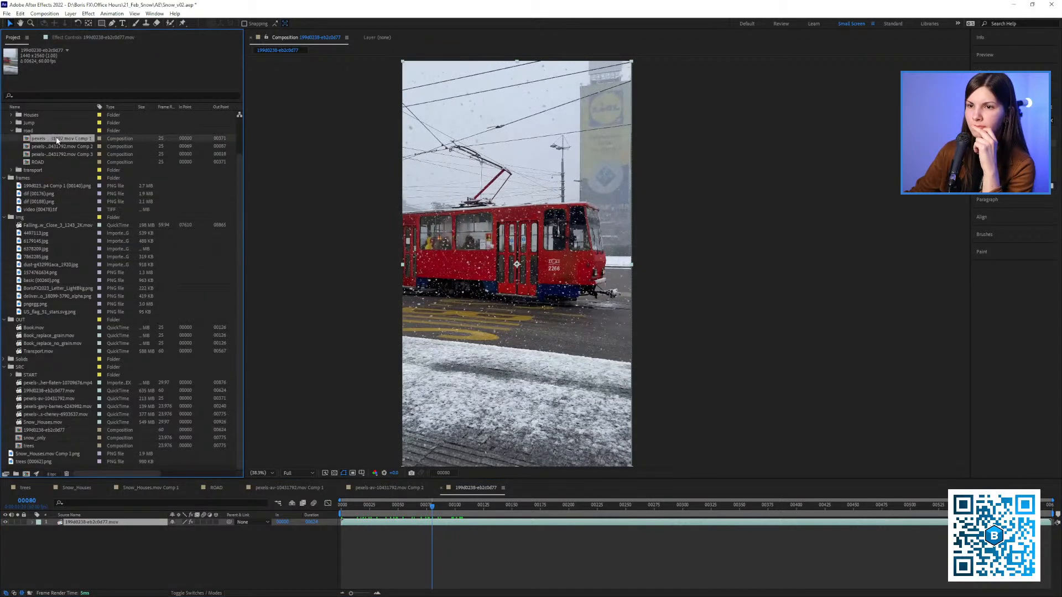
pyautogui.click(57, 146)
pyautogui.click(56, 154)
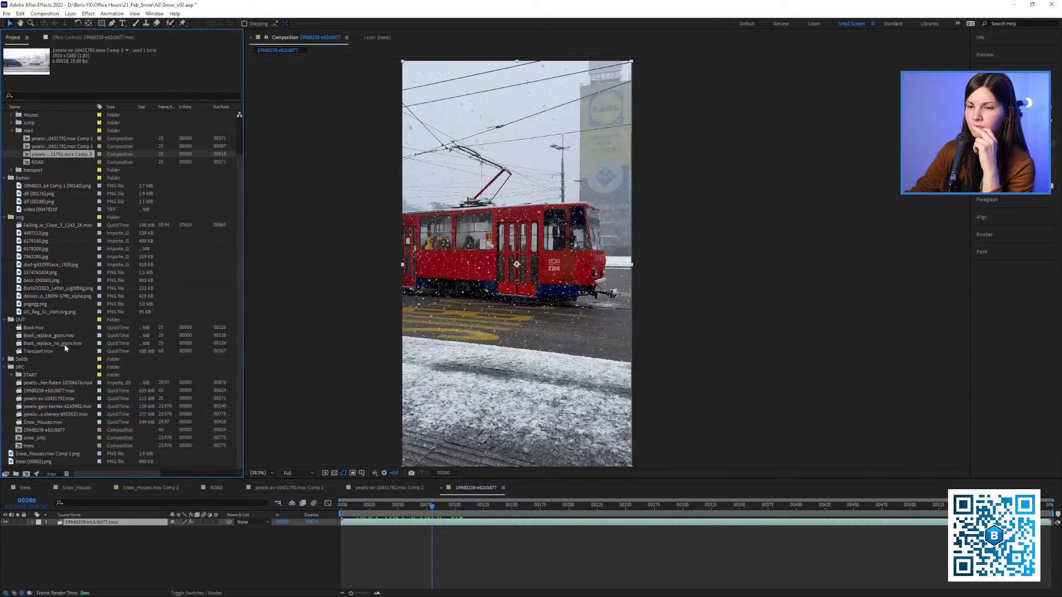
pyautogui.click(48, 414)
pyautogui.click(37, 446)
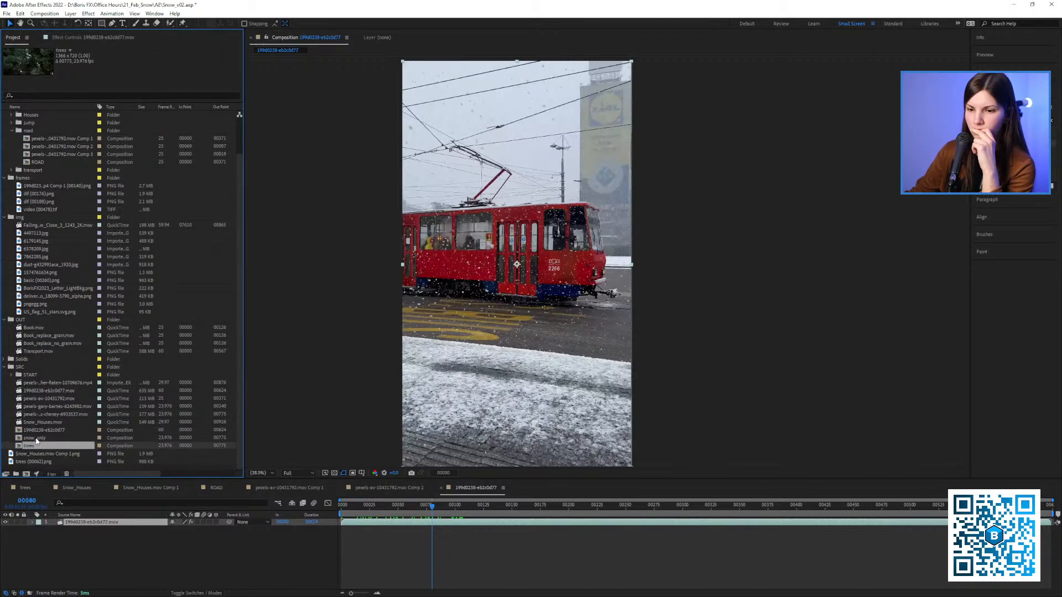
pyautogui.click(36, 439)
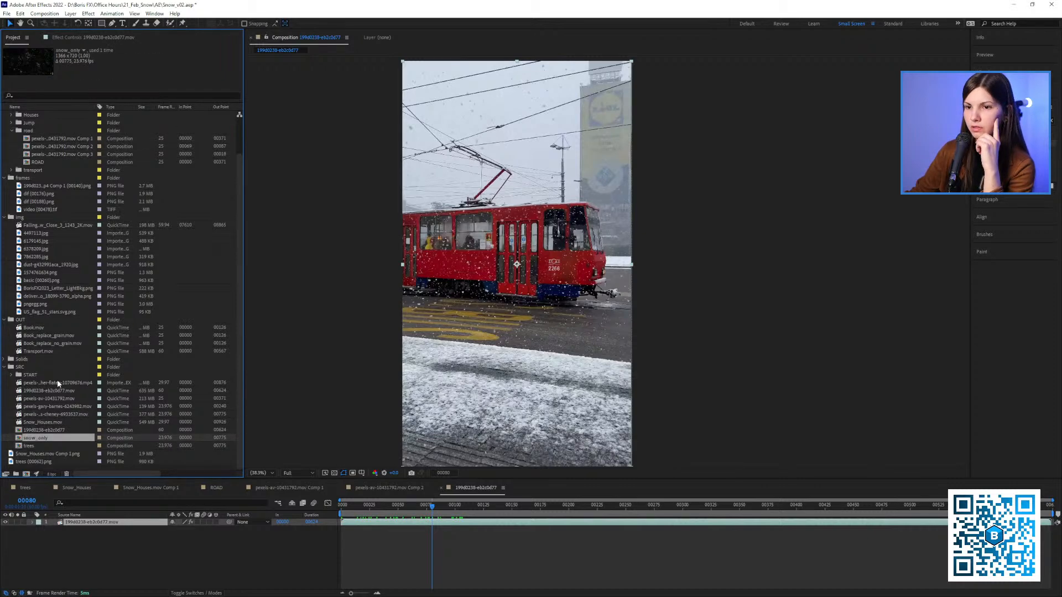
pyautogui.click(48, 320)
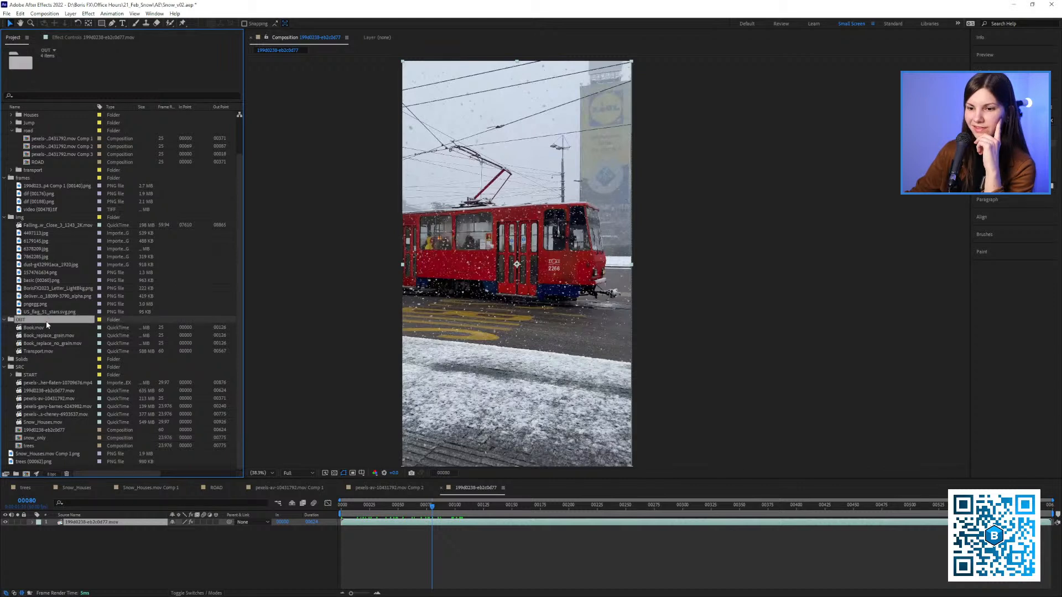
pyautogui.click(30, 431)
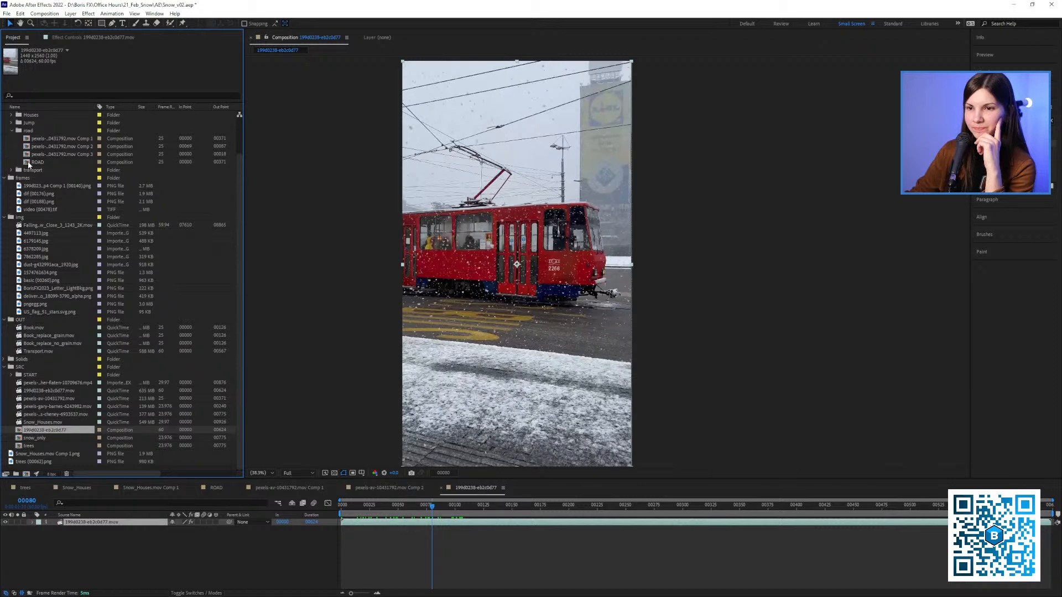
# Open the bus stabilized composition from the transport folder, play it, and select its tram layer
pyautogui.click(11, 171)
pyautogui.click(28, 177)
pyautogui.click(25, 186)
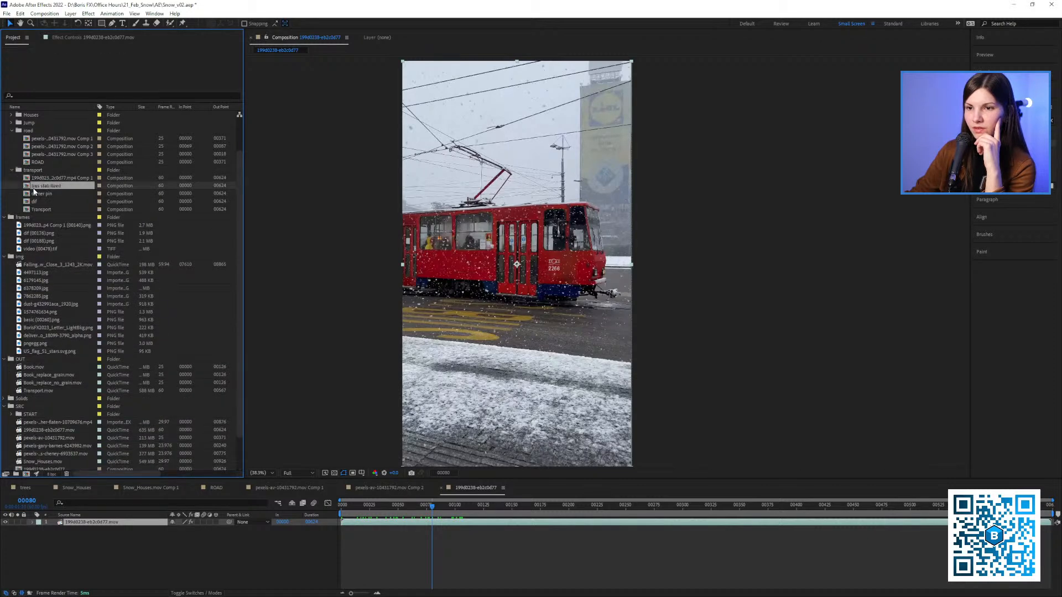
pyautogui.doubleClick(25, 185)
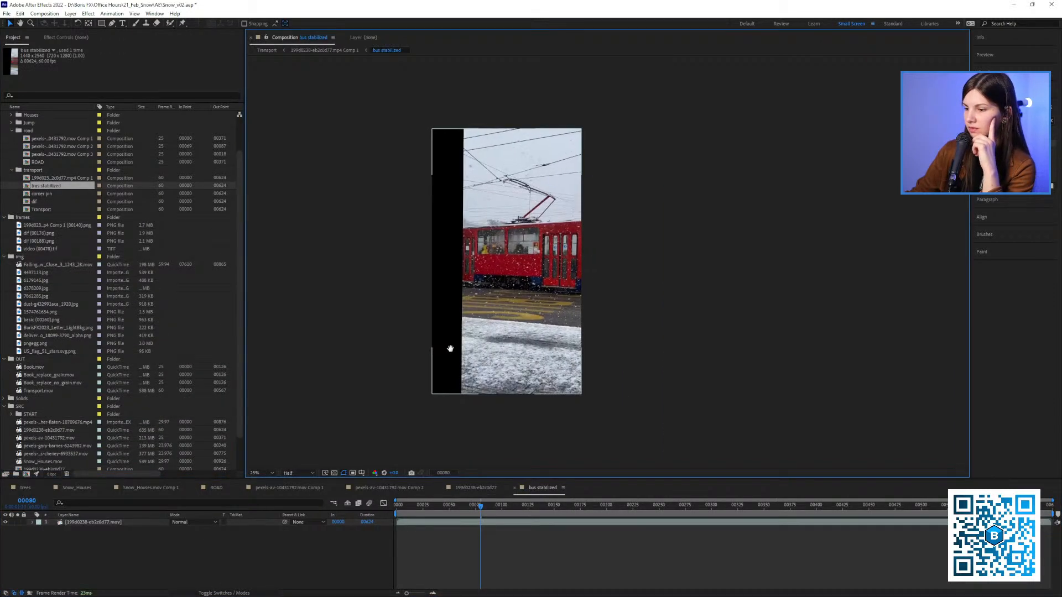
pyautogui.press('space')
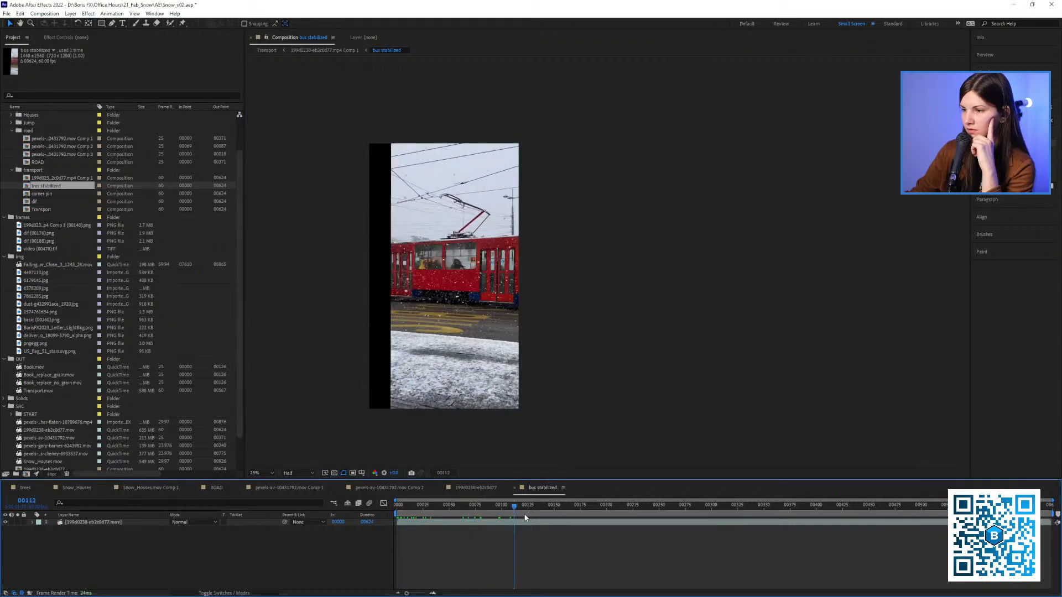
pyautogui.press('space')
pyautogui.click(115, 522)
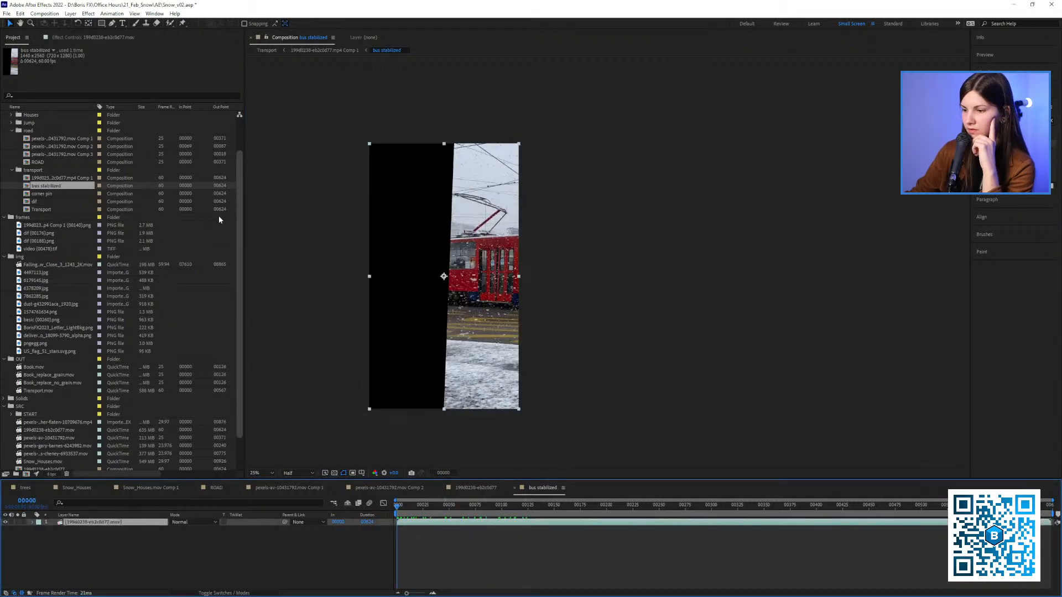
# Close the original tram, pexels Comp 2, trees, Snow_Houses, Snow_Houses.mov Comp 1 and ROAD composition timelines
pyautogui.click(475, 486)
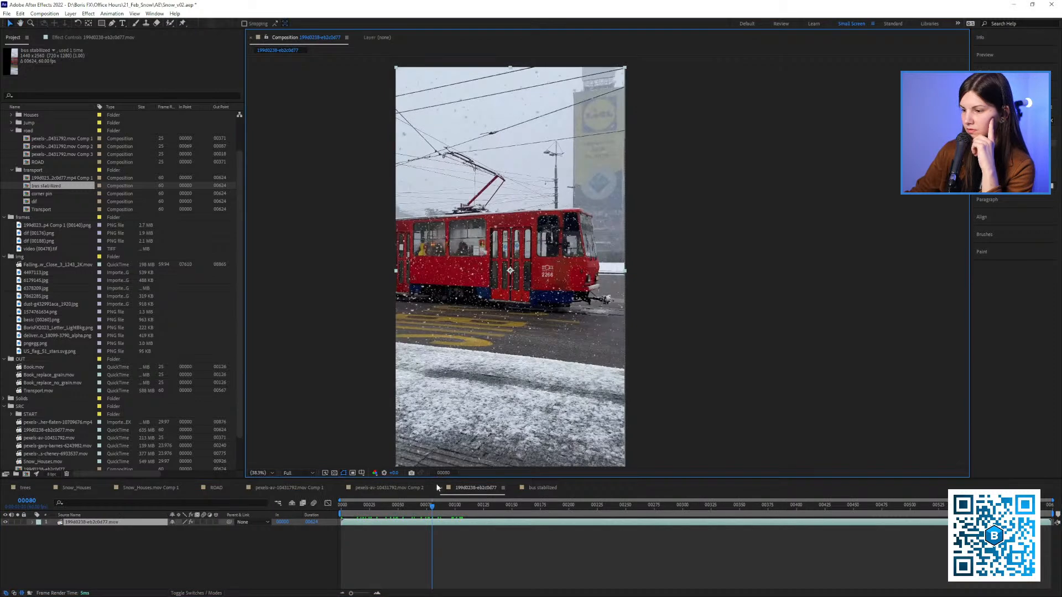
pyautogui.click(439, 487)
pyautogui.click(354, 490)
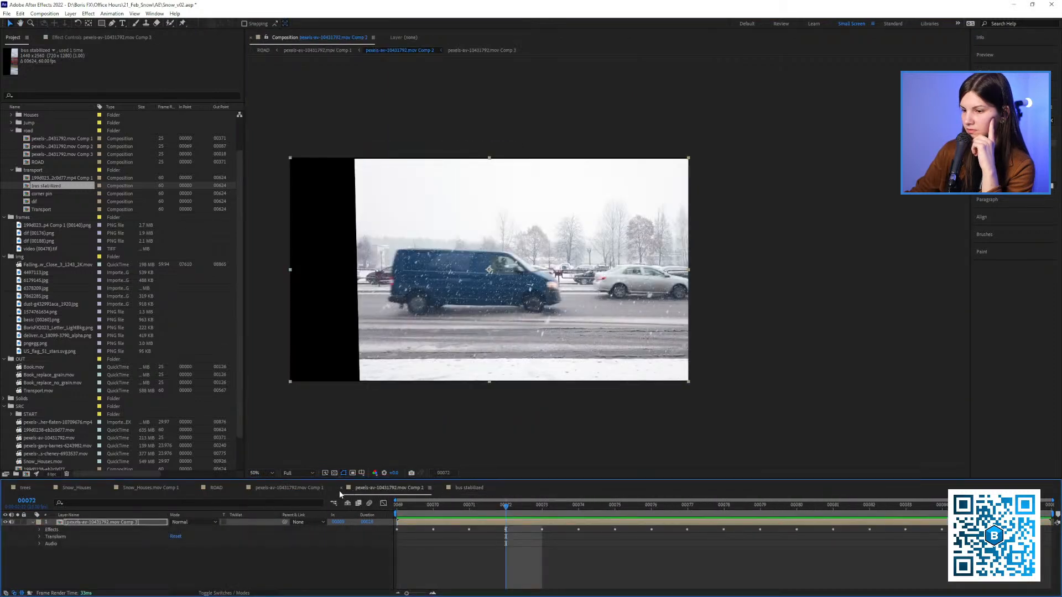
pyautogui.click(340, 488)
pyautogui.click(215, 487)
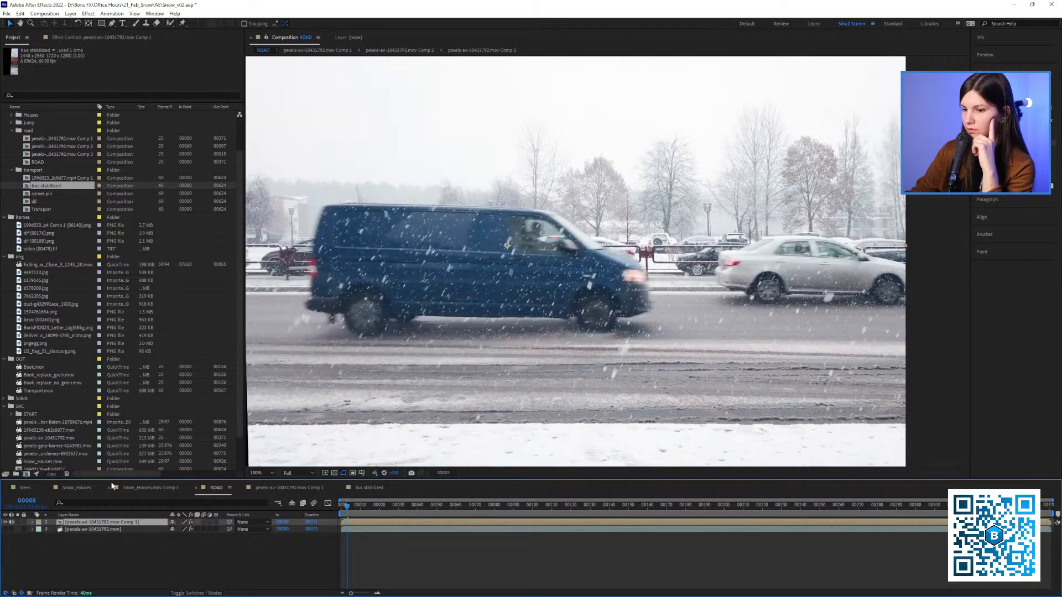
pyautogui.click(7, 489)
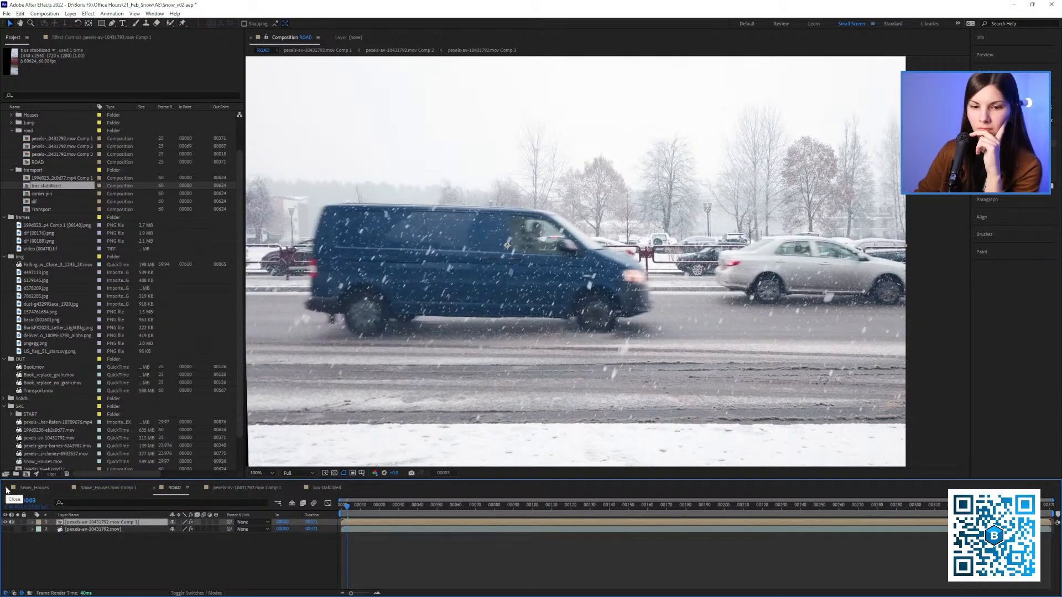
pyautogui.click(6, 488)
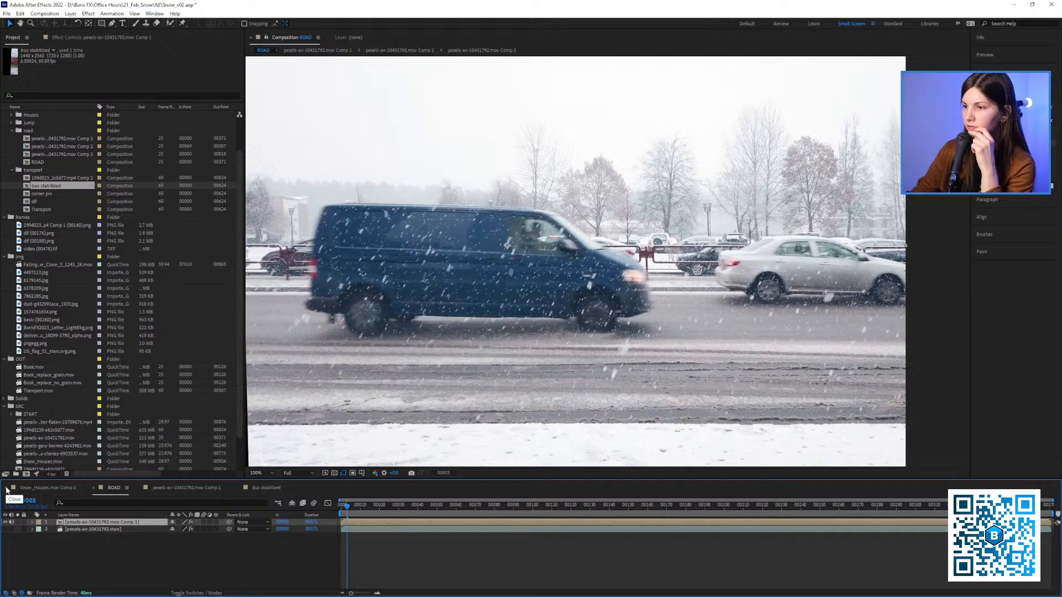
pyautogui.click(56, 488)
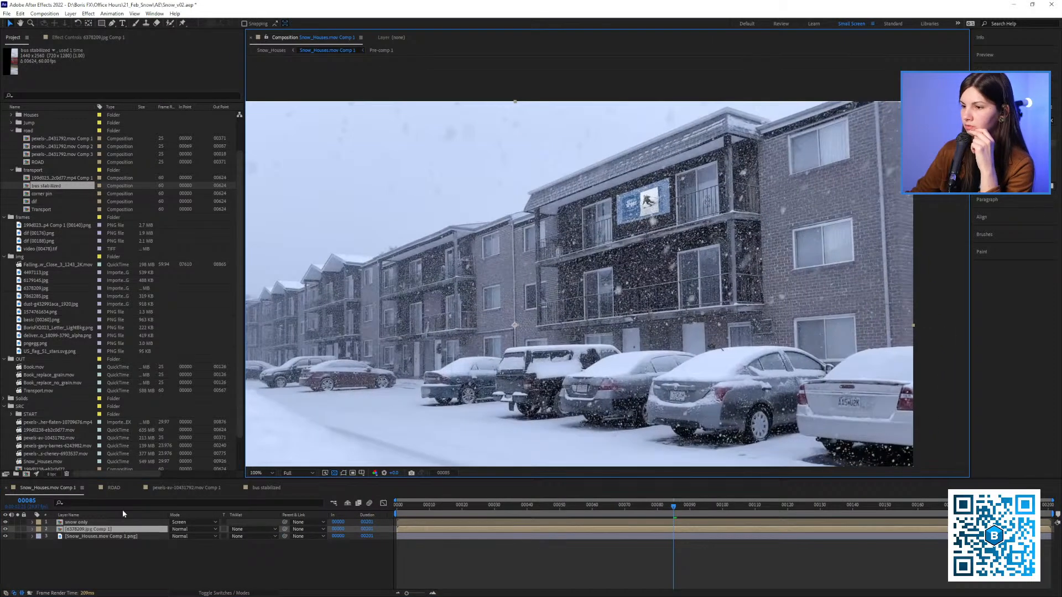
pyautogui.click(6, 488)
pyautogui.click(6, 488)
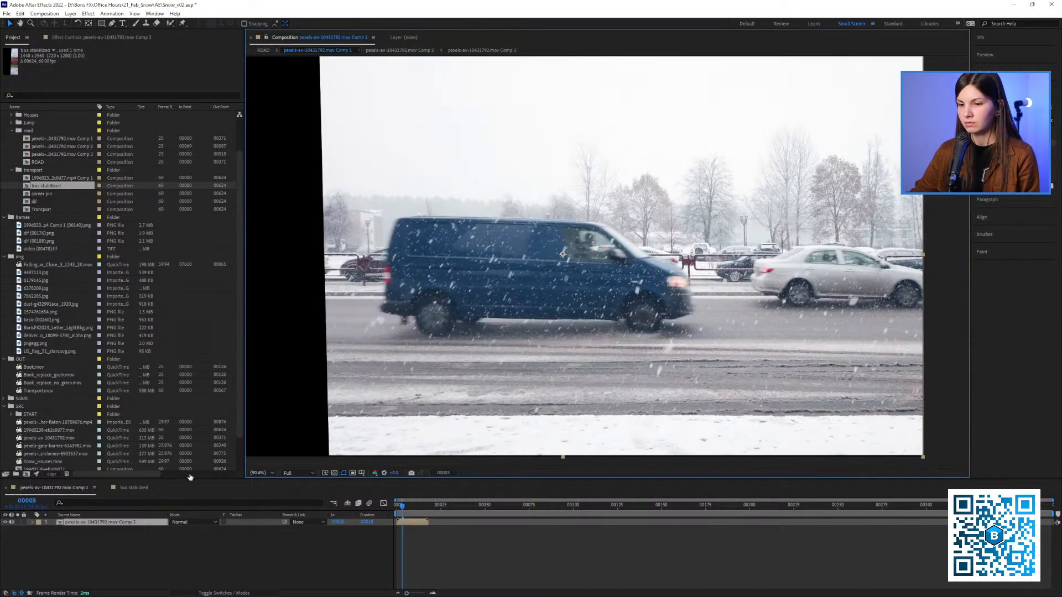
# Scrub through the bus stabilized composition to check the tram's stabilization, and inspect the layer's Mocha Pro and CC Power Pin effects
pyautogui.click(135, 488)
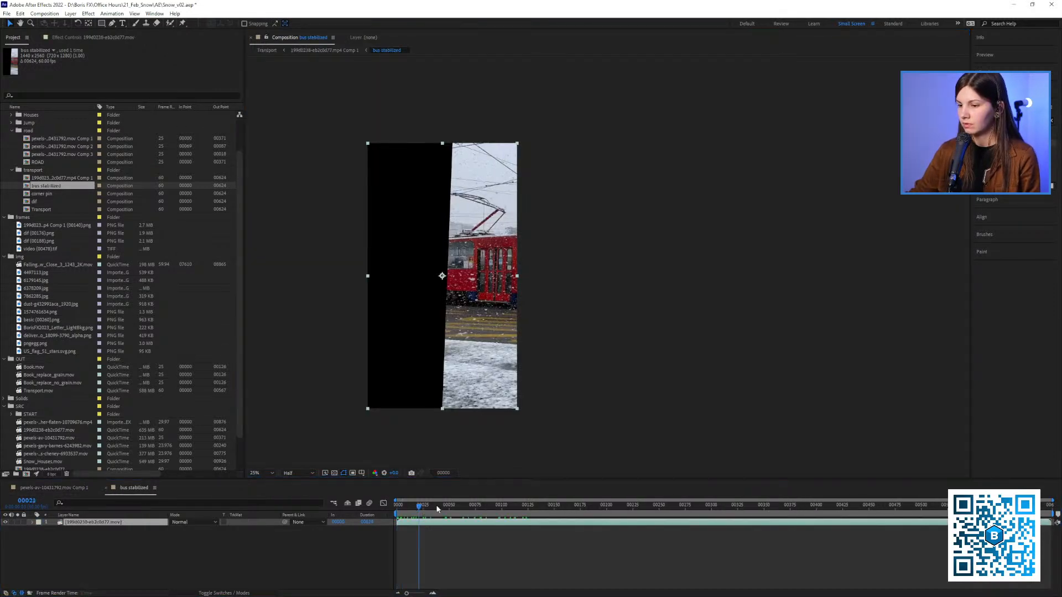
pyautogui.click(714, 505)
pyautogui.moveTo(738, 506); pyautogui.dragTo(519, 517)
pyautogui.moveTo(403, 237); pyautogui.dragTo(437, 232)
pyautogui.hotkey('shift', '/')
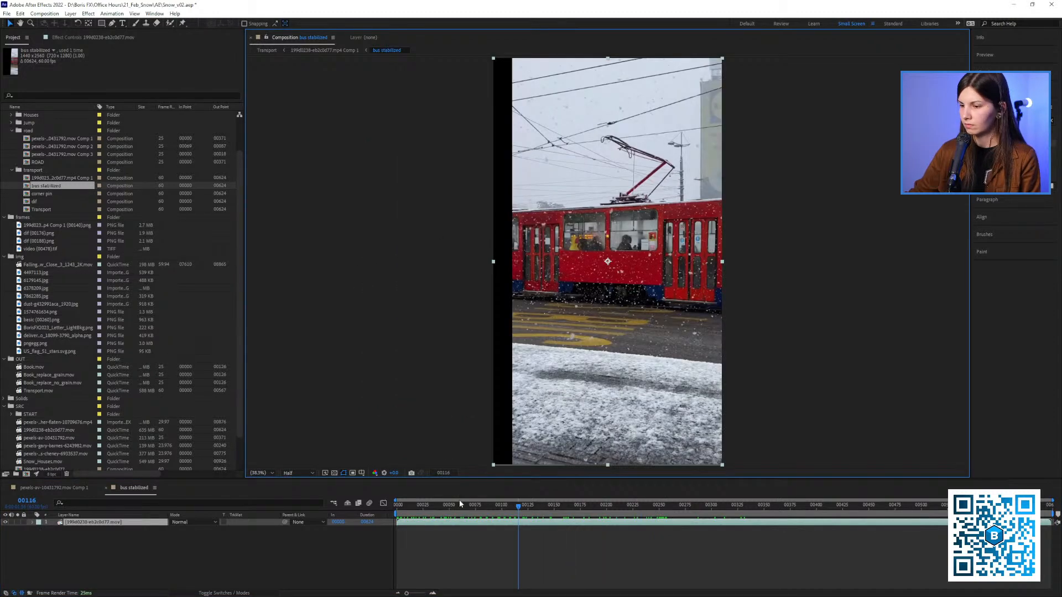
pyautogui.moveTo(459, 504); pyautogui.dragTo(581, 495)
pyautogui.moveTo(576, 458); pyautogui.dragTo(548, 460)
pyautogui.moveTo(542, 506)
pyautogui.mouseDown()
pyautogui.moveTo(538, 514)
pyautogui.moveTo(547, 509)
pyautogui.mouseUp()
pyautogui.moveTo(580, 443); pyautogui.dragTo(542, 448)
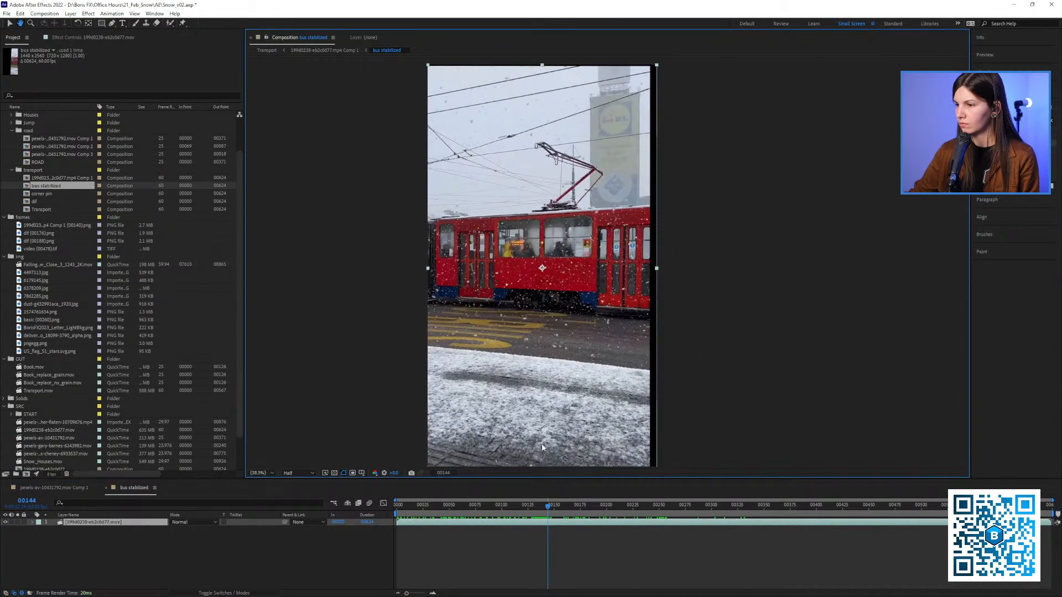
pyautogui.click(523, 504)
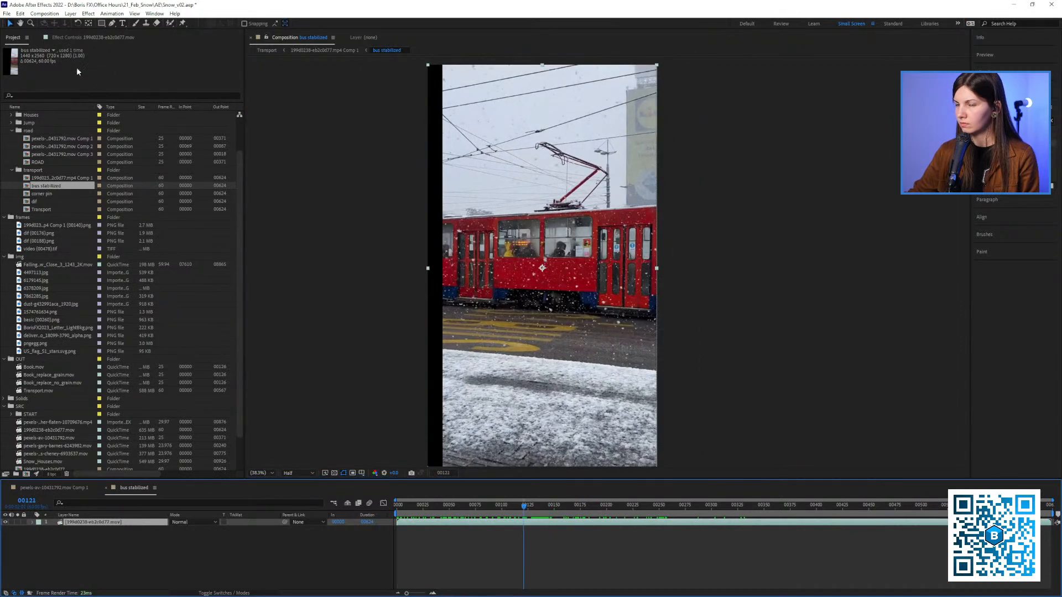
pyautogui.click(84, 37)
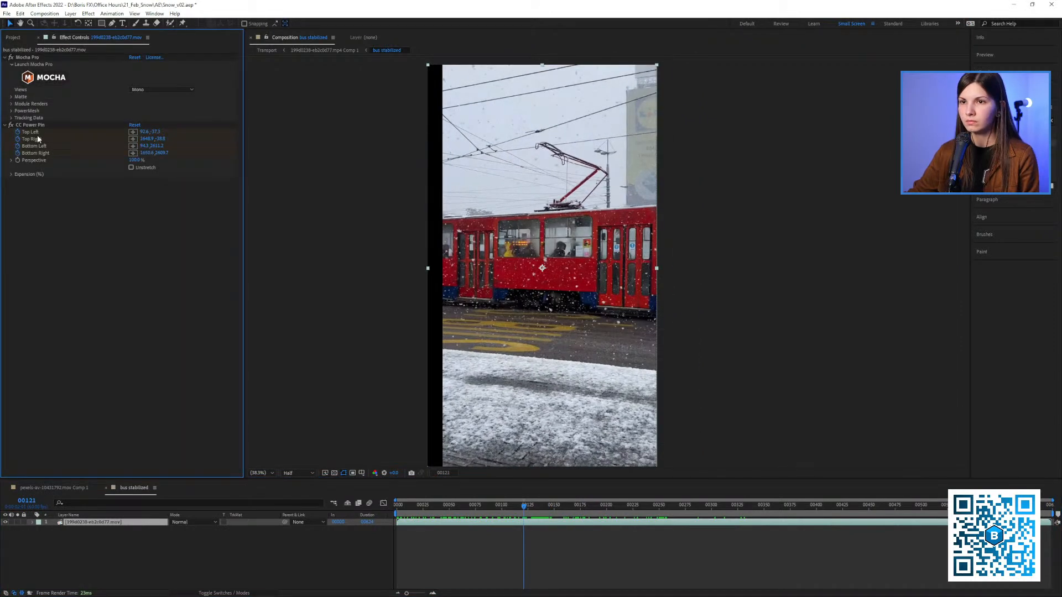
# Close the pexels-av-10431792.mov Comp 1 timeline, leaving only bus stabilized open, and bring back the project item list
pyautogui.click(67, 489)
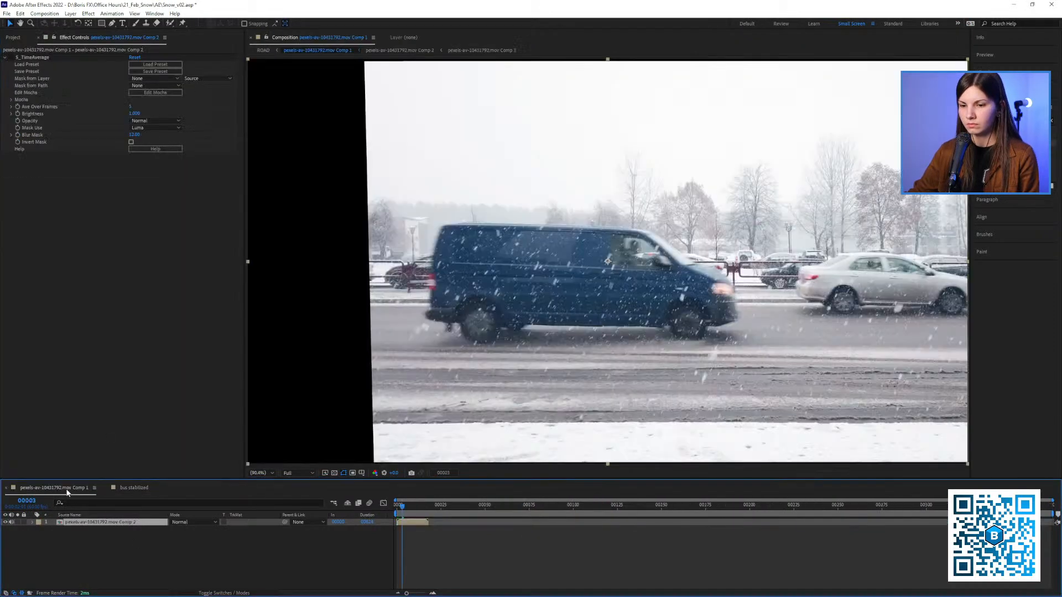
pyautogui.click(6, 488)
pyautogui.click(19, 39)
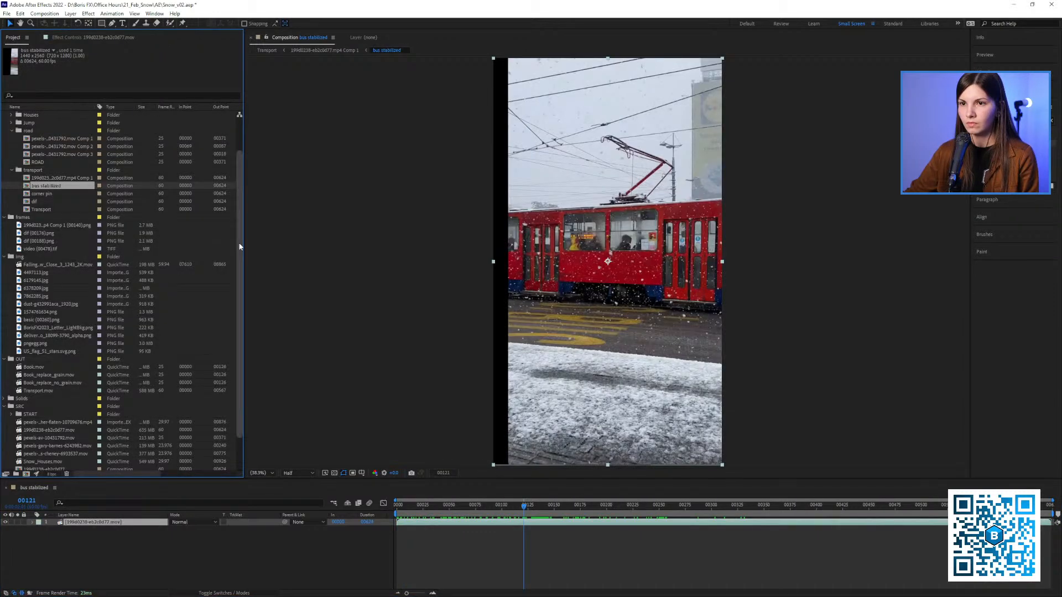
pyautogui.moveTo(615, 261); pyautogui.dragTo(527, 261)
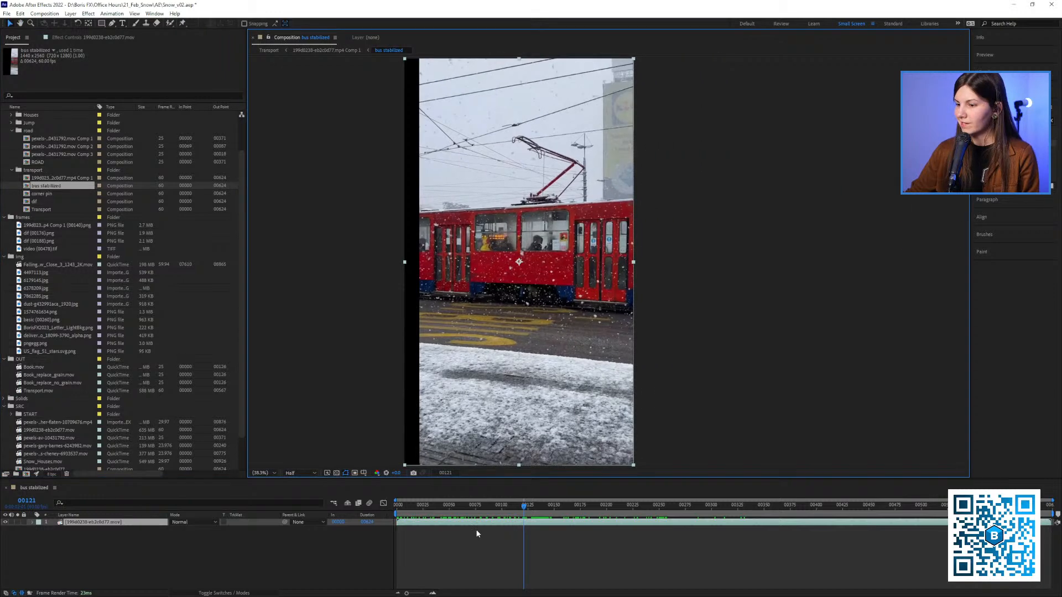
# Scrub through the bus stabilized composition and examine how its Mocha Pro and CC Power Pin effects hold the tram in place
pyautogui.moveTo(477, 507); pyautogui.dragTo(543, 518)
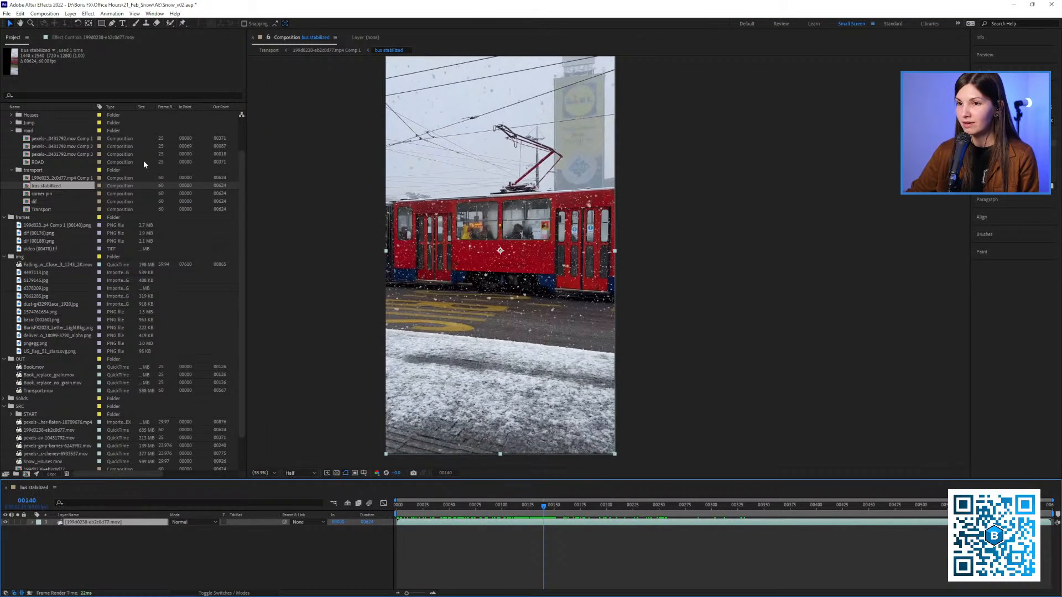
pyautogui.moveTo(247, 195); pyautogui.dragTo(252, 195)
pyautogui.moveTo(620, 447); pyautogui.dragTo(504, 451)
pyautogui.moveTo(543, 519); pyautogui.dragTo(545, 521)
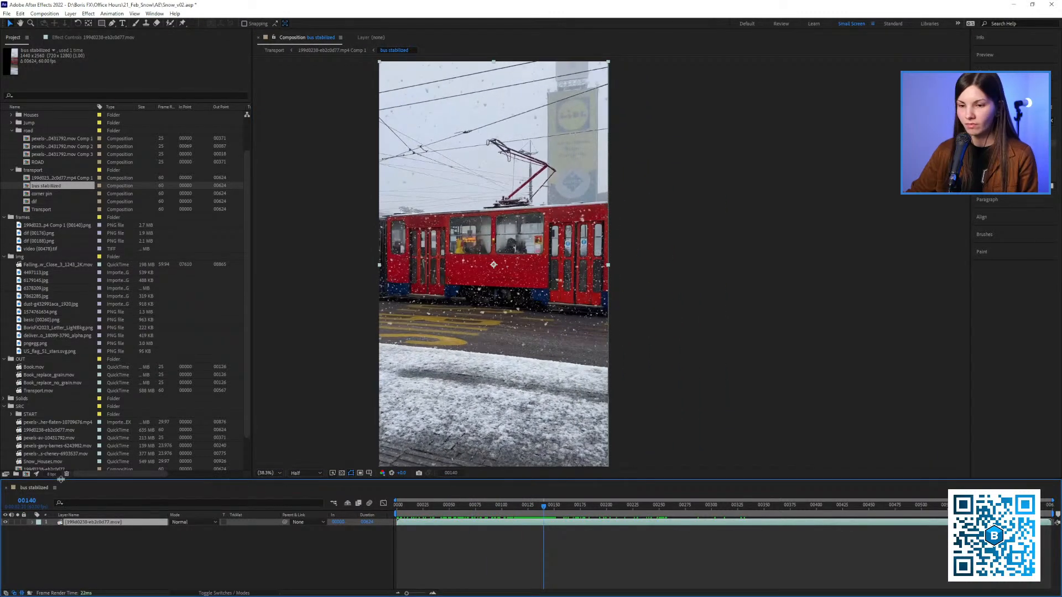
pyautogui.click(80, 39)
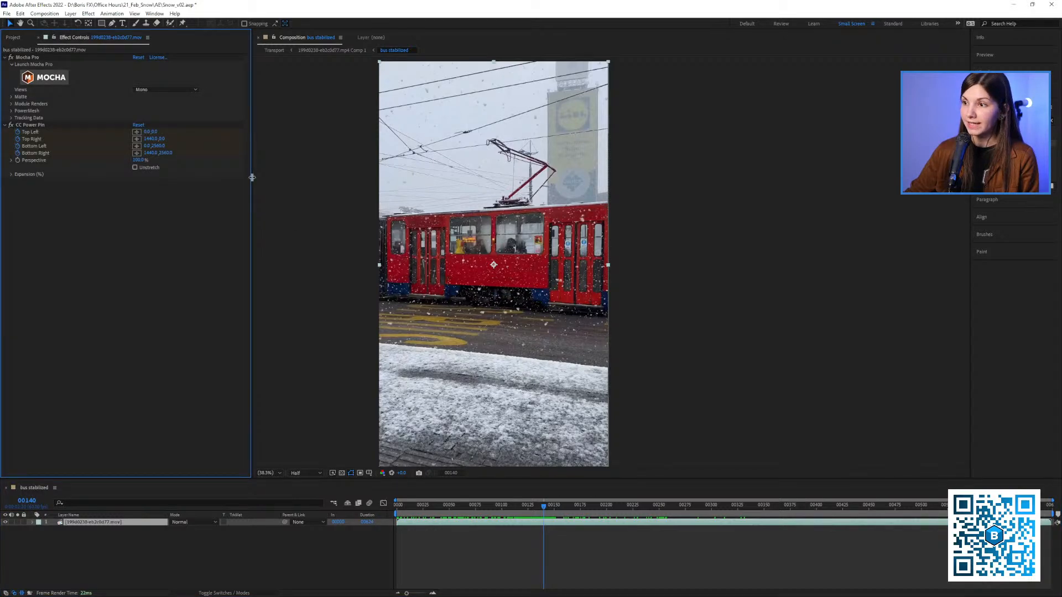
pyautogui.moveTo(252, 177); pyautogui.dragTo(259, 179)
pyautogui.moveTo(637, 243); pyautogui.dragTo(466, 254)
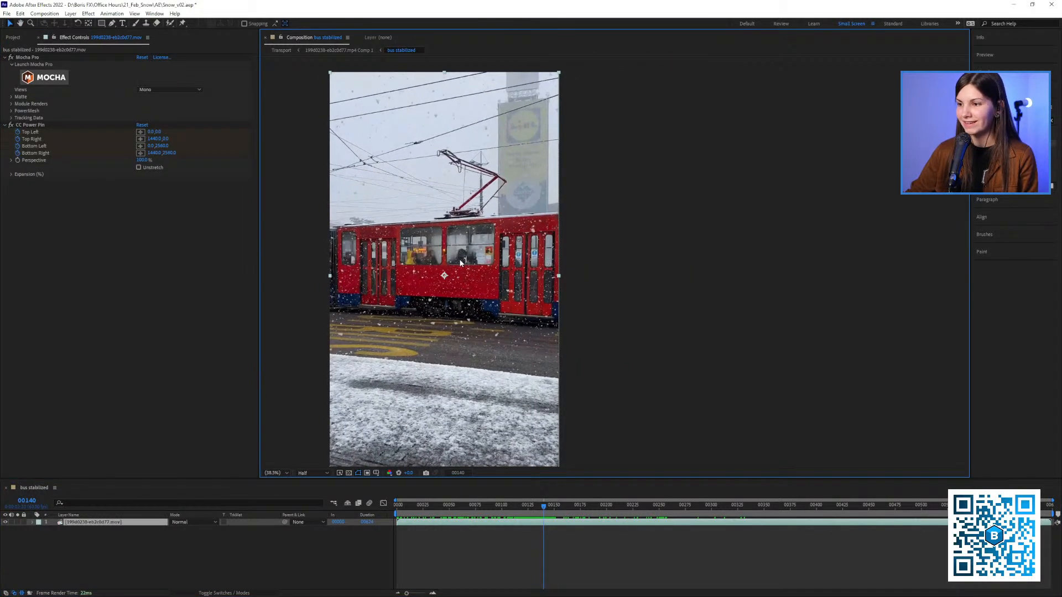
pyautogui.click(13, 38)
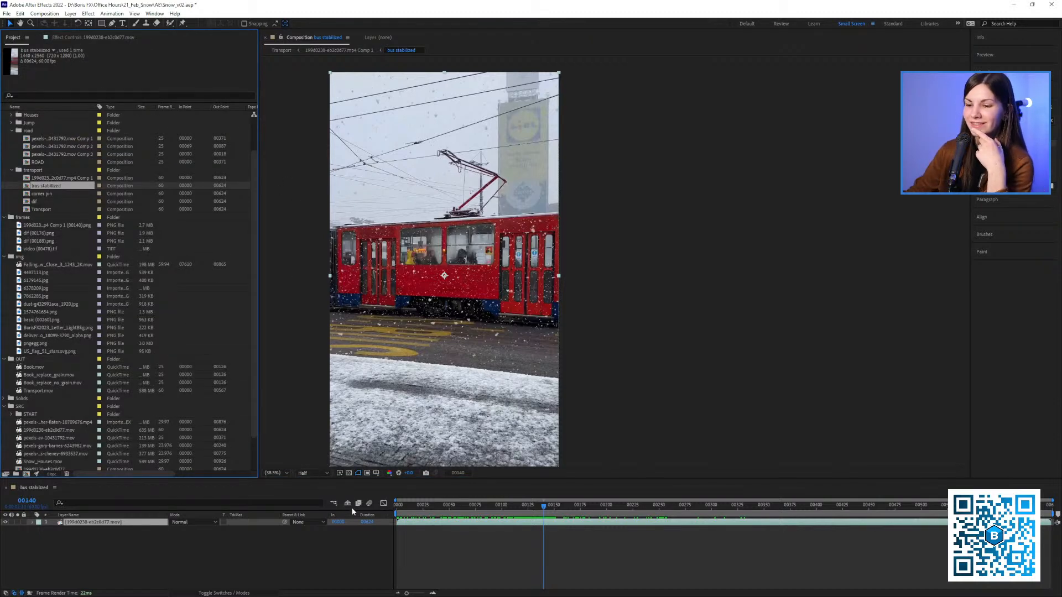
pyautogui.moveTo(463, 507); pyautogui.dragTo(426, 523)
pyautogui.press('/')
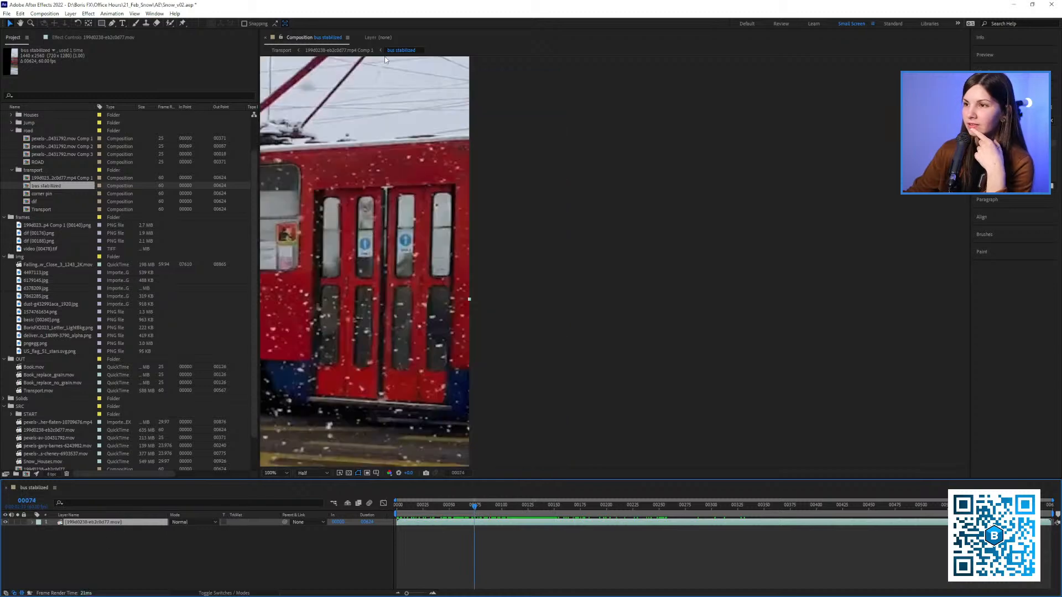
# Open 199d0238-eb2c0d77.mp4 Comp 1 and delete the dif, corner pin and PNG layers above the bus stabilized layer
pyautogui.click(341, 50)
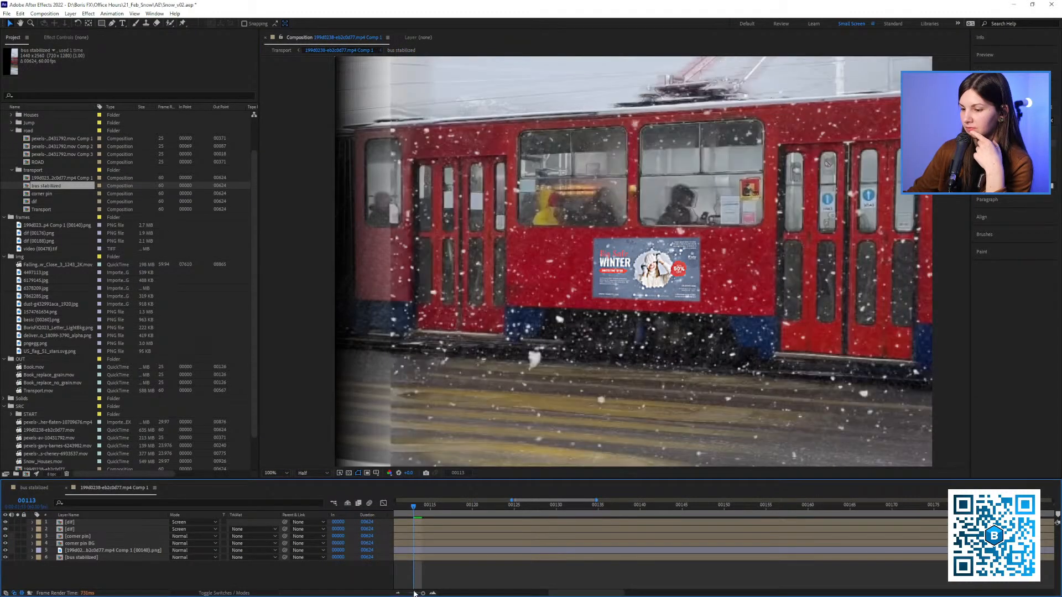
pyautogui.click(397, 592)
pyautogui.scroll(-1, 540, 268)
pyautogui.moveTo(537, 271); pyautogui.dragTo(460, 264)
pyautogui.click(72, 551)
pyautogui.keyDown('shift'); pyautogui.click(71, 524); pyautogui.keyUp('shift')
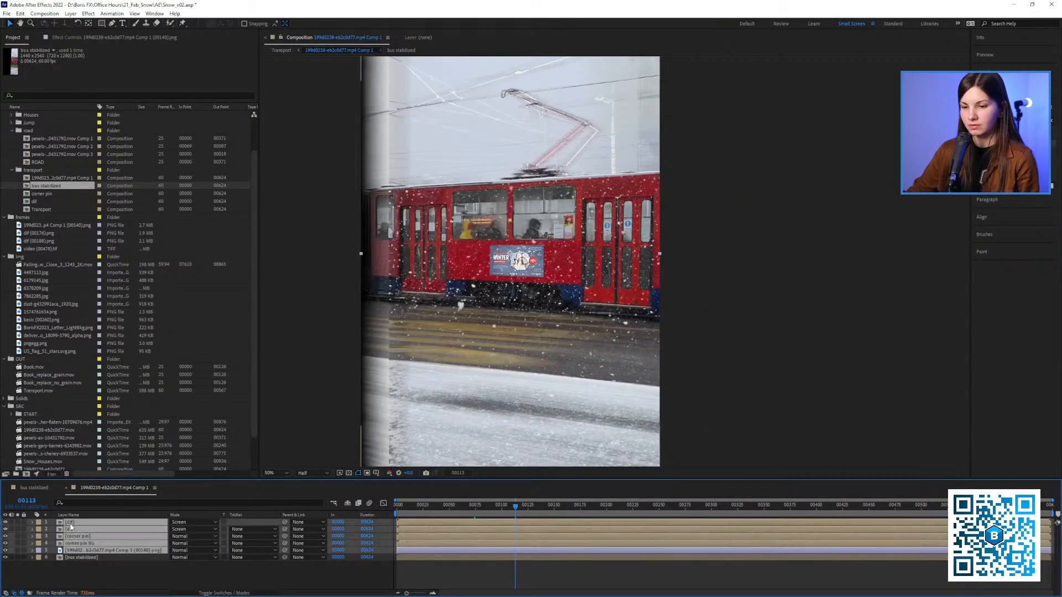
pyautogui.press('Delete')
# Inspect the S_TimeAverage effect on Comp 1's bus stabilized layer and scrub through the composition
pyautogui.press('End')
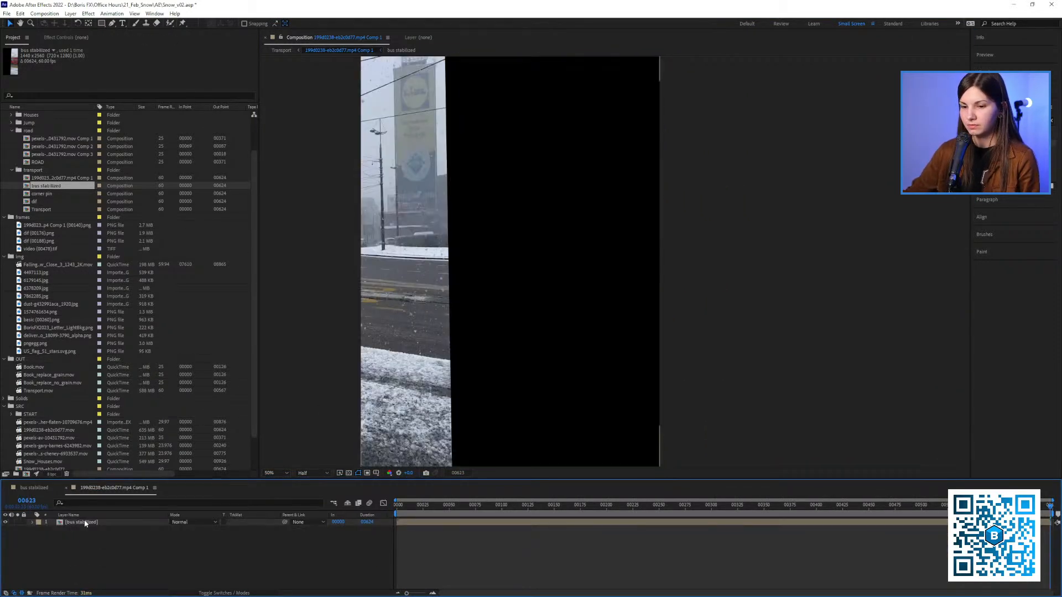
pyautogui.click(70, 523)
pyautogui.click(85, 38)
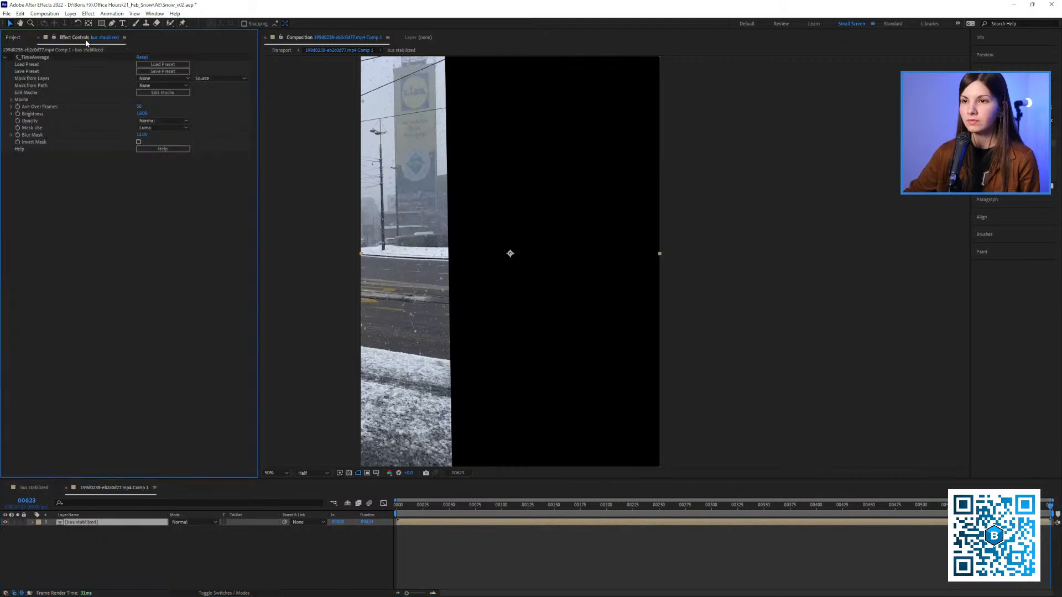
pyautogui.moveTo(398, 235); pyautogui.dragTo(419, 242)
pyautogui.hotkey('shift', '/')
pyautogui.moveTo(410, 507); pyautogui.dragTo(550, 506)
# Scrub through bus stabilized, move its timeline after 199d0238-eb2c0d77.mp4 Comp 1, and scrub through Comp 1 for comparison
pyautogui.click(45, 488)
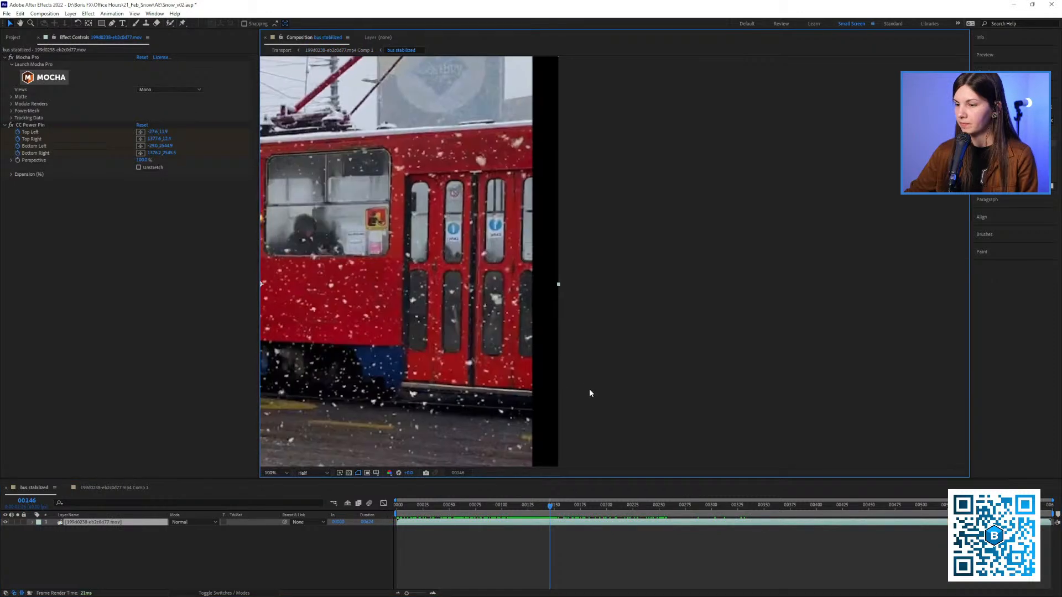
pyautogui.moveTo(417, 507); pyautogui.dragTo(492, 507)
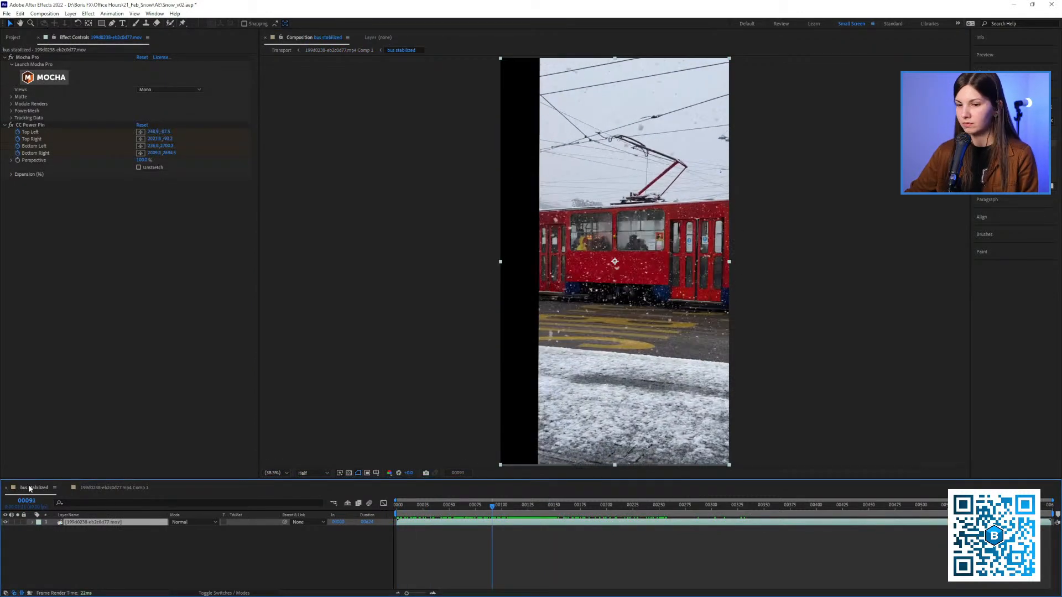
pyautogui.moveTo(33, 491); pyautogui.dragTo(135, 491)
pyautogui.click(26, 491)
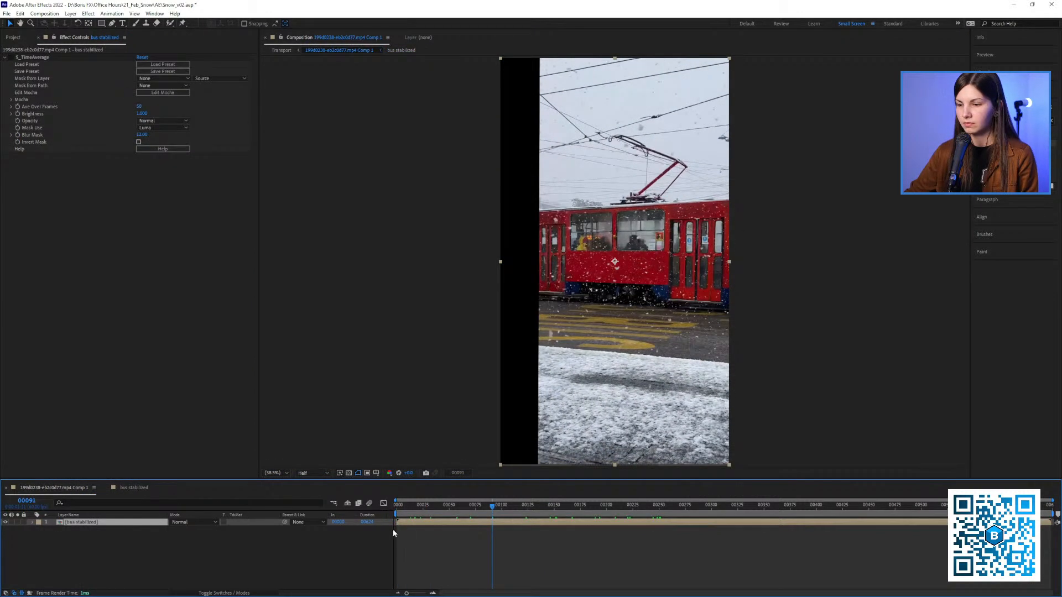
pyautogui.moveTo(396, 507); pyautogui.dragTo(551, 517)
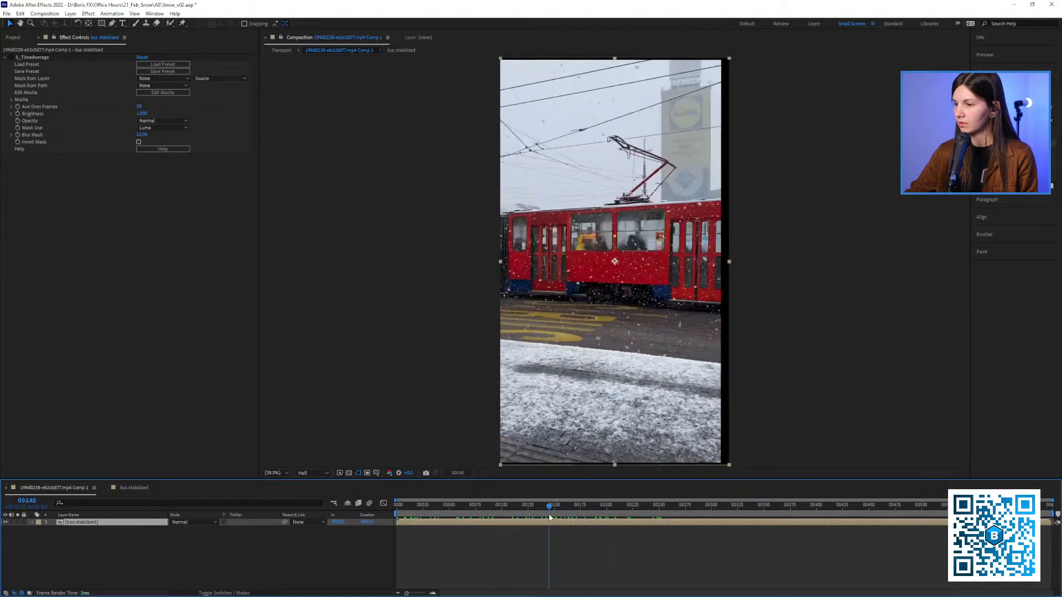
pyautogui.moveTo(354, 183); pyautogui.dragTo(293, 182)
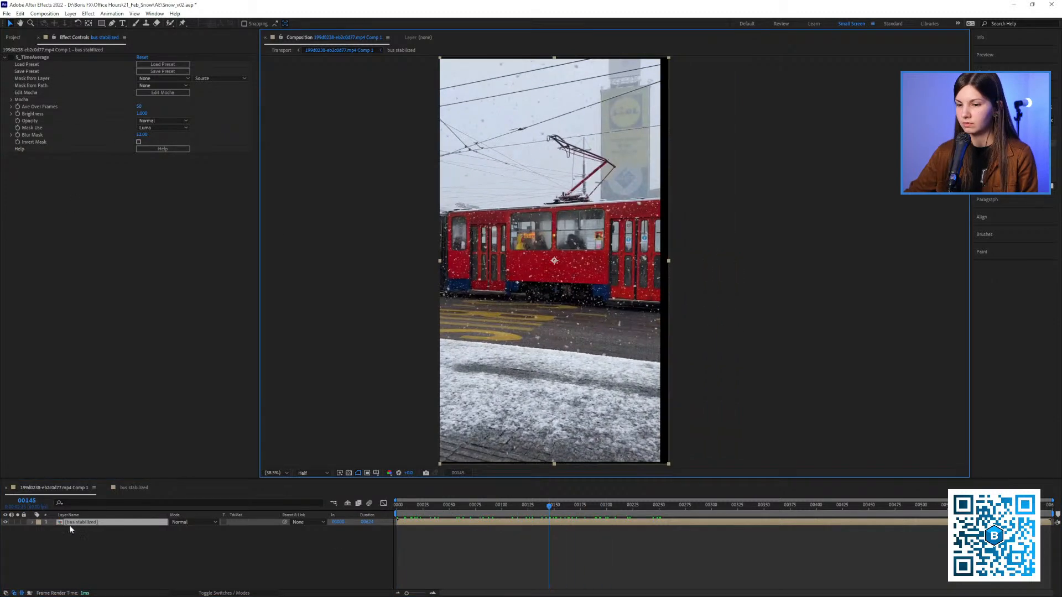
# Review the project items and scrub the bus stabilized composition to examine the tram's stabilization up close and in full frame
pyautogui.click(13, 37)
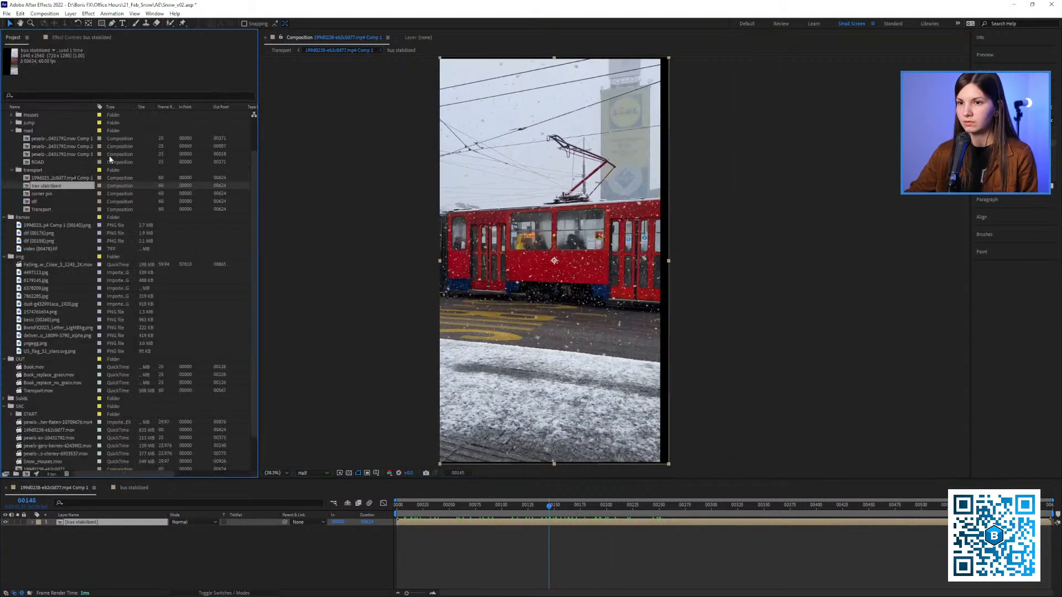
pyautogui.click(77, 37)
pyautogui.click(16, 37)
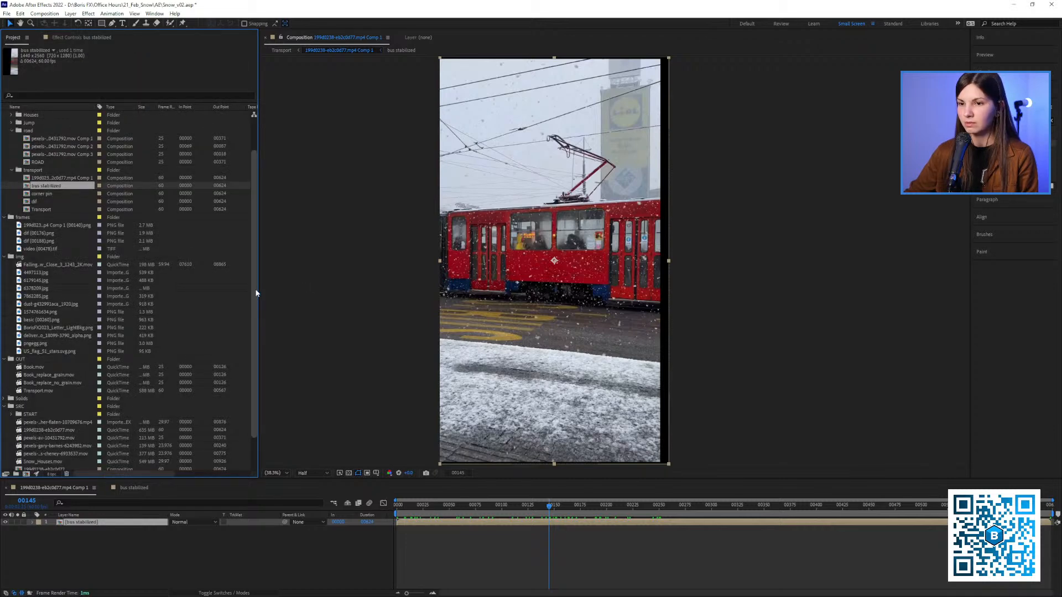
pyautogui.scroll(-1, 252, 299)
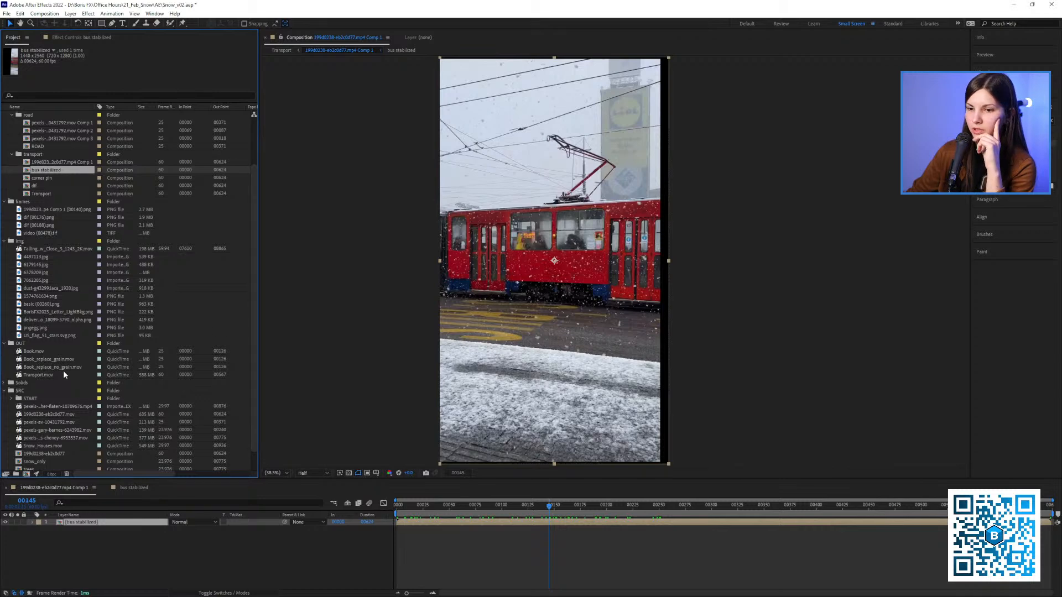
pyautogui.click(140, 487)
pyautogui.press('/')
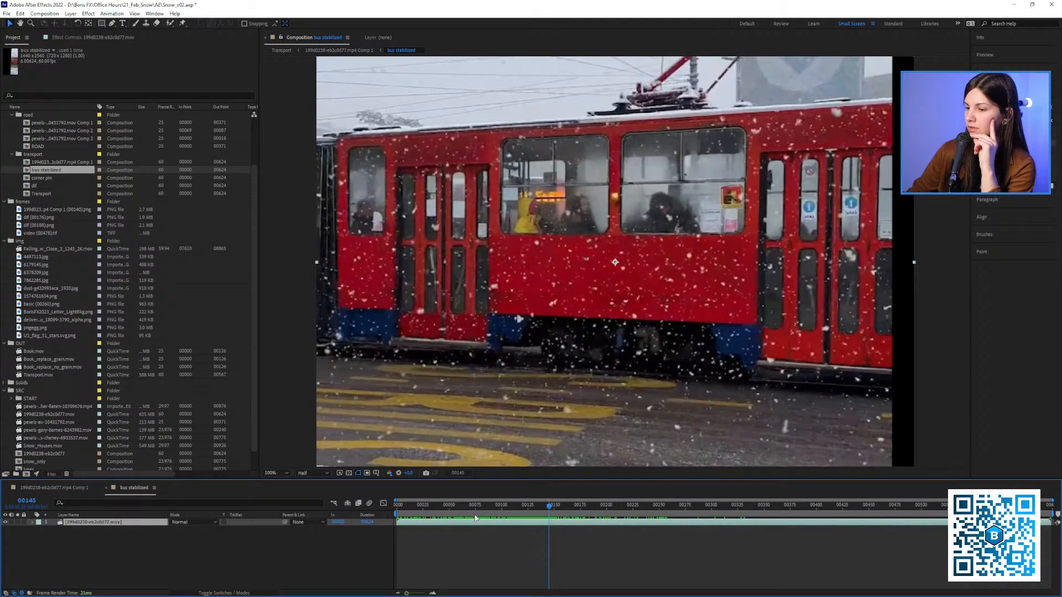
pyautogui.click(464, 505)
pyautogui.hotkey('shift', '/')
pyautogui.moveTo(589, 335); pyautogui.dragTo(498, 323)
pyautogui.moveTo(486, 506); pyautogui.dragTo(513, 505)
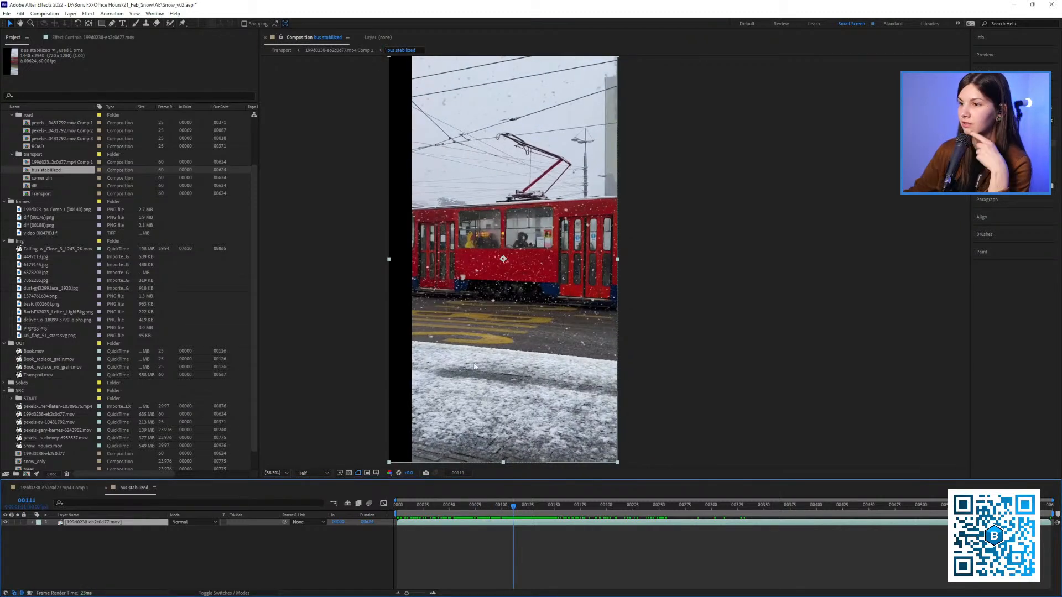
pyautogui.moveTo(495, 519); pyautogui.dragTo(549, 511)
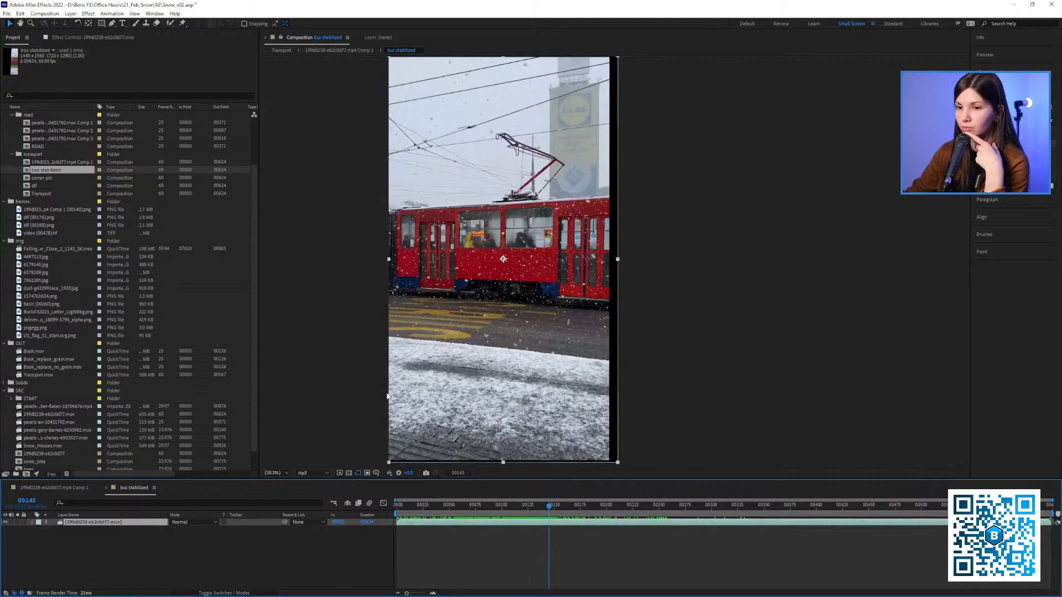
pyautogui.moveTo(475, 512); pyautogui.dragTo(534, 523)
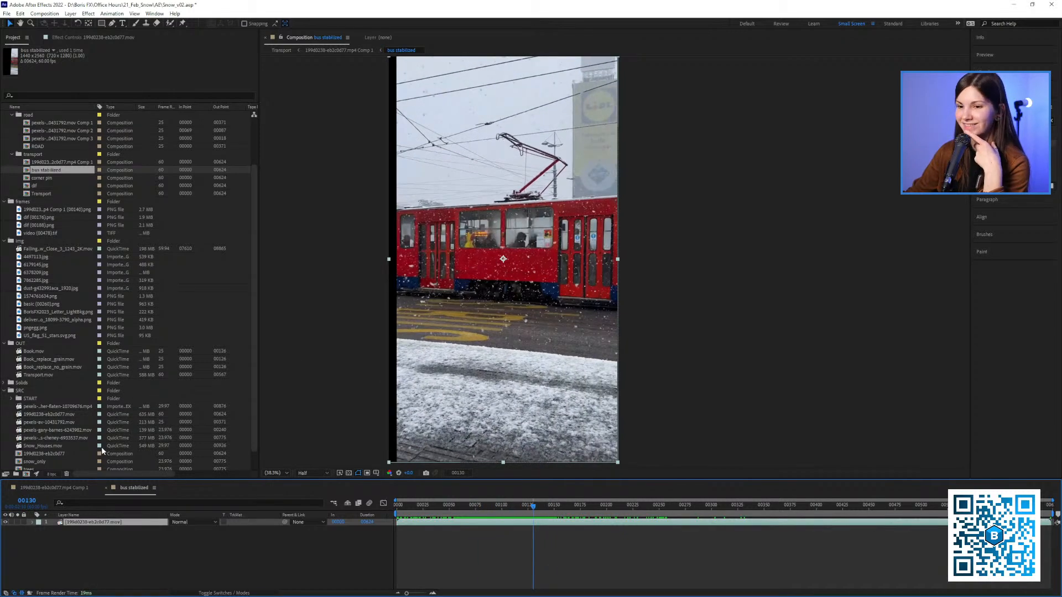
# Find the 199d0238-eb2c0d77.mov footage in the SRC folder and add it beneath the bus stabilized layer in Comp 1
pyautogui.click(64, 489)
pyautogui.click(48, 360)
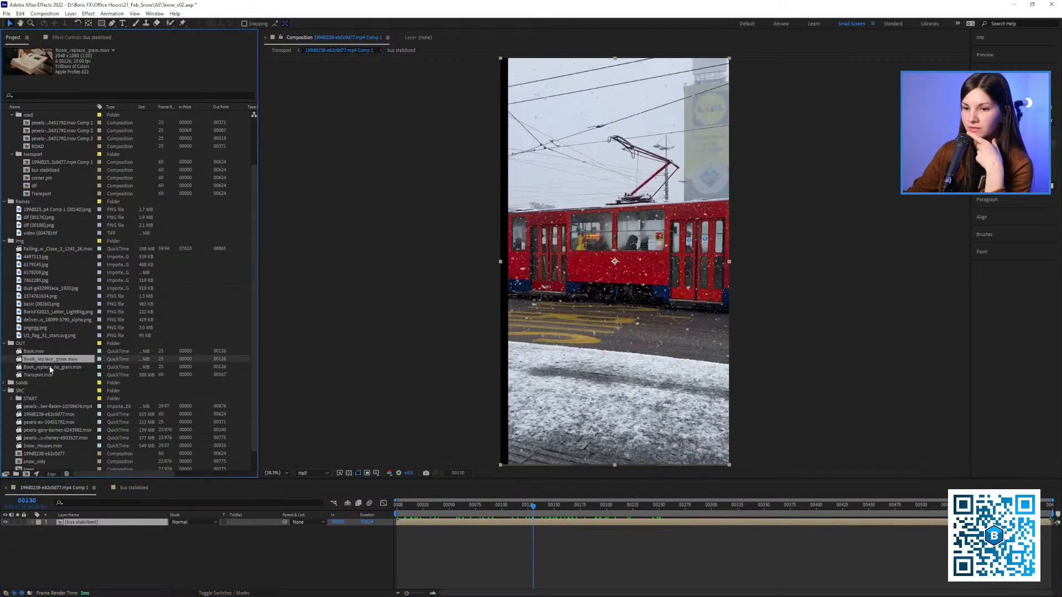
pyautogui.scroll(-2, 67, 340)
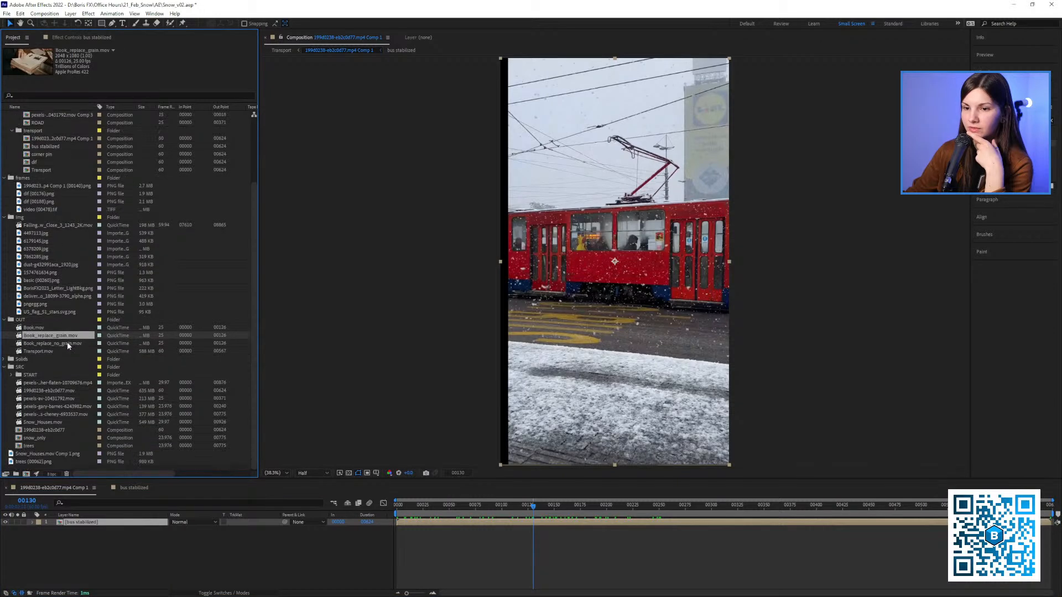
pyautogui.click(51, 407)
pyautogui.click(51, 415)
pyautogui.click(51, 423)
pyautogui.click(49, 406)
pyautogui.click(48, 382)
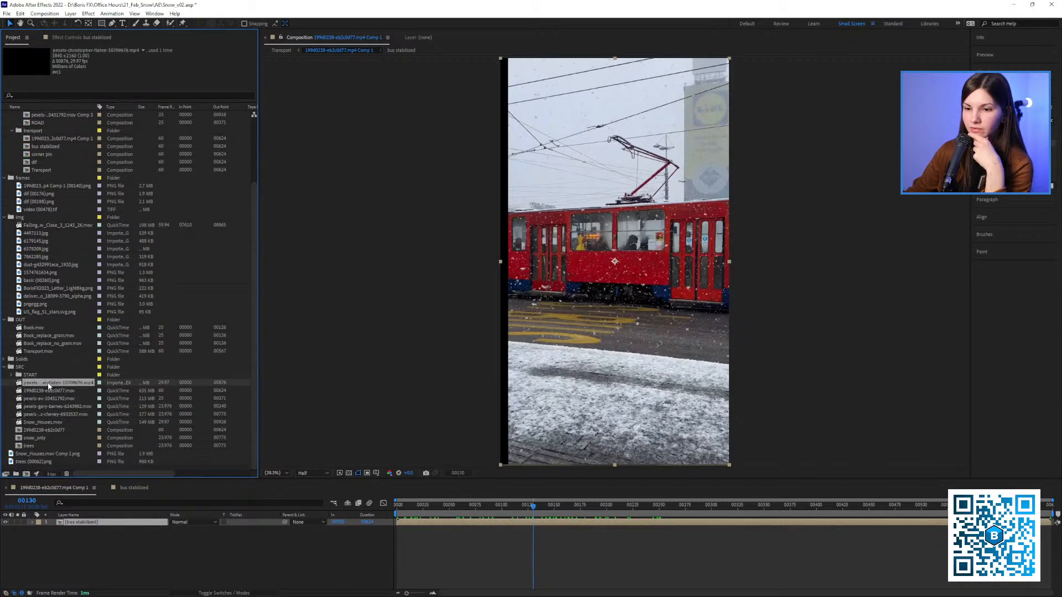
pyautogui.click(49, 390)
pyautogui.click(49, 398)
pyautogui.click(35, 390)
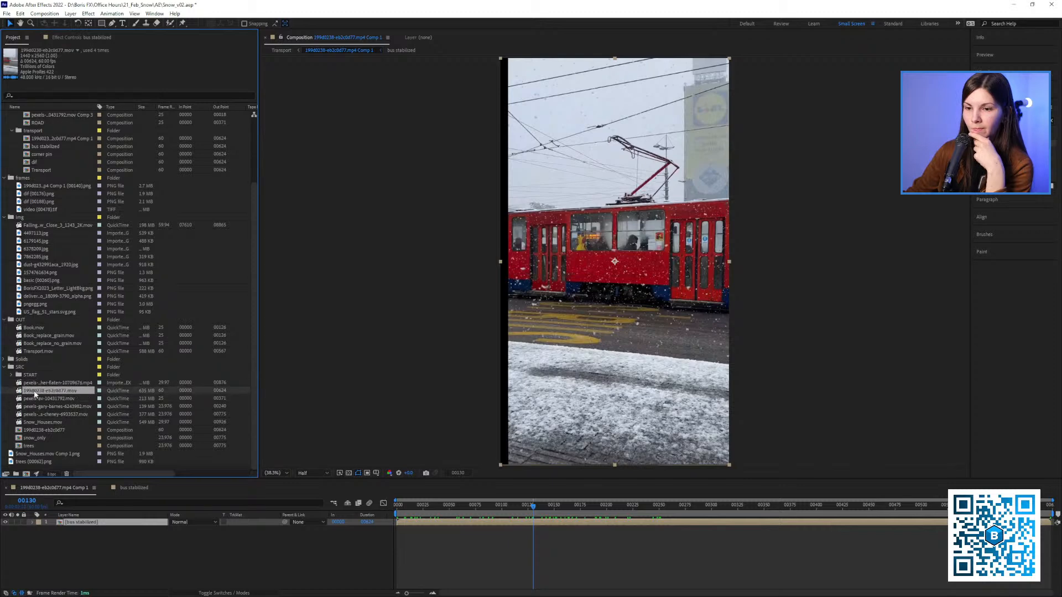
pyautogui.moveTo(51, 398); pyautogui.dragTo(83, 535)
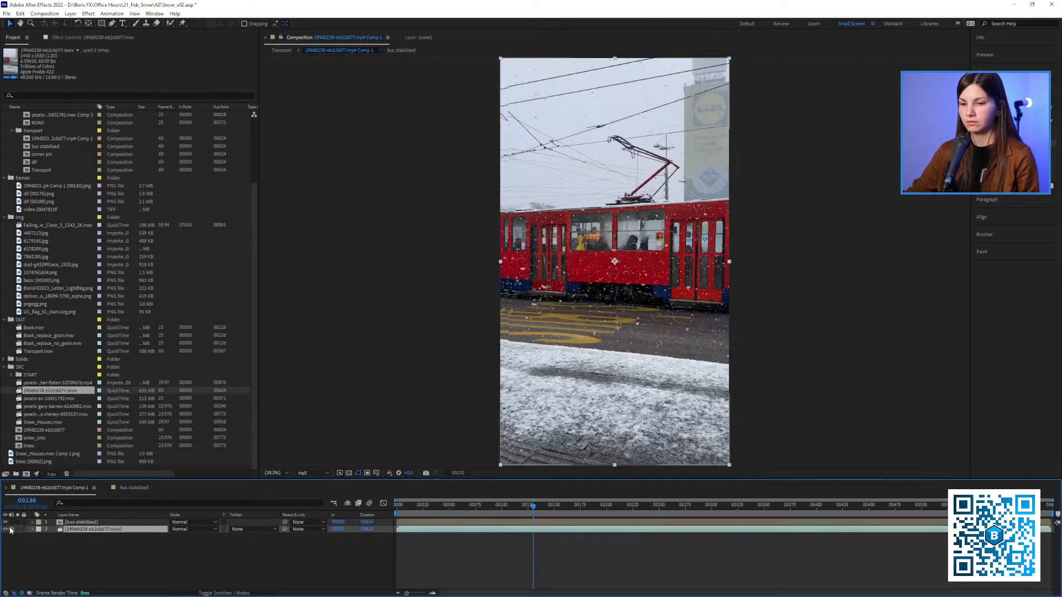
# Hide the bus stabilized layer in Comp 1, scrub through the original tram footage, and look at its effects
pyautogui.click(5, 522)
pyautogui.moveTo(637, 295); pyautogui.dragTo(558, 301)
pyautogui.moveTo(464, 507); pyautogui.dragTo(481, 507)
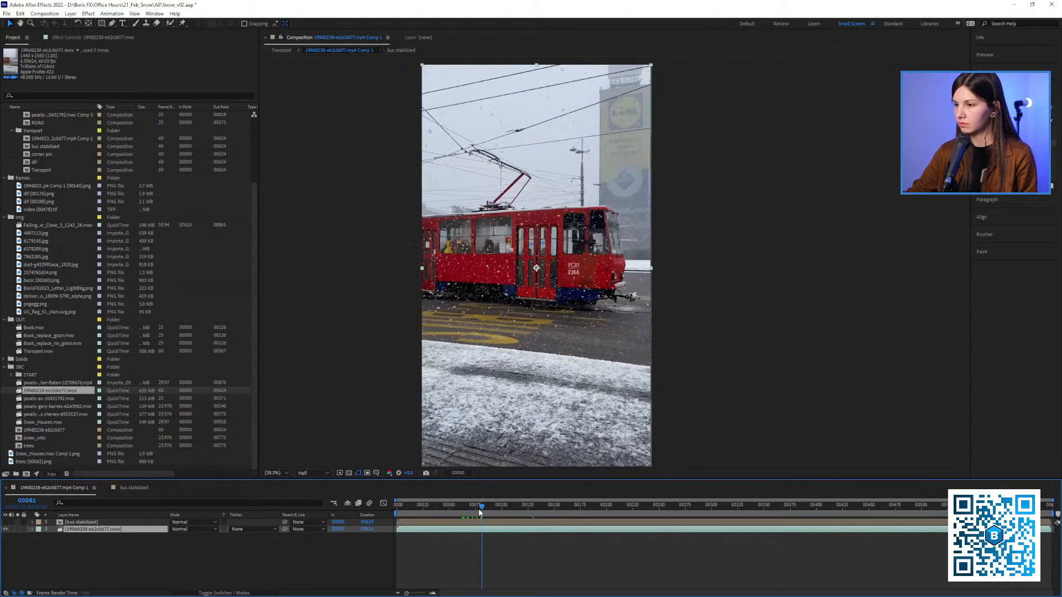
pyautogui.click(108, 36)
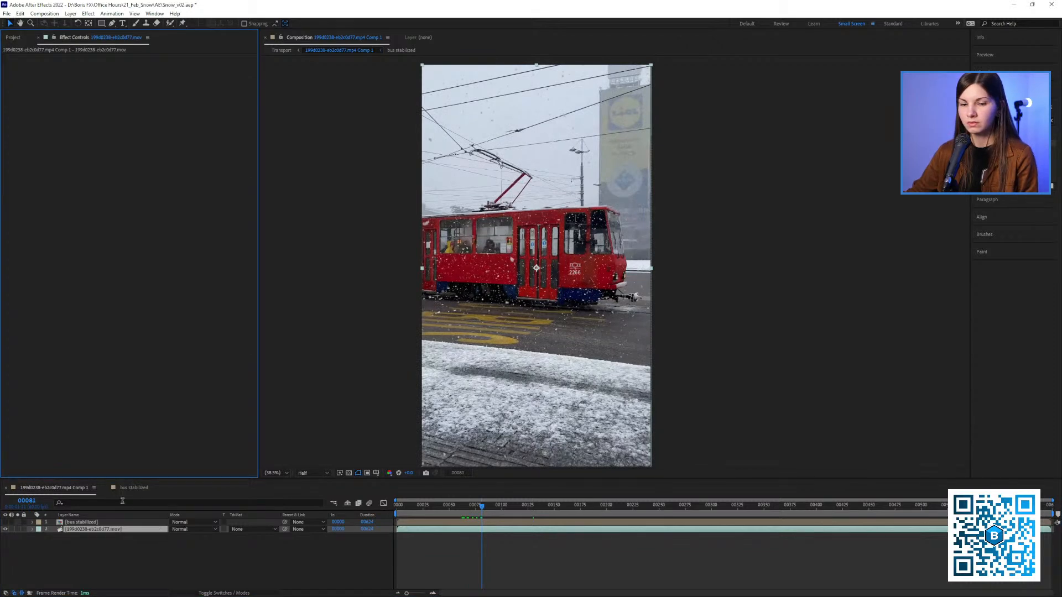
# Copy CC Power Pin from the tram layer in bus stabilized to Comp 1's bus stabilized layer at frame 0 and enable Unstretch
pyautogui.click(133, 488)
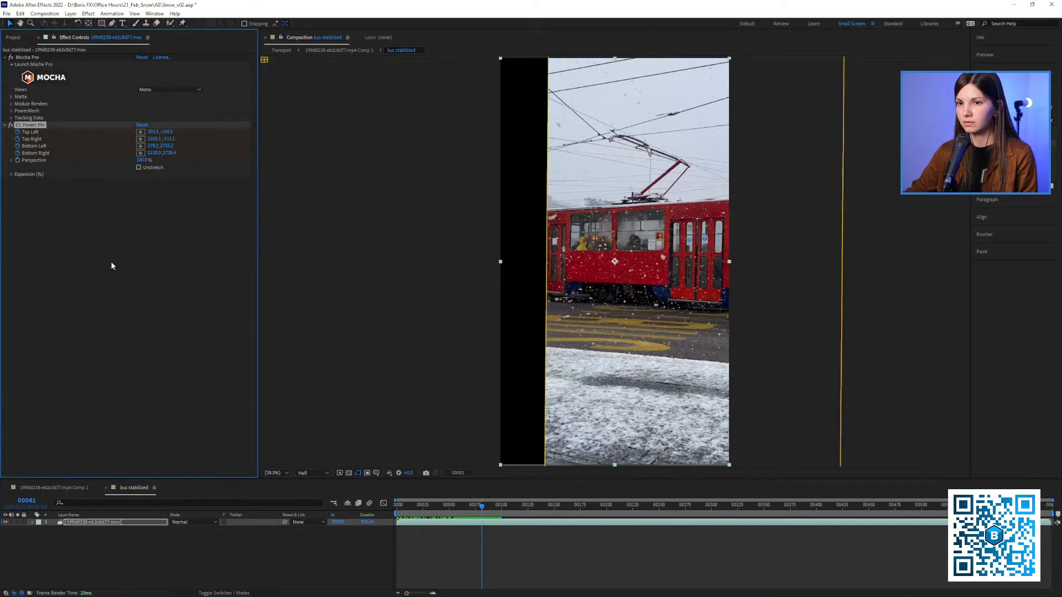
pyautogui.click(53, 487)
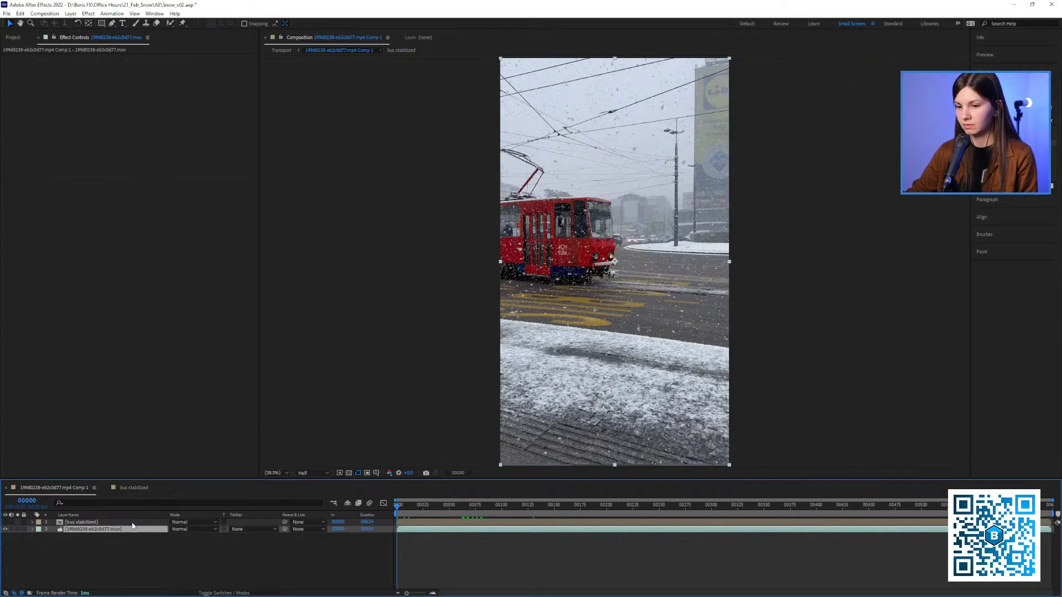
pyautogui.click(132, 523)
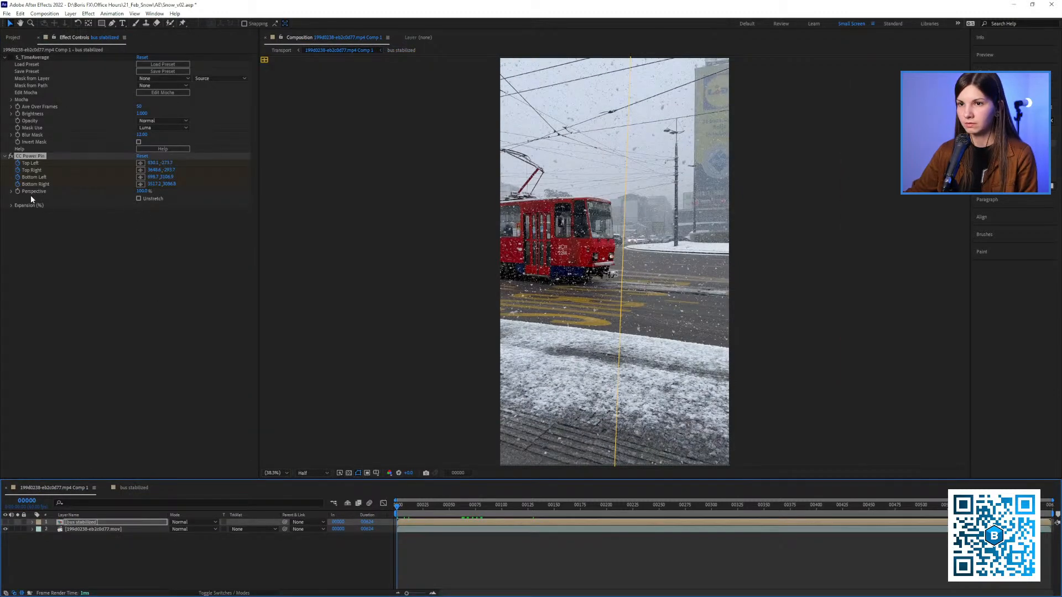
pyautogui.click(139, 199)
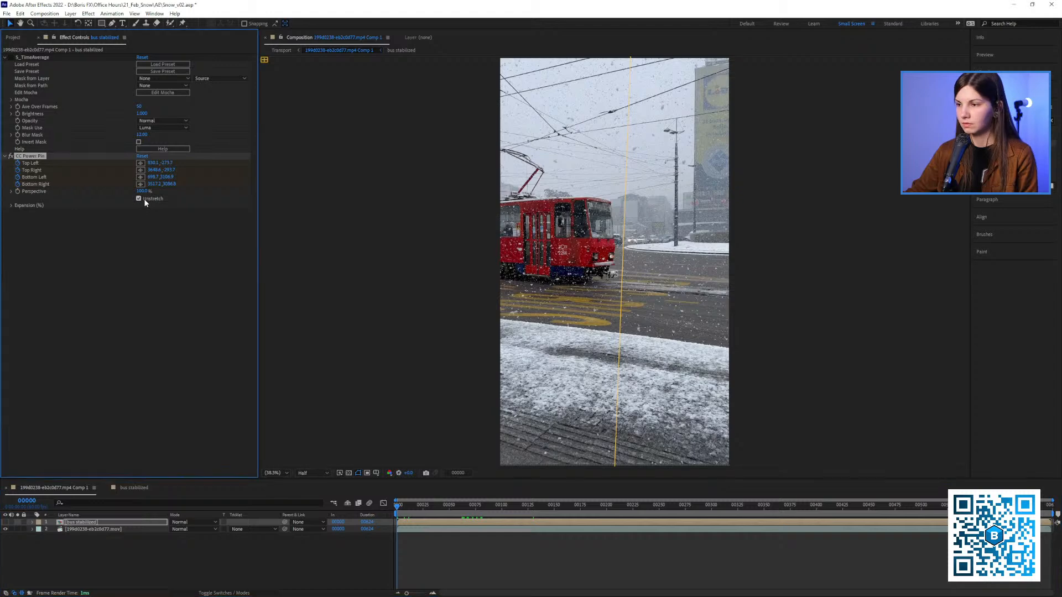
# Show and solo the bus stabilized layer, check it at frames 44 and 129, and turn off CC Power Pin's Unstretch option
pyautogui.click(6, 522)
pyautogui.click(18, 522)
pyautogui.click(443, 506)
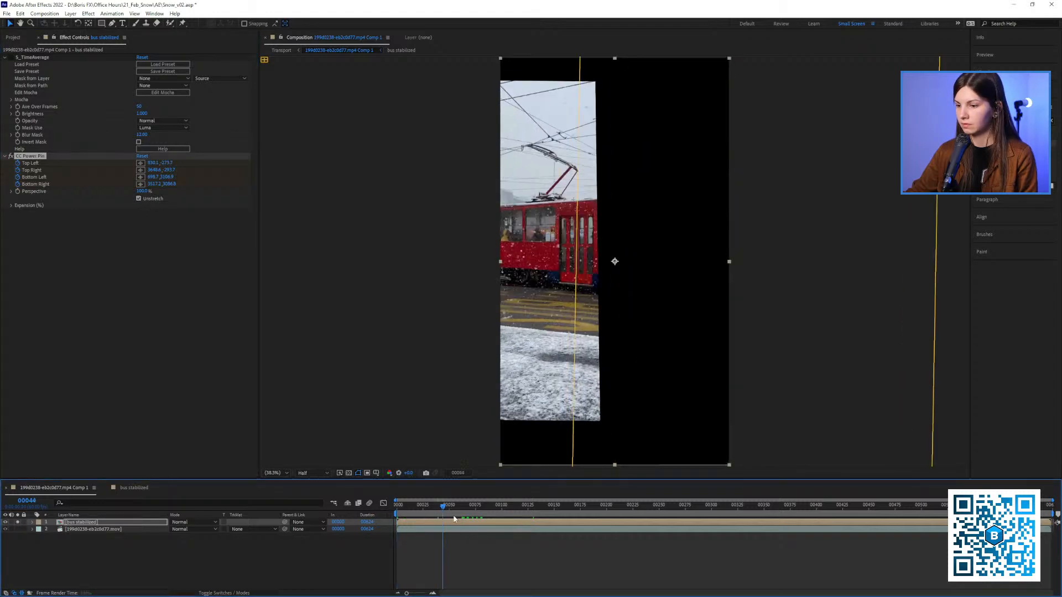
pyautogui.click(532, 507)
pyautogui.click(144, 200)
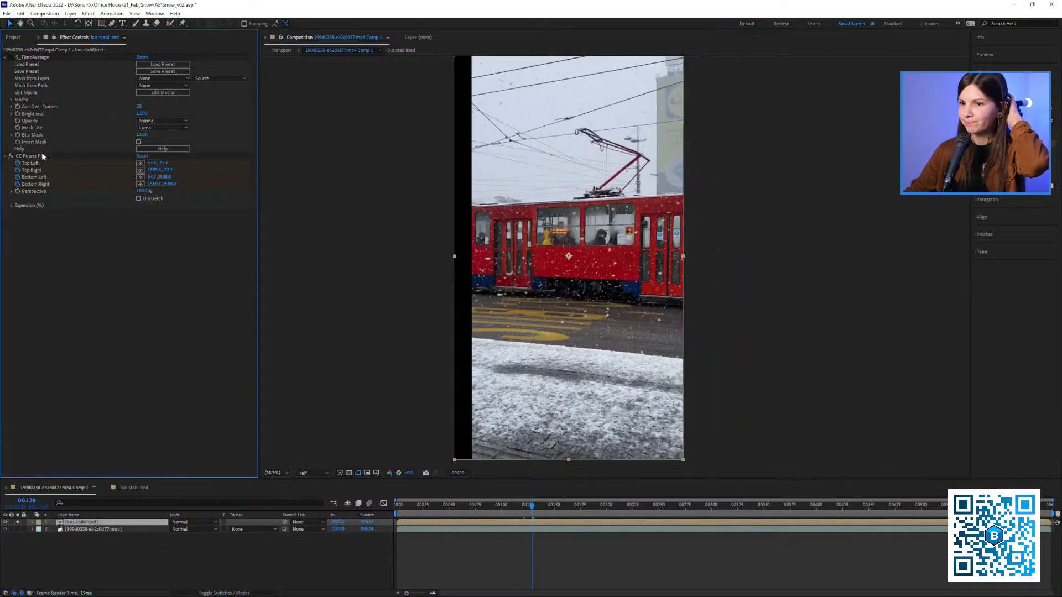
# Delete the CC Power Pin effect from the bus stabilized layer in Comp 1 and scrub the result to frame 110
pyautogui.click(45, 157)
pyautogui.press('Delete')
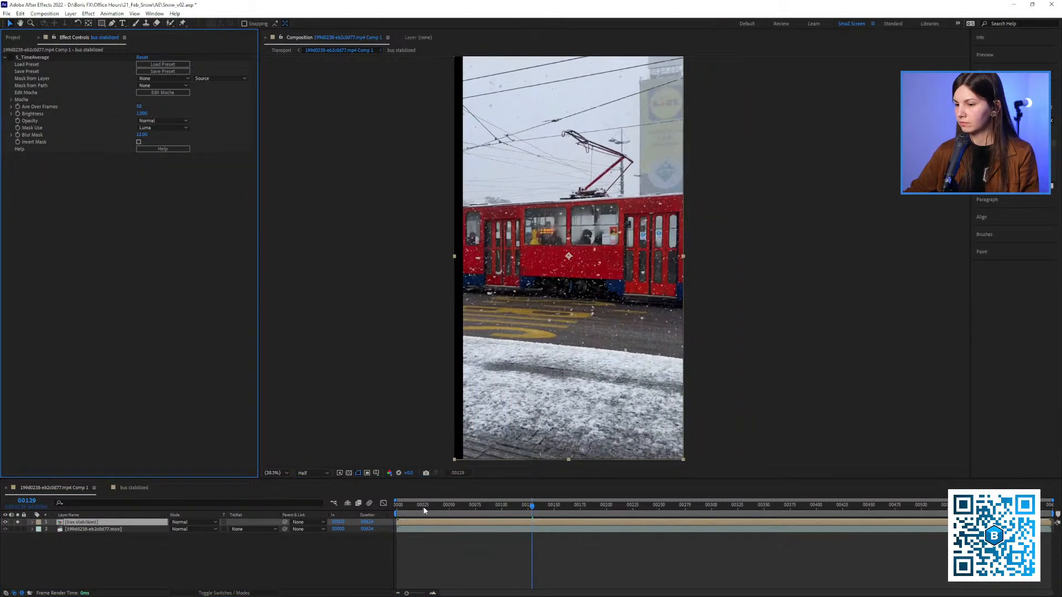
pyautogui.moveTo(415, 508); pyautogui.dragTo(512, 510)
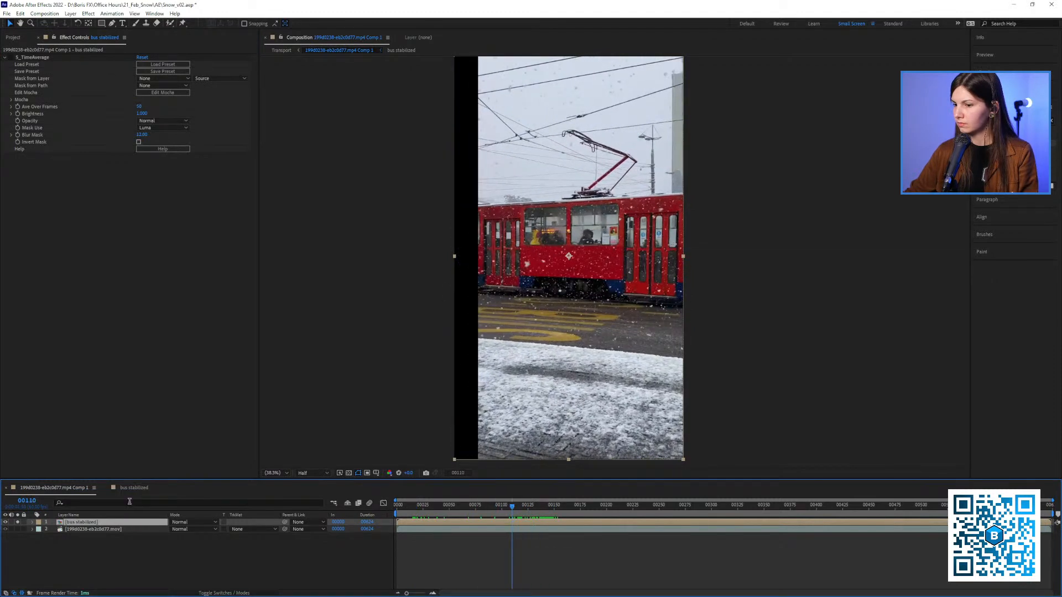
# Open the bus stabilized composition, play the stabilized tram footage, and scrub back to frame 57
pyautogui.click(150, 488)
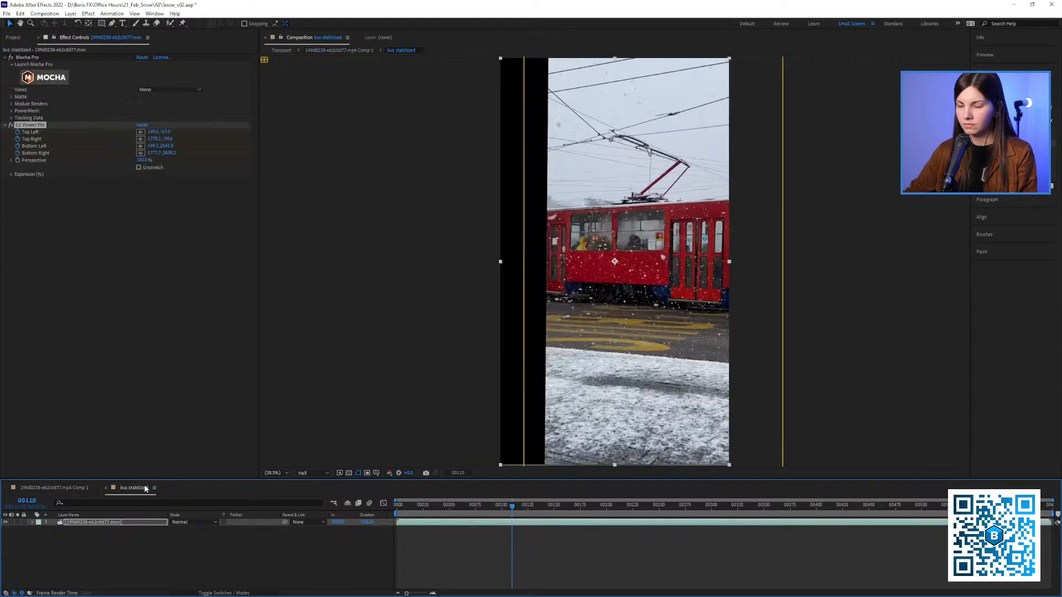
pyautogui.click(410, 516)
pyautogui.press('space')
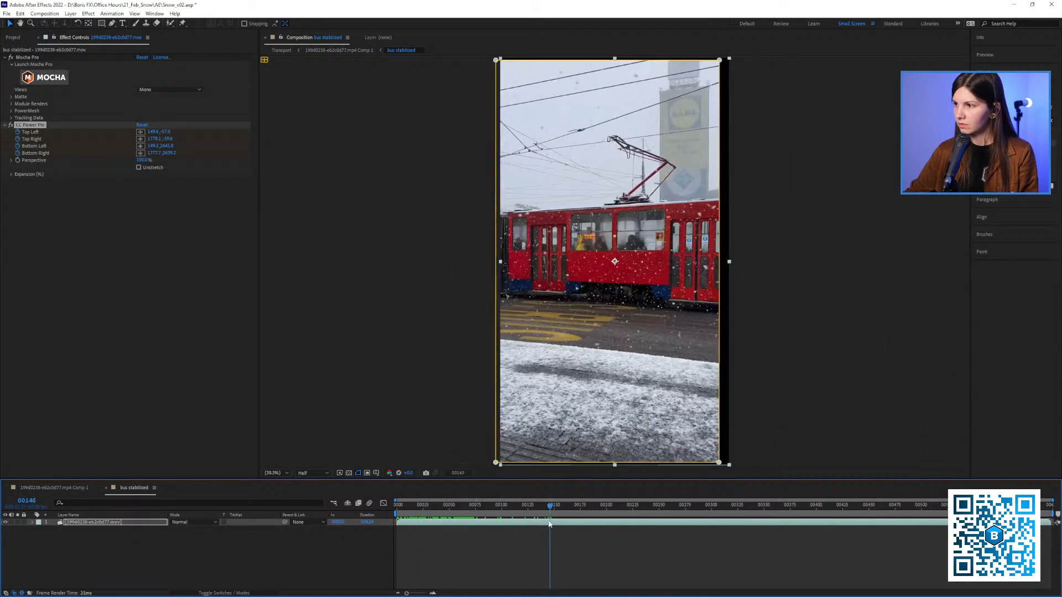
pyautogui.press('space')
pyautogui.moveTo(600, 351); pyautogui.dragTo(572, 360)
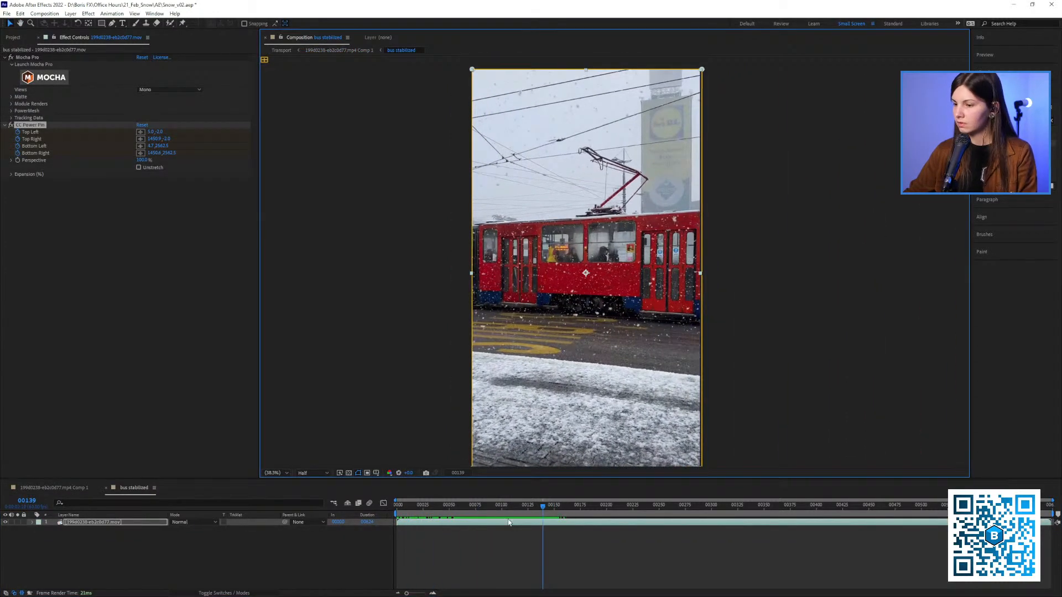
pyautogui.moveTo(541, 506); pyautogui.dragTo(456, 505)
# Clear the disk cache and scrub the bus stabilized composition again to frame 144
pyautogui.press('ctrl+alt+KP_Divide')
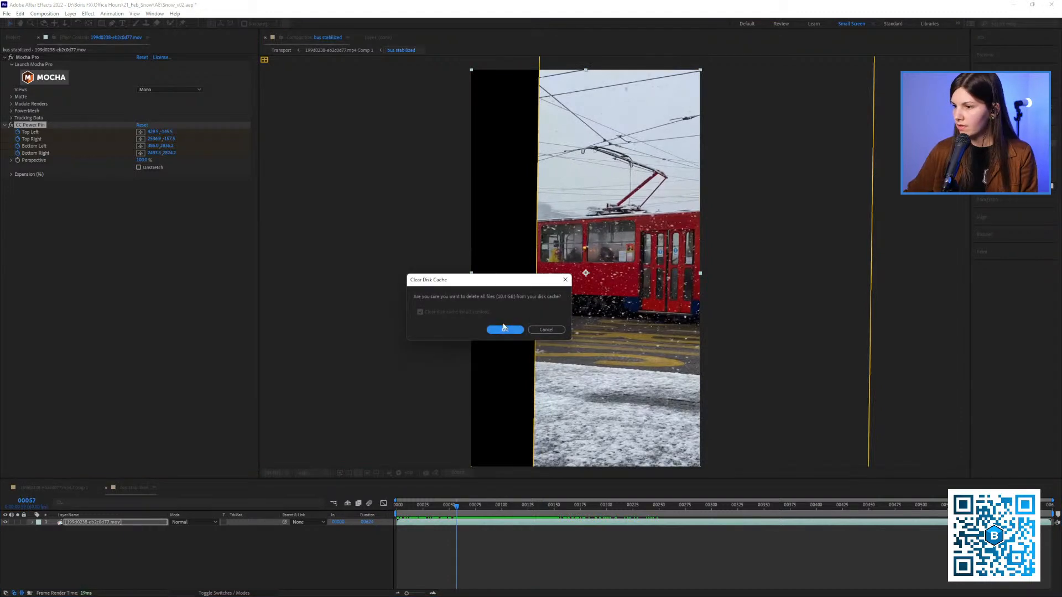
pyautogui.click(505, 330)
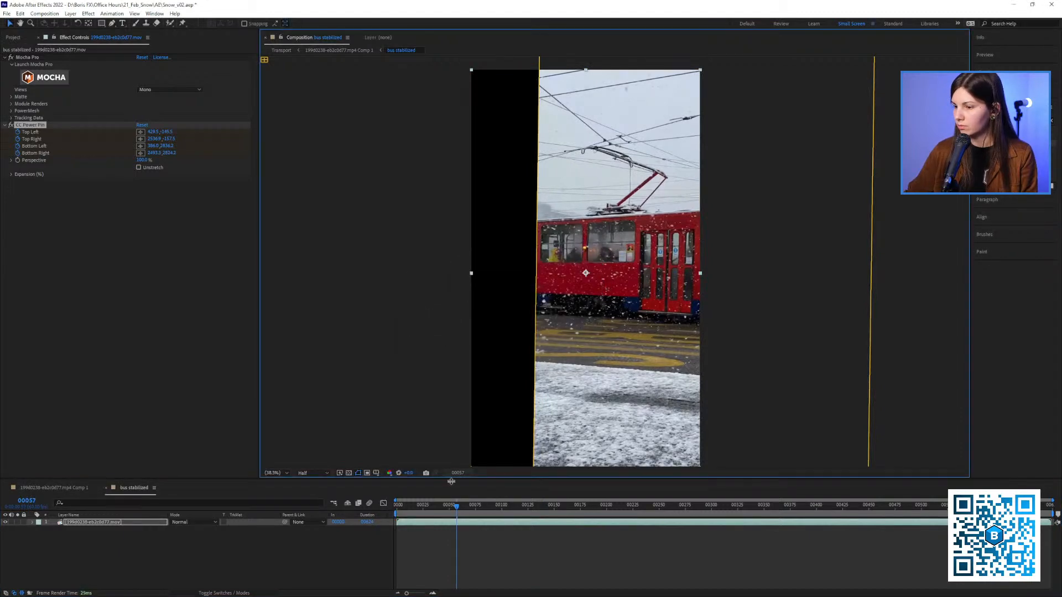
pyautogui.click(438, 506)
pyautogui.moveTo(434, 507); pyautogui.dragTo(545, 503)
pyautogui.moveTo(573, 454); pyautogui.dragTo(527, 442)
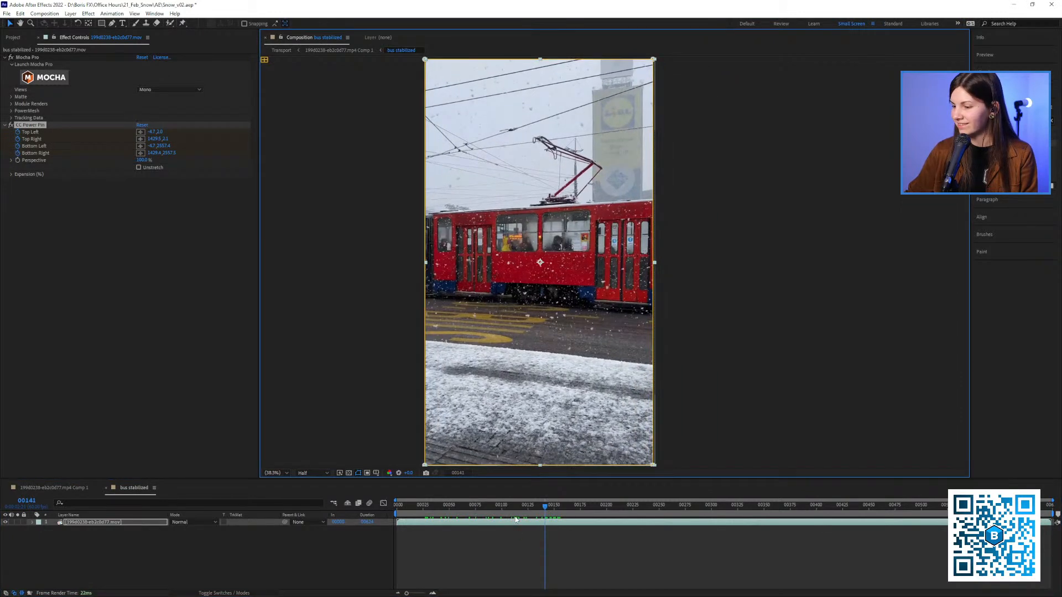
pyautogui.moveTo(519, 507); pyautogui.dragTo(526, 481)
# Switch to File Explorer, play Transport.mov from the out folder of 21_Feb_Snow, and return to After Effects
pyautogui.hotkey('alt', 'Tab')
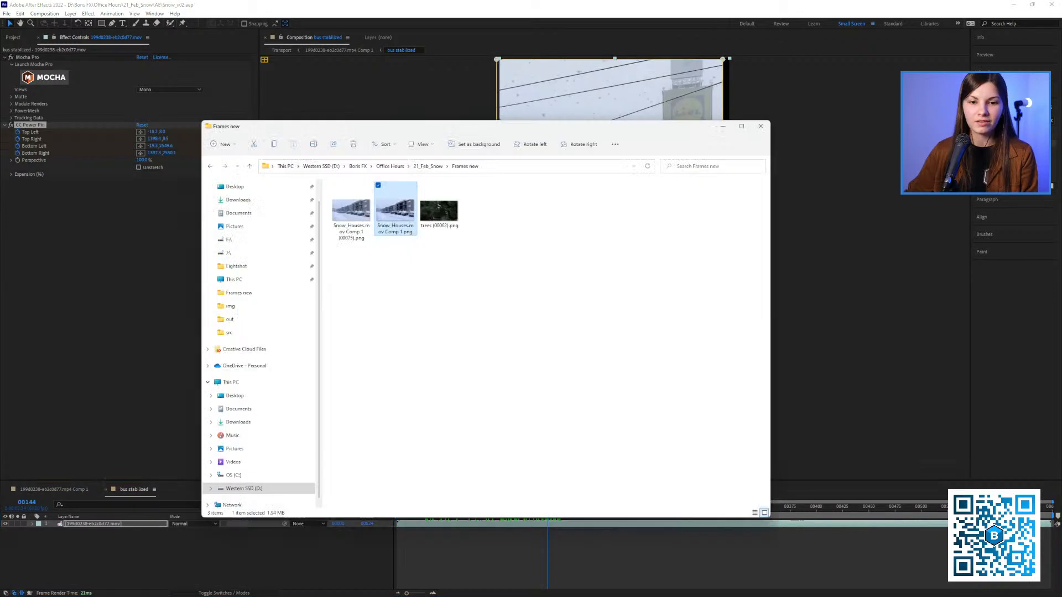
pyautogui.click(427, 166)
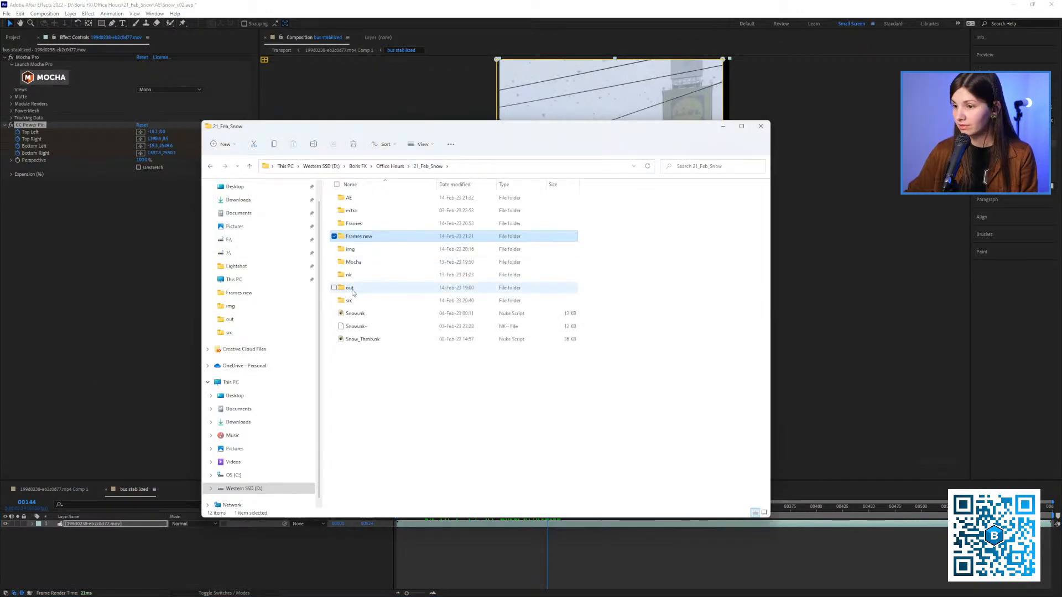
pyautogui.doubleClick(354, 288)
pyautogui.click(450, 220)
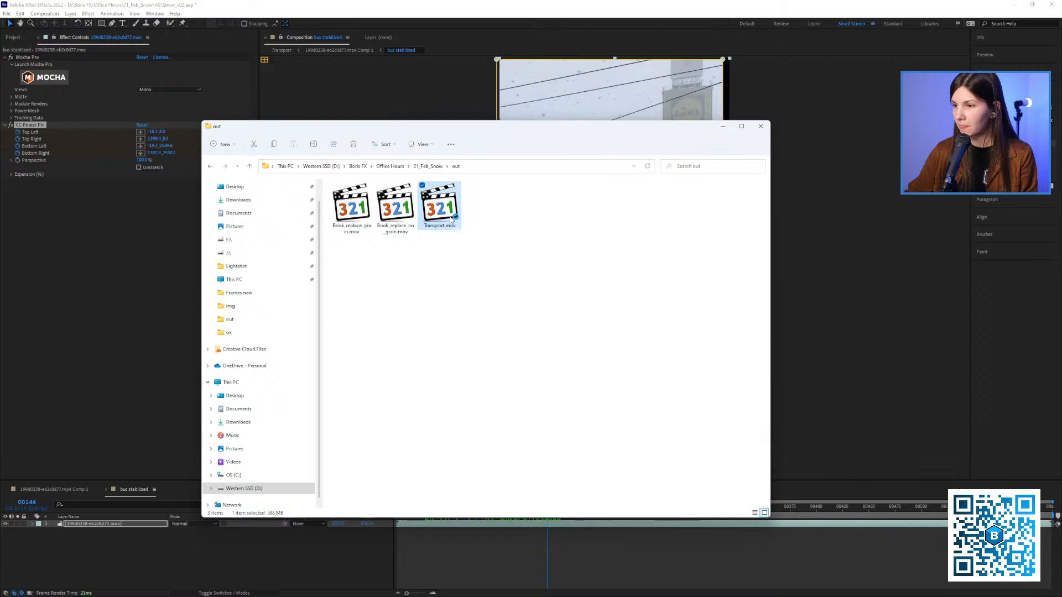
pyautogui.doubleClick(450, 220)
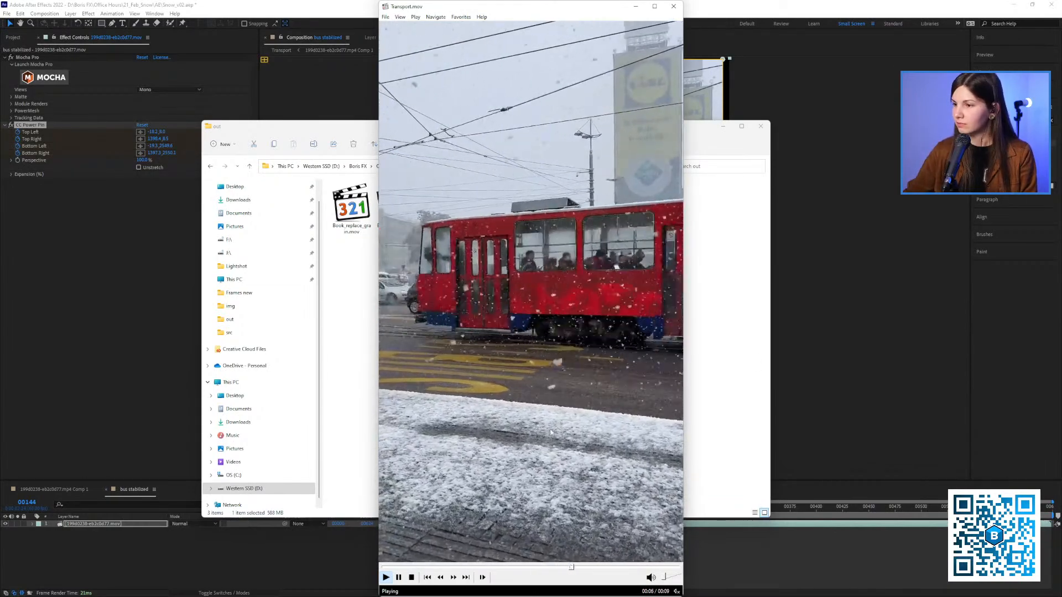
pyautogui.click(568, 437)
pyautogui.click(118, 321)
# Check the tram at frame 139 and delete the CC Power Pin effect from the footage layer in bus stabilized
pyautogui.moveTo(496, 507); pyautogui.dragTo(543, 517)
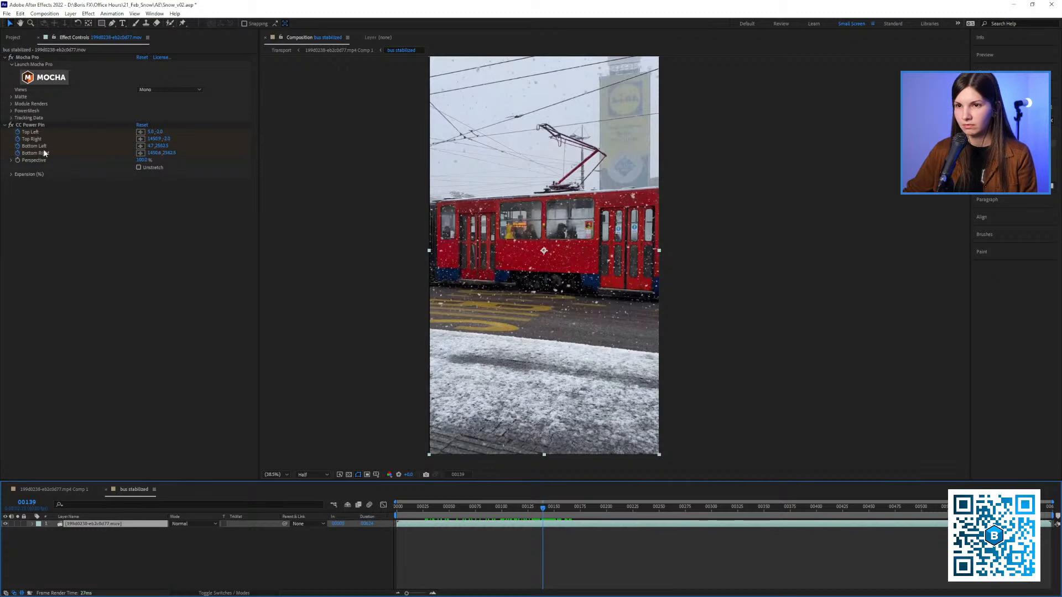
pyautogui.click(28, 124)
pyautogui.press('Delete')
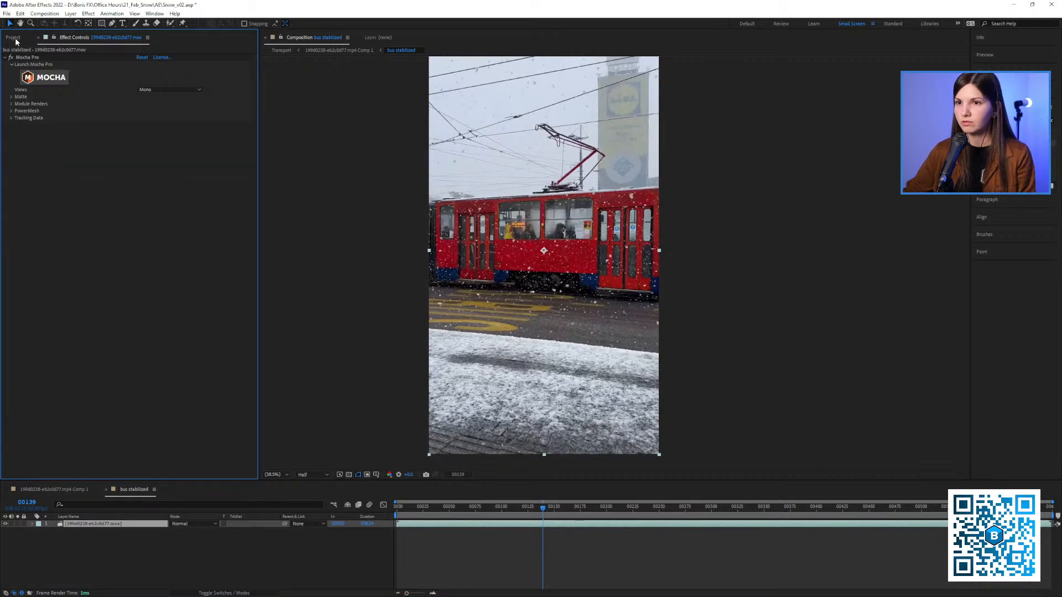
# Review the size, frame rate and resolution in the bus stabilized composition settings, leaving them as they are
pyautogui.click(44, 13)
pyautogui.click(61, 37)
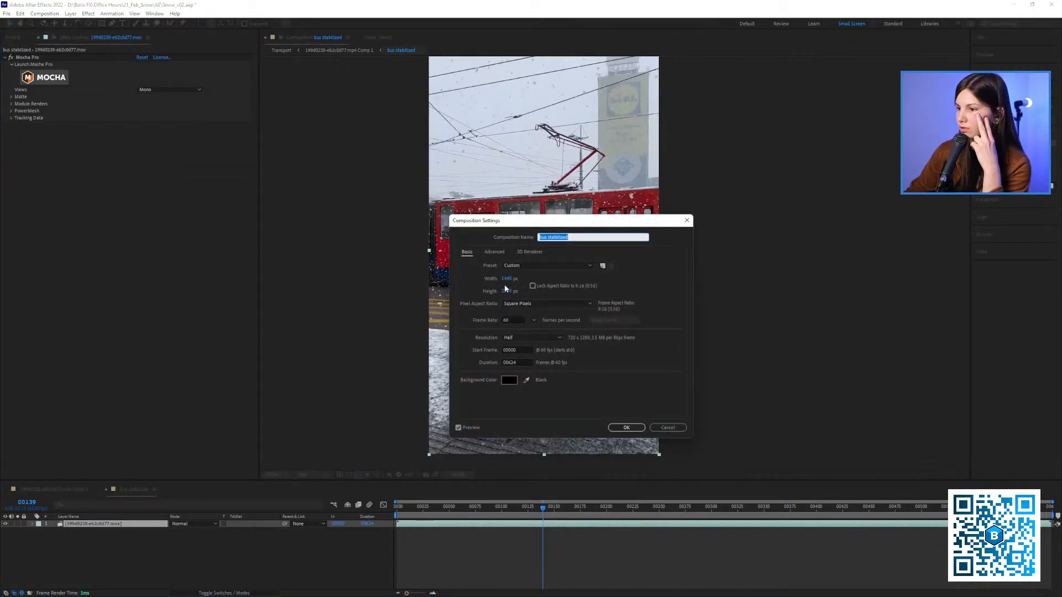
pyautogui.click(679, 432)
# Inspect the tram footage's details in the project and reveal its layer's Scale property in bus stabilized
pyautogui.click(17, 38)
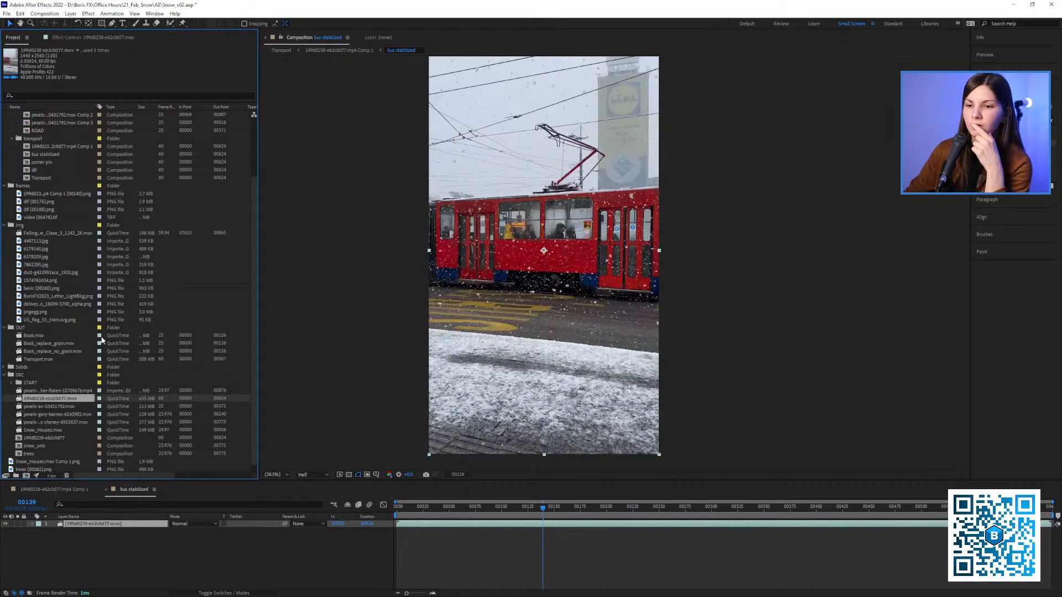
pyautogui.rightClick(95, 526)
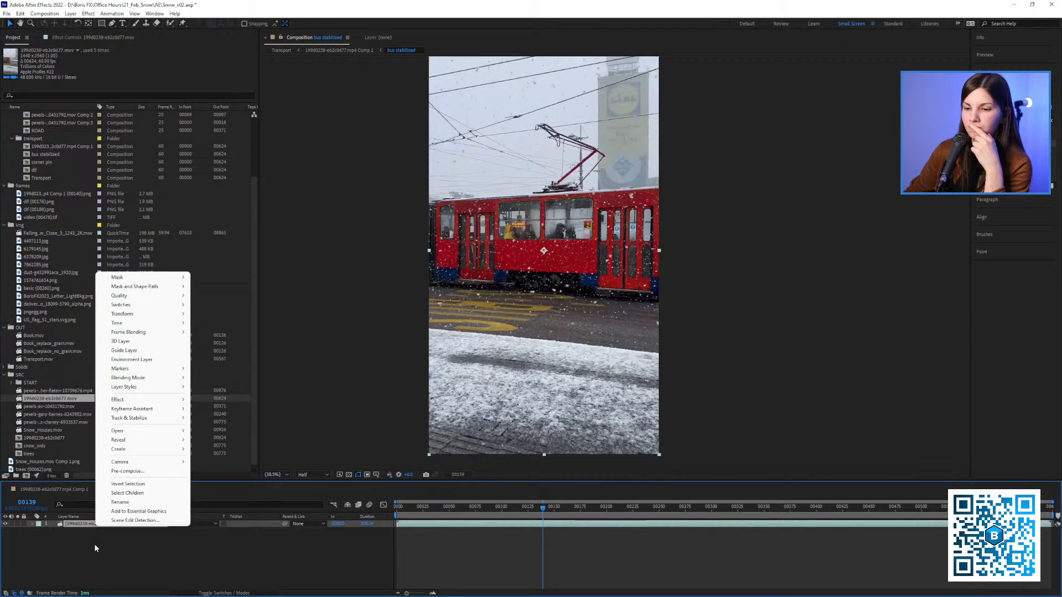
pyautogui.click(94, 544)
pyautogui.click(83, 525)
pyautogui.press('s')
pyautogui.click(92, 37)
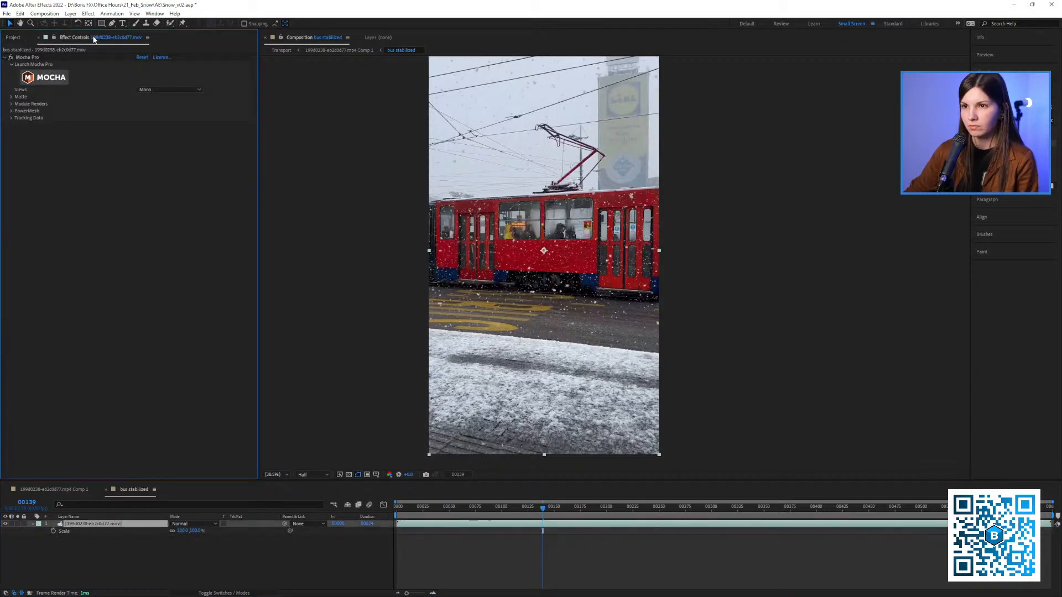
# Set the composition's preview resolution to Full and launch Mocha Pro on the tram footage layer
pyautogui.click(44, 77)
pyautogui.click(579, 308)
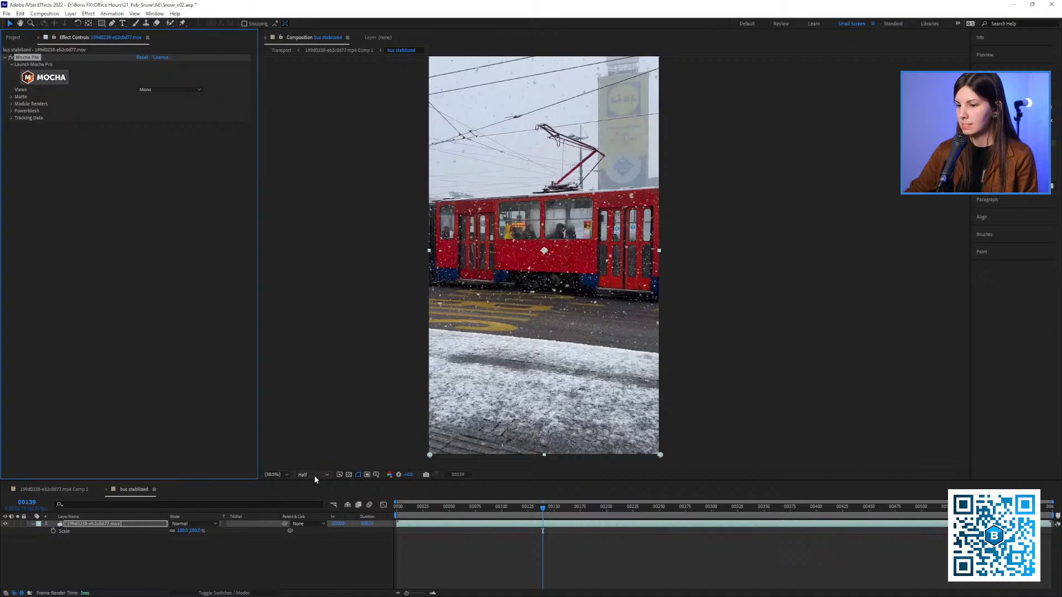
pyautogui.click(310, 475)
pyautogui.click(319, 496)
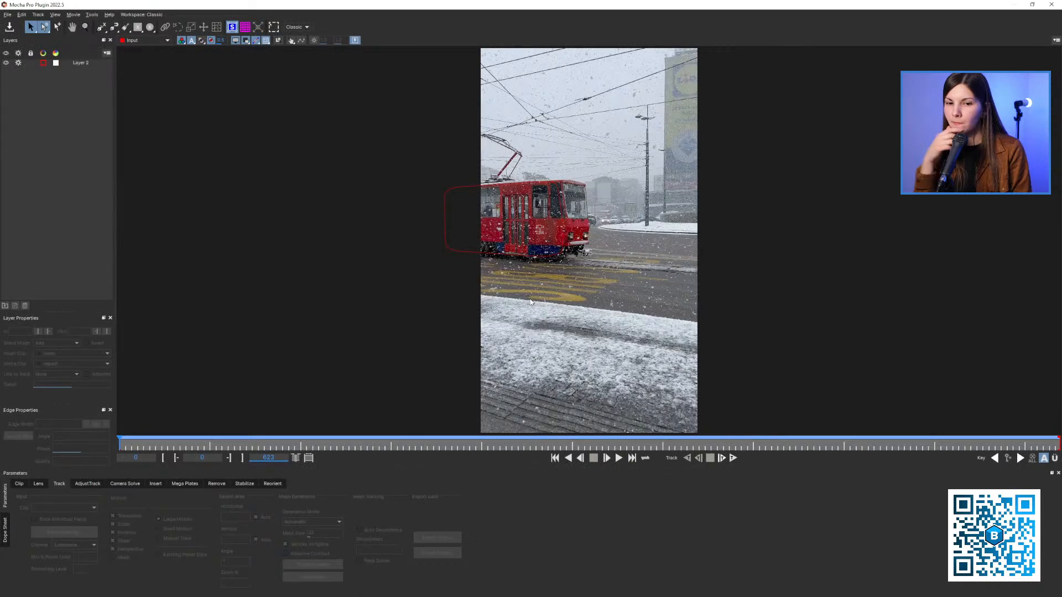
# Review Layer 2's track up to frame 117 and copy its tracking data in After Effects CC Power Pin format to the clipboard
pyautogui.click(88, 63)
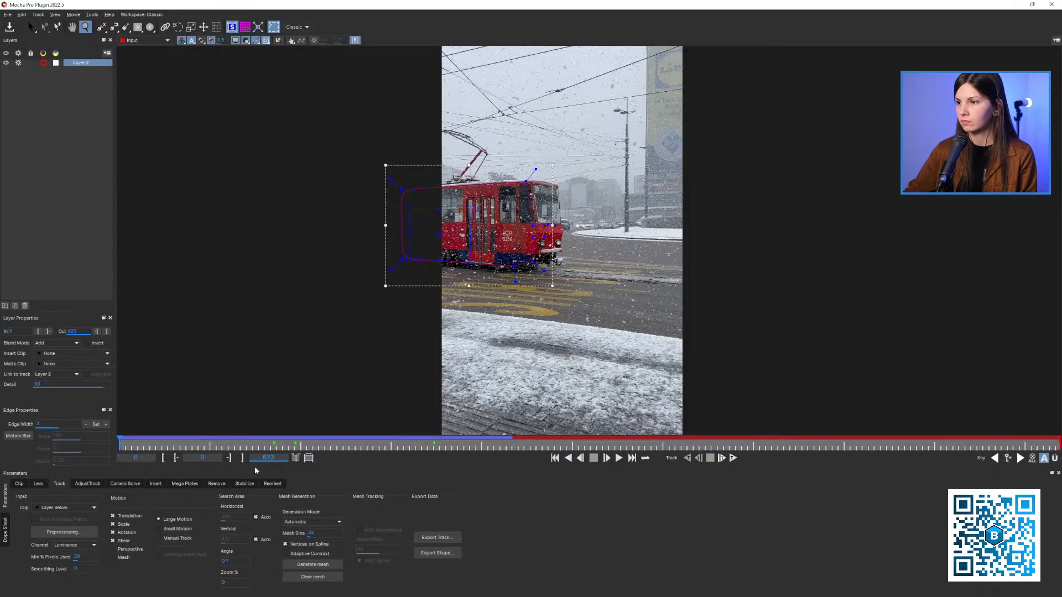
pyautogui.moveTo(184, 443); pyautogui.dragTo(342, 447)
pyautogui.press('x')
pyautogui.moveTo(490, 348); pyautogui.dragTo(396, 394)
pyautogui.press('z')
pyautogui.press('x')
pyautogui.click(436, 538)
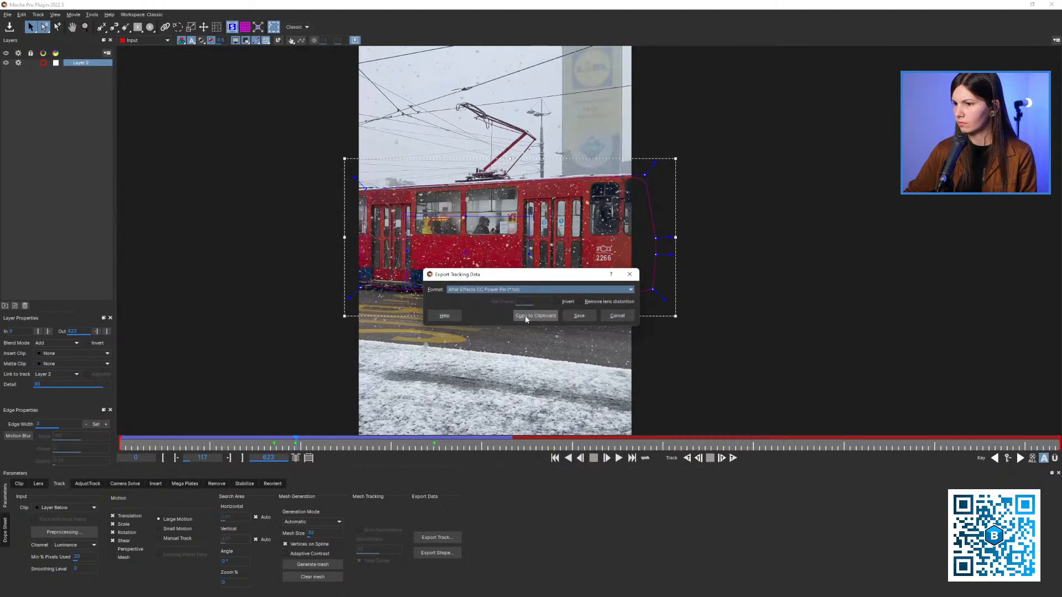
pyautogui.click(525, 315)
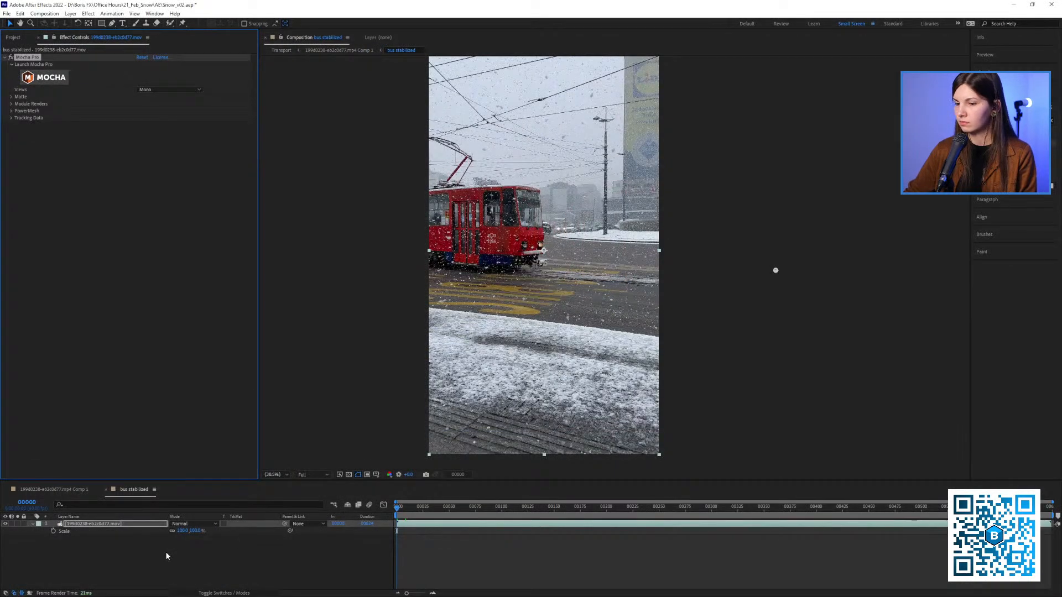
# Duplicate the tram footage layer in bus stabilized and hide the lower copy
pyautogui.click(164, 552)
pyautogui.click(119, 526)
pyautogui.hotkey('ctrl', 'd')
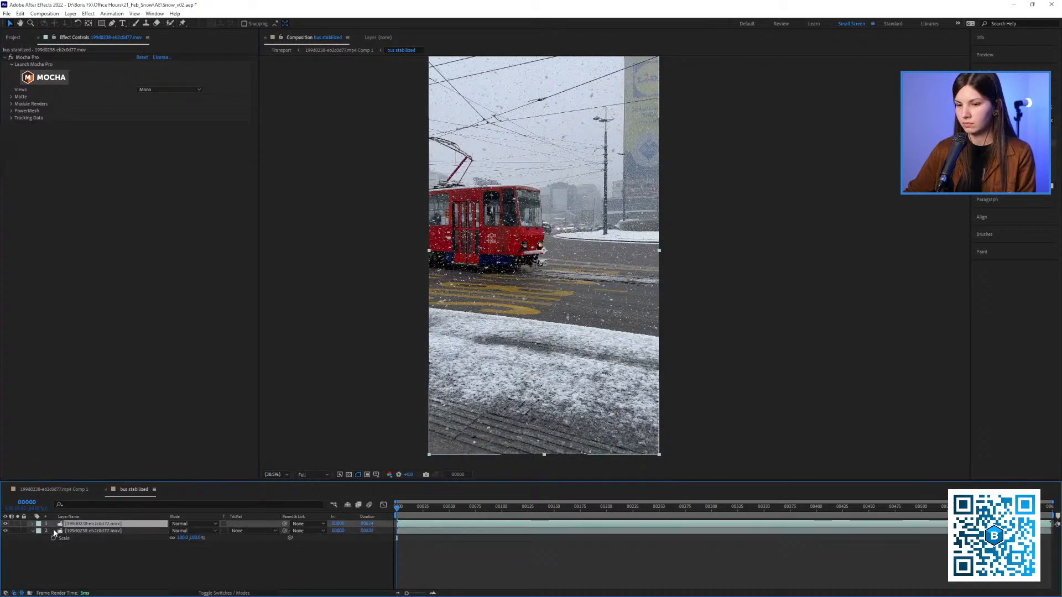
pyautogui.click(6, 531)
pyautogui.click(84, 532)
# Try pasting the CC Power Pin data onto the upper tram layer with Unstretch enabled, then undo the attempt
pyautogui.click(82, 525)
pyautogui.hotkey('ctrl', 'v')
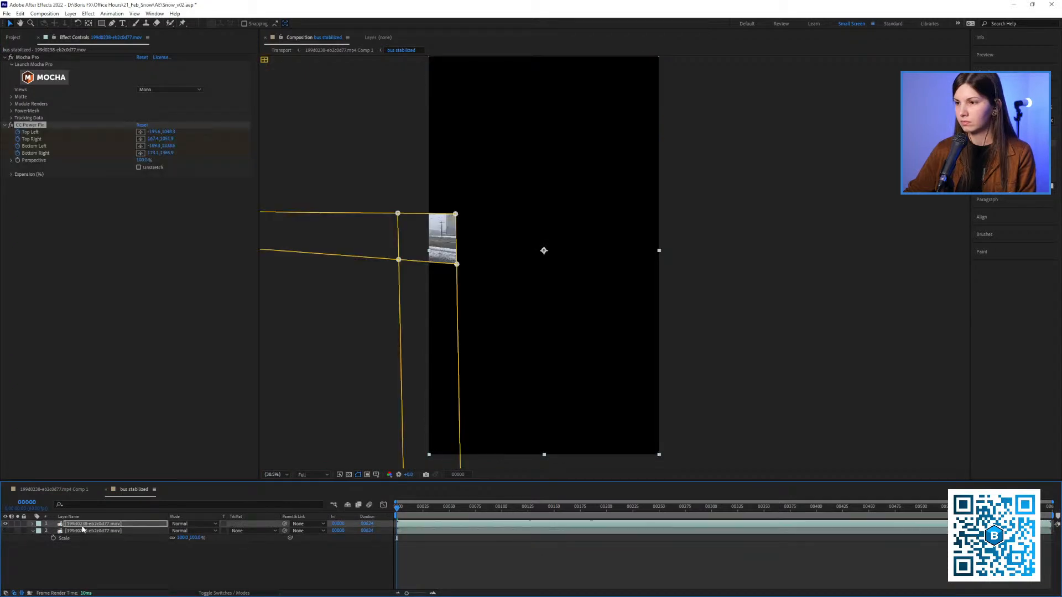
pyautogui.click(142, 170)
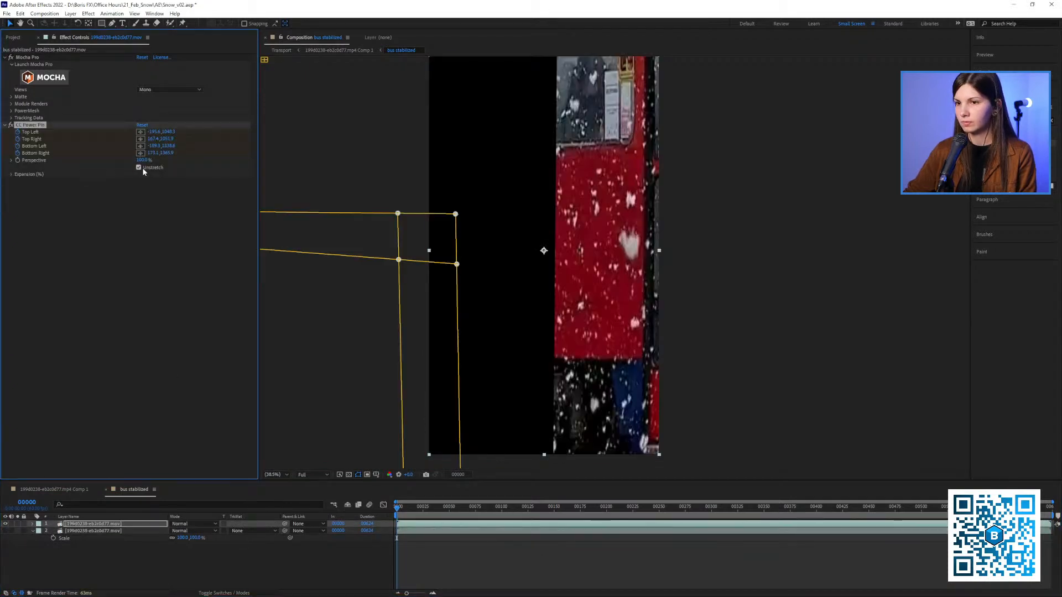
pyautogui.moveTo(406, 512); pyautogui.dragTo(488, 506)
pyautogui.hotkey('ctrl', 'z')
pyautogui.hotkey('ctrl', 'z')
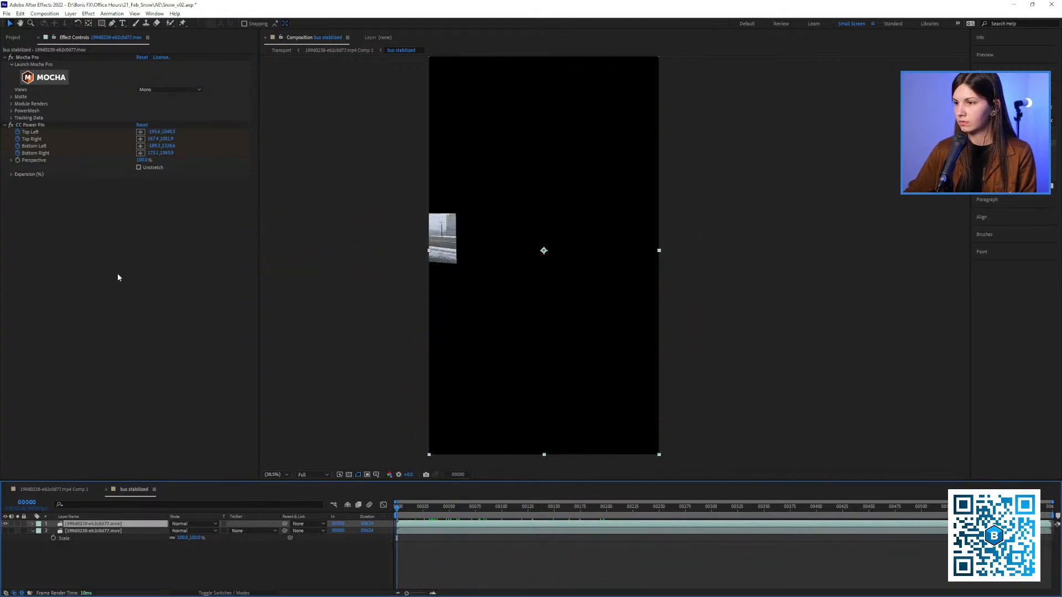
# Reopen the upper tram layer in Mocha Pro, select Layer 2, and go to frame 119
pyautogui.click(65, 77)
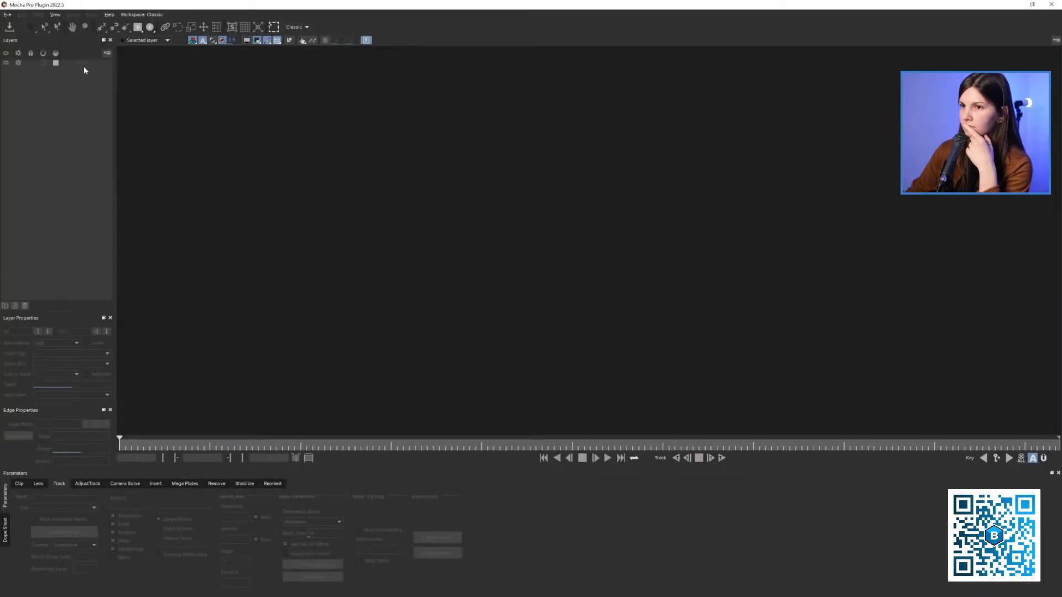
pyautogui.click(81, 64)
pyautogui.press('x')
pyautogui.moveTo(426, 175); pyautogui.dragTo(378, 188)
pyautogui.moveTo(279, 441); pyautogui.dragTo(297, 444)
pyautogui.scroll(2, 523, 310)
pyautogui.press('x')
pyautogui.moveTo(527, 280); pyautogui.dragTo(503, 287)
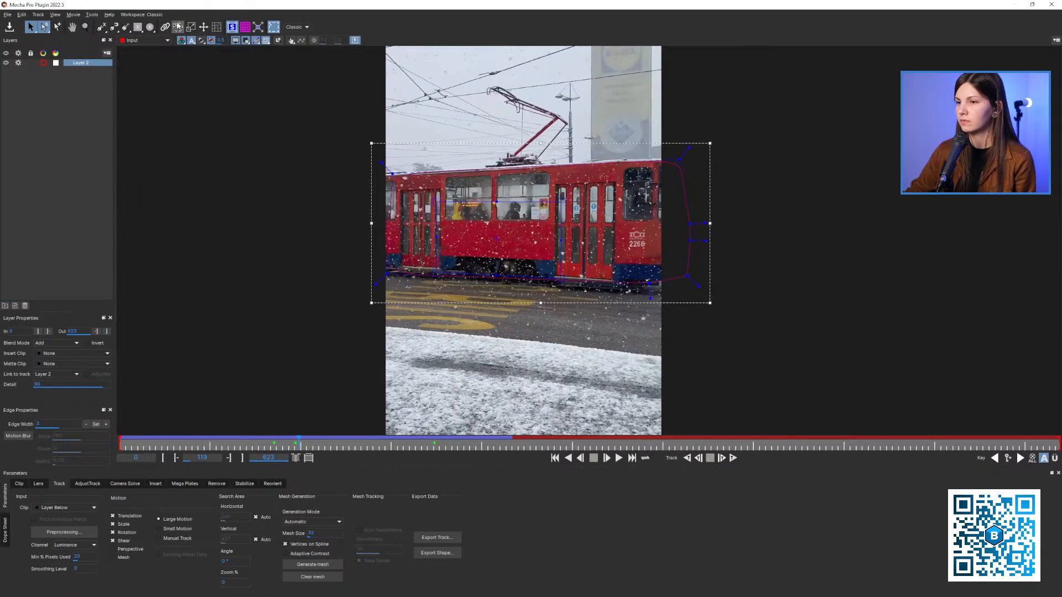
# Align Layer 2's surface to the full image at frame 119, check it, and close Mocha Pro
pyautogui.click(257, 29)
pyautogui.press('x')
pyautogui.moveTo(371, 284); pyautogui.dragTo(339, 313)
pyautogui.scroll(-2, 352, 323)
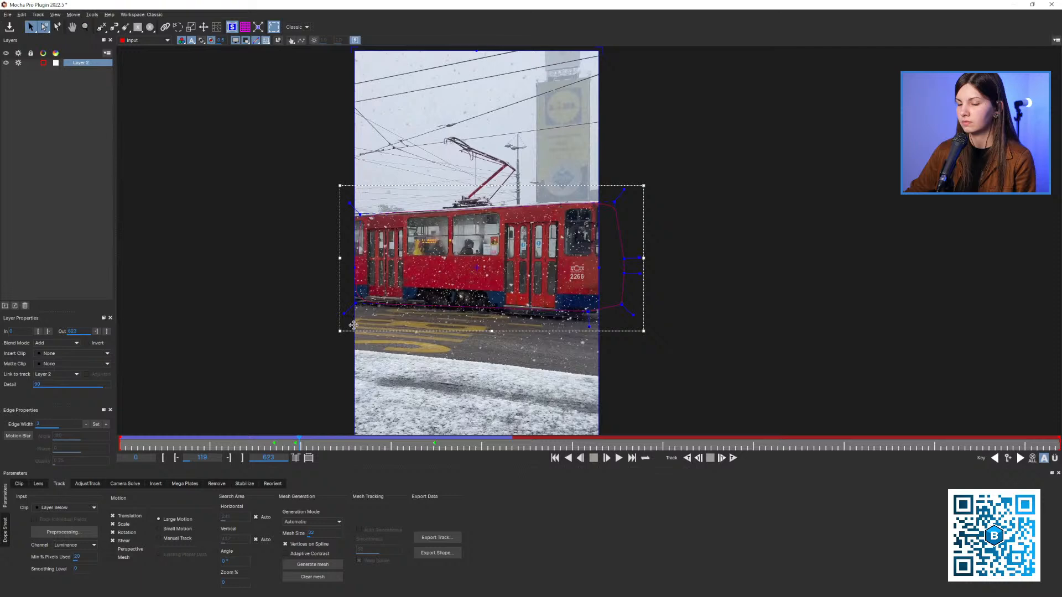
pyautogui.press('Left')
pyautogui.press('Right')
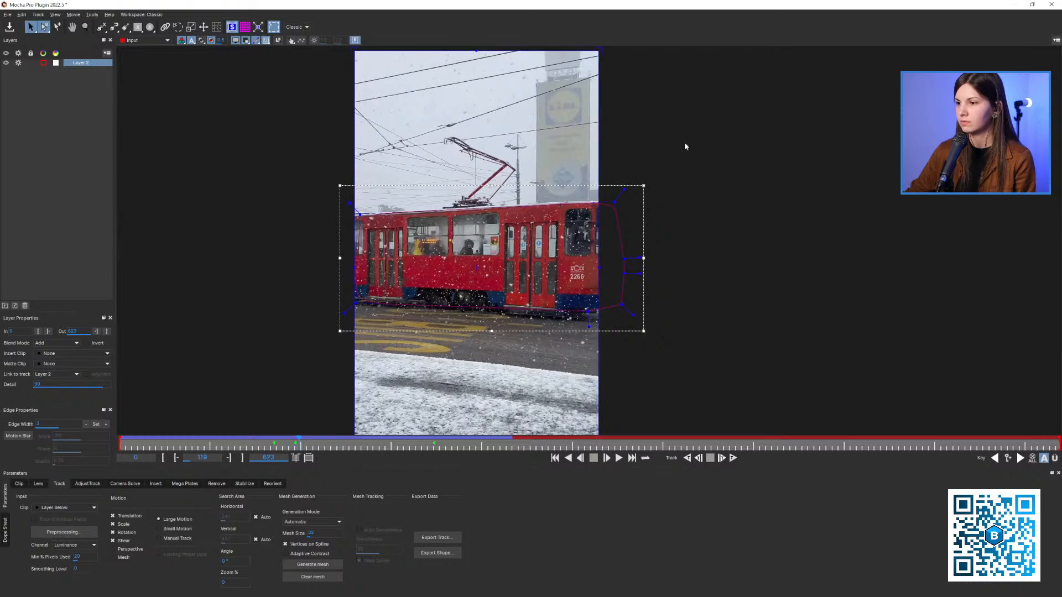
pyautogui.click(1051, 4)
pyautogui.click(623, 319)
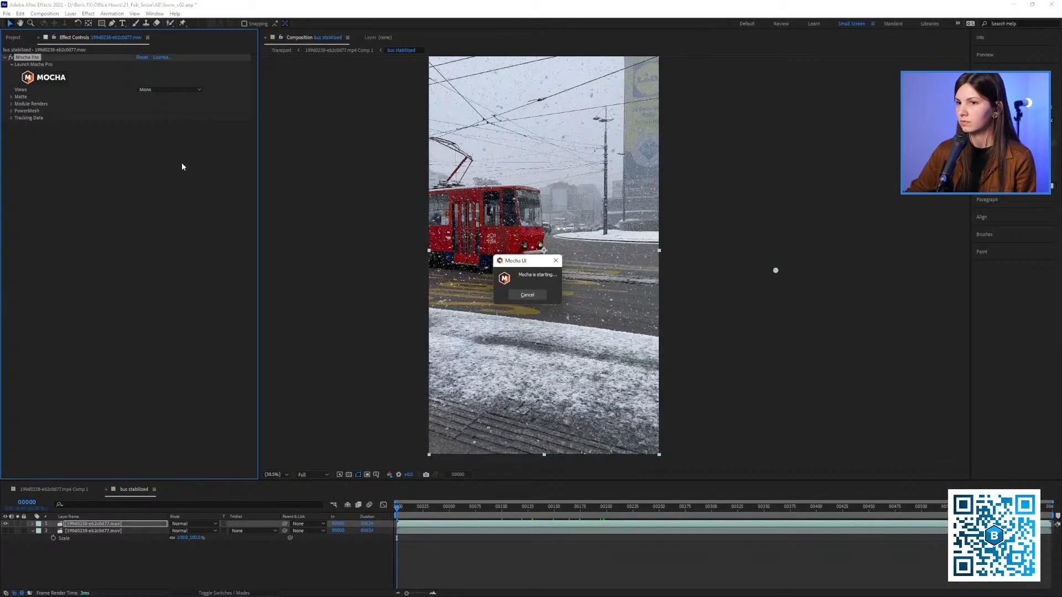
# Create track data in the Mocha Pro effect, turn off its Invert option, and play the composition to frame 112
pyautogui.click(12, 118)
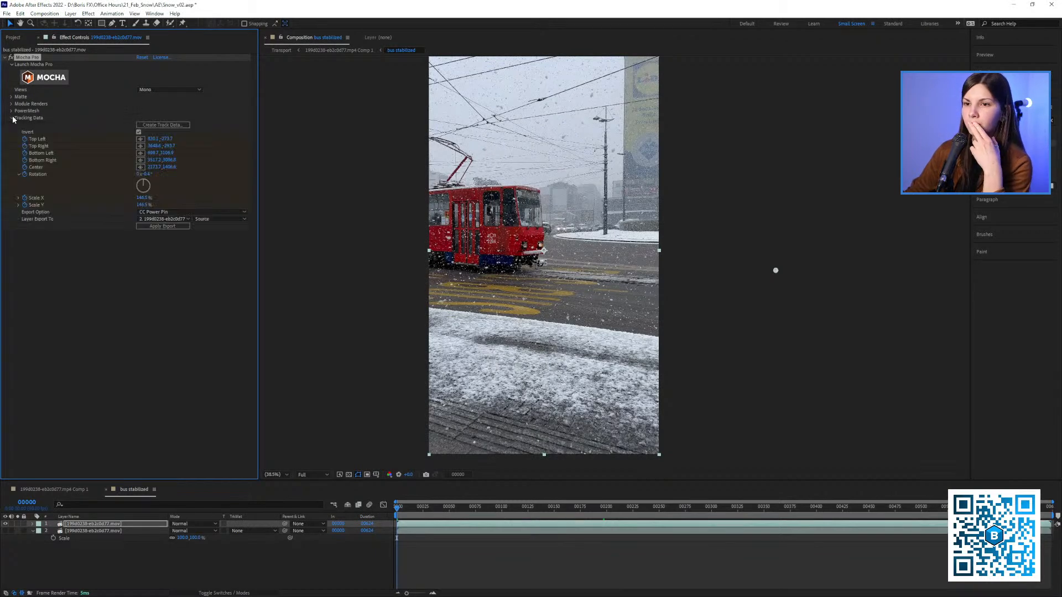
pyautogui.click(159, 125)
pyautogui.click(544, 304)
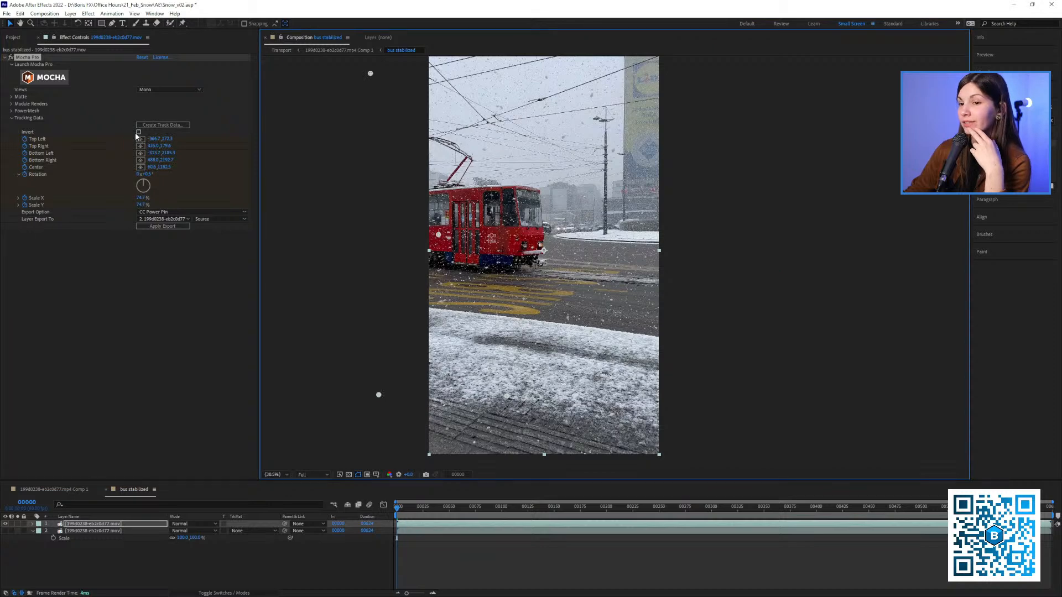
pyautogui.click(417, 521)
pyautogui.press('space')
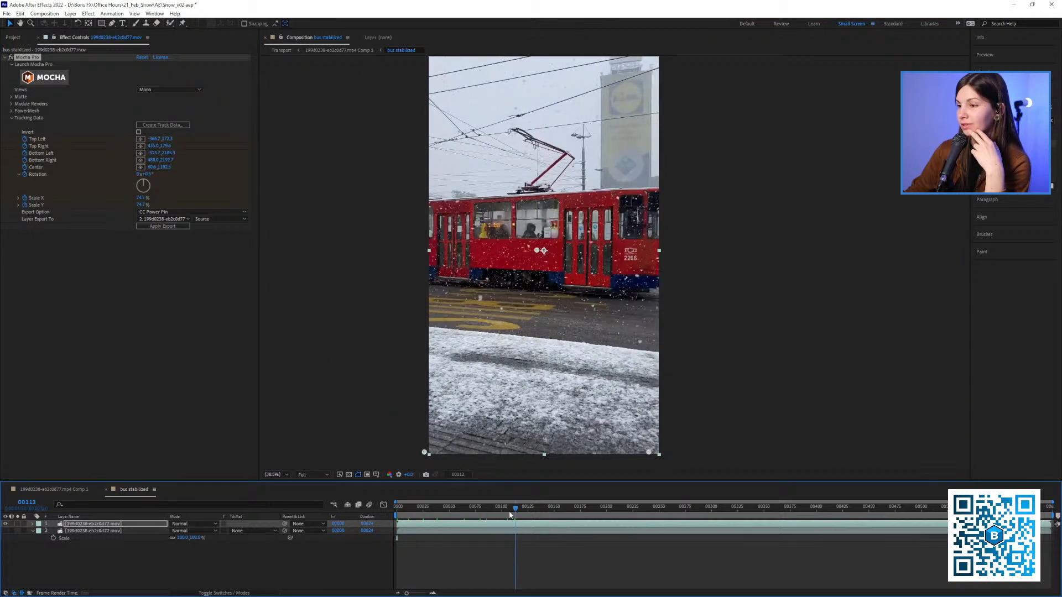
# Set the Mocha Pro layer export target to layer 1 and apply the tracking data export as CC Power Pin
pyautogui.press('/')
pyautogui.click(167, 219)
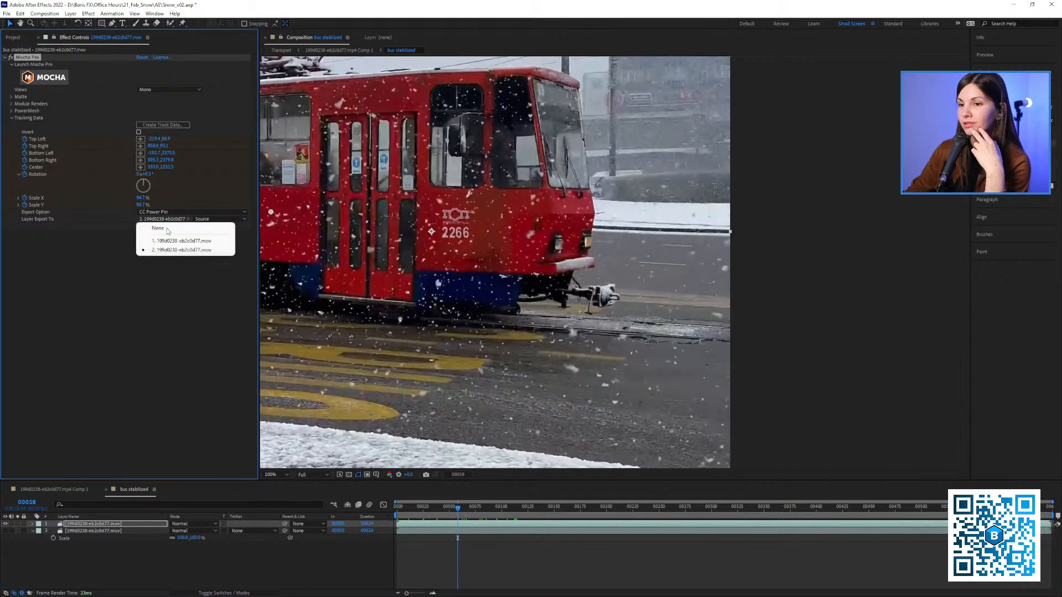
pyautogui.click(165, 251)
pyautogui.click(163, 219)
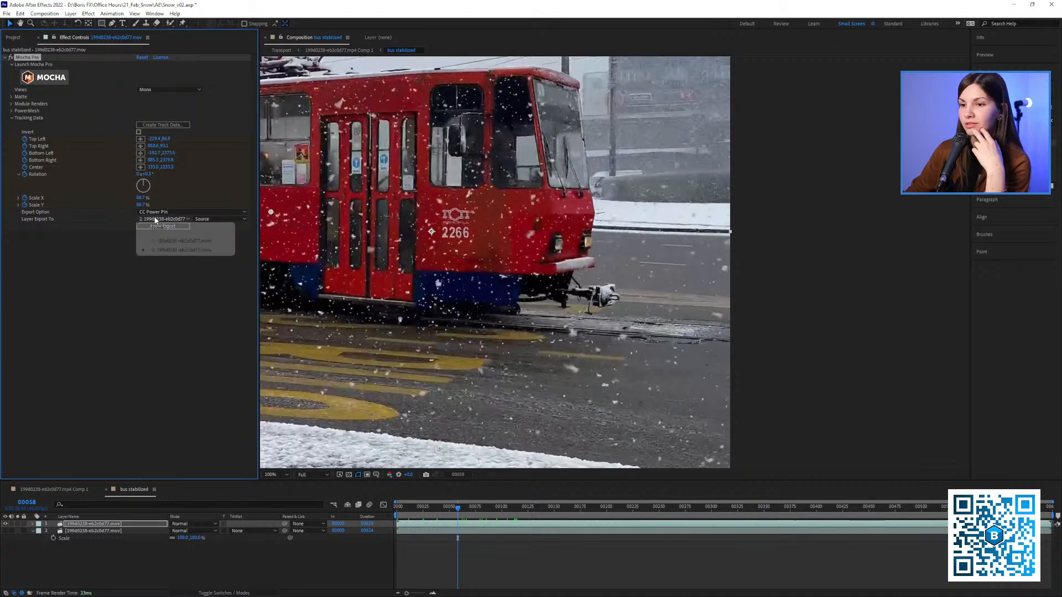
pyautogui.click(182, 241)
pyautogui.hotkey('shift', '/')
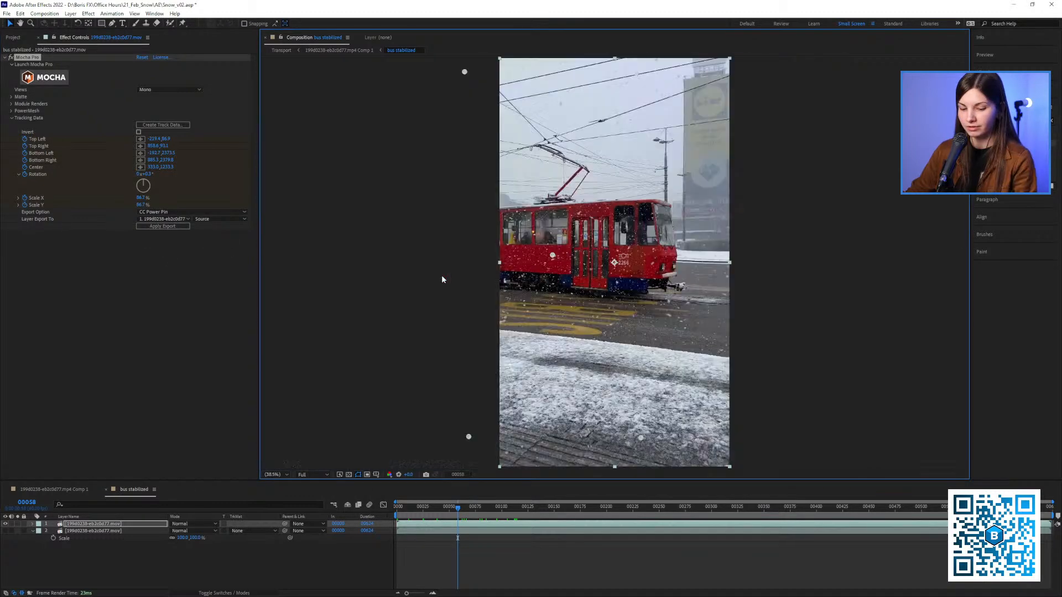
pyautogui.click(166, 212)
pyautogui.click(166, 247)
pyautogui.click(165, 226)
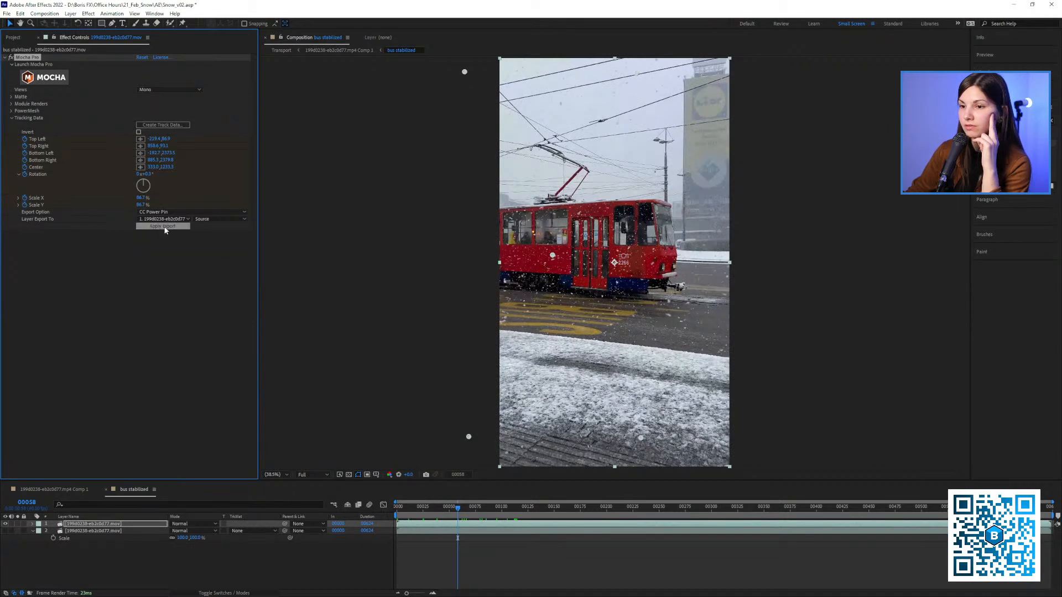
pyautogui.click(180, 227)
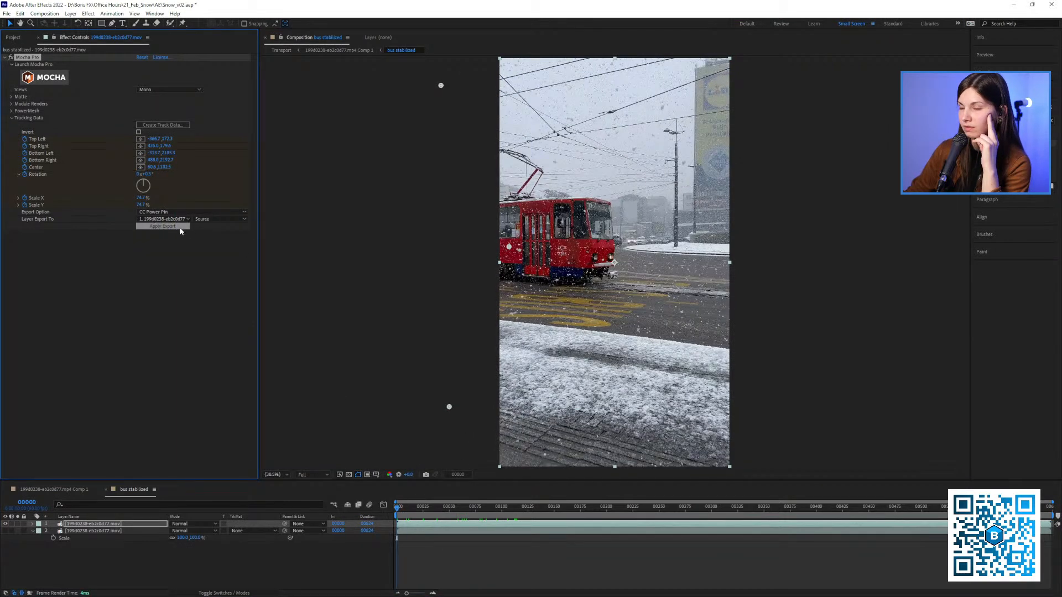
# Go to frame 121 and enable Unstretch in the upper tram layer's CC Power Pin effect
pyautogui.moveTo(398, 507); pyautogui.dragTo(524, 515)
pyautogui.click(139, 275)
pyautogui.moveTo(514, 420); pyautogui.dragTo(457, 421)
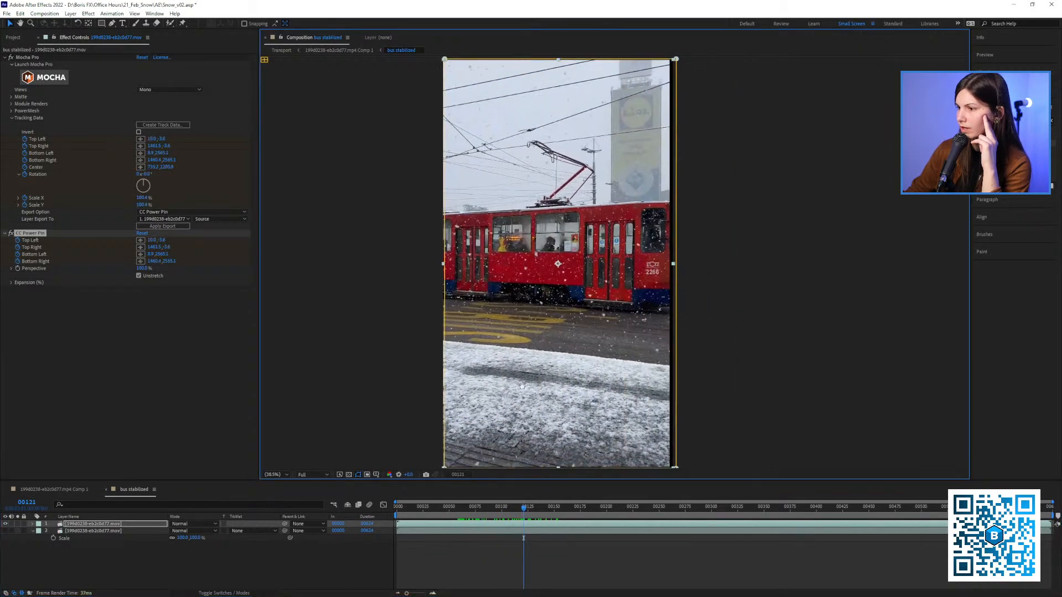
# Copy the CC Power Pin effect and pre-compose the upper tram layer, moving all attributes into the new composition
pyautogui.click(161, 523)
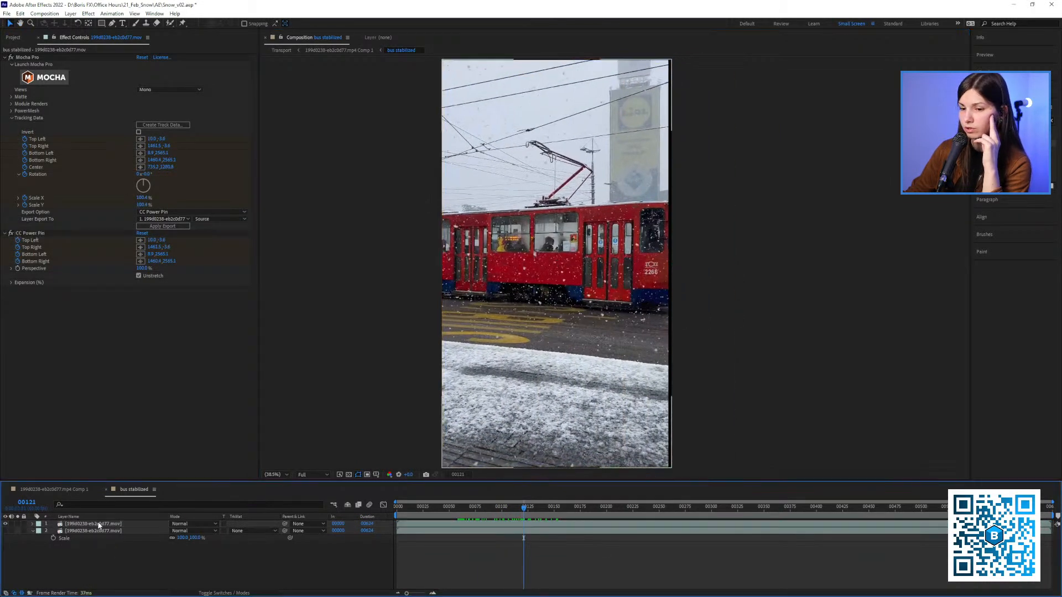
pyautogui.click(27, 234)
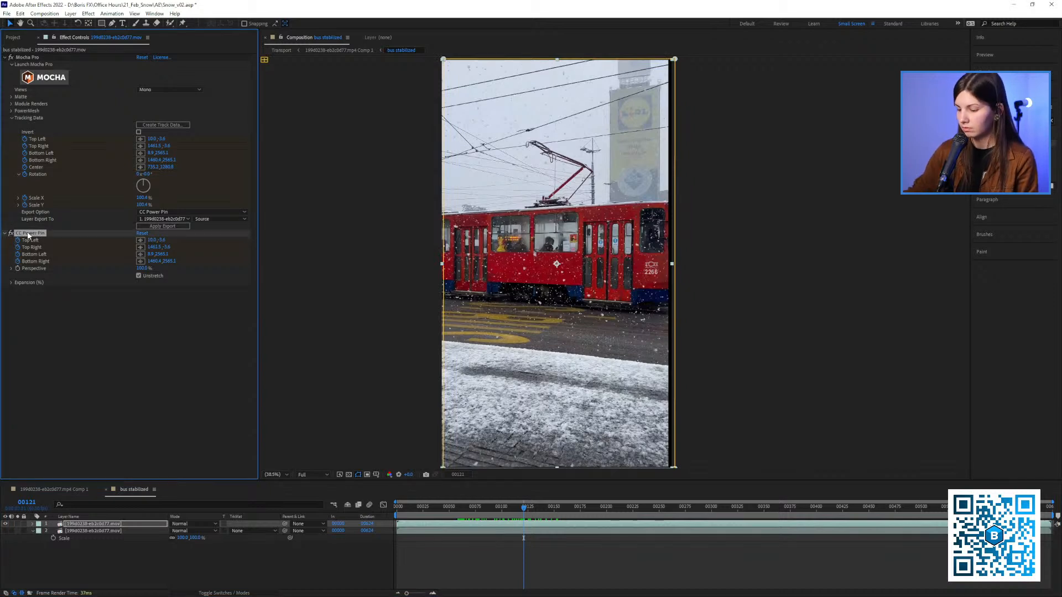
pyautogui.click(89, 524)
pyautogui.rightClick(88, 525)
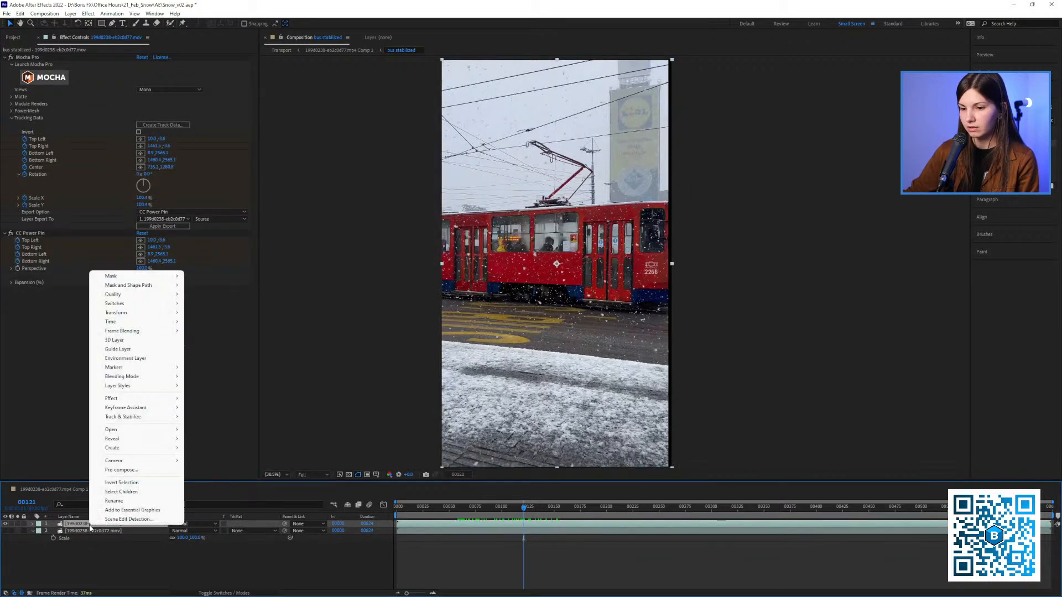
pyautogui.click(125, 477)
pyautogui.click(518, 394)
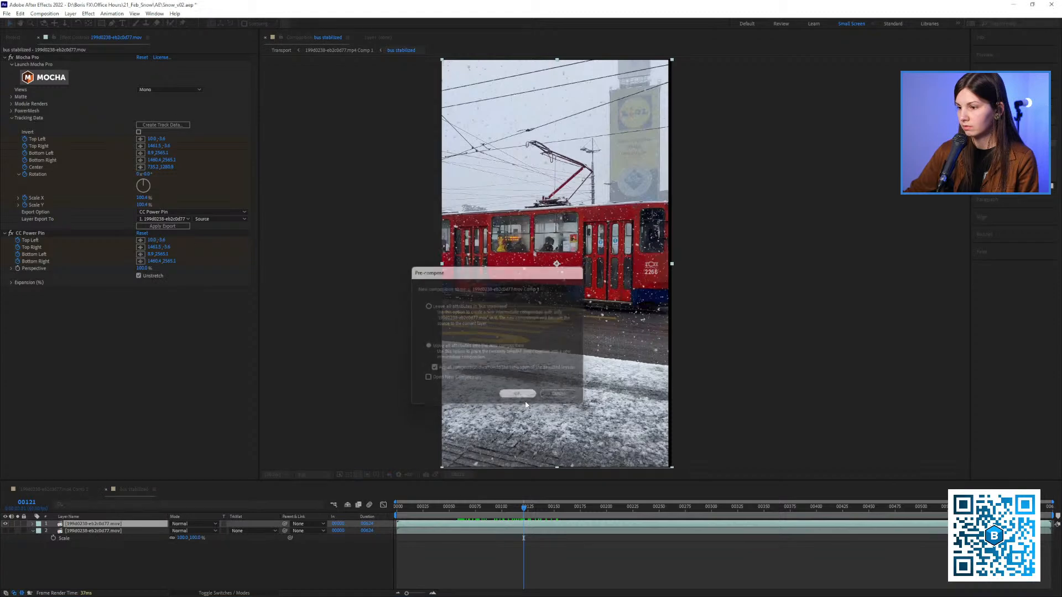
# Paste CC Power Pin onto the new precomp, turn off Unstretch, and compare the result with the original footage layer
pyautogui.hotkey('ctrl', 'v')
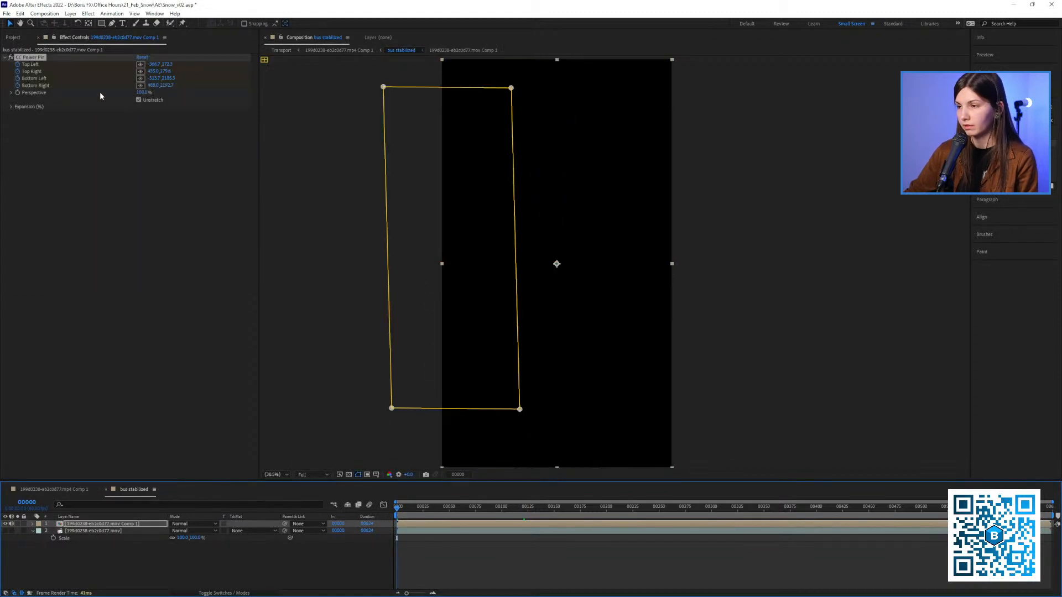
pyautogui.click(139, 100)
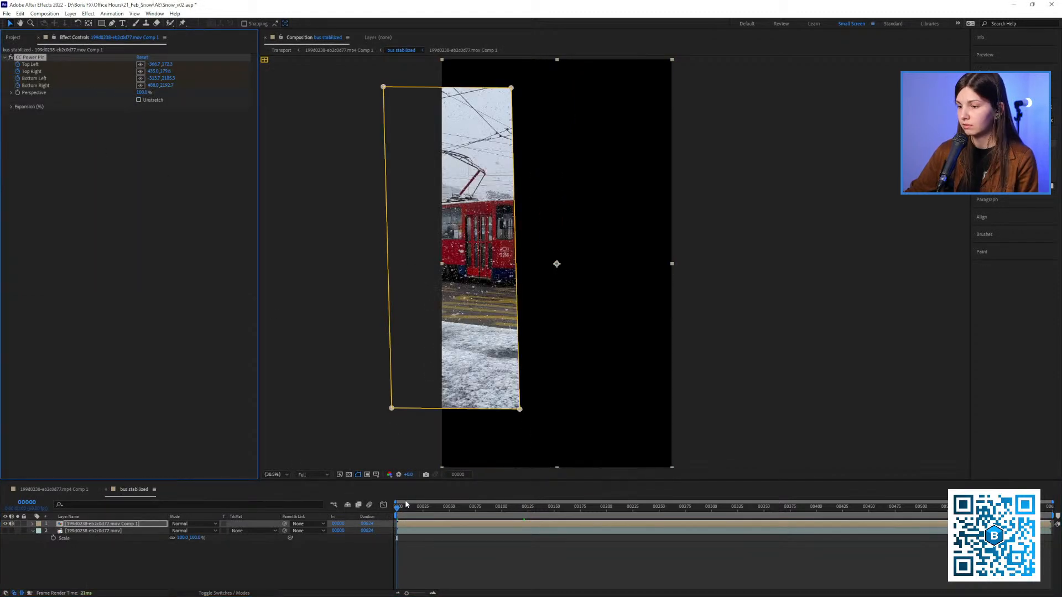
pyautogui.moveTo(407, 505); pyautogui.dragTo(524, 509)
pyautogui.click(5, 531)
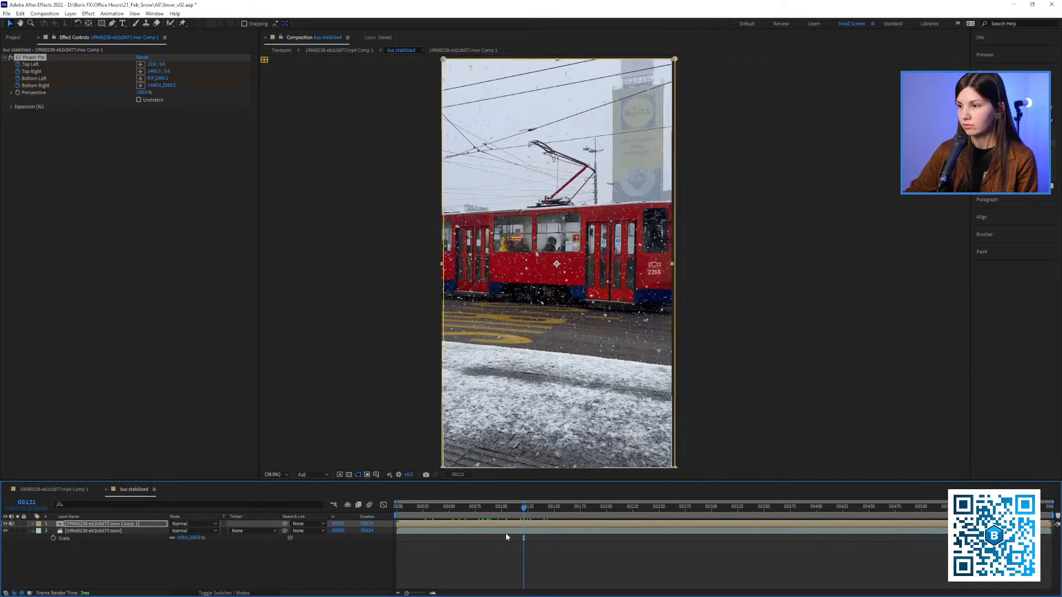
pyautogui.moveTo(433, 510); pyautogui.dragTo(442, 511)
pyautogui.click(6, 523)
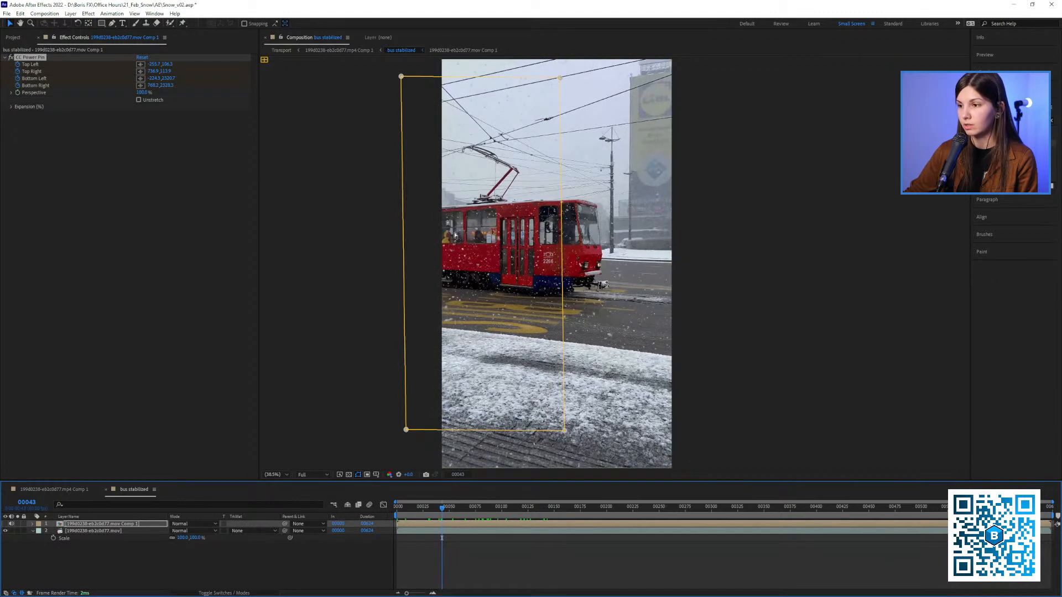
# Open the upper tram precomp and check the stabilized tram at frame 107
pyautogui.doubleClick(111, 523)
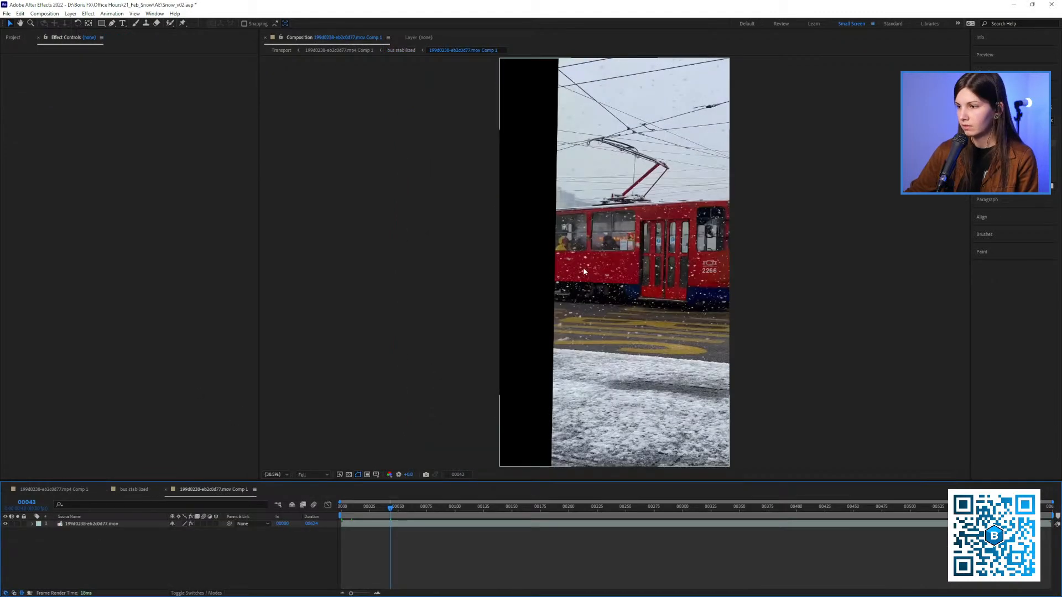
pyautogui.click(366, 513)
pyautogui.moveTo(452, 516)
pyautogui.mouseDown()
pyautogui.moveTo(483, 519)
pyautogui.moveTo(450, 518)
pyautogui.moveTo(463, 515)
pyautogui.mouseUp()
pyautogui.scroll(2, 418, 309)
pyautogui.scroll(-2, 418, 309)
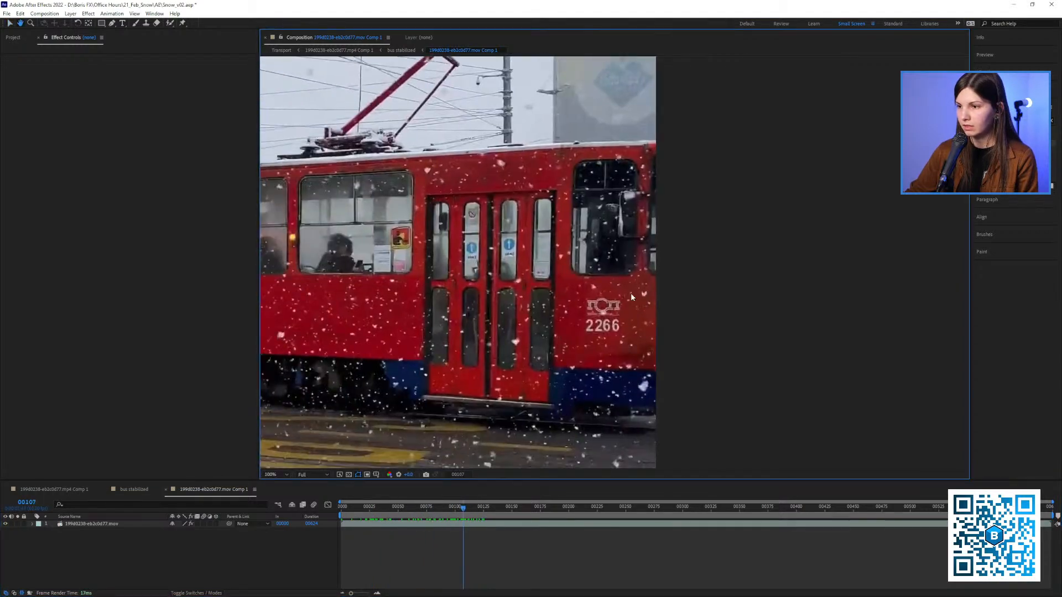
# Apply S_TimeAverage to the tram footage inside the precomp and set Ave Over Frames to 20
pyautogui.moveTo(1017, 120); pyautogui.dragTo(889, 132)
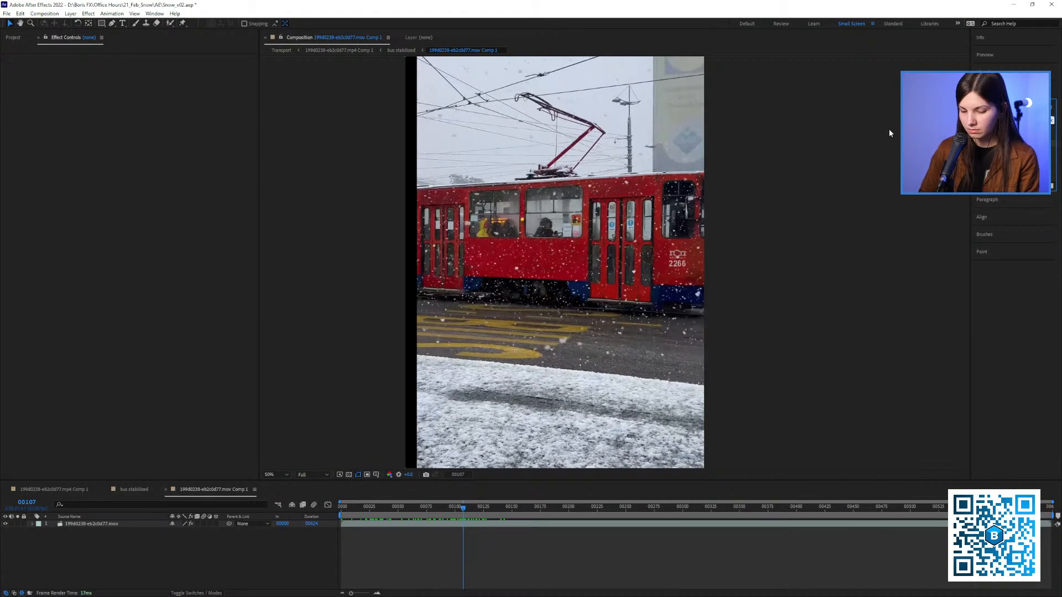
pyautogui.write('s_sh')
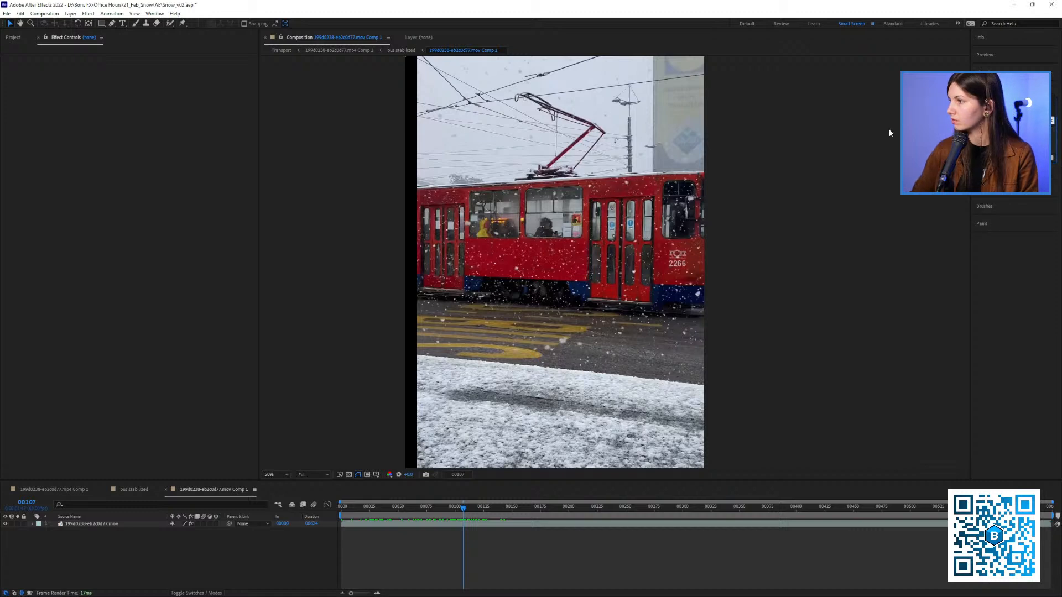
pyautogui.press('BackSpace')
pyautogui.press('BackSpace')
pyautogui.write('sh')
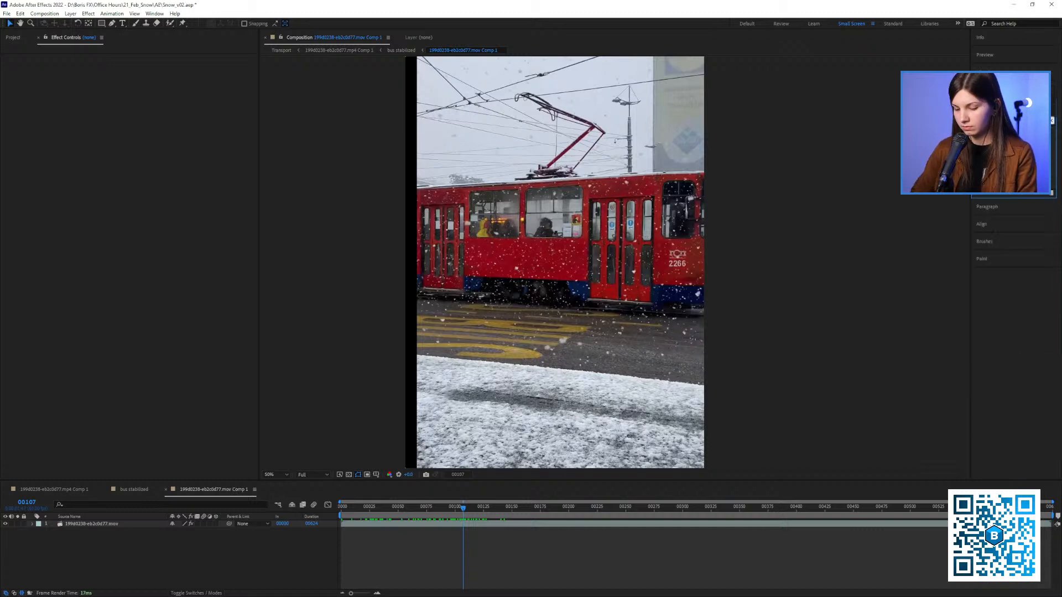
pyautogui.moveTo(1013, 142); pyautogui.dragTo(642, 238)
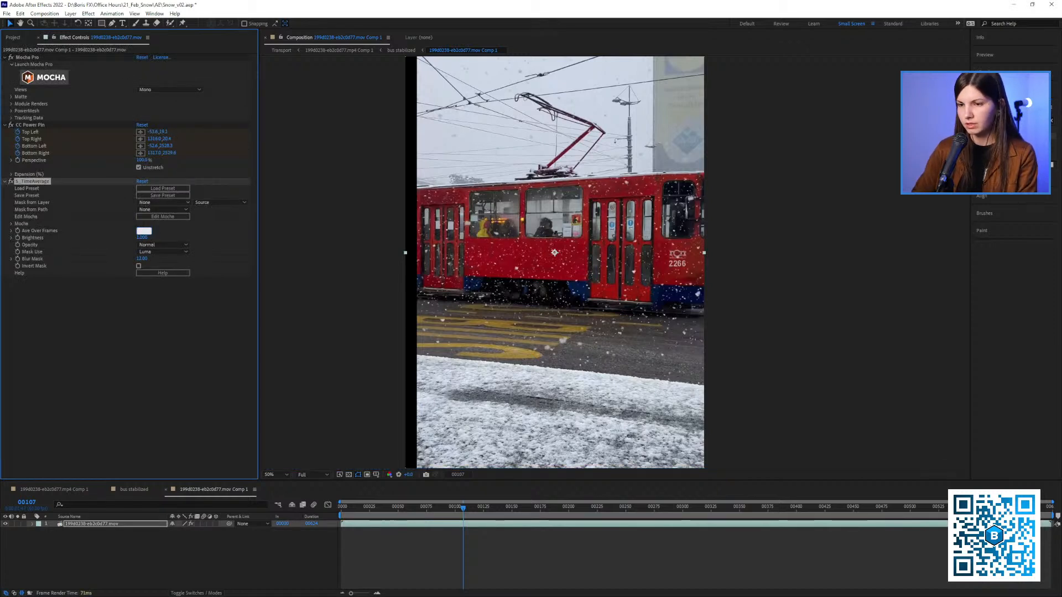
pyautogui.write('20')
pyautogui.click(148, 320)
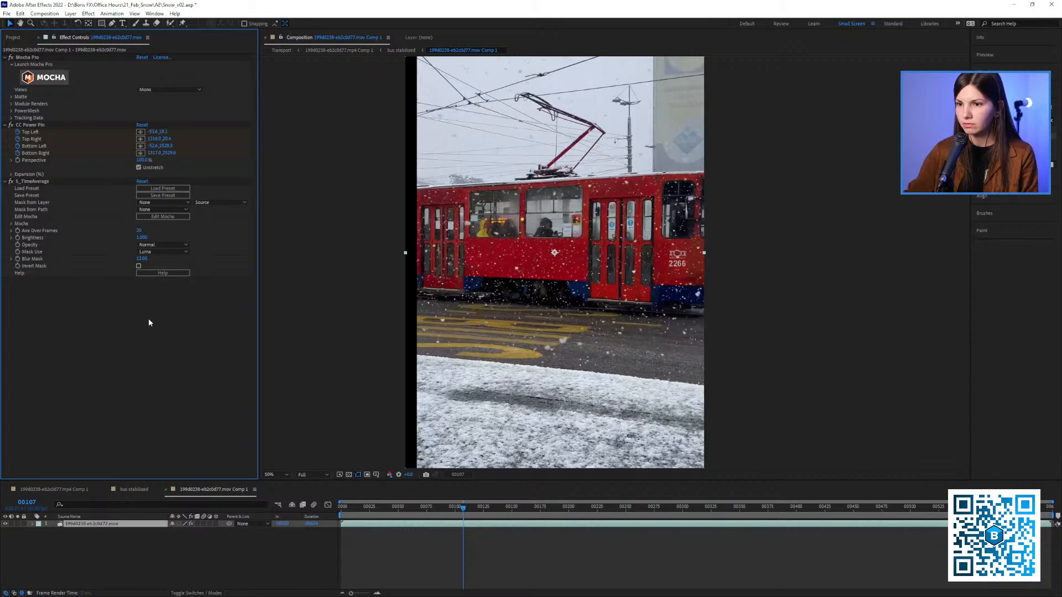
# Return to frame 0 and cut the S_TimeAverage effect from the tram footage layer
pyautogui.click(36, 183)
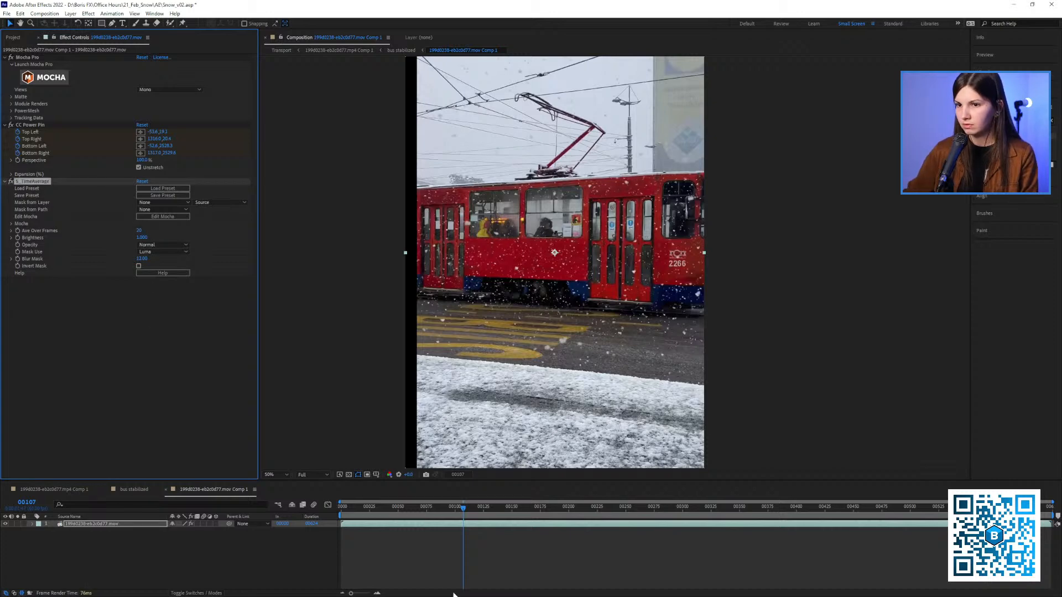
pyautogui.moveTo(344, 507); pyautogui.dragTo(339, 507)
pyautogui.click(130, 284)
pyautogui.click(33, 183)
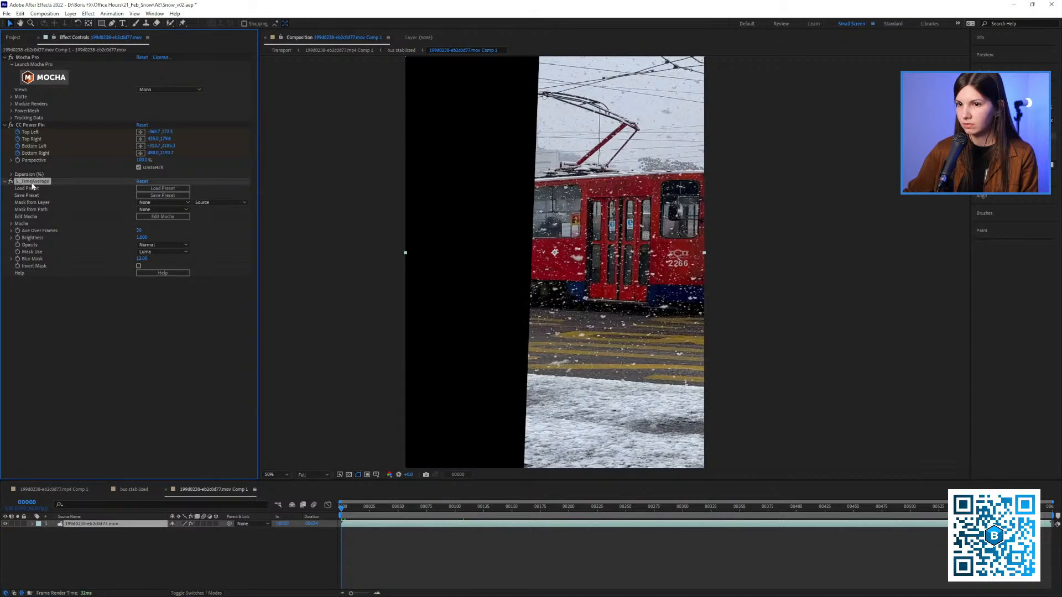
pyautogui.press('Delete')
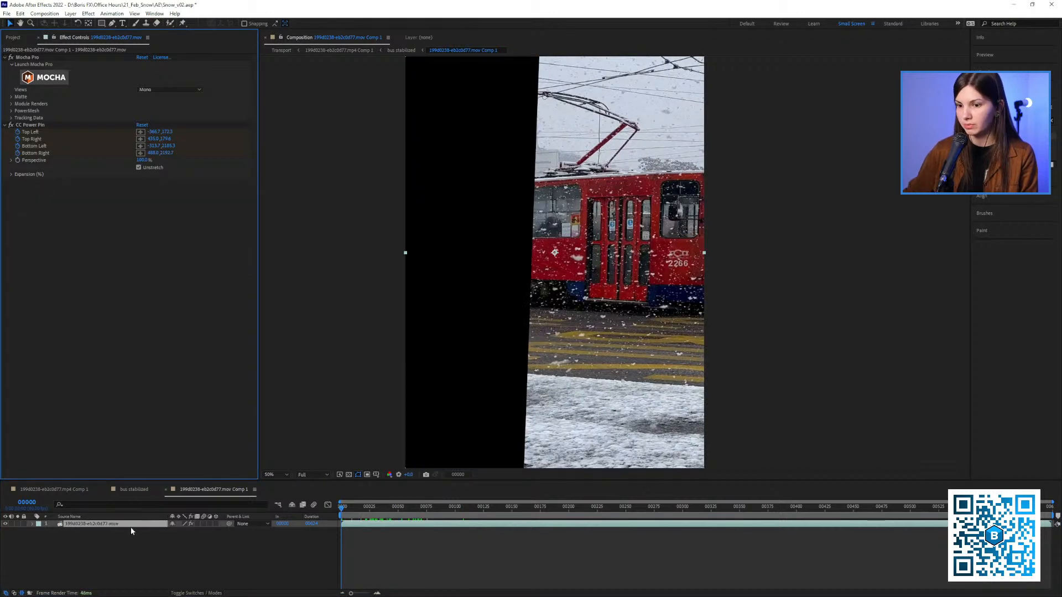
# Pre-compose the stabilized footage layer with all attributes moved, and paste S_TimeAverage onto the new nested precomp
pyautogui.rightClick(131, 530)
pyautogui.click(166, 464)
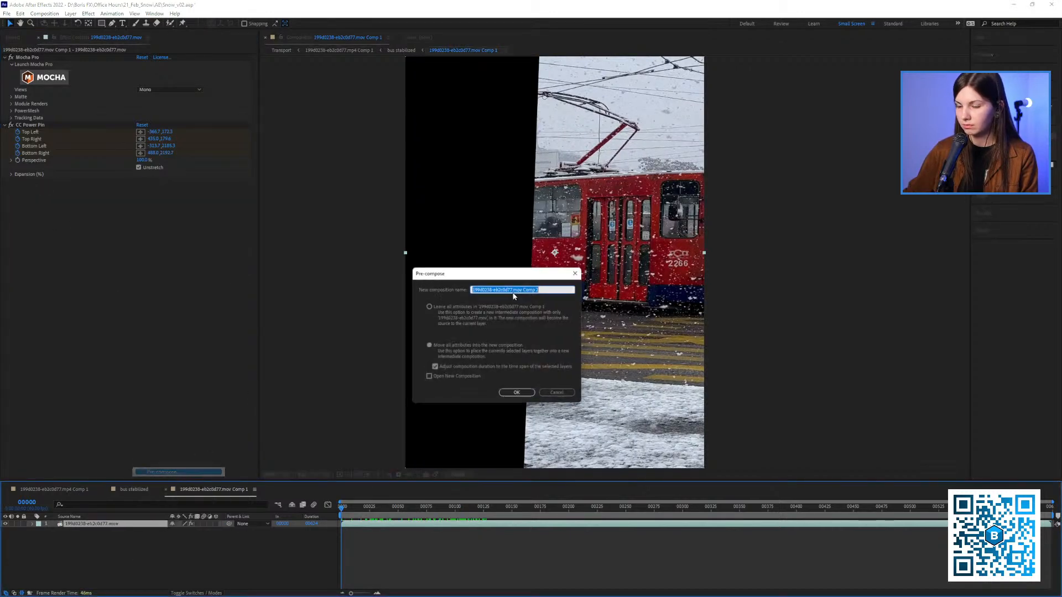
pyautogui.click(518, 395)
pyautogui.hotkey('ctrl', 'v')
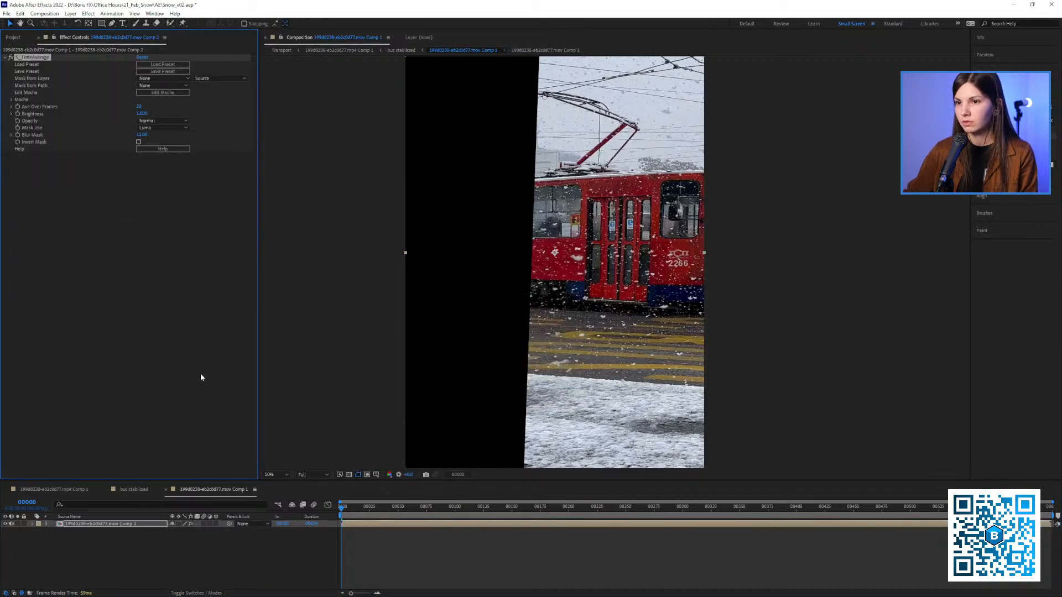
# Clear the memory and disk cache, fit the composition in the viewer, and preview the averaged tram to frame 126
pyautogui.press('ctrl+alt+KP_Divide')
pyautogui.click(505, 330)
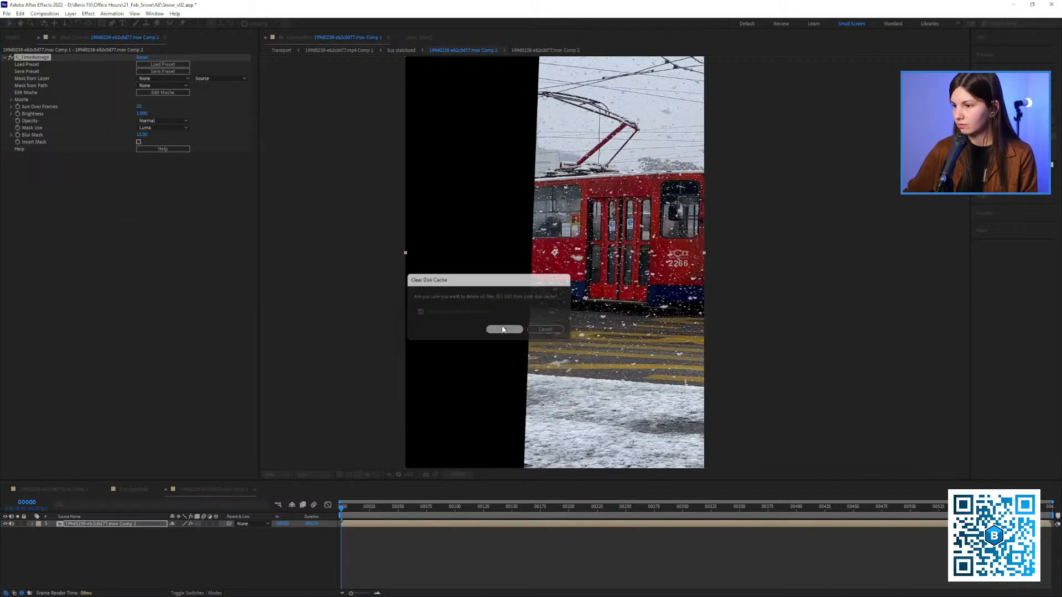
pyautogui.moveTo(510, 314); pyautogui.dragTo(467, 328)
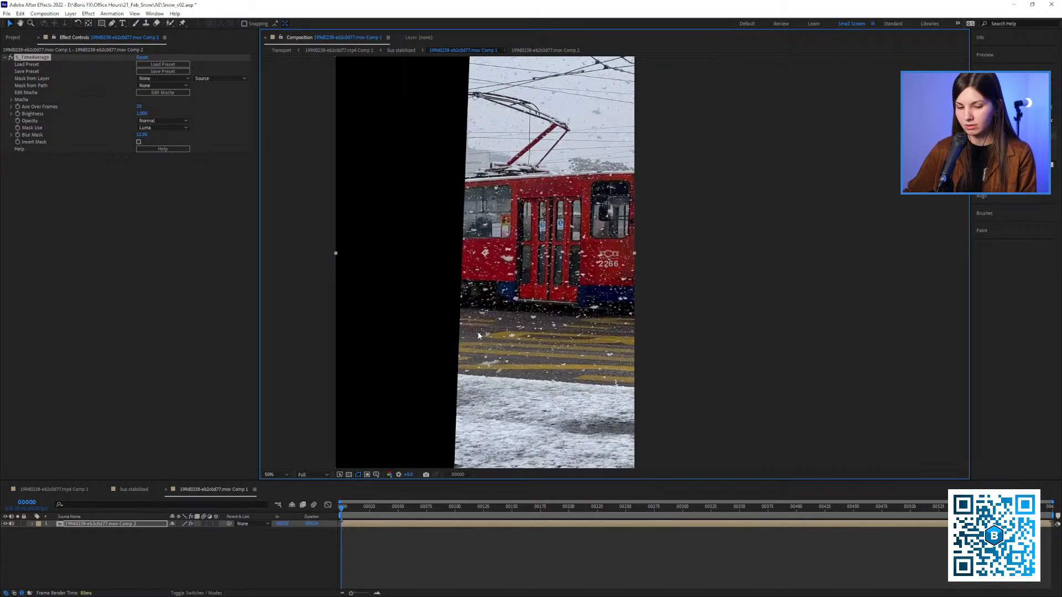
pyautogui.hotkey('shift', '/')
pyautogui.press('space')
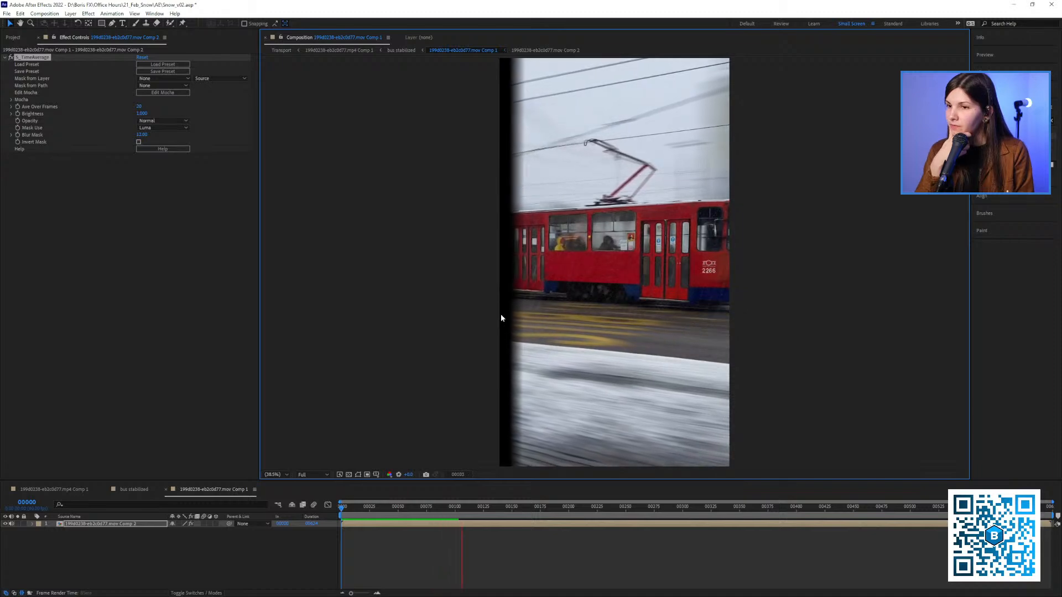
pyautogui.press('space')
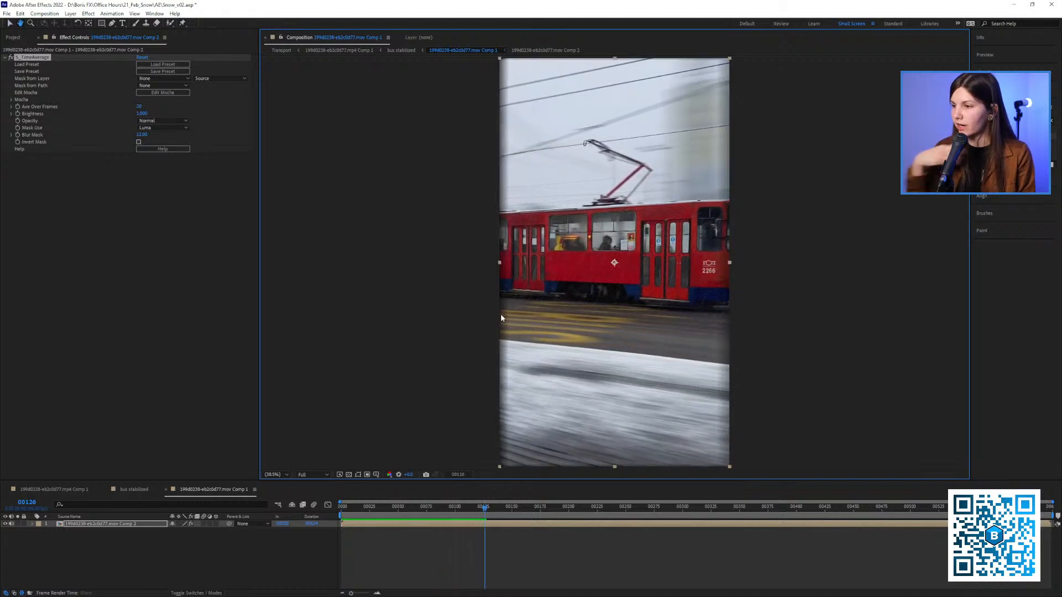
# Set S_TimeAverage's Ave Over Frames to 40 and preview the close-up tram from the first frame to frame 138
pyautogui.press('/')
pyautogui.click(339, 505)
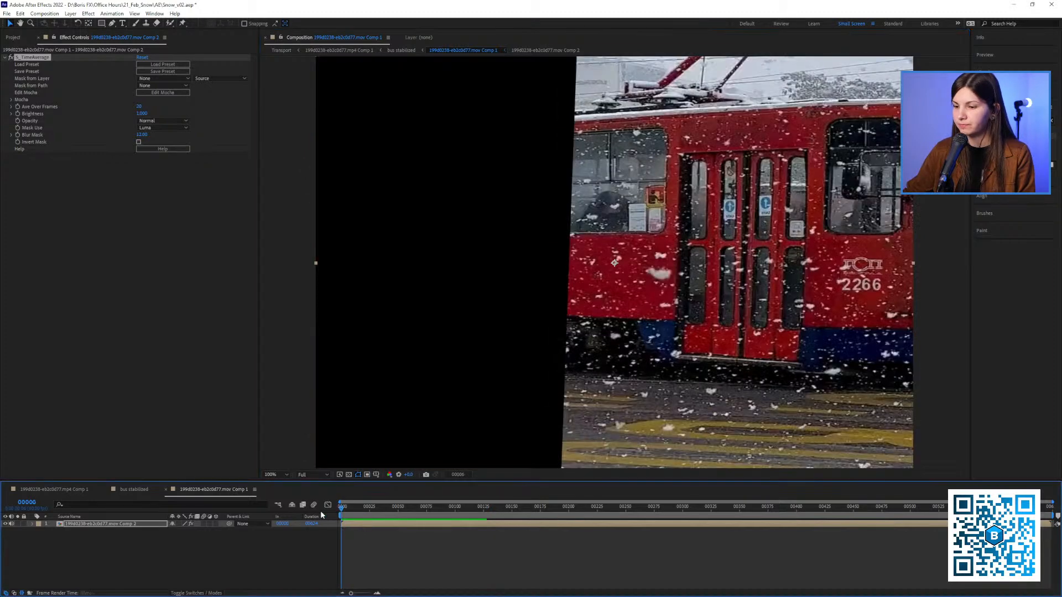
pyautogui.click(140, 107)
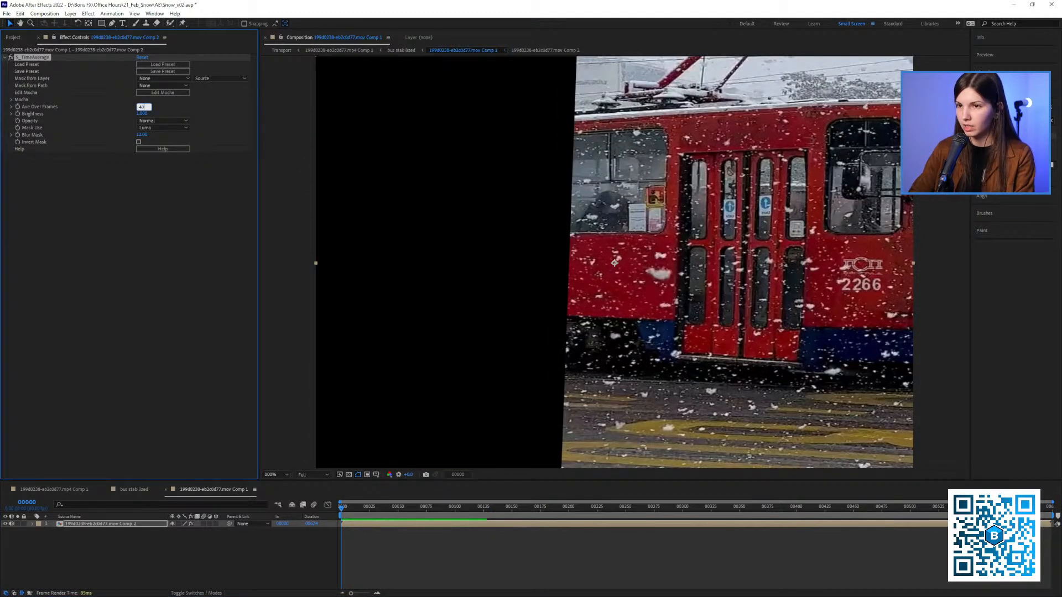
pyautogui.click(141, 229)
pyautogui.press('space')
pyautogui.moveTo(651, 296); pyautogui.dragTo(520, 293)
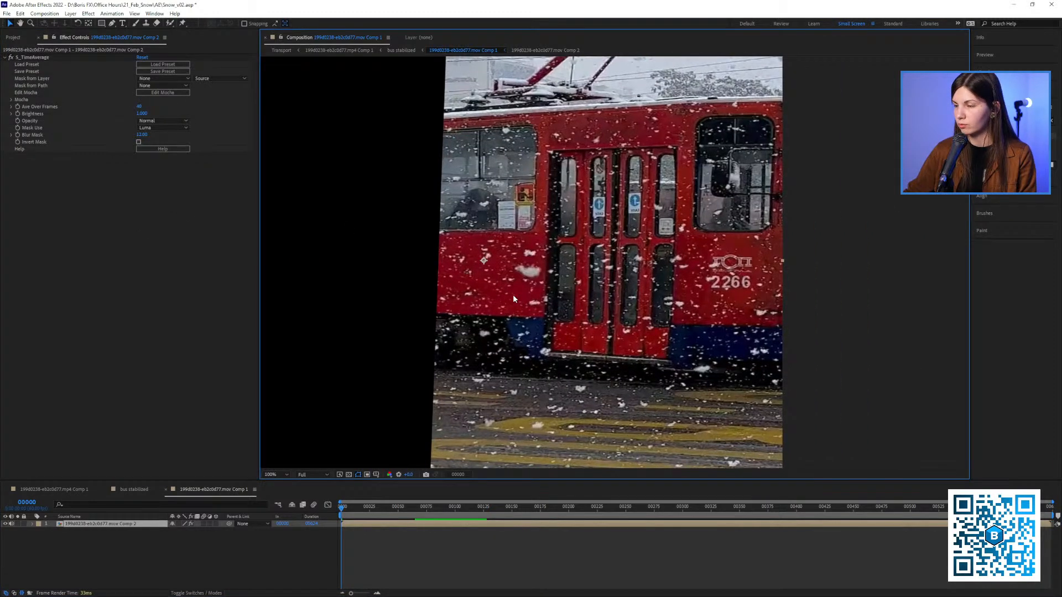
pyautogui.press('space')
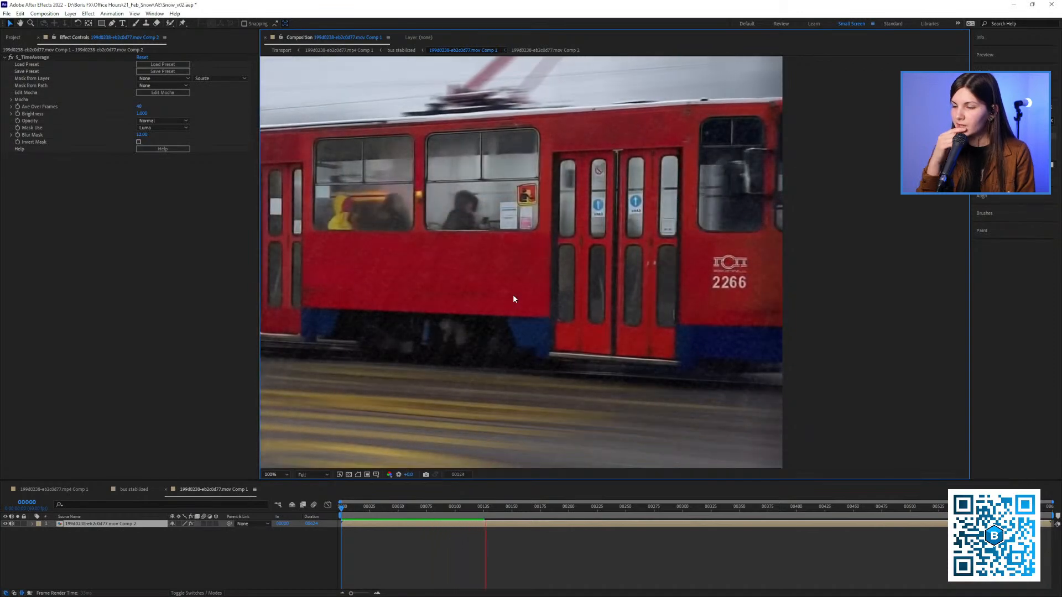
pyautogui.press('space')
pyautogui.scroll(-2, 559, 299)
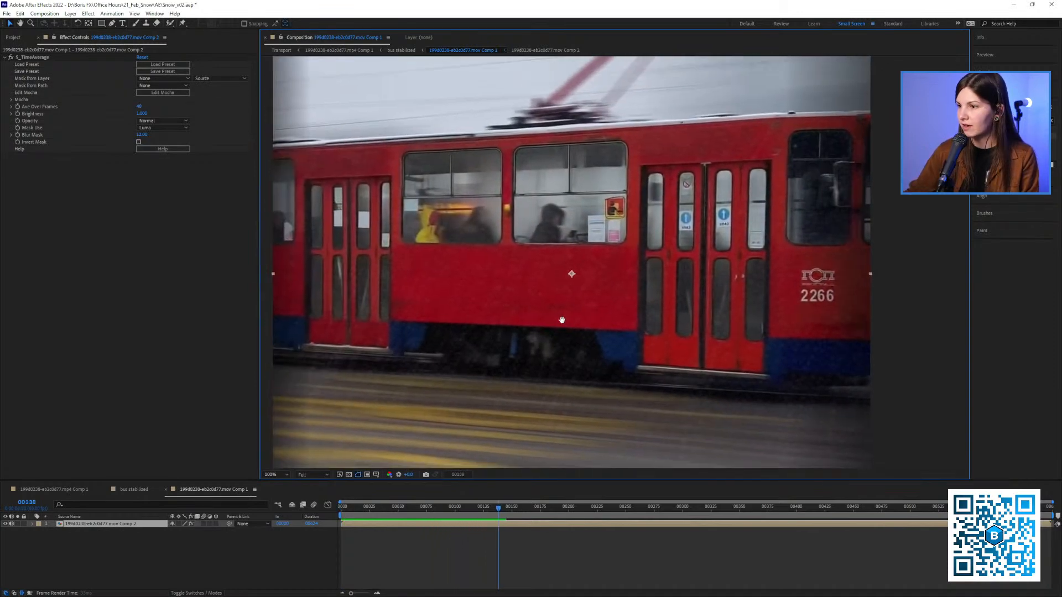
# Queue frame 138 of the averaged tram composition as a still image using the PNG rgb output module
pyautogui.moveTo(514, 507)
pyautogui.mouseDown()
pyautogui.moveTo(484, 508)
pyautogui.moveTo(501, 507)
pyautogui.moveTo(498, 515)
pyautogui.mouseUp()
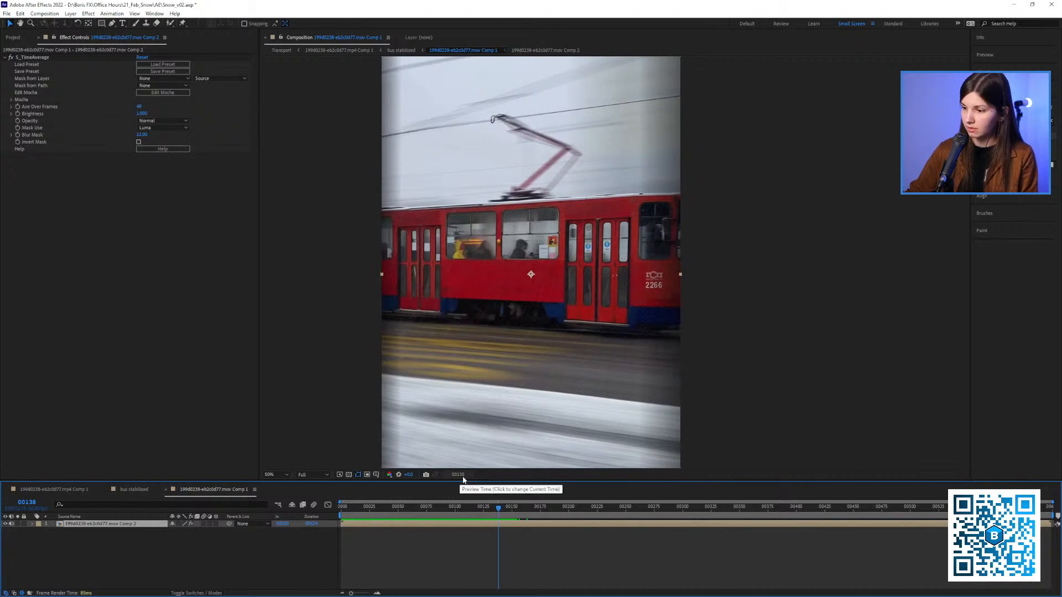
pyautogui.click(44, 13)
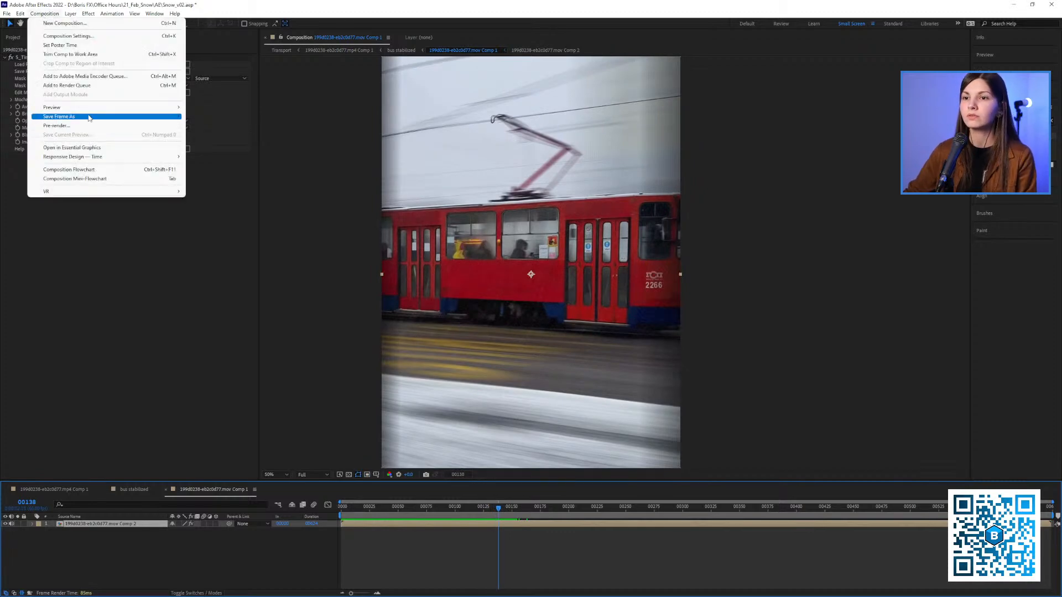
pyautogui.moveTo(83, 116)
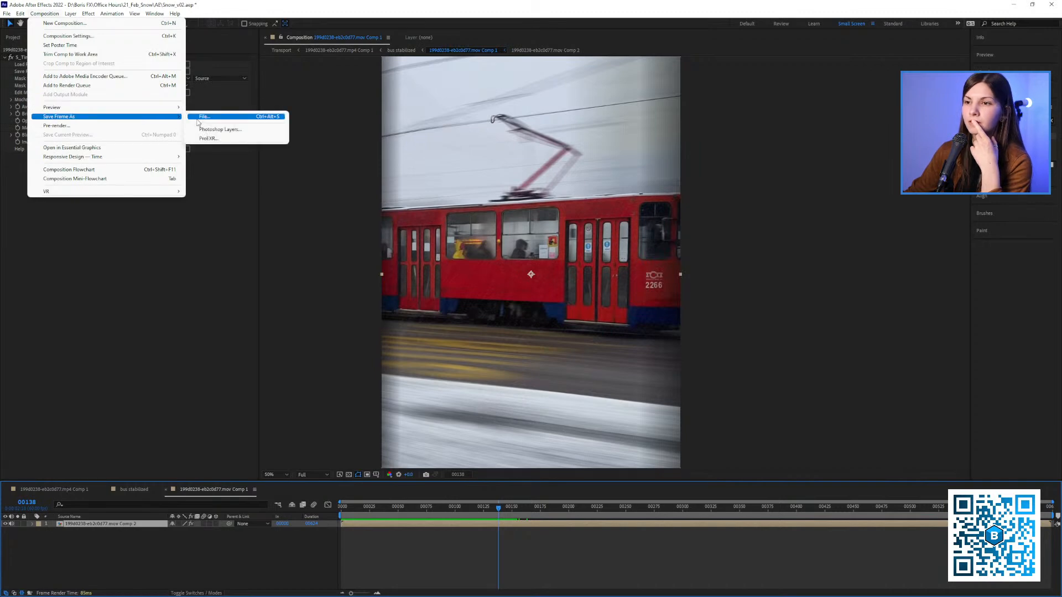
pyautogui.click(200, 118)
pyautogui.click(57, 542)
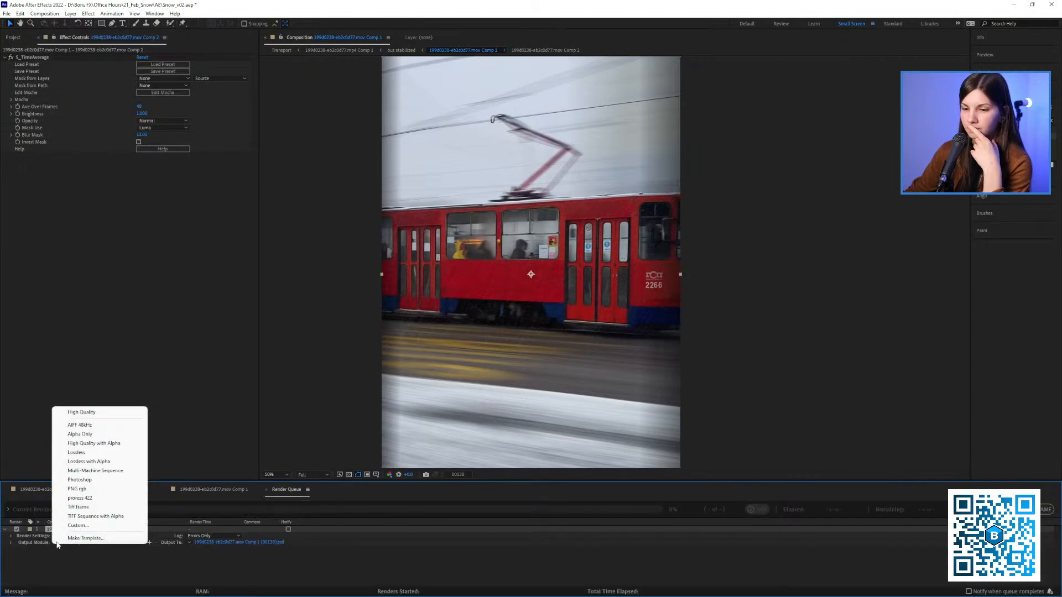
pyautogui.click(78, 496)
# Name the output frame "train" in the Frames new folder and render it
pyautogui.click(237, 536)
pyautogui.click(237, 544)
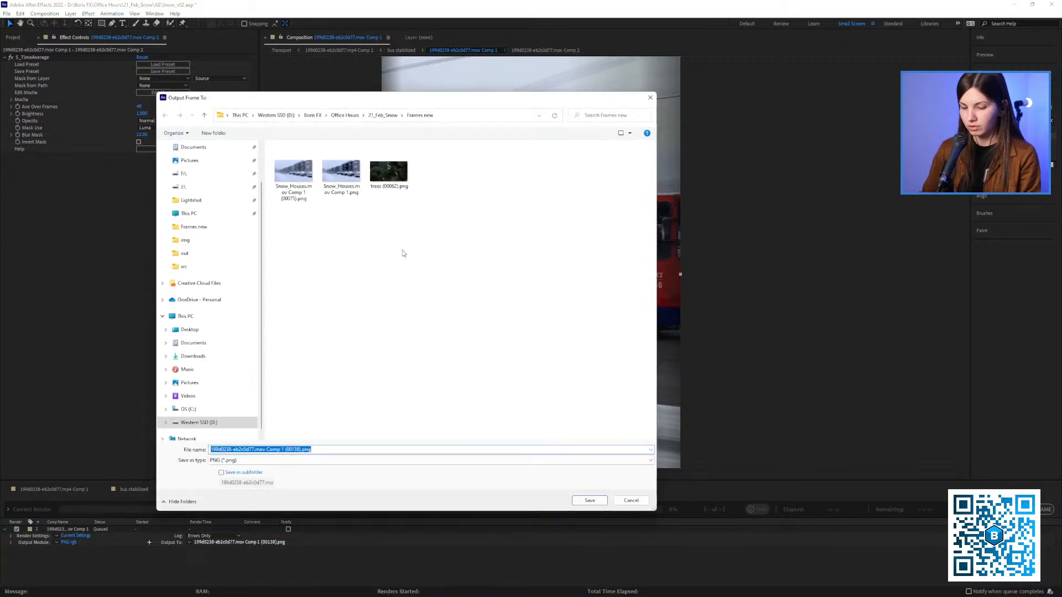
pyautogui.write('tra')
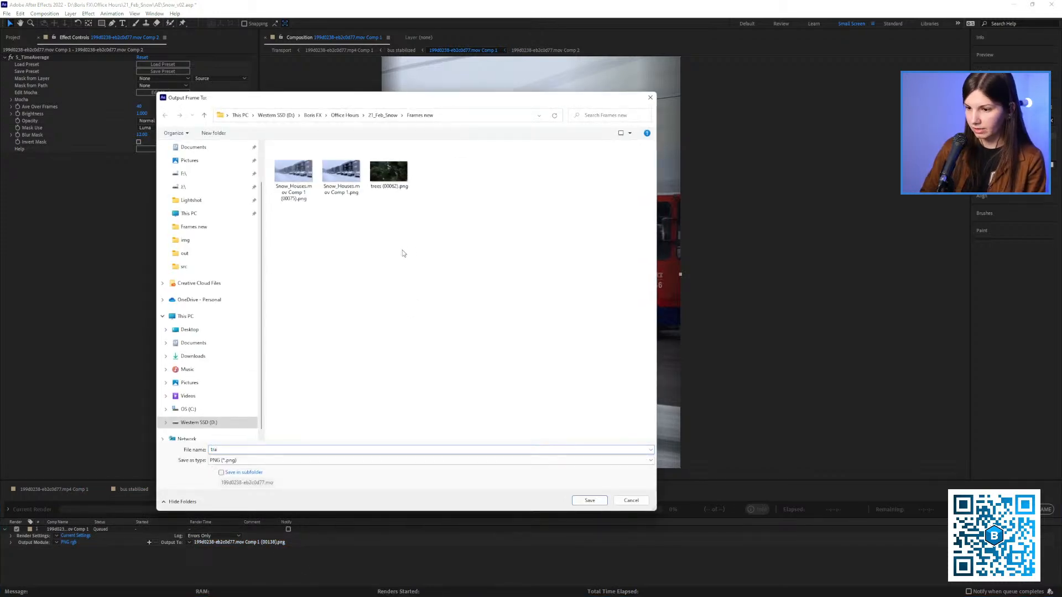
pyautogui.write('in')
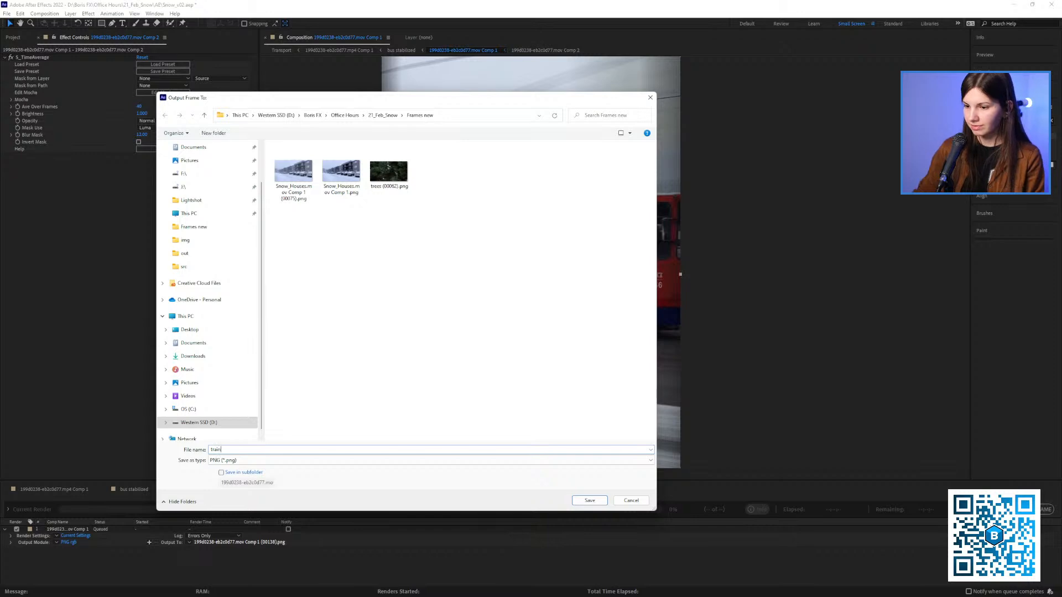
pyautogui.click(589, 500)
pyautogui.click(987, 509)
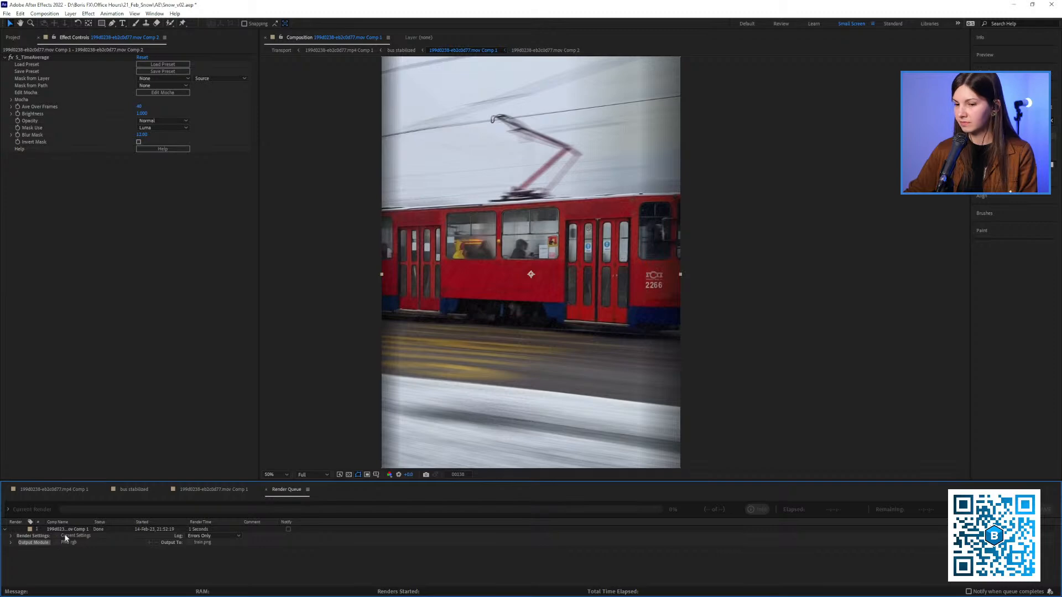
# Return to the tram composition, go to frame 117, and add train.png from File Explorer's Frames new folder above the footage layer
pyautogui.click(210, 490)
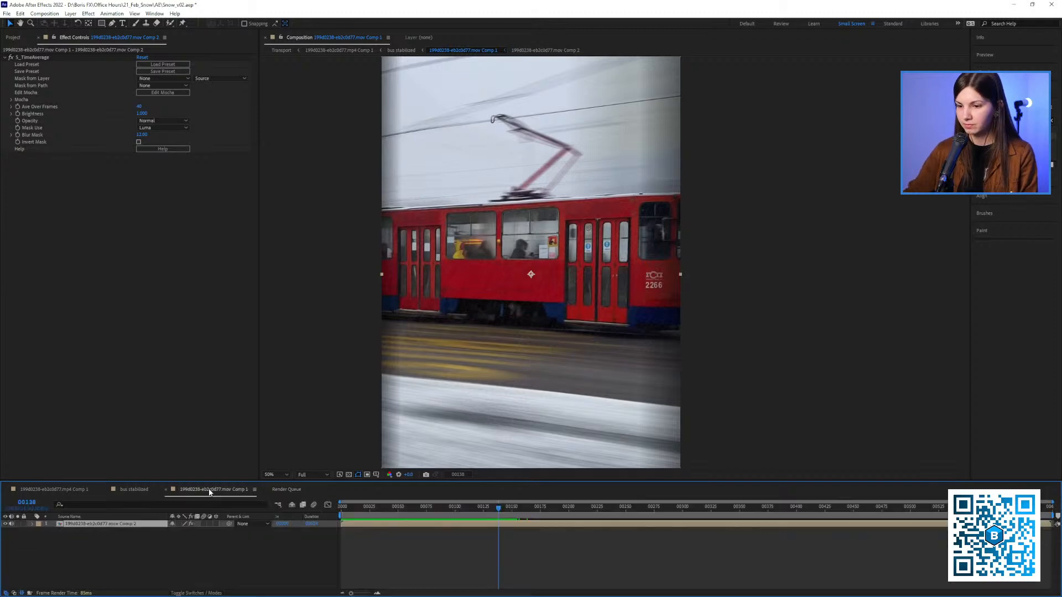
pyautogui.moveTo(348, 507); pyautogui.dragTo(474, 525)
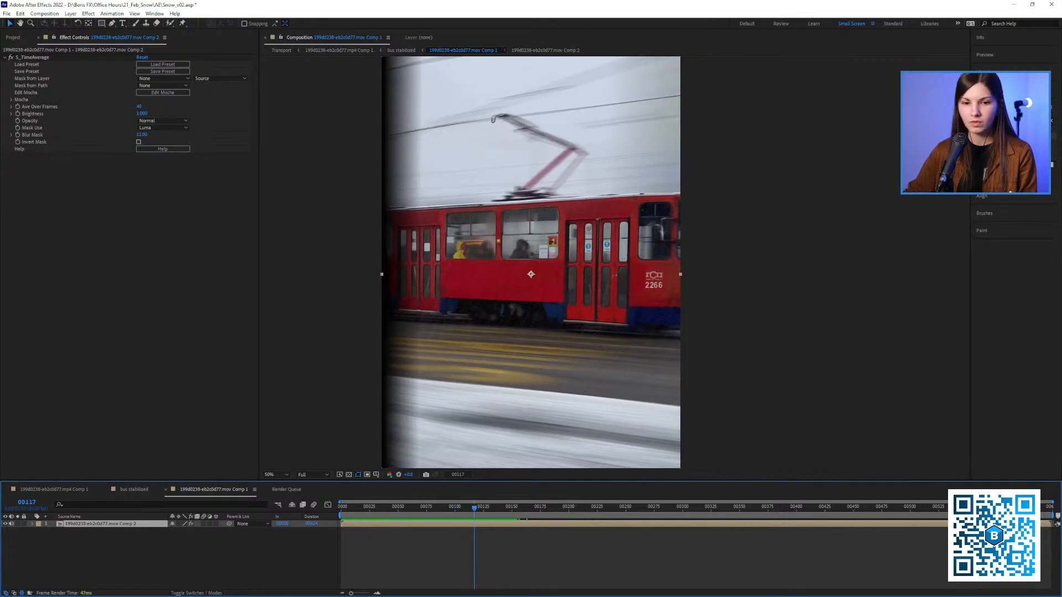
pyautogui.hotkey('alt', 'Tab')
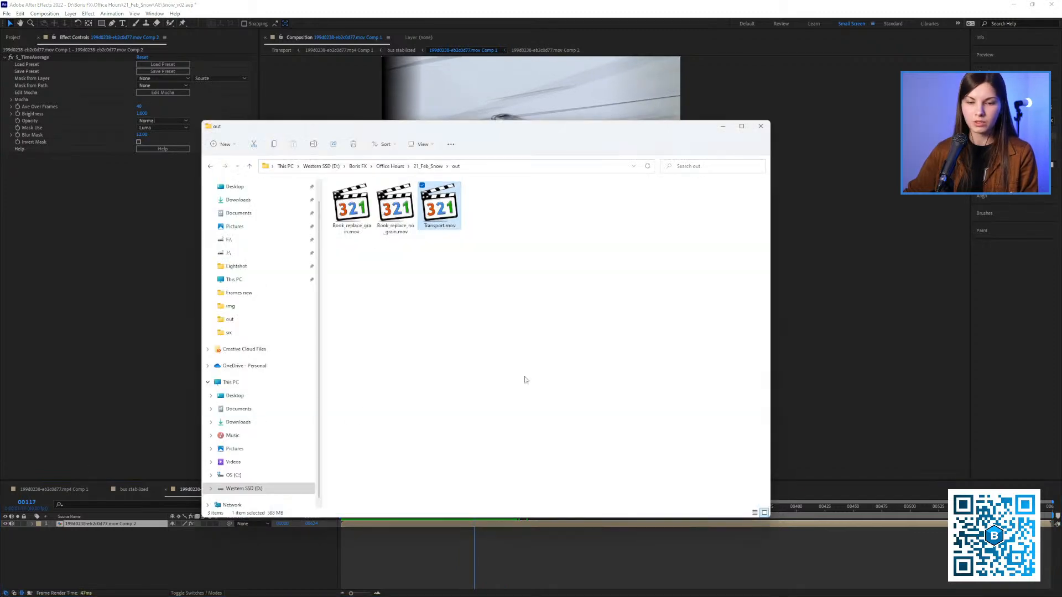
pyautogui.click(436, 168)
pyautogui.click(357, 237)
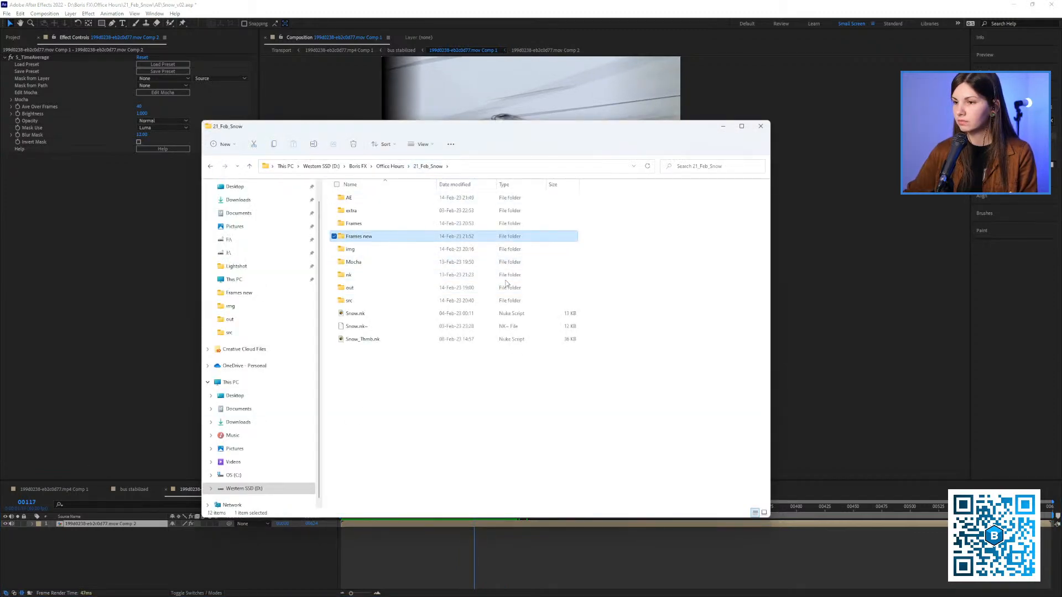
pyautogui.doubleClick(368, 237)
pyautogui.moveTo(439, 205); pyautogui.dragTo(142, 313)
pyautogui.moveTo(437, 219); pyautogui.dragTo(175, 562)
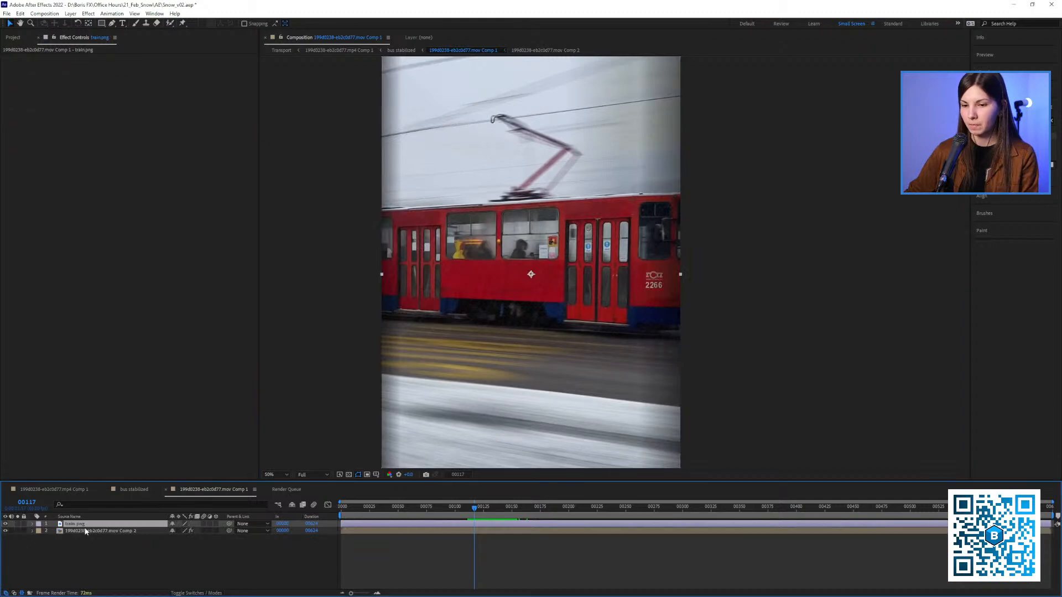
# Disable S_TimeAverage on the nested footage layer and place train.png beneath that layer
pyautogui.click(80, 531)
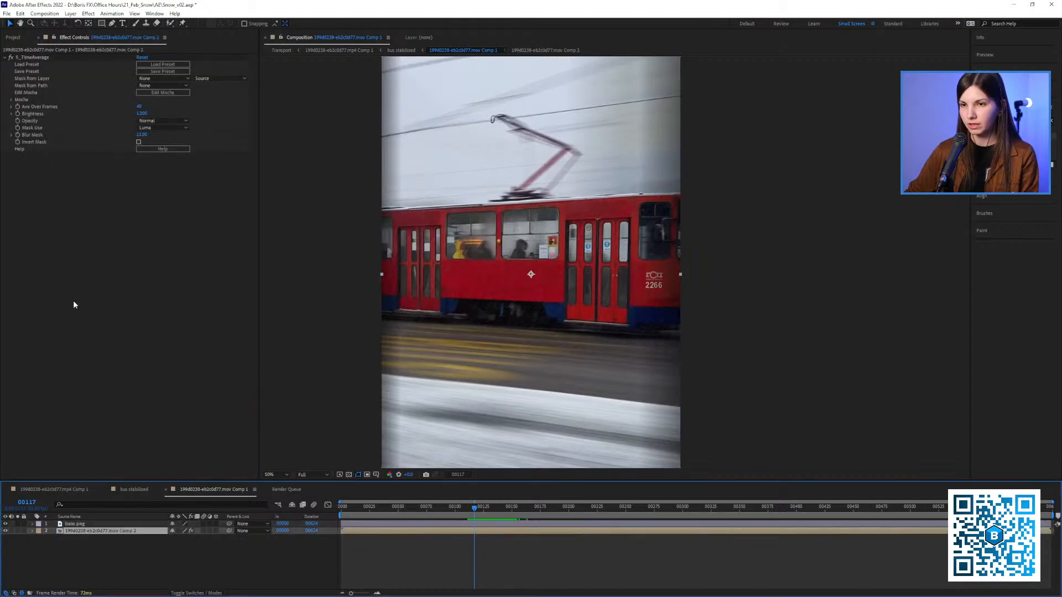
pyautogui.click(9, 58)
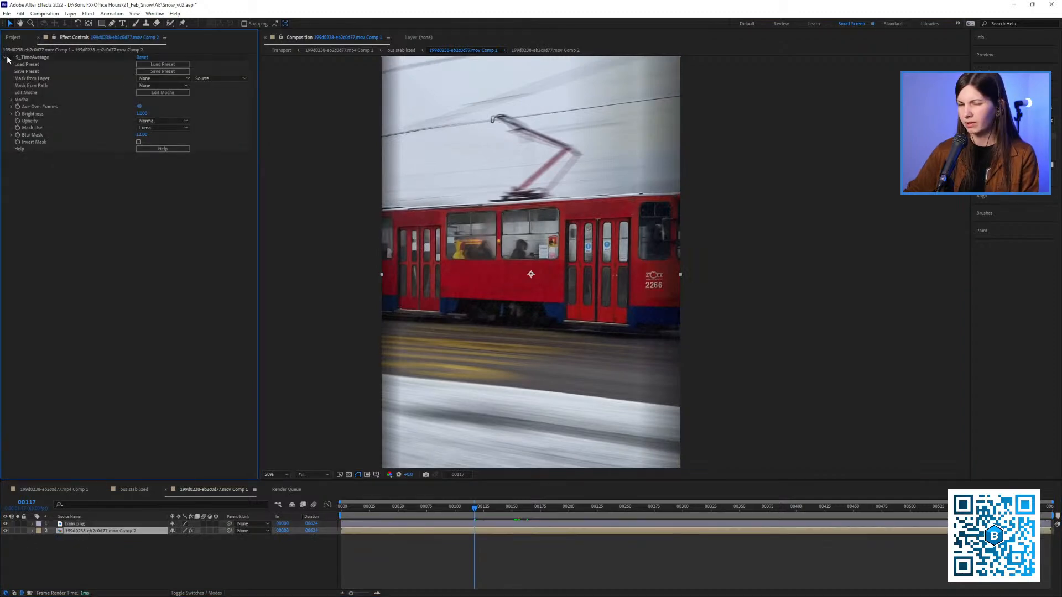
pyautogui.click(6, 57)
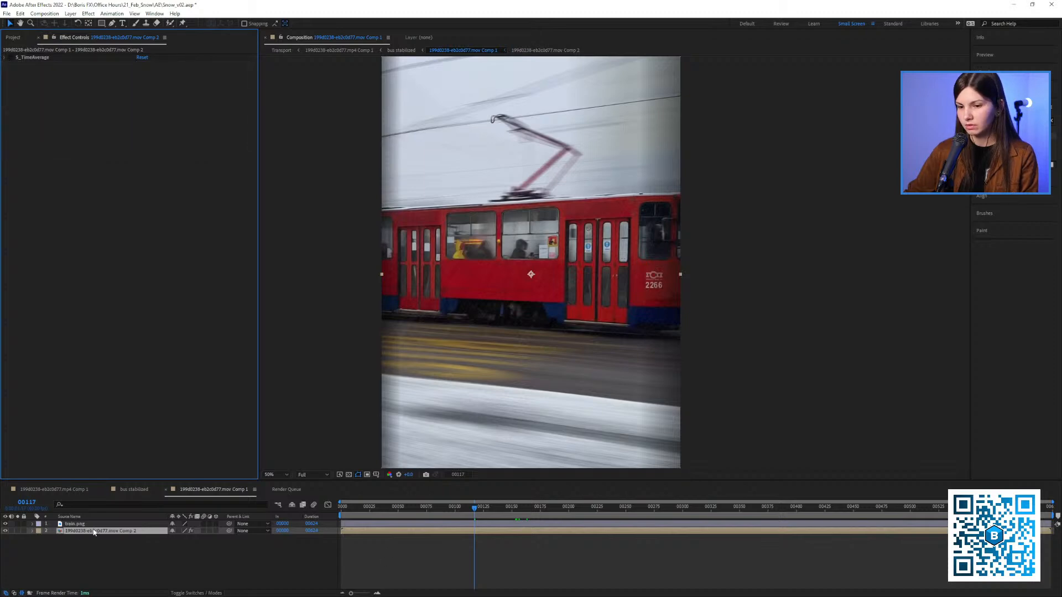
pyautogui.moveTo(76, 524); pyautogui.dragTo(82, 530)
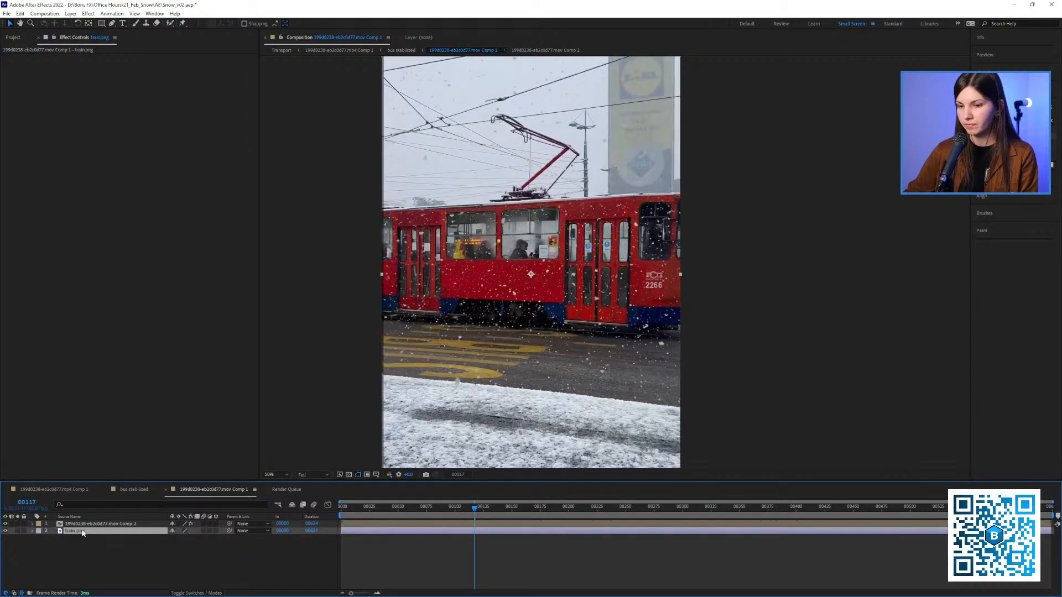
# Preview the snowy footage over the still from frame 92 and set the footage layer's blending mode to Difference
pyautogui.moveTo(431, 515); pyautogui.dragTo(446, 512)
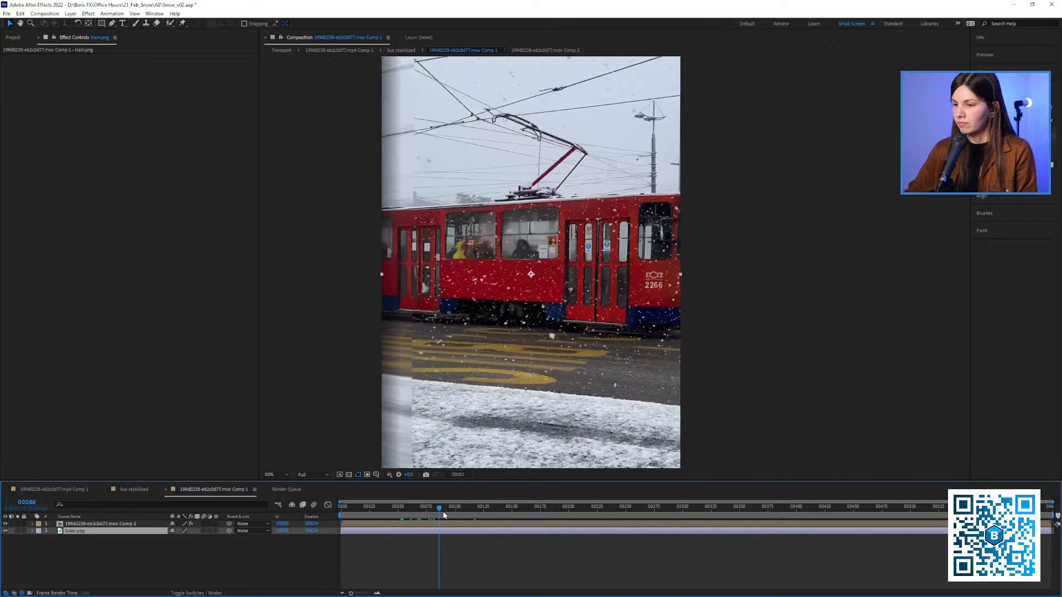
pyautogui.click(113, 525)
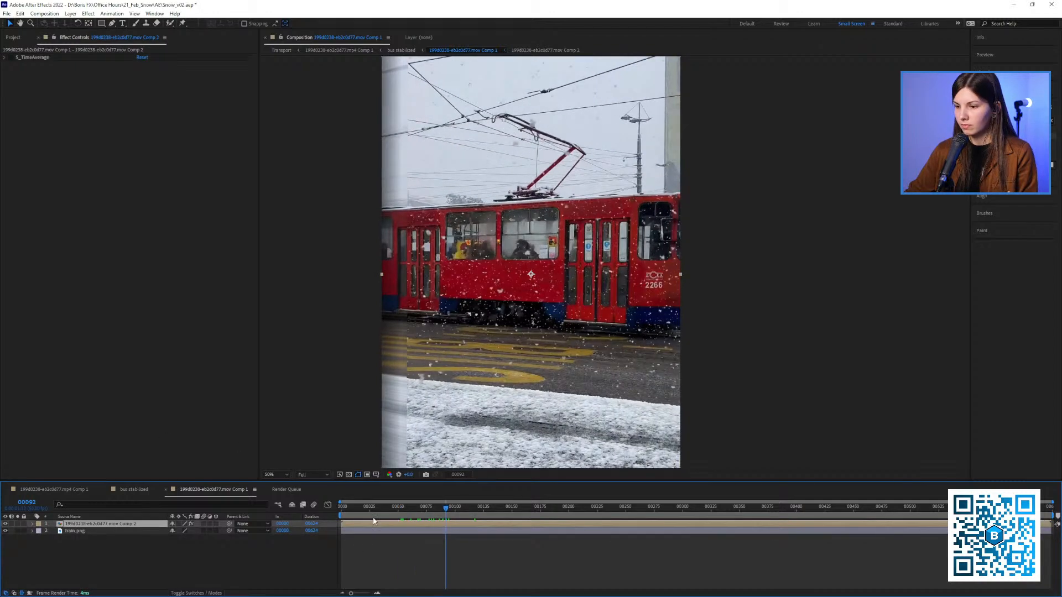
pyautogui.press('space')
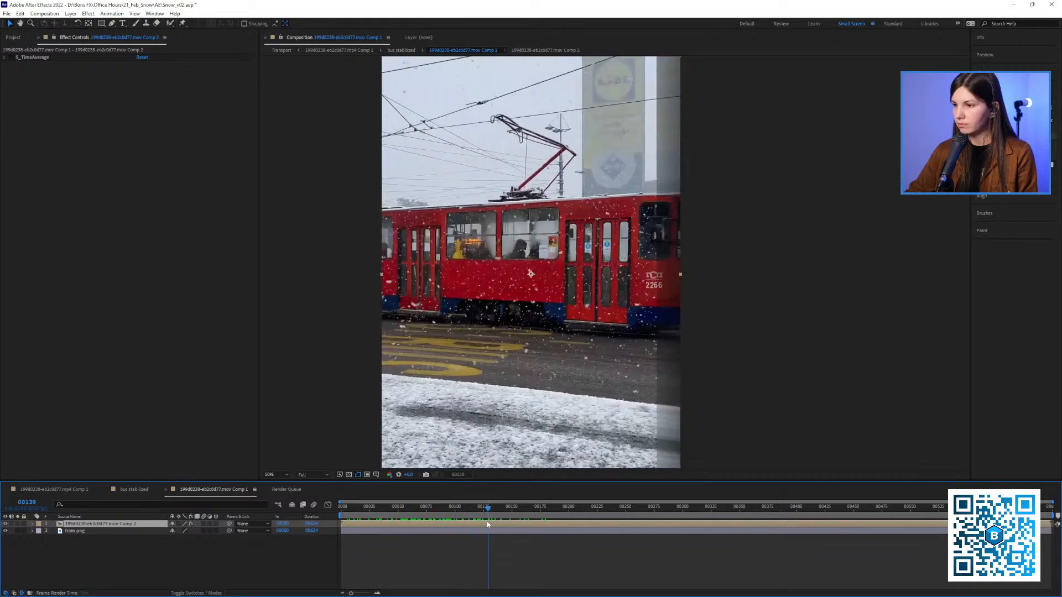
pyautogui.click(214, 594)
pyautogui.click(190, 523)
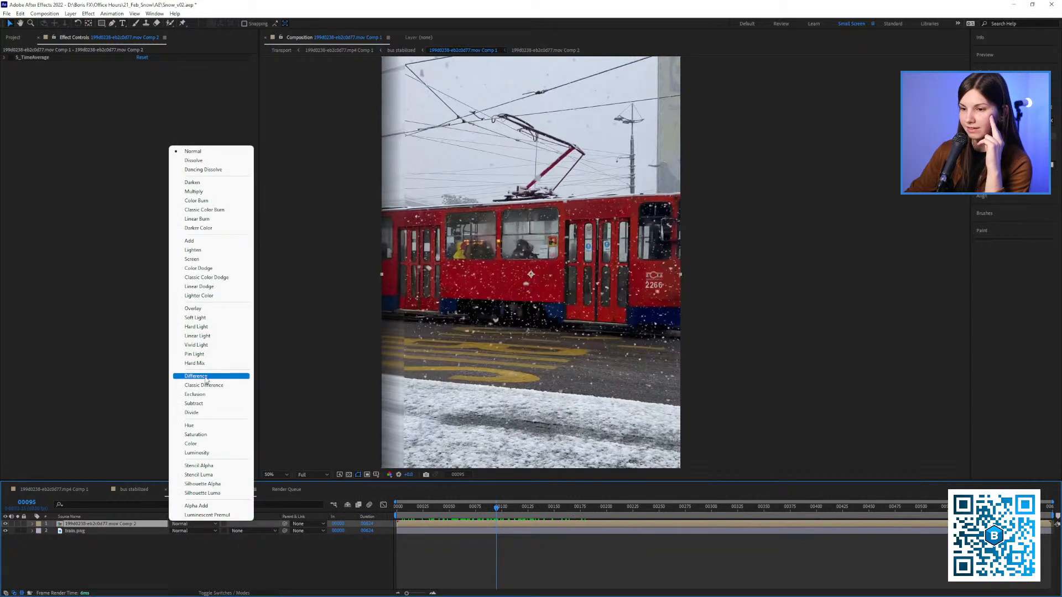
pyautogui.click(205, 377)
# Examine the difference between the snowy footage and the clean still close up between frames 106 and 117
pyautogui.moveTo(483, 511); pyautogui.dragTo(512, 533)
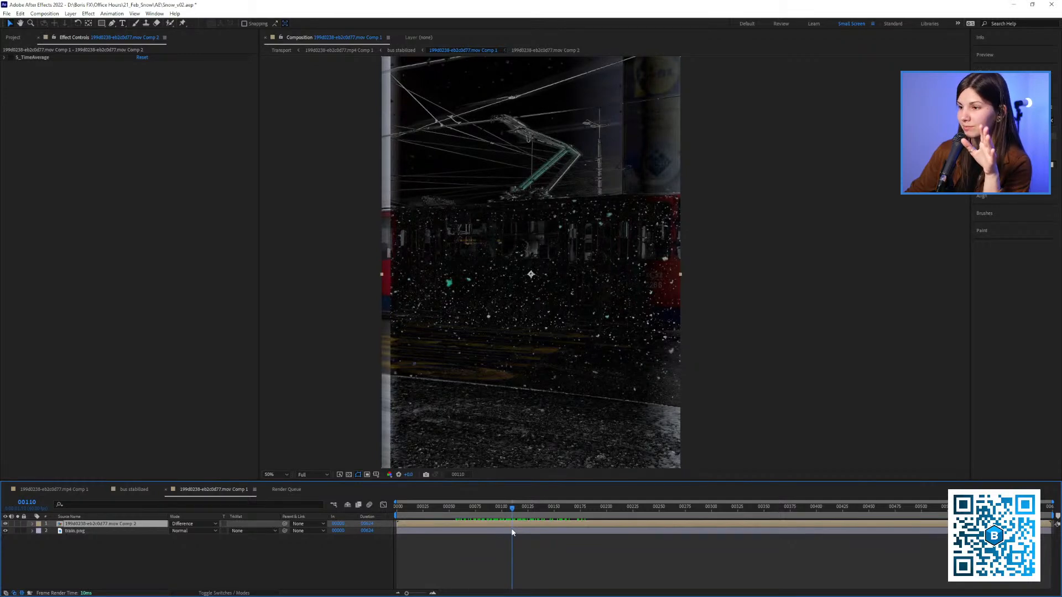
pyautogui.moveTo(511, 529)
pyautogui.mouseDown()
pyautogui.moveTo(488, 525)
pyautogui.moveTo(523, 530)
pyautogui.moveTo(510, 528)
pyautogui.mouseUp()
pyautogui.scroll(1, 512, 331)
pyautogui.moveTo(512, 330); pyautogui.dragTo(580, 313)
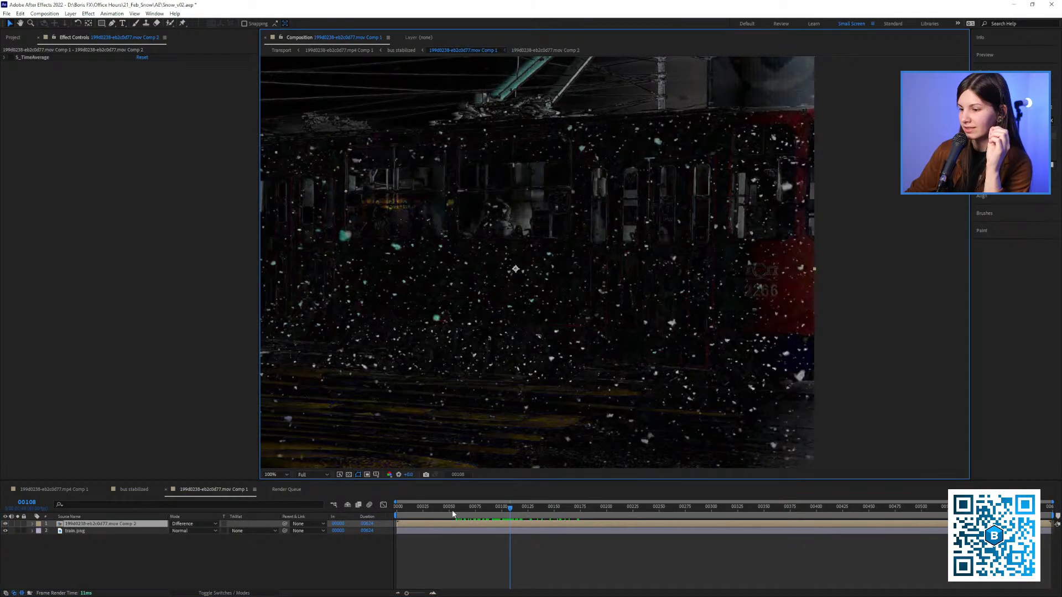
pyautogui.moveTo(451, 511); pyautogui.dragTo(508, 507)
pyautogui.moveTo(448, 364); pyautogui.dragTo(506, 350)
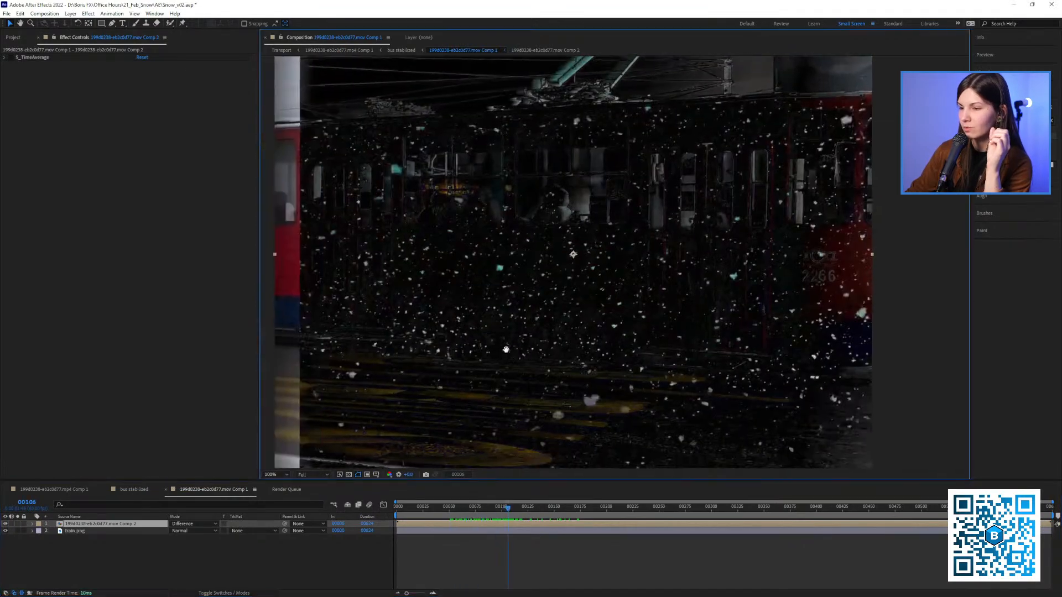
pyautogui.moveTo(467, 509); pyautogui.dragTo(520, 522)
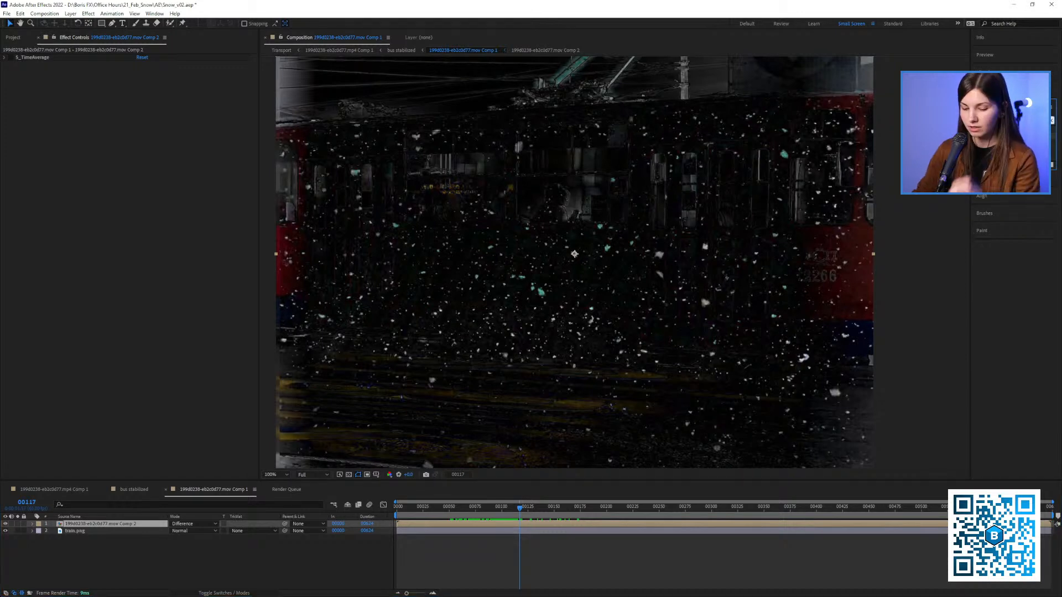
# Try desaturating the footage layer with Hue/Saturation, then remove the effect
pyautogui.write('lev')
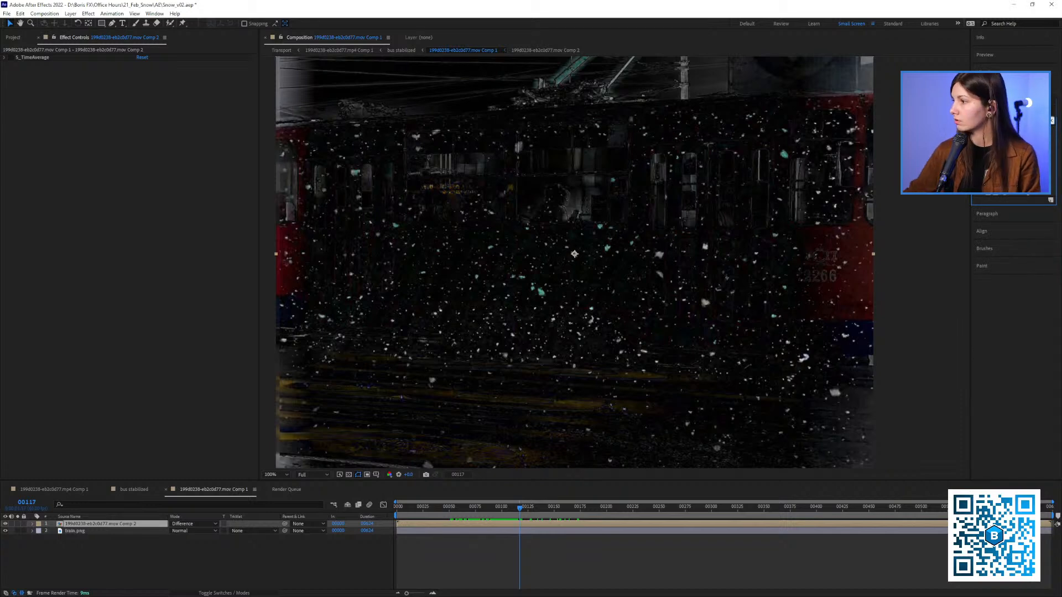
pyautogui.moveTo(940, 171); pyautogui.dragTo(147, 218)
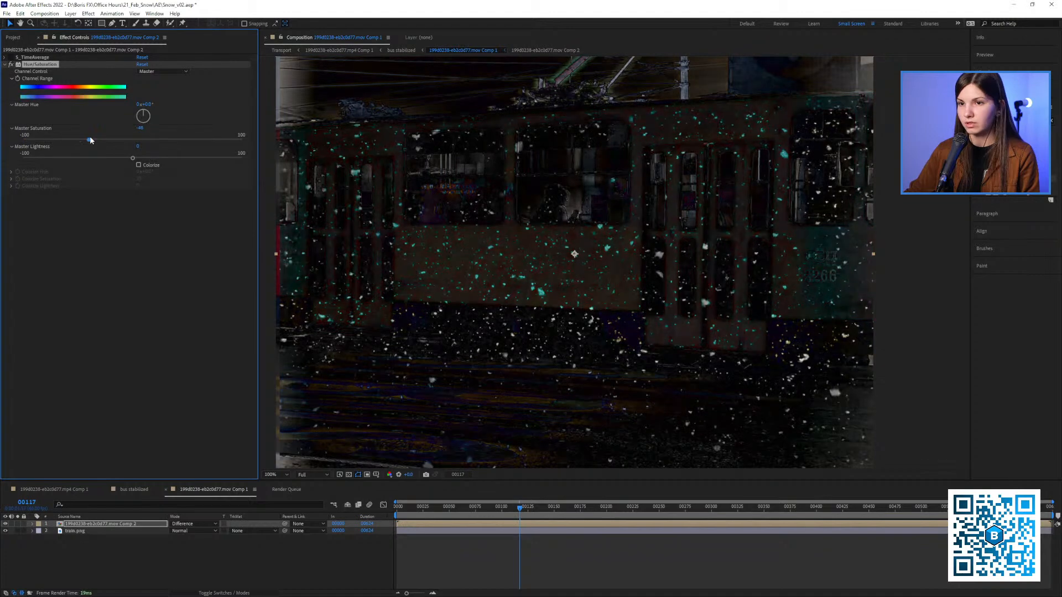
pyautogui.press('Delete')
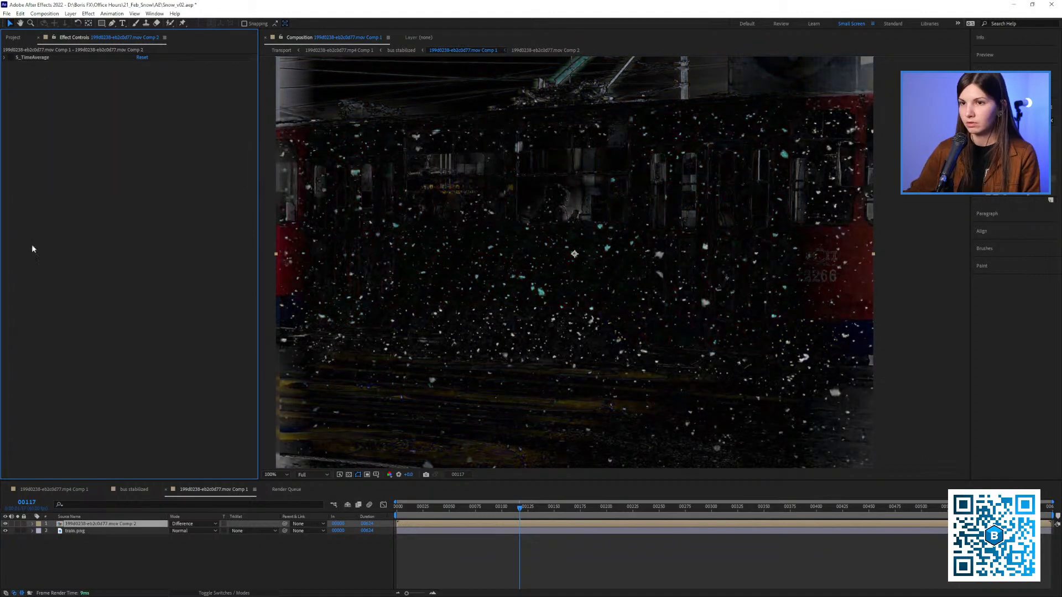
# Pre-compose the footage layer and train.png together with all attributes moved into the new composition
pyautogui.keyDown('shift'); pyautogui.click(77, 531); pyautogui.keyUp('shift')
pyautogui.rightClick(89, 530)
pyautogui.click(111, 467)
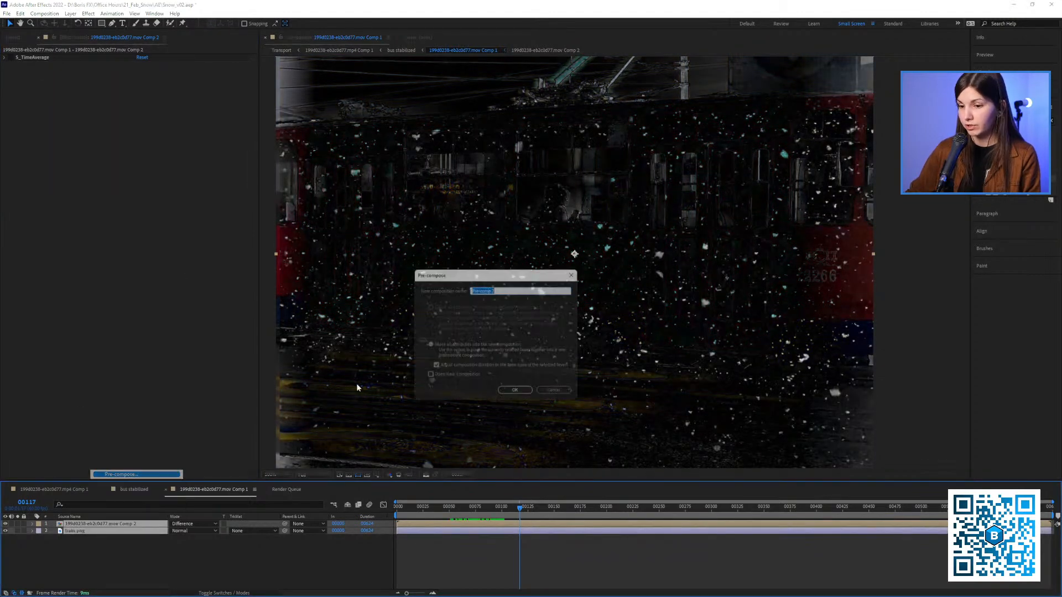
pyautogui.click(517, 394)
# Apply Hue/Saturation to the new precomp with Master Saturation at -100, and check the grayscale snow at frame 119
pyautogui.click(62, 220)
pyautogui.hotkey('ctrl', 'v')
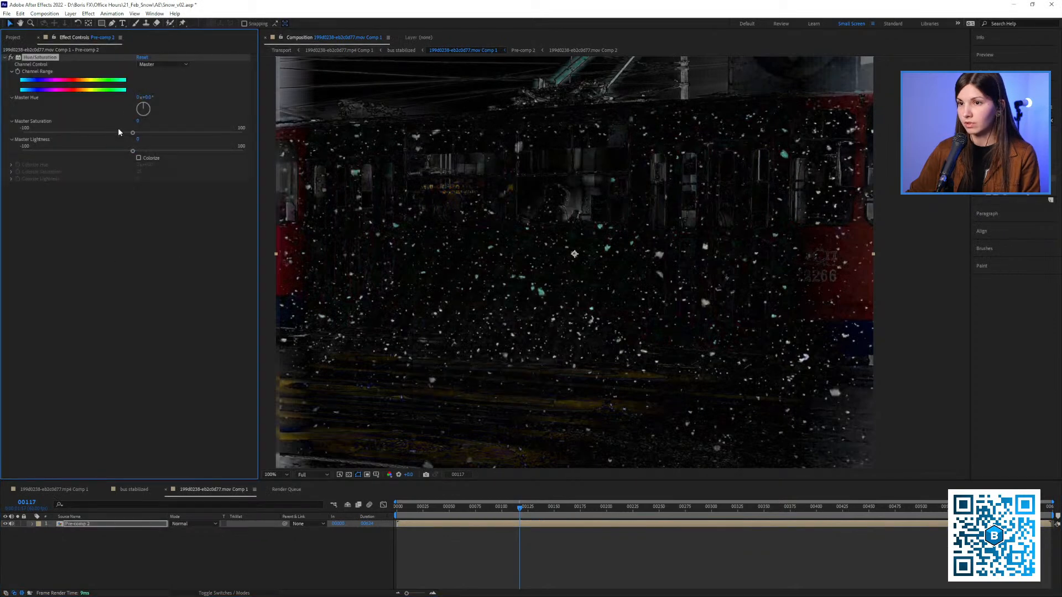
pyautogui.moveTo(116, 138); pyautogui.dragTo(11, 134)
pyautogui.moveTo(491, 278); pyautogui.dragTo(479, 278)
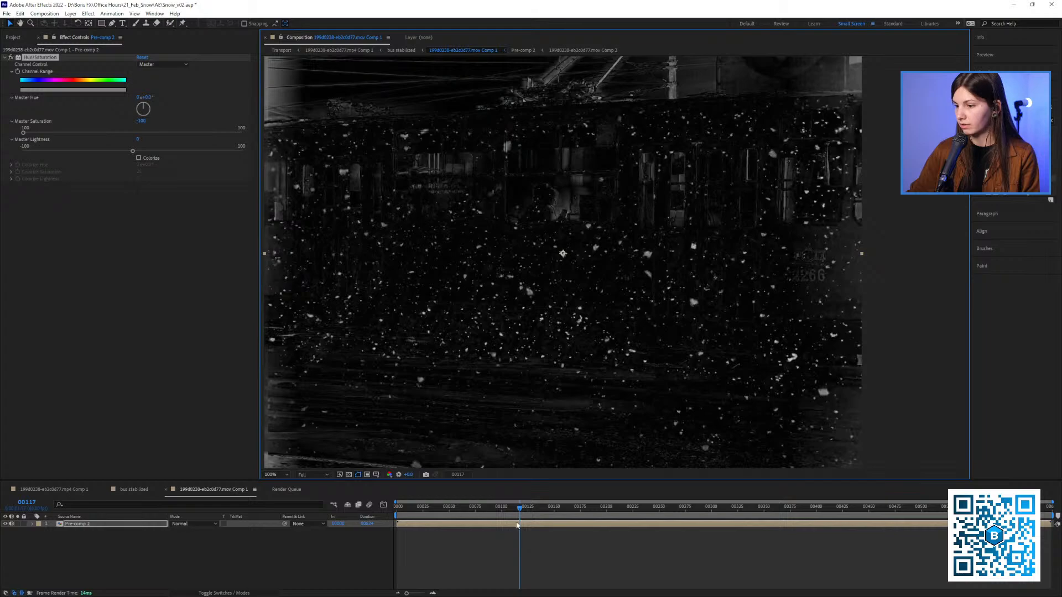
pyautogui.moveTo(519, 508)
pyautogui.mouseDown()
pyautogui.moveTo(439, 503)
pyautogui.moveTo(553, 517)
pyautogui.moveTo(498, 509)
pyautogui.moveTo(545, 508)
pyautogui.moveTo(523, 517)
pyautogui.mouseUp()
pyautogui.scroll(-1, 536, 317)
pyautogui.moveTo(521, 313); pyautogui.dragTo(467, 308)
pyautogui.moveTo(520, 319); pyautogui.dragTo(461, 323)
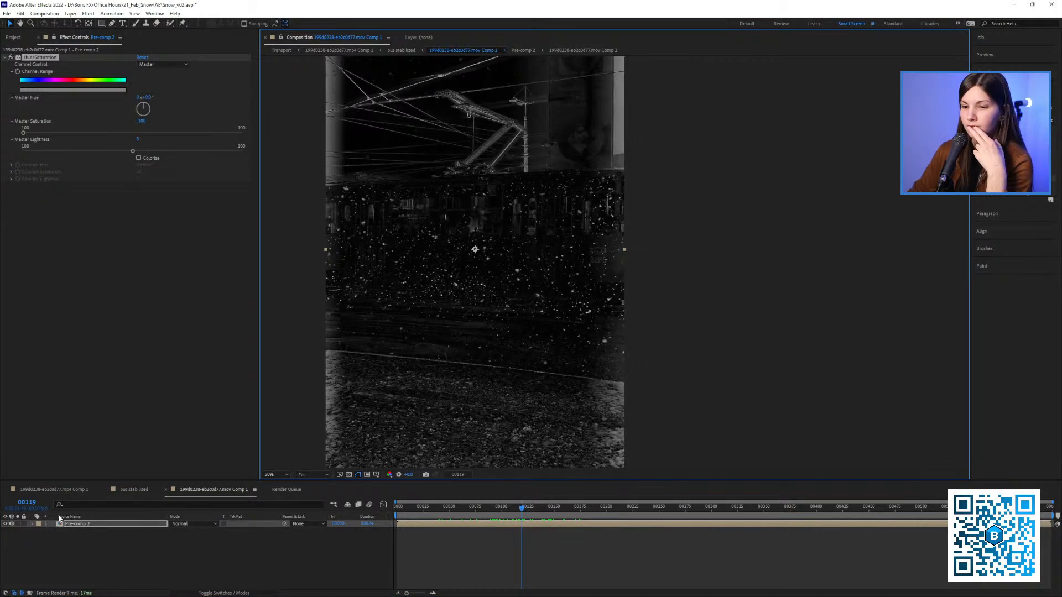
# Copy train.png from Pre-comp 2 into the 199d0238-e62c0d77.mov Comp 1 composition, placing it beneath the Pre-comp 2 layer
pyautogui.click(9, 38)
pyautogui.scroll(-2, 111, 333)
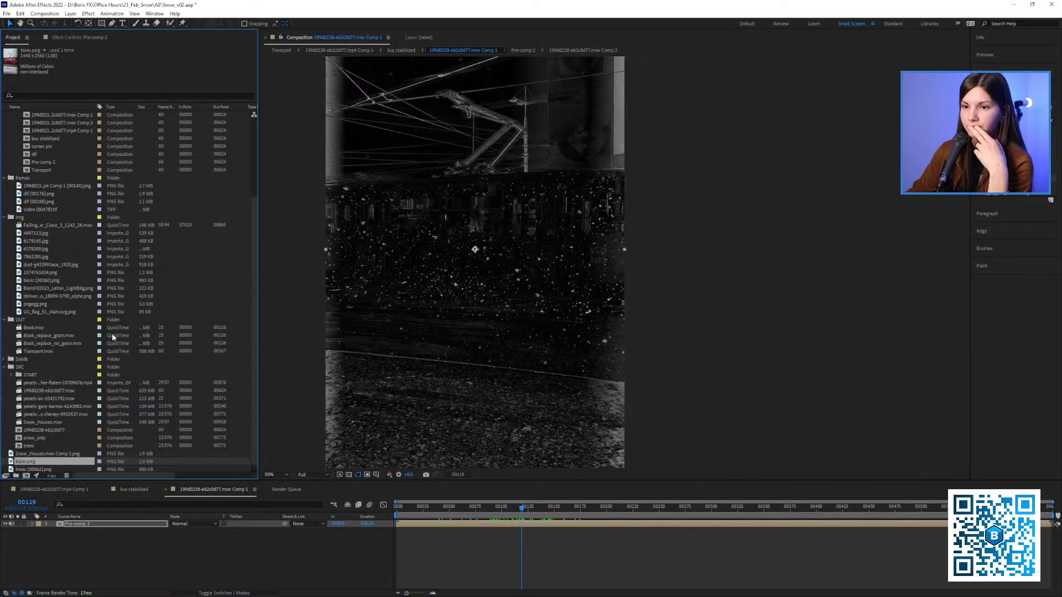
pyautogui.doubleClick(97, 523)
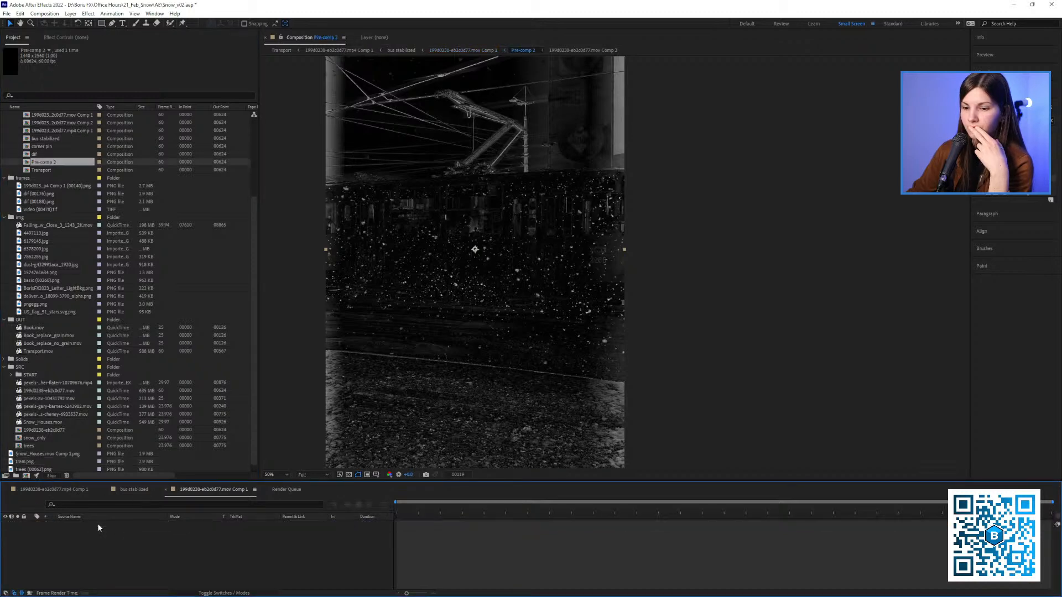
pyautogui.click(99, 530)
pyautogui.moveTo(569, 350); pyautogui.dragTo(462, 349)
pyautogui.click(74, 531)
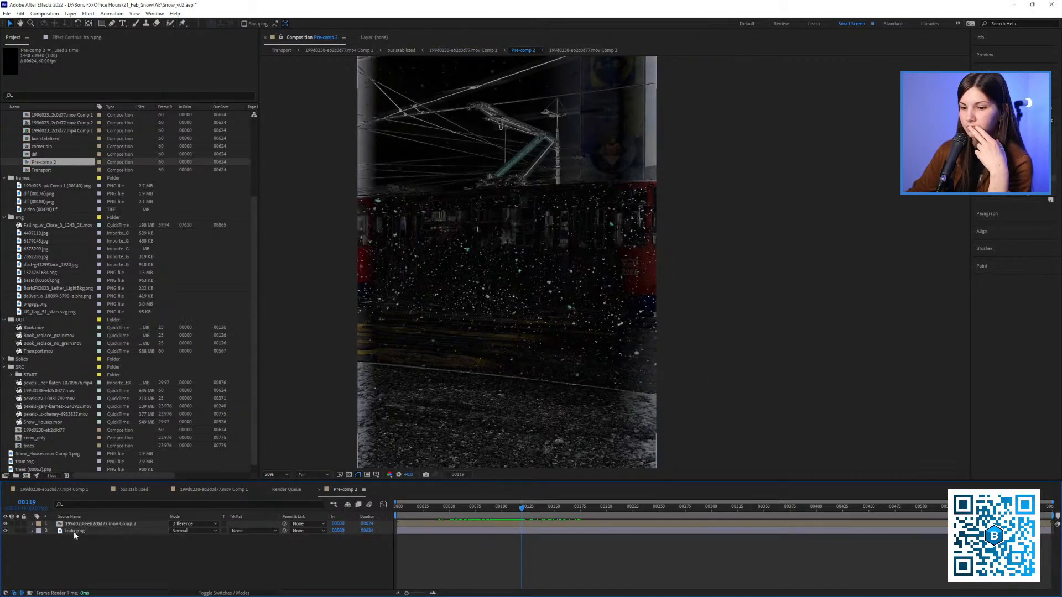
pyautogui.moveTo(403, 507); pyautogui.dragTo(394, 509)
pyautogui.click(111, 569)
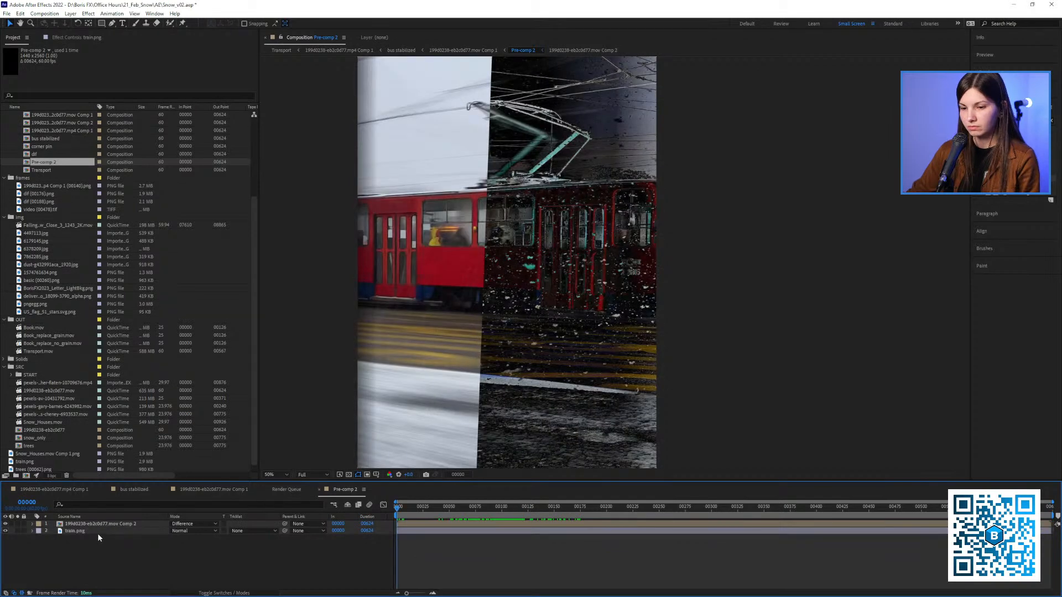
pyautogui.click(98, 532)
pyautogui.click(244, 490)
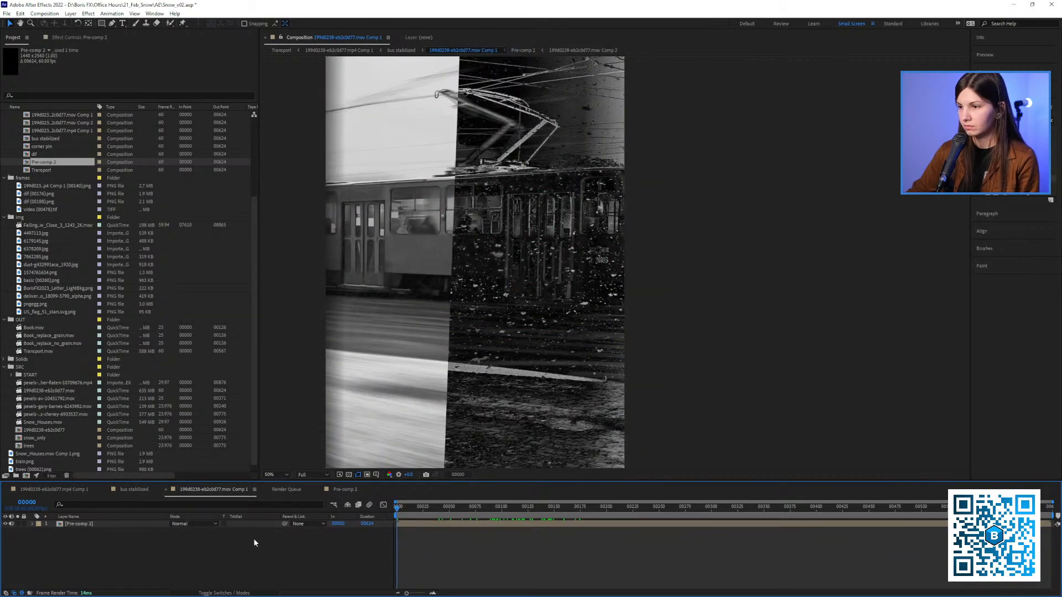
pyautogui.moveTo(127, 525); pyautogui.dragTo(127, 534)
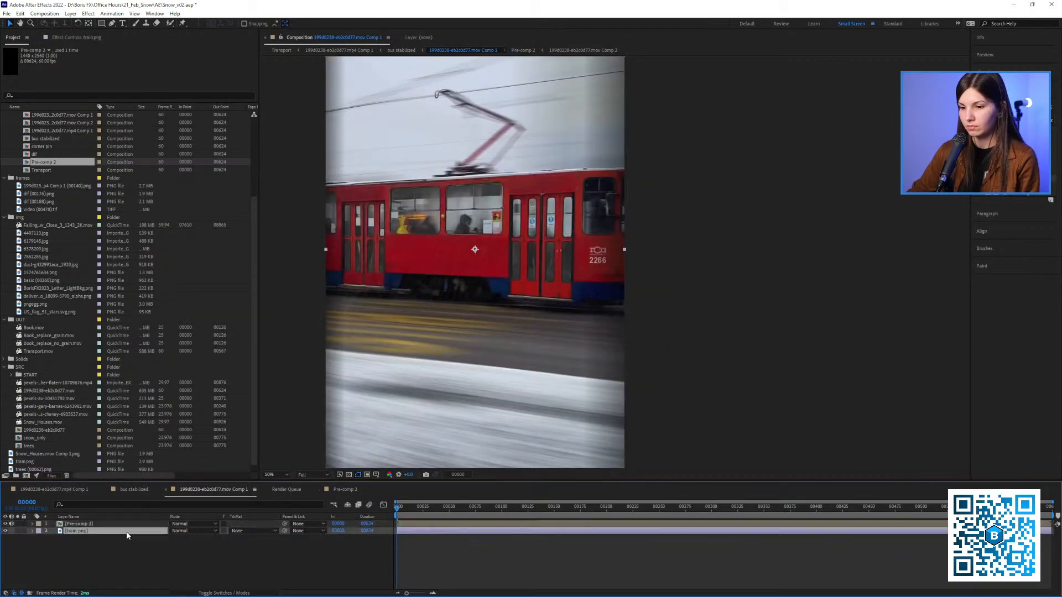
# Set the Pre-comp 2 layer's blending mode to Screen and check the snow over the clean tram still
pyautogui.moveTo(445, 509); pyautogui.dragTo(413, 525)
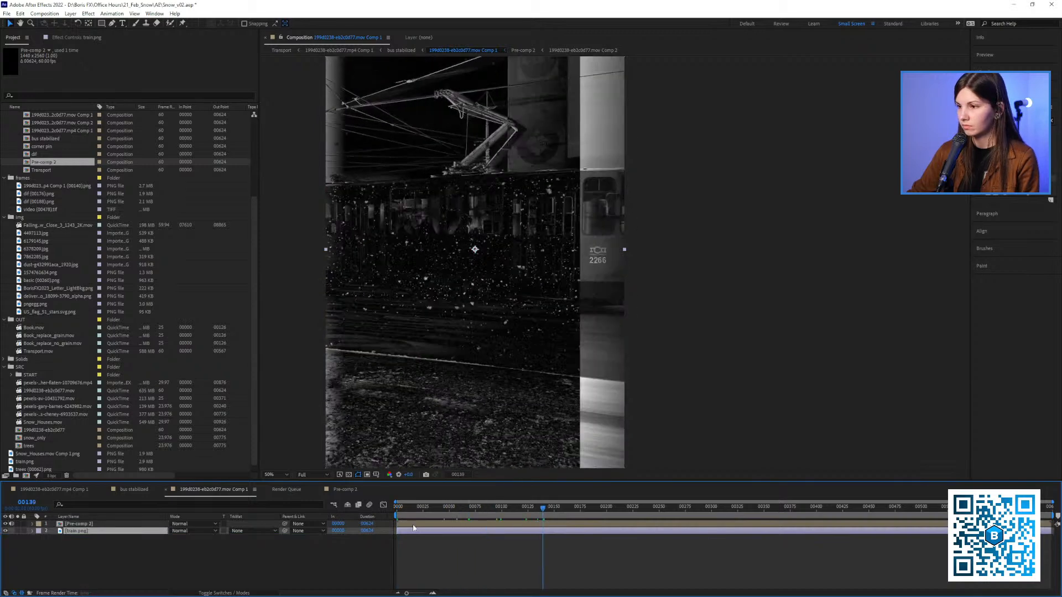
pyautogui.click(186, 530)
pyautogui.click(203, 259)
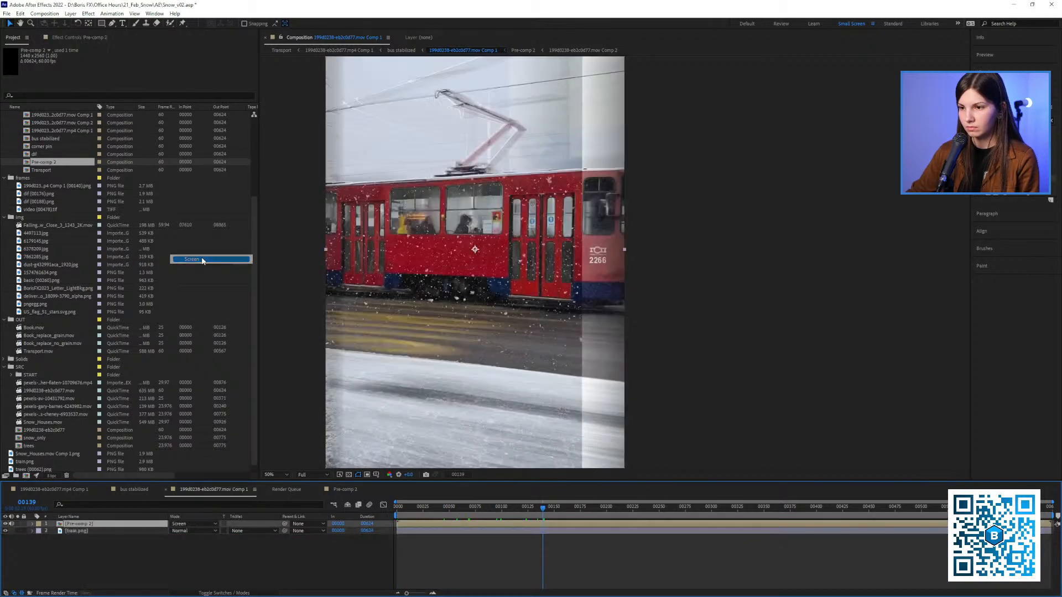
pyautogui.moveTo(506, 505)
pyautogui.mouseDown()
pyautogui.moveTo(463, 518)
pyautogui.moveTo(513, 519)
pyautogui.mouseUp()
# Solo the nested tram composition in bus stabilized and examine the snow on the tram up to frame 120
pyautogui.click(133, 490)
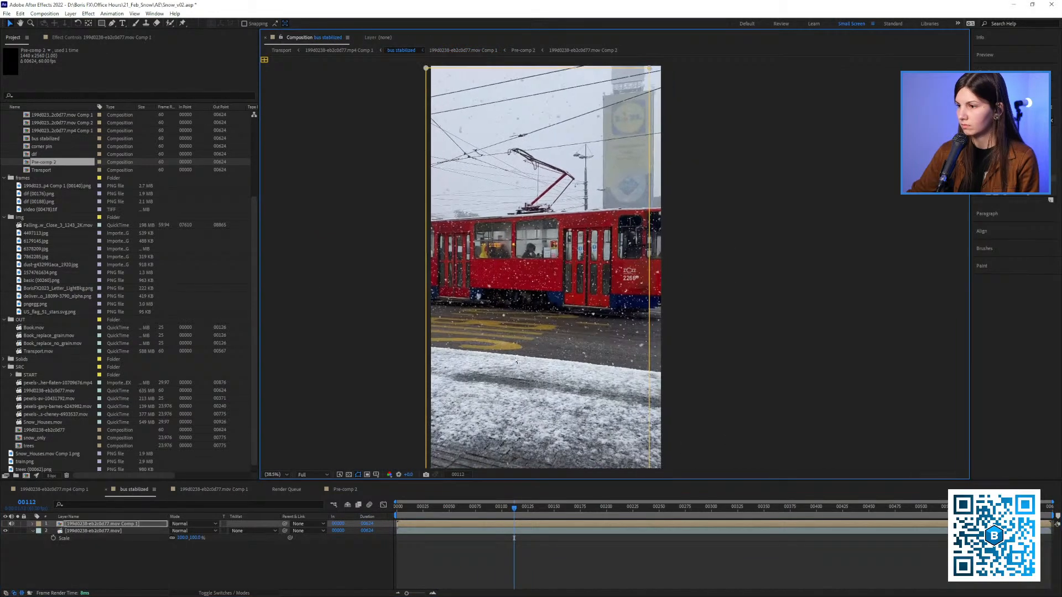
pyautogui.click(16, 524)
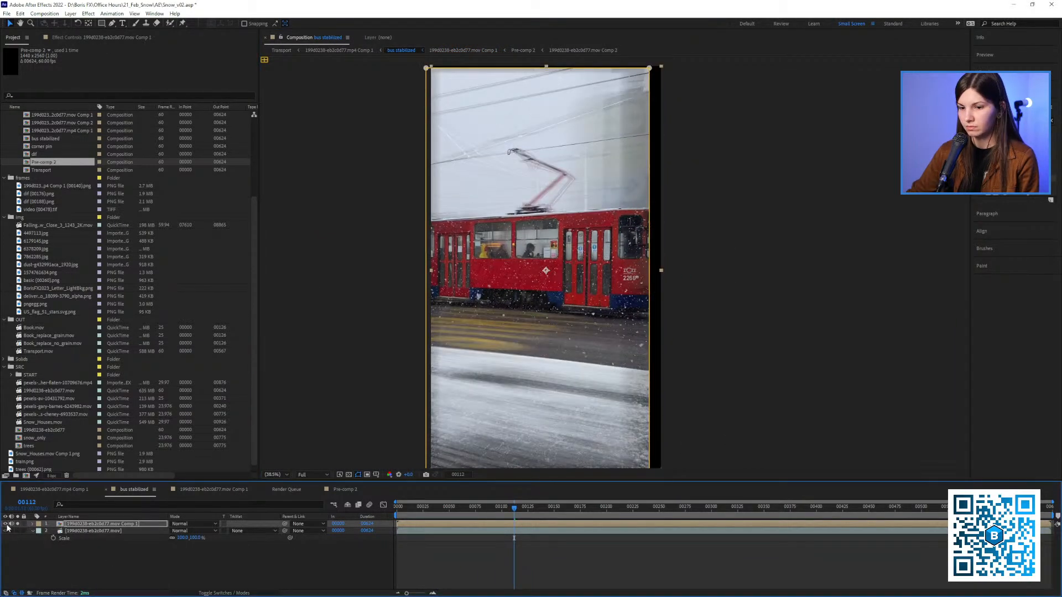
pyautogui.scroll(5, 552, 301)
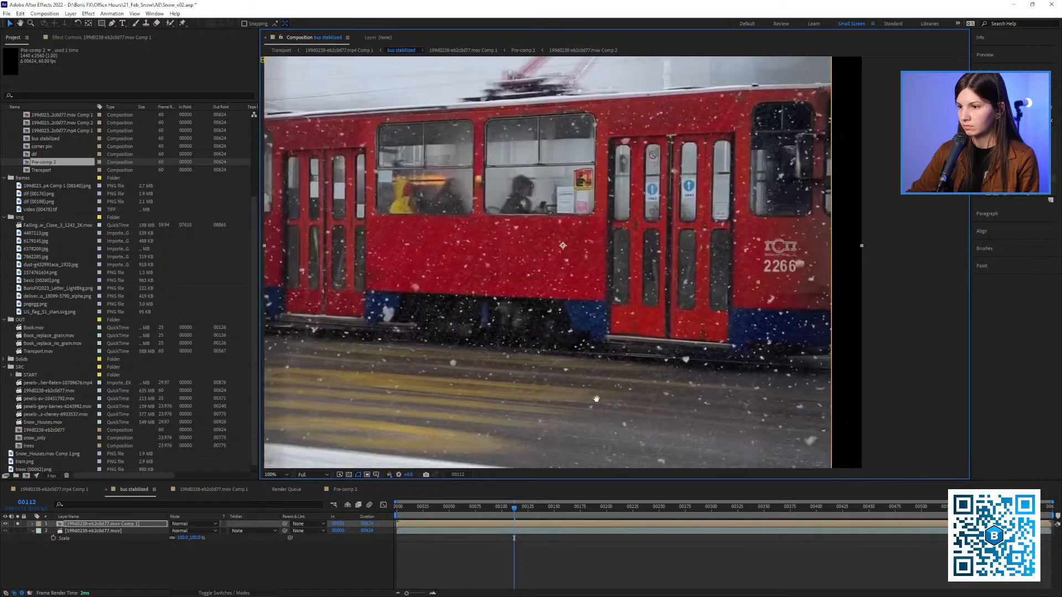
pyautogui.moveTo(519, 516); pyautogui.dragTo(545, 509)
pyautogui.moveTo(525, 511); pyautogui.dragTo(522, 511)
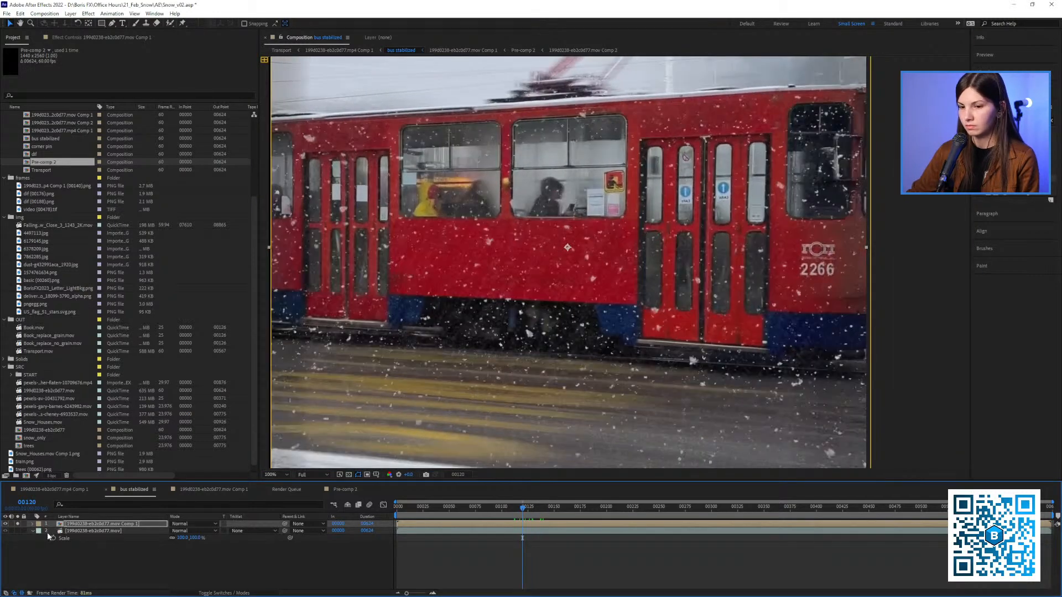
pyautogui.scroll(-3, 481, 342)
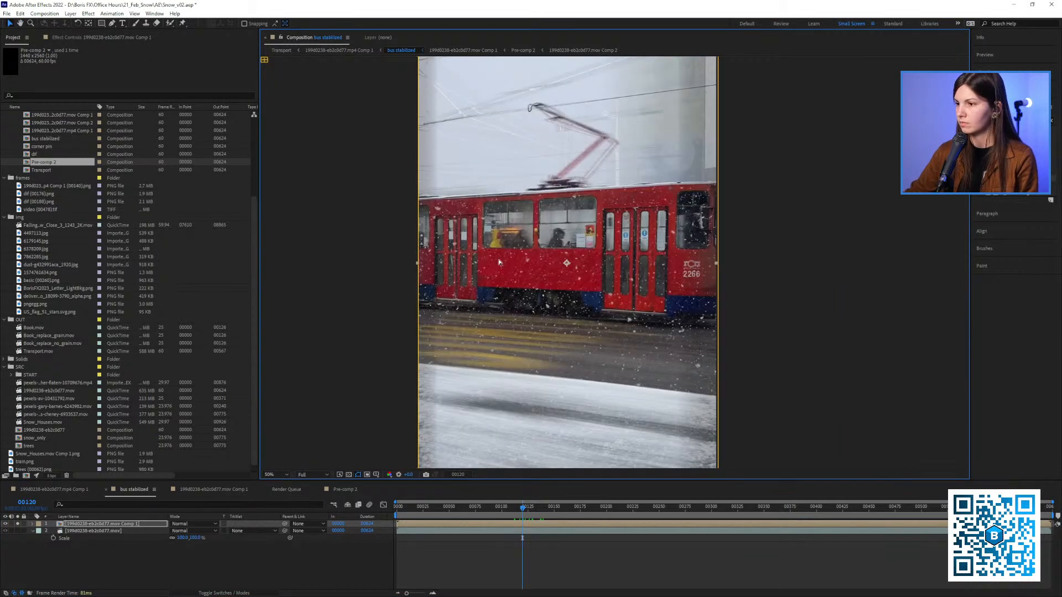
pyautogui.moveTo(525, 343); pyautogui.dragTo(513, 362)
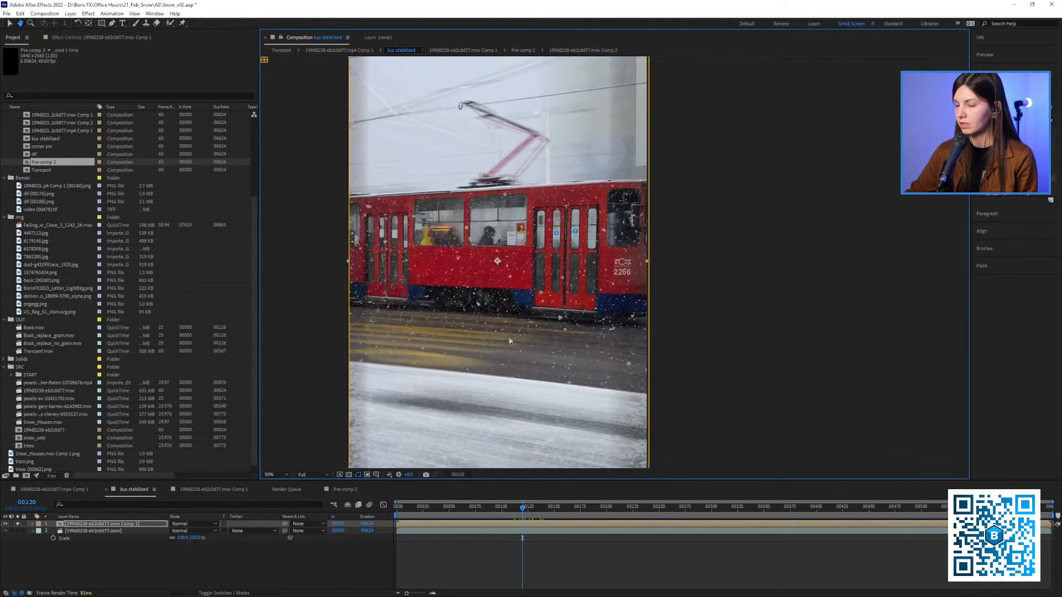
pyautogui.moveTo(346, 110); pyautogui.dragTo(332, 149)
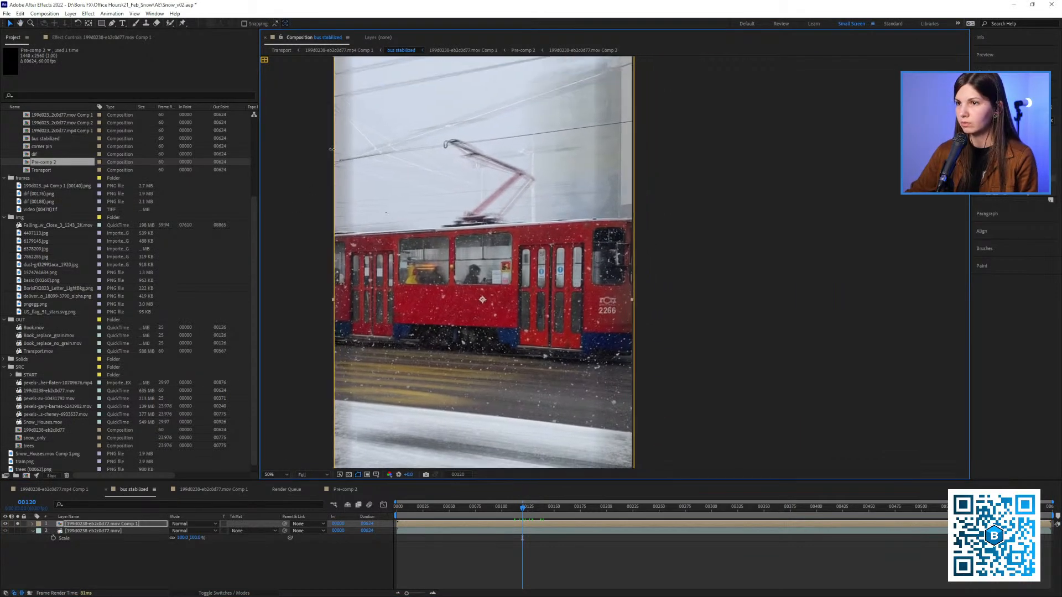
# Draw a four-point mask around the tram's red side panel below the windows on the nested composition layer
pyautogui.click(114, 23)
pyautogui.click(509, 287)
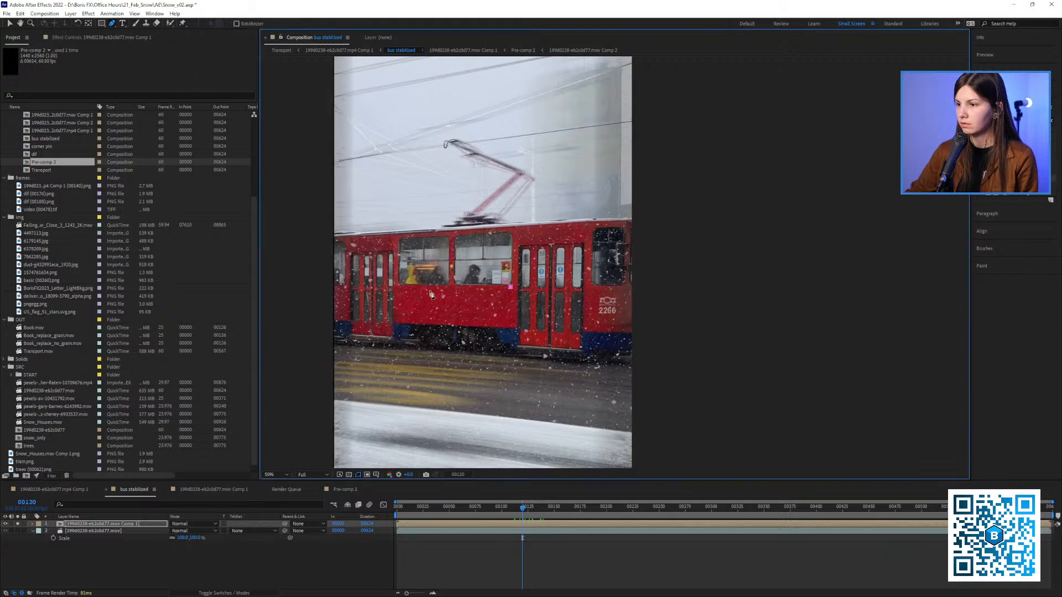
pyautogui.click(398, 286)
pyautogui.click(521, 331)
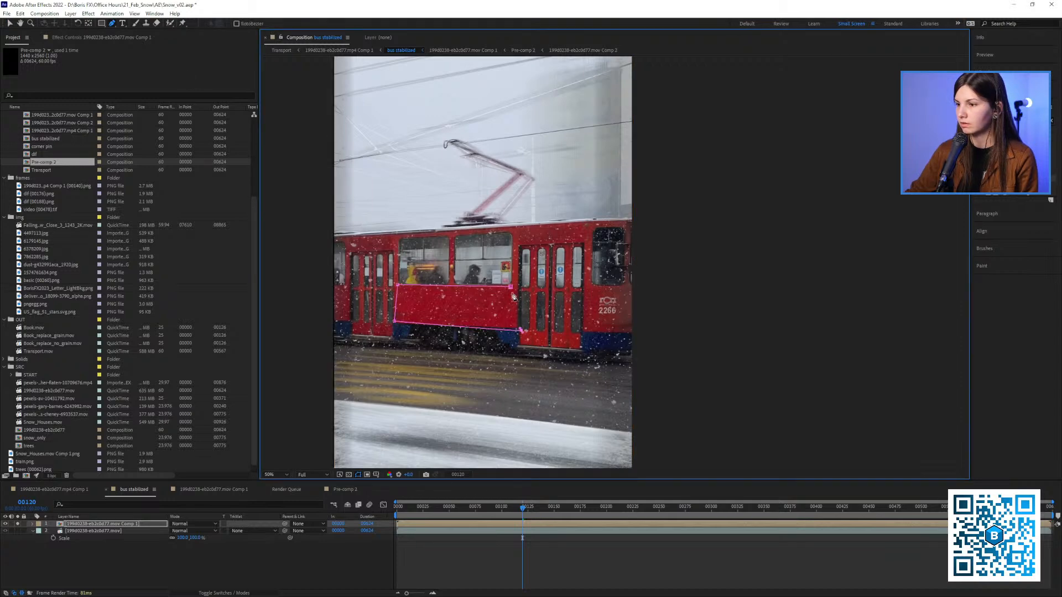
pyautogui.click(510, 288)
pyautogui.press('v')
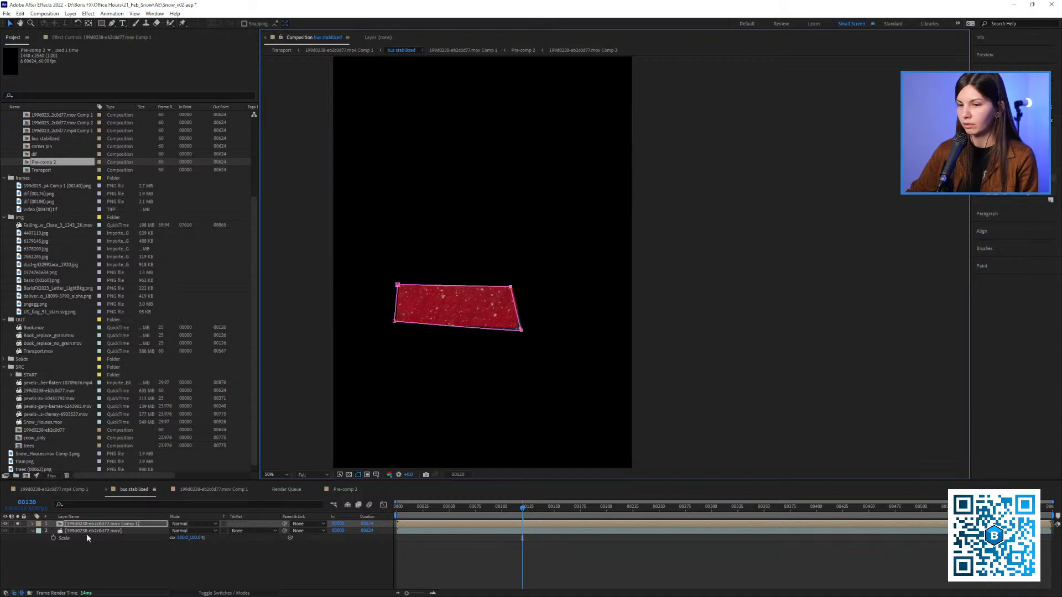
# Solo the original footage layer as well and review the masked panel over the moving tram from frame 67 onward
pyautogui.click(466, 507)
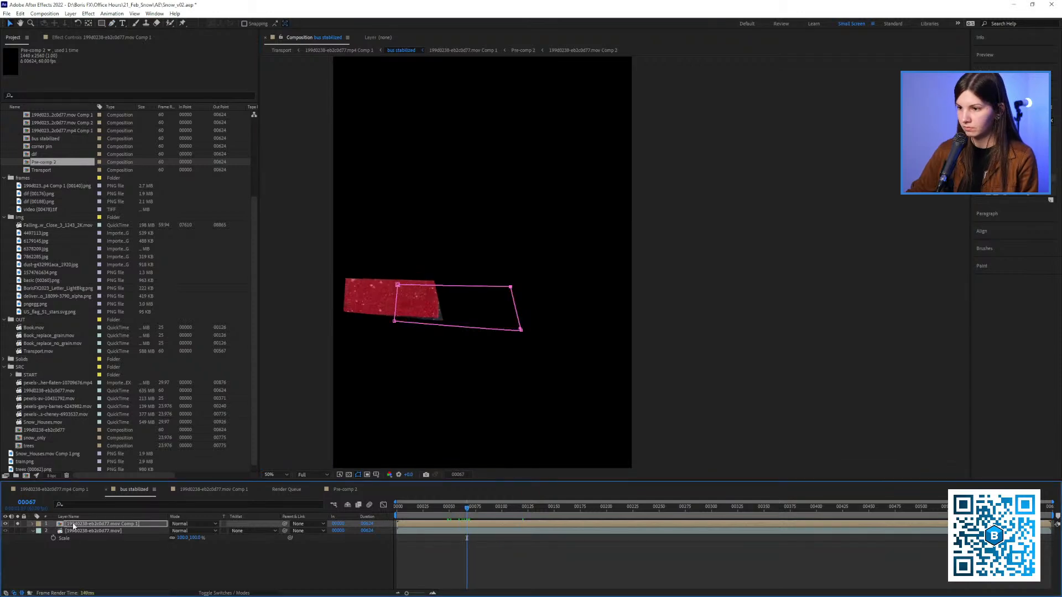
pyautogui.click(17, 531)
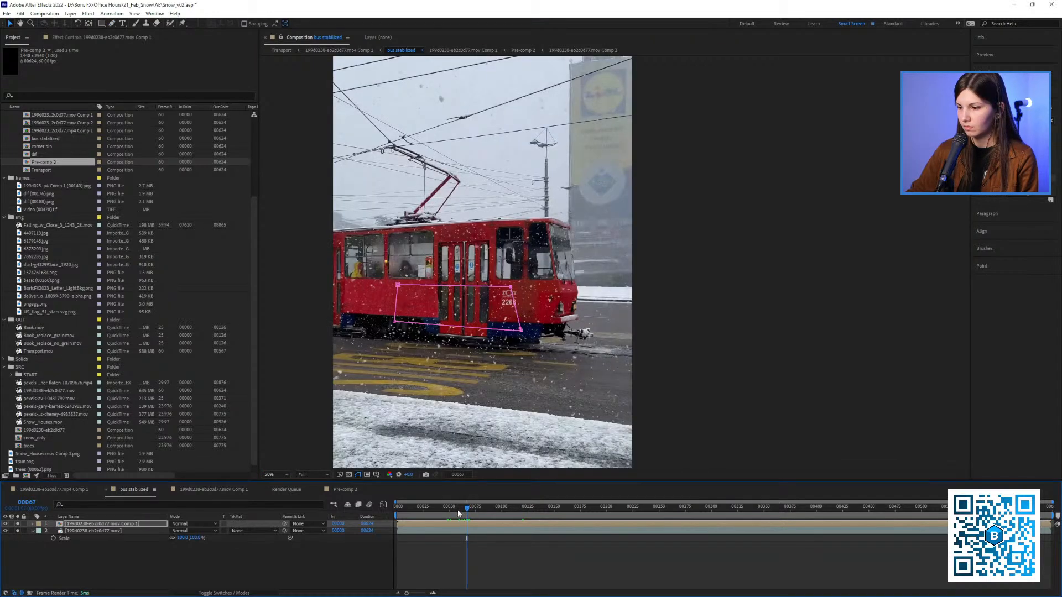
pyautogui.press('space')
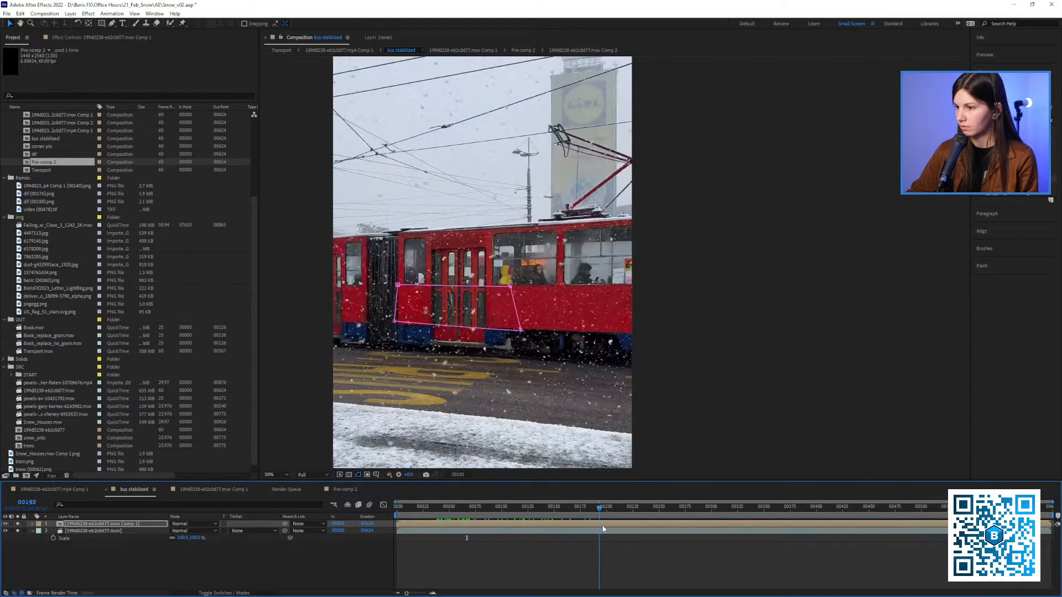
pyautogui.moveTo(603, 529); pyautogui.dragTo(583, 531)
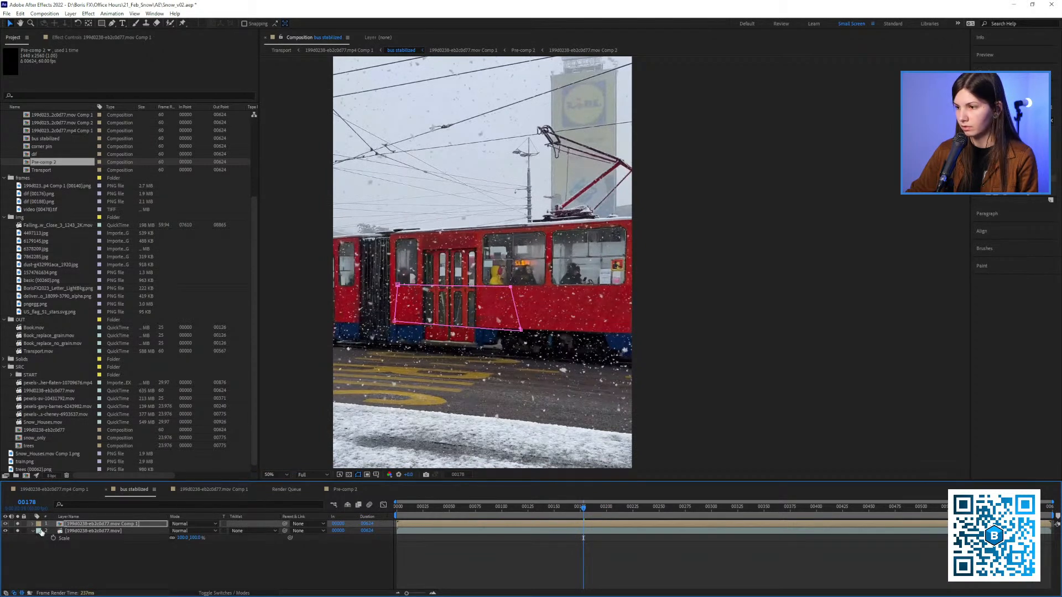
# Open the nested tram composition and examine the screened snow close up at frame 104
pyautogui.doubleClick(71, 524)
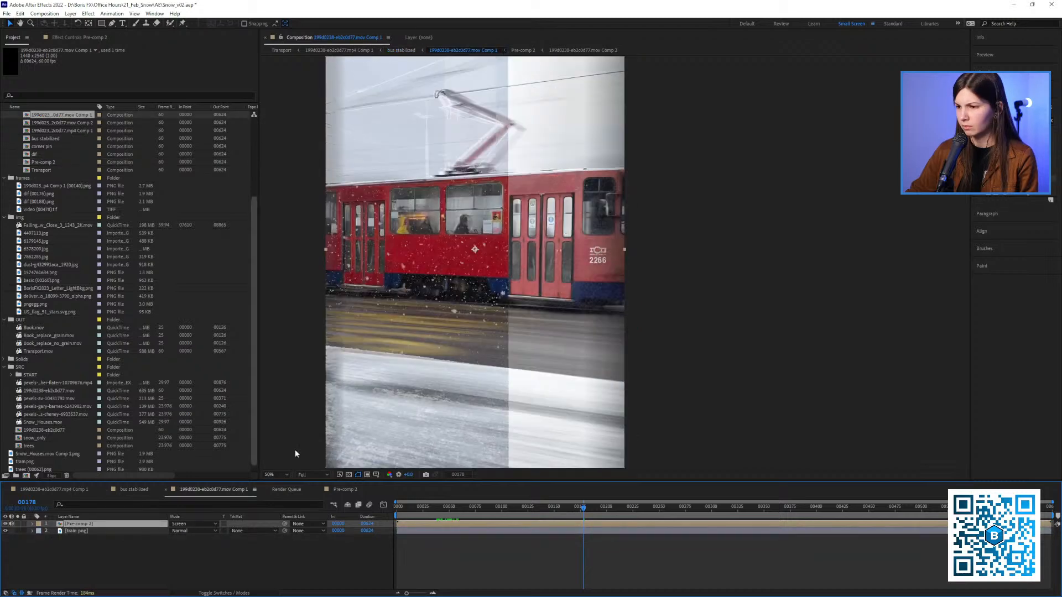
pyautogui.moveTo(482, 507); pyautogui.dragTo(505, 508)
pyautogui.scroll(2, 496, 298)
pyautogui.moveTo(473, 293); pyautogui.dragTo(755, 276)
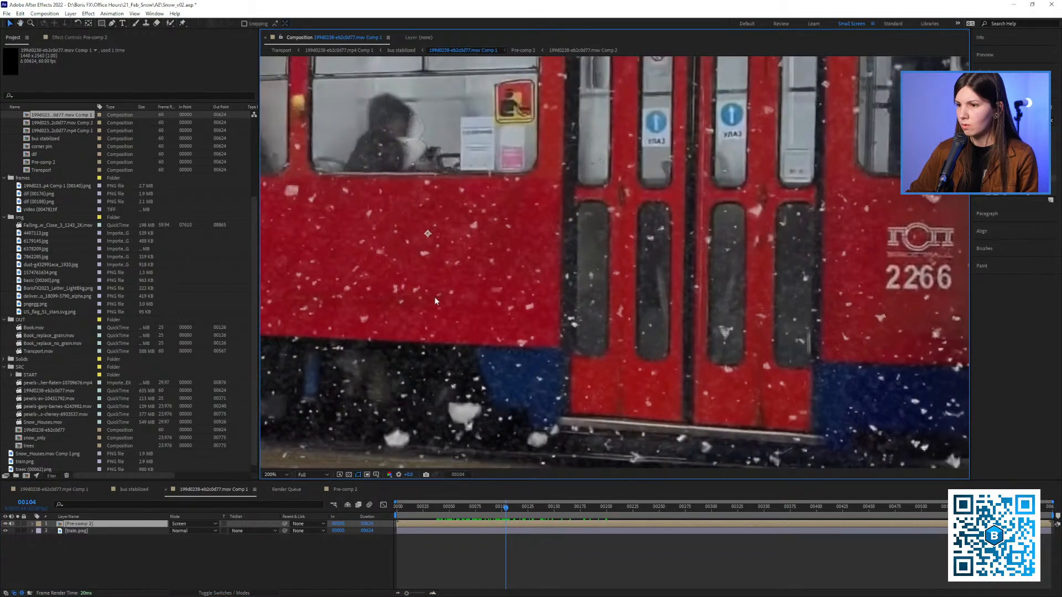
pyautogui.moveTo(330, 277); pyautogui.dragTo(496, 311)
pyautogui.scroll(-1, 581, 314)
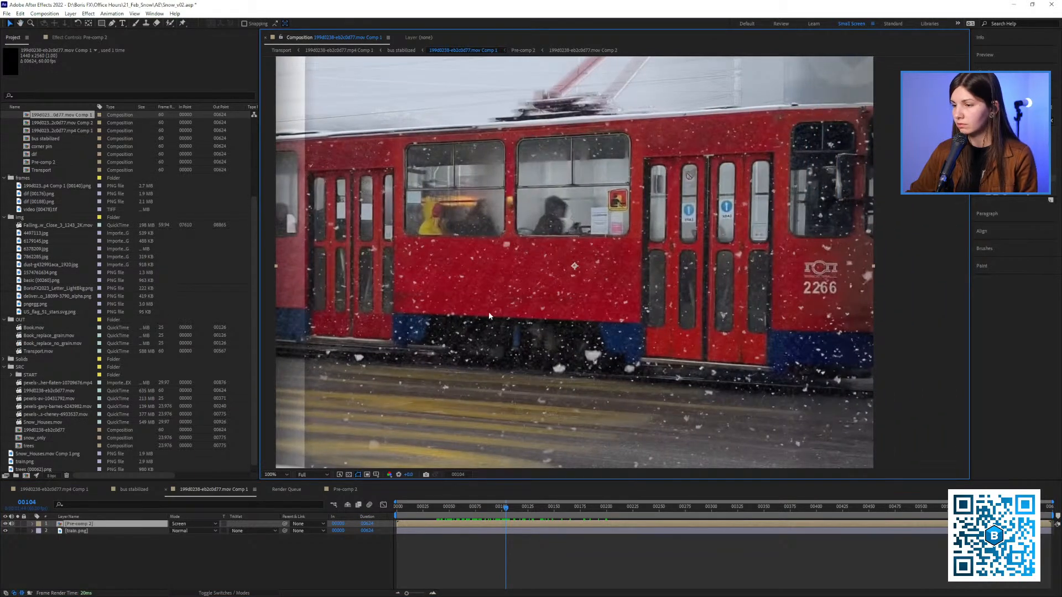
# Preview the banner images and add the winter sale banner 6179145.jpg between Pre-comp 2 and train.png
pyautogui.click(42, 272)
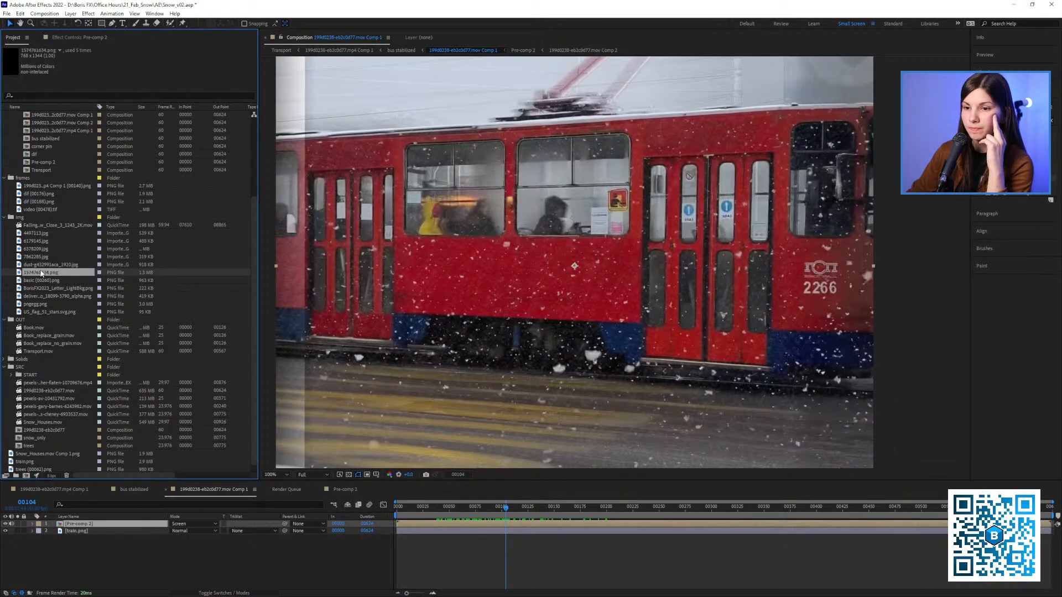
pyautogui.click(43, 257)
pyautogui.click(39, 249)
pyautogui.click(36, 234)
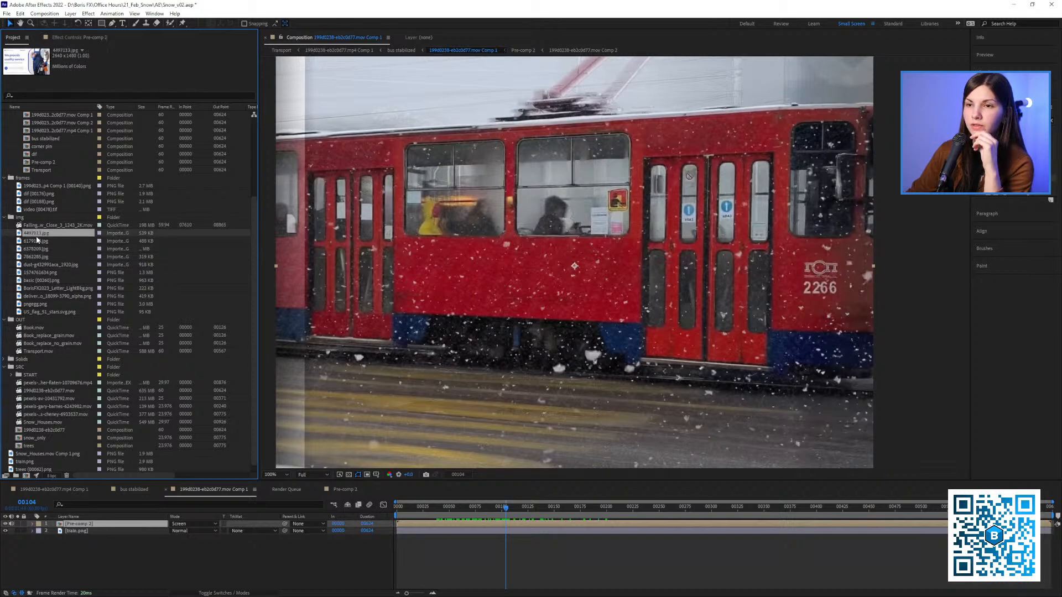
pyautogui.click(39, 242)
pyautogui.click(40, 249)
pyautogui.click(38, 242)
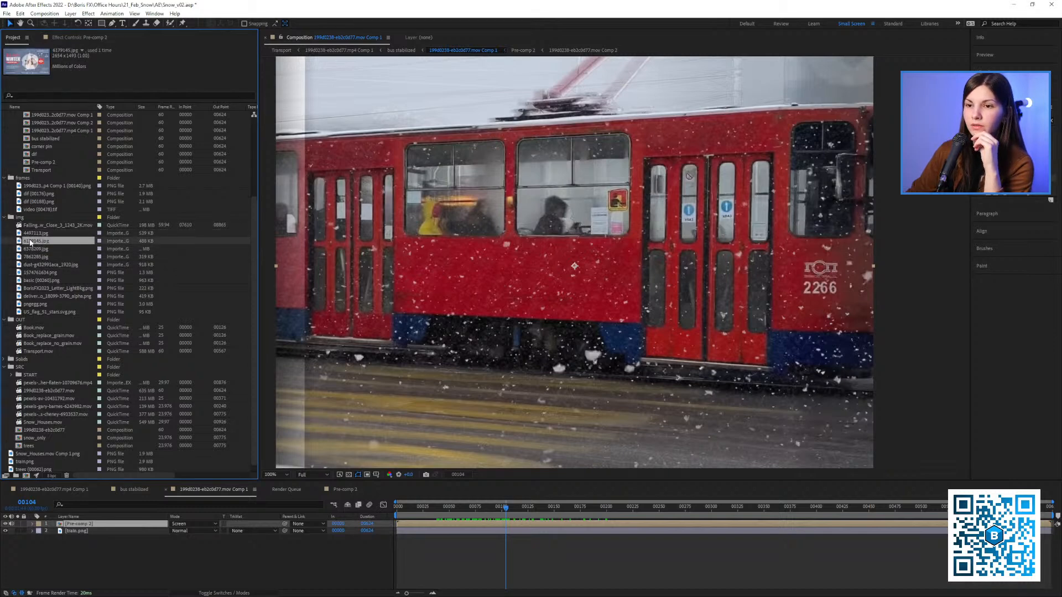
pyautogui.moveTo(29, 240); pyautogui.dragTo(116, 529)
pyautogui.scroll(-2, 532, 277)
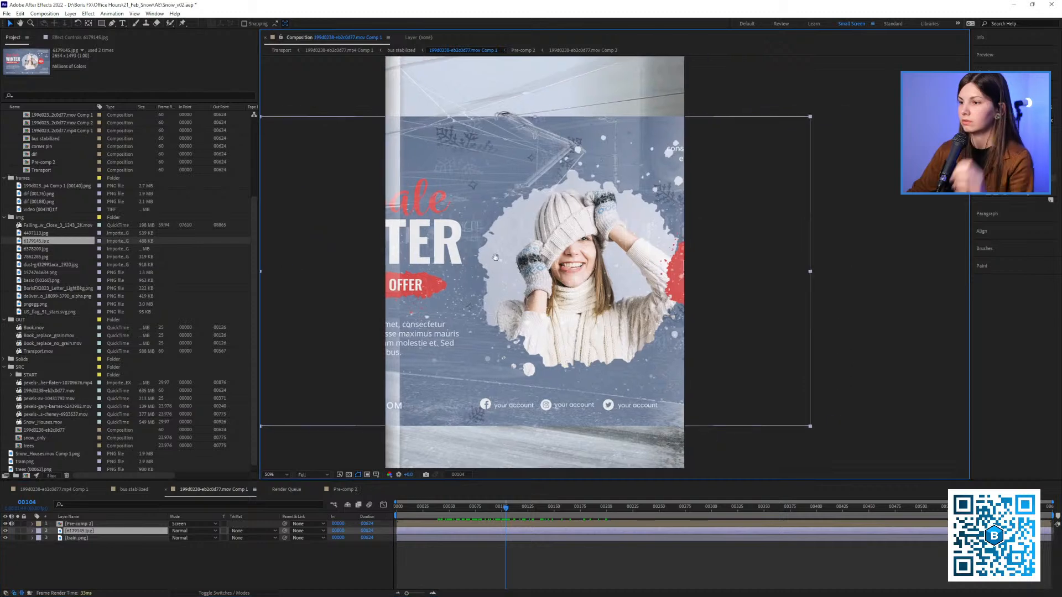
# Scale the winter sale banner to 14% and hide the Pre-comp 2 snow layer
pyautogui.press('s')
pyautogui.moveTo(184, 538); pyautogui.dragTo(148, 539)
pyautogui.scroll(1, 420, 337)
pyautogui.moveTo(456, 304); pyautogui.dragTo(548, 261)
pyautogui.click(6, 523)
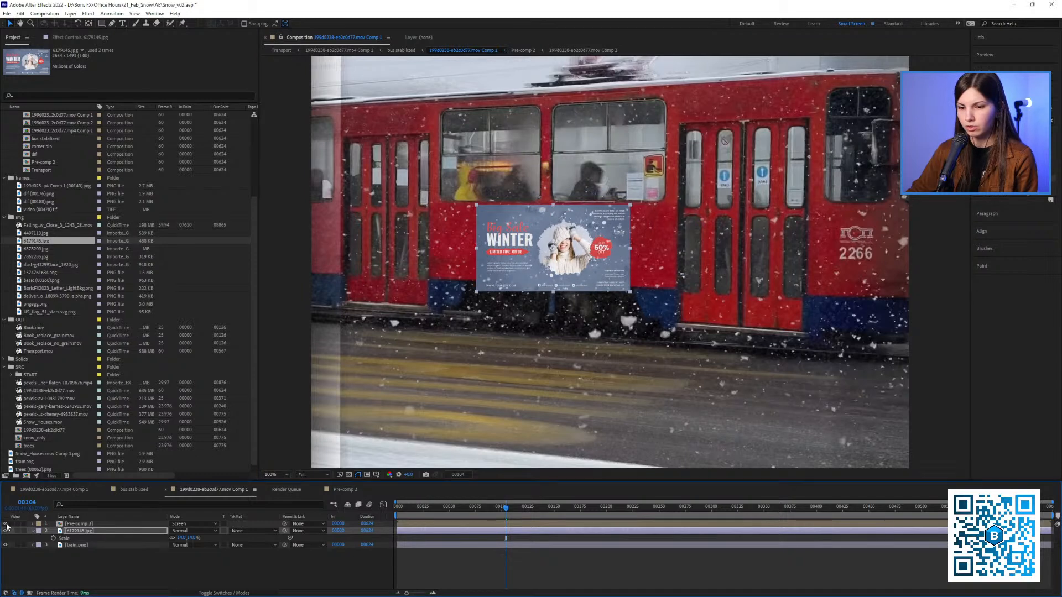
# Scale the winter sale banner to about 9.9% and reposition it within the tram's red side panel
pyautogui.press('s')
pyautogui.press('p')
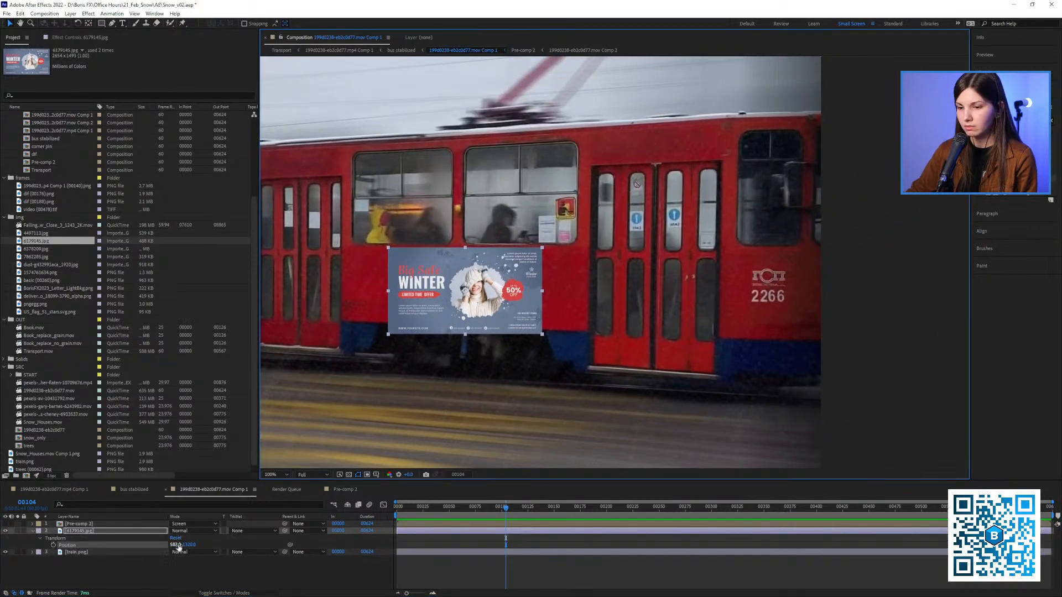
pyautogui.moveTo(177, 539)
pyautogui.mouseDown()
pyautogui.moveTo(154, 543)
pyautogui.moveTo(182, 548)
pyautogui.moveTo(163, 541)
pyautogui.mouseUp()
pyautogui.press('s')
pyautogui.hotkey('ctrl', 'z')
pyautogui.scroll(3, 450, 303)
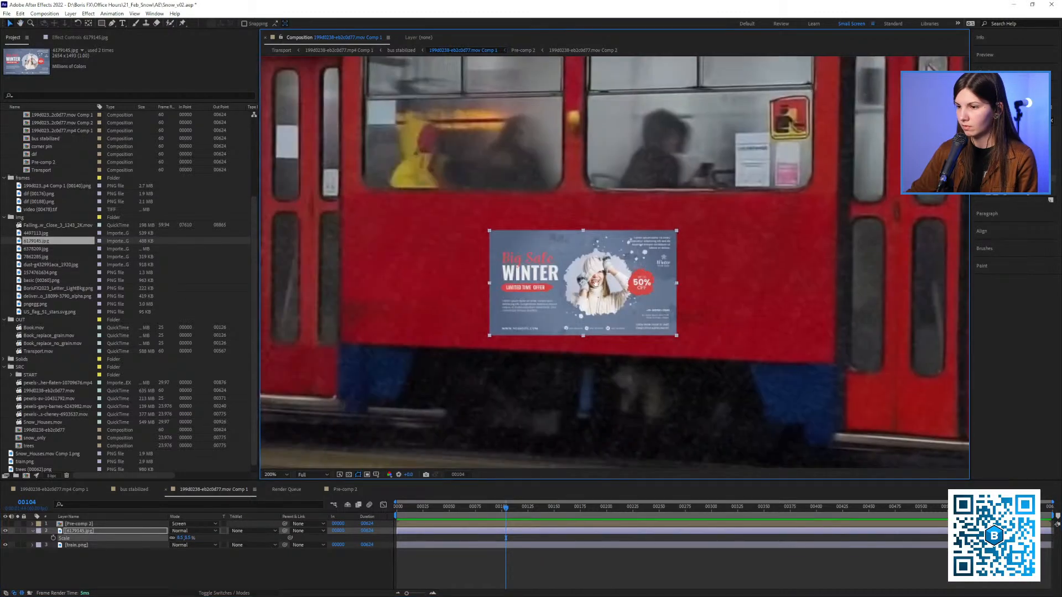
pyautogui.moveTo(596, 281); pyautogui.dragTo(573, 264)
pyautogui.scroll(-2, 572, 264)
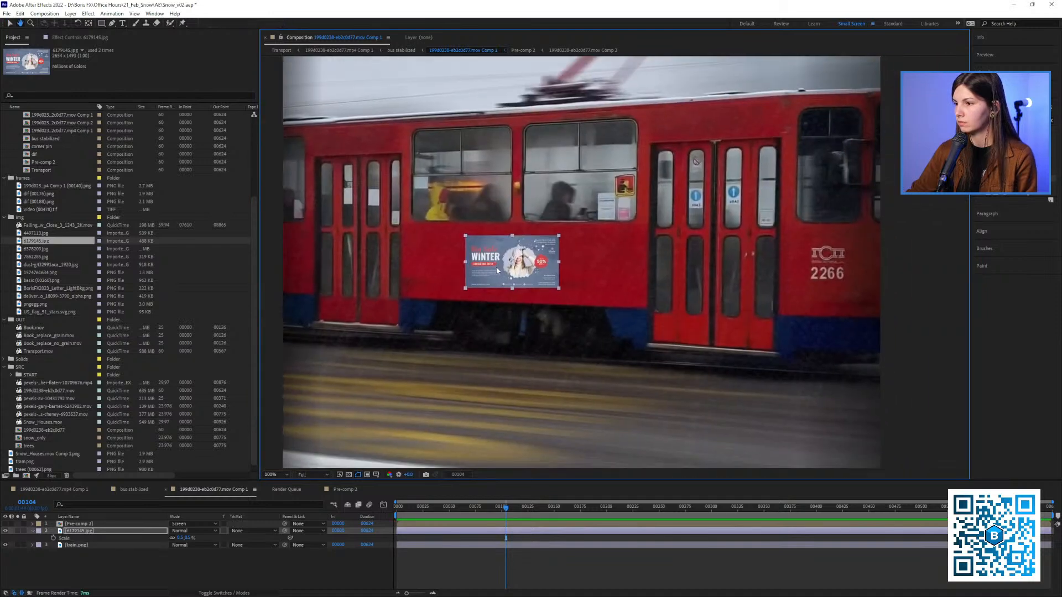
pyautogui.moveTo(180, 541); pyautogui.dragTo(188, 541)
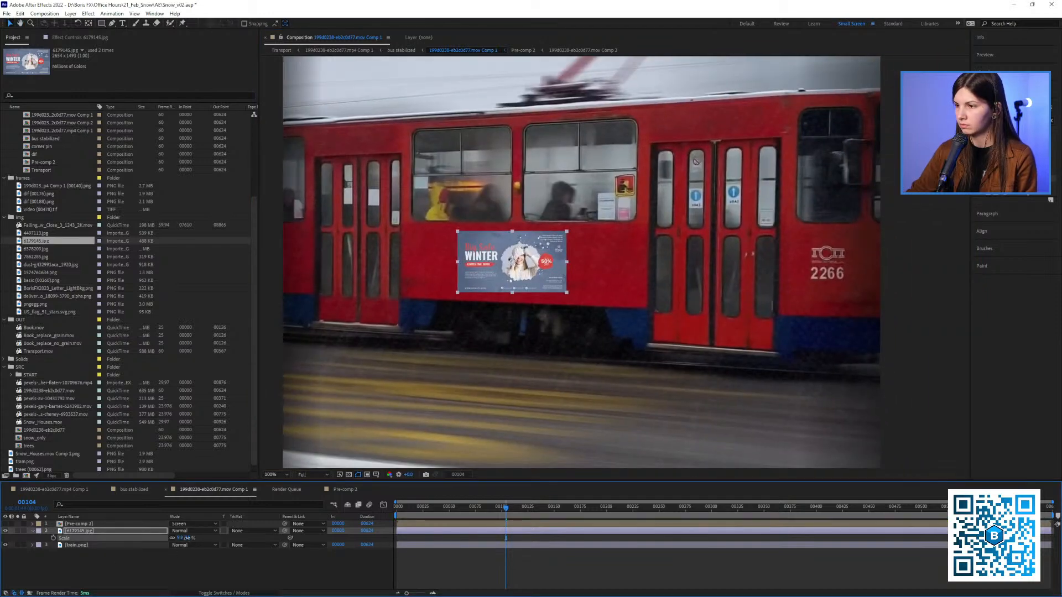
pyautogui.moveTo(506, 316); pyautogui.dragTo(467, 320)
pyautogui.click(1007, 120)
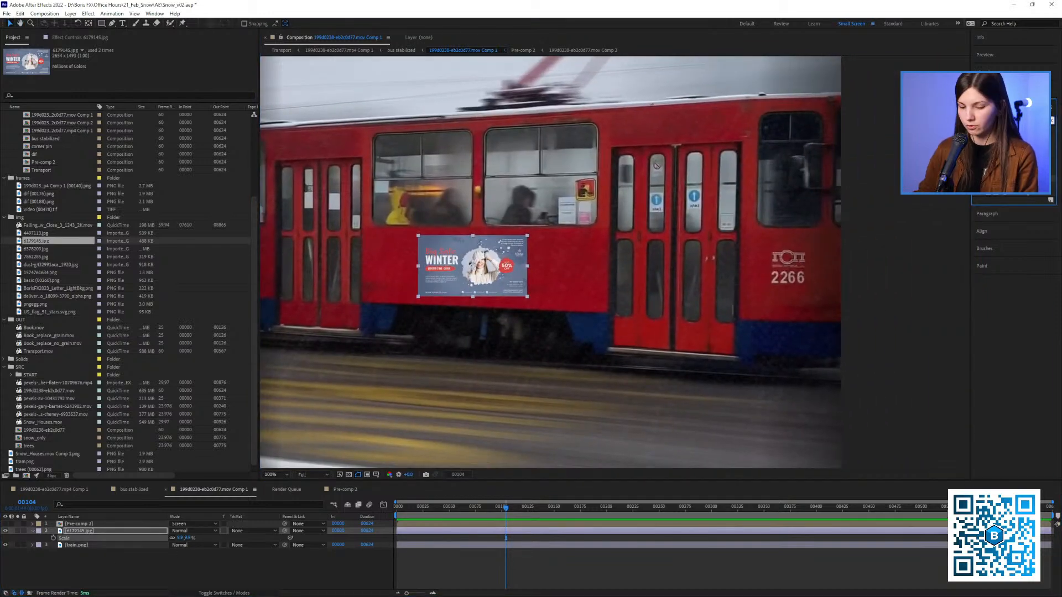
# Apply Corner Pin to the winter sale banner and move its four corners to follow the perspective of the tram's side
pyautogui.write('corner pin')
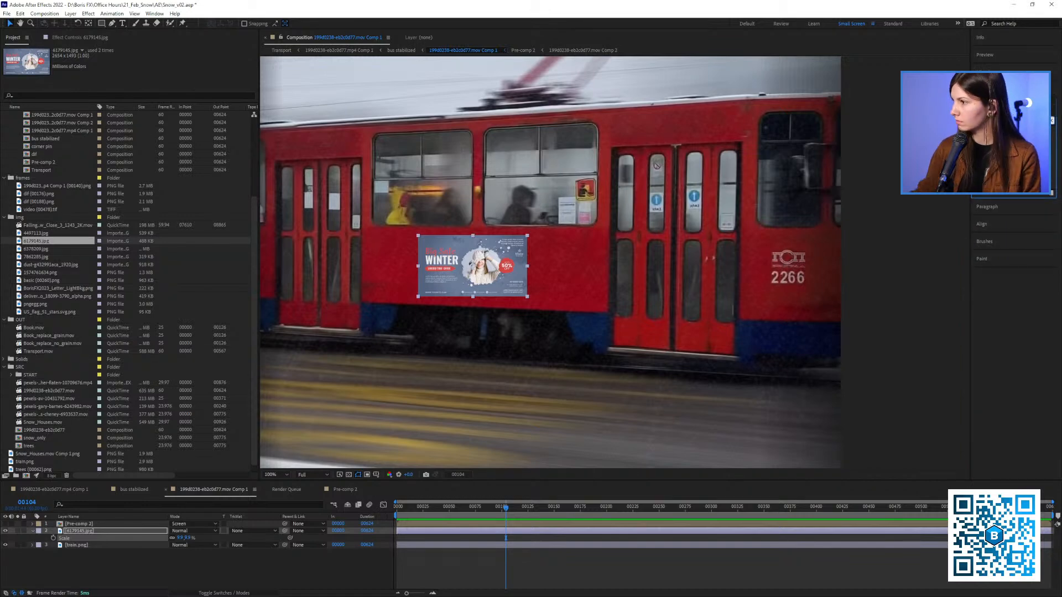
pyautogui.moveTo(1006, 171); pyautogui.dragTo(480, 260)
pyautogui.moveTo(417, 297); pyautogui.dragTo(453, 302)
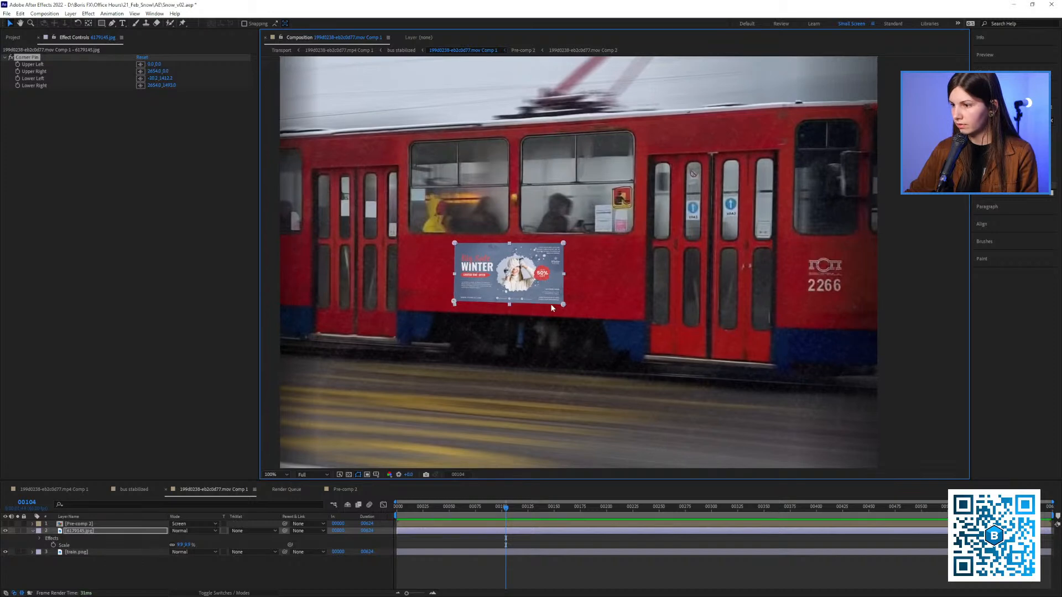
pyautogui.moveTo(564, 306); pyautogui.dragTo(564, 307)
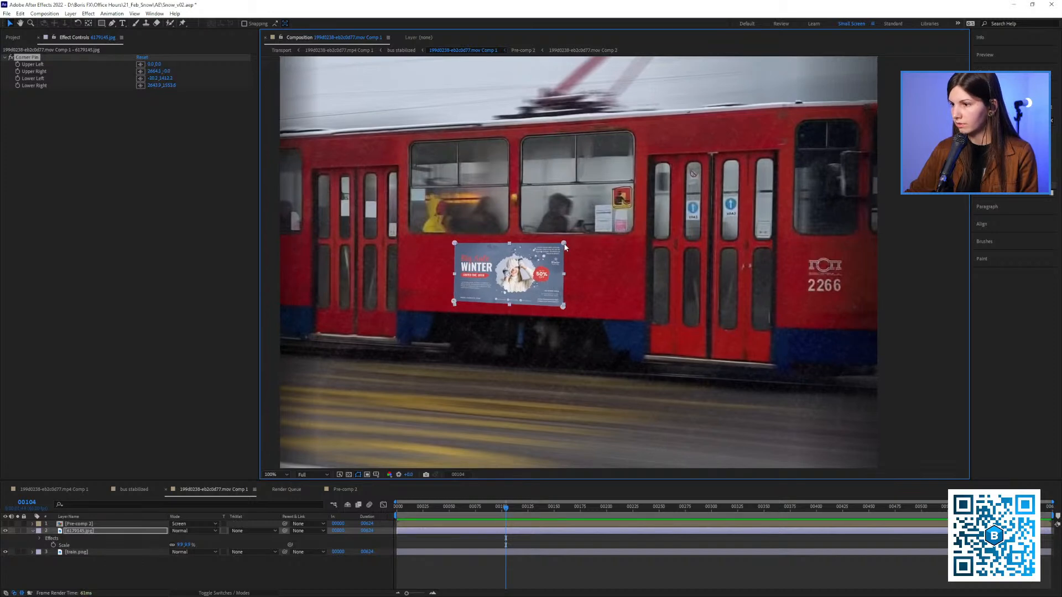
pyautogui.moveTo(454, 246); pyautogui.dragTo(456, 246)
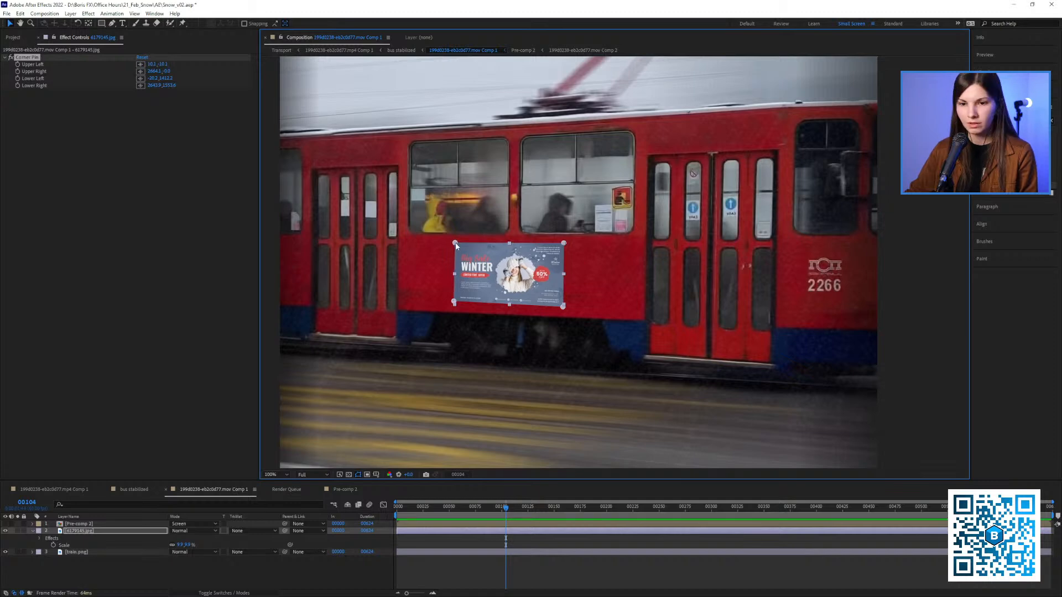
pyautogui.moveTo(562, 246); pyautogui.dragTo(561, 245)
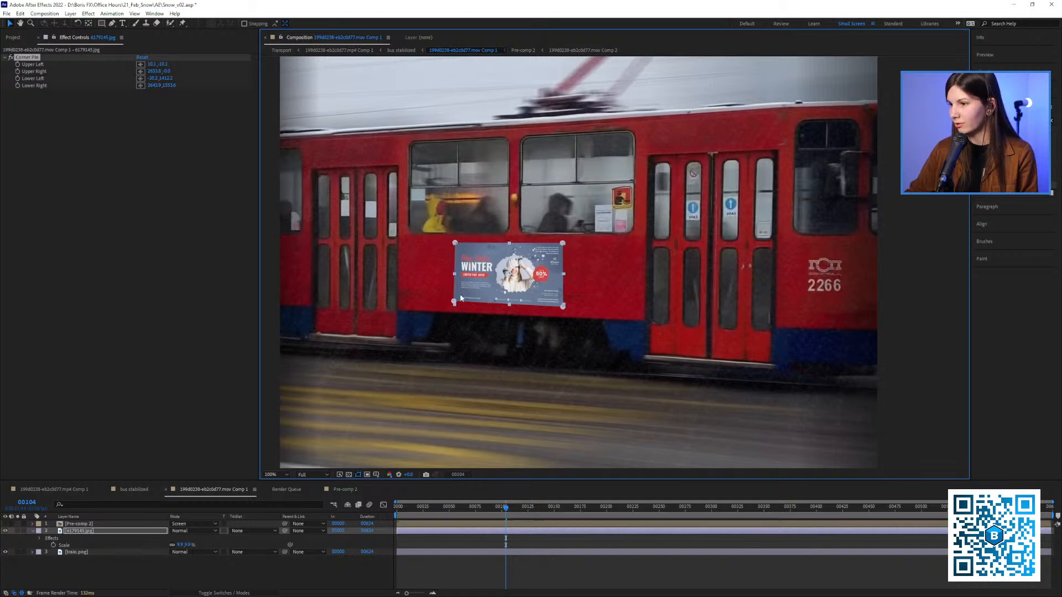
pyautogui.moveTo(454, 302); pyautogui.dragTo(455, 304)
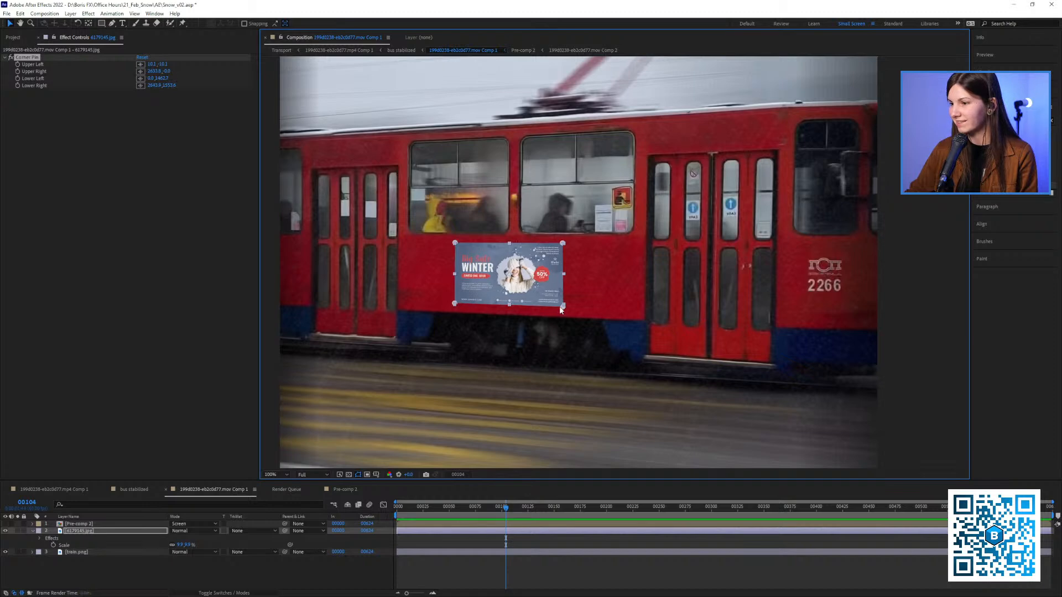
pyautogui.moveTo(562, 305); pyautogui.dragTo(561, 306)
pyautogui.moveTo(454, 303); pyautogui.dragTo(453, 303)
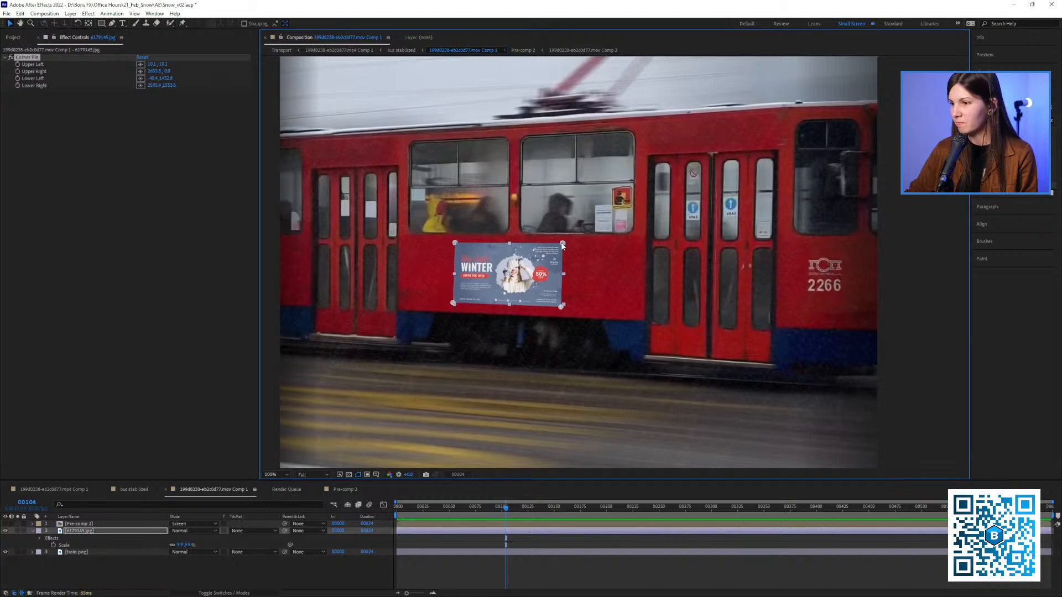
# Refine the banner's upper corner pins so that its top edge aligns with the tram's red panel
pyautogui.scroll(-1, 548, 240)
pyautogui.moveTo(549, 241)
pyautogui.mouseDown()
pyautogui.moveTo(515, 229)
pyautogui.moveTo(553, 241)
pyautogui.mouseUp()
pyautogui.click(617, 281)
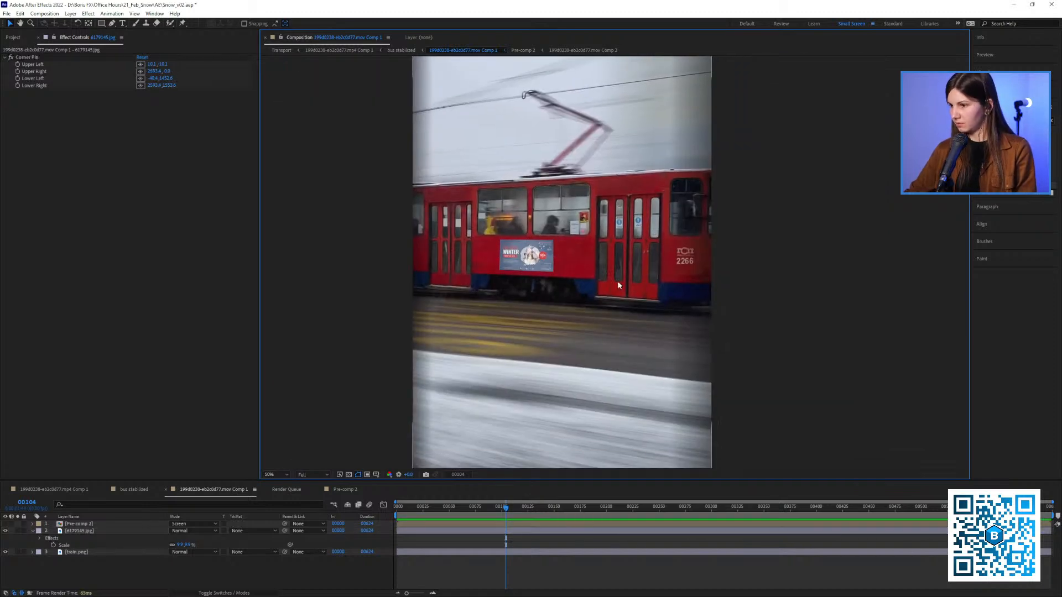
pyautogui.scroll(1, 525, 248)
pyautogui.click(52, 57)
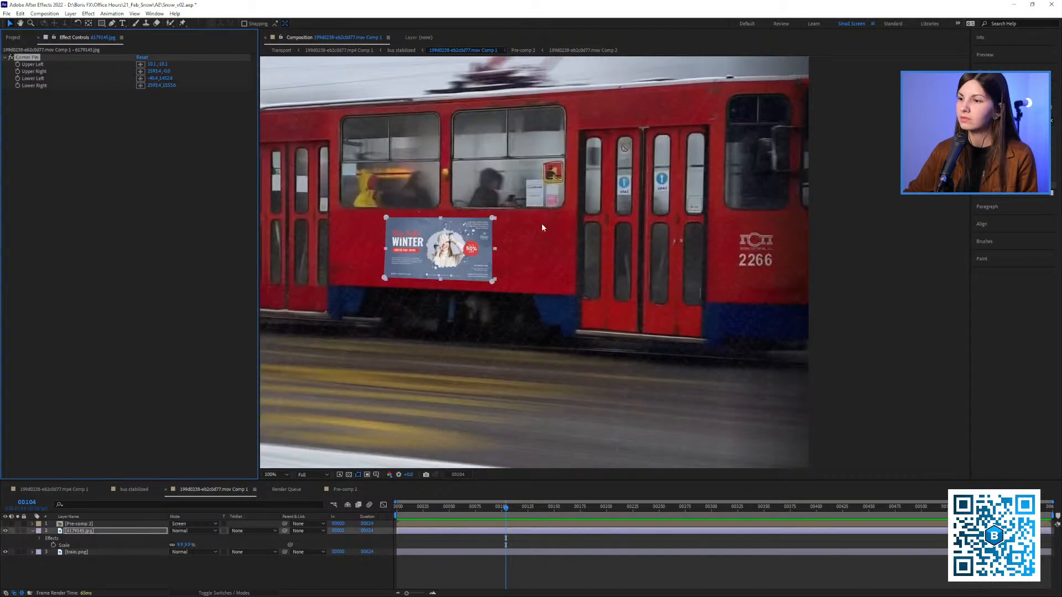
pyautogui.click(494, 220)
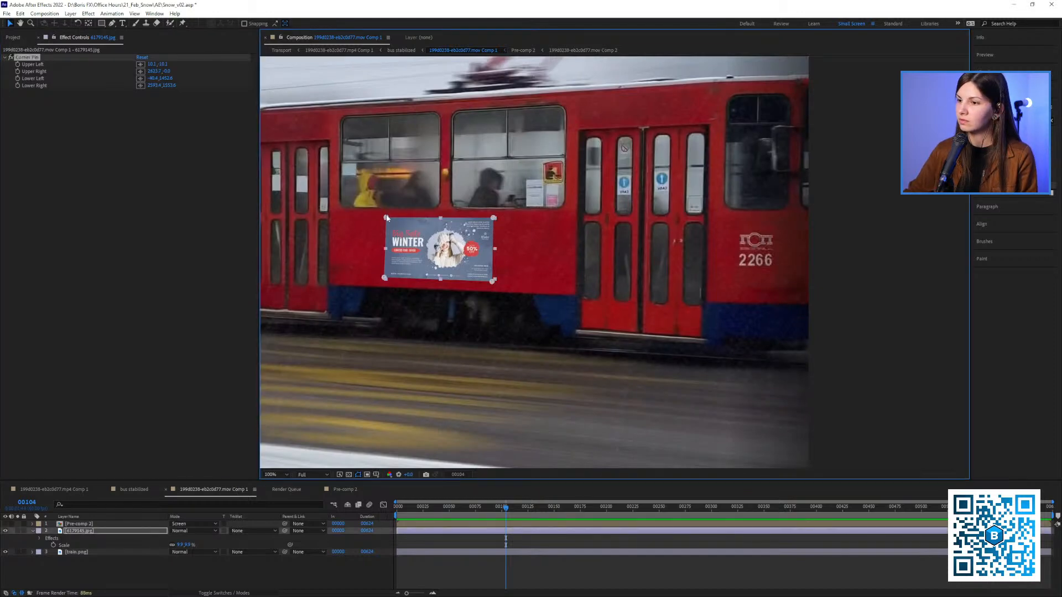
pyautogui.moveTo(387, 218); pyautogui.dragTo(384, 218)
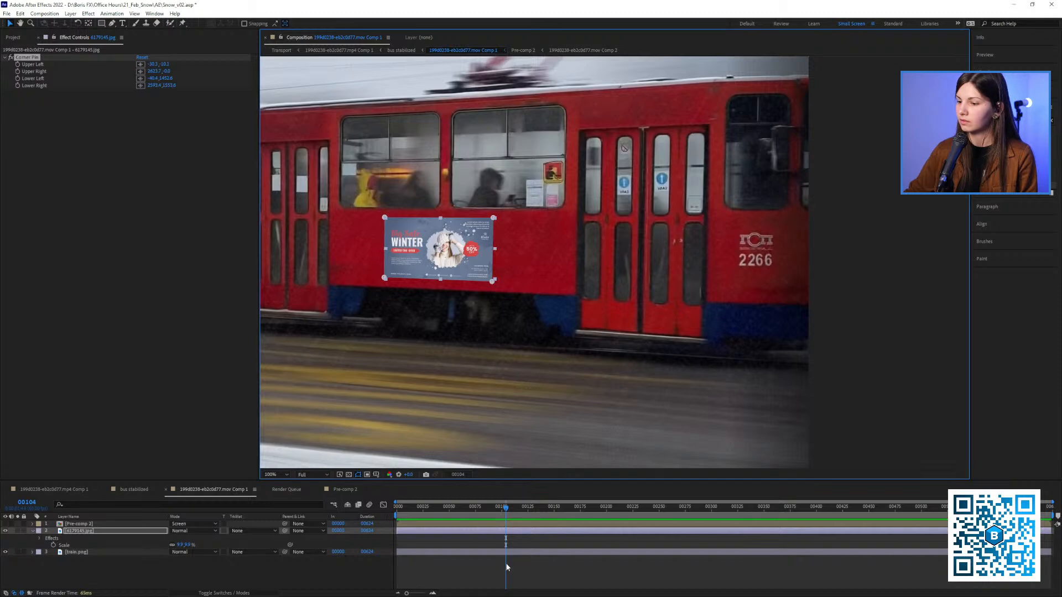
pyautogui.click(507, 566)
pyautogui.scroll(-1, 504, 358)
pyautogui.scroll(2, 495, 279)
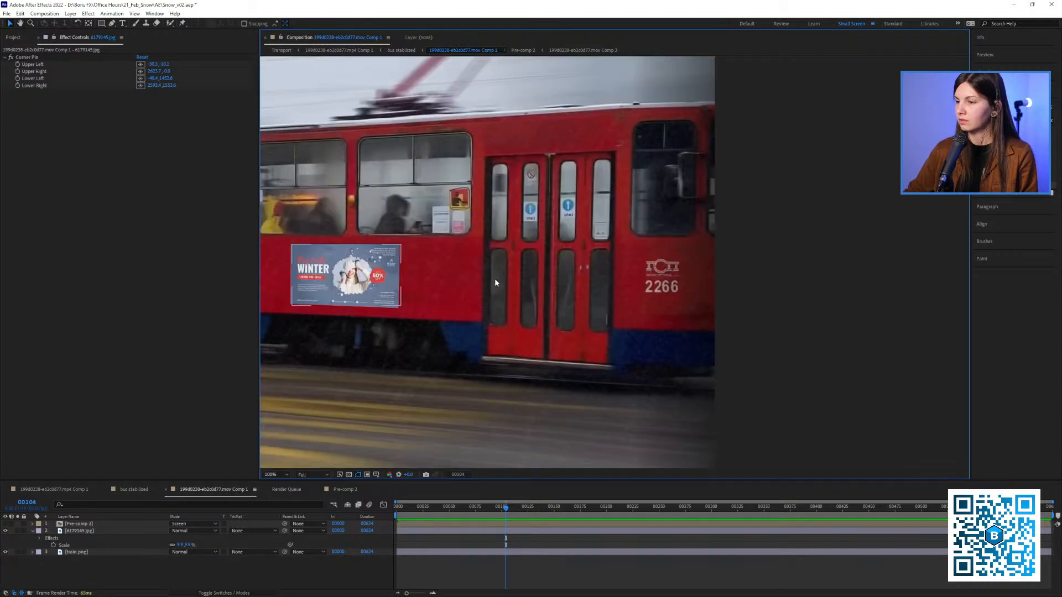
pyautogui.moveTo(652, 280); pyautogui.dragTo(609, 281)
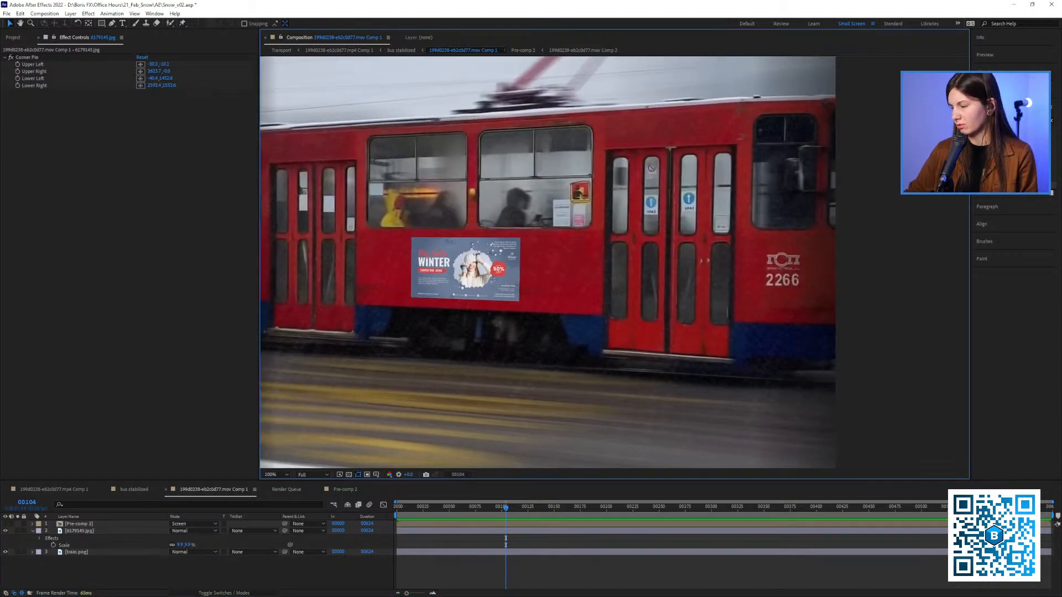
# Find Fast Box Blur among the effects and apply it to the 6179145.jpg banner layer
pyautogui.click(1011, 121)
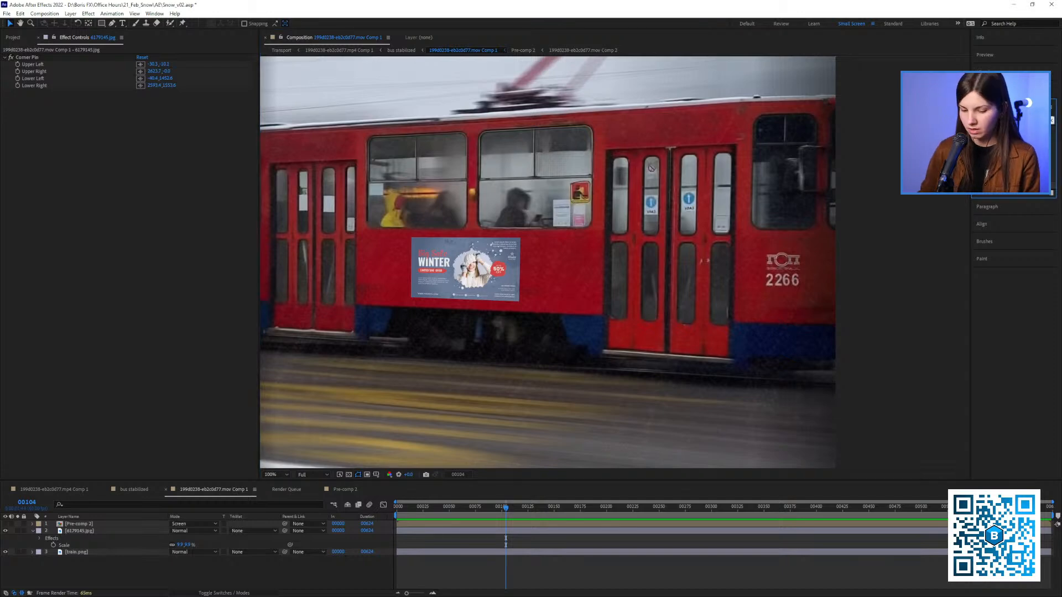
pyautogui.write('bur')
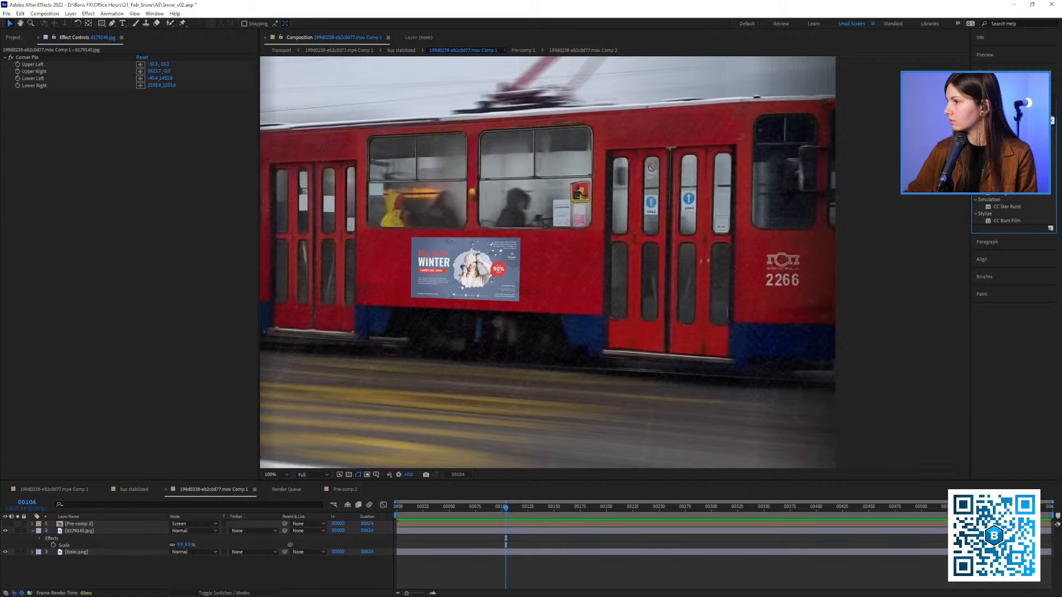
pyautogui.write('n')
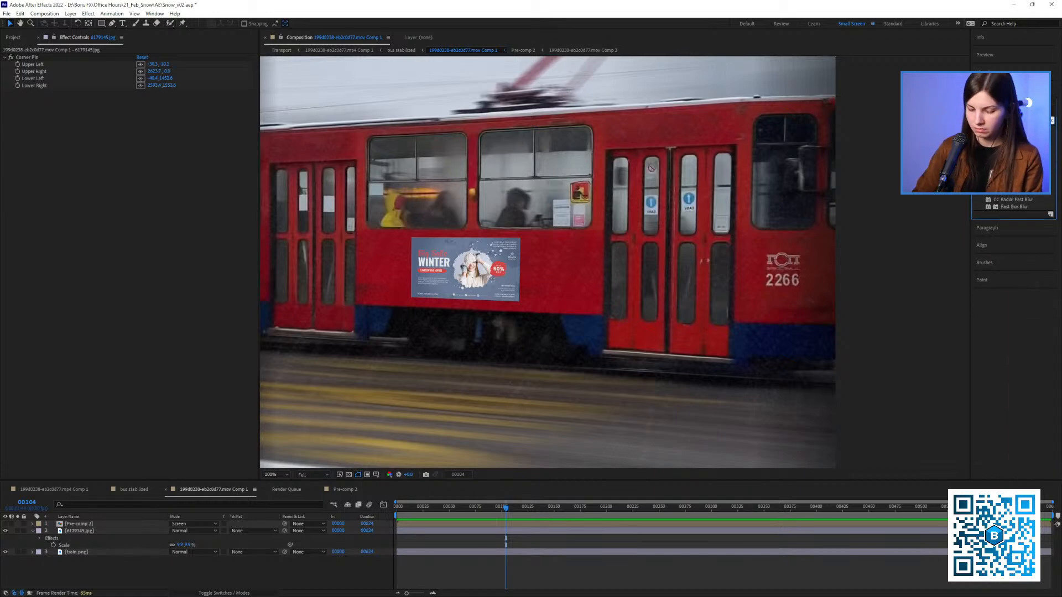
pyautogui.moveTo(1004, 137); pyautogui.dragTo(211, 215)
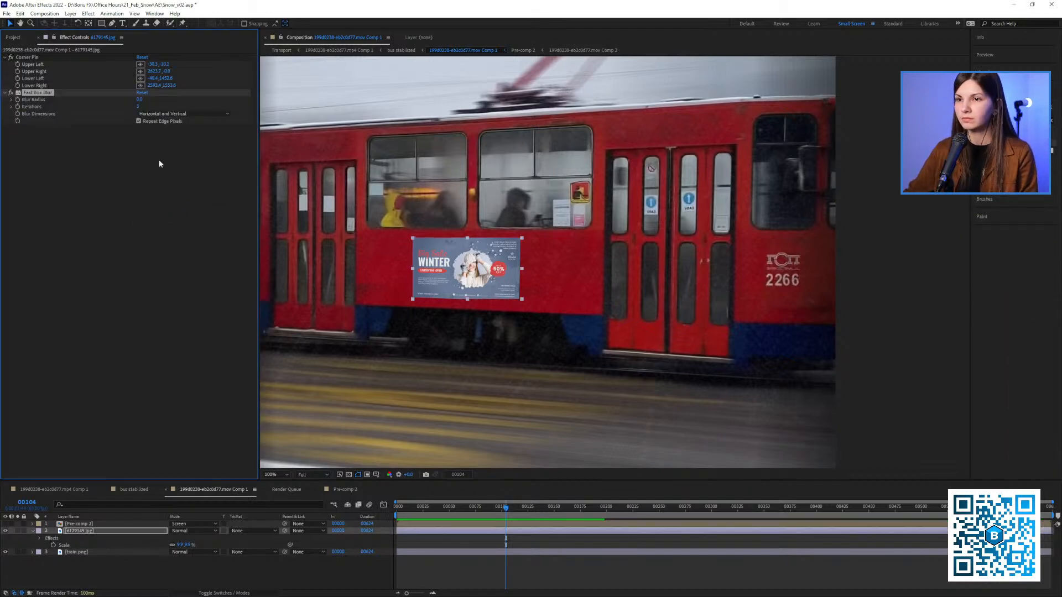
# Try Fast Box Blur radii of 1, 2 and about 40 on the banner layer
pyautogui.click(138, 100)
pyautogui.write('1')
pyautogui.press('Return')
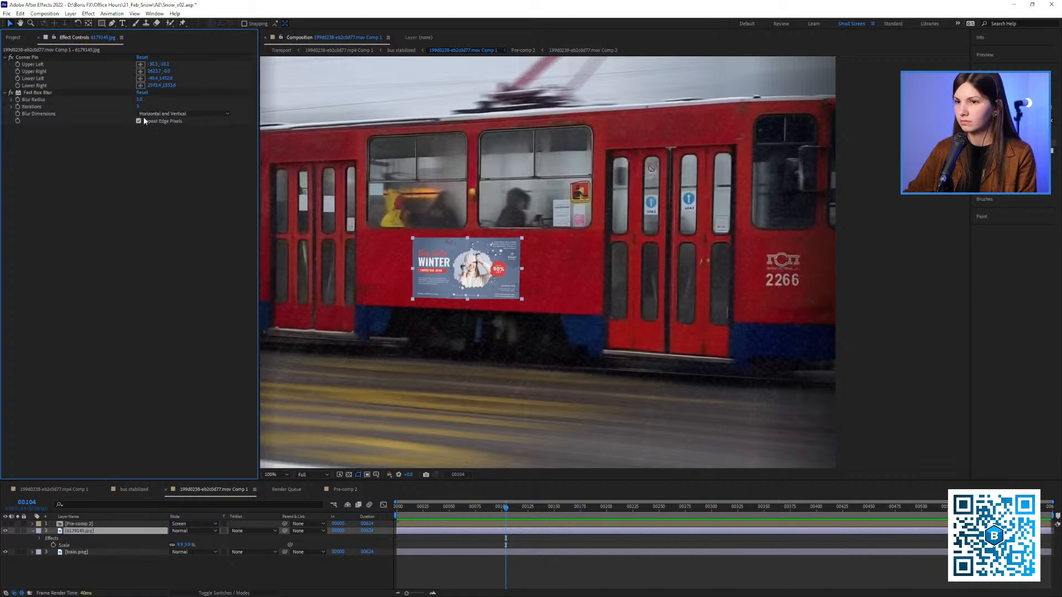
pyautogui.write('2')
pyautogui.press('Return')
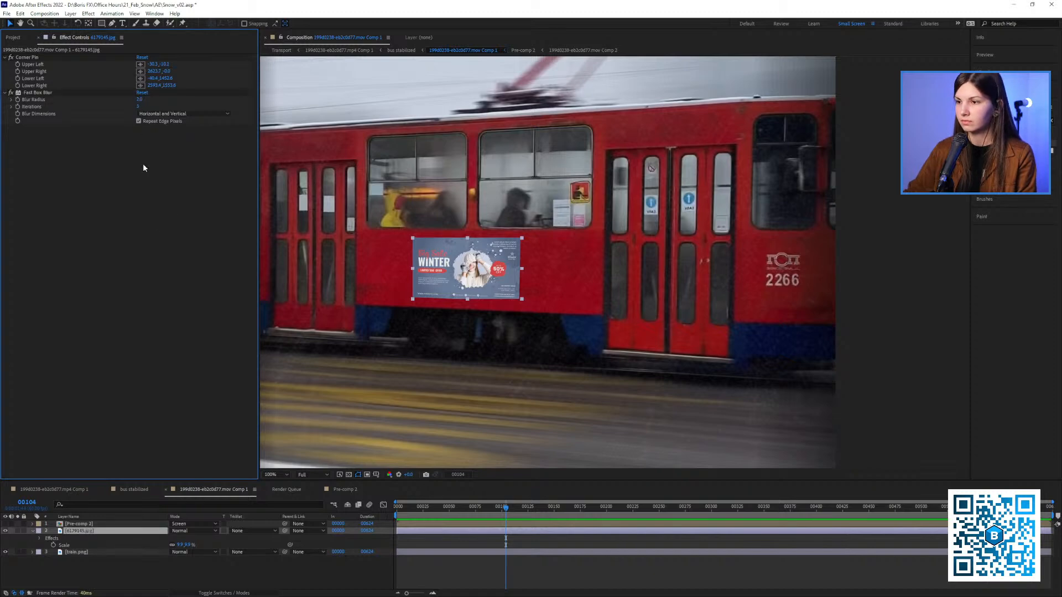
pyautogui.click(45, 93)
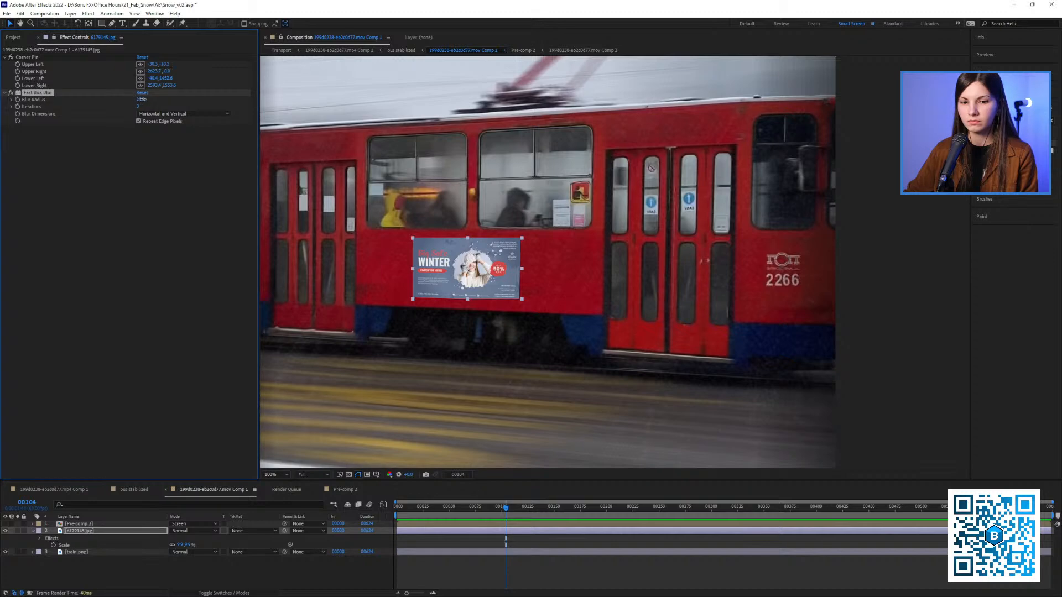
pyautogui.moveTo(142, 99); pyautogui.dragTo(156, 100)
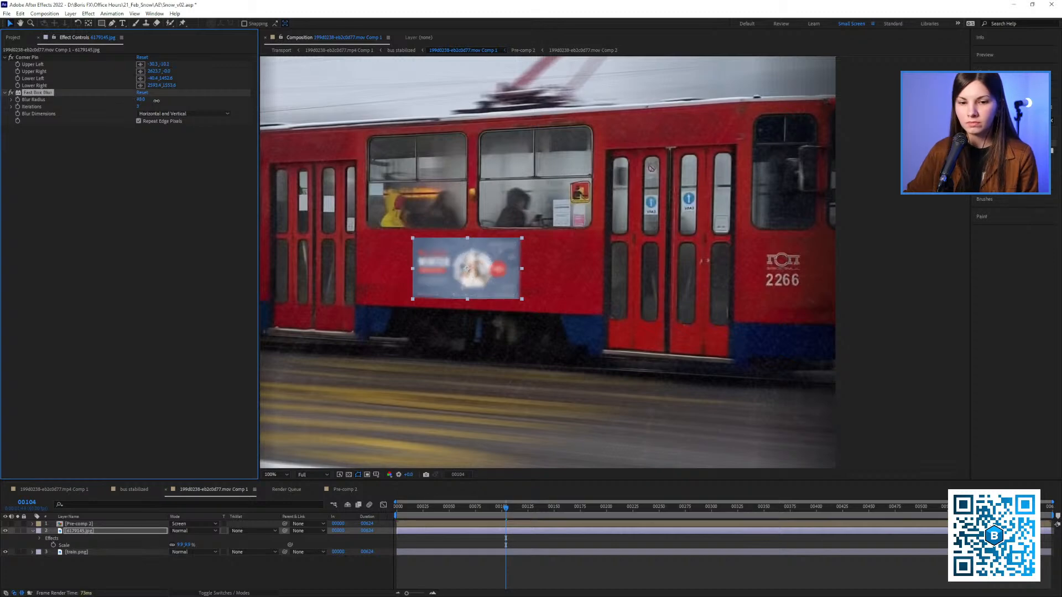
pyautogui.moveTo(152, 107); pyautogui.dragTo(131, 107)
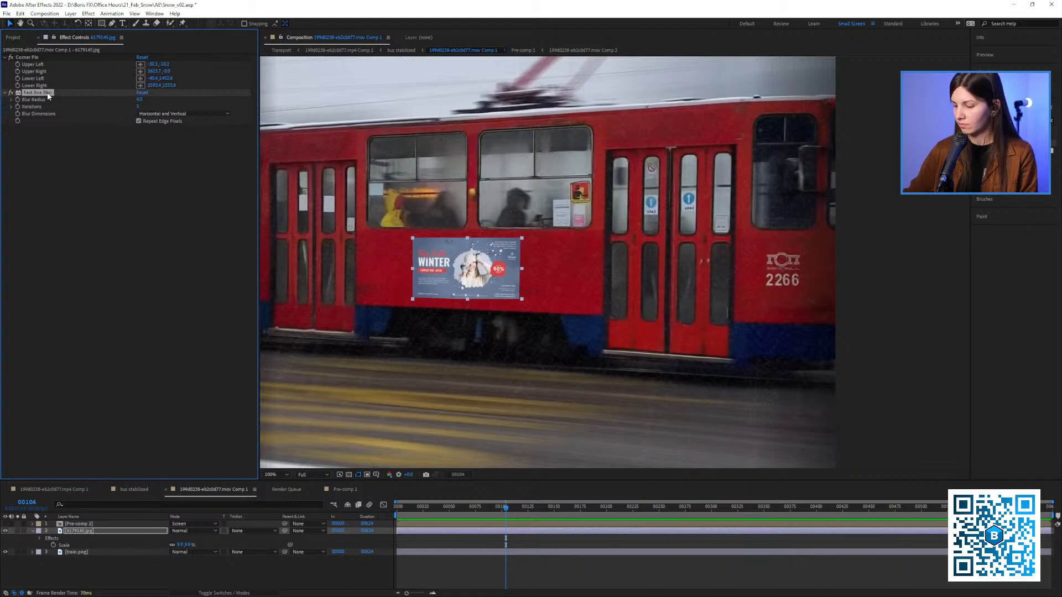
# Pre-compose the 6179145.jpg banner layer and move its Fast Box Blur onto the resulting composition layer
pyautogui.press('Delete')
pyautogui.rightClick(79, 536)
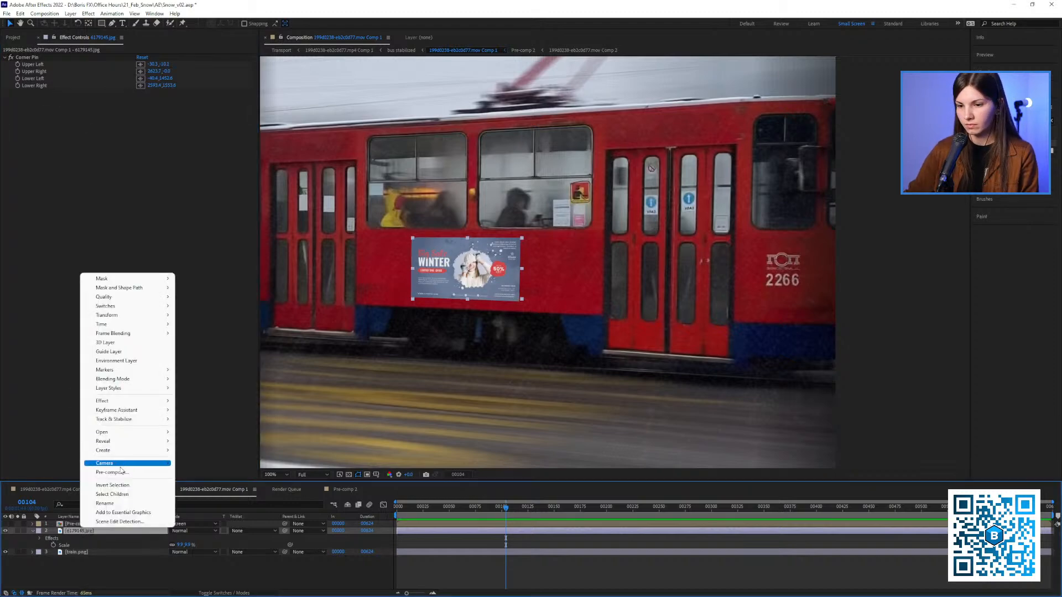
pyautogui.click(111, 464)
pyautogui.click(518, 394)
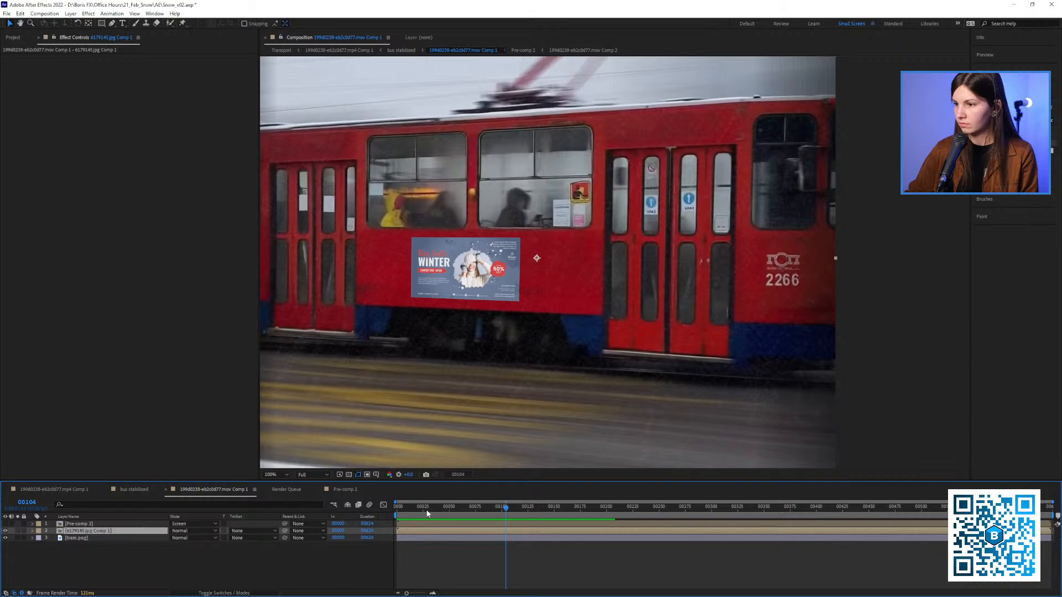
pyautogui.click(173, 270)
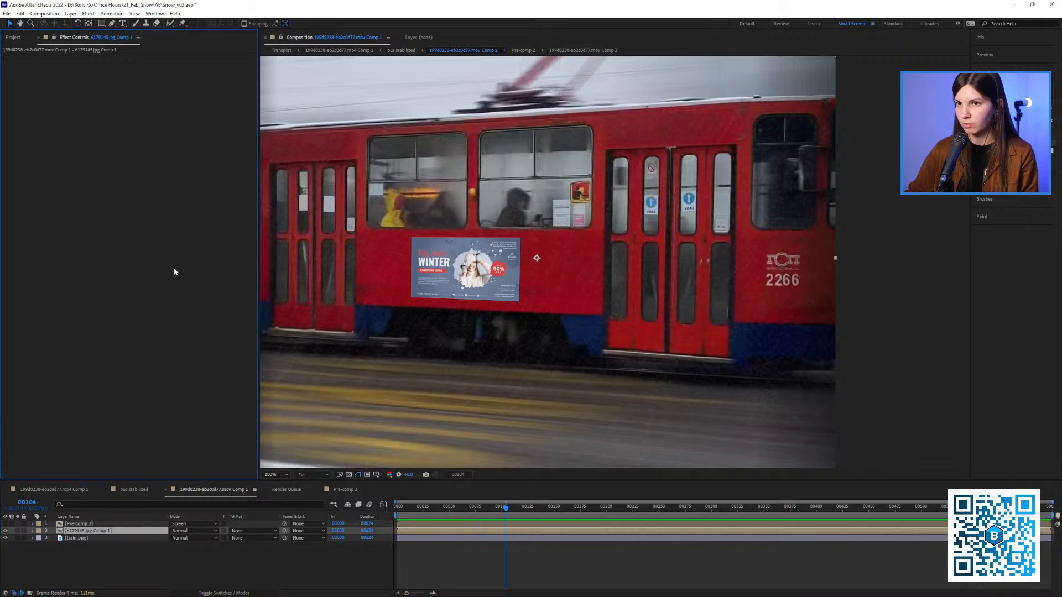
pyautogui.hotkey('ctrl', 'v')
pyautogui.click(141, 66)
pyautogui.click(157, 213)
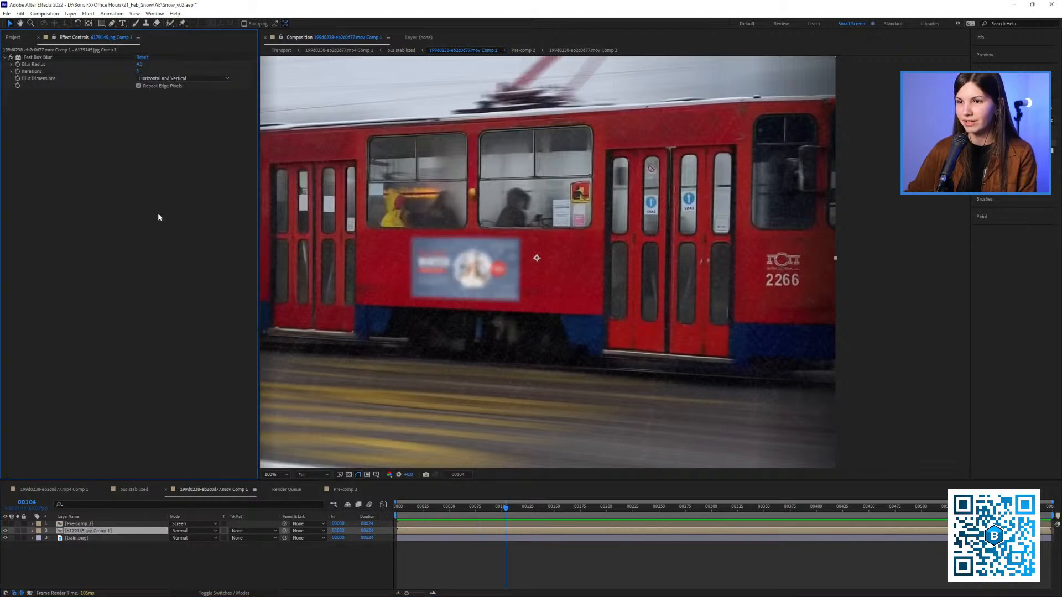
# Try a blur radius of 1 on the pre-composed banner, go to frame 73, and reduce the radius to 0.2
pyautogui.click(140, 65)
pyautogui.write('1')
pyautogui.click(134, 114)
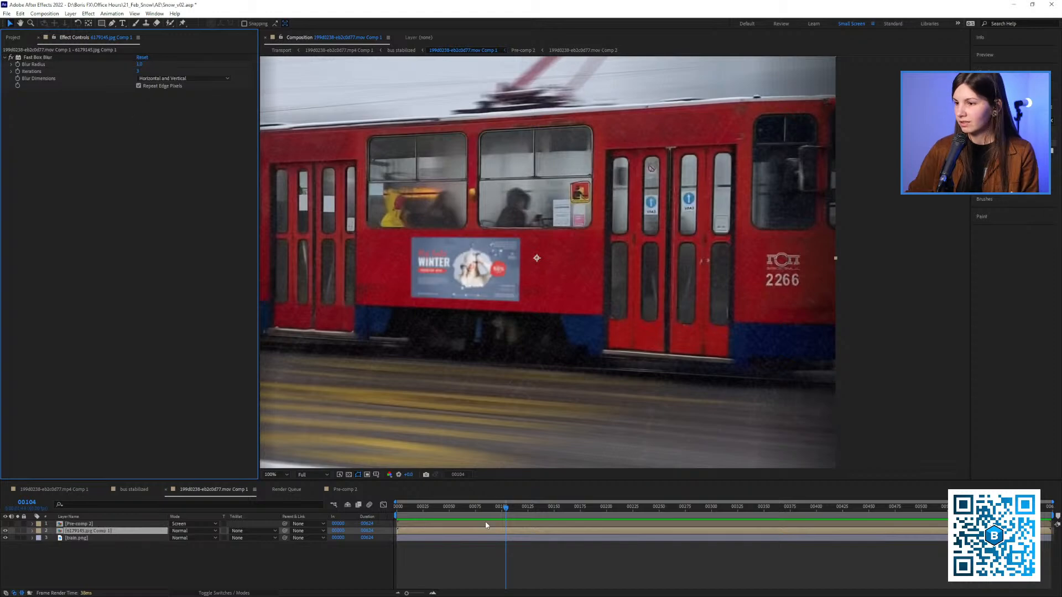
pyautogui.click(473, 508)
pyautogui.click(139, 65)
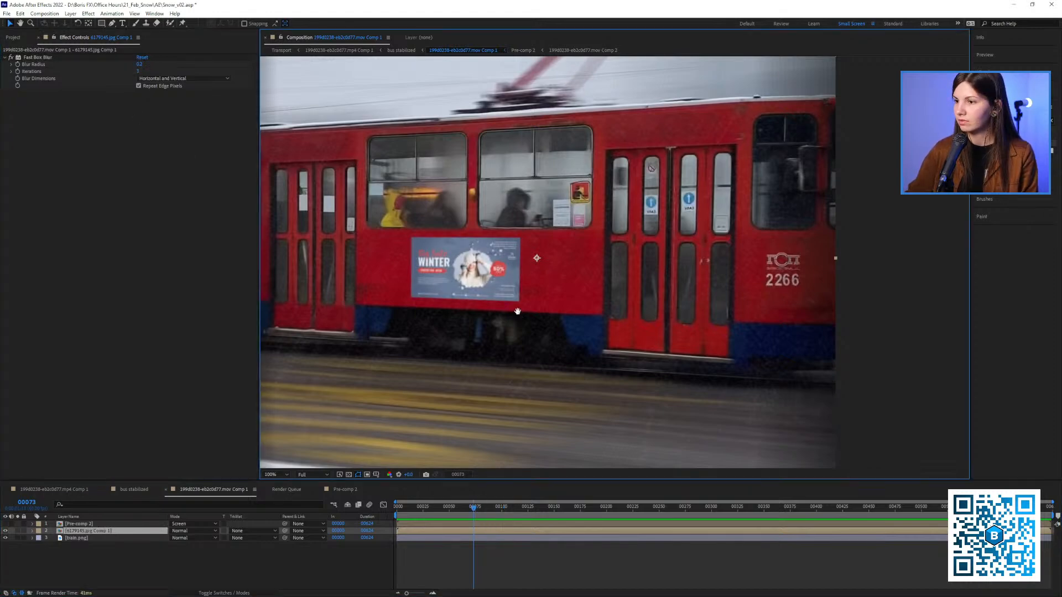
pyautogui.scroll(-2, 481, 278)
pyautogui.scroll(2, 481, 278)
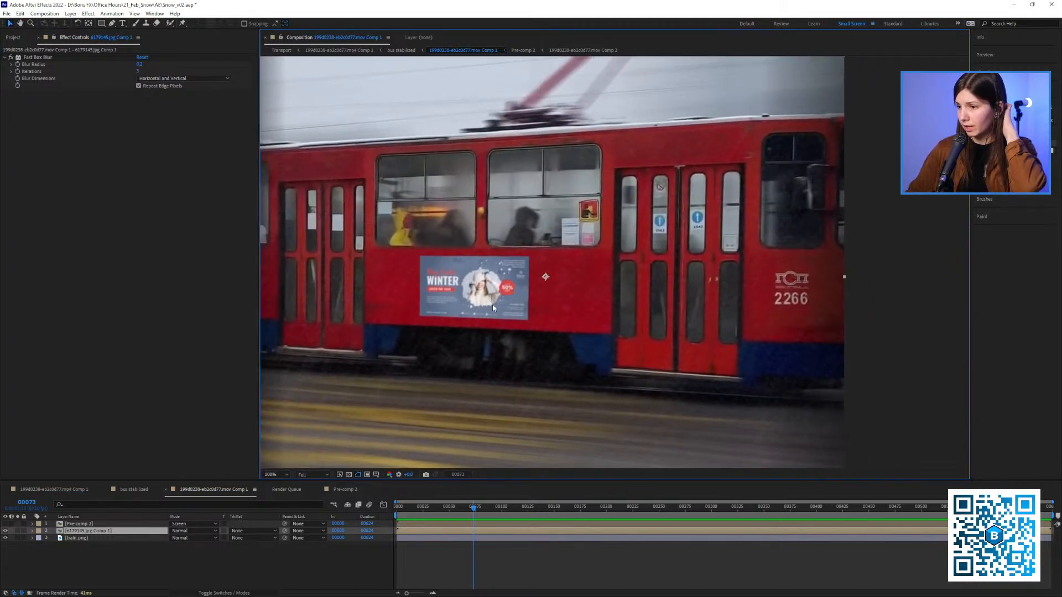
# Show the Pre-comp 2 snow layer again and check the banner with snow in the bus stabilized composition
pyautogui.click(6, 524)
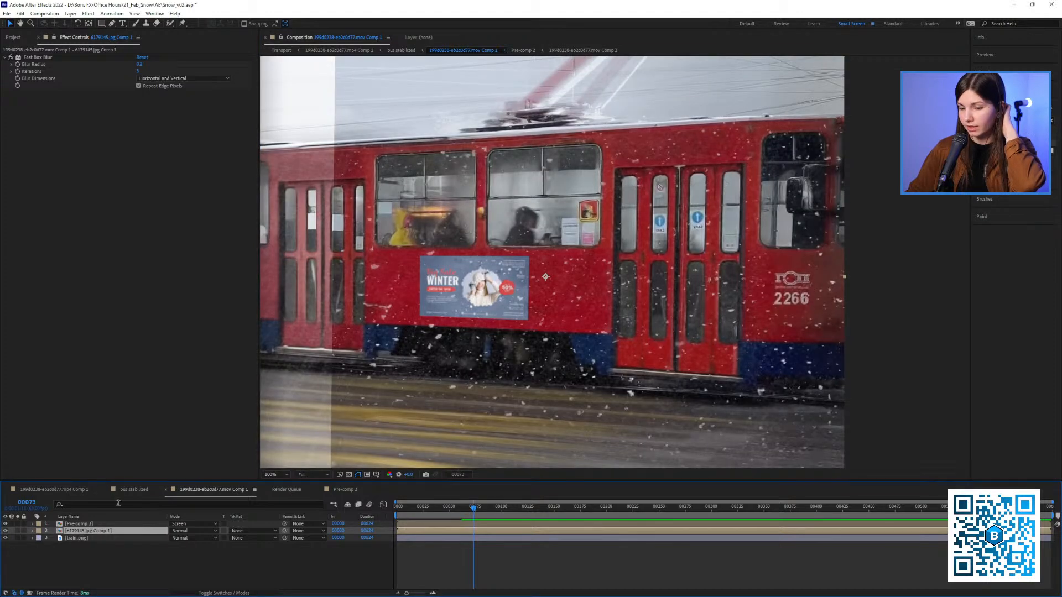
pyautogui.click(134, 489)
pyautogui.moveTo(436, 313); pyautogui.dragTo(662, 272)
pyautogui.scroll(1, 498, 309)
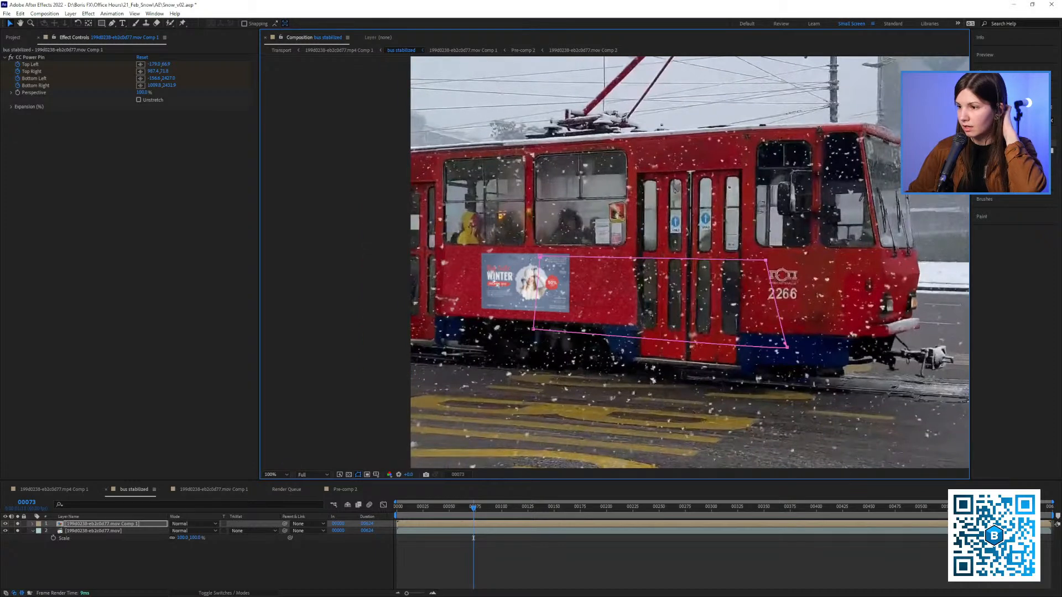
# Duplicate the screened Pre-comp 2 snow layer in the nested tram composition and check the result in bus stabilized
pyautogui.click(213, 490)
pyautogui.click(77, 524)
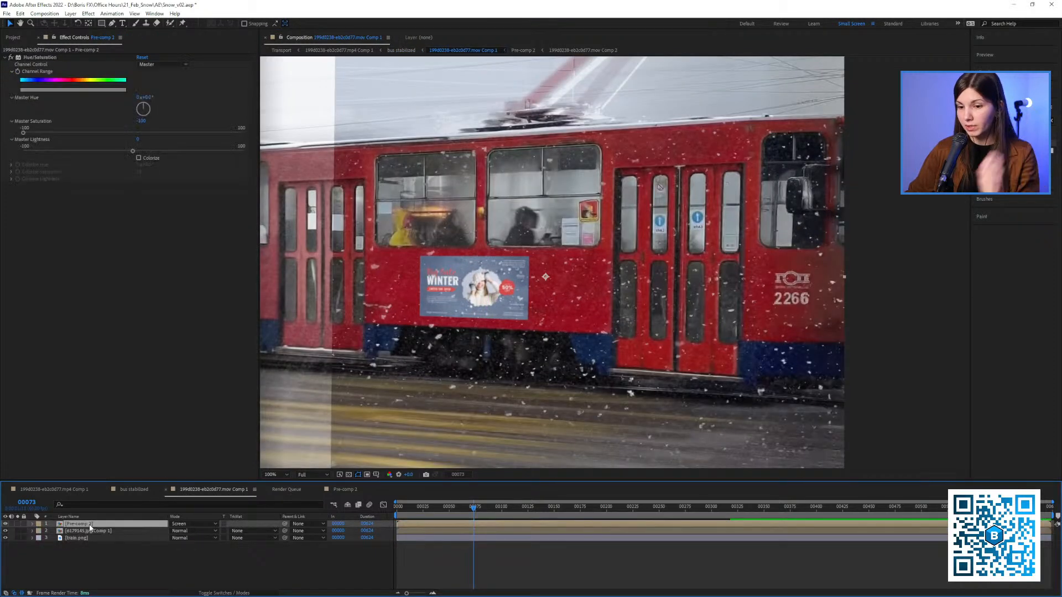
pyautogui.hotkey('ctrl', 'd')
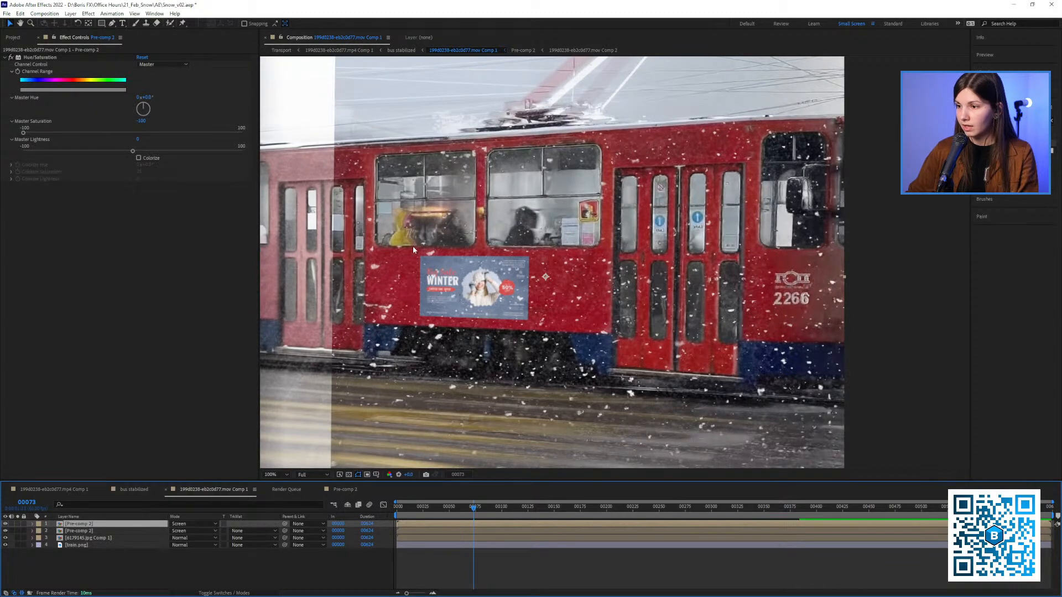
pyautogui.click(133, 489)
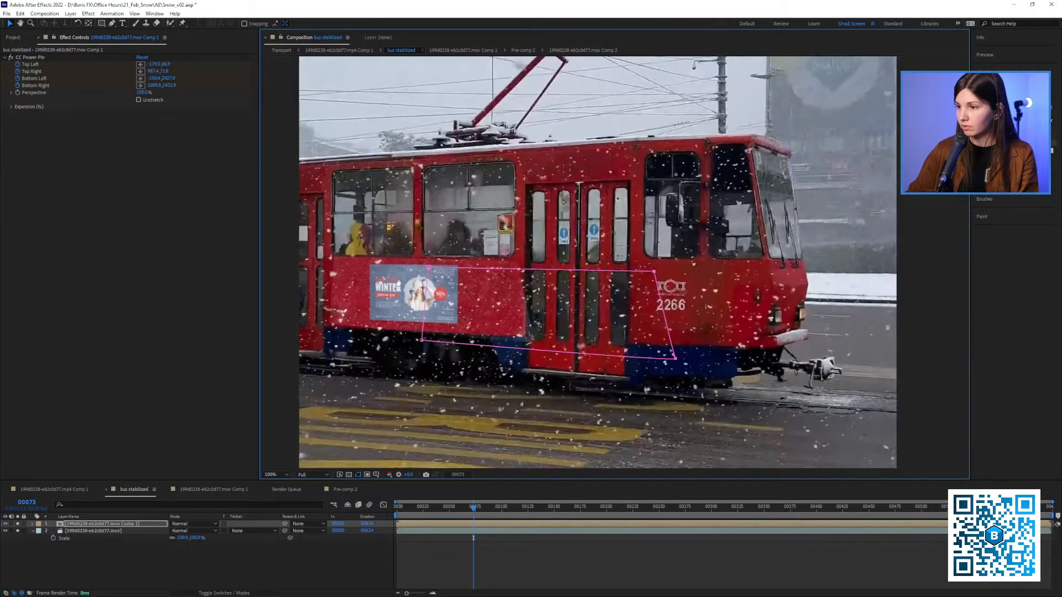
pyautogui.moveTo(435, 347); pyautogui.dragTo(411, 338)
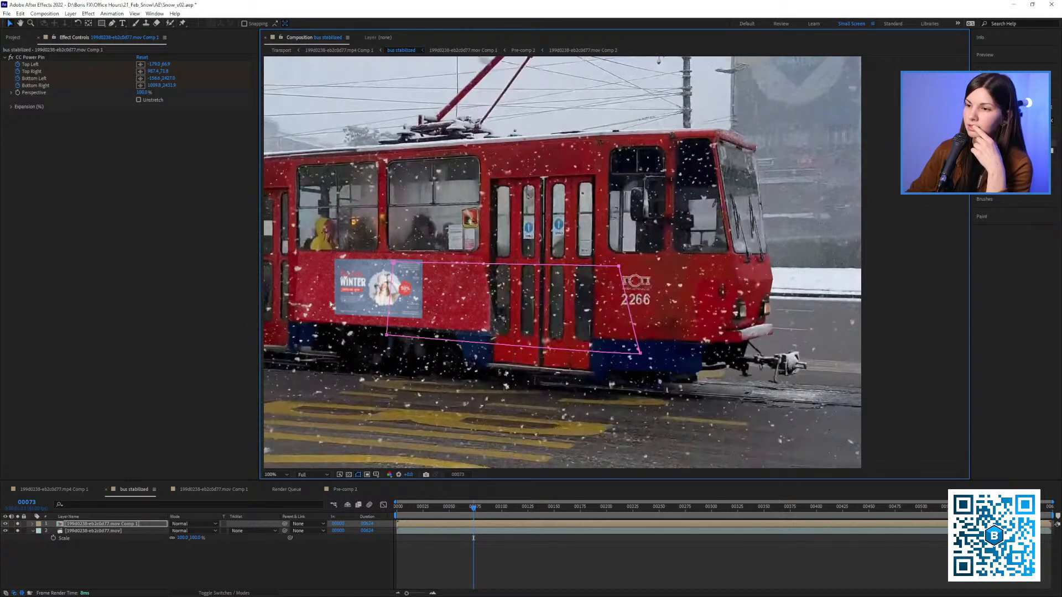
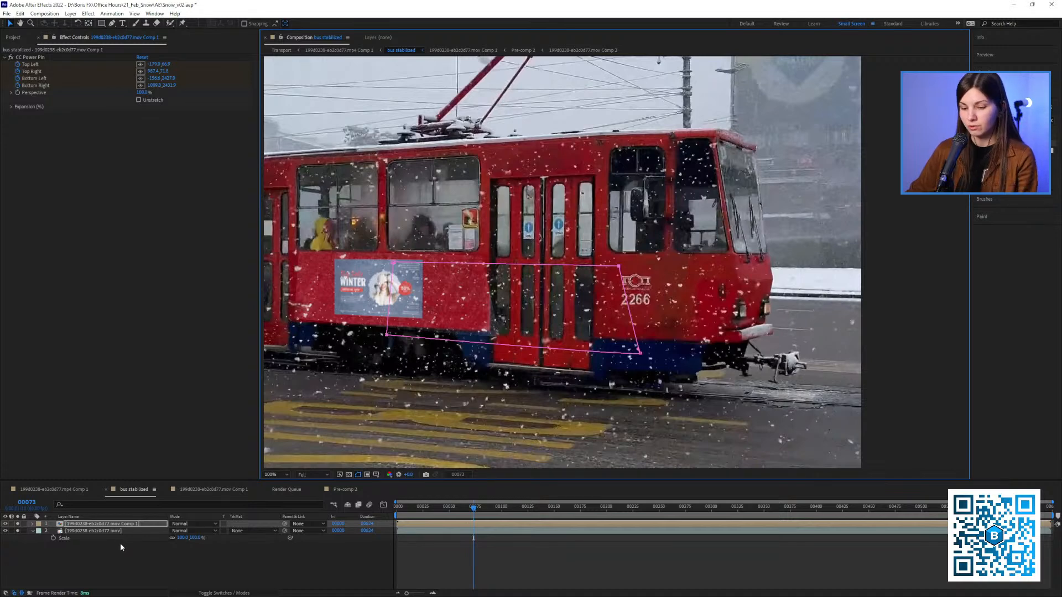
# Feather the top layer's mask and narrow it by moving its four corner points inward
pyautogui.press('f')
pyautogui.moveTo(180, 538); pyautogui.dragTo(198, 537)
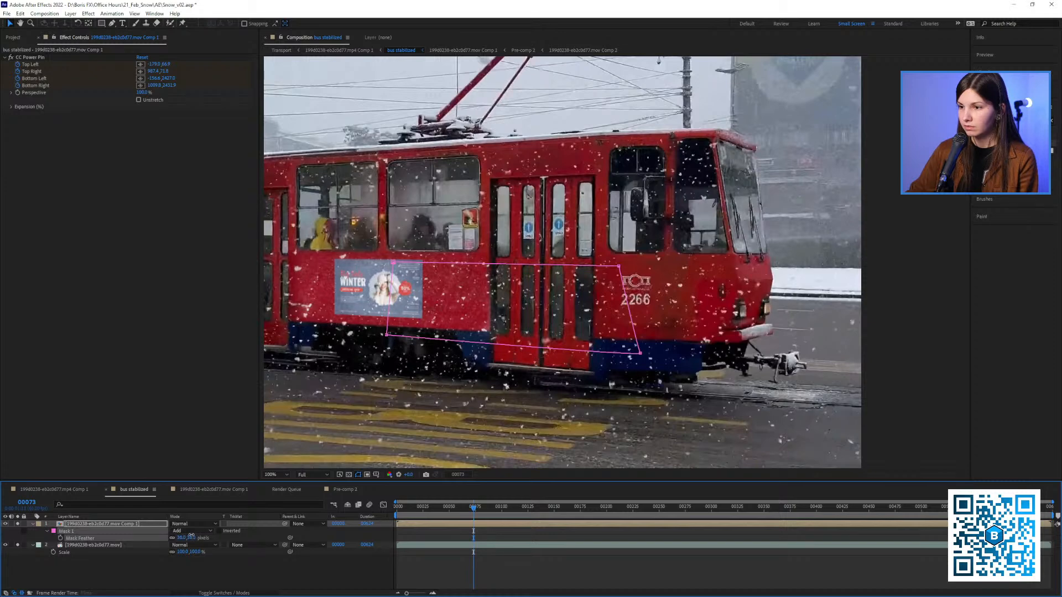
pyautogui.moveTo(387, 336); pyautogui.dragTo(409, 342)
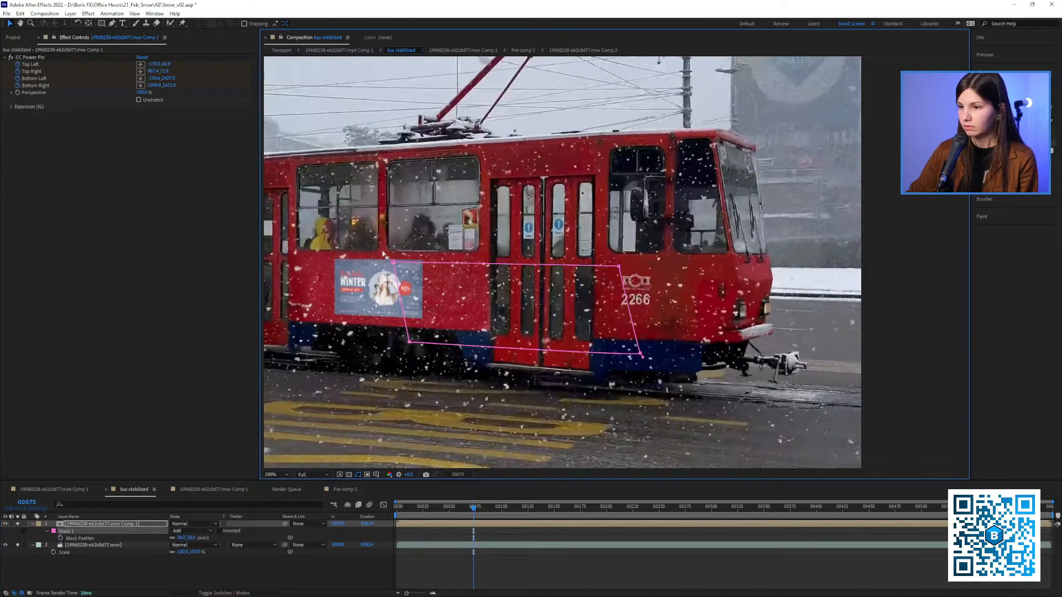
pyautogui.moveTo(392, 263); pyautogui.dragTo(413, 265)
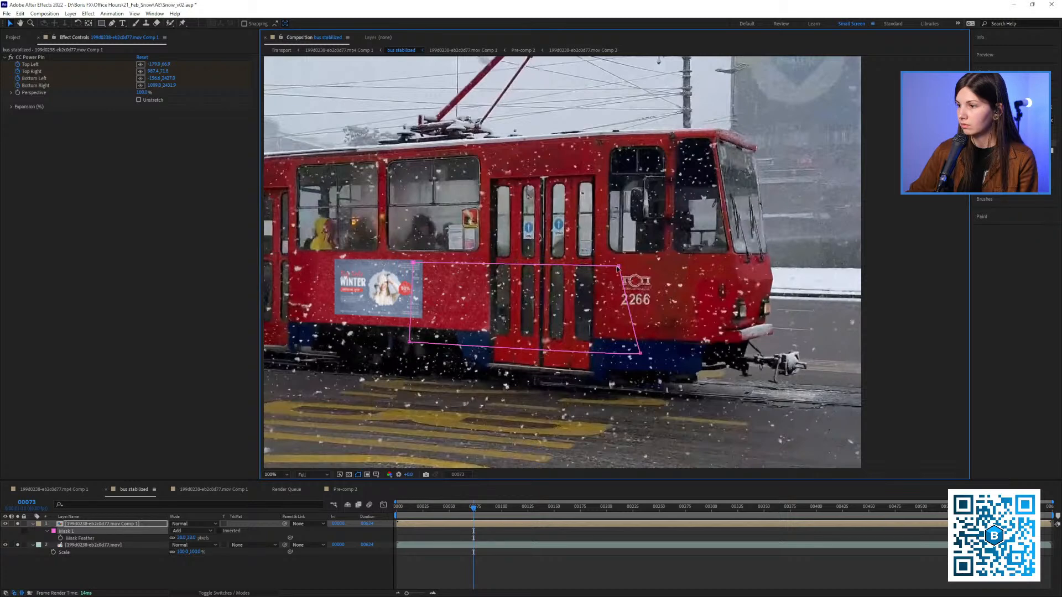
pyautogui.moveTo(617, 267); pyautogui.dragTo(584, 267)
pyautogui.moveTo(640, 352); pyautogui.dragTo(551, 348)
pyautogui.moveTo(584, 268); pyautogui.dragTo(567, 260)
pyautogui.scroll(-1, 567, 263)
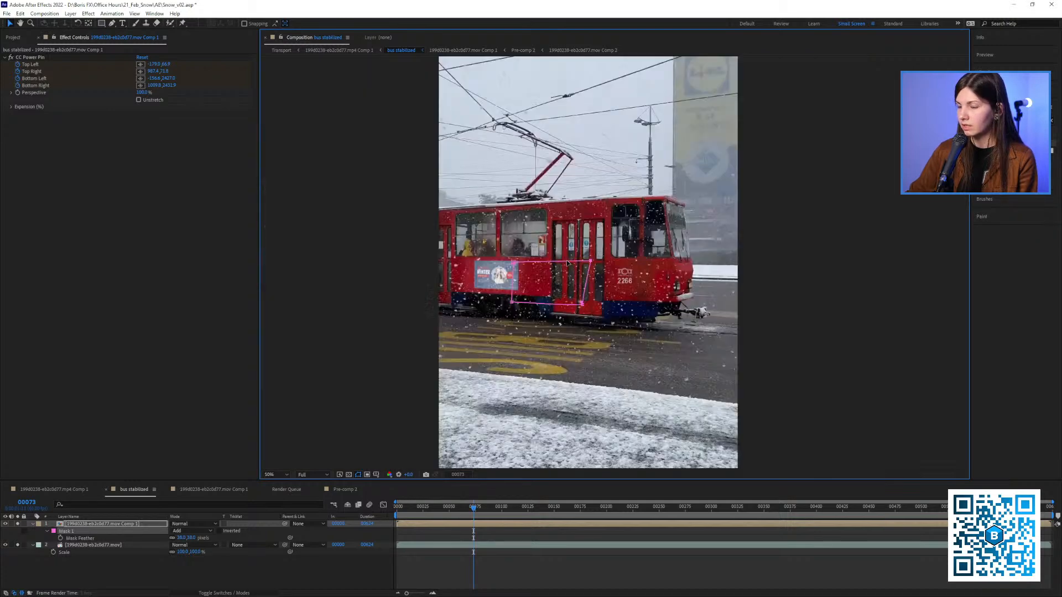
# Preview the composition from the first frame with the viewer resolution set to Half
pyautogui.moveTo(560, 345); pyautogui.dragTo(502, 335)
pyautogui.click(396, 508)
pyautogui.moveTo(822, 365); pyautogui.dragTo(760, 362)
pyautogui.press('space')
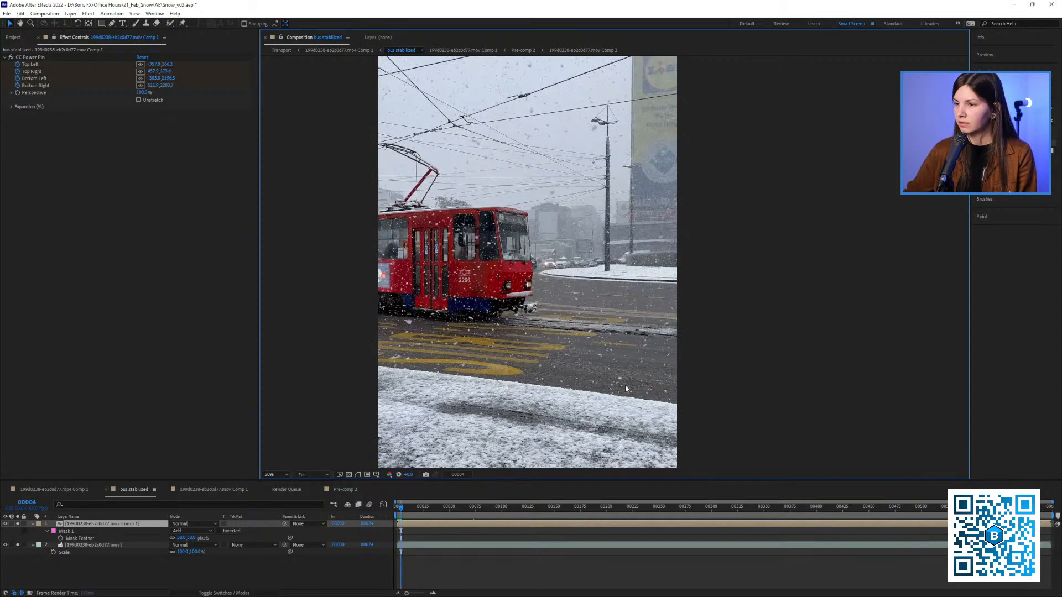
pyautogui.click(309, 476)
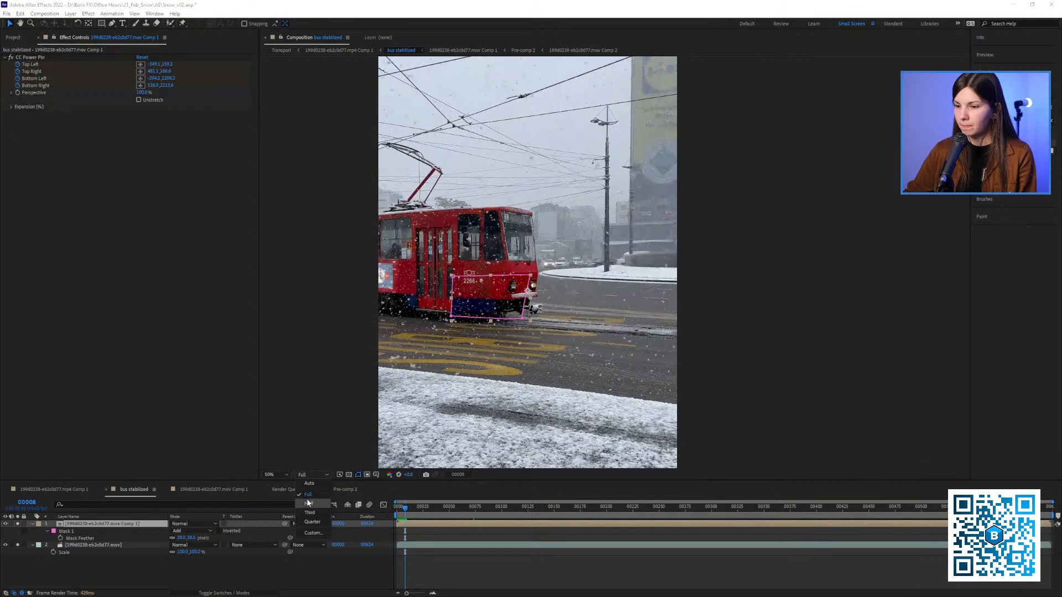
pyautogui.click(309, 503)
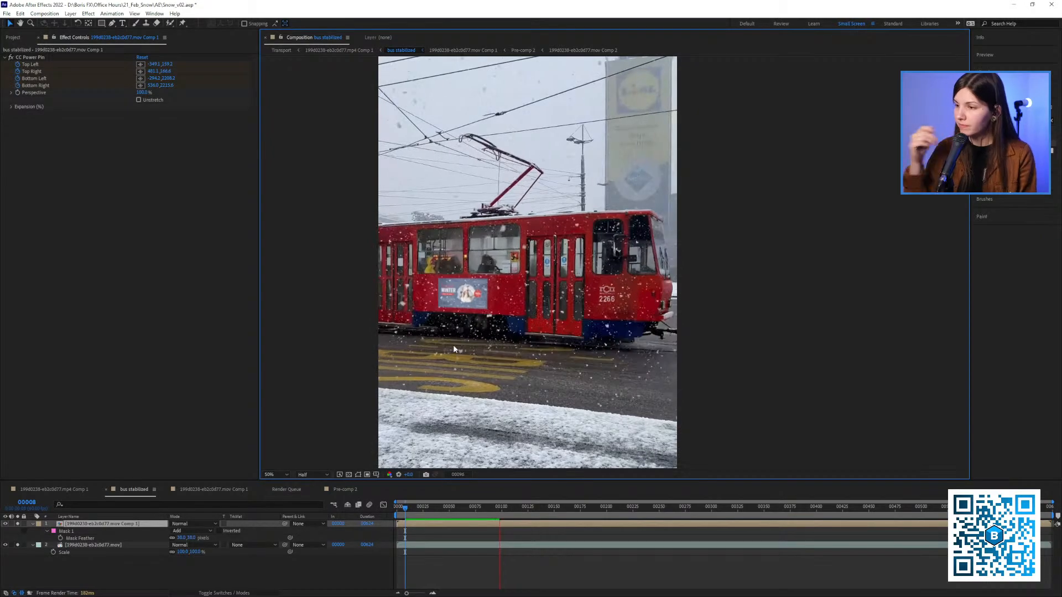
pyautogui.press('space')
# Inspect the ad on the tram up close at the first frame and at frame 52
pyautogui.scroll(1, 440, 255)
pyautogui.moveTo(440, 254); pyautogui.dragTo(561, 230)
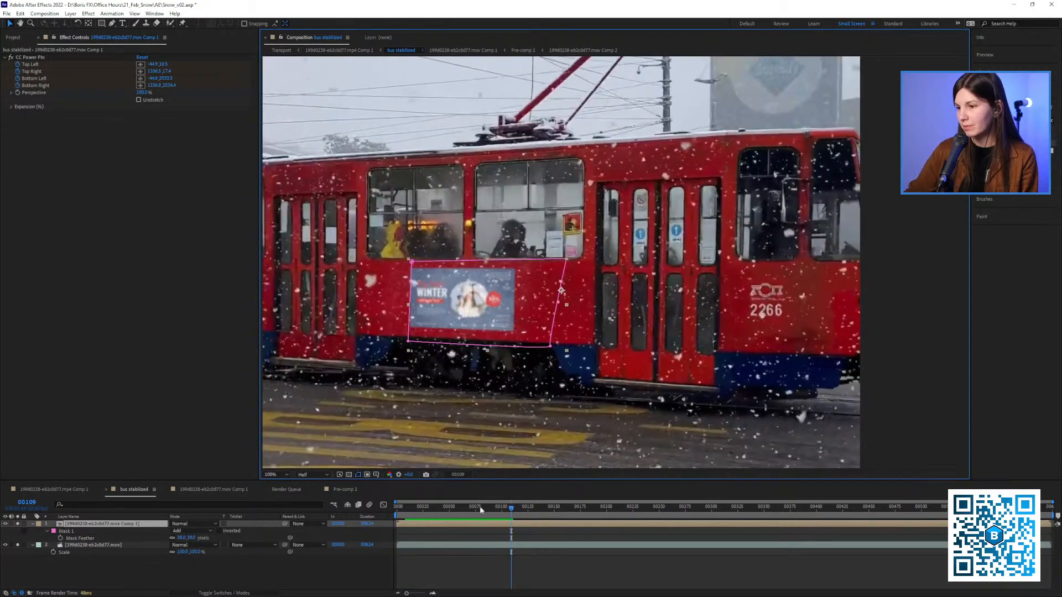
pyautogui.click(397, 507)
pyautogui.moveTo(443, 340); pyautogui.dragTo(634, 334)
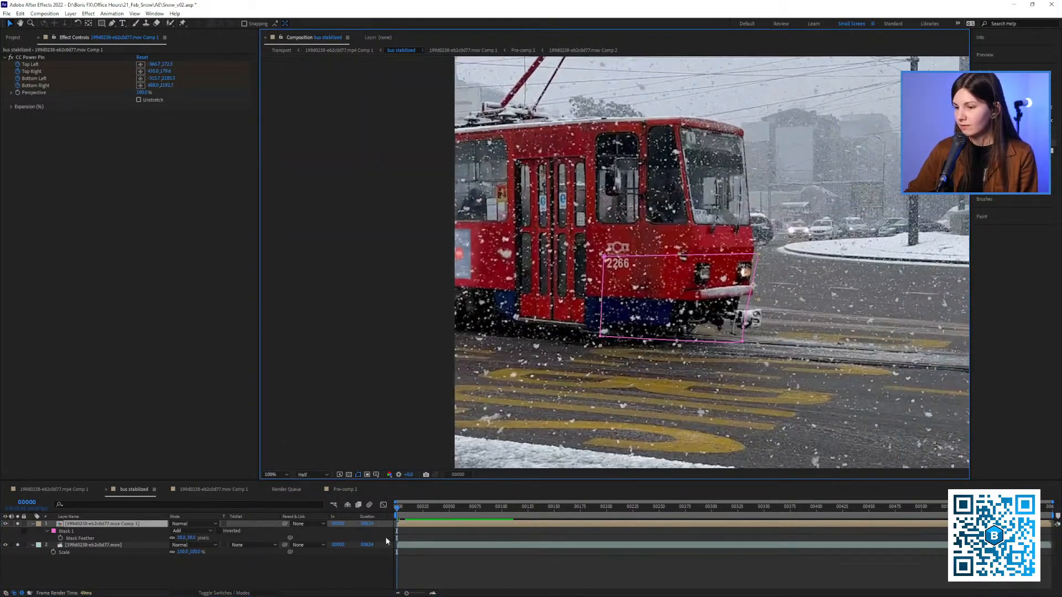
pyautogui.moveTo(399, 508); pyautogui.dragTo(451, 514)
pyautogui.moveTo(567, 287); pyautogui.dragTo(533, 275)
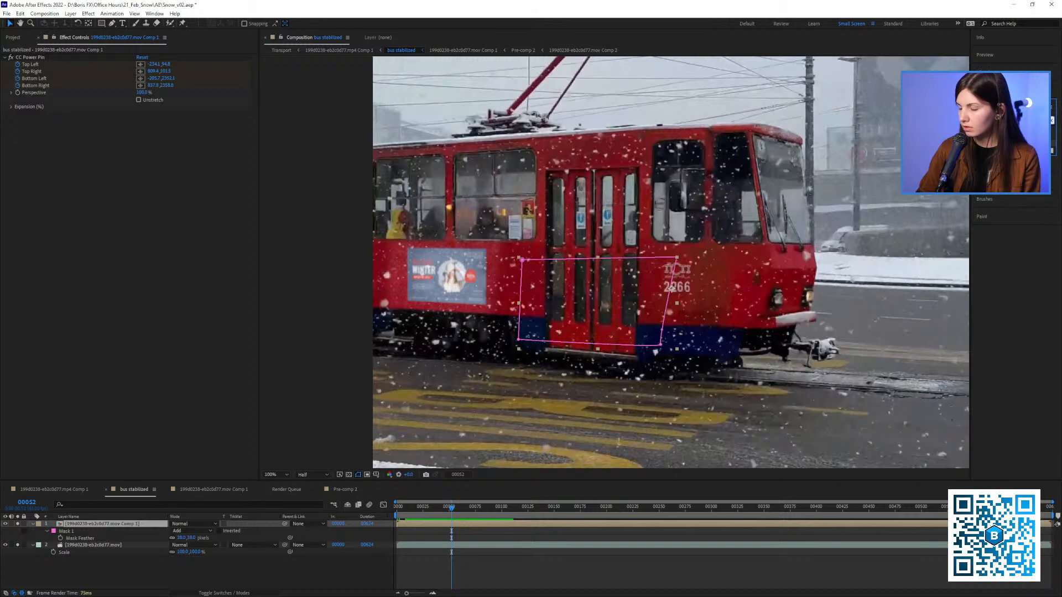
# Find the Curves effect and apply it to the ad layer after CC Power Pin
pyautogui.press('BackSpace')
pyautogui.press('BackSpace')
pyautogui.press('BackSpace')
pyautogui.write('cur')
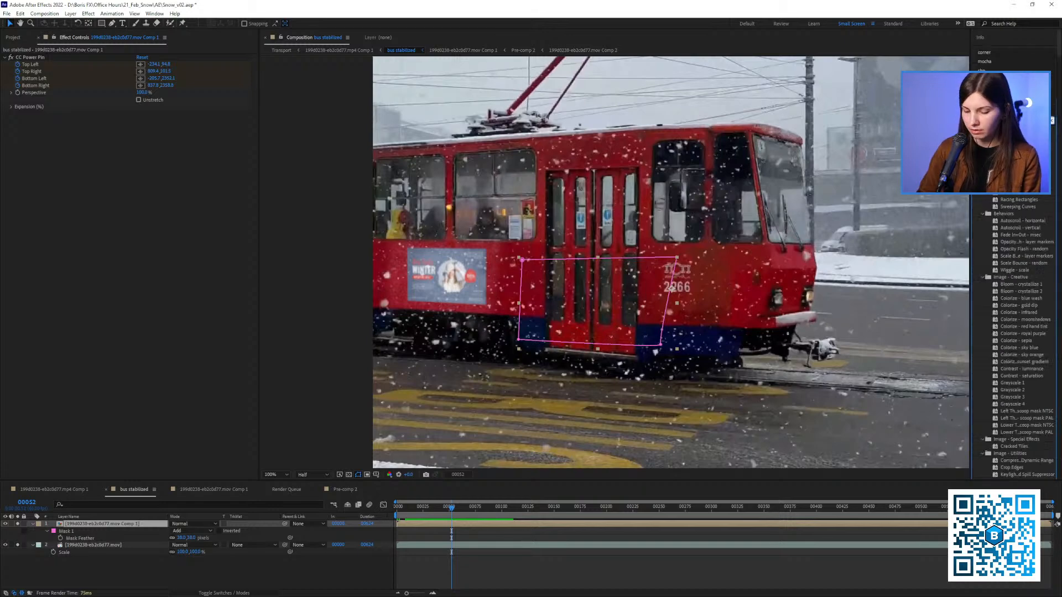
pyautogui.write('v')
pyautogui.moveTo(999, 136); pyautogui.dragTo(122, 171)
# Start keyframing the Curves property at frame 145 with the curve left straight
pyautogui.moveTo(480, 513); pyautogui.dragTo(549, 514)
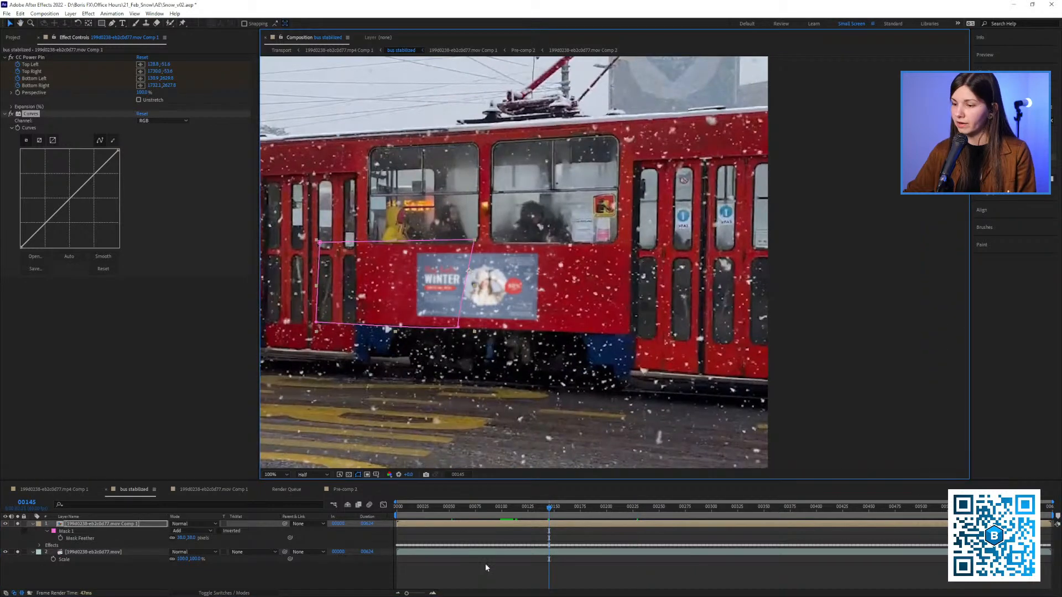
pyautogui.click(486, 568)
pyautogui.click(18, 128)
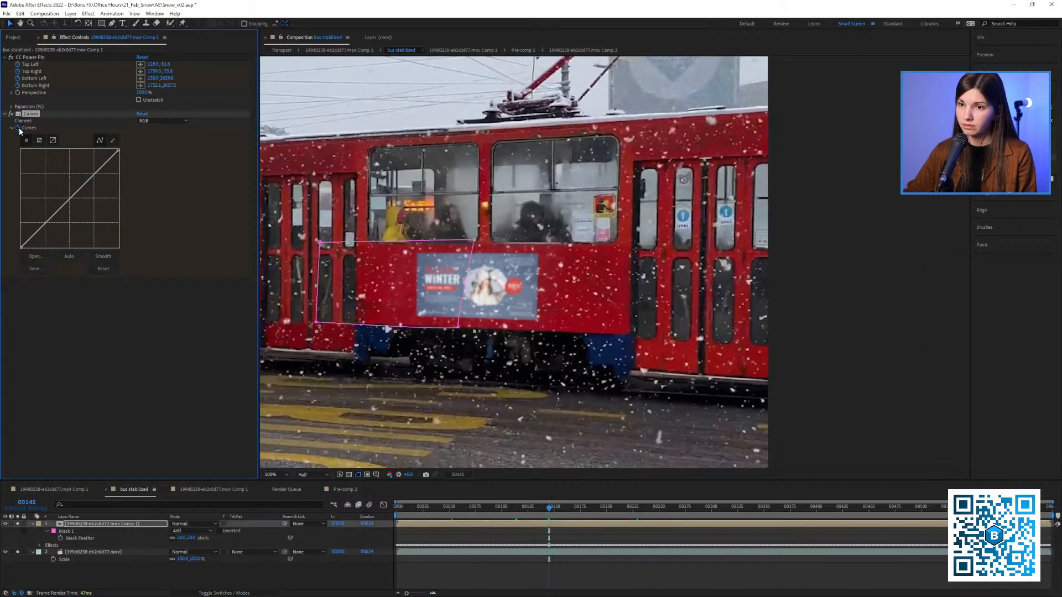
# At frame 24, pull the middle of the RGB curve slightly down to darken the ad
pyautogui.moveTo(489, 269); pyautogui.dragTo(515, 271)
pyautogui.click(396, 514)
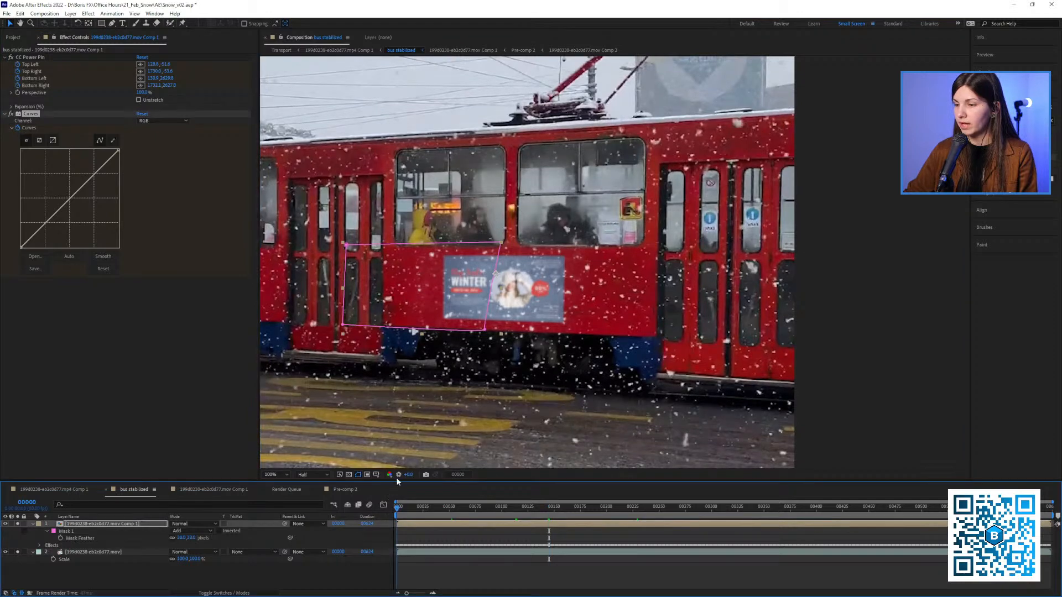
pyautogui.moveTo(407, 347); pyautogui.dragTo(601, 377)
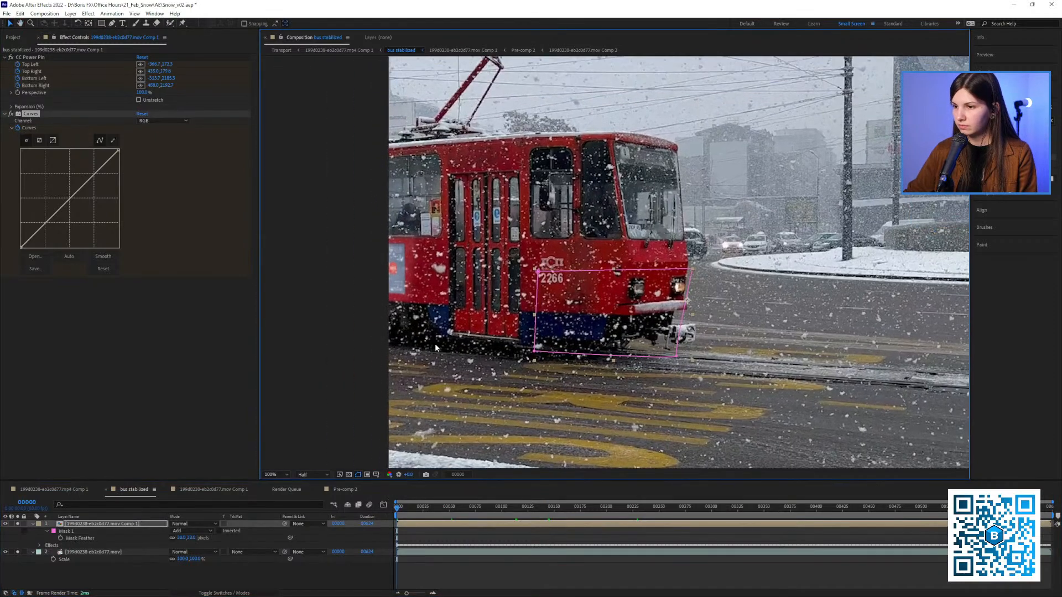
pyautogui.click(423, 515)
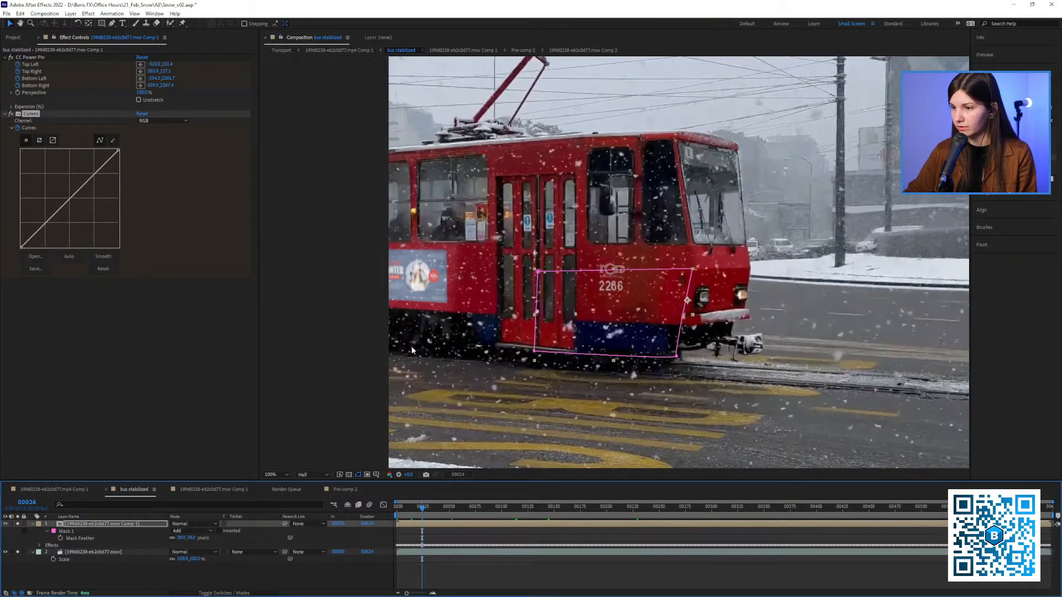
pyautogui.moveTo(71, 199); pyautogui.dragTo(77, 204)
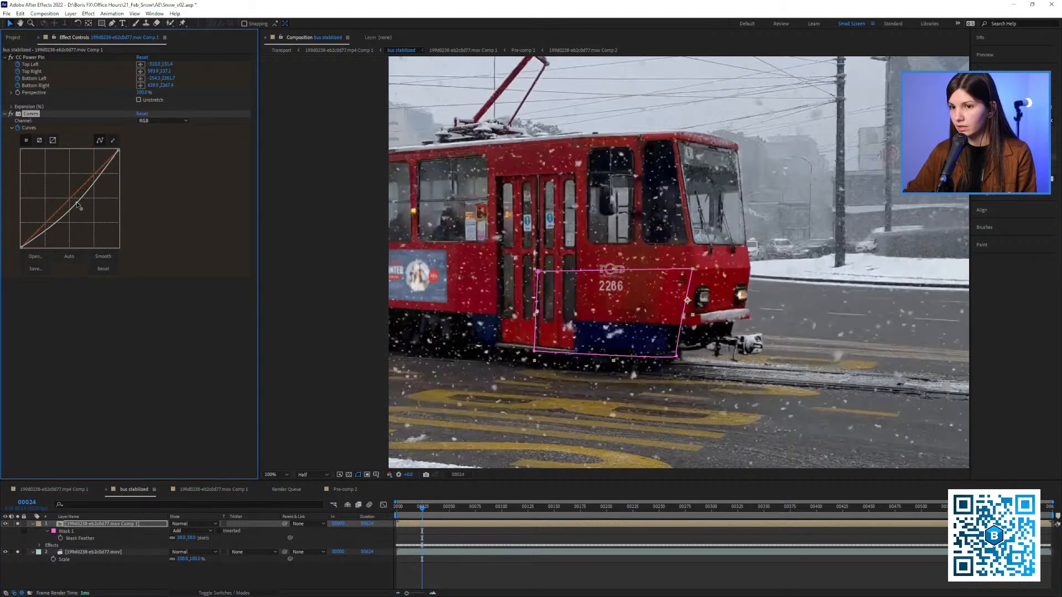
# Toggle the Curves effect off and on to compare the ad with and without the correction
pyautogui.moveTo(520, 284); pyautogui.dragTo(428, 276)
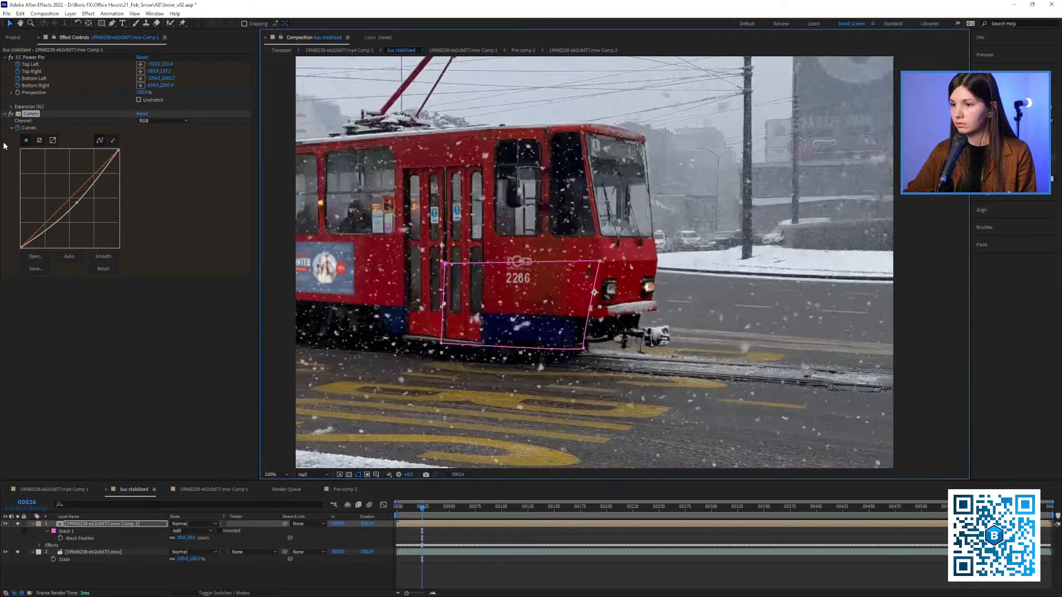
pyautogui.click(13, 115)
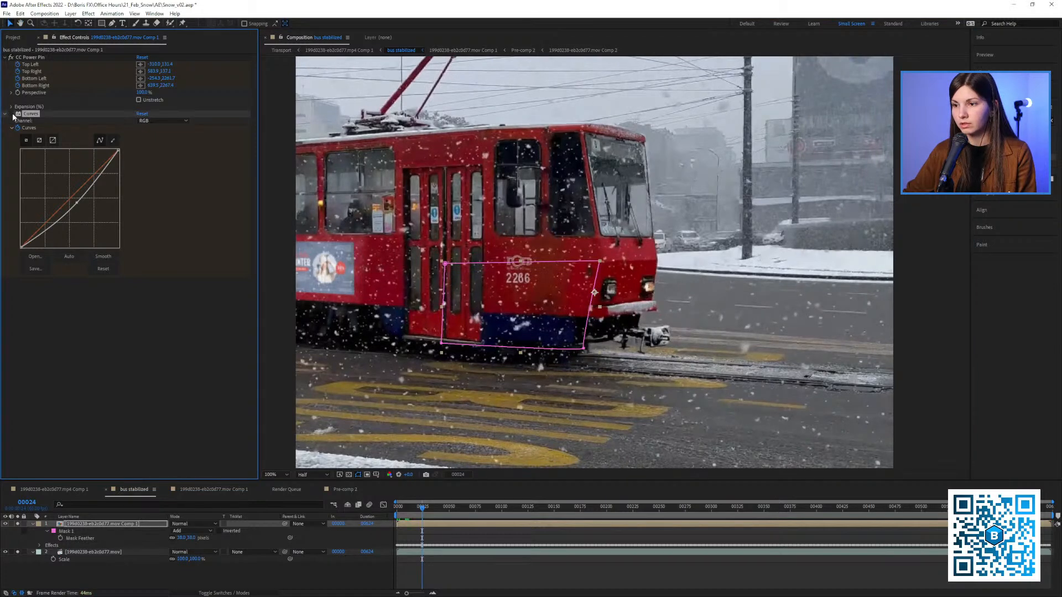
pyautogui.click(13, 114)
pyautogui.click(12, 114)
pyautogui.click(12, 114)
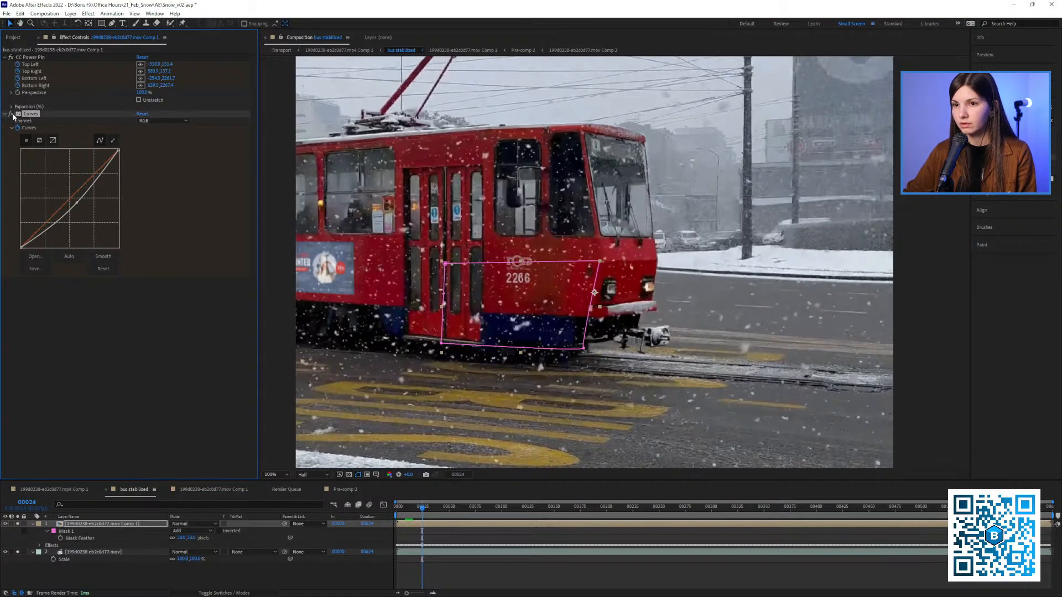
pyautogui.moveTo(409, 272); pyautogui.dragTo(373, 280)
# Fit the whole frame in the viewer and play the composition from the first frame
pyautogui.hotkey('shift', '/')
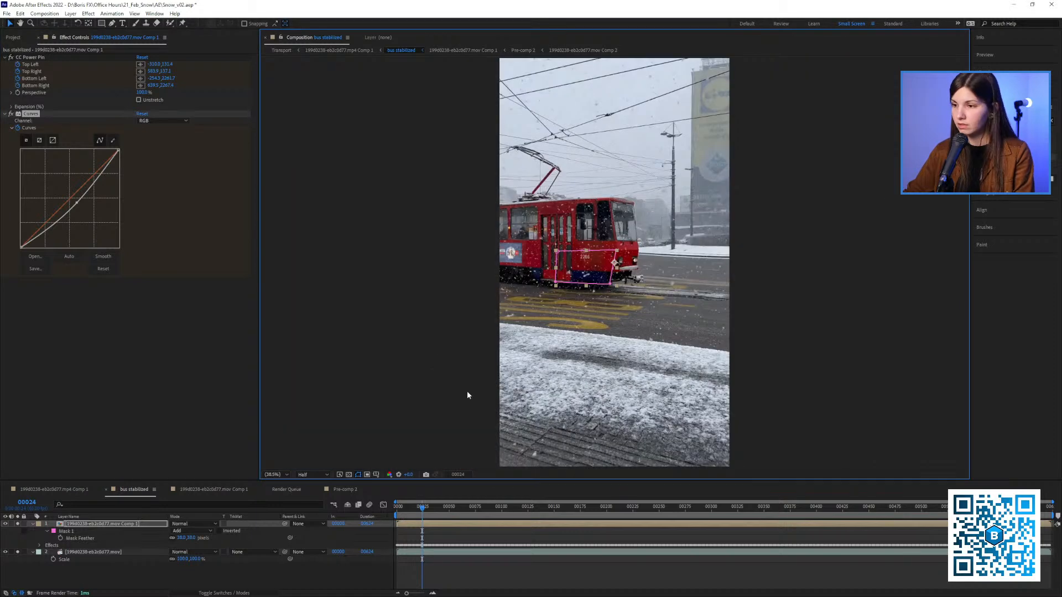
pyautogui.moveTo(400, 512); pyautogui.dragTo(396, 514)
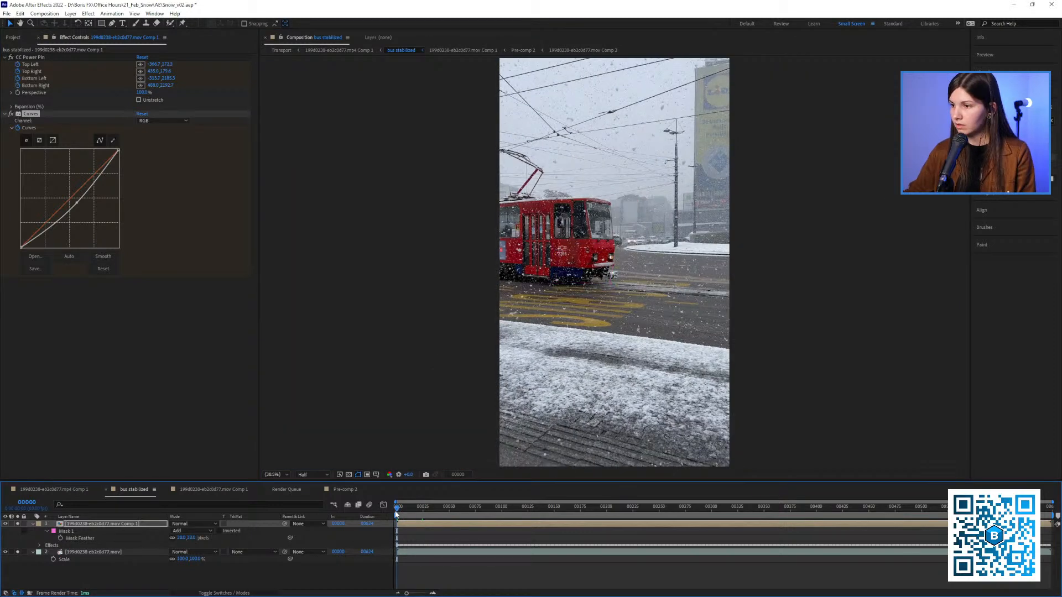
pyautogui.press('space')
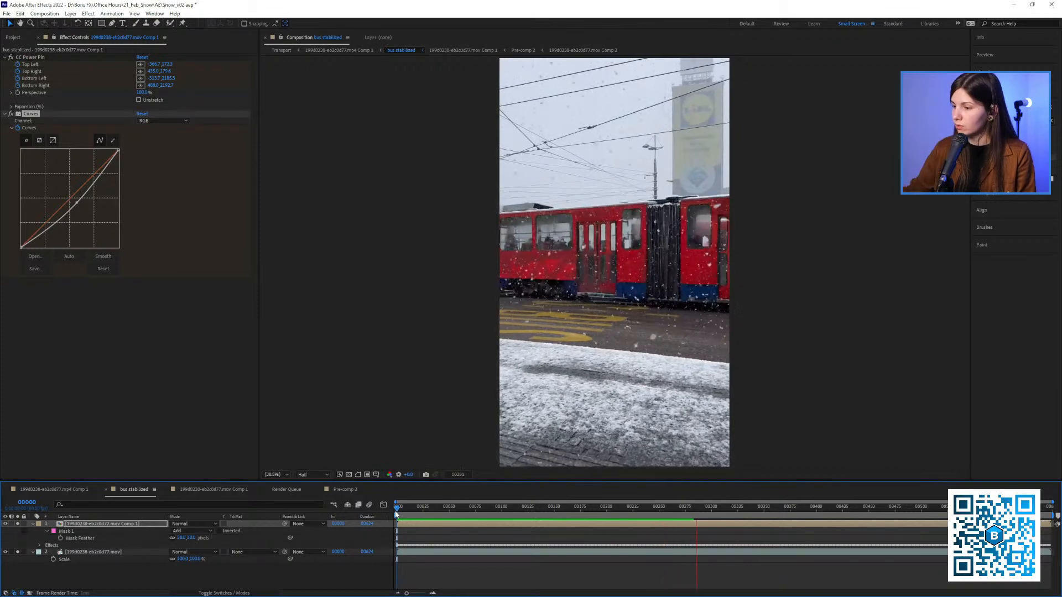
pyautogui.press('space')
# Check the ad on the tram between frames 133 and 154, examining frame 151 up close
pyautogui.click(557, 507)
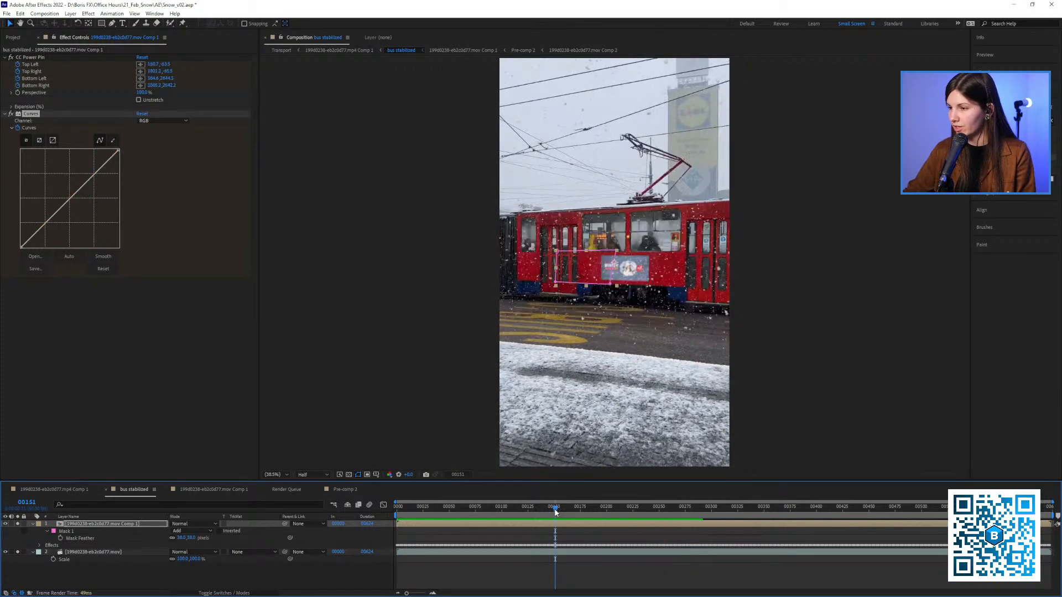
pyautogui.moveTo(598, 517); pyautogui.dragTo(558, 512)
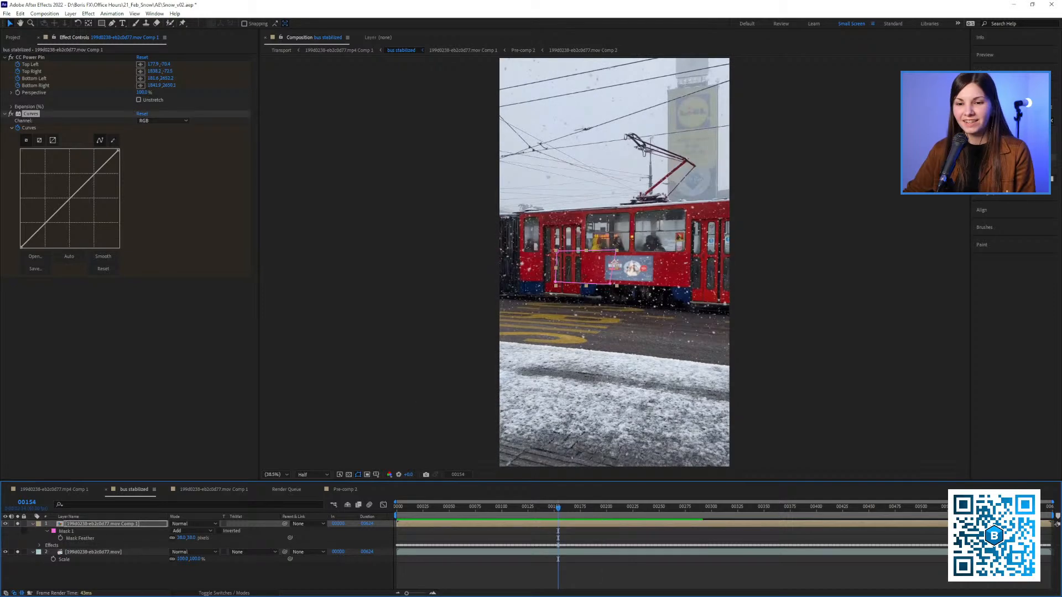
pyautogui.click(537, 514)
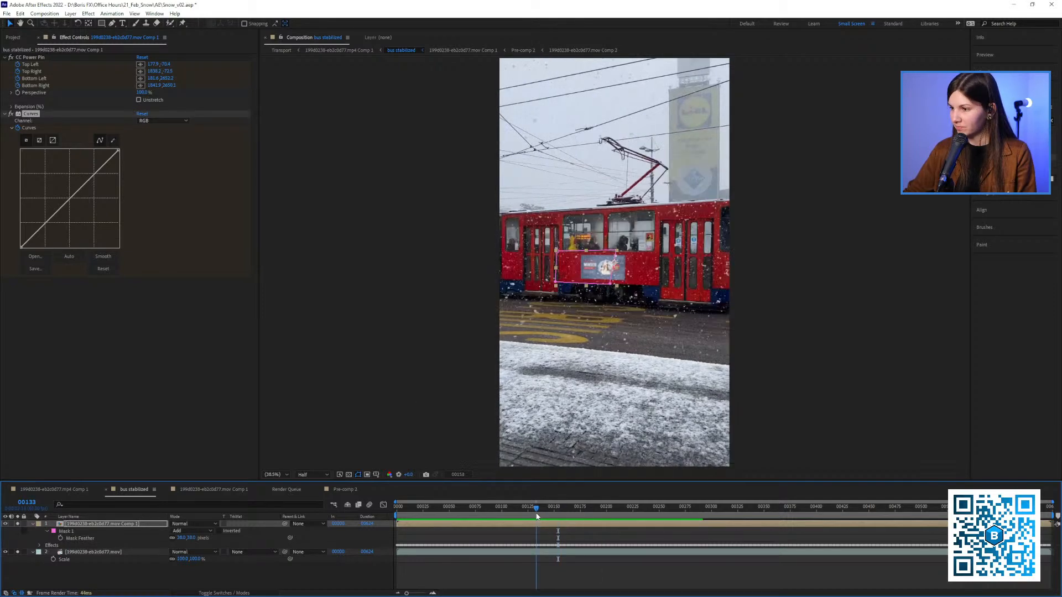
pyautogui.click(555, 514)
pyautogui.moveTo(611, 329); pyautogui.dragTo(588, 298)
pyautogui.scroll(2, 532, 351)
# Look through the project's source footage and the compositions in the road and transport folders
pyautogui.click(13, 37)
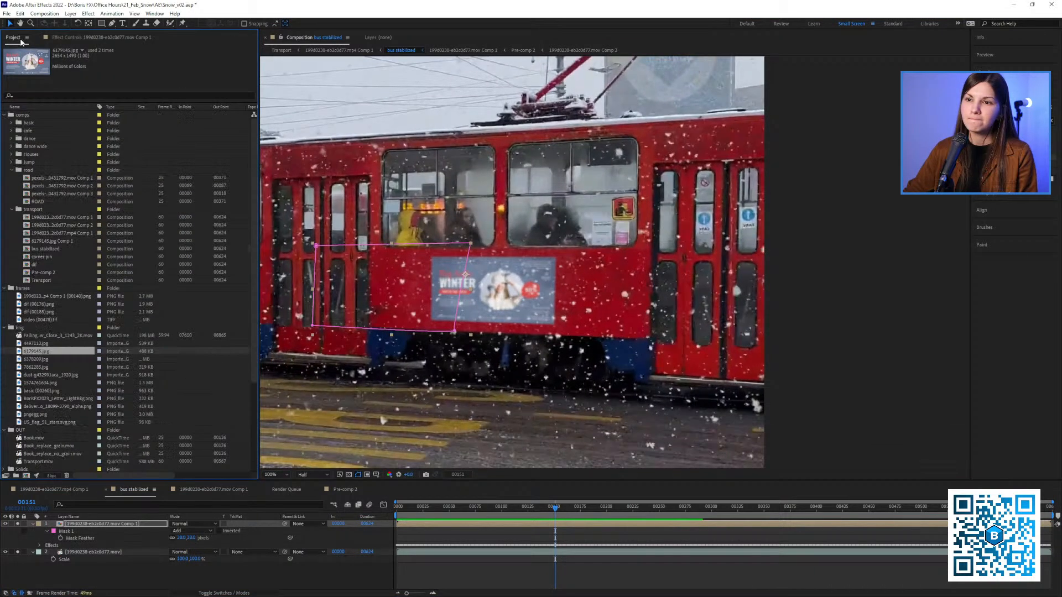
pyautogui.scroll(-3, 74, 311)
pyautogui.click(37, 398)
pyautogui.click(34, 431)
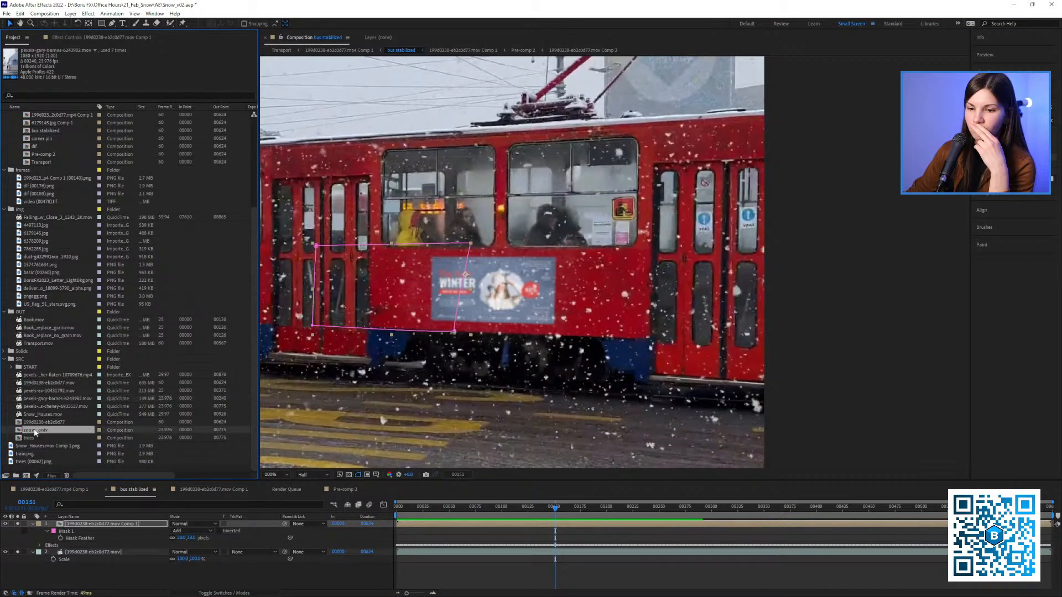
pyautogui.click(38, 424)
pyautogui.click(28, 447)
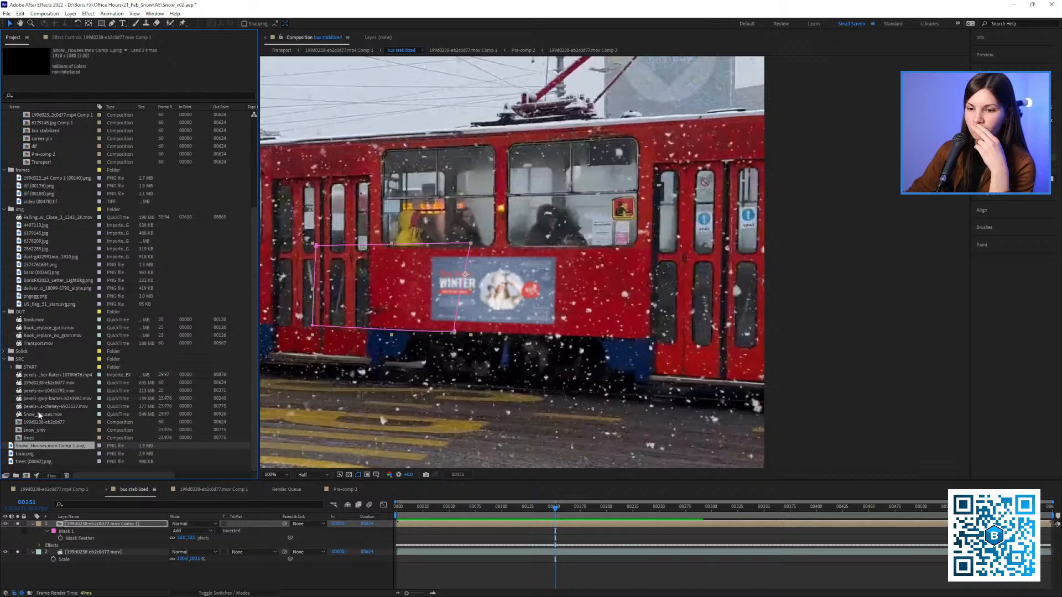
pyautogui.click(43, 398)
pyautogui.click(40, 391)
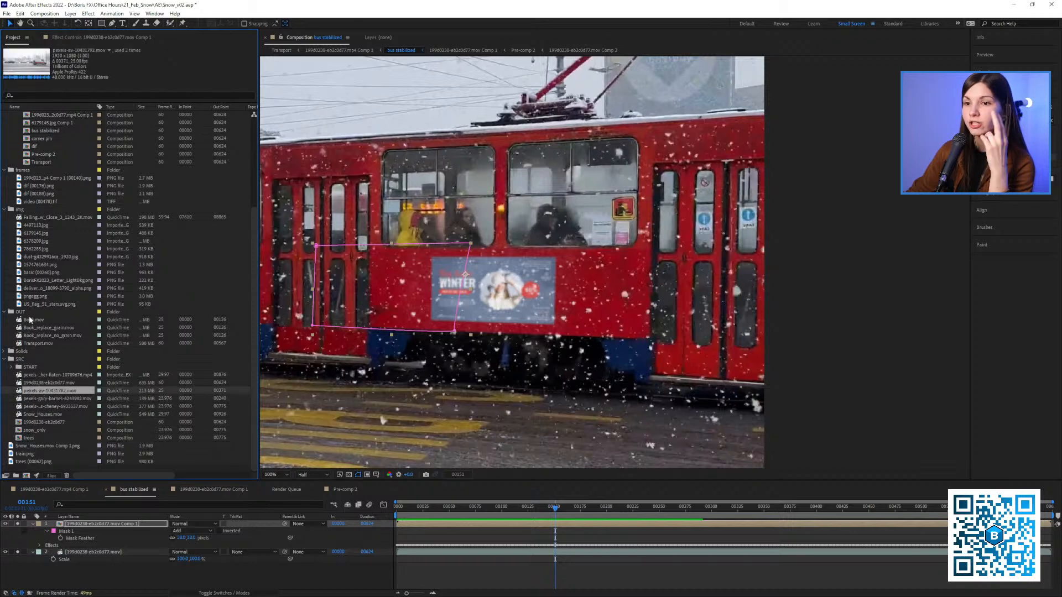
pyautogui.scroll(1, 47, 195)
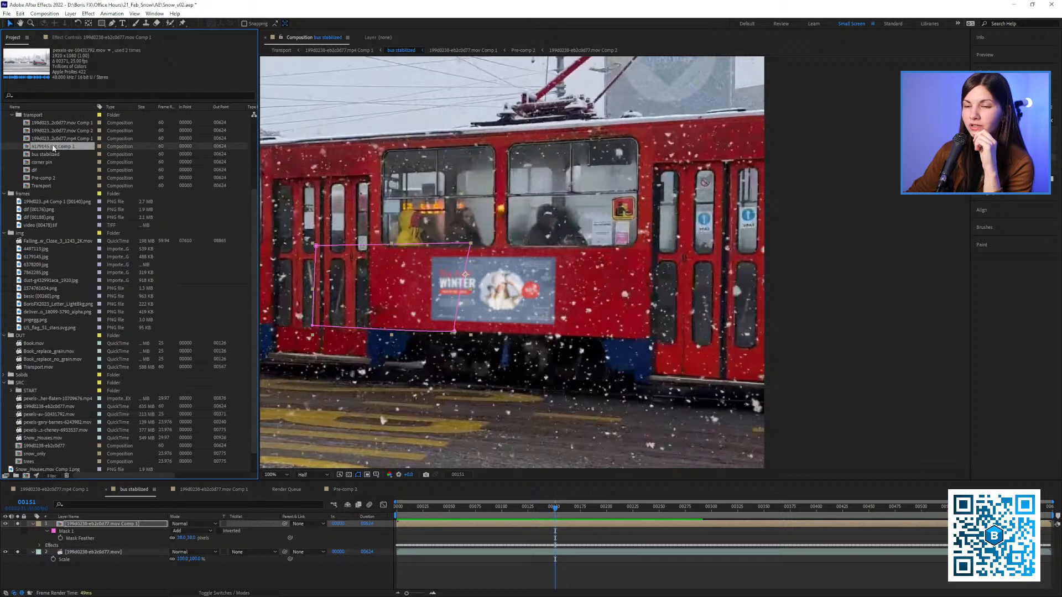
pyautogui.click(53, 147)
pyautogui.click(42, 172)
pyautogui.click(45, 186)
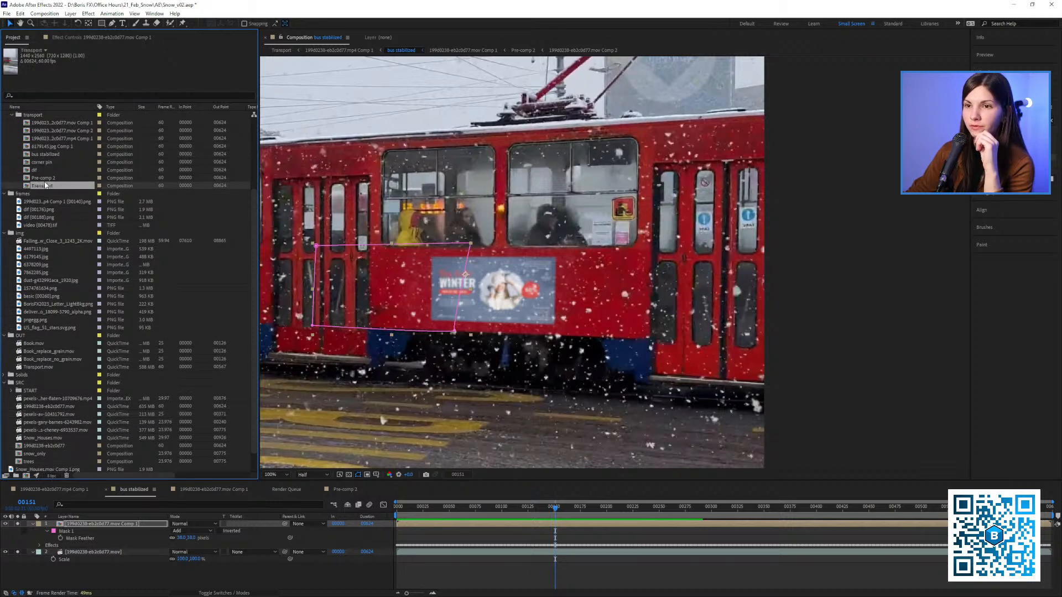
pyautogui.scroll(-1, 38, 323)
pyautogui.click(36, 438)
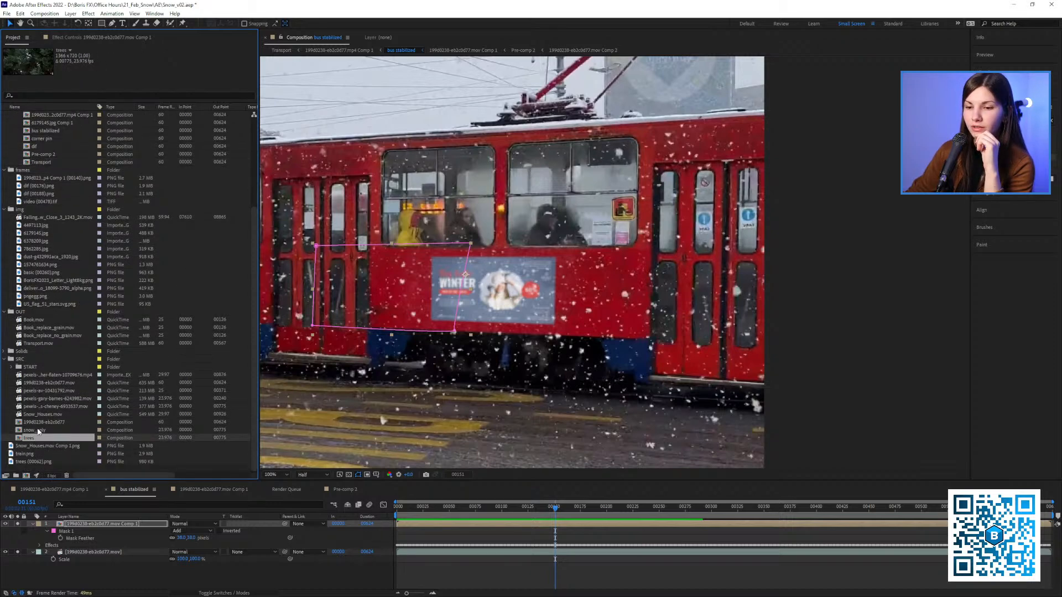
pyautogui.click(37, 430)
pyautogui.click(43, 383)
pyautogui.click(44, 162)
pyautogui.scroll(3, 45, 158)
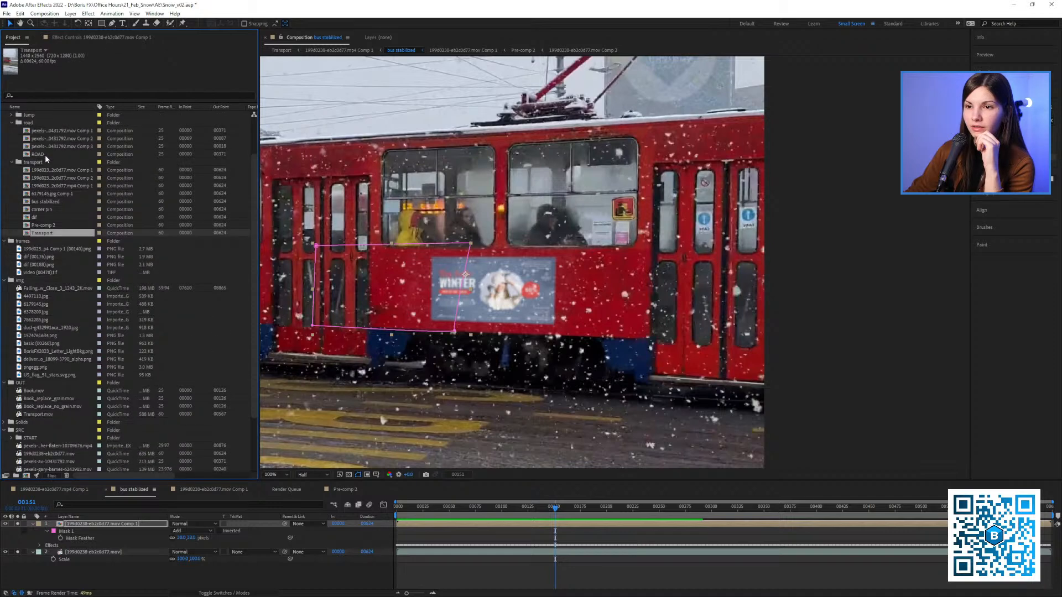
pyautogui.click(54, 139)
pyautogui.click(54, 148)
pyautogui.click(47, 186)
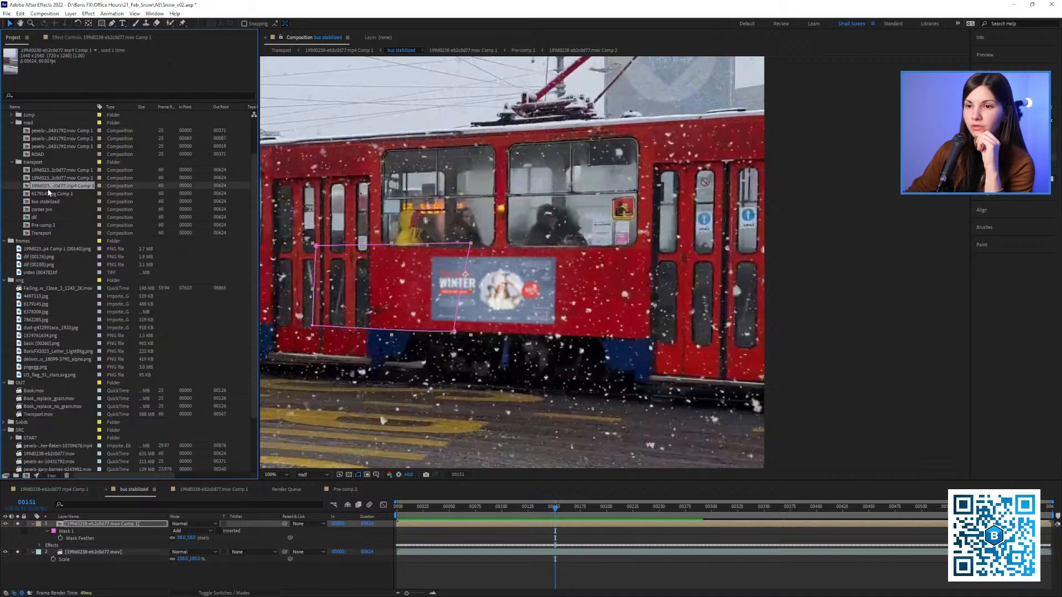
# Look through the tram compositions in the transport folder, including bus stabilized, corner pin and Transport
pyautogui.click(45, 194)
pyautogui.click(43, 202)
pyautogui.click(43, 215)
pyautogui.click(43, 209)
pyautogui.click(46, 233)
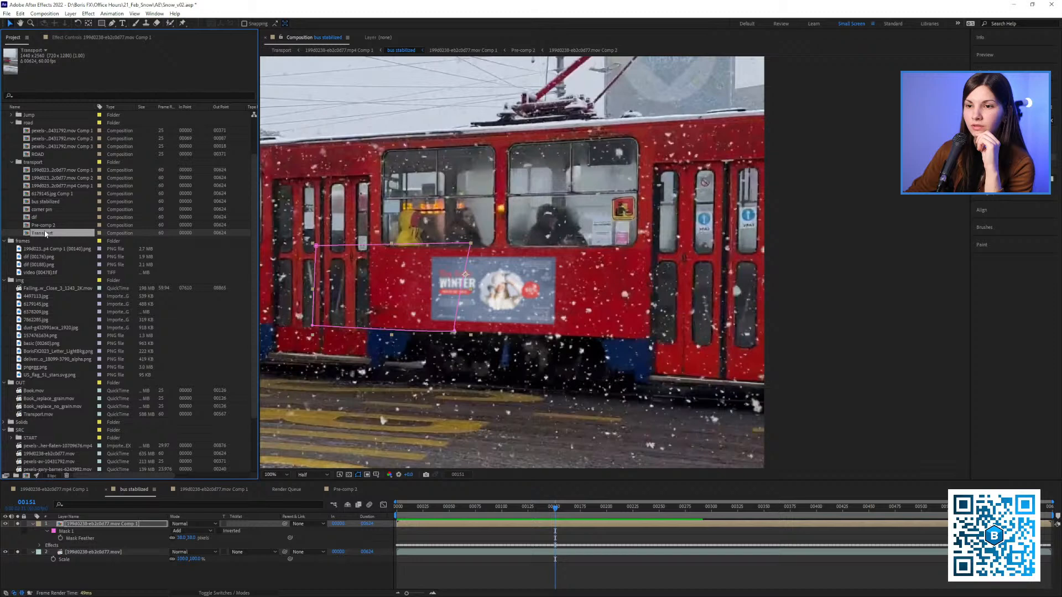
pyautogui.click(37, 178)
# Collapse the road folder, expand the cafe folder and open its CAFE composition
pyautogui.click(12, 123)
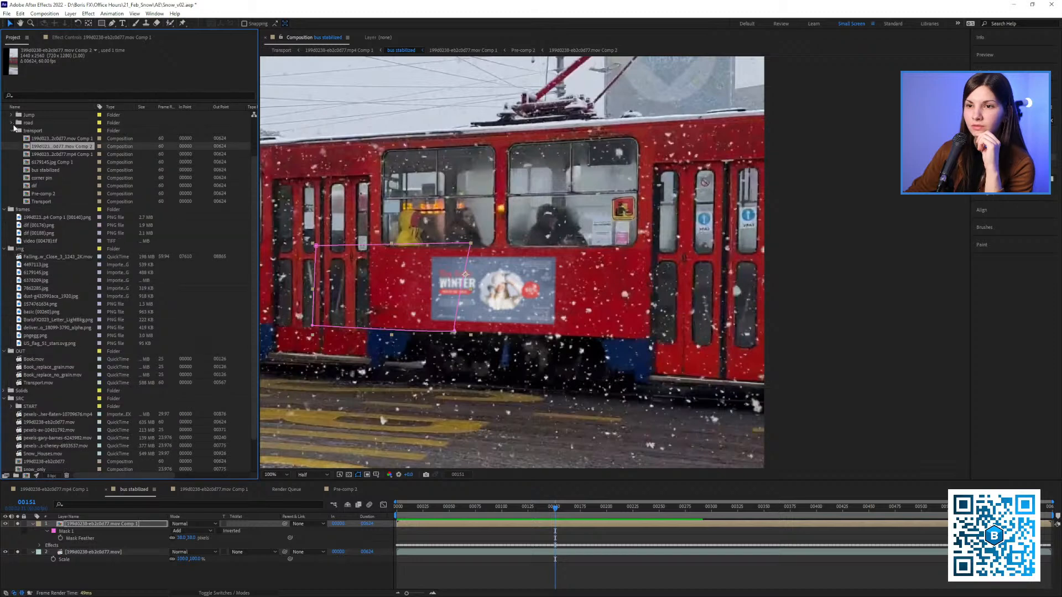
pyautogui.scroll(2, 16, 133)
pyautogui.click(11, 130)
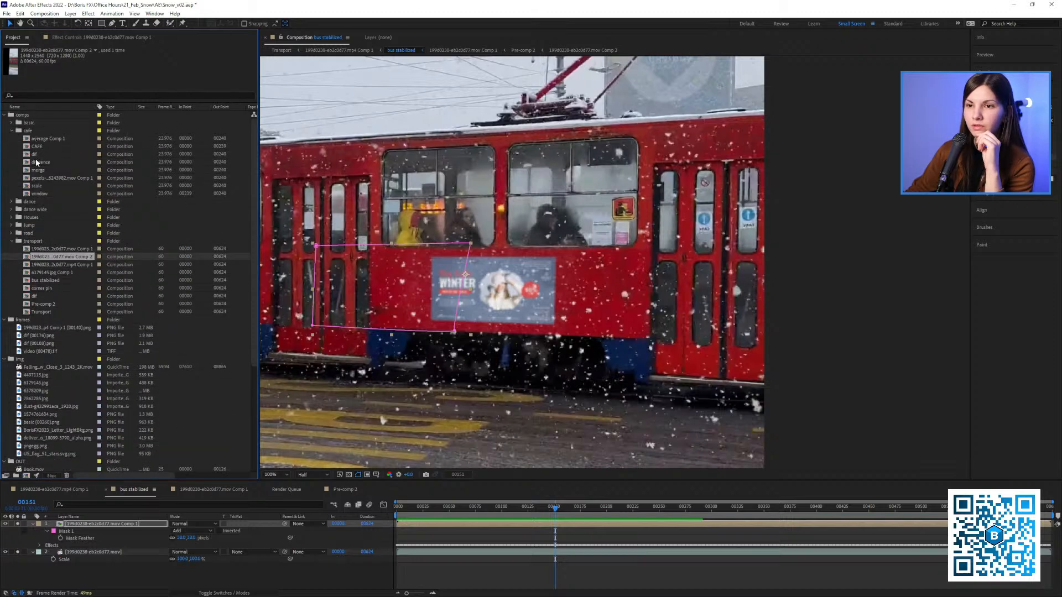
pyautogui.doubleClick(35, 146)
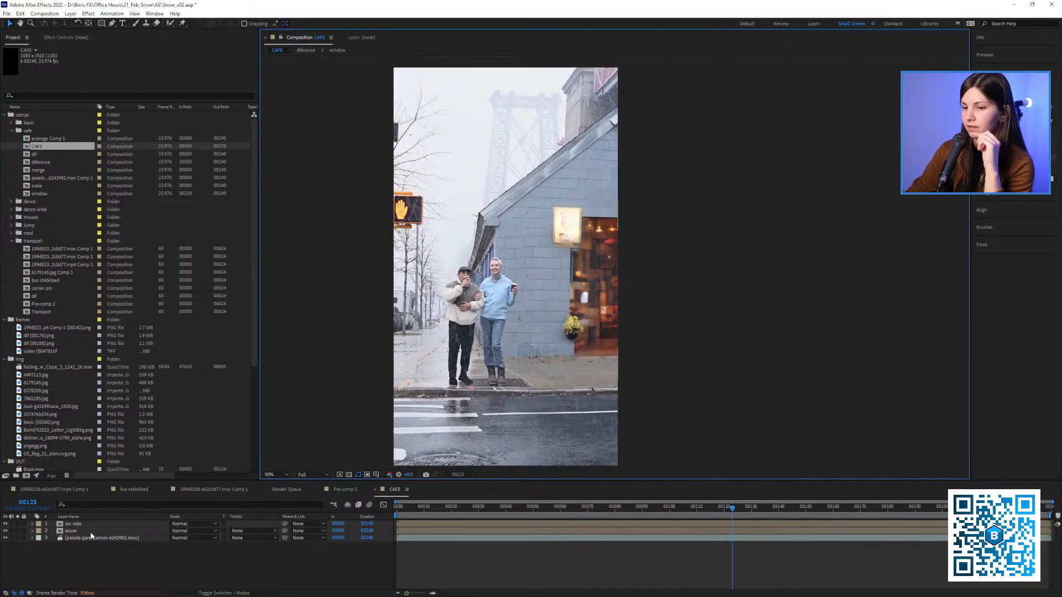
# Solo the original street footage layer and examine the unedited shot between frames 20 and 26
pyautogui.click(17, 538)
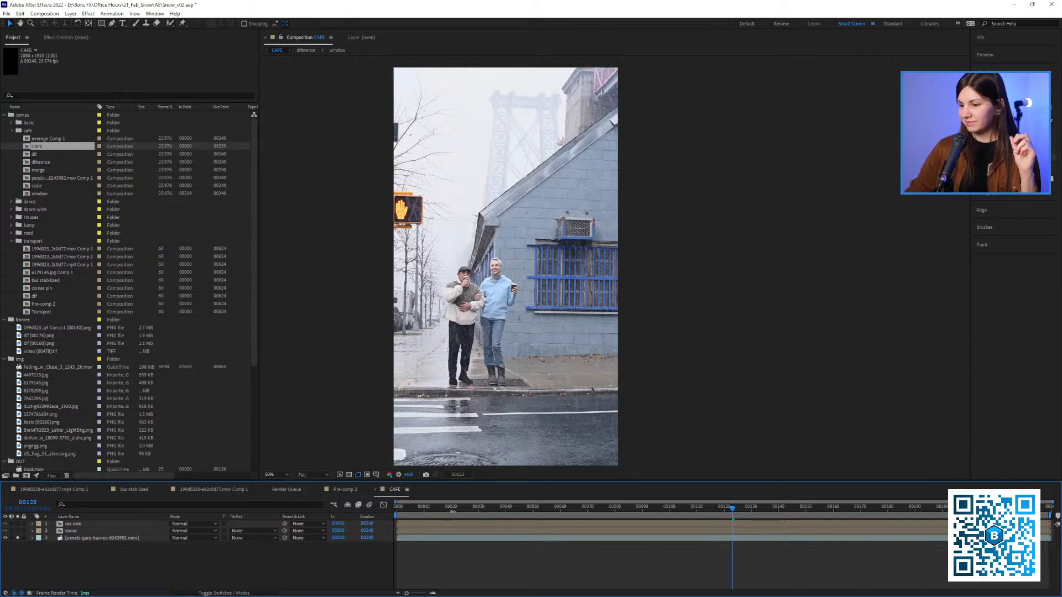
pyautogui.moveTo(465, 512)
pyautogui.mouseDown()
pyautogui.moveTo(561, 512)
pyautogui.moveTo(452, 512)
pyautogui.mouseUp()
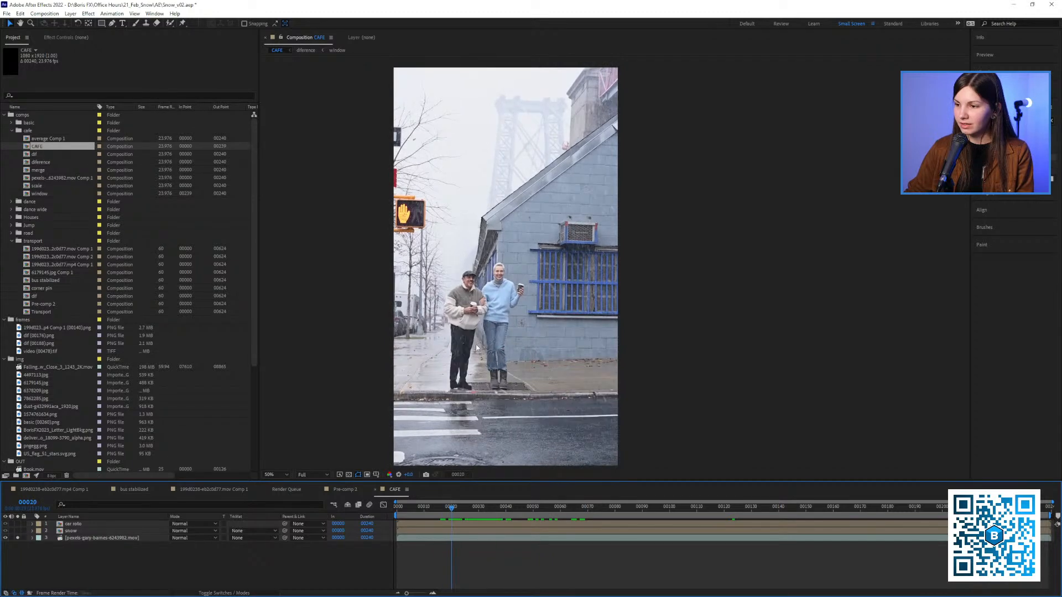
pyautogui.scroll(2, 613, 271)
pyautogui.scroll(-2, 540, 316)
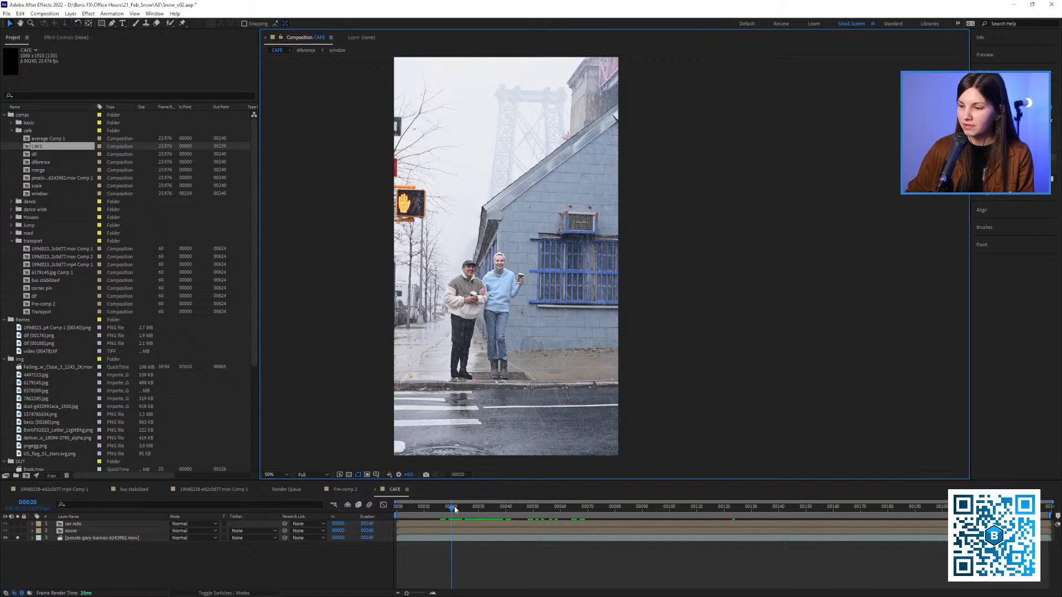
pyautogui.moveTo(452, 508); pyautogui.dragTo(469, 512)
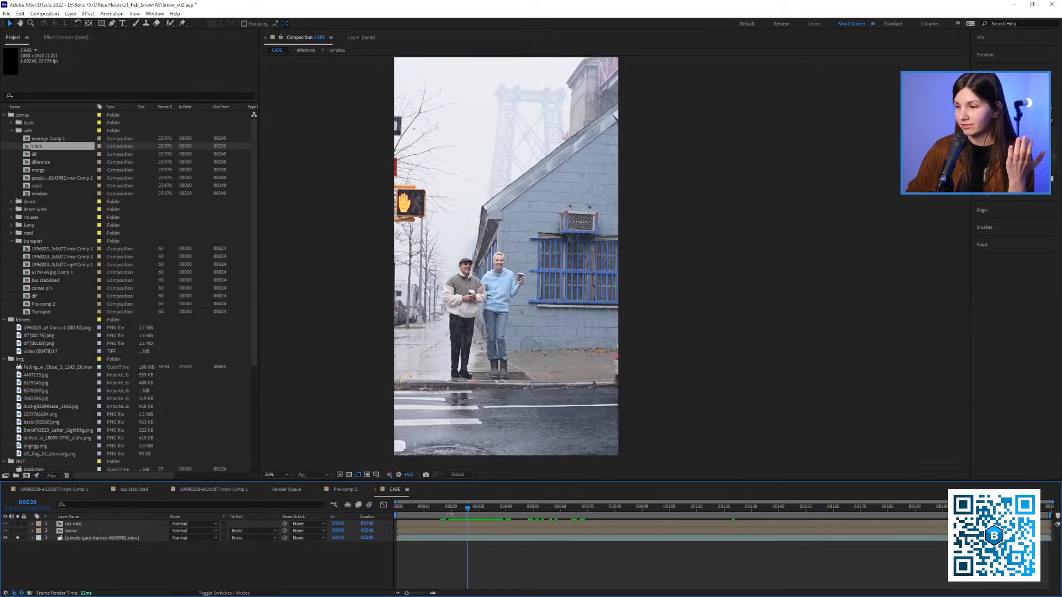
# Compare the full cafe composite with the original footage by unsoloing and soloing the footage layer, and play the original from frame 20
pyautogui.click(18, 535)
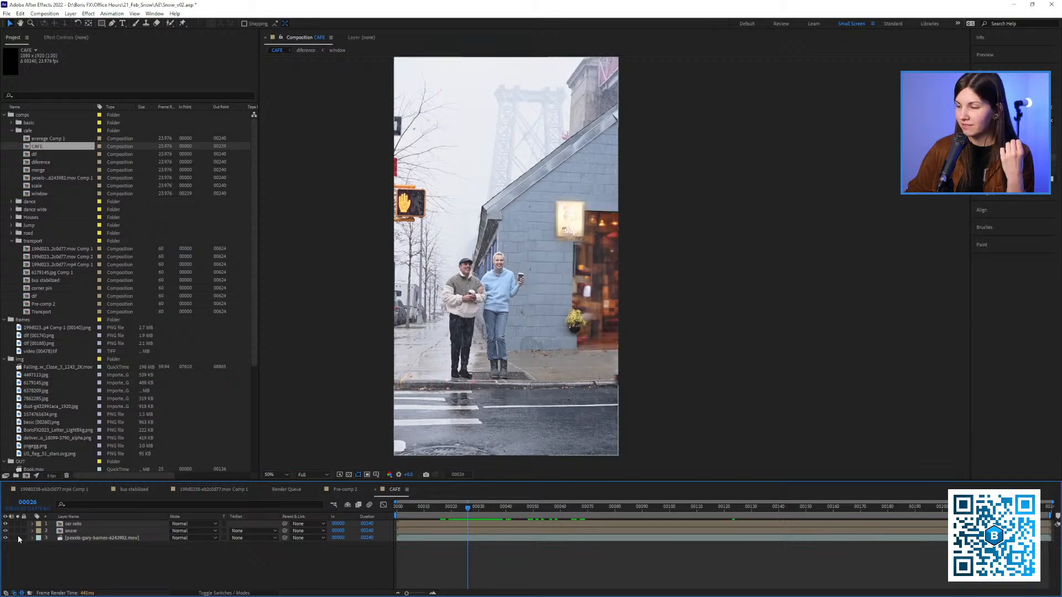
pyautogui.moveTo(484, 518); pyautogui.dragTo(452, 512)
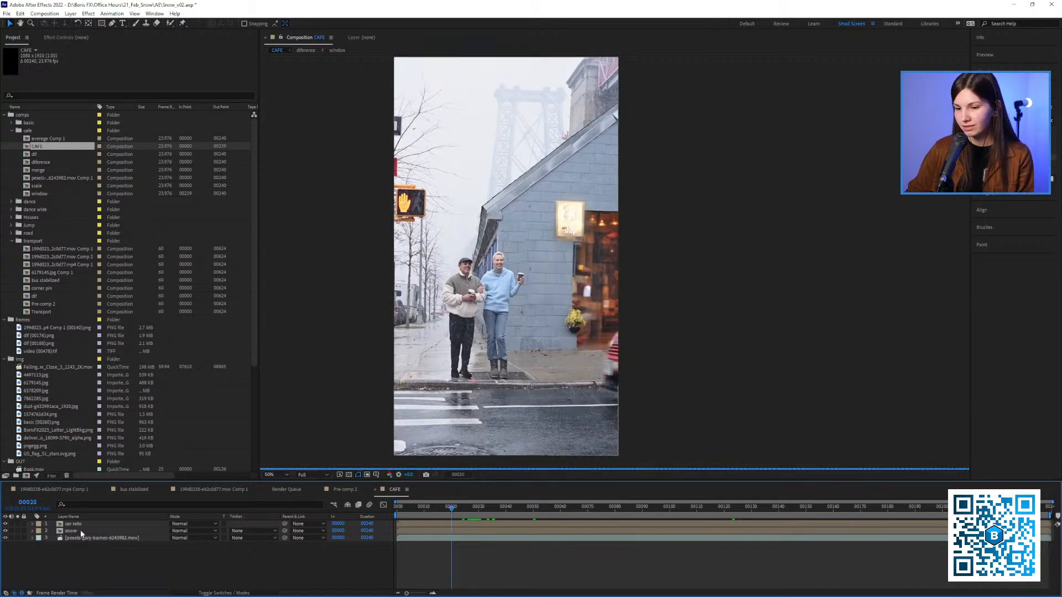
pyautogui.click(18, 538)
pyautogui.press('space')
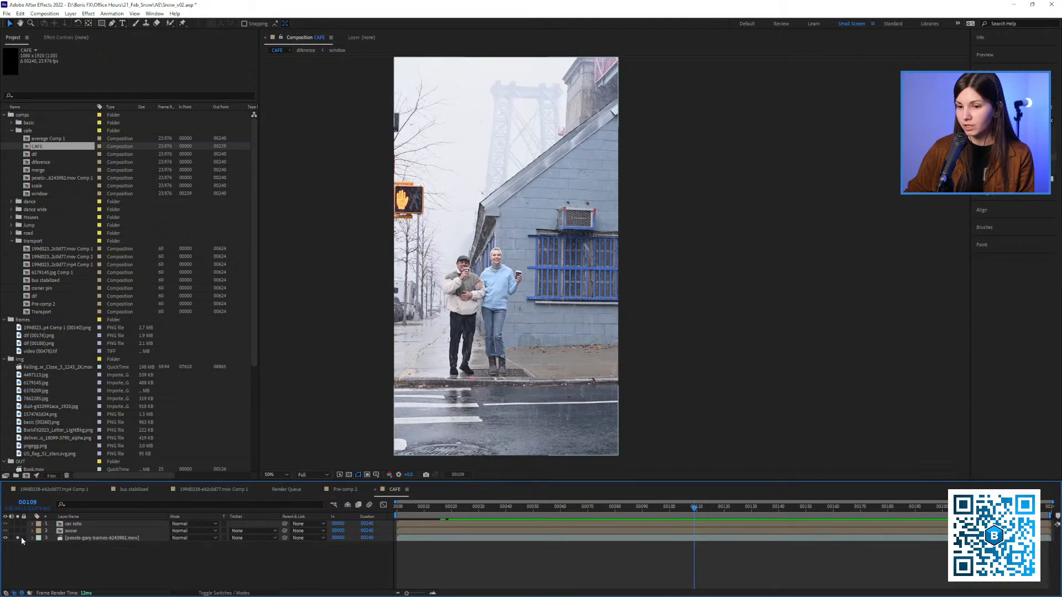
# Examine the added cafe front up close and play the full composite from frame 7 with the whole frame in view
pyautogui.moveTo(553, 284); pyautogui.dragTo(569, 254)
pyautogui.scroll(1, 585, 273)
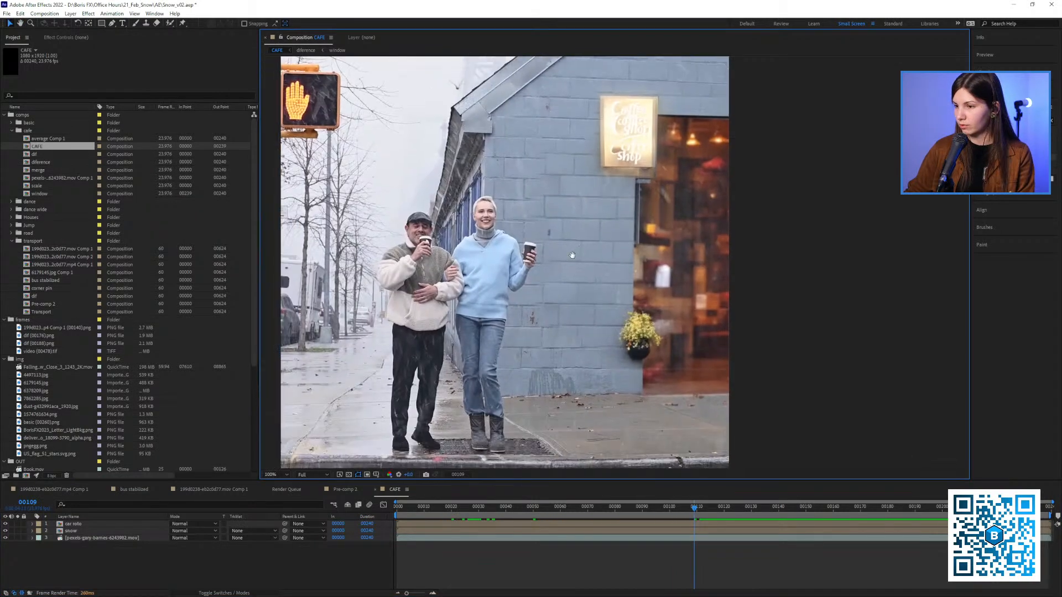
pyautogui.click(415, 508)
pyautogui.press('space')
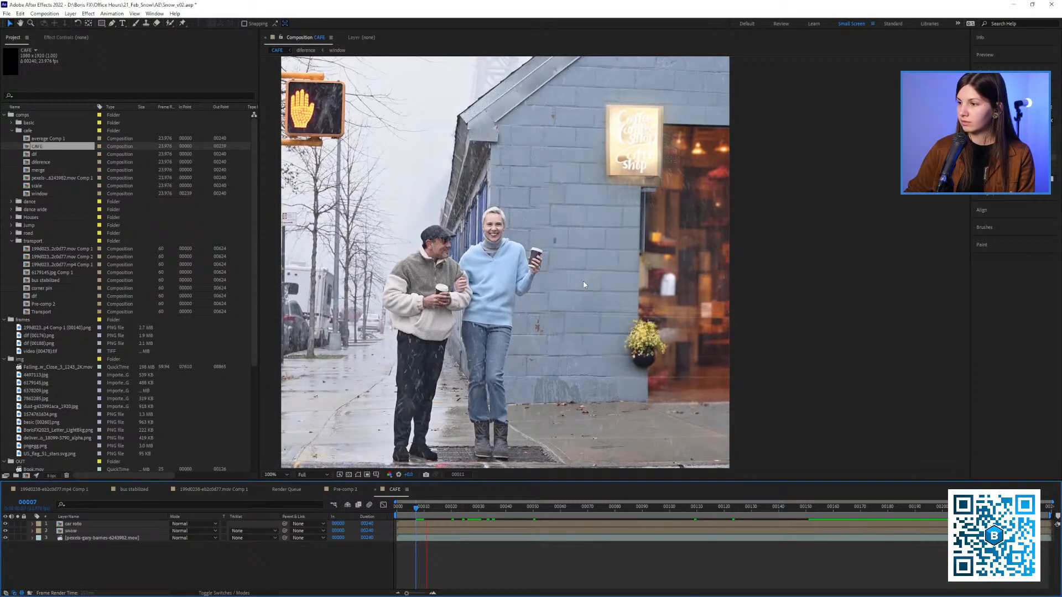
pyautogui.scroll(-1, 585, 284)
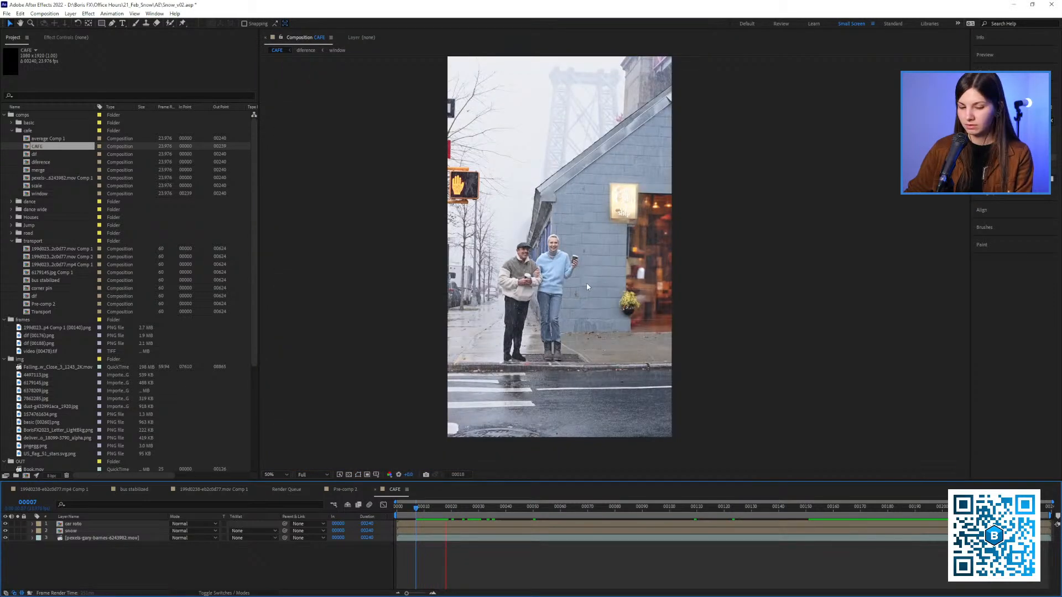
pyautogui.hotkey('shift', '/')
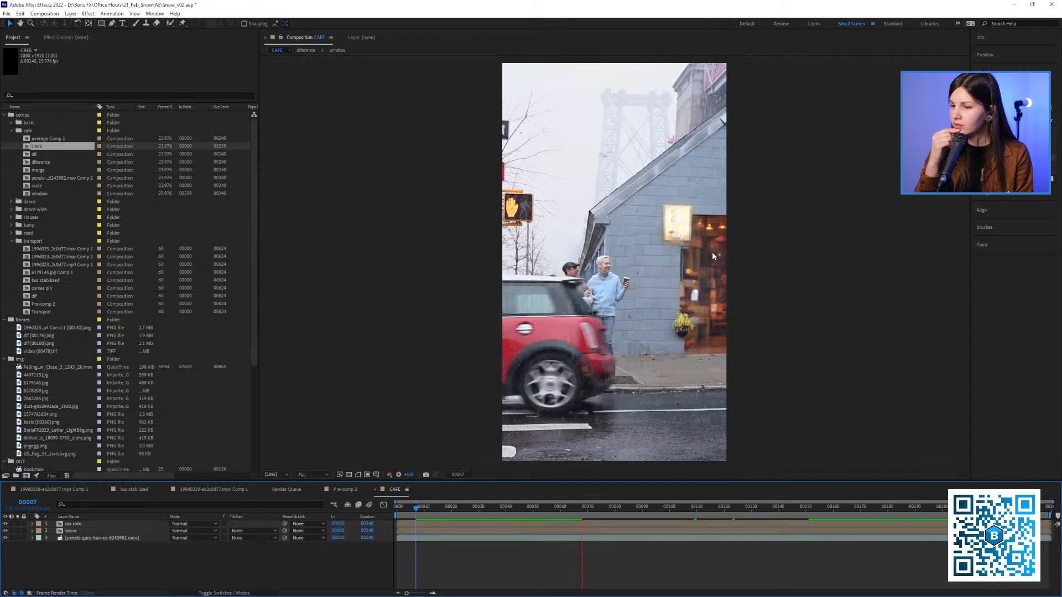
pyautogui.press('space')
# Hide the dif layer in the snow layer's diference composition and play CAFE without it from frame 69
pyautogui.doubleClick(71, 531)
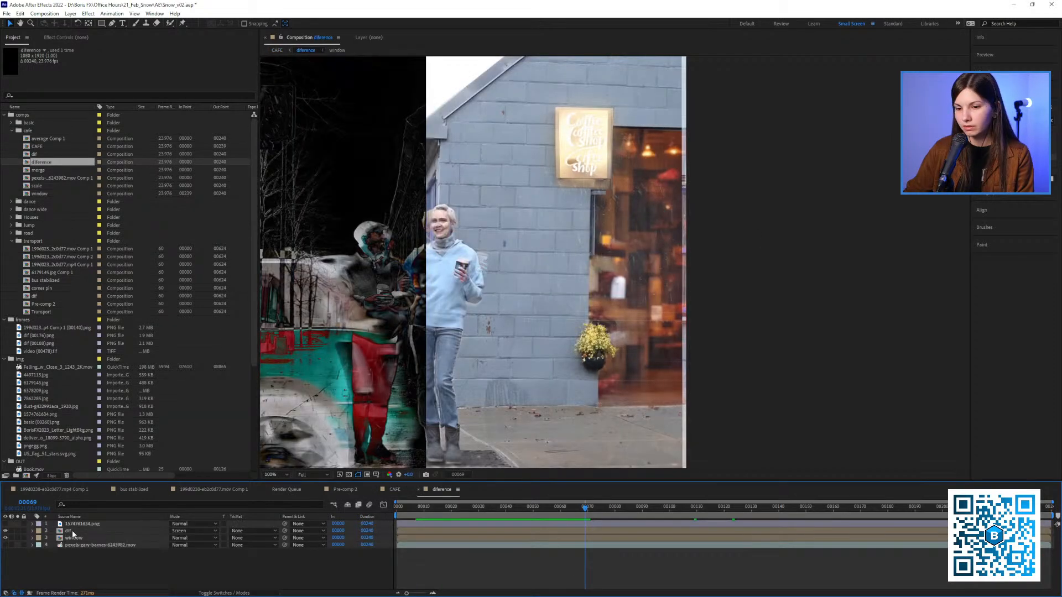
pyautogui.click(71, 532)
pyautogui.click(6, 531)
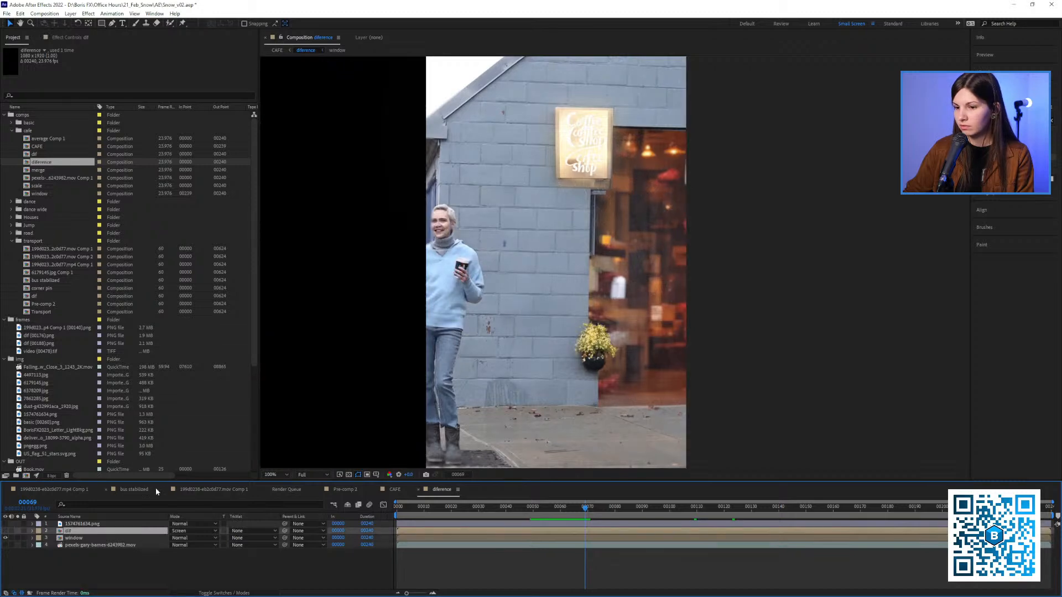
pyautogui.click(343, 490)
pyautogui.click(392, 490)
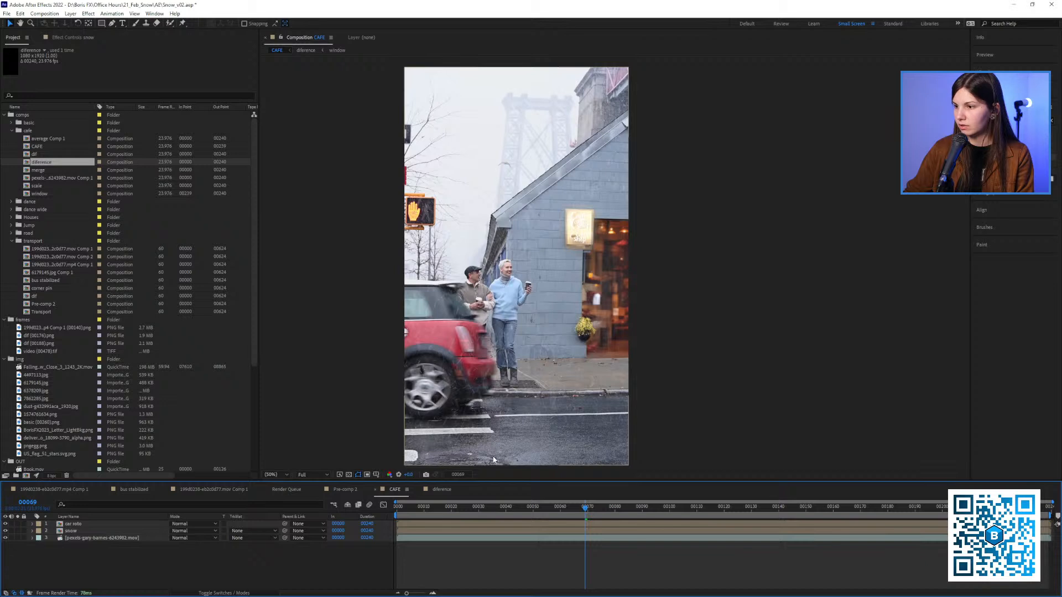
pyautogui.press('space')
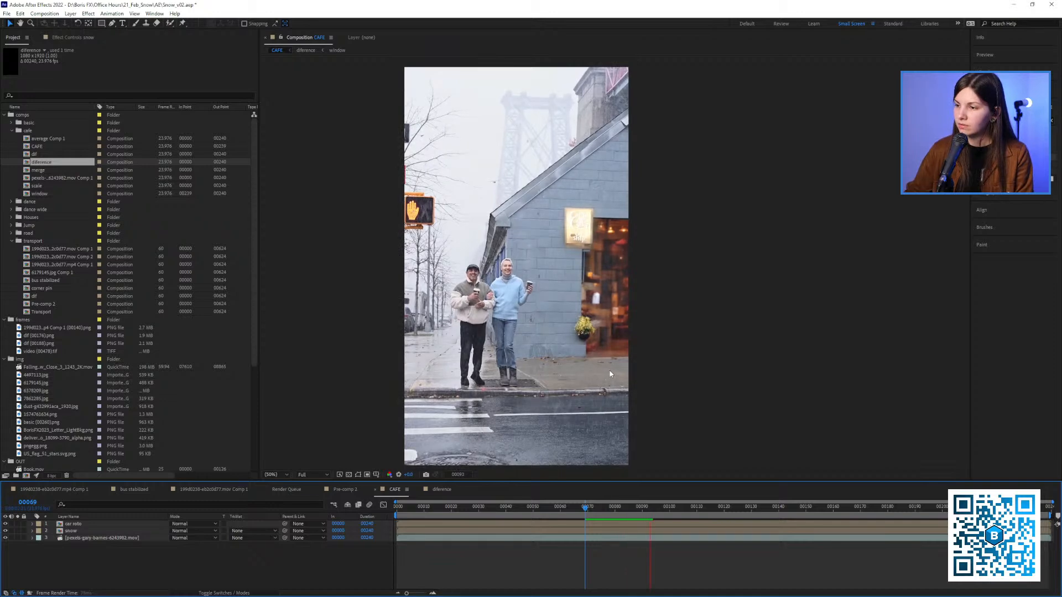
pyautogui.moveTo(595, 506); pyautogui.dragTo(486, 506)
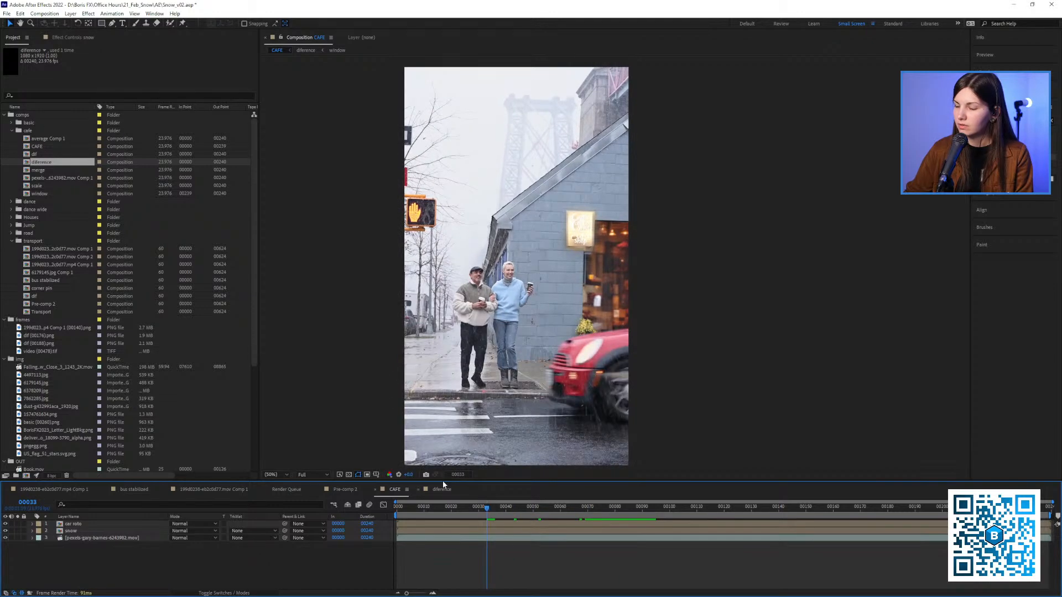
# Show the dif layer again in the diference composition and examine its overlay on the cafe window at frame 33
pyautogui.click(442, 489)
pyautogui.click(6, 530)
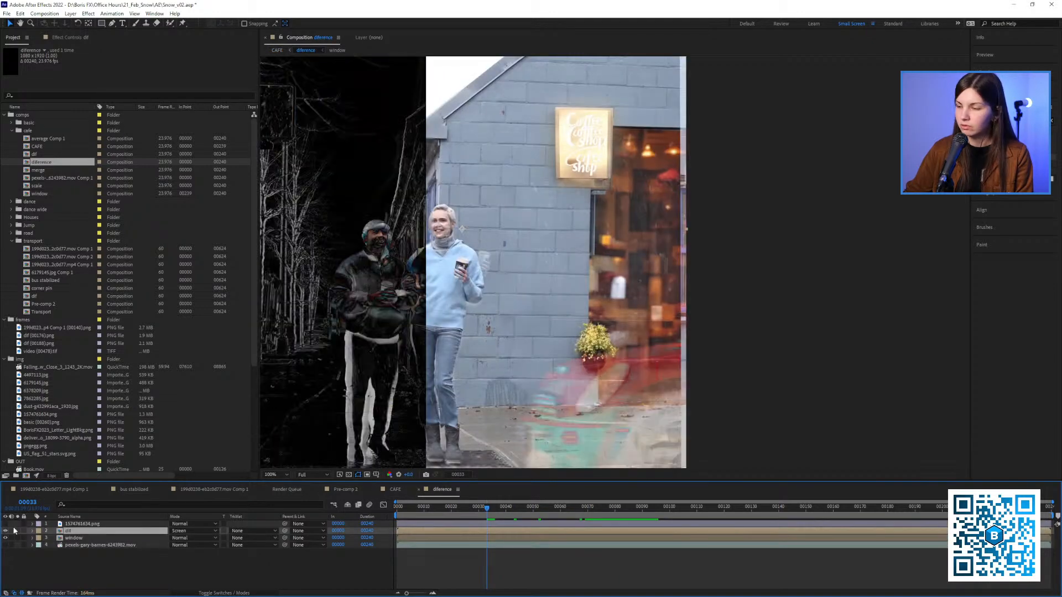
pyautogui.click(395, 489)
pyautogui.click(438, 492)
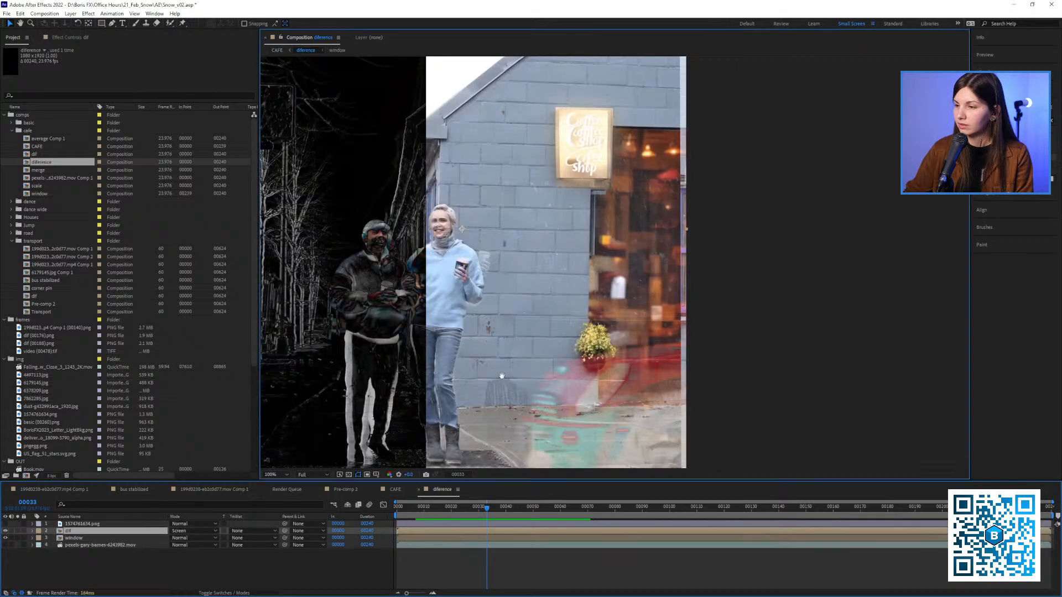
pyautogui.moveTo(500, 374); pyautogui.dragTo(546, 355)
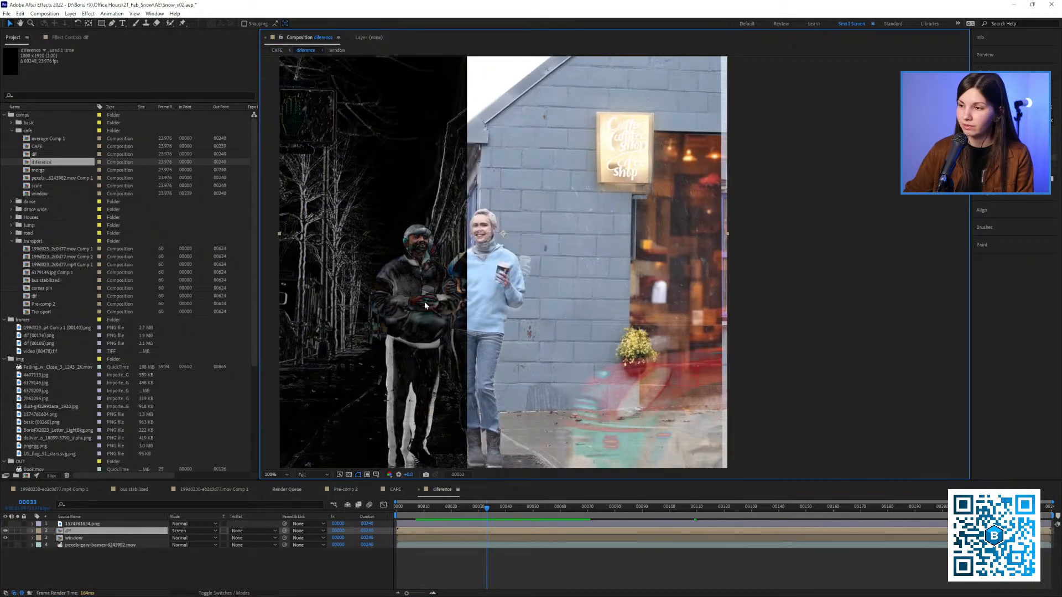
# Return to the CAFE composition, play the passing car's reflection from frames 33 and 23, and stop at frame 15
pyautogui.click(398, 489)
pyautogui.moveTo(535, 405); pyautogui.dragTo(440, 403)
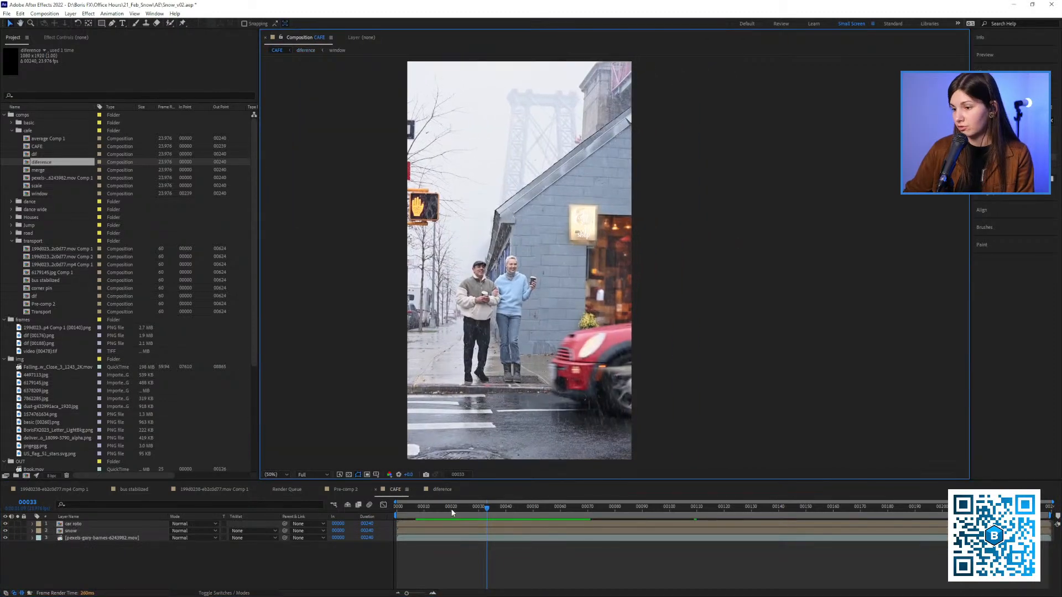
pyautogui.press('space')
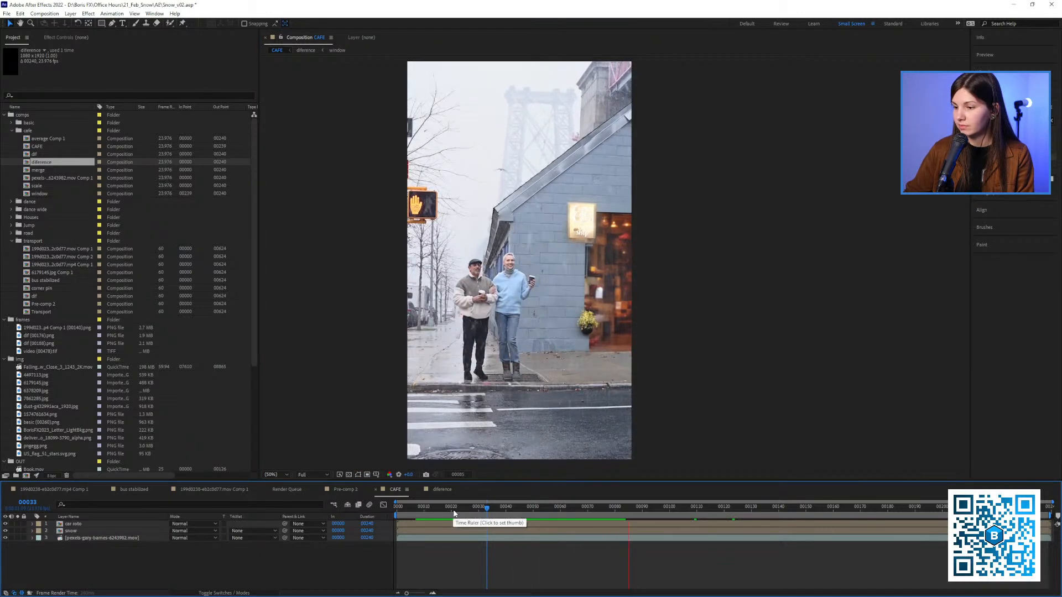
pyautogui.click(445, 508)
pyautogui.moveTo(446, 509)
pyautogui.mouseDown()
pyautogui.moveTo(462, 509)
pyautogui.moveTo(437, 519)
pyautogui.mouseUp()
pyautogui.press('space')
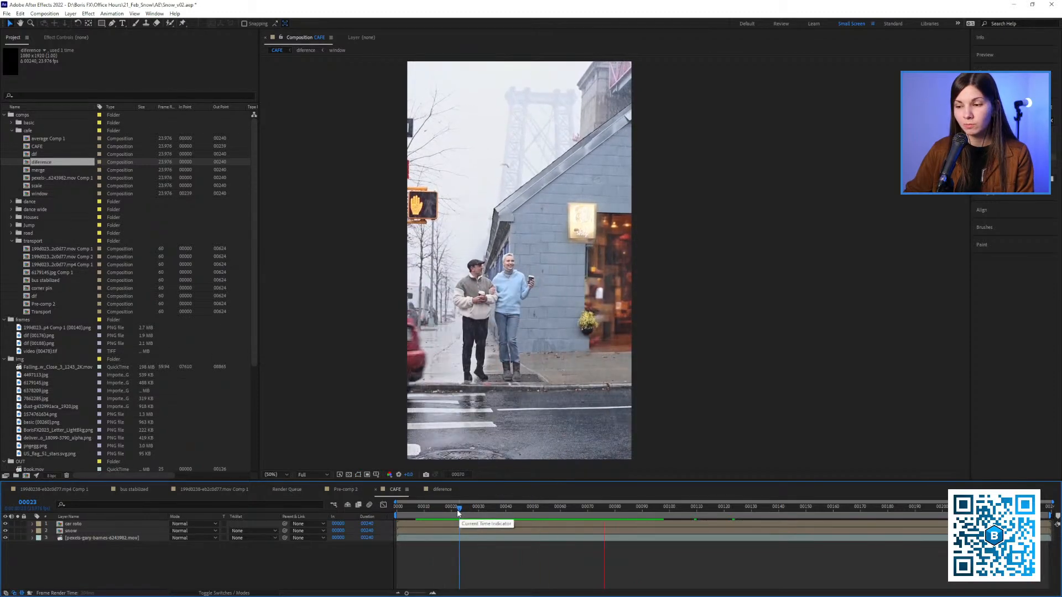
pyautogui.moveTo(455, 509); pyautogui.dragTo(438, 510)
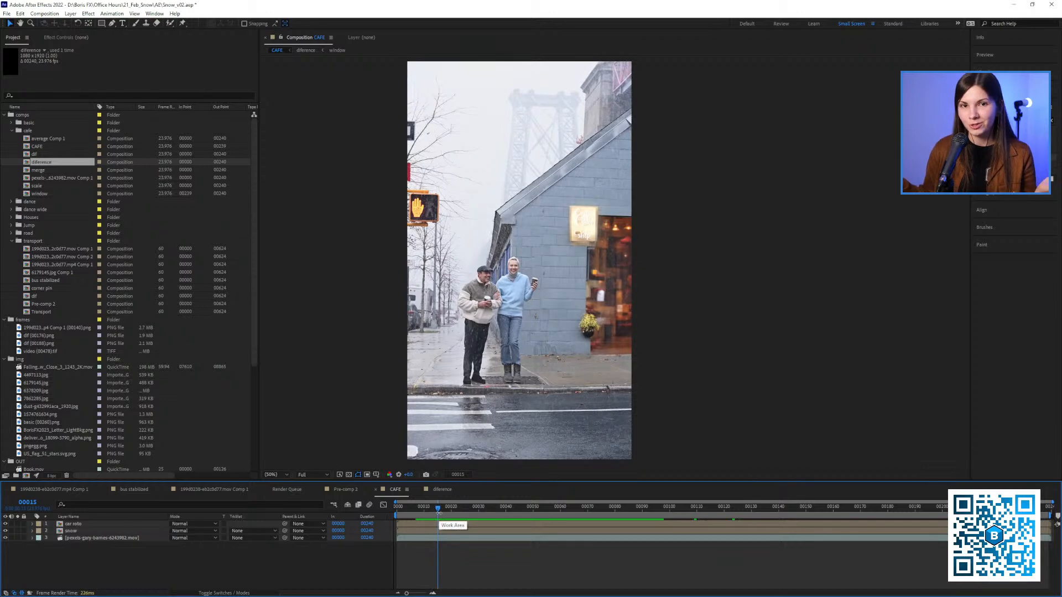